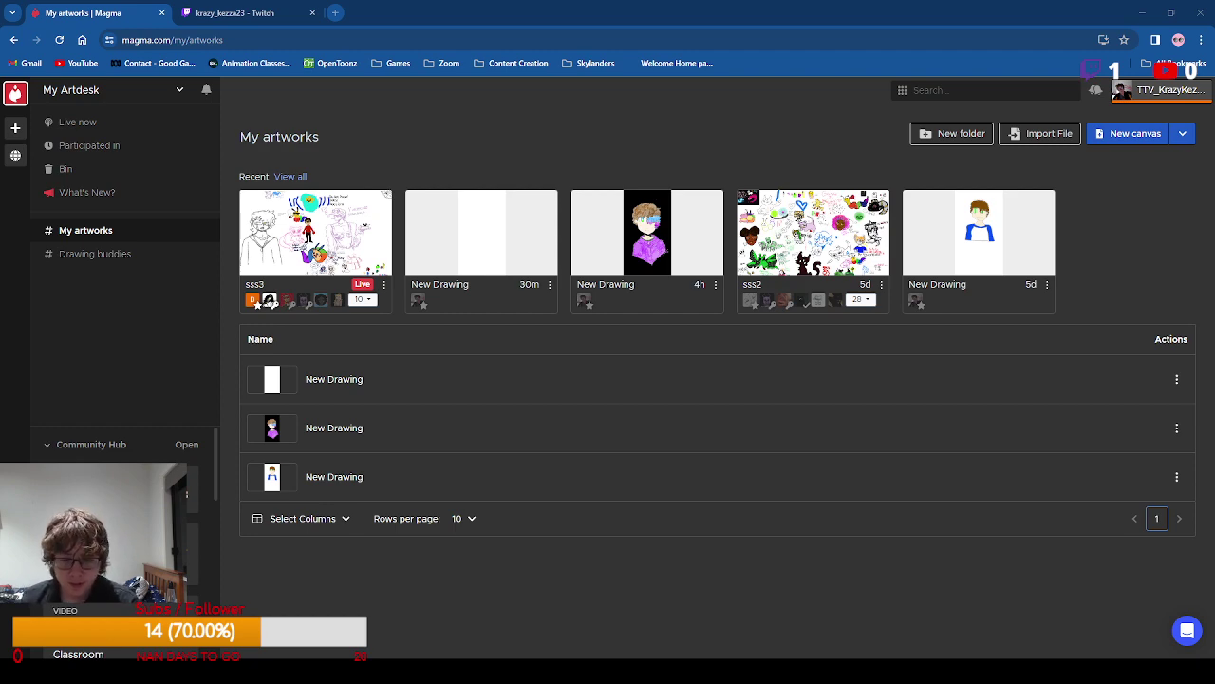
Check the Twitch channel page and its stream chat, and return to the Magma artworks page.
{"action": "left_click", "coordinate": [282, 8]}
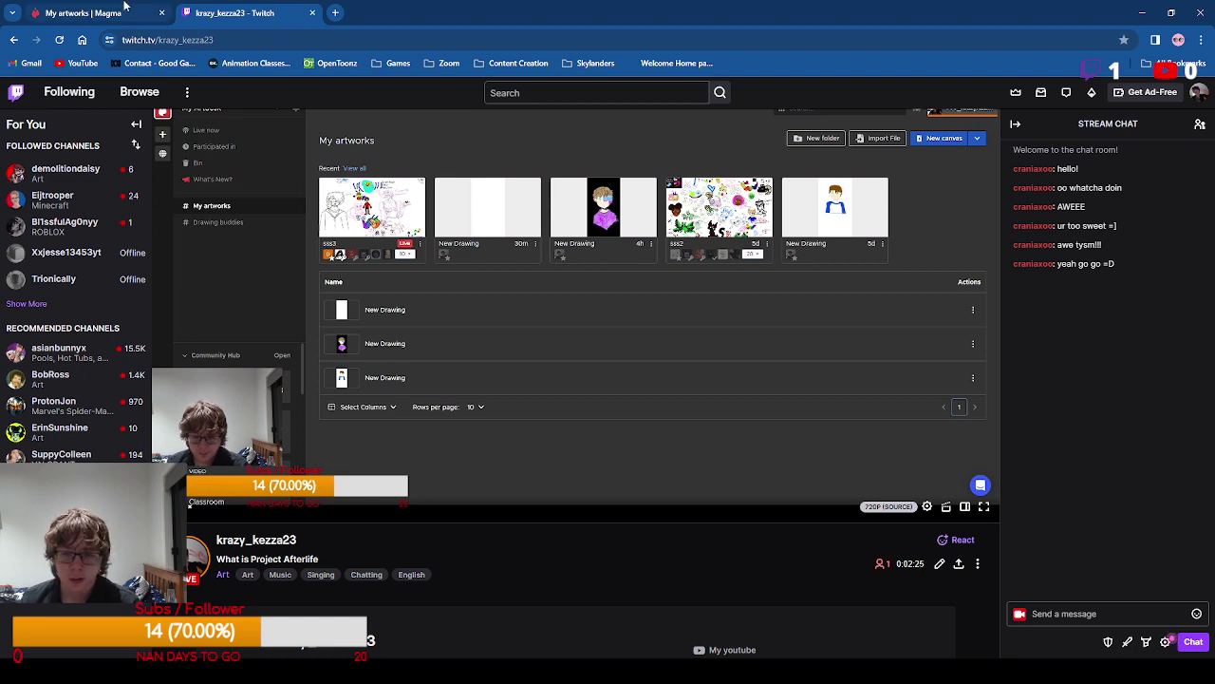
{"action": "left_click", "coordinate": [120, 11]}
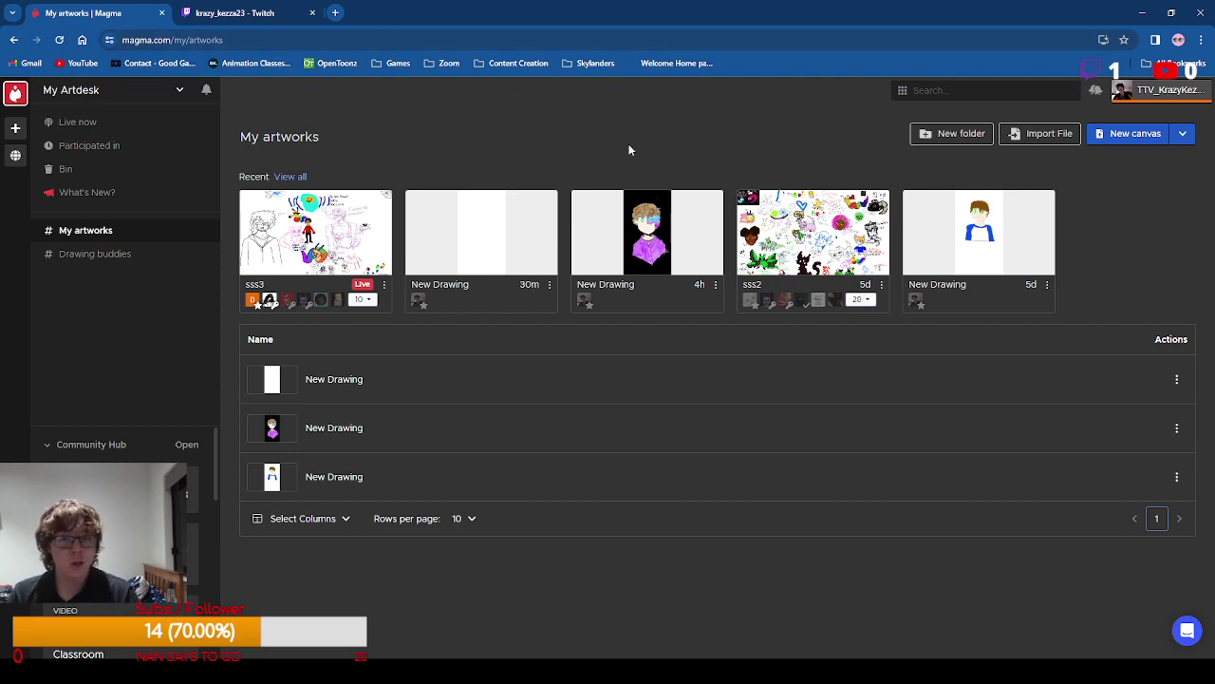
{"action": "left_click", "coordinate": [236, 10]}
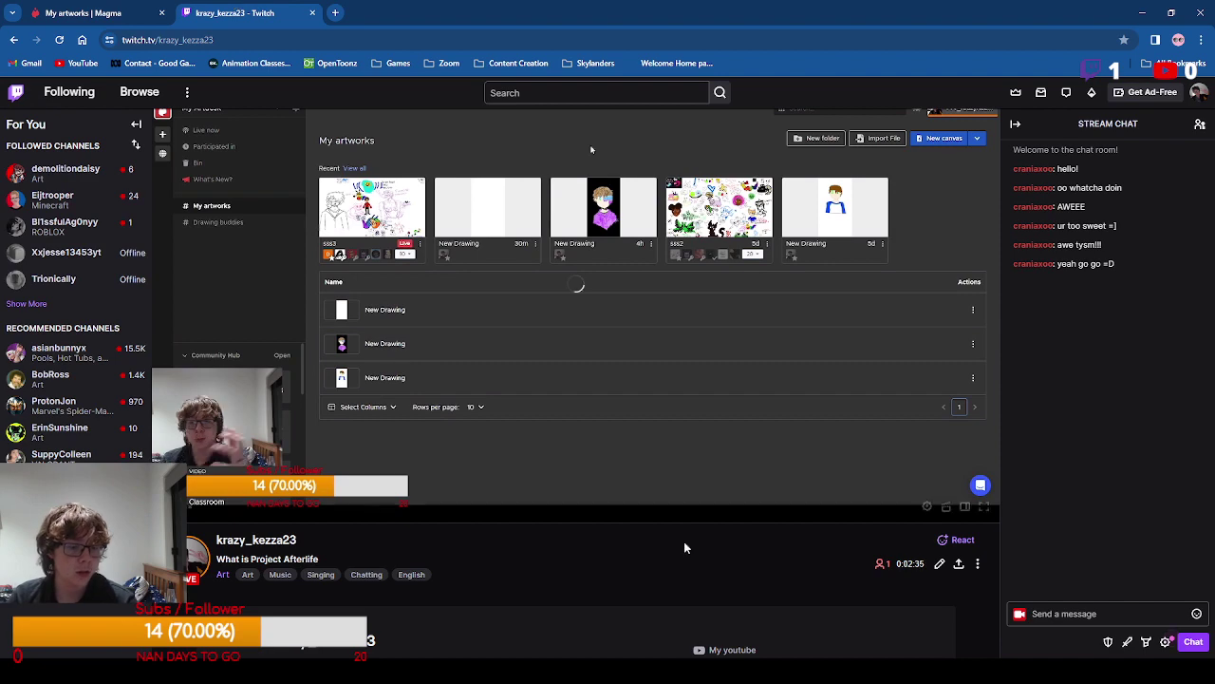
{"action": "scroll", "coordinate": [739, 557], "scroll_direction": "down", "scroll_amount": 2}
{"action": "scroll", "coordinate": [738, 557], "scroll_direction": "up", "scroll_amount": 1}
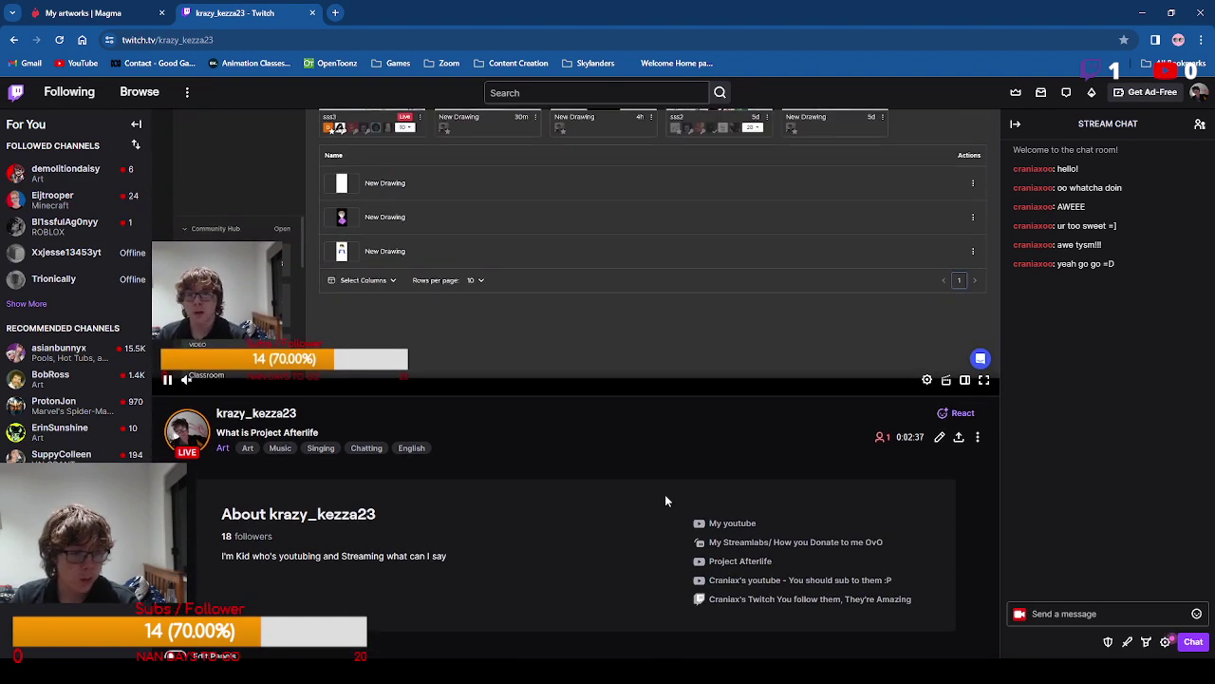
{"action": "scroll", "coordinate": [659, 491], "scroll_direction": "up", "scroll_amount": 1}
{"action": "scroll", "coordinate": [658, 494], "scroll_direction": "up", "scroll_amount": 2}
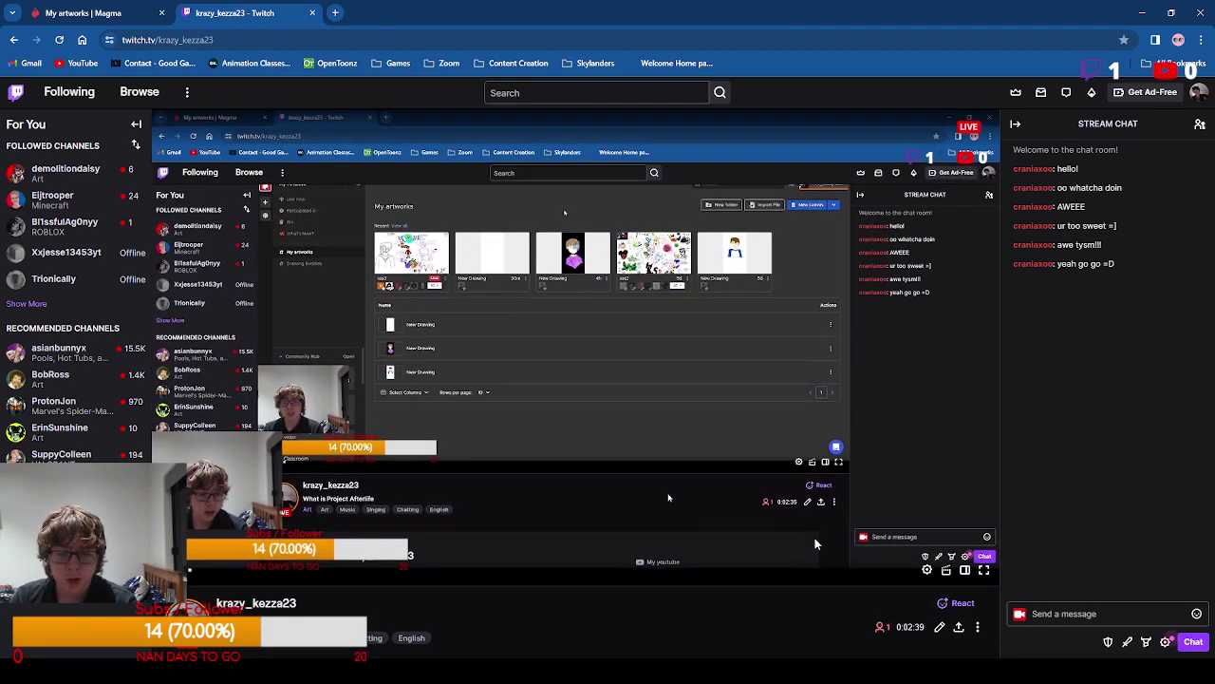
{"action": "left_click", "coordinate": [102, 9]}
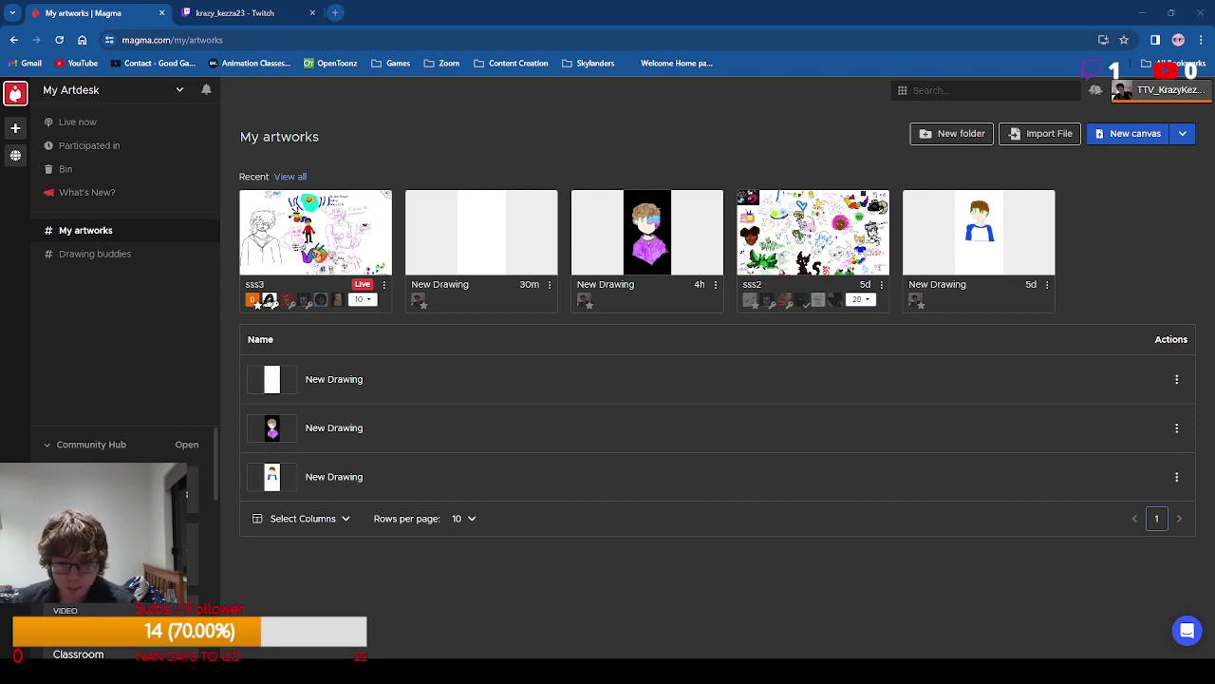
Open the drawing of the character in a purple hoodie and examine it, checking the Twitch stream in between.
{"action": "left_click", "coordinate": [578, 228]}
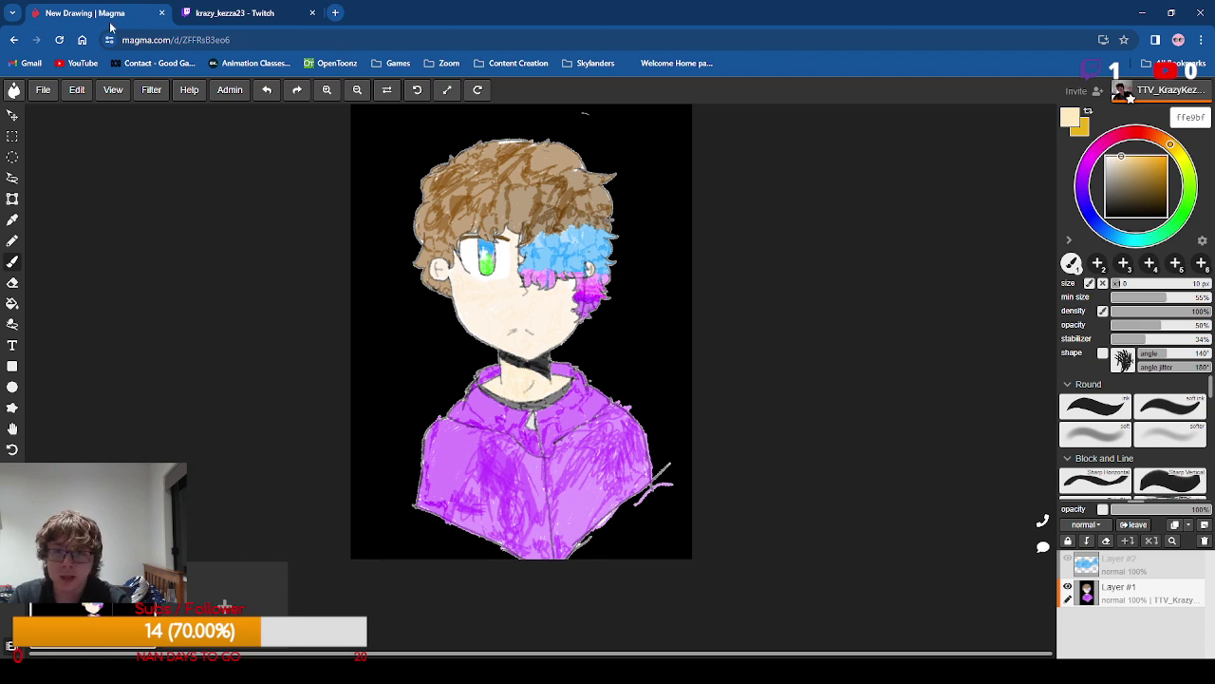
{"action": "left_click", "coordinate": [179, 8]}
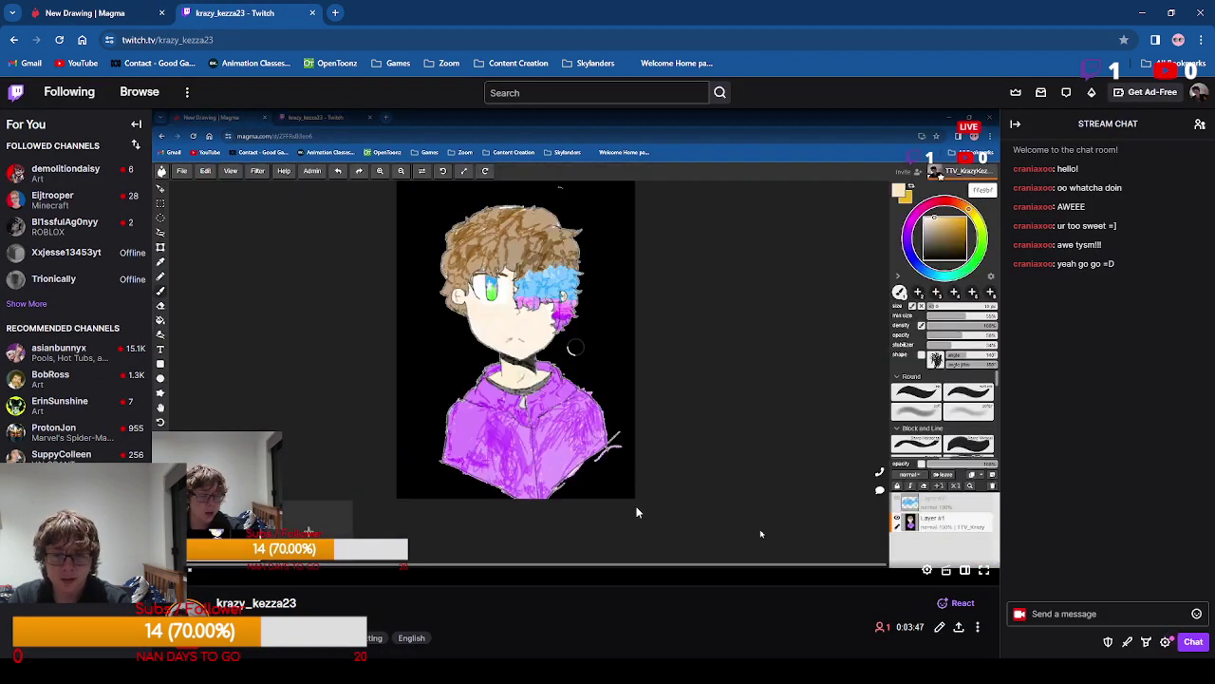
{"action": "left_click", "coordinate": [112, 11]}
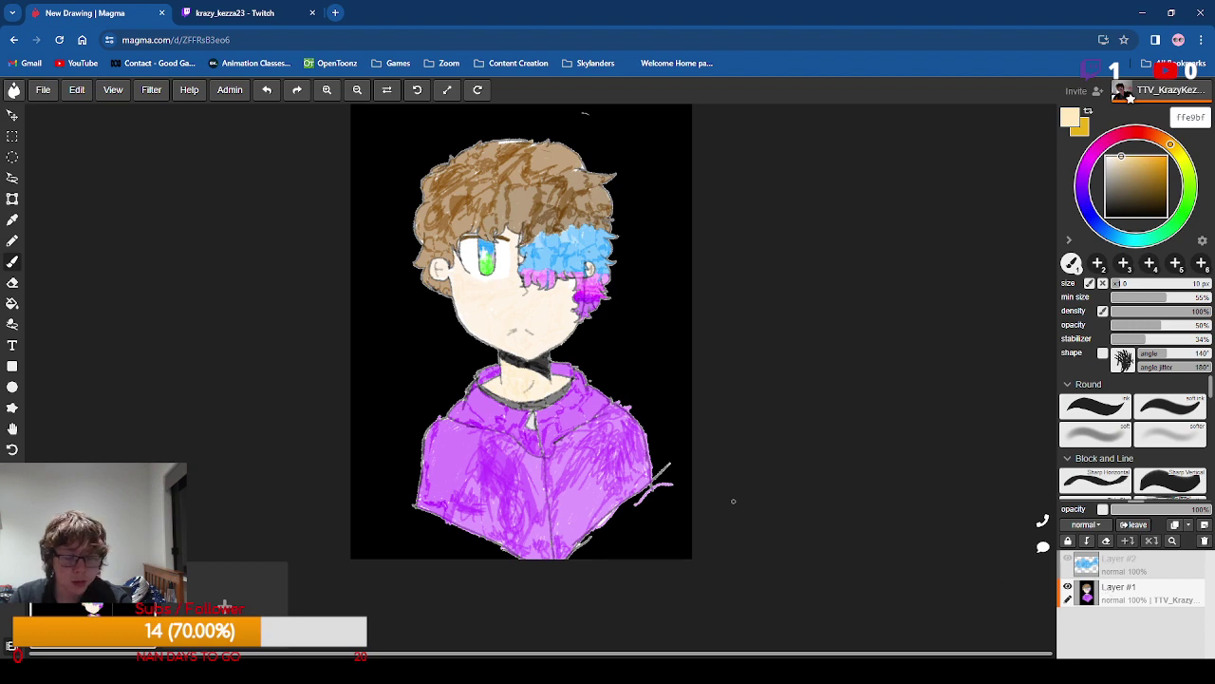
{"action": "scroll", "coordinate": [487, 321], "scroll_direction": "up", "scroll_amount": 1}
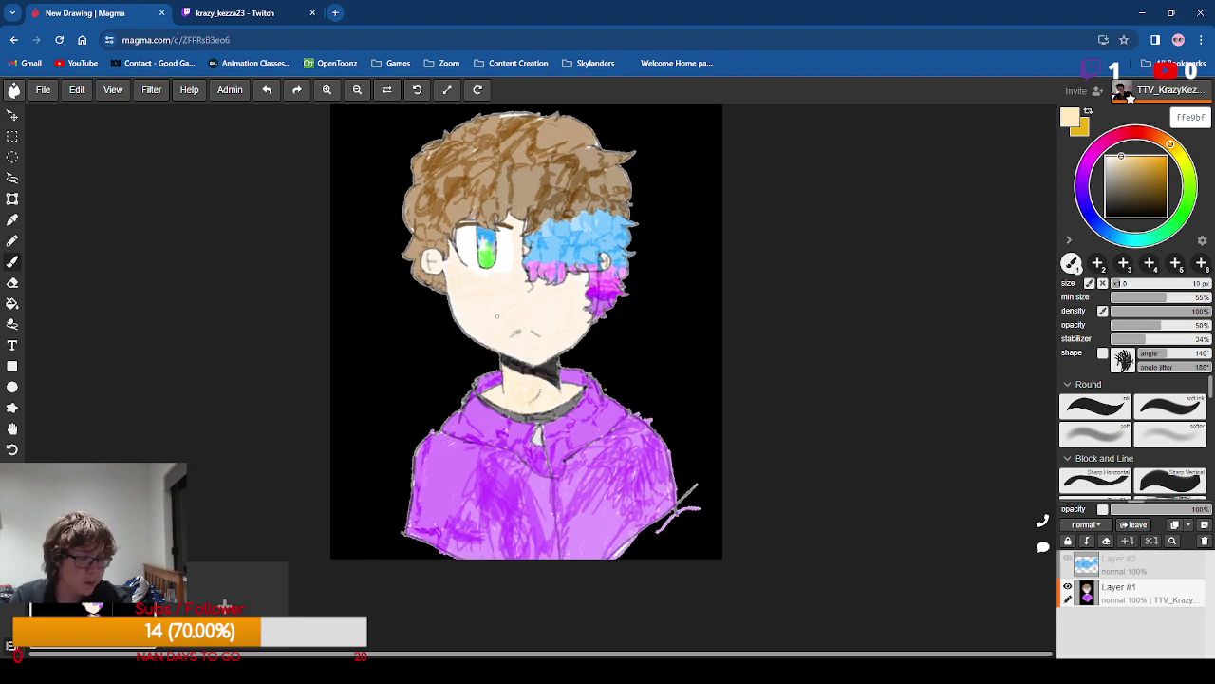
{"action": "scroll", "coordinate": [513, 330], "scroll_direction": "down", "scroll_amount": 3}
{"action": "scroll", "coordinate": [497, 316], "scroll_direction": "up", "scroll_amount": 2}
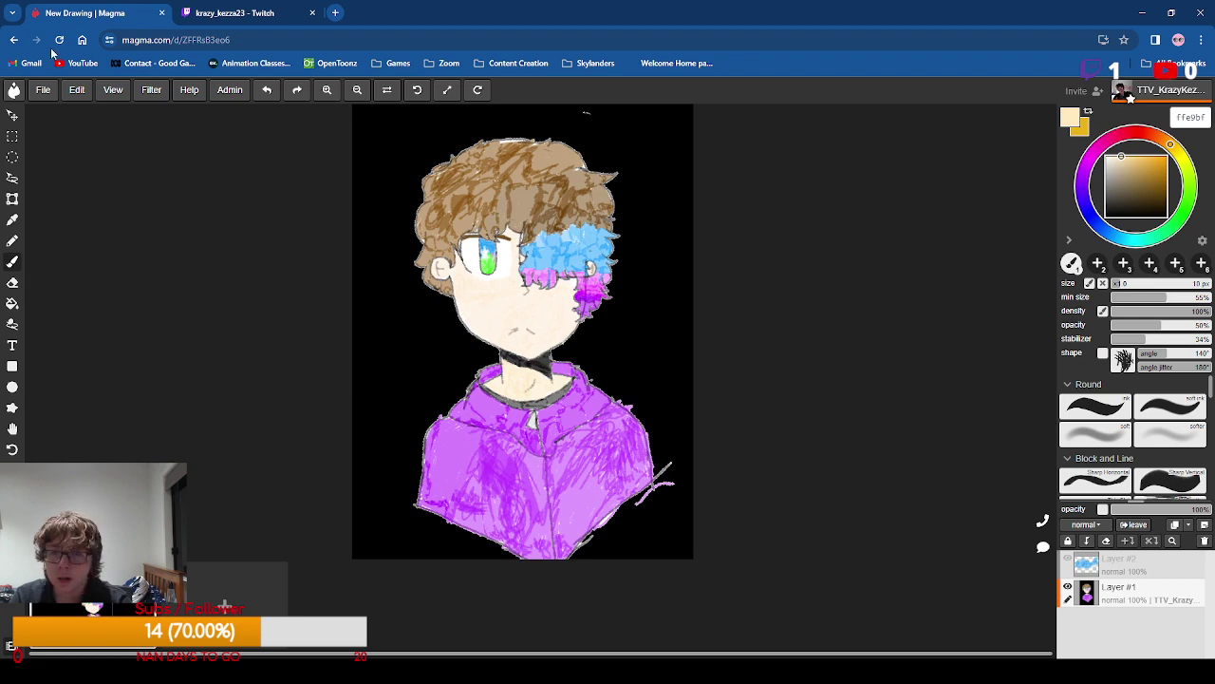
Return to My artworks and open the recent blank white drawing, checking the Twitch stream once more.
{"action": "left_click", "coordinate": [15, 91]}
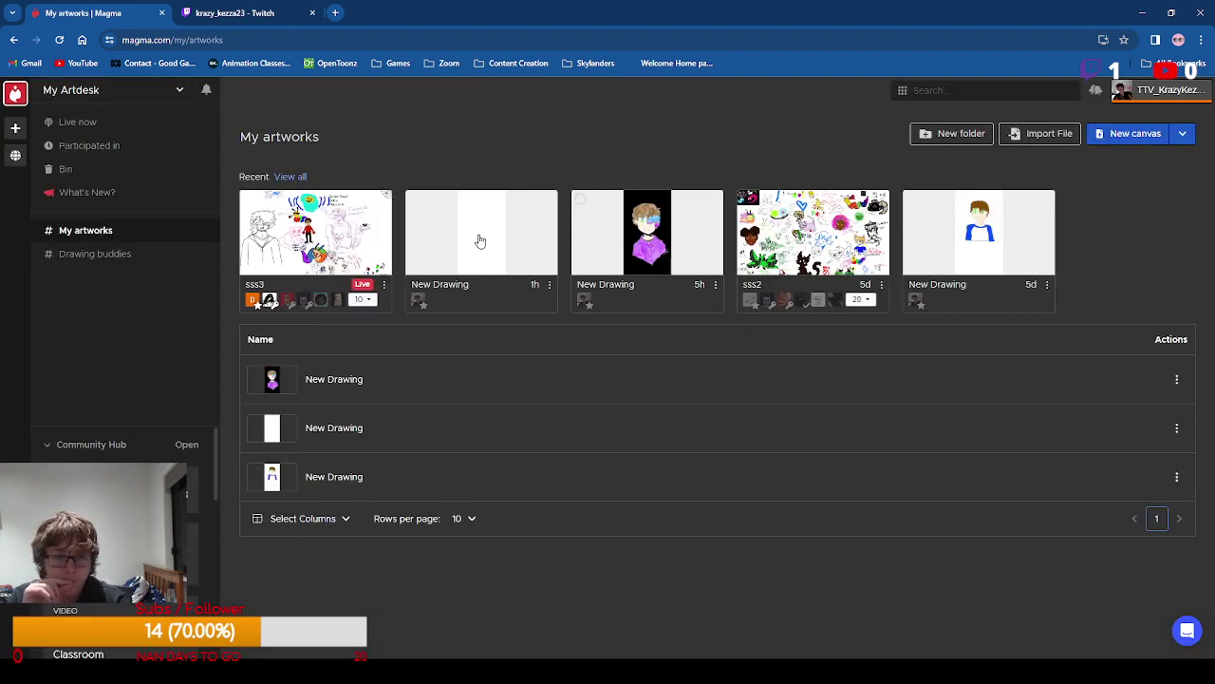
{"action": "left_click", "coordinate": [480, 242]}
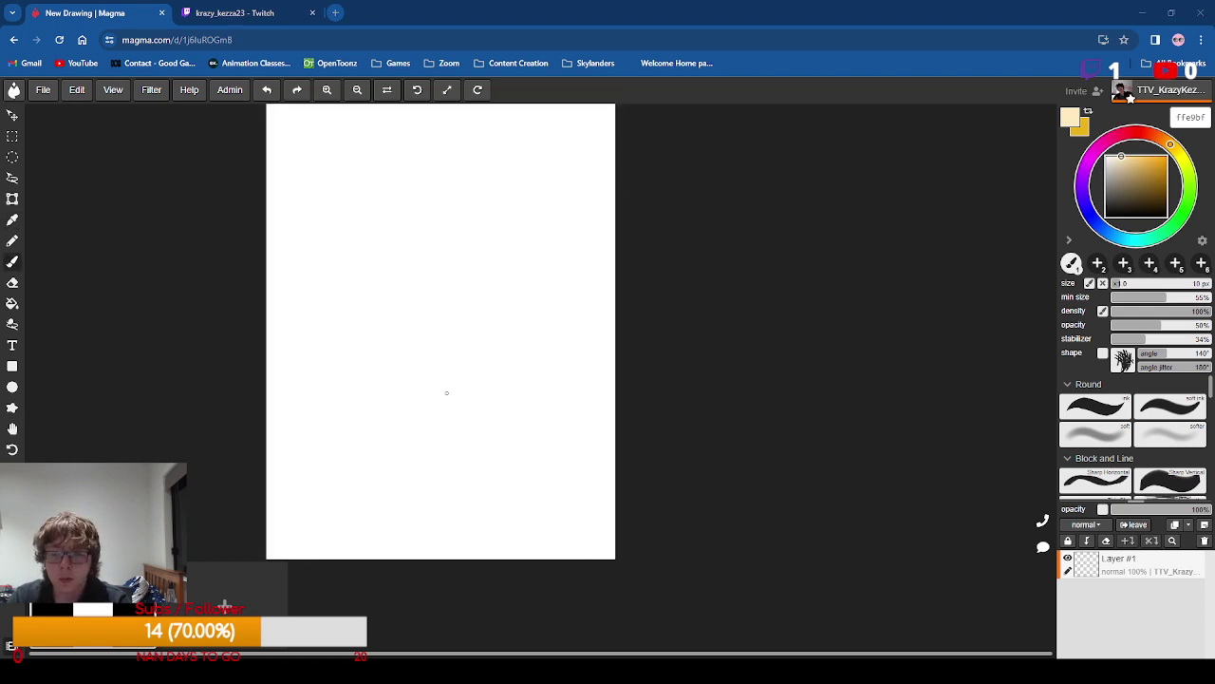
{"action": "left_click", "coordinate": [235, 12]}
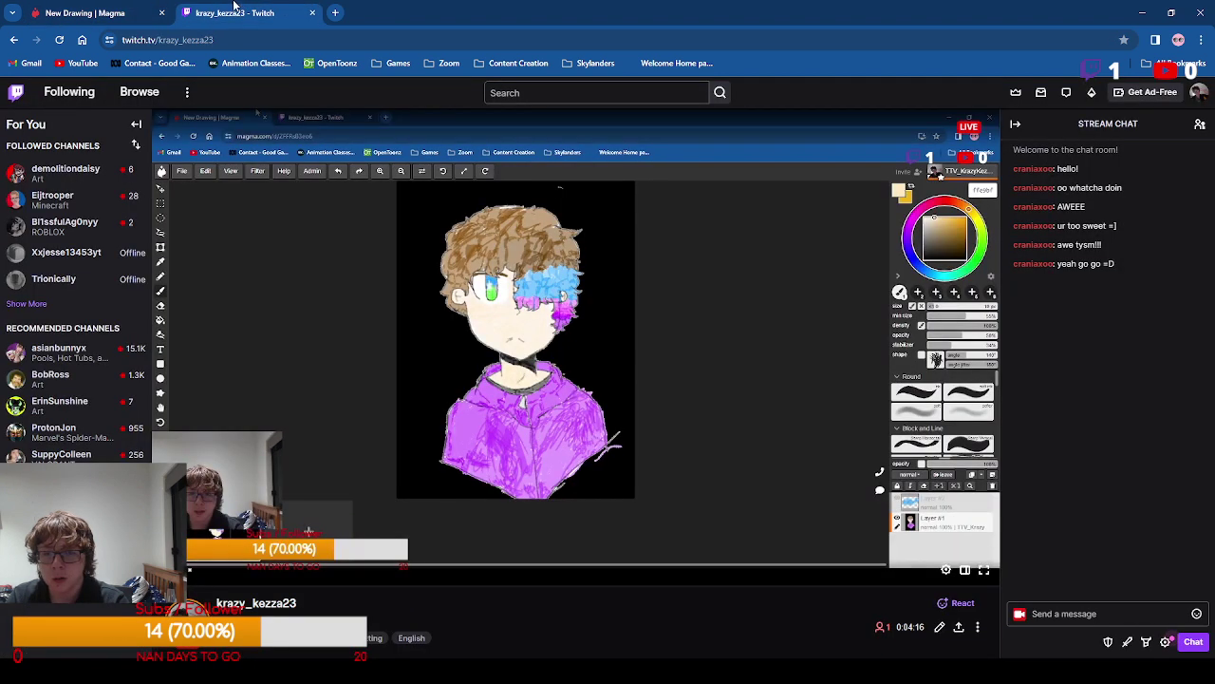
{"action": "left_click", "coordinate": [138, 8]}
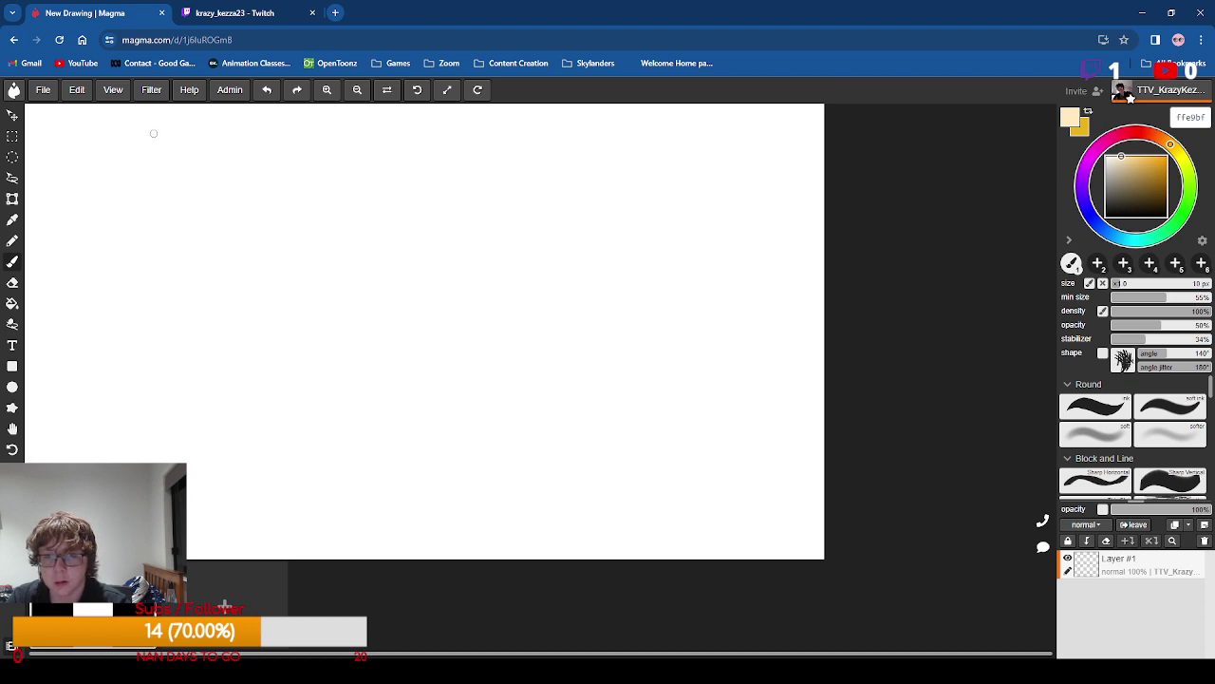
Undo a test stroke on the blank canvas and set the brush colour to black (000000).
{"action": "left_click_drag", "start_coordinate": [152, 133], "coordinate": [168, 207]}
{"action": "key", "text": "ctrl+z"}
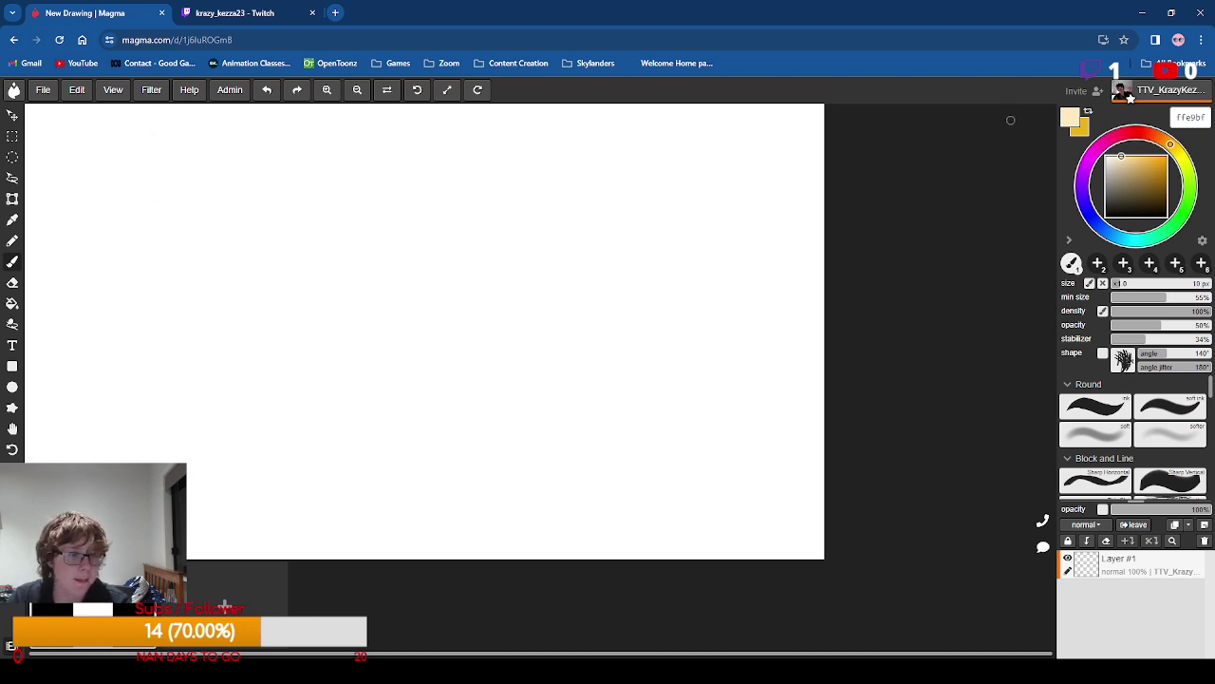
{"action": "left_click_drag", "start_coordinate": [1117, 168], "coordinate": [1102, 223]}
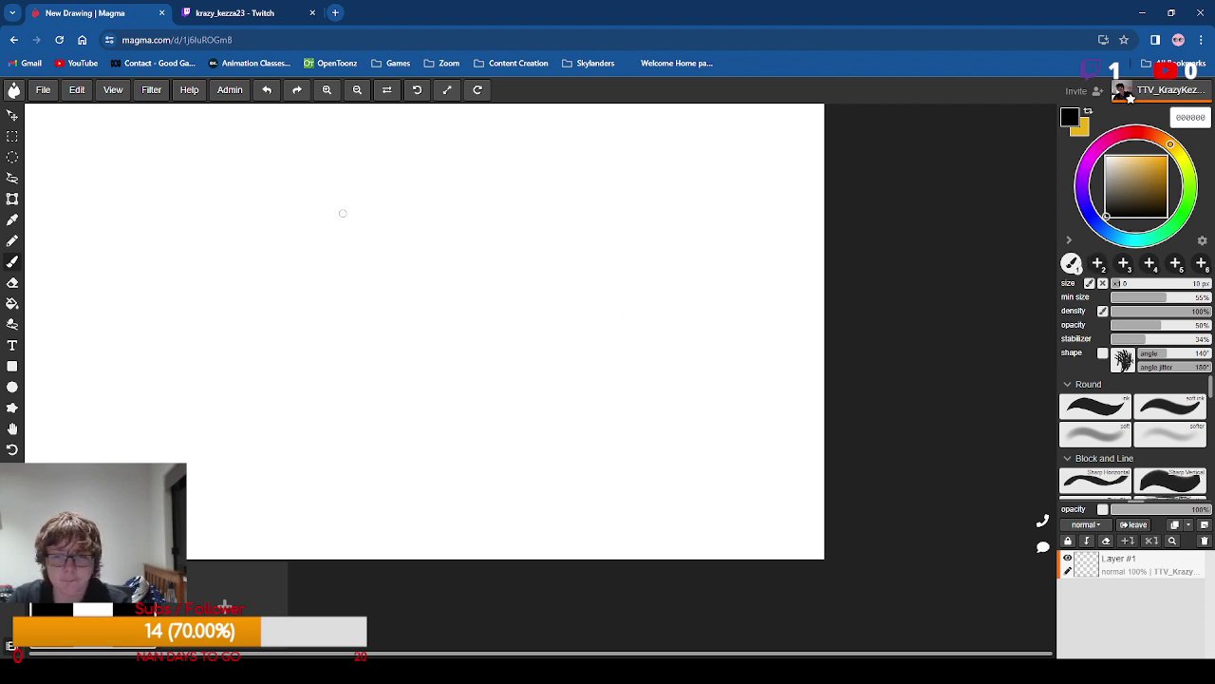
{"action": "scroll", "coordinate": [343, 213], "scroll_direction": "down", "scroll_amount": 5}
{"action": "scroll", "coordinate": [361, 190], "scroll_direction": "up", "scroll_amount": 3}
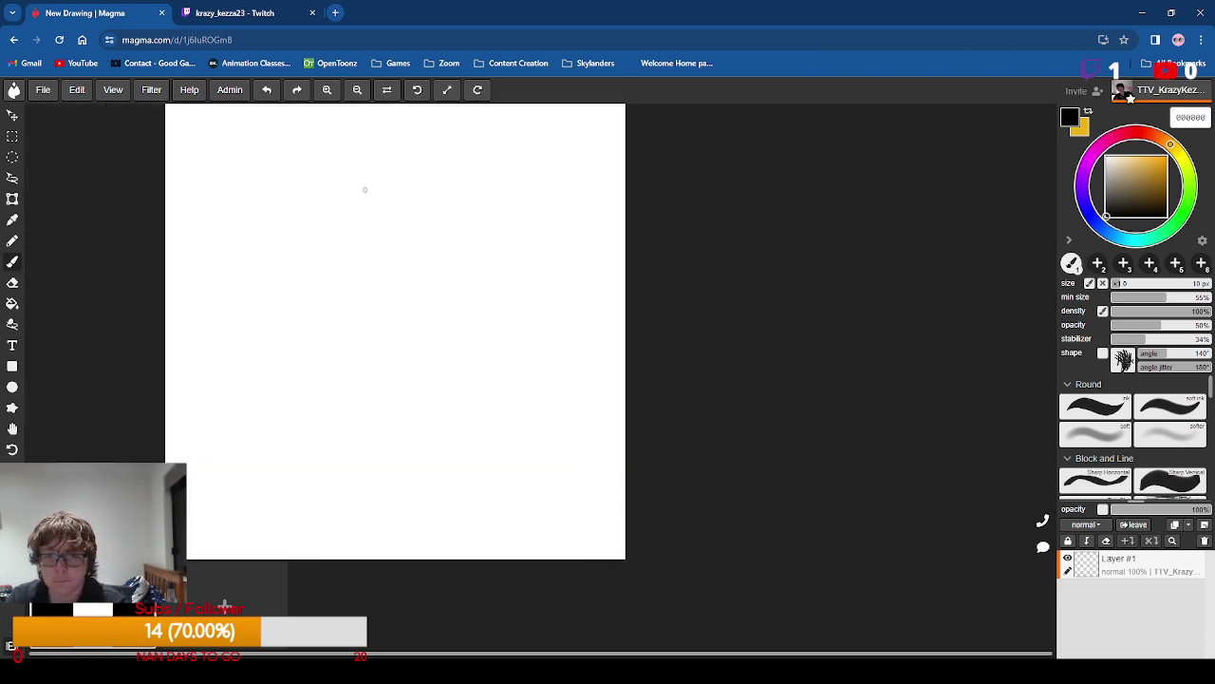
{"action": "scroll", "coordinate": [364, 190], "scroll_direction": "up", "scroll_amount": 2}
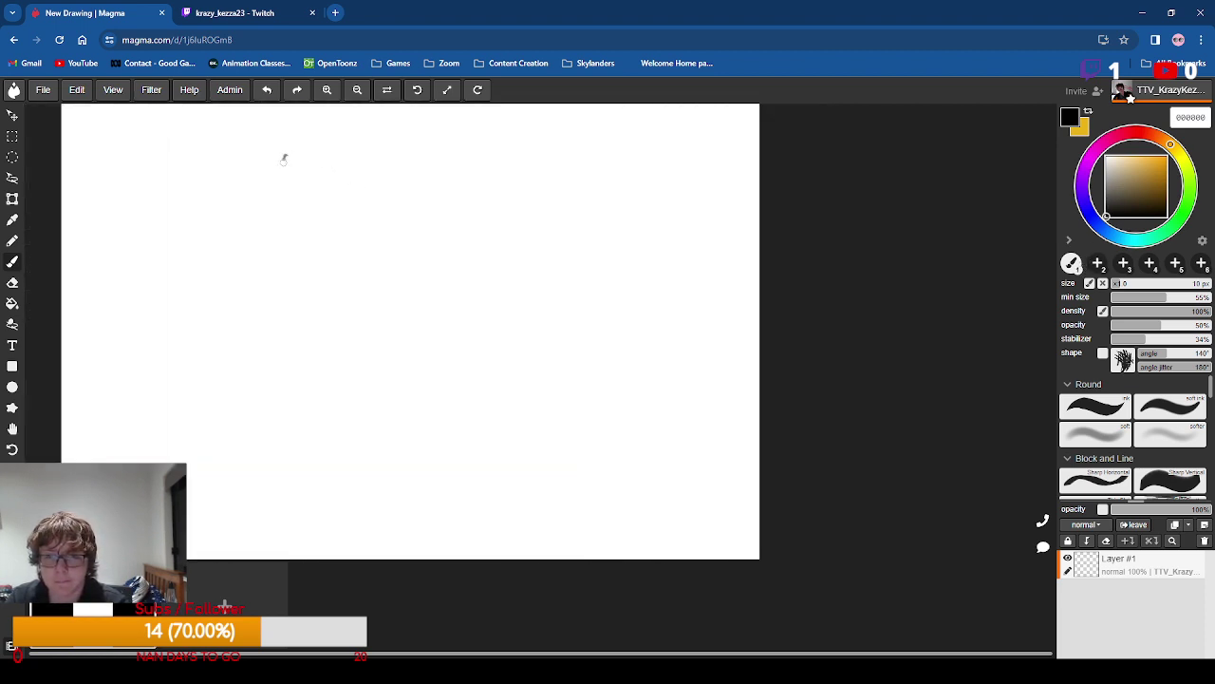
Try two wide black freehand curves across the upper part of the canvas, undoing each one.
{"action": "mouse_move", "coordinate": [284, 158]}
{"action": "left_mouse_down"}
{"action": "mouse_move", "coordinate": [280, 244]}
{"action": "mouse_move", "coordinate": [298, 285]}
{"action": "mouse_move", "coordinate": [378, 340]}
{"action": "mouse_move", "coordinate": [496, 357]}
{"action": "mouse_move", "coordinate": [585, 332]}
{"action": "mouse_move", "coordinate": [616, 285]}
{"action": "mouse_move", "coordinate": [612, 160]}
{"action": "mouse_move", "coordinate": [559, 118]}
{"action": "left_mouse_up"}
{"action": "key", "text": "ctrl+z"}
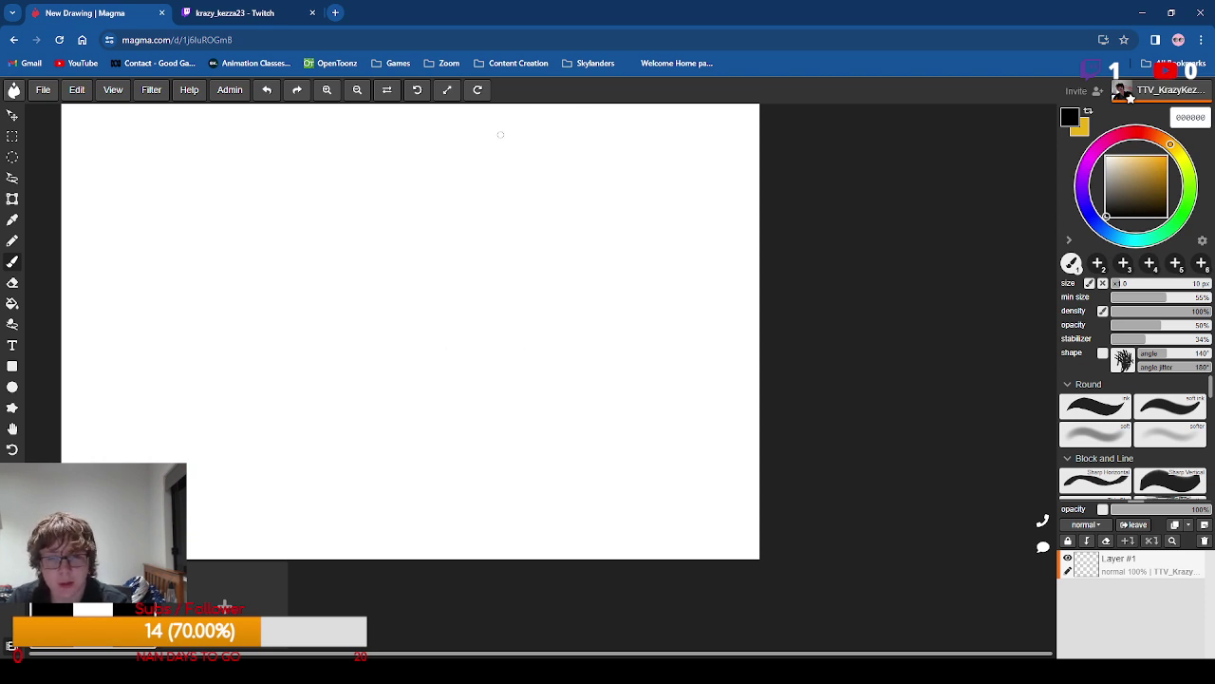
{"action": "scroll", "coordinate": [352, 143], "scroll_direction": "up", "scroll_amount": 2}
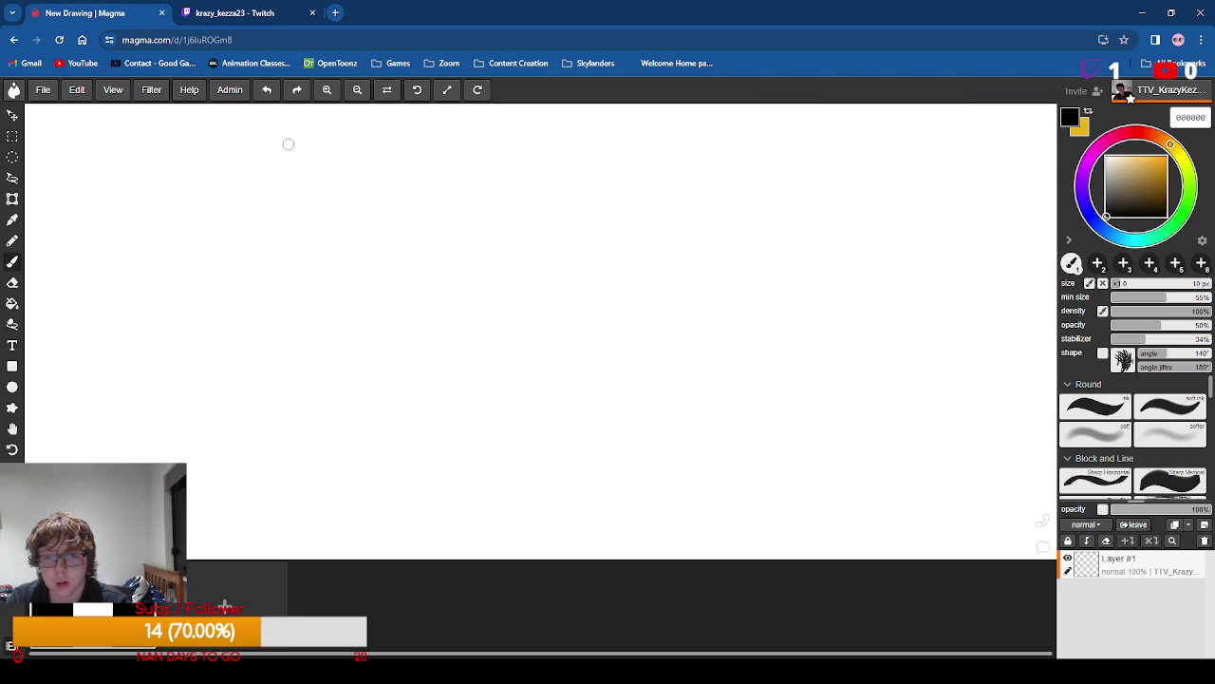
{"action": "mouse_move", "coordinate": [193, 143]}
{"action": "left_mouse_down"}
{"action": "mouse_move", "coordinate": [206, 314]}
{"action": "mouse_move", "coordinate": [266, 401]}
{"action": "mouse_move", "coordinate": [362, 459]}
{"action": "mouse_move", "coordinate": [493, 485]}
{"action": "mouse_move", "coordinate": [594, 470]}
{"action": "mouse_move", "coordinate": [674, 412]}
{"action": "mouse_move", "coordinate": [699, 344]}
{"action": "mouse_move", "coordinate": [689, 211]}
{"action": "left_mouse_up"}
{"action": "key", "text": "ctrl+z"}
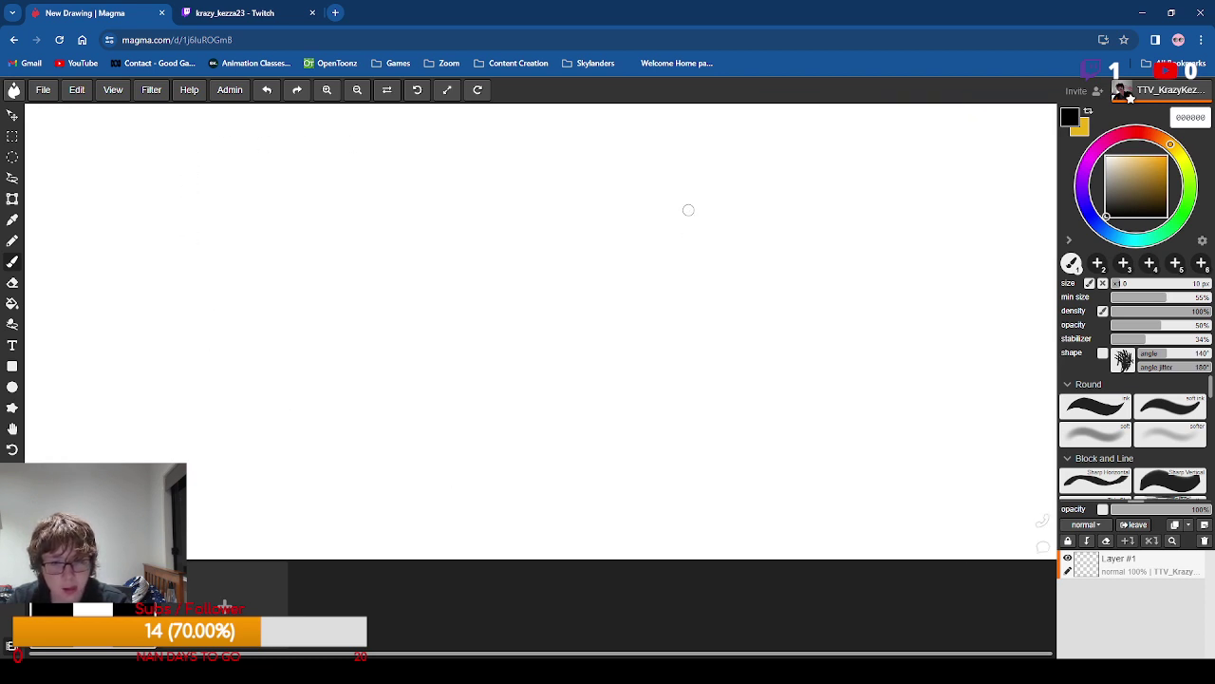
Try a large U-shaped black curve in the upper part of the canvas and undo it.
{"action": "mouse_move", "coordinate": [193, 156]}
{"action": "left_mouse_down"}
{"action": "mouse_move", "coordinate": [240, 310]}
{"action": "mouse_move", "coordinate": [324, 412]}
{"action": "mouse_move", "coordinate": [440, 455]}
{"action": "mouse_move", "coordinate": [560, 442]}
{"action": "mouse_move", "coordinate": [659, 399]}
{"action": "mouse_move", "coordinate": [706, 342]}
{"action": "mouse_move", "coordinate": [733, 187]}
{"action": "left_mouse_up"}
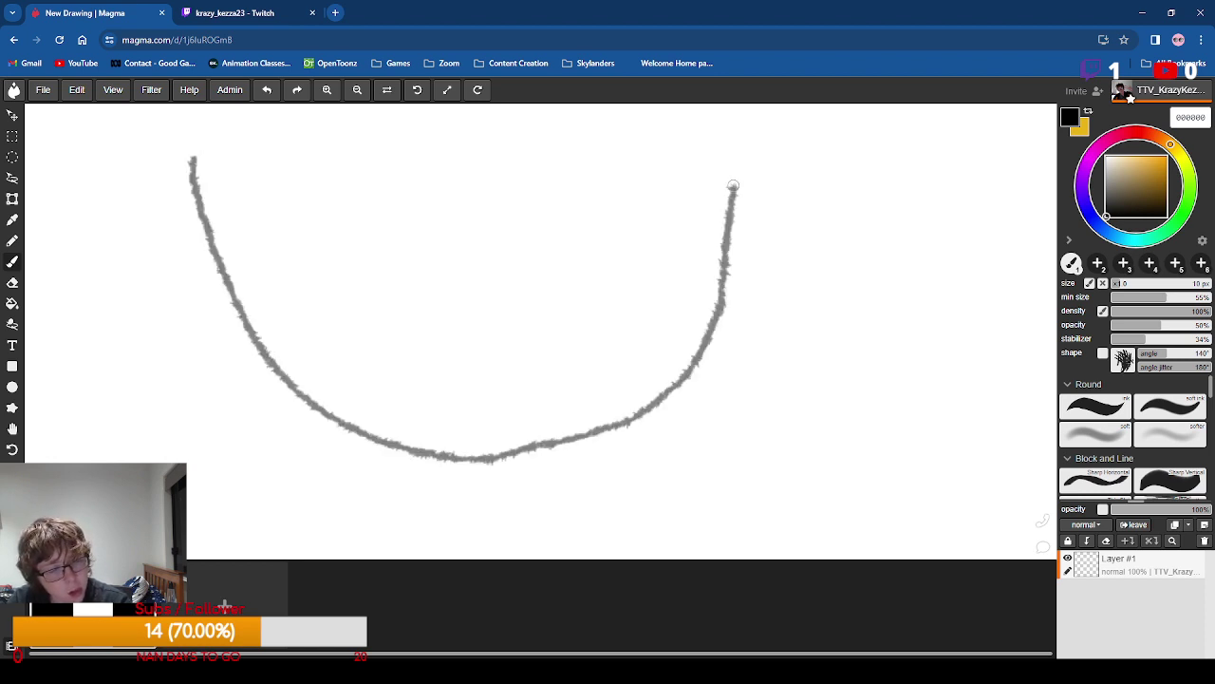
{"action": "scroll", "coordinate": [733, 186], "scroll_direction": "down", "scroll_amount": 5}
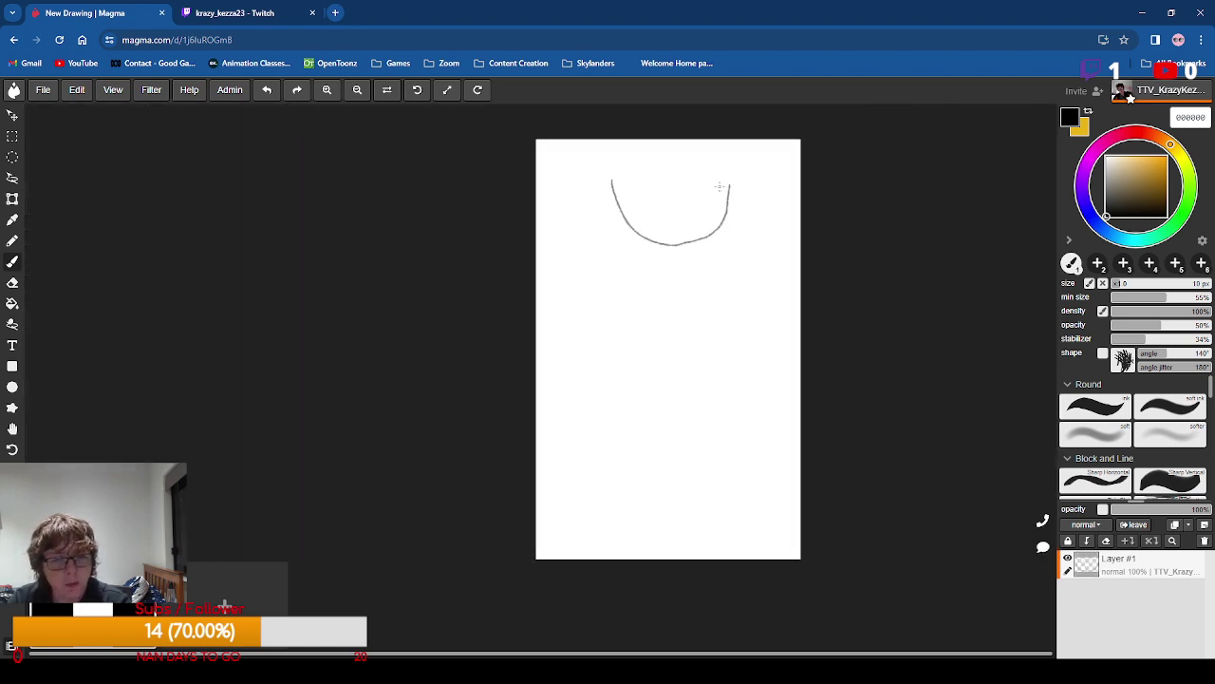
{"action": "key", "text": "ctrl+z"}
{"action": "key", "text": "ctrl+z"}
{"action": "key", "text": "ctrl+z"}
{"action": "key", "text": "ctrl+z"}
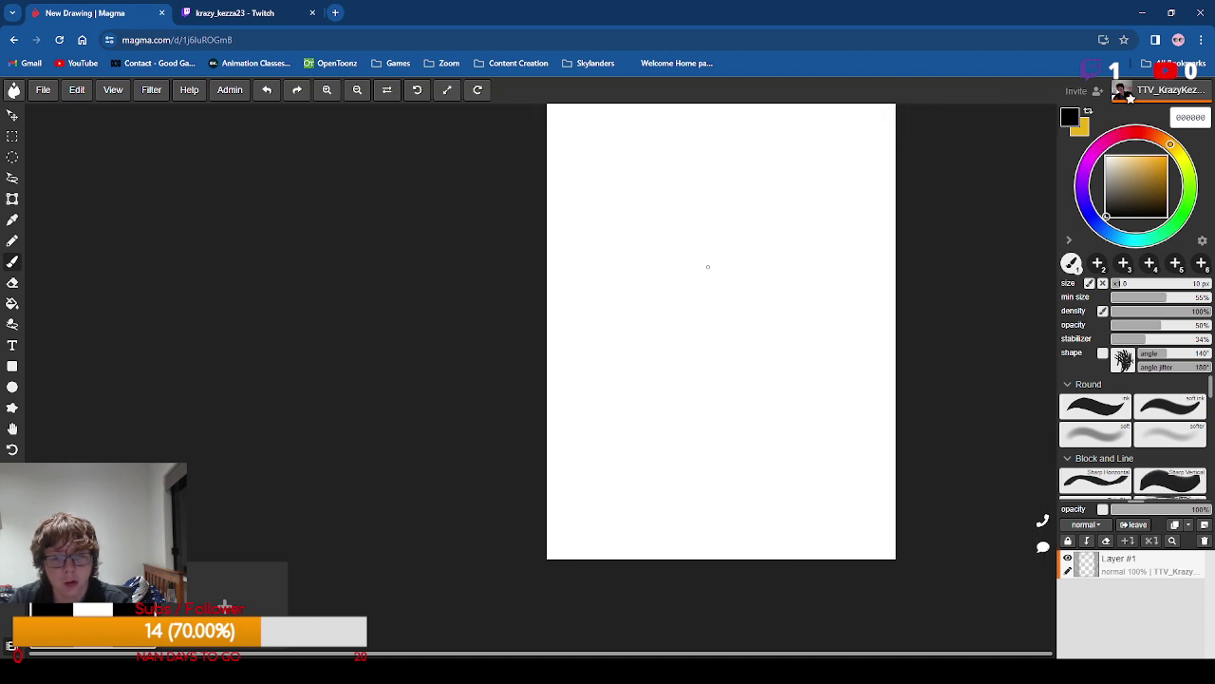
{"action": "key", "text": "ctrl+z"}
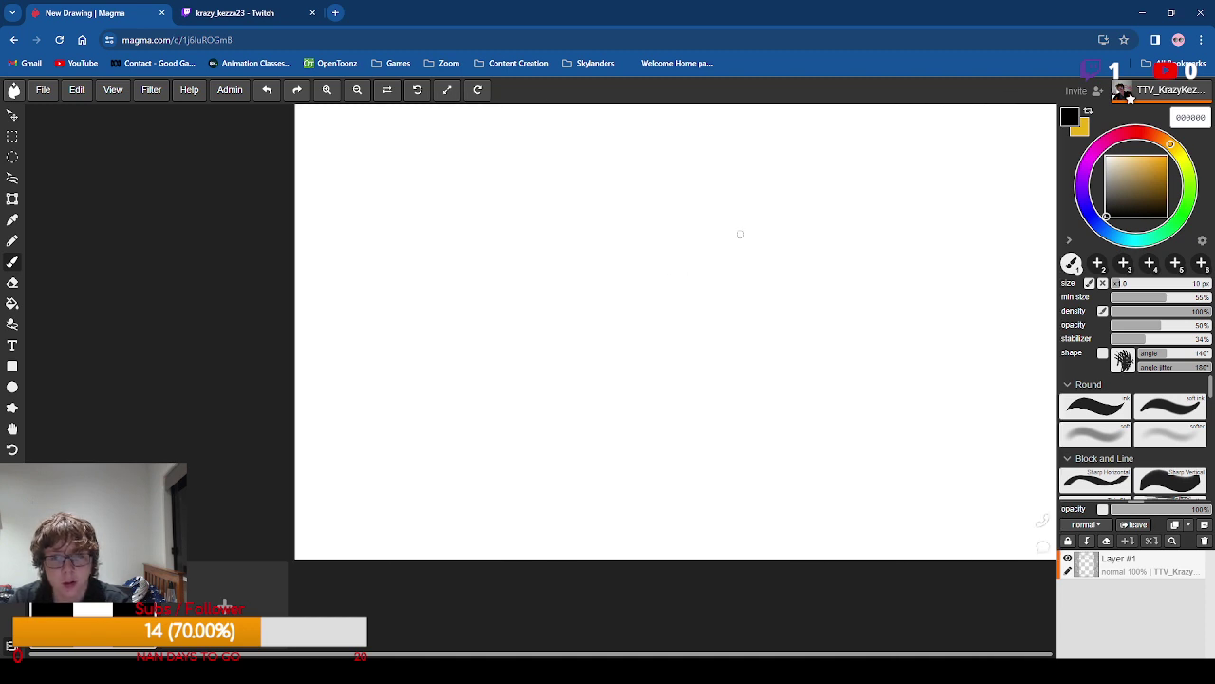
{"action": "key", "text": "ctrl+z"}
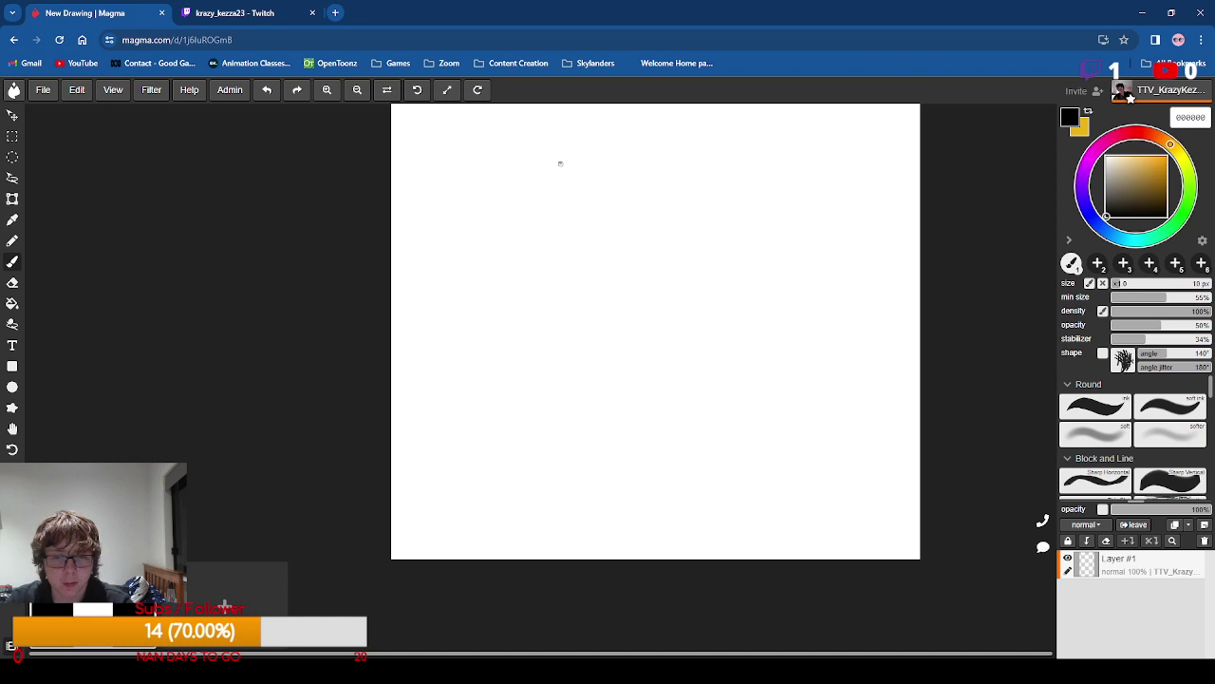
Try a flatter, rounded U-shaped curve near the upper edge of the canvas and undo it.
{"action": "left_click_drag", "start_coordinate": [561, 163], "coordinate": [838, 125]}
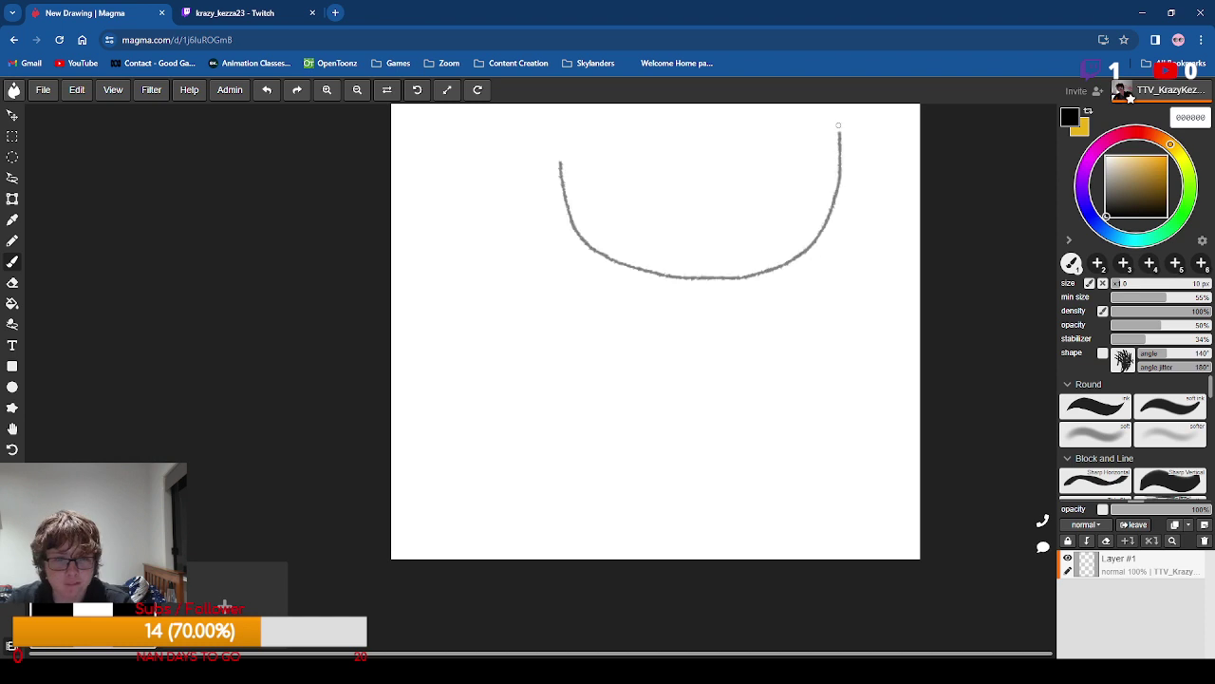
{"action": "key", "text": "ctrl+z"}
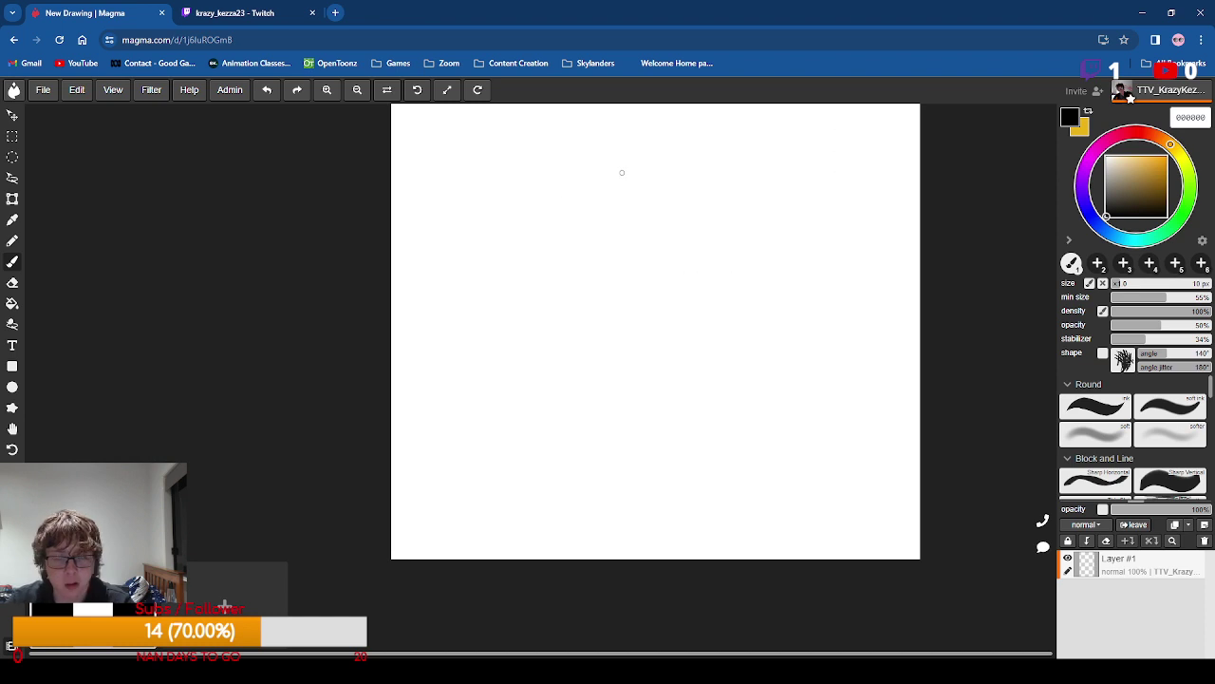
{"action": "key", "text": "ctrl+z"}
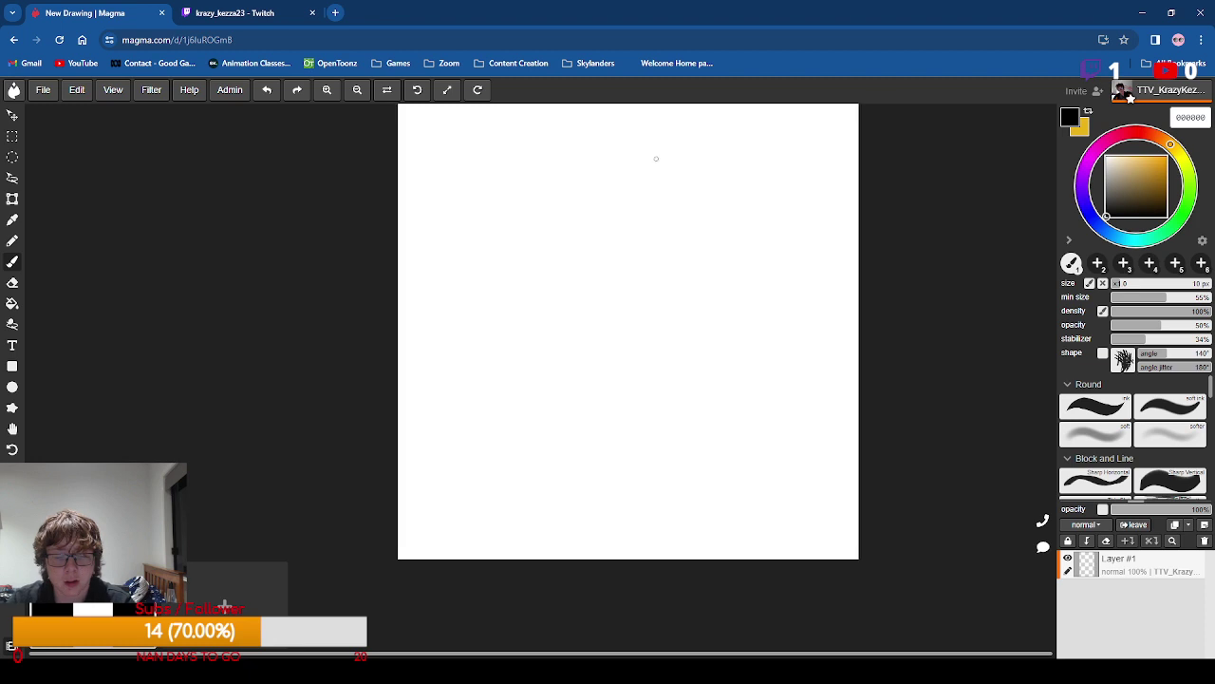
Try several freehand rounded outlines in the upper half of the canvas, undoing each attempt.
{"action": "mouse_move", "coordinate": [557, 199]}
{"action": "left_mouse_down"}
{"action": "mouse_move", "coordinate": [671, 110]}
{"action": "mouse_move", "coordinate": [546, 235]}
{"action": "left_mouse_up"}
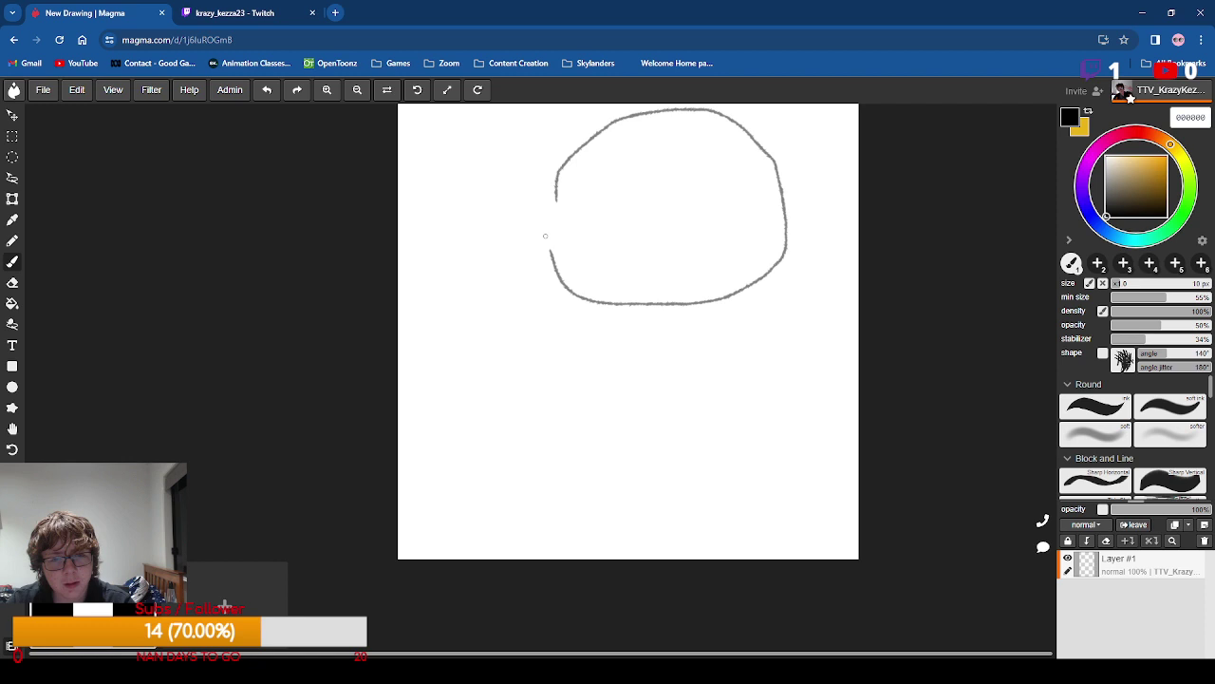
{"action": "key", "text": "ctrl+z"}
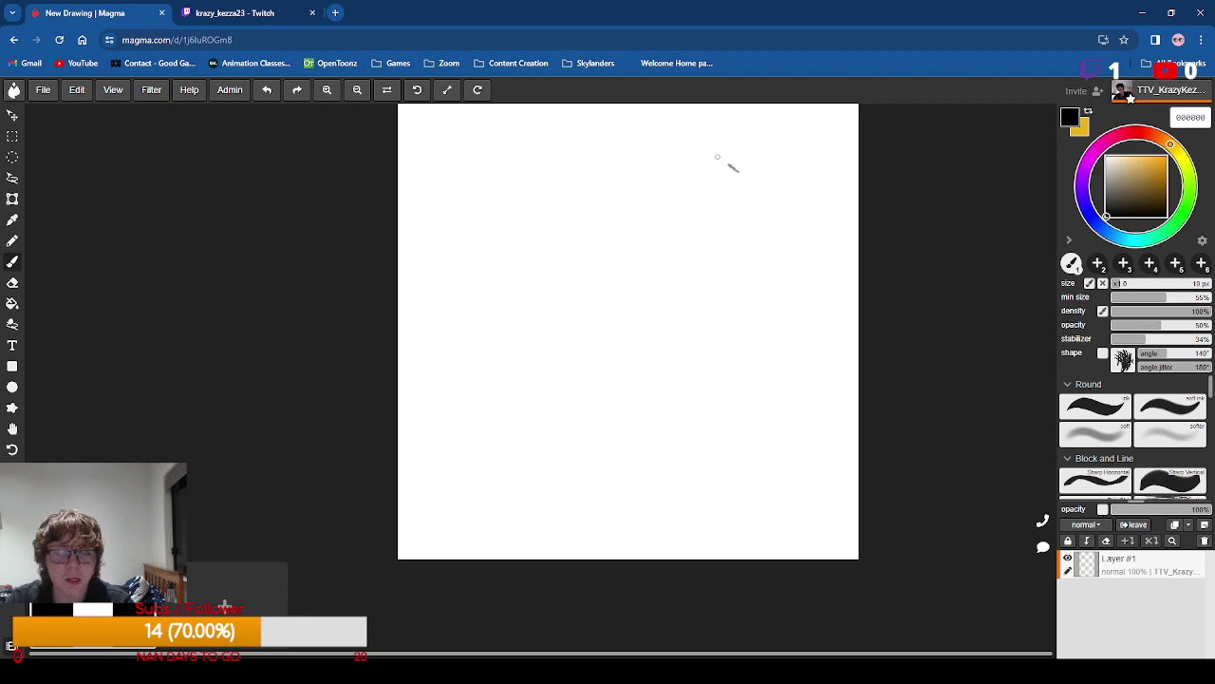
{"action": "left_click_drag", "start_coordinate": [733, 168], "coordinate": [587, 323]}
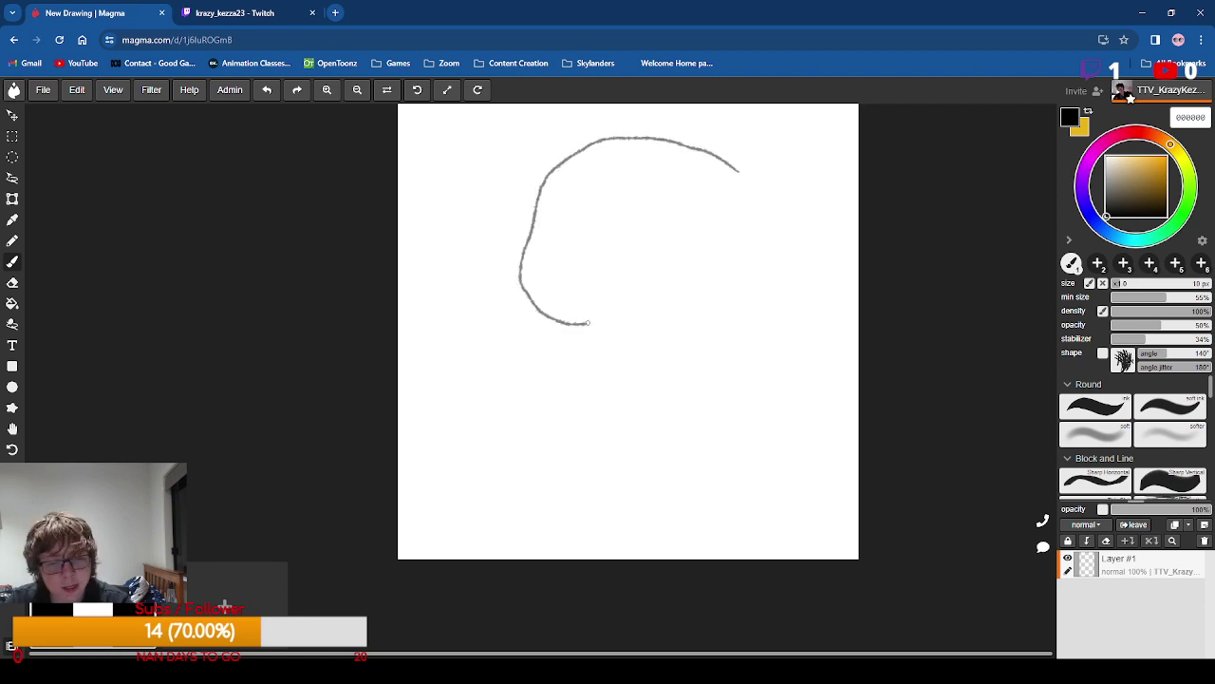
{"action": "key", "text": "ctrl+z"}
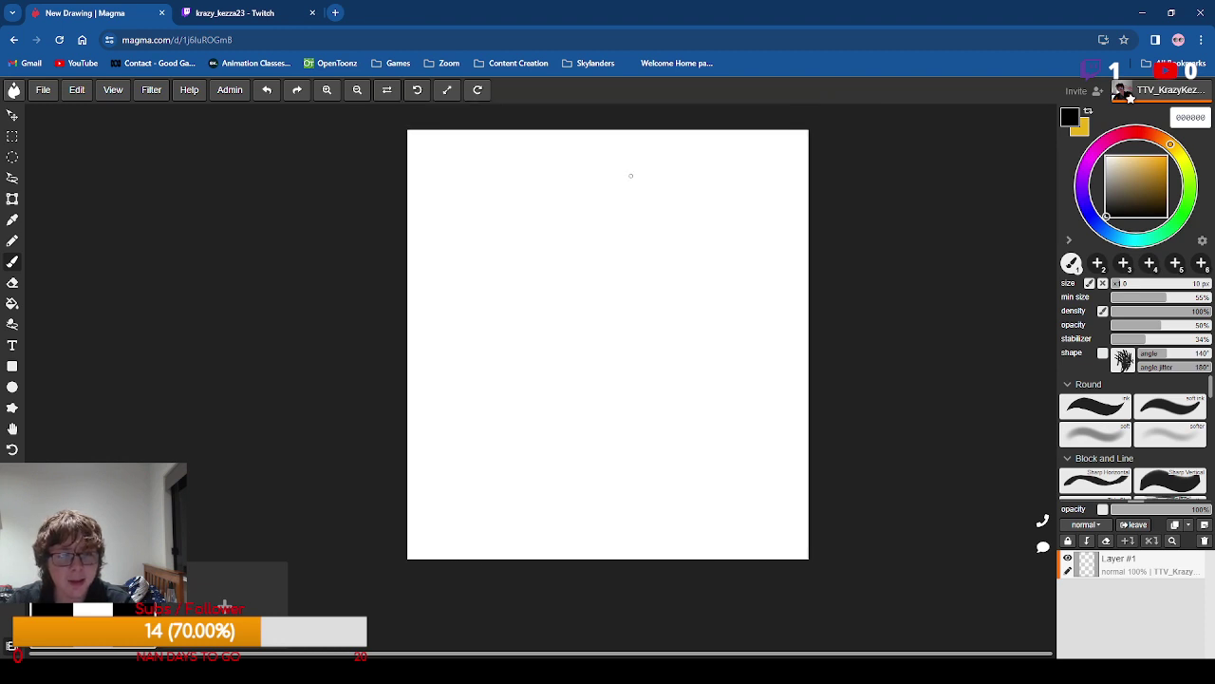
{"action": "mouse_move", "coordinate": [684, 138]}
{"action": "left_mouse_down"}
{"action": "mouse_move", "coordinate": [589, 122]}
{"action": "mouse_move", "coordinate": [510, 159]}
{"action": "mouse_move", "coordinate": [484, 212]}
{"action": "mouse_move", "coordinate": [490, 288]}
{"action": "mouse_move", "coordinate": [576, 332]}
{"action": "mouse_move", "coordinate": [680, 347]}
{"action": "mouse_move", "coordinate": [748, 315]}
{"action": "mouse_move", "coordinate": [753, 198]}
{"action": "mouse_move", "coordinate": [746, 160]}
{"action": "left_mouse_up"}
{"action": "key", "text": "ctrl+z"}
{"action": "mouse_move", "coordinate": [535, 259]}
{"action": "left_mouse_down"}
{"action": "mouse_move", "coordinate": [512, 172]}
{"action": "mouse_move", "coordinate": [562, 137]}
{"action": "mouse_move", "coordinate": [639, 127]}
{"action": "mouse_move", "coordinate": [693, 156]}
{"action": "mouse_move", "coordinate": [705, 213]}
{"action": "mouse_move", "coordinate": [693, 270]}
{"action": "mouse_move", "coordinate": [647, 303]}
{"action": "mouse_move", "coordinate": [541, 299]}
{"action": "mouse_move", "coordinate": [515, 264]}
{"action": "mouse_move", "coordinate": [509, 205]}
{"action": "left_mouse_up"}
{"action": "key", "text": "ctrl+z"}
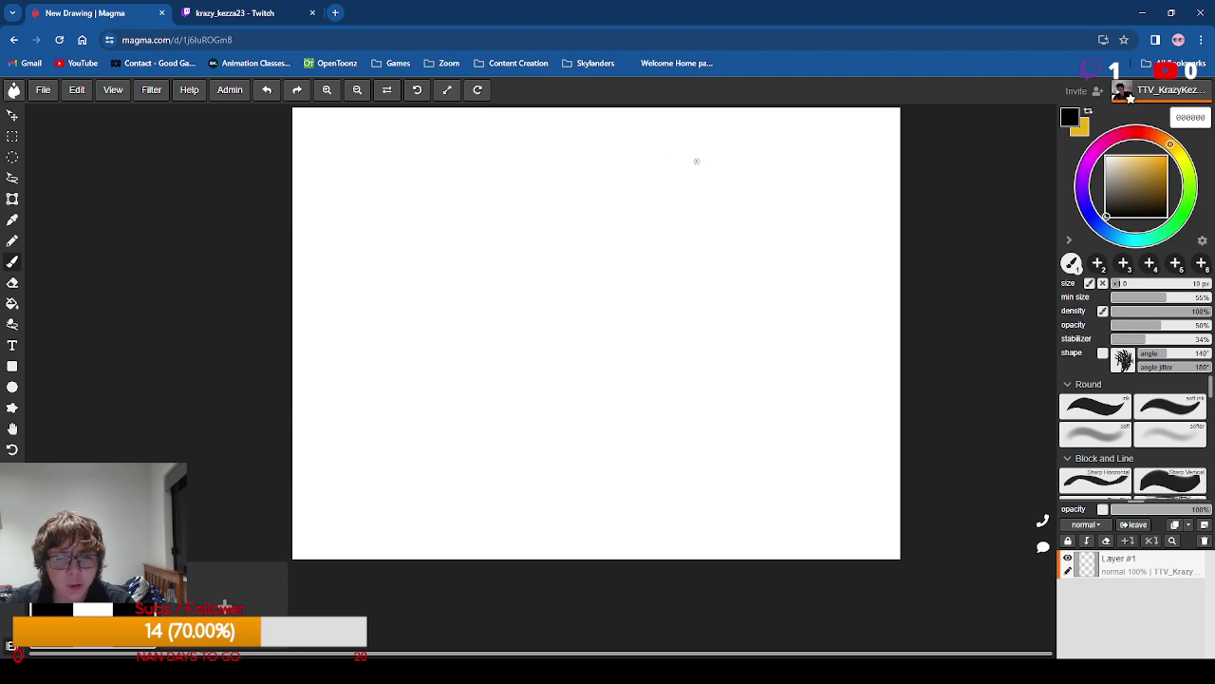
Try a head sketch with a large circle, a vertical centre line and a pointed jaw, undoing all of it.
{"action": "mouse_move", "coordinate": [696, 161]}
{"action": "left_mouse_down"}
{"action": "mouse_move", "coordinate": [532, 146]}
{"action": "mouse_move", "coordinate": [489, 179]}
{"action": "mouse_move", "coordinate": [476, 247]}
{"action": "mouse_move", "coordinate": [487, 300]}
{"action": "mouse_move", "coordinate": [544, 347]}
{"action": "mouse_move", "coordinate": [627, 362]}
{"action": "mouse_move", "coordinate": [686, 343]}
{"action": "mouse_move", "coordinate": [719, 265]}
{"action": "mouse_move", "coordinate": [727, 212]}
{"action": "mouse_move", "coordinate": [706, 164]}
{"action": "mouse_move", "coordinate": [610, 146]}
{"action": "mouse_move", "coordinate": [631, 455]}
{"action": "left_mouse_up"}
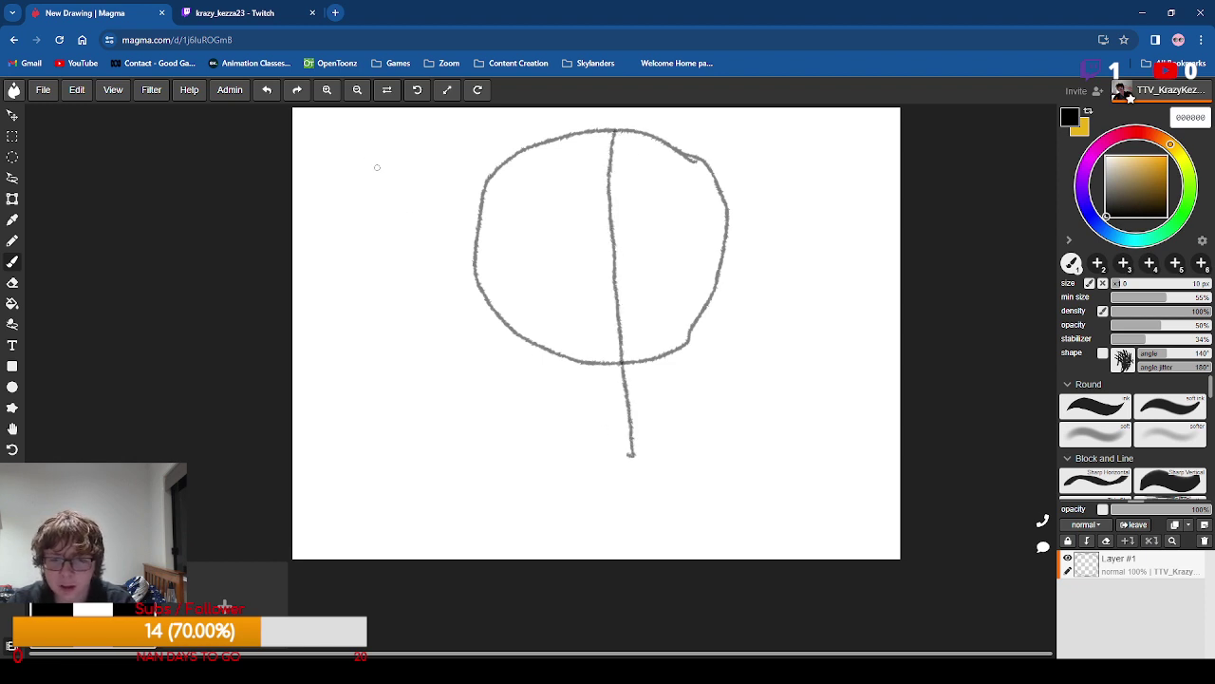
{"action": "mouse_move", "coordinate": [475, 258]}
{"action": "left_mouse_down"}
{"action": "mouse_move", "coordinate": [494, 393]}
{"action": "mouse_move", "coordinate": [517, 436]}
{"action": "mouse_move", "coordinate": [665, 486]}
{"action": "left_mouse_up"}
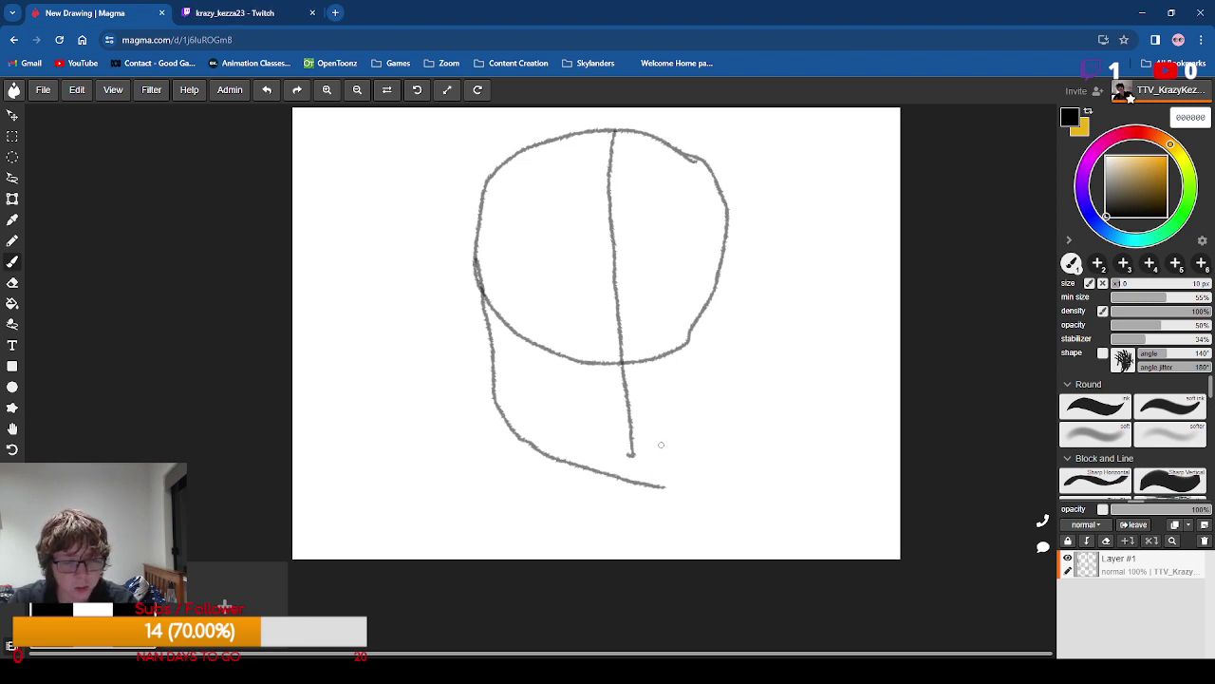
{"action": "key", "text": "ctrl+z"}
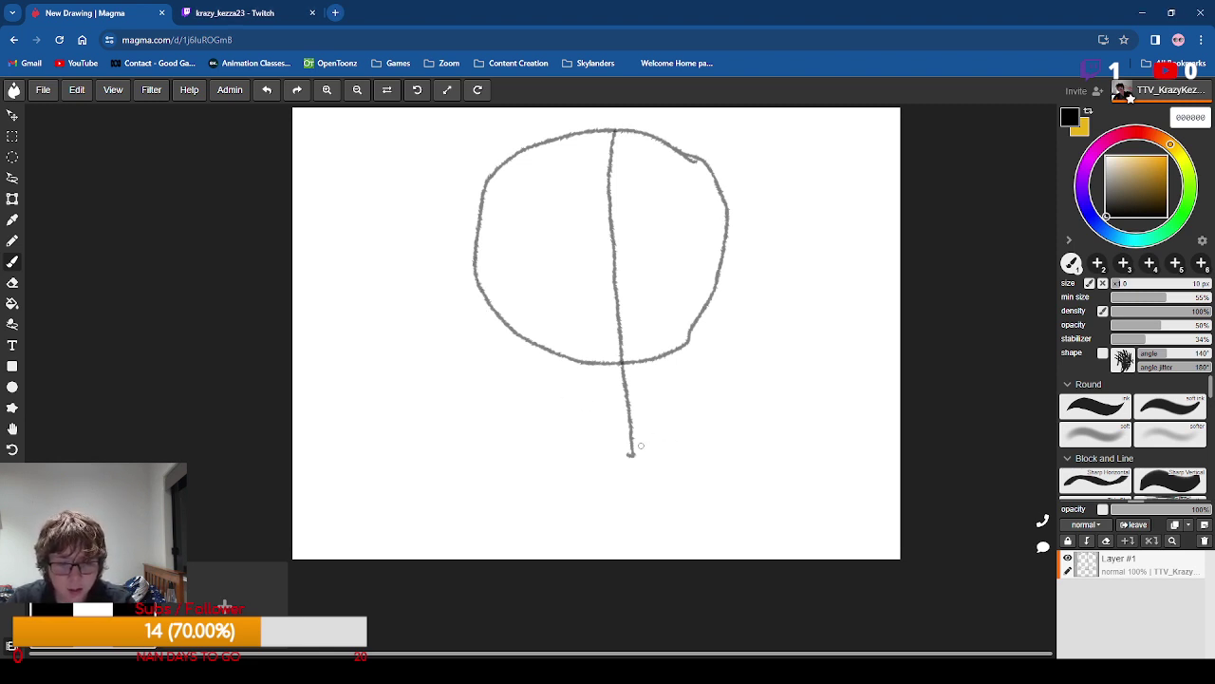
{"action": "mouse_move", "coordinate": [634, 459]}
{"action": "left_mouse_down"}
{"action": "mouse_move", "coordinate": [559, 439]}
{"action": "mouse_move", "coordinate": [495, 389]}
{"action": "mouse_move", "coordinate": [472, 258]}
{"action": "left_mouse_up"}
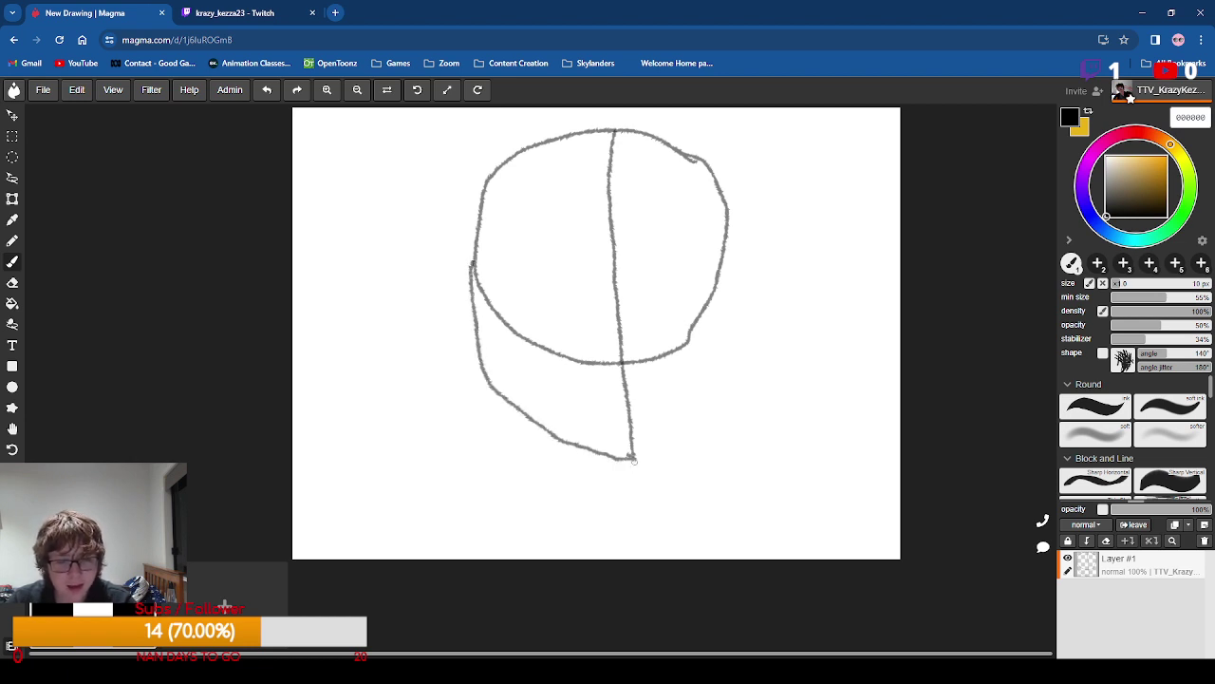
{"action": "mouse_move", "coordinate": [636, 457]}
{"action": "left_mouse_down"}
{"action": "mouse_move", "coordinate": [689, 434]}
{"action": "mouse_move", "coordinate": [720, 393]}
{"action": "mouse_move", "coordinate": [718, 235]}
{"action": "left_mouse_up"}
{"action": "scroll", "coordinate": [678, 283], "scroll_direction": "down", "scroll_amount": 2}
{"action": "key", "text": "ctrl+z"}
{"action": "key", "text": "ctrl+z"}
{"action": "key", "text": "ctrl+z"}
{"action": "key", "text": "ctrl+z"}
{"action": "key", "text": "ctrl+z"}
{"action": "key", "text": "ctrl+z"}
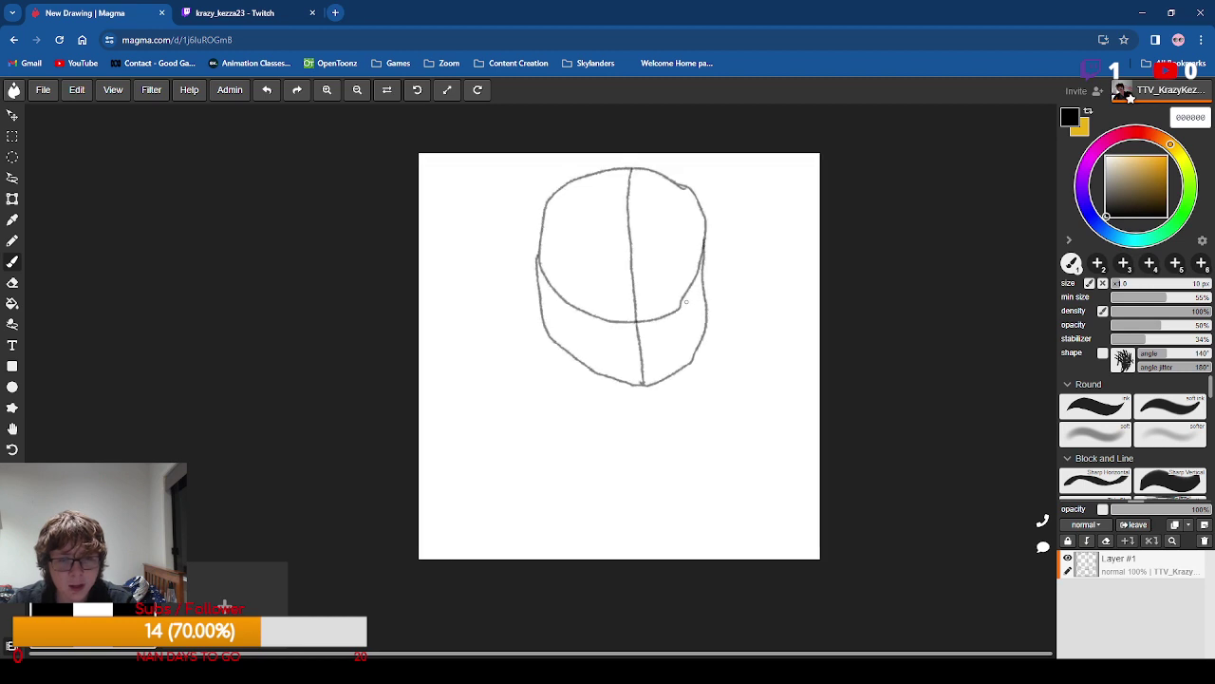
Sketch a large rounded head circle freehand in the upper part of the blank canvas.
{"action": "scroll", "coordinate": [686, 301], "scroll_direction": "up", "scroll_amount": 2}
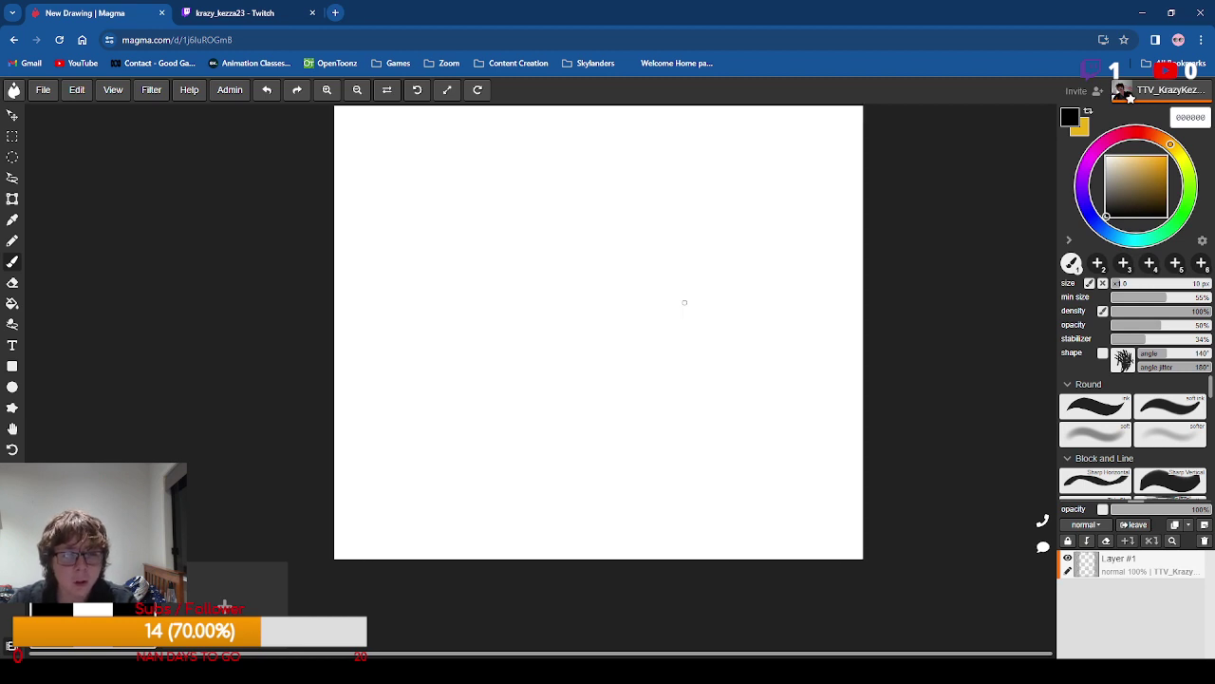
{"action": "scroll", "coordinate": [686, 301], "scroll_direction": "down", "scroll_amount": 2}
{"action": "scroll", "coordinate": [760, 250], "scroll_direction": "up", "scroll_amount": 3}
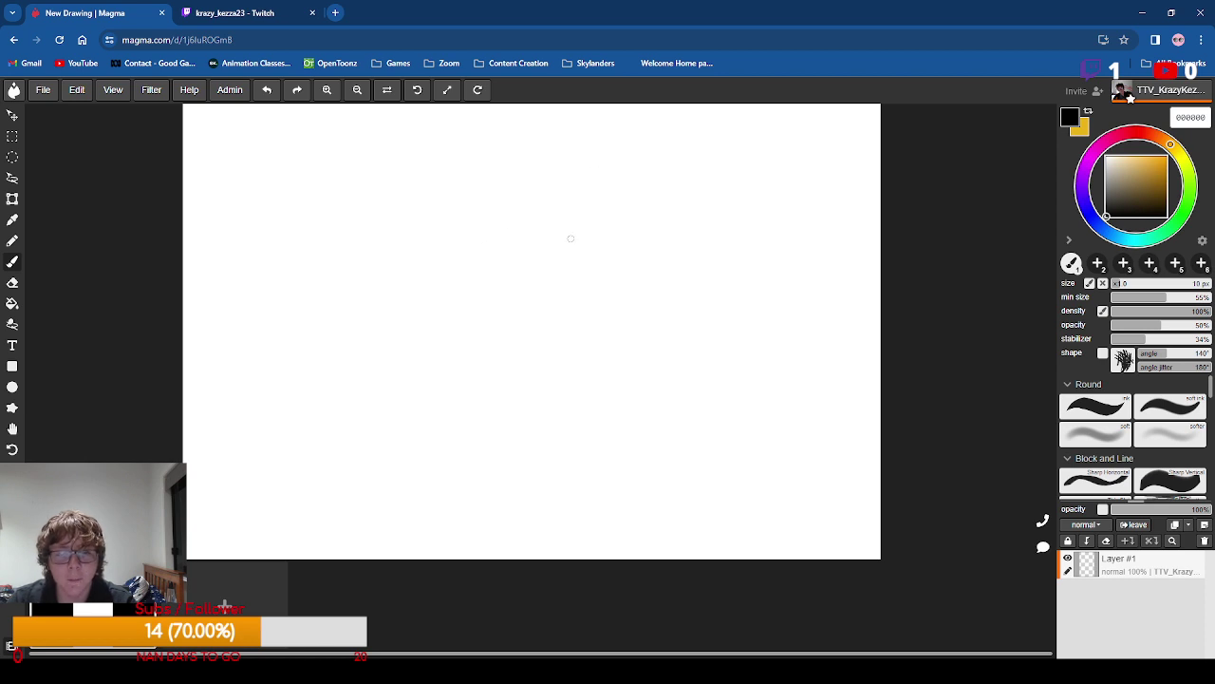
{"action": "mouse_move", "coordinate": [627, 256]}
{"action": "left_mouse_down"}
{"action": "mouse_move", "coordinate": [591, 207]}
{"action": "mouse_move", "coordinate": [476, 195]}
{"action": "mouse_move", "coordinate": [410, 226]}
{"action": "mouse_move", "coordinate": [382, 273]}
{"action": "mouse_move", "coordinate": [391, 375]}
{"action": "mouse_move", "coordinate": [448, 439]}
{"action": "mouse_move", "coordinate": [525, 461]}
{"action": "mouse_move", "coordinate": [638, 444]}
{"action": "mouse_move", "coordinate": [667, 408]}
{"action": "mouse_move", "coordinate": [692, 260]}
{"action": "mouse_move", "coordinate": [656, 222]}
{"action": "mouse_move", "coordinate": [601, 203]}
{"action": "mouse_move", "coordinate": [509, 197]}
{"action": "mouse_move", "coordinate": [444, 214]}
{"action": "left_mouse_up"}
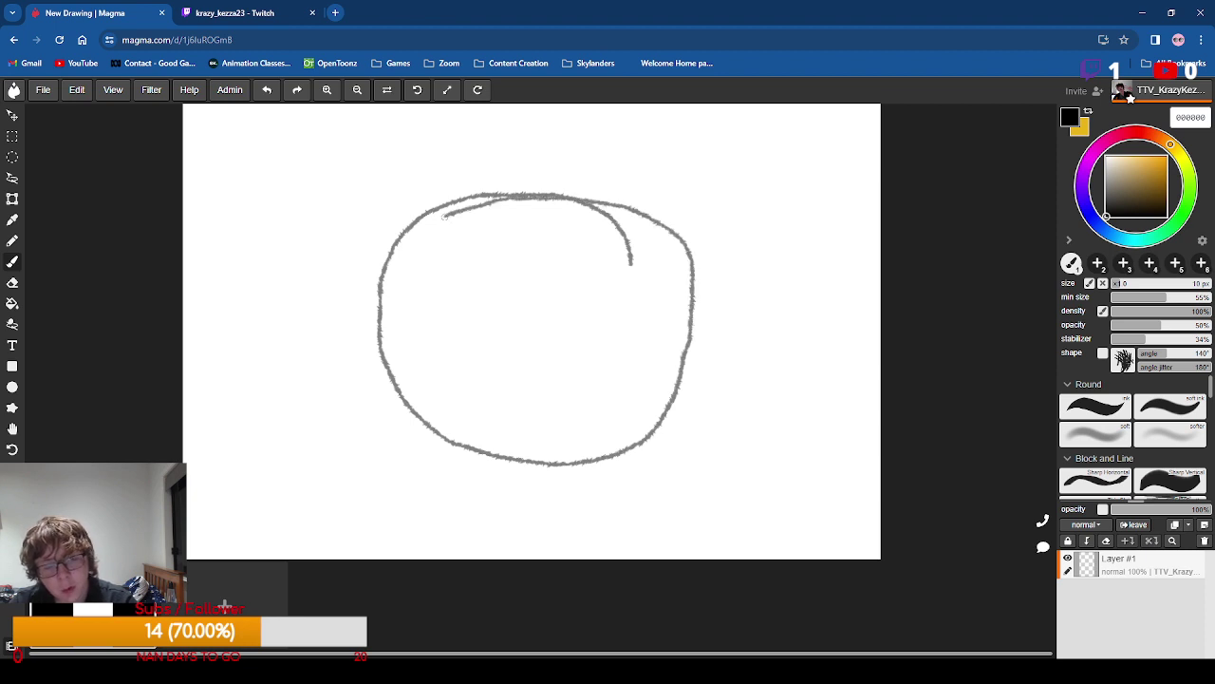
Draw a jaw from one side of the head circle to the other, tapering to a chin below it.
{"action": "scroll", "coordinate": [537, 327], "scroll_direction": "down", "scroll_amount": 3}
{"action": "scroll", "coordinate": [543, 403], "scroll_direction": "up", "scroll_amount": 3}
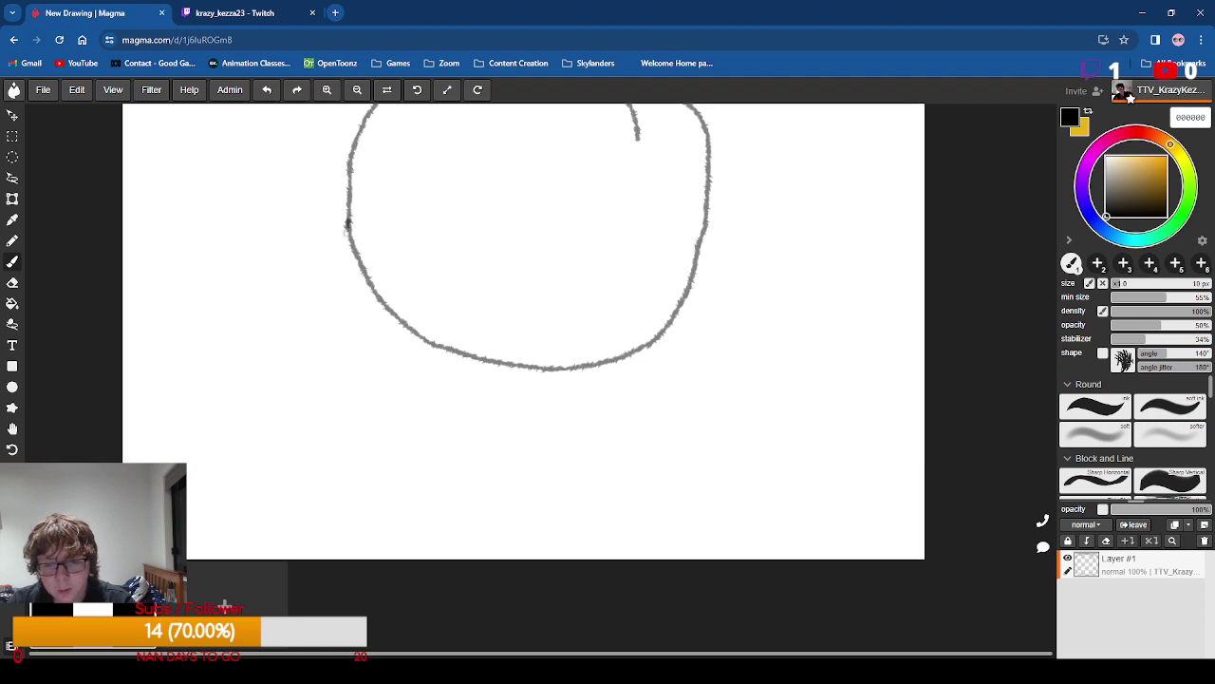
{"action": "mouse_move", "coordinate": [347, 224]}
{"action": "left_mouse_down"}
{"action": "mouse_move", "coordinate": [362, 396]}
{"action": "mouse_move", "coordinate": [388, 473]}
{"action": "mouse_move", "coordinate": [461, 536]}
{"action": "mouse_move", "coordinate": [530, 564]}
{"action": "mouse_move", "coordinate": [594, 532]}
{"action": "mouse_move", "coordinate": [670, 446]}
{"action": "mouse_move", "coordinate": [698, 215]}
{"action": "left_mouse_up"}
{"action": "scroll", "coordinate": [699, 219], "scroll_direction": "down", "scroll_amount": 5}
{"action": "scroll", "coordinate": [718, 271], "scroll_direction": "up", "scroll_amount": 2}
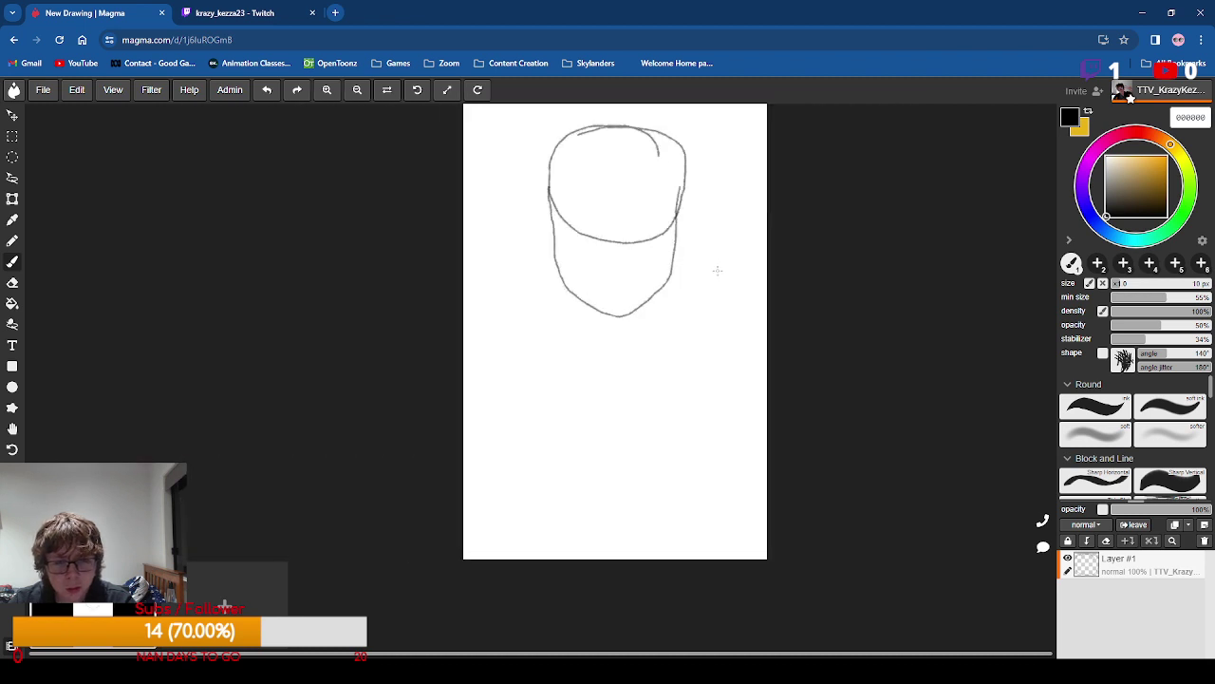
Draw two horizontal guide lines across the face, one near the circle's lower edge and one through its middle.
{"action": "scroll", "coordinate": [718, 270], "scroll_direction": "up", "scroll_amount": 2}
{"action": "scroll", "coordinate": [499, 209], "scroll_direction": "down", "scroll_amount": 3}
{"action": "scroll", "coordinate": [508, 163], "scroll_direction": "up", "scroll_amount": 4}
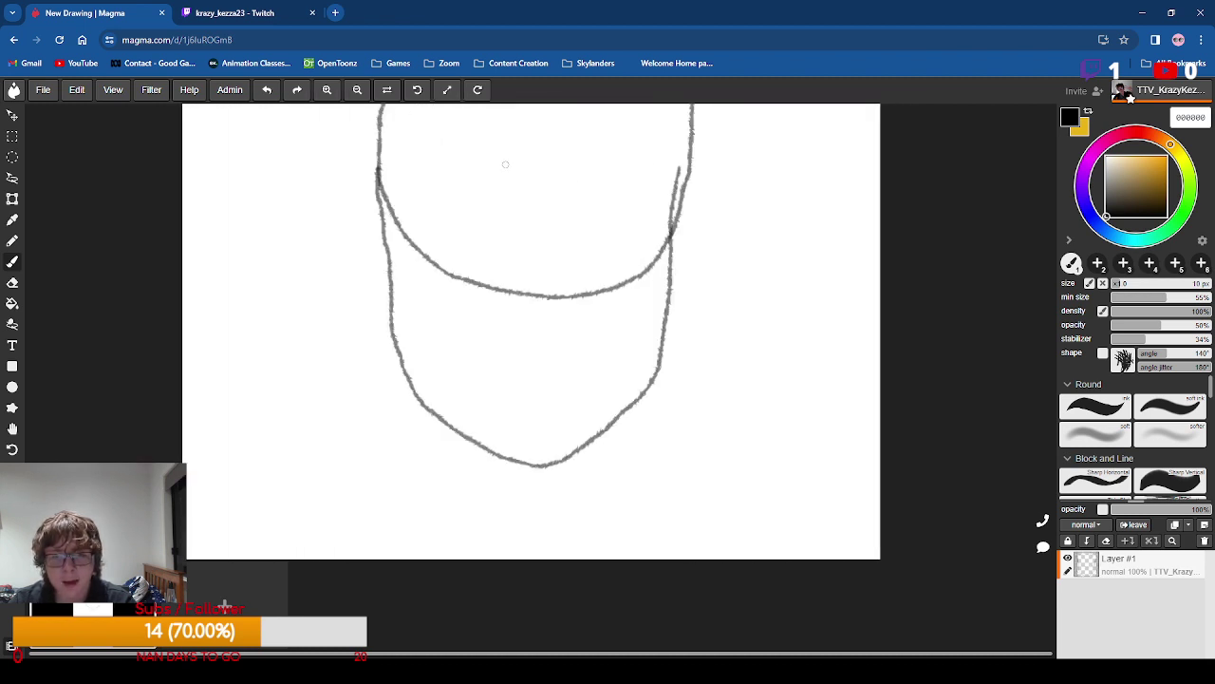
{"action": "left_click_drag", "start_coordinate": [370, 293], "coordinate": [726, 319]}
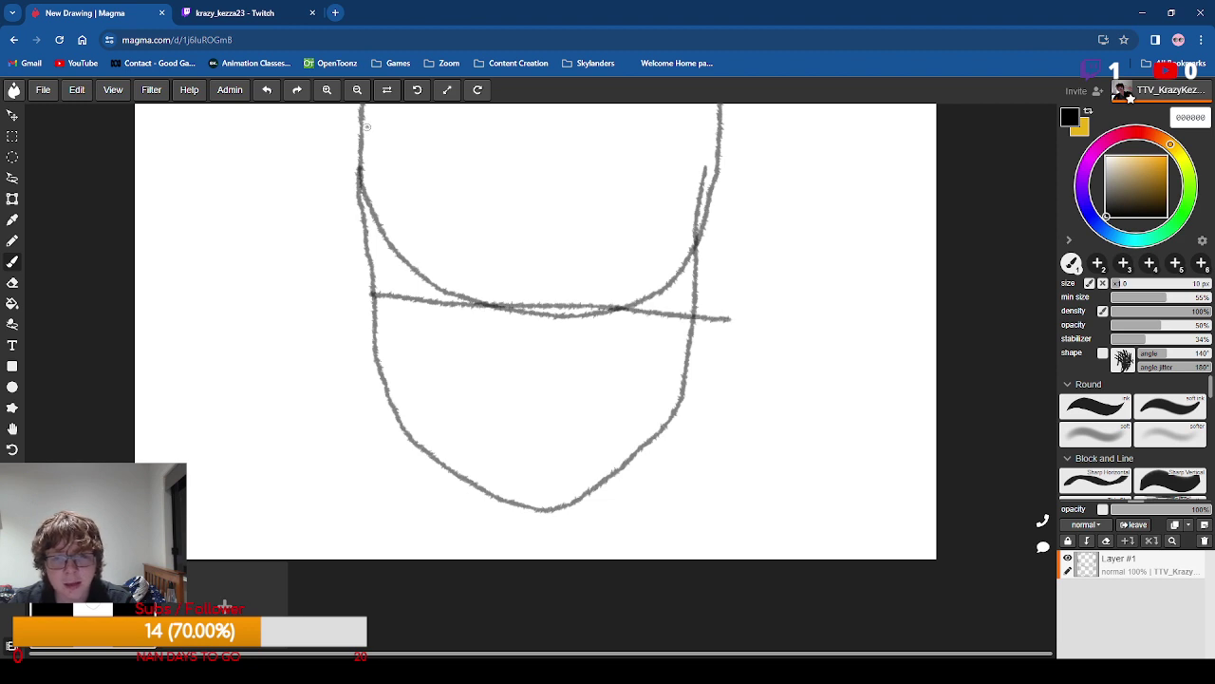
{"action": "left_click_drag", "start_coordinate": [366, 126], "coordinate": [733, 142]}
{"action": "scroll", "coordinate": [631, 190], "scroll_direction": "down", "scroll_amount": 2}
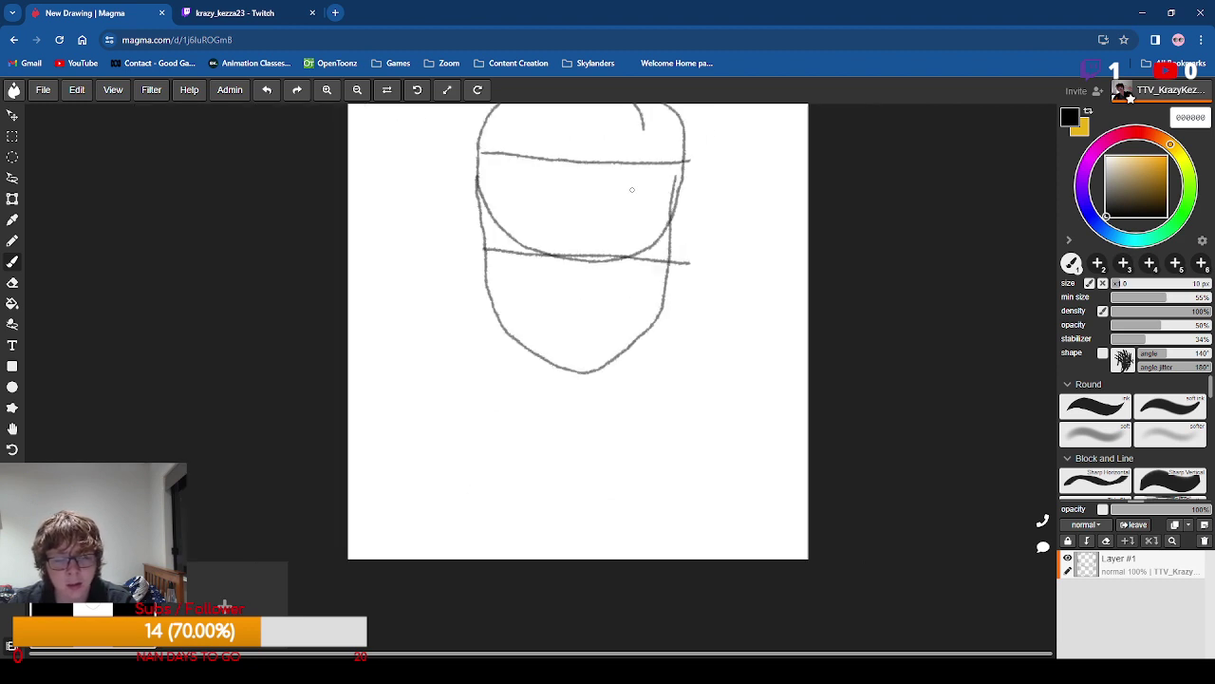
{"action": "scroll", "coordinate": [631, 190], "scroll_direction": "down", "scroll_amount": 4}
{"action": "scroll", "coordinate": [636, 259], "scroll_direction": "up", "scroll_amount": 3}
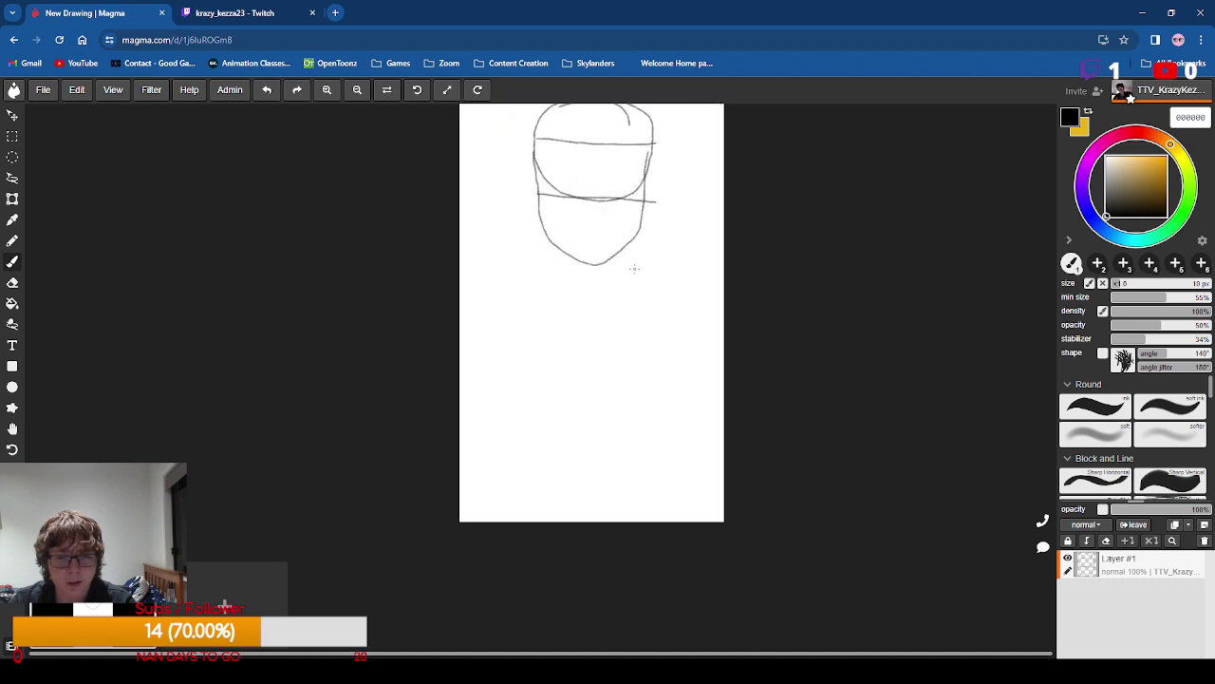
{"action": "scroll", "coordinate": [632, 257], "scroll_direction": "down", "scroll_amount": 2}
{"action": "key", "text": "i"}
{"action": "key", "text": "b"}
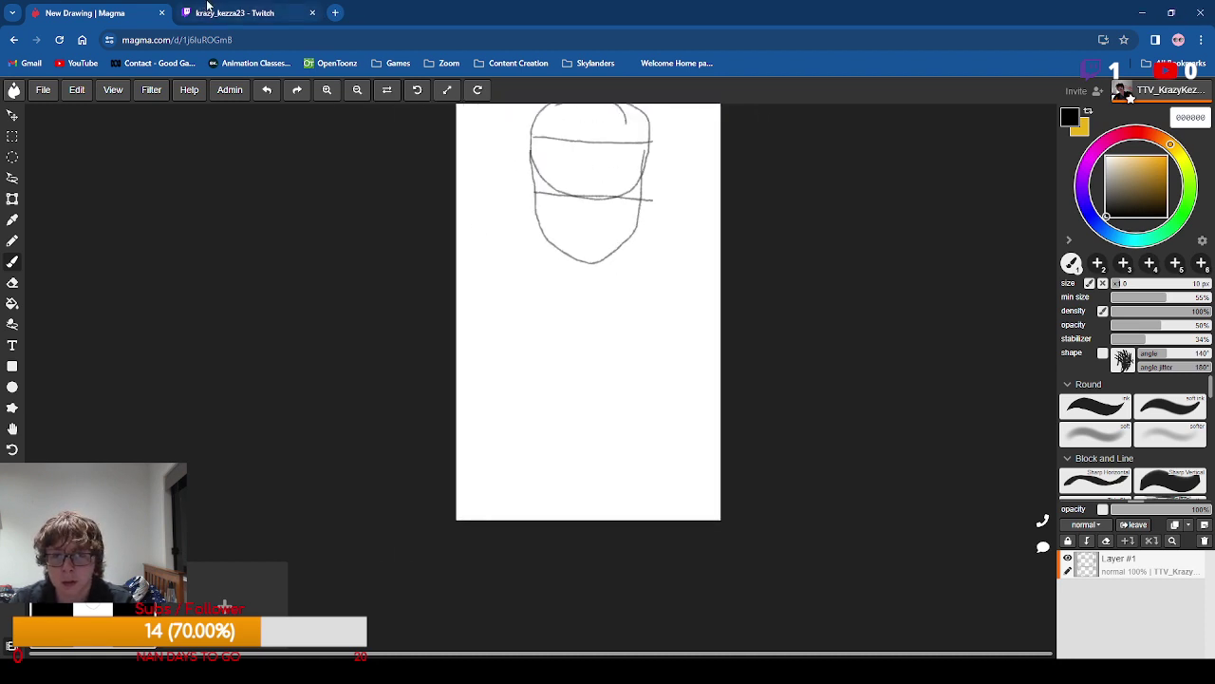
Switch to the Twitch channel, add the viewer from the chat as a guest and accept the backstage recording notice.
{"action": "left_click", "coordinate": [235, 13]}
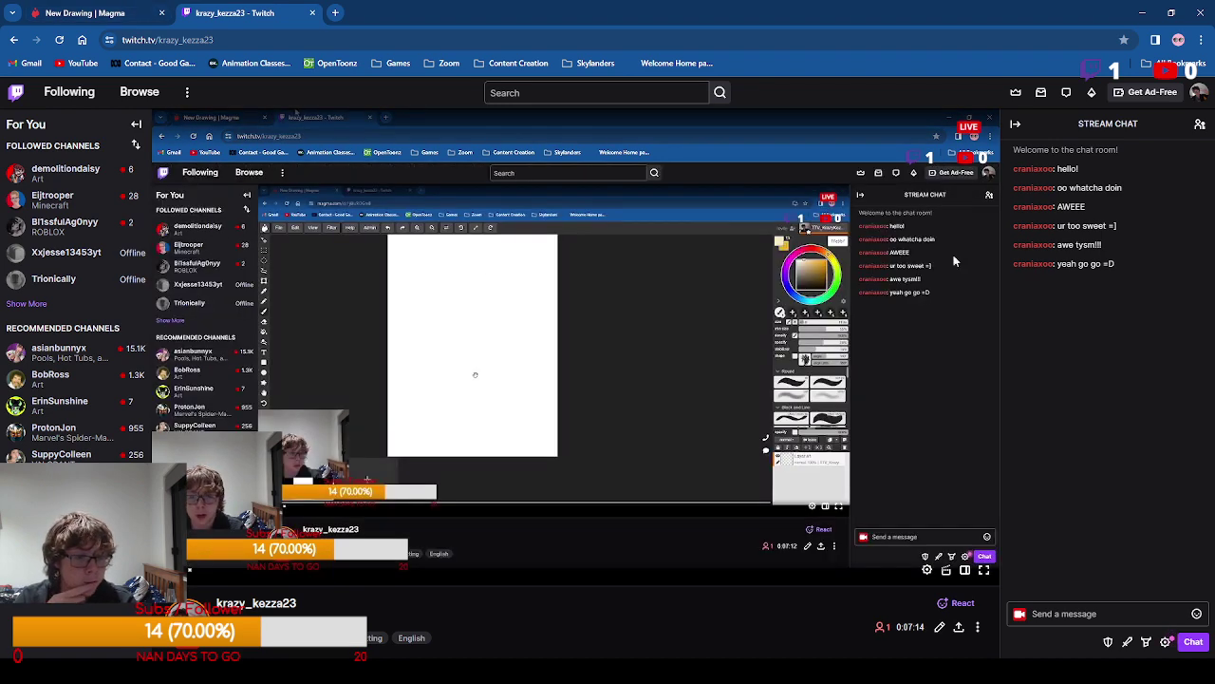
{"action": "left_click", "coordinate": [1041, 265]}
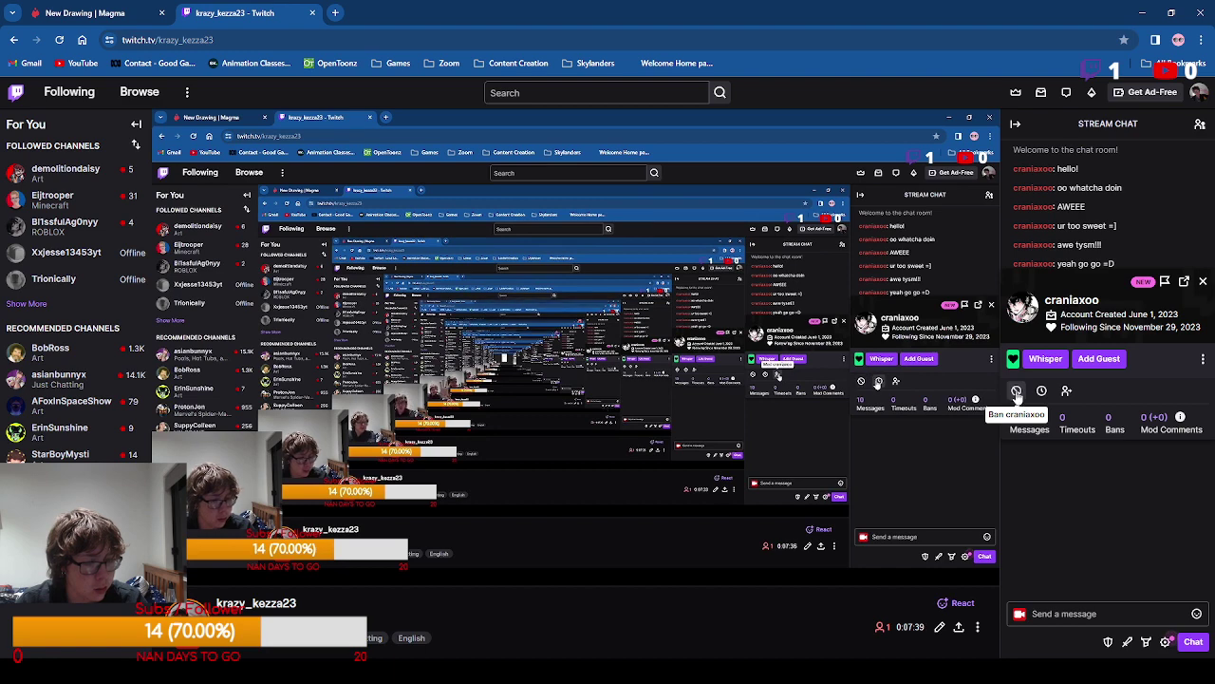
{"action": "left_click", "coordinate": [1098, 358]}
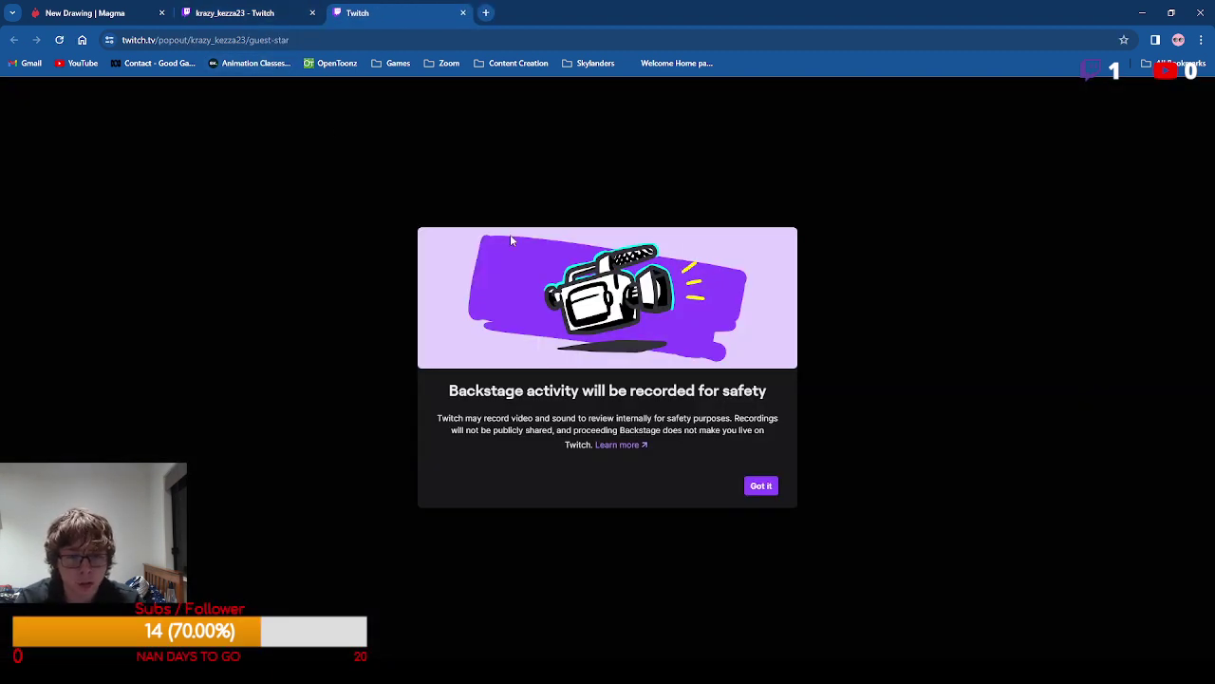
{"action": "left_click", "coordinate": [761, 486]}
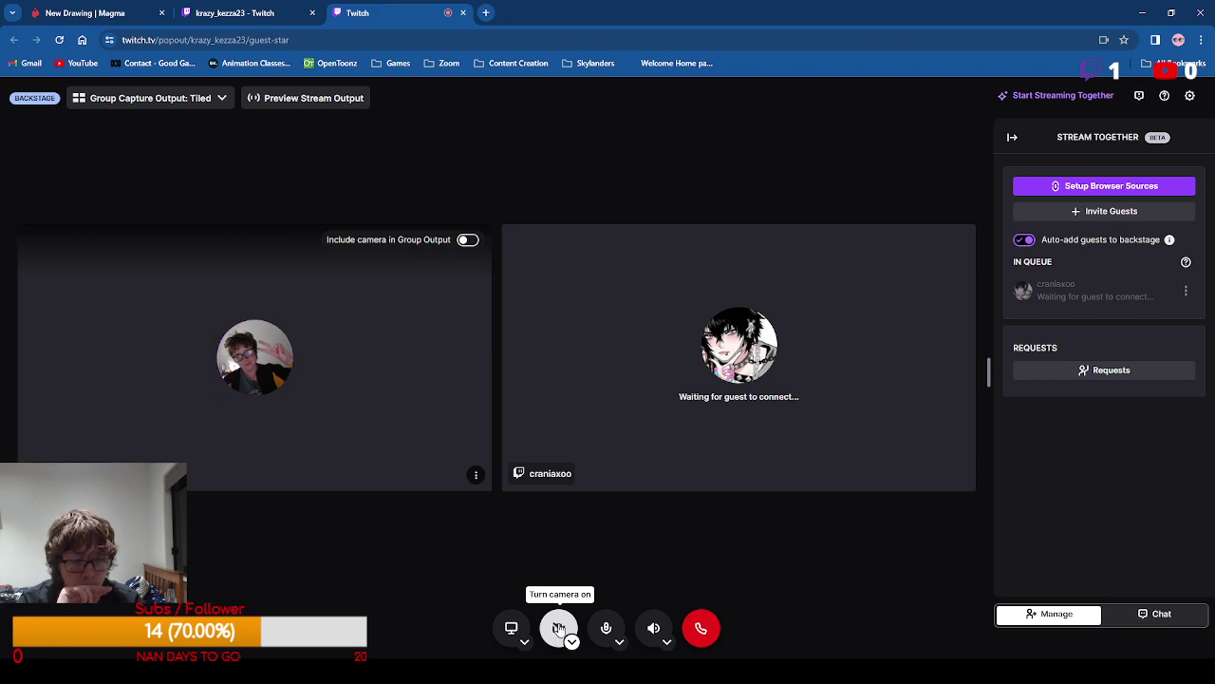
Try to turn on the c922 Pro Stream Webcam for the backstage session.
{"action": "left_click", "coordinate": [569, 644]}
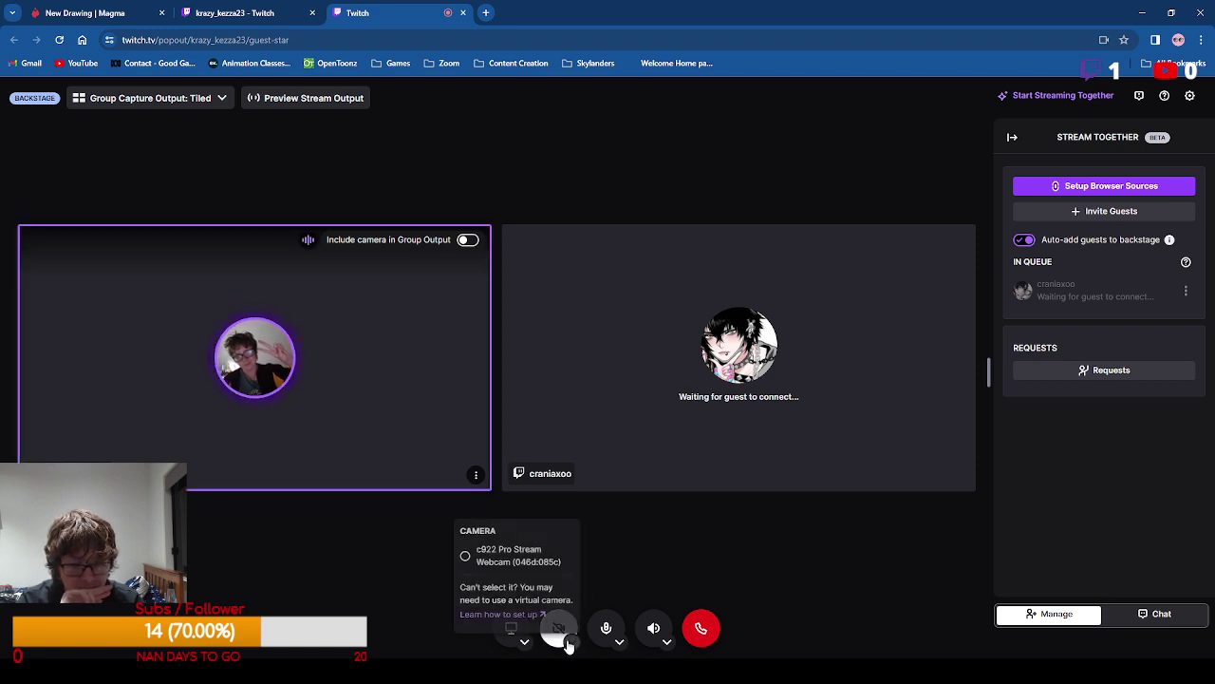
{"action": "left_click", "coordinate": [472, 557]}
{"action": "left_click", "coordinate": [547, 628]}
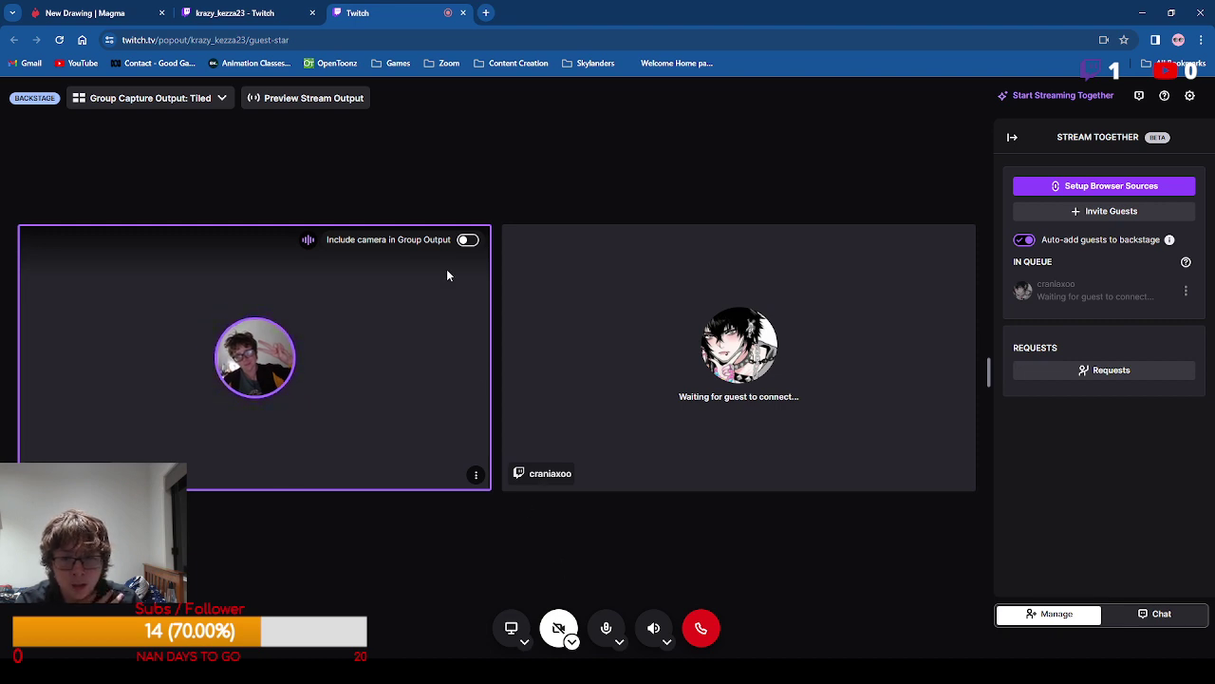
Include the camera in the group output without sending microphone audio, and exclude it again.
{"action": "left_click", "coordinate": [466, 242]}
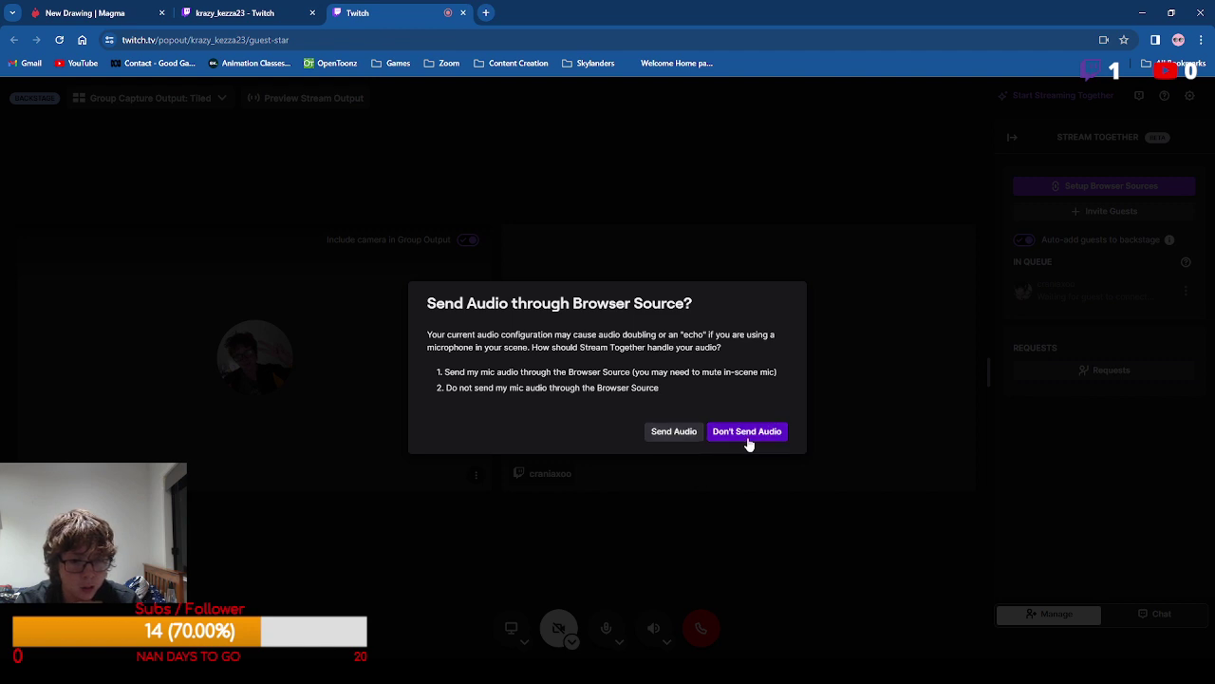
{"action": "left_click", "coordinate": [714, 432]}
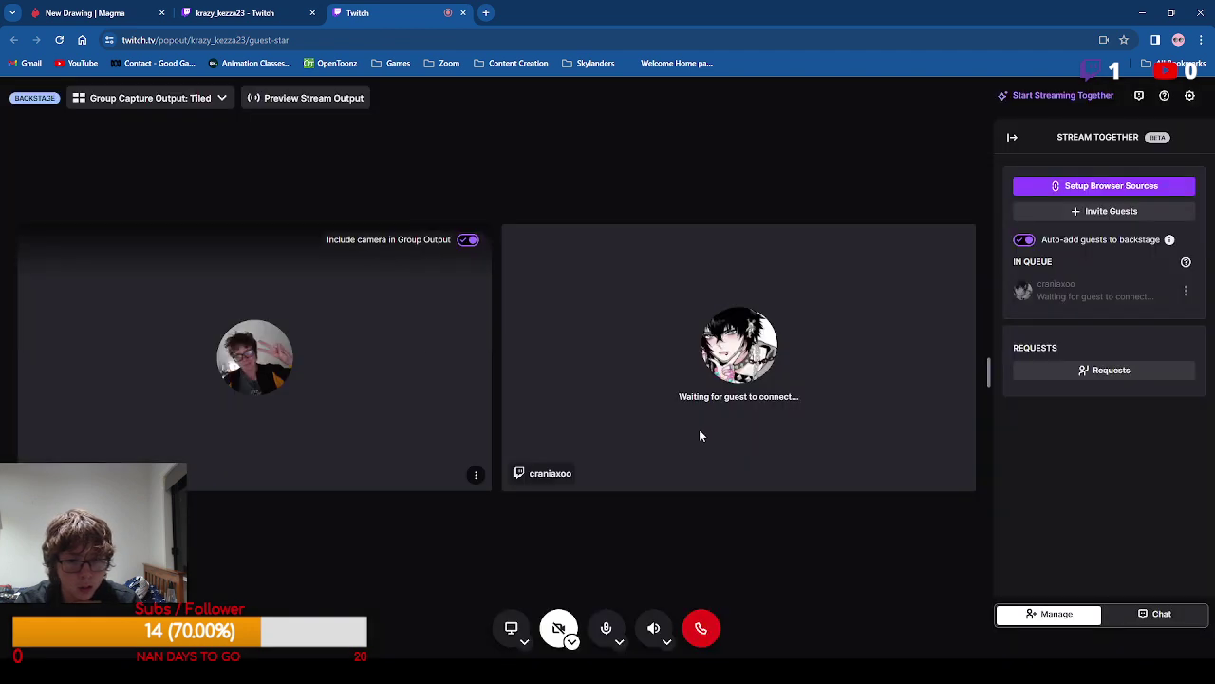
{"action": "left_click", "coordinate": [465, 240]}
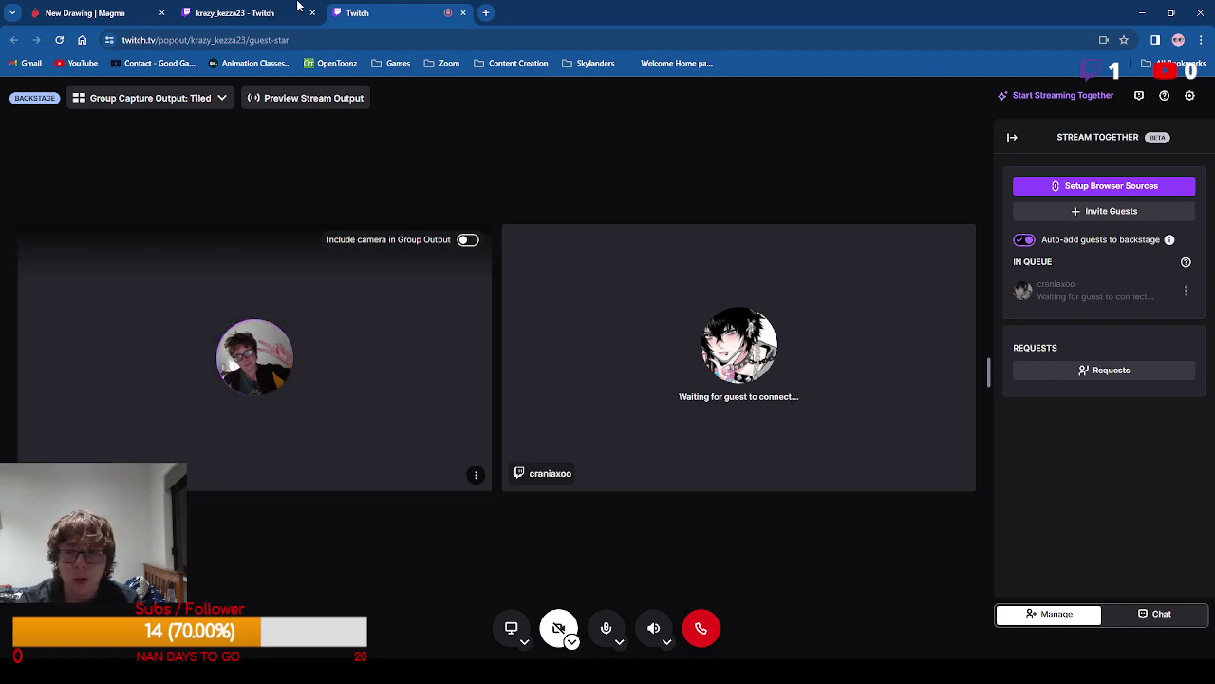
Switch back to the Magma drawing and sketch a nose line from the upper guide line to just below the lower one.
{"action": "left_click", "coordinate": [237, 14]}
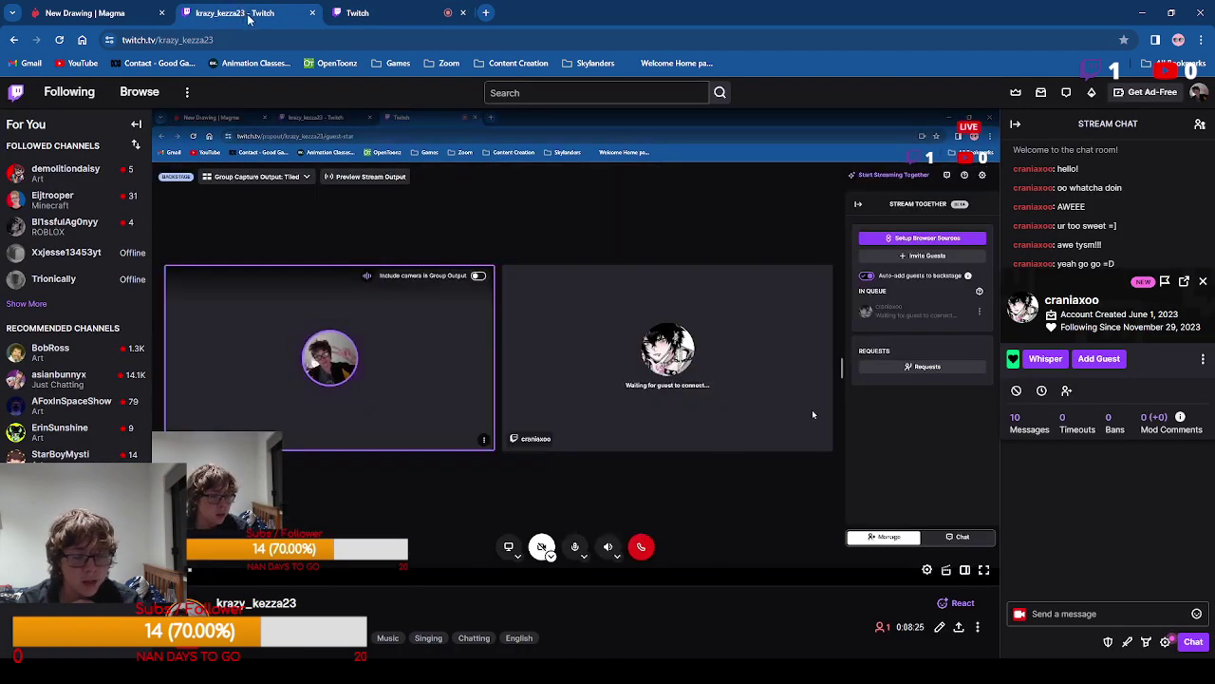
{"action": "left_click", "coordinate": [157, 12]}
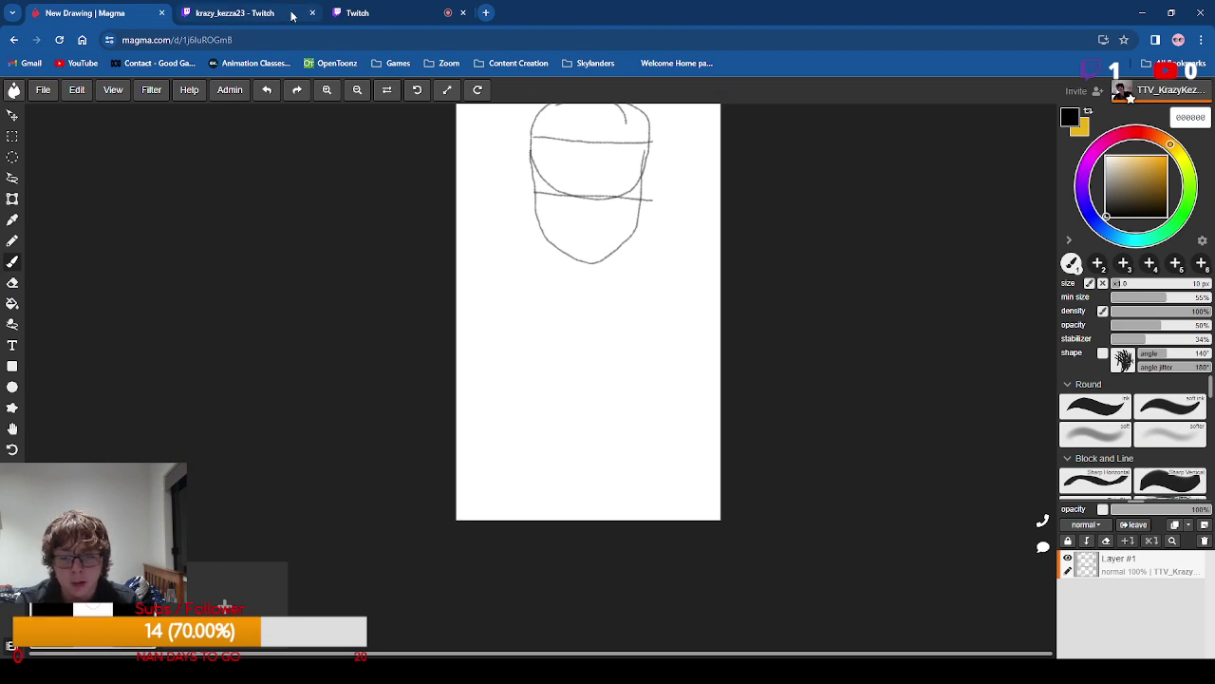
{"action": "left_click", "coordinate": [285, 13]}
{"action": "left_click", "coordinate": [124, 13]}
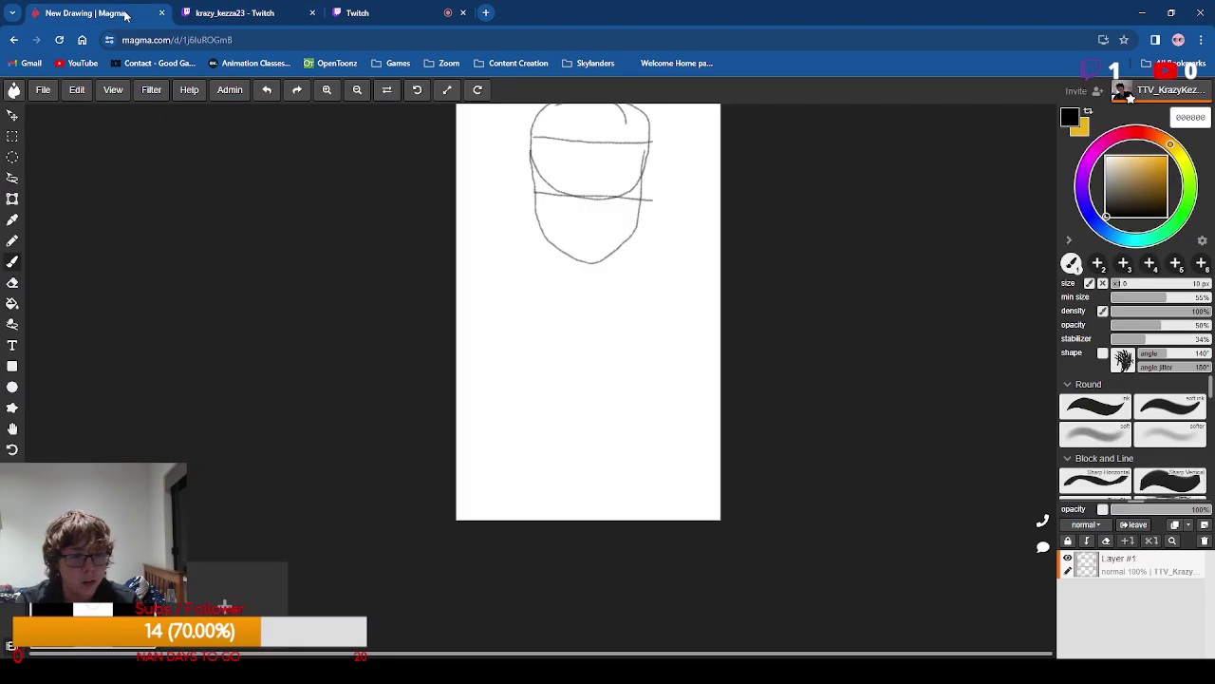
{"action": "scroll", "coordinate": [601, 249], "scroll_direction": "up", "scroll_amount": 2}
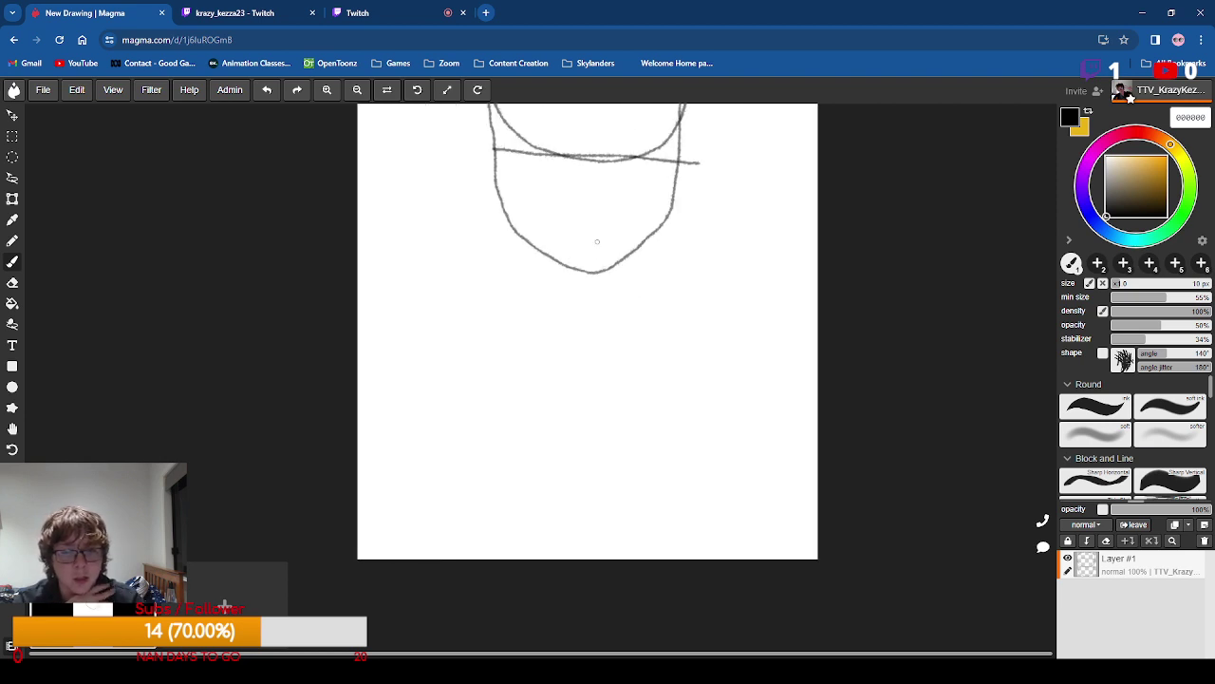
{"action": "scroll", "coordinate": [597, 190], "scroll_direction": "down", "scroll_amount": 2}
{"action": "scroll", "coordinate": [597, 157], "scroll_direction": "up", "scroll_amount": 5}
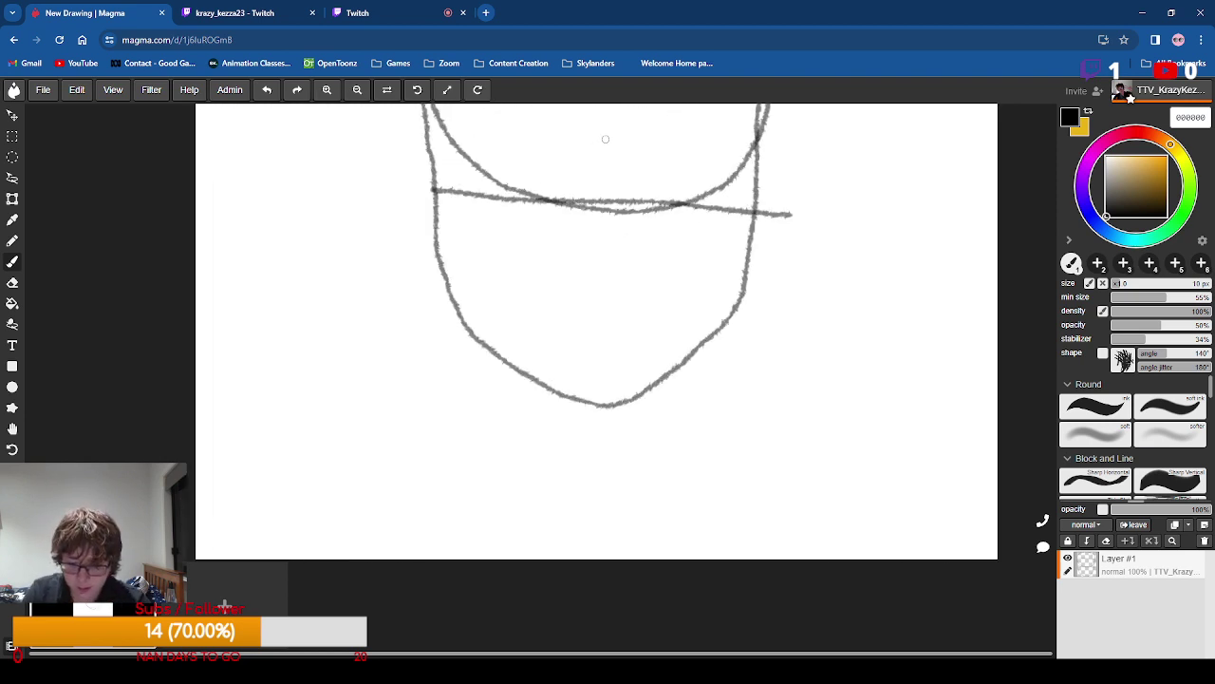
{"action": "scroll", "coordinate": [606, 133], "scroll_direction": "down", "scroll_amount": 4}
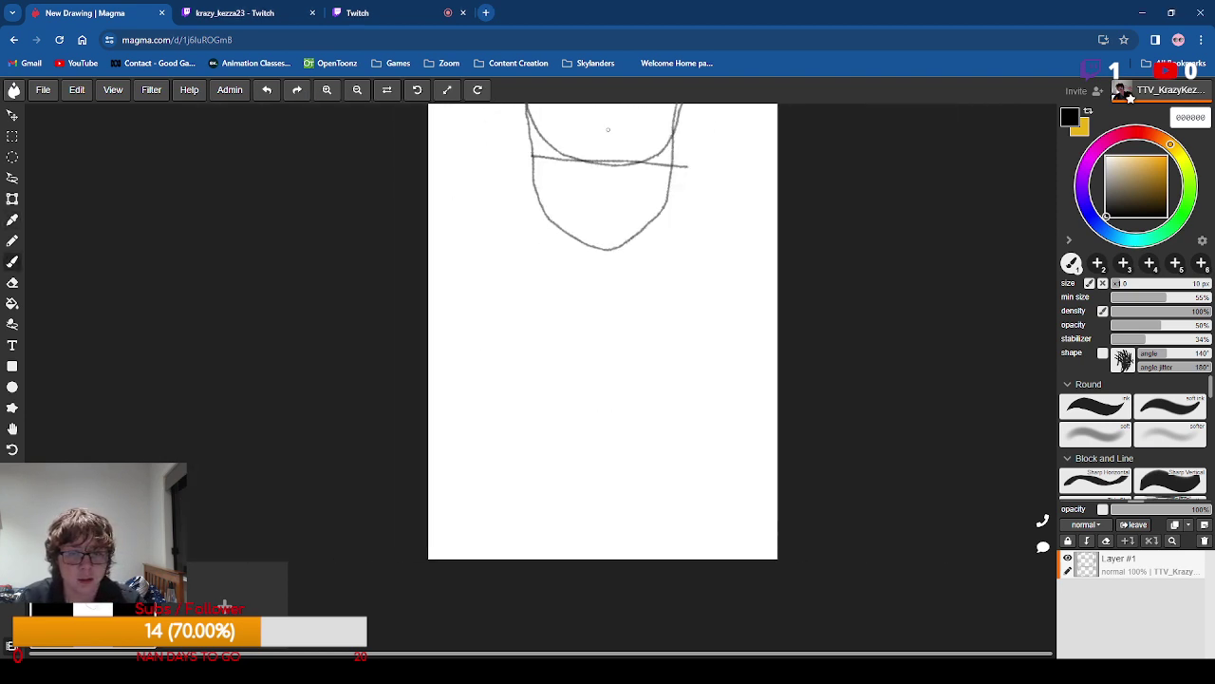
{"action": "scroll", "coordinate": [610, 108], "scroll_direction": "up", "scroll_amount": 2}
{"action": "scroll", "coordinate": [610, 109], "scroll_direction": "up", "scroll_amount": 3}
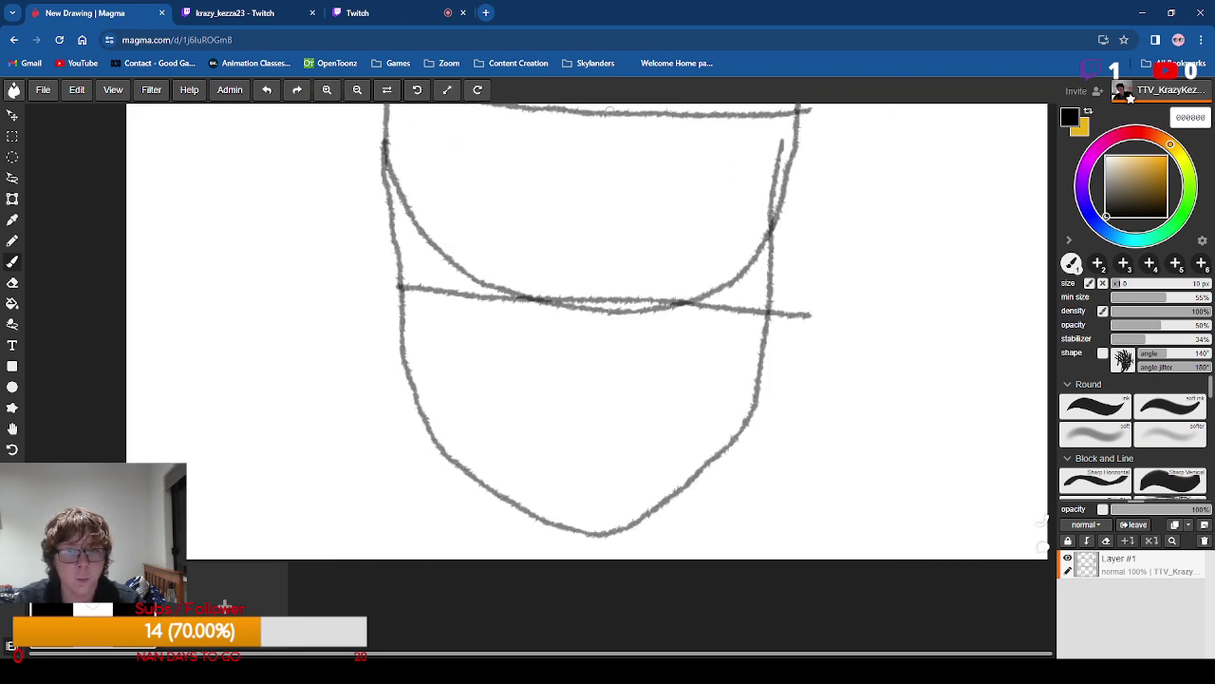
{"action": "mouse_move", "coordinate": [609, 112]}
{"action": "left_mouse_down"}
{"action": "mouse_move", "coordinate": [599, 267]}
{"action": "mouse_move", "coordinate": [629, 336]}
{"action": "left_mouse_up"}
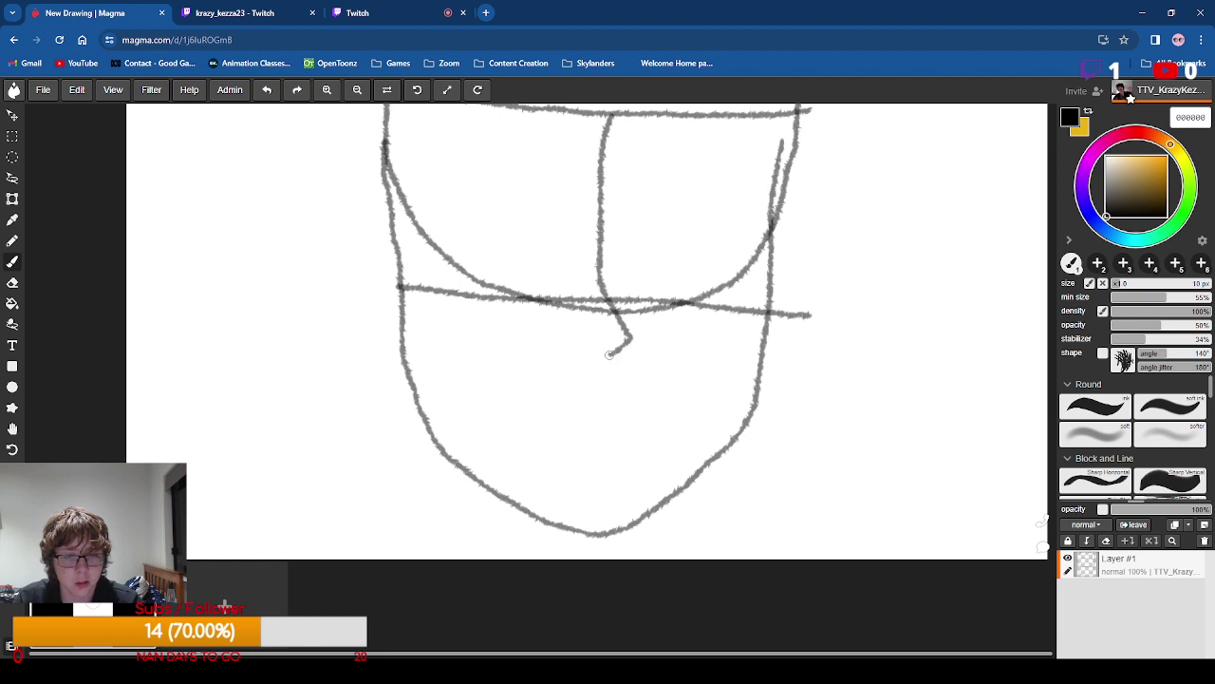
Switch to the Stream Together session, dismiss the guest notice, end the session, and close its page and the viewer's chat card.
{"action": "left_click", "coordinate": [353, 11]}
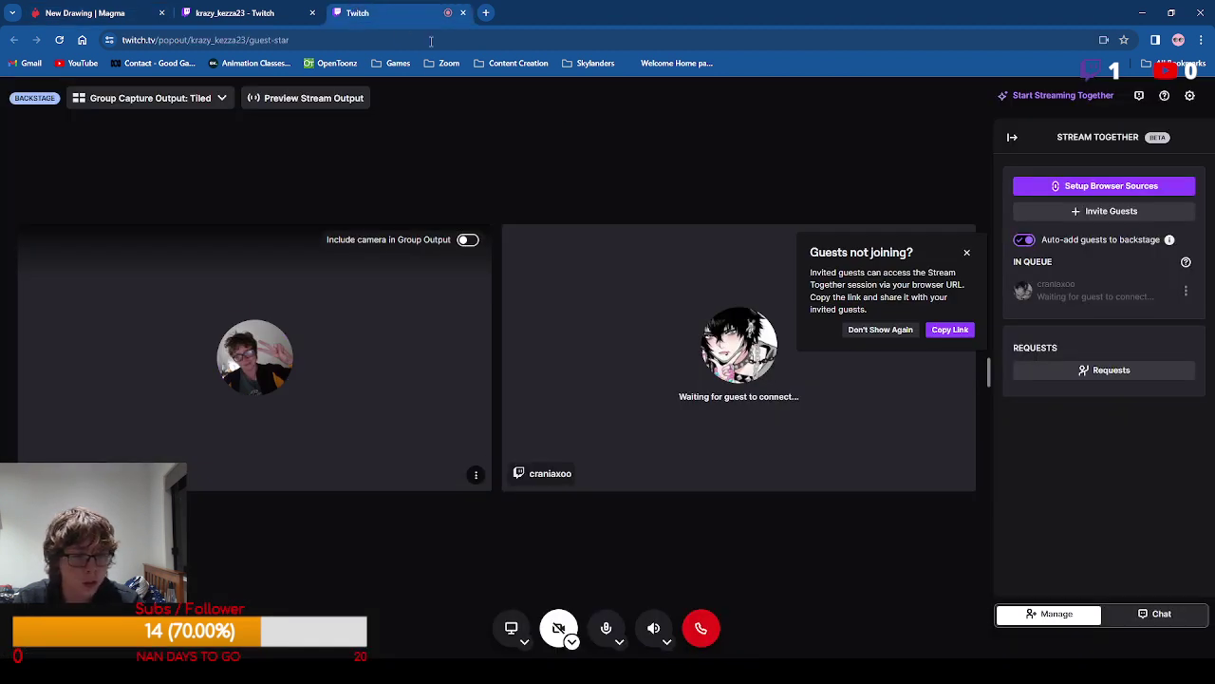
{"action": "left_click", "coordinate": [965, 253]}
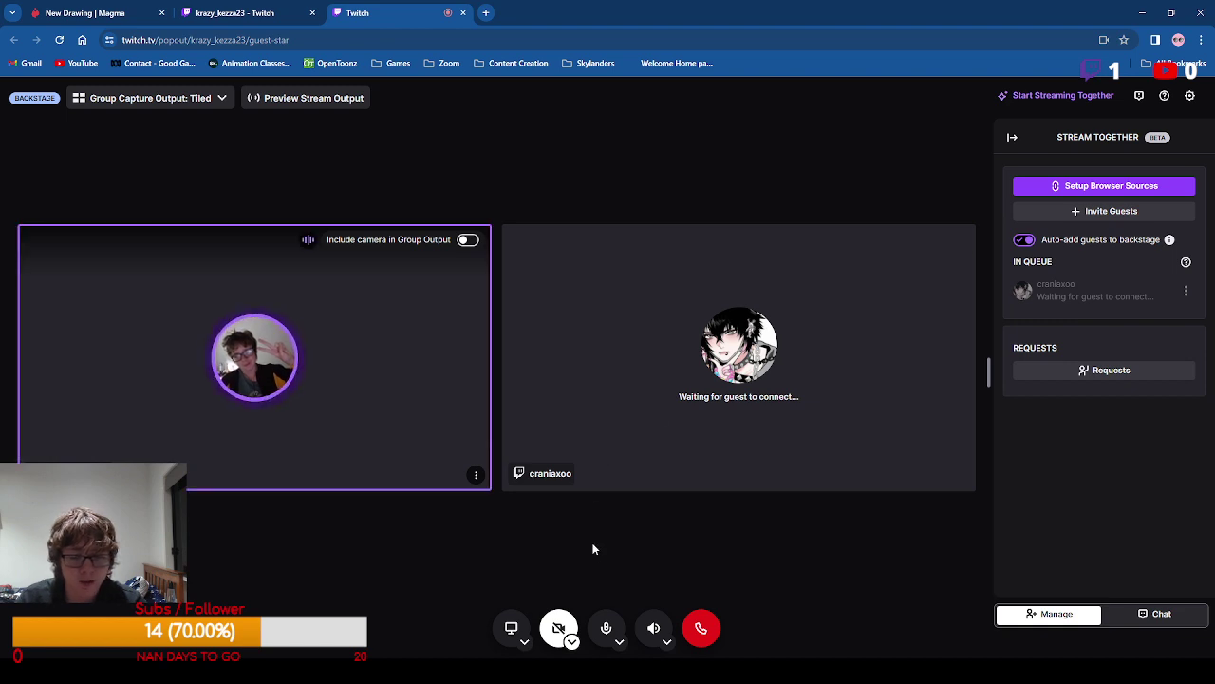
{"action": "left_click", "coordinate": [703, 631]}
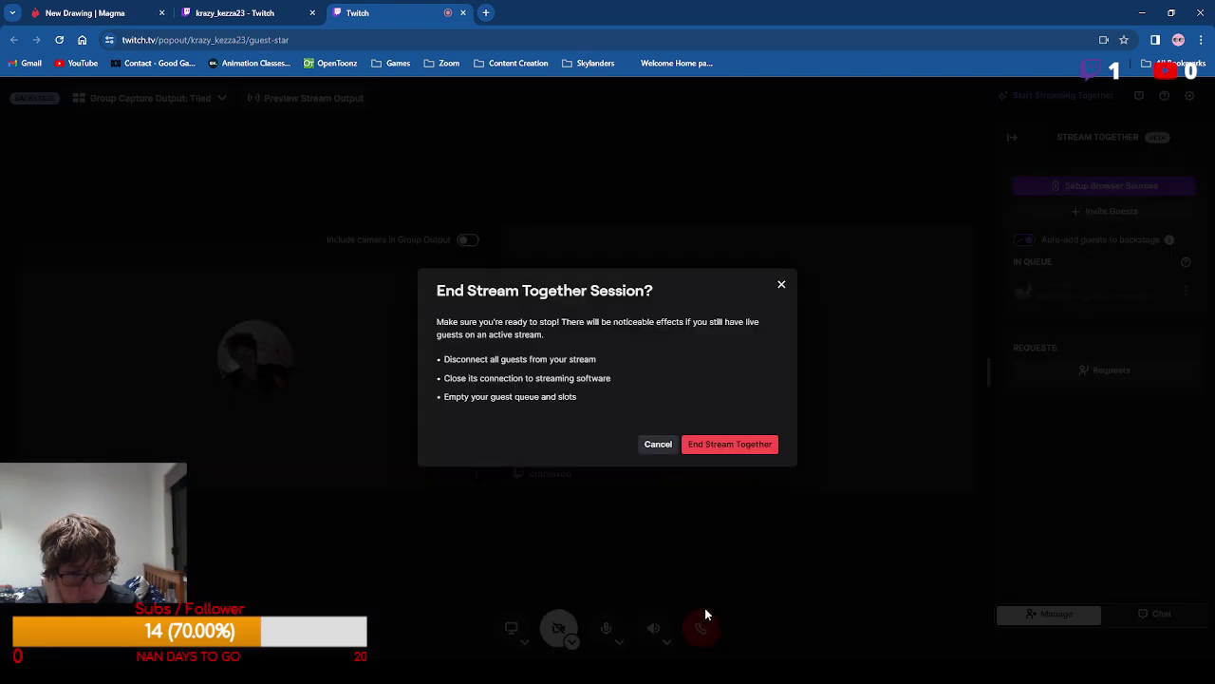
{"action": "left_click", "coordinate": [749, 445]}
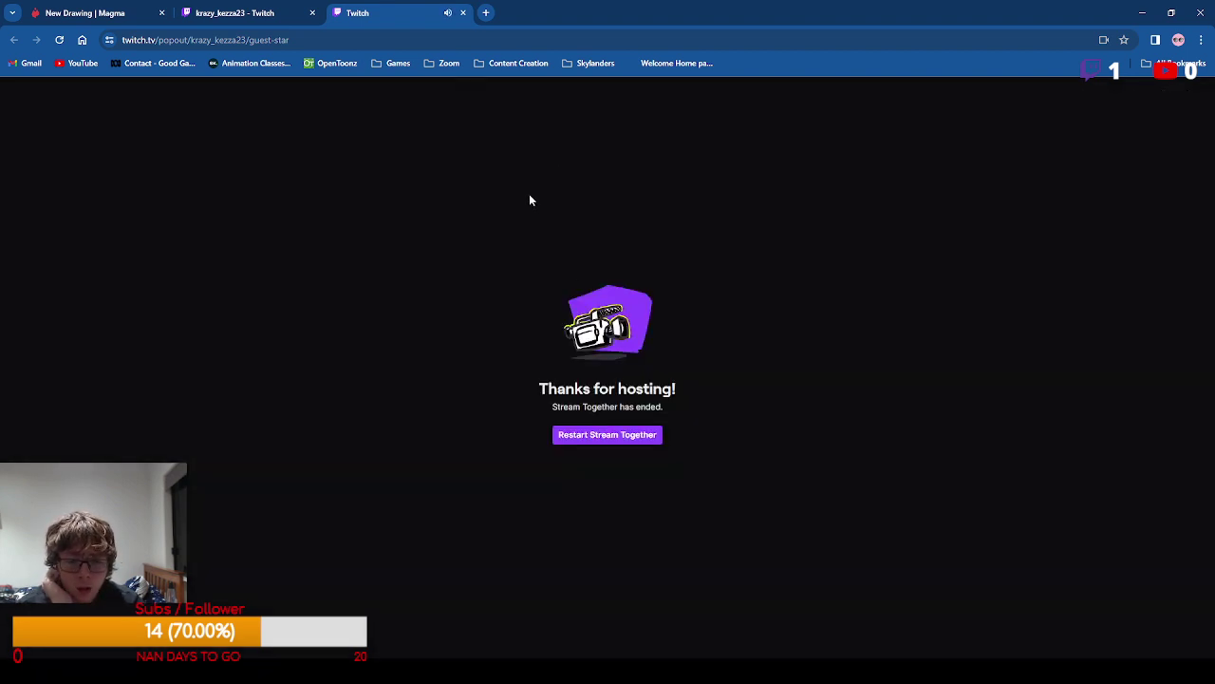
{"action": "left_click", "coordinate": [464, 13]}
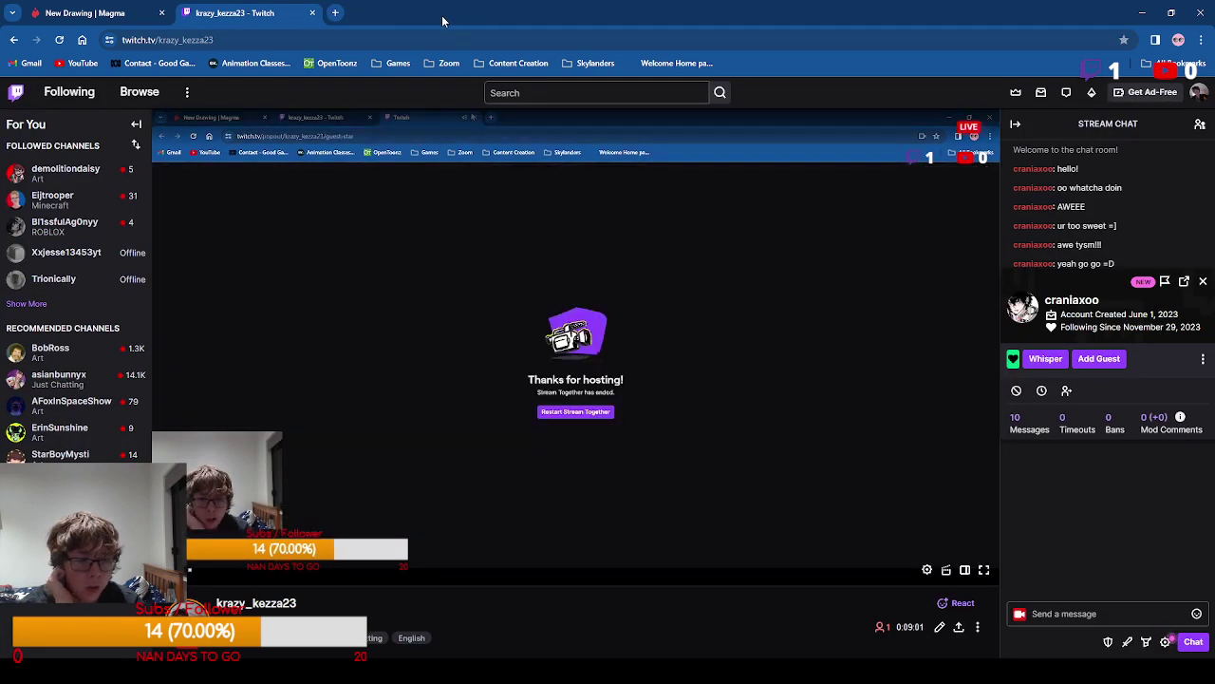
{"action": "left_click", "coordinate": [1202, 282]}
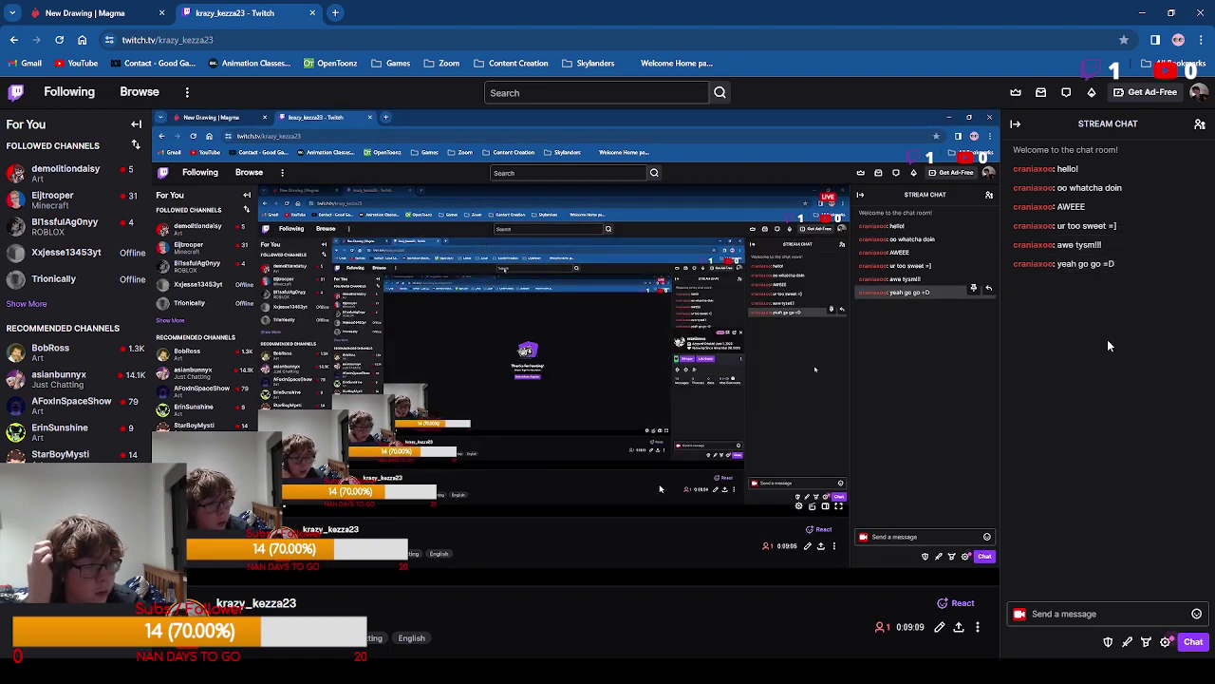
Switch back to the Magma drawing and sketch a rounded ear on the left side of the head, around the lower guide line.
{"action": "left_click", "coordinate": [76, 10]}
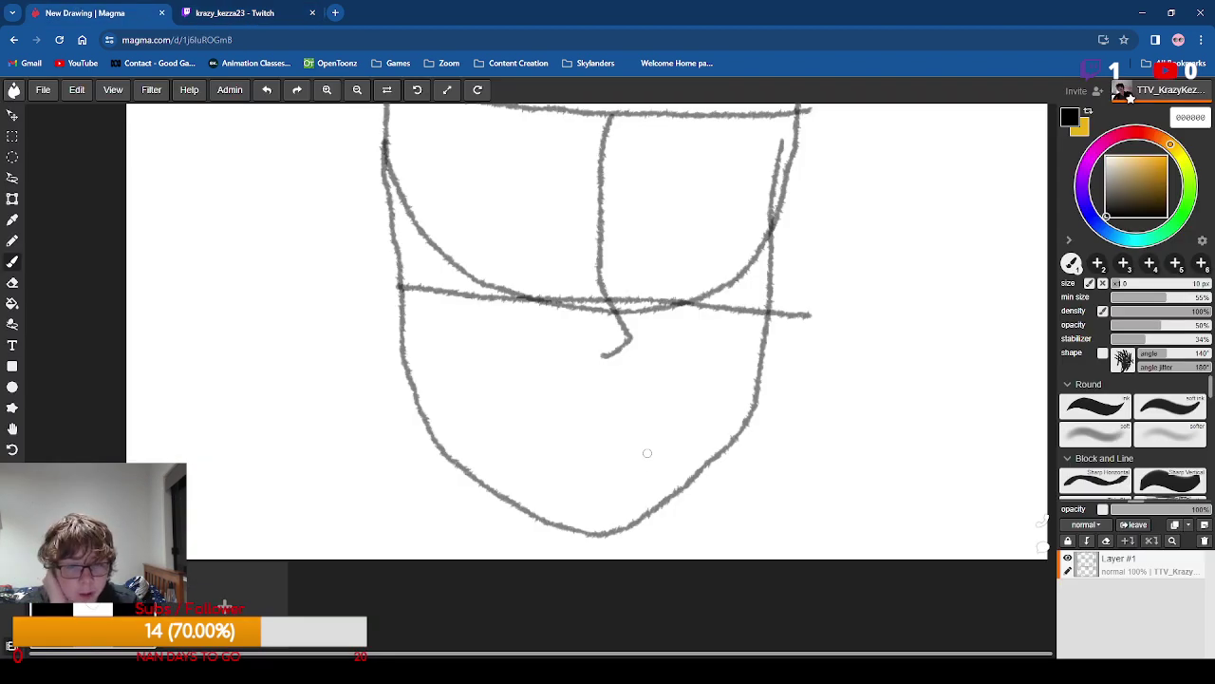
{"action": "scroll", "coordinate": [508, 285], "scroll_direction": "down", "scroll_amount": 2}
{"action": "scroll", "coordinate": [500, 210], "scroll_direction": "up", "scroll_amount": 3}
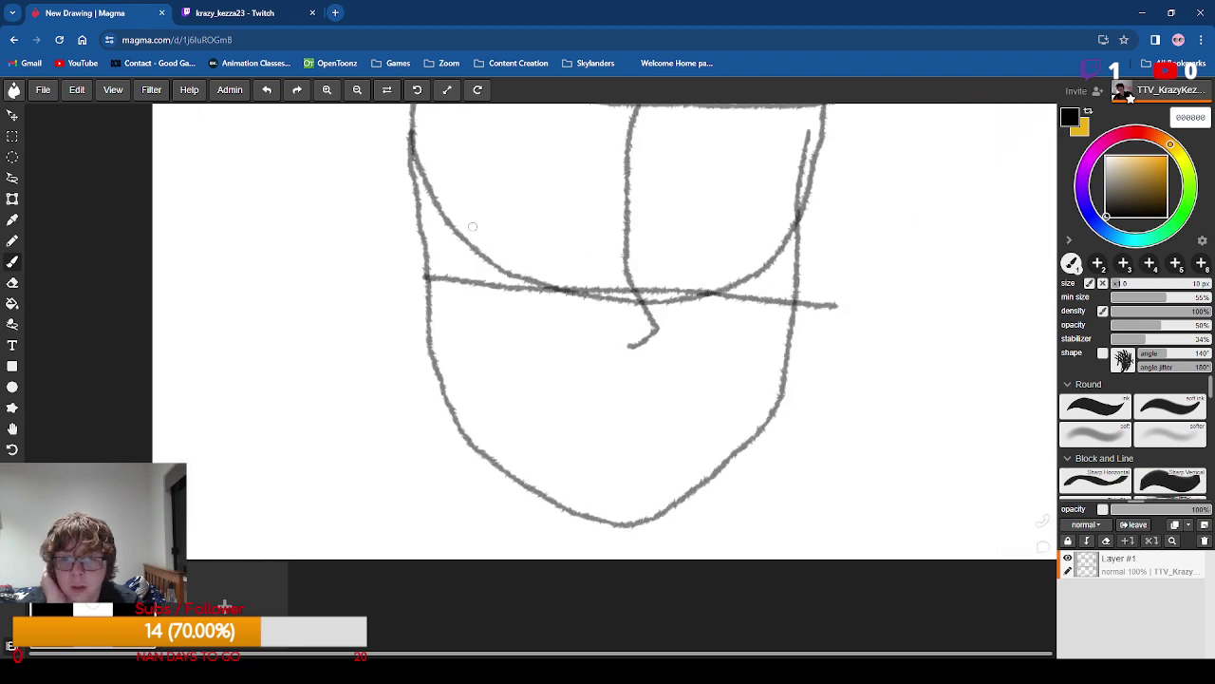
{"action": "mouse_move", "coordinate": [415, 204]}
{"action": "left_mouse_down"}
{"action": "mouse_move", "coordinate": [378, 199]}
{"action": "mouse_move", "coordinate": [342, 224]}
{"action": "mouse_move", "coordinate": [355, 271]}
{"action": "mouse_move", "coordinate": [386, 282]}
{"action": "left_mouse_up"}
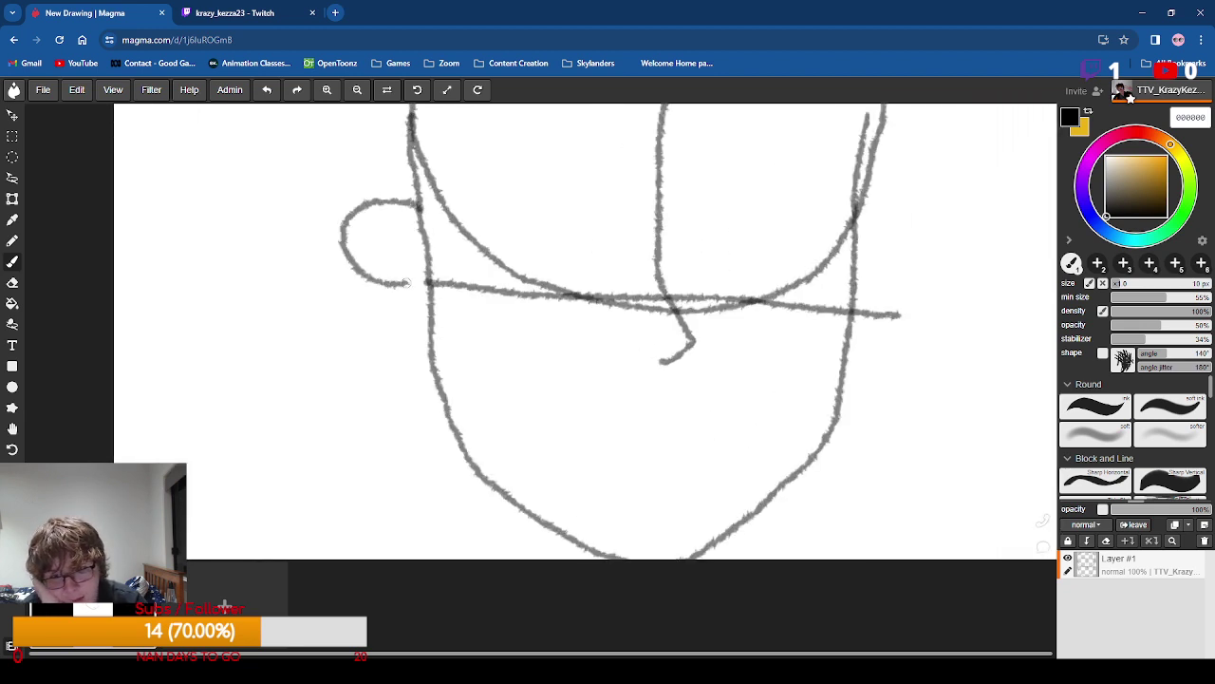
{"action": "key", "text": "ctrl+z"}
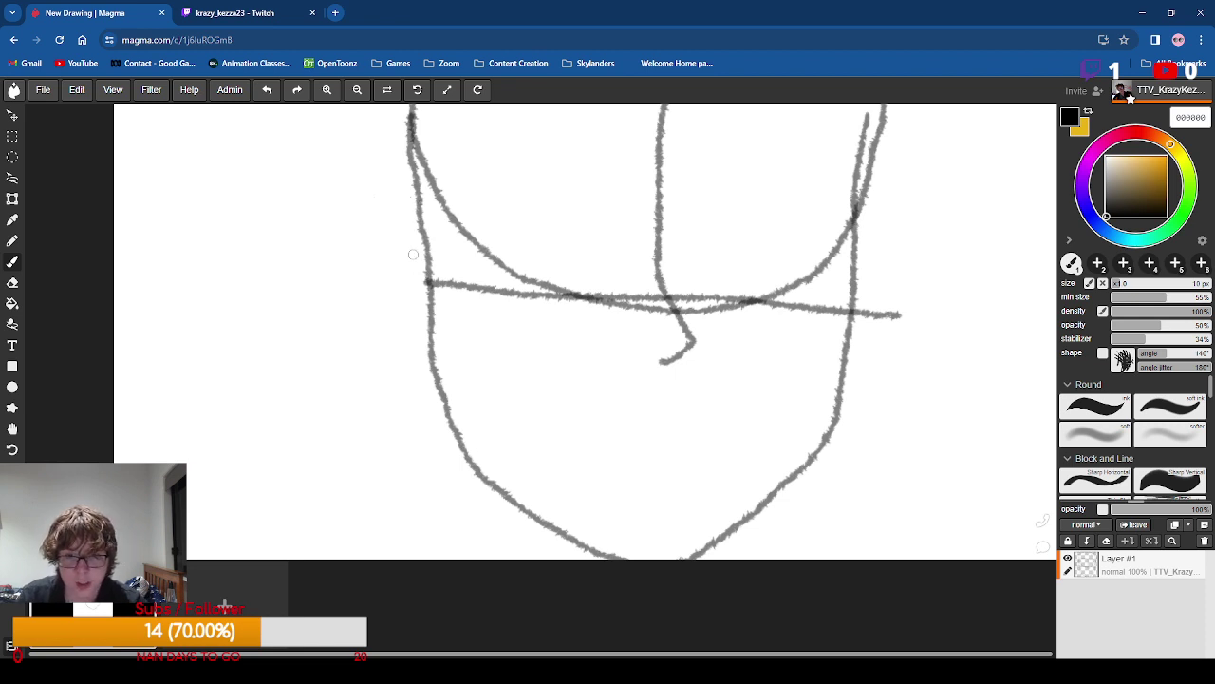
{"action": "mouse_move", "coordinate": [419, 217]}
{"action": "left_mouse_down"}
{"action": "mouse_move", "coordinate": [406, 199]}
{"action": "mouse_move", "coordinate": [359, 216]}
{"action": "mouse_move", "coordinate": [353, 268]}
{"action": "mouse_move", "coordinate": [377, 297]}
{"action": "mouse_move", "coordinate": [425, 293]}
{"action": "left_mouse_up"}
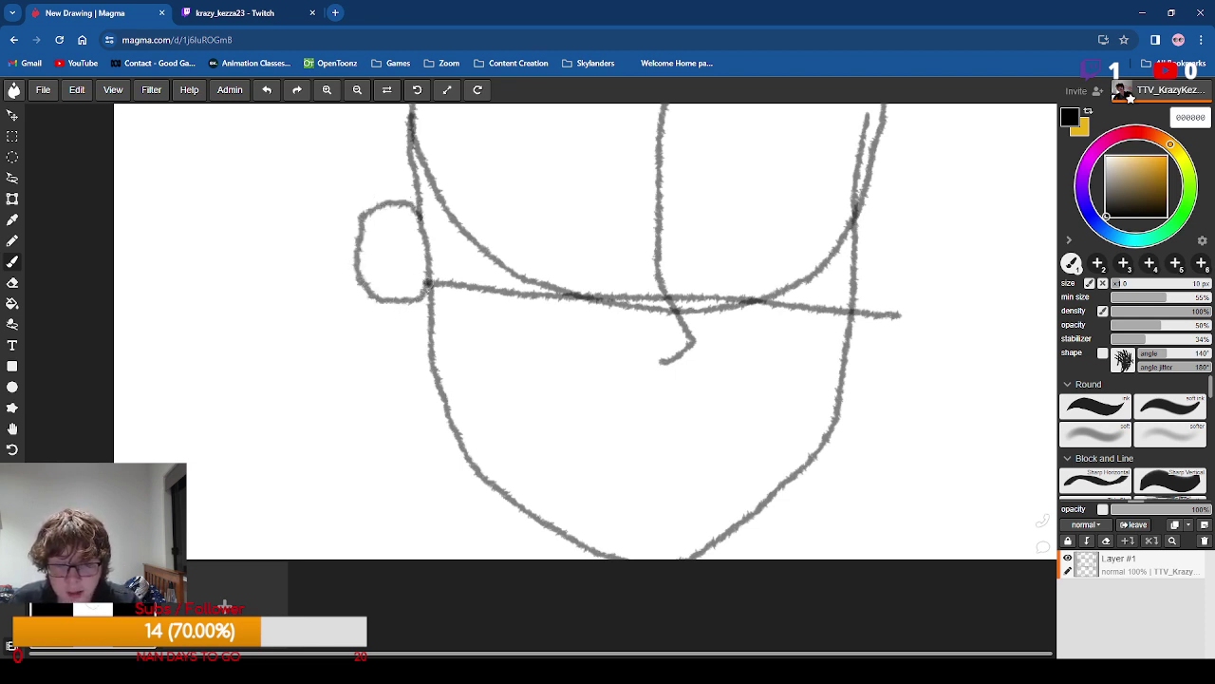
Erase the part of the head outline that separates the ear from the face.
{"action": "scroll", "coordinate": [651, 176], "scroll_direction": "down", "scroll_amount": 2}
{"action": "scroll", "coordinate": [640, 181], "scroll_direction": "up", "scroll_amount": 3}
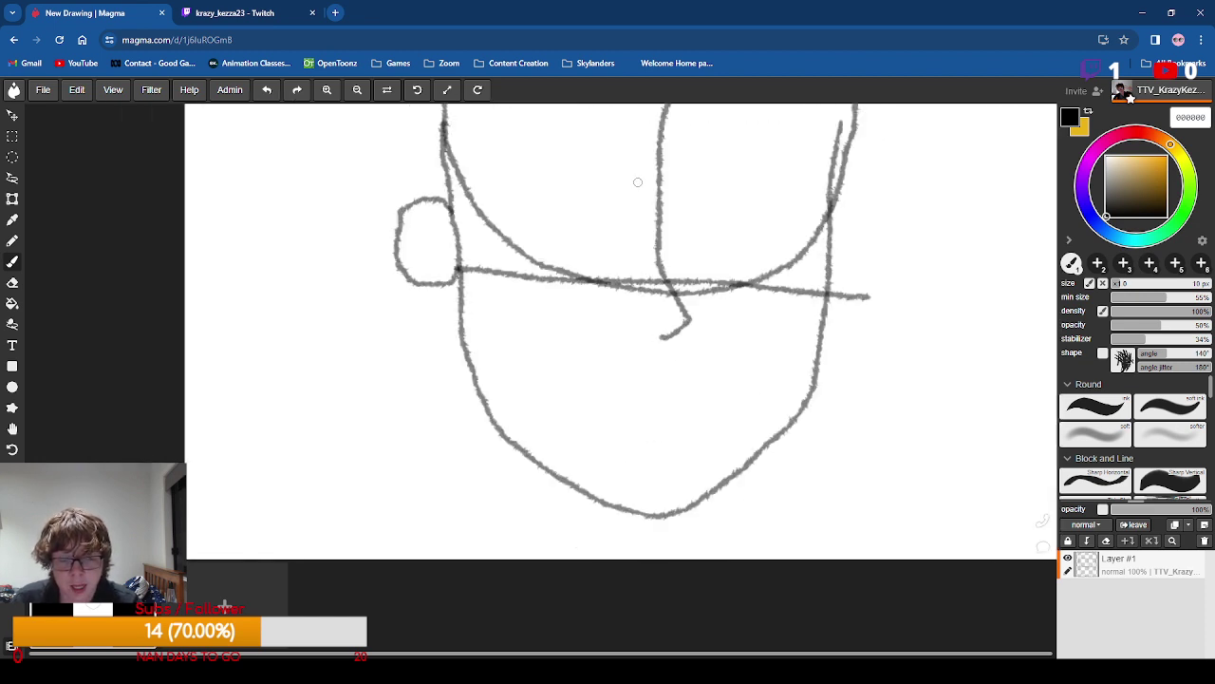
{"action": "left_click", "coordinate": [13, 283]}
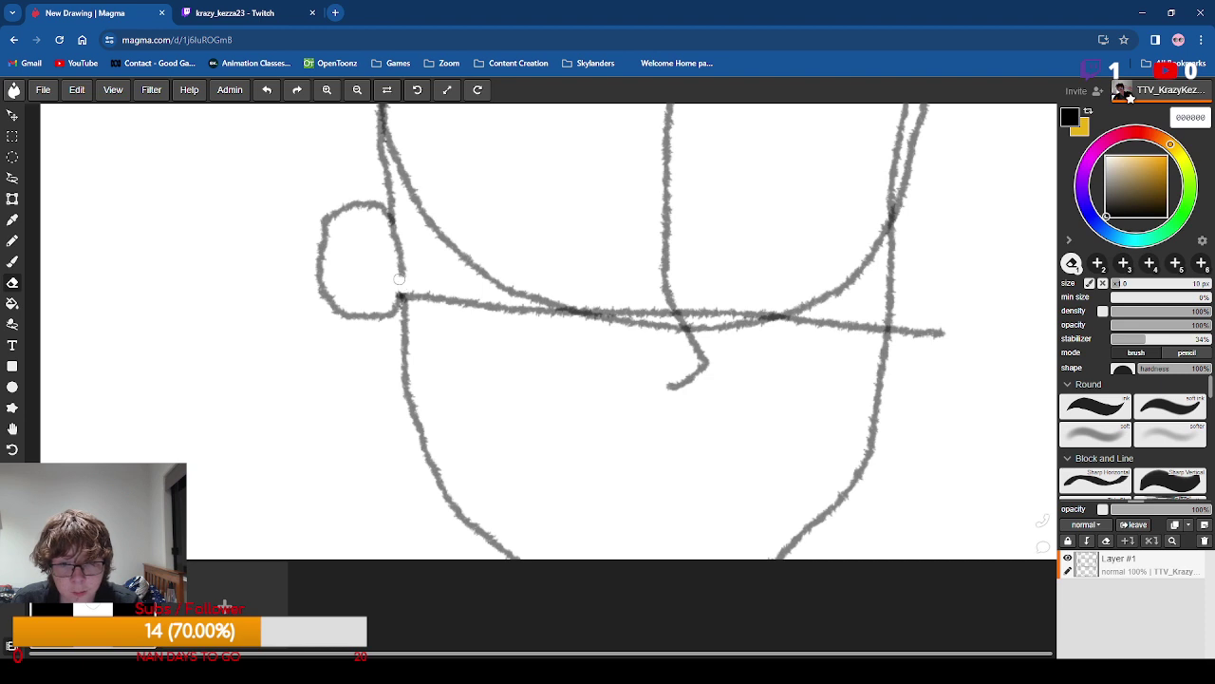
{"action": "left_click_drag", "start_coordinate": [399, 278], "coordinate": [394, 234]}
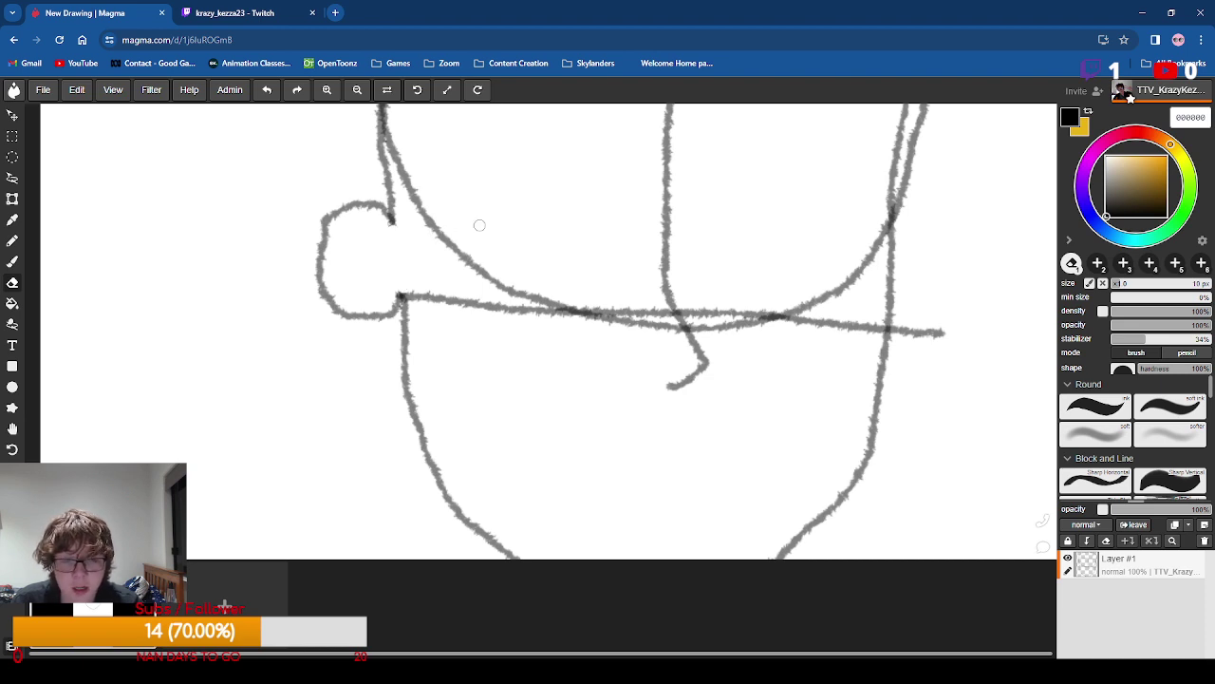
Sketch the inner ear with the brush as a short vertical line and a small horizontal line branching towards the face.
{"action": "scroll", "coordinate": [479, 225], "scroll_direction": "down", "scroll_amount": 2}
{"action": "scroll", "coordinate": [559, 244], "scroll_direction": "up", "scroll_amount": 3}
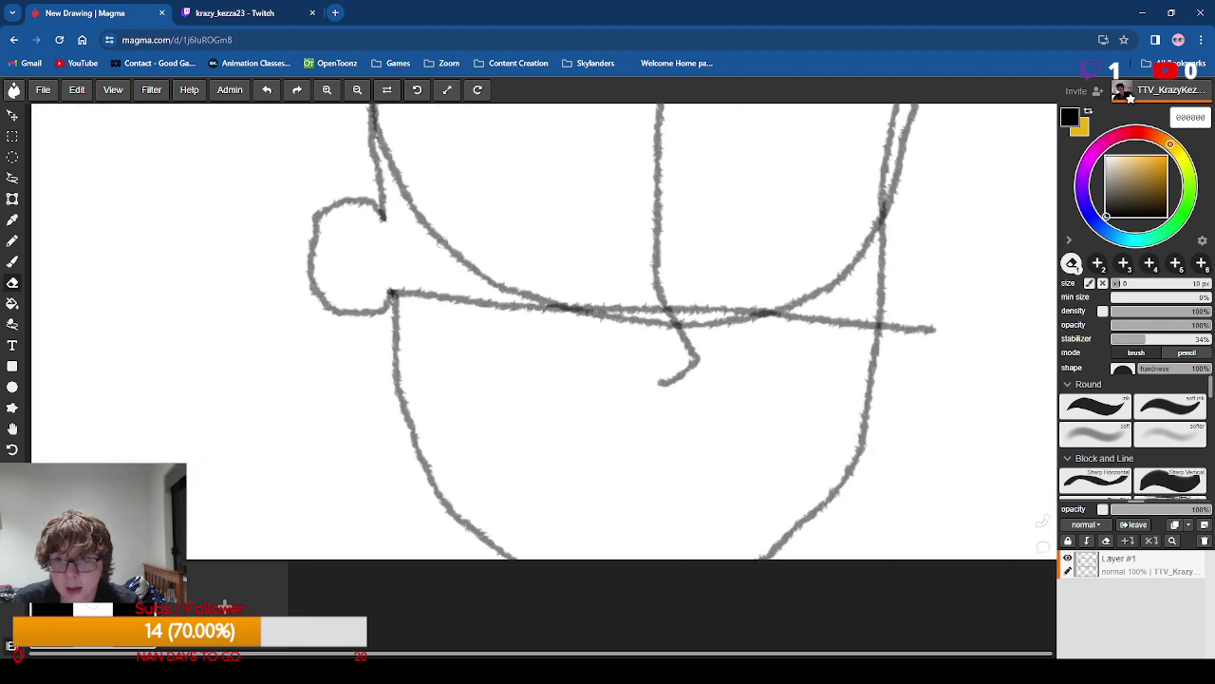
{"action": "left_click", "coordinate": [13, 261]}
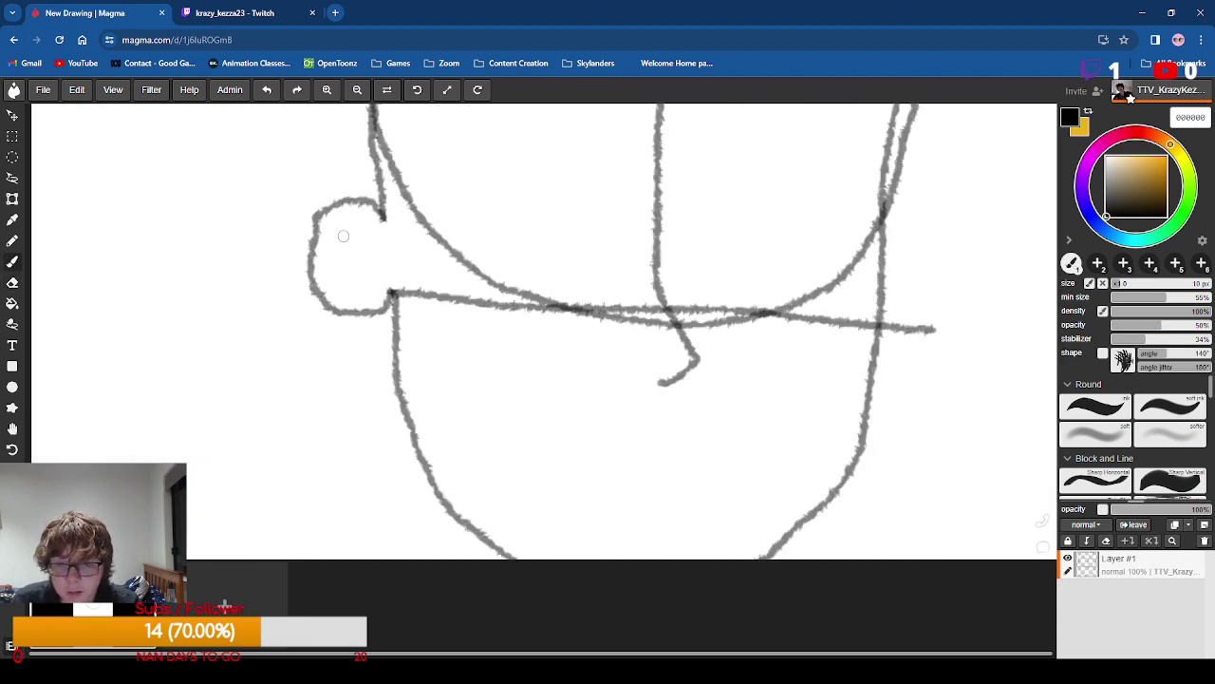
{"action": "mouse_move", "coordinate": [337, 231]}
{"action": "left_mouse_down"}
{"action": "mouse_move", "coordinate": [339, 282]}
{"action": "mouse_move", "coordinate": [371, 255]}
{"action": "left_mouse_up"}
Check the stream and chat on the Twitch channel, and return to the Magma drawing.
{"action": "scroll", "coordinate": [517, 218], "scroll_direction": "down", "scroll_amount": 2}
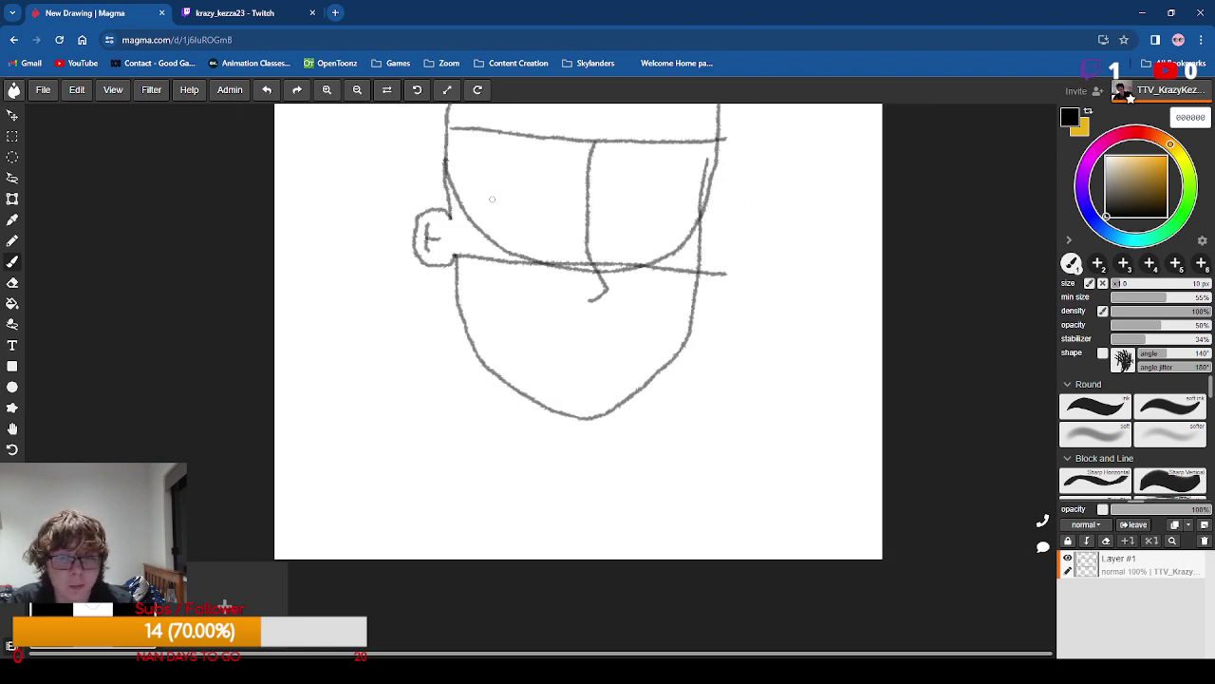
{"action": "left_click", "coordinate": [237, 13]}
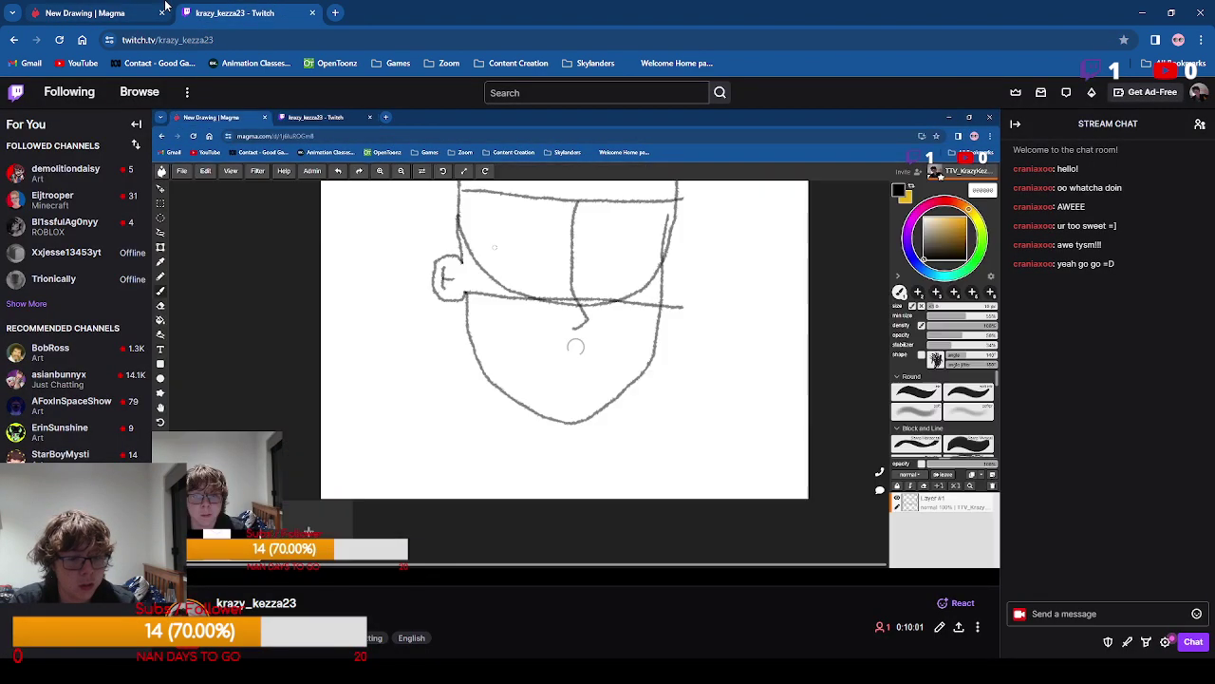
{"action": "left_click", "coordinate": [164, 7]}
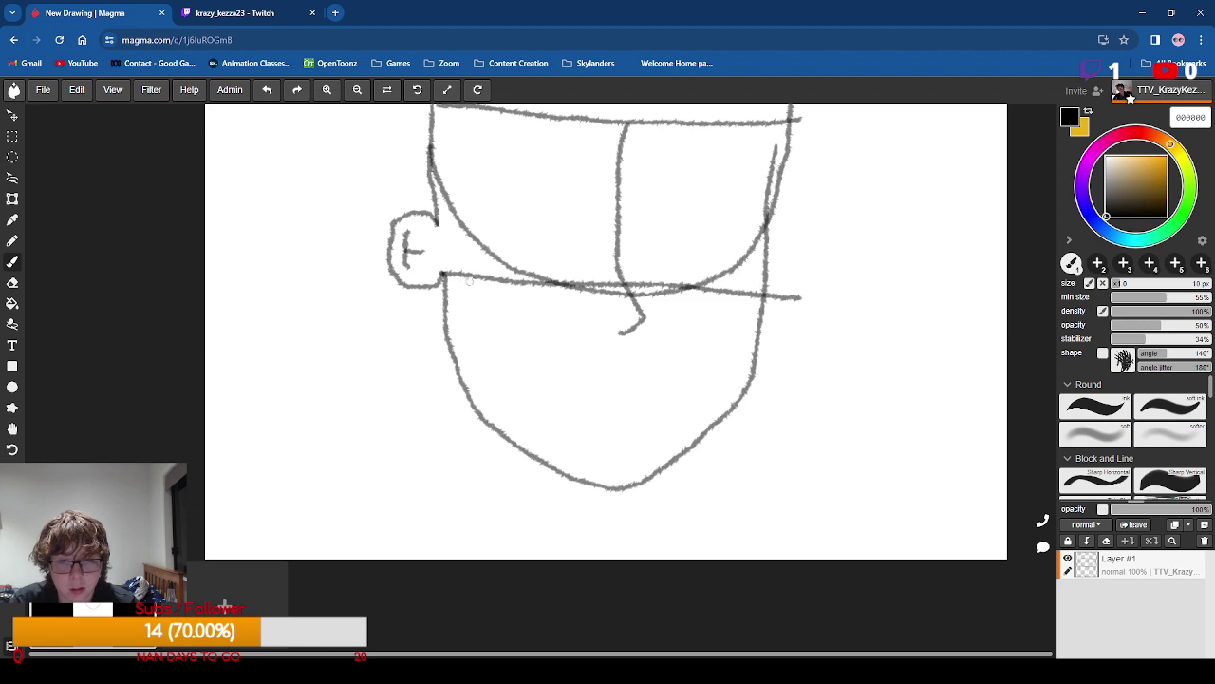
{"action": "mouse_move", "coordinate": [471, 262]}
{"action": "left_mouse_down"}
{"action": "mouse_move", "coordinate": [452, 198]}
{"action": "mouse_move", "coordinate": [544, 194]}
{"action": "left_mouse_up"}
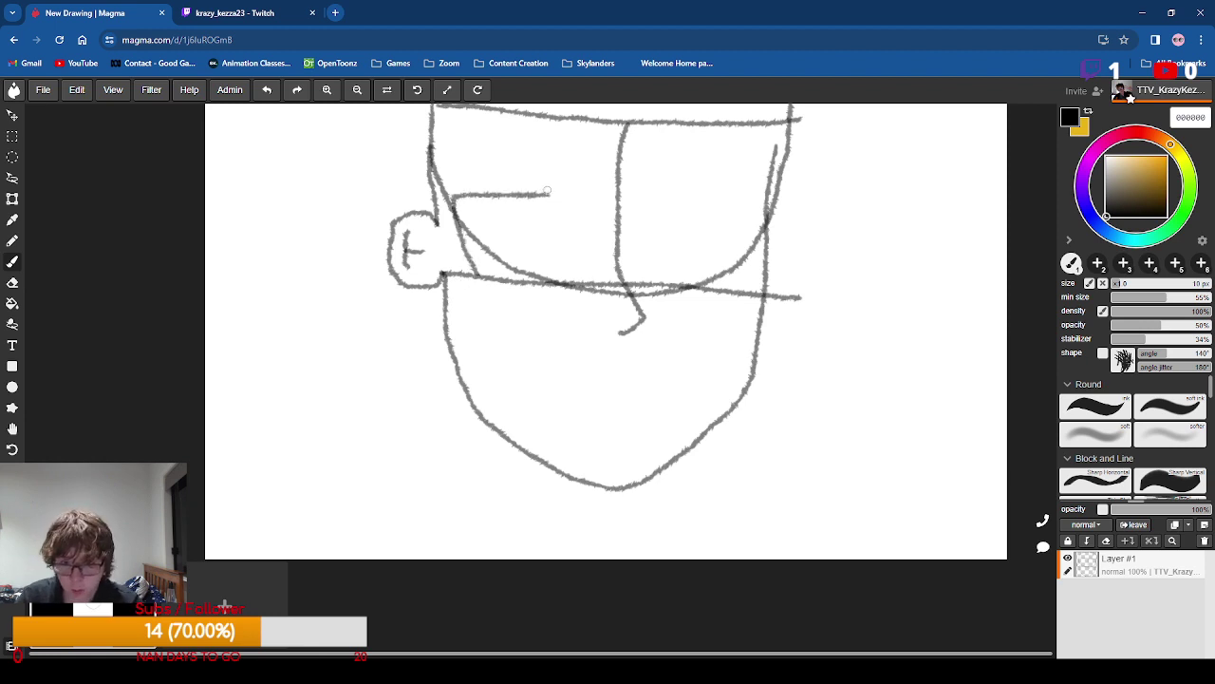
{"action": "key", "text": "ctrl+z"}
{"action": "key", "text": "ctrl+z"}
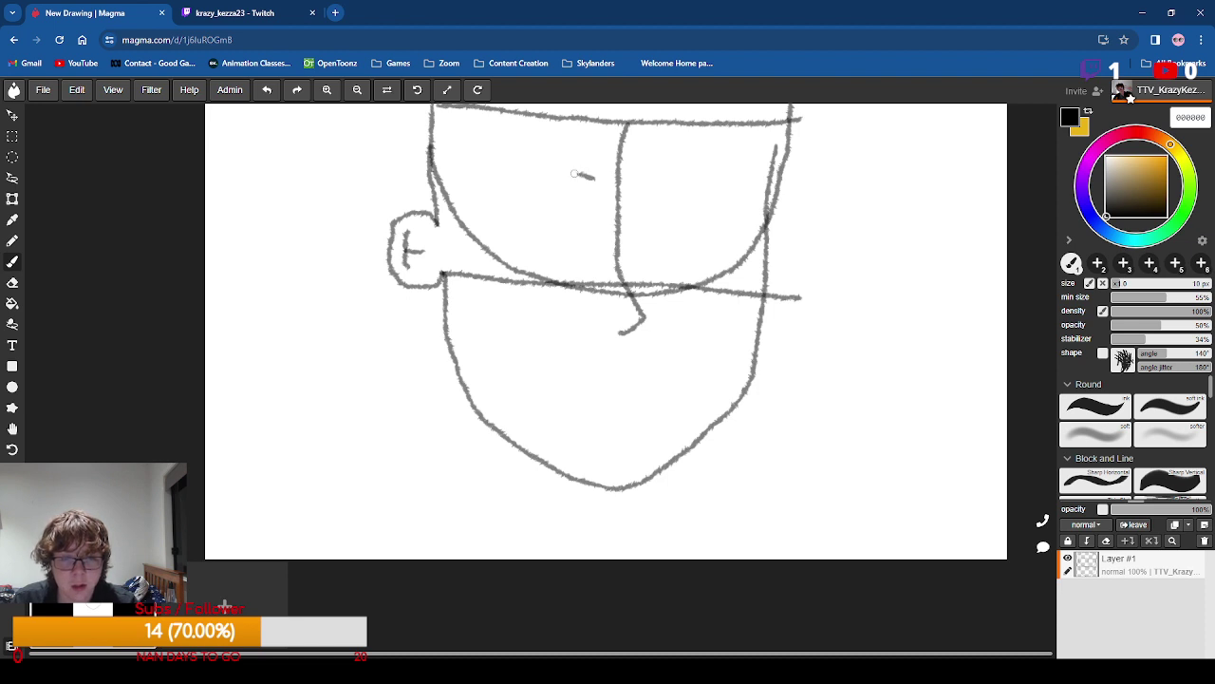
{"action": "left_click_drag", "start_coordinate": [574, 174], "coordinate": [496, 171]}
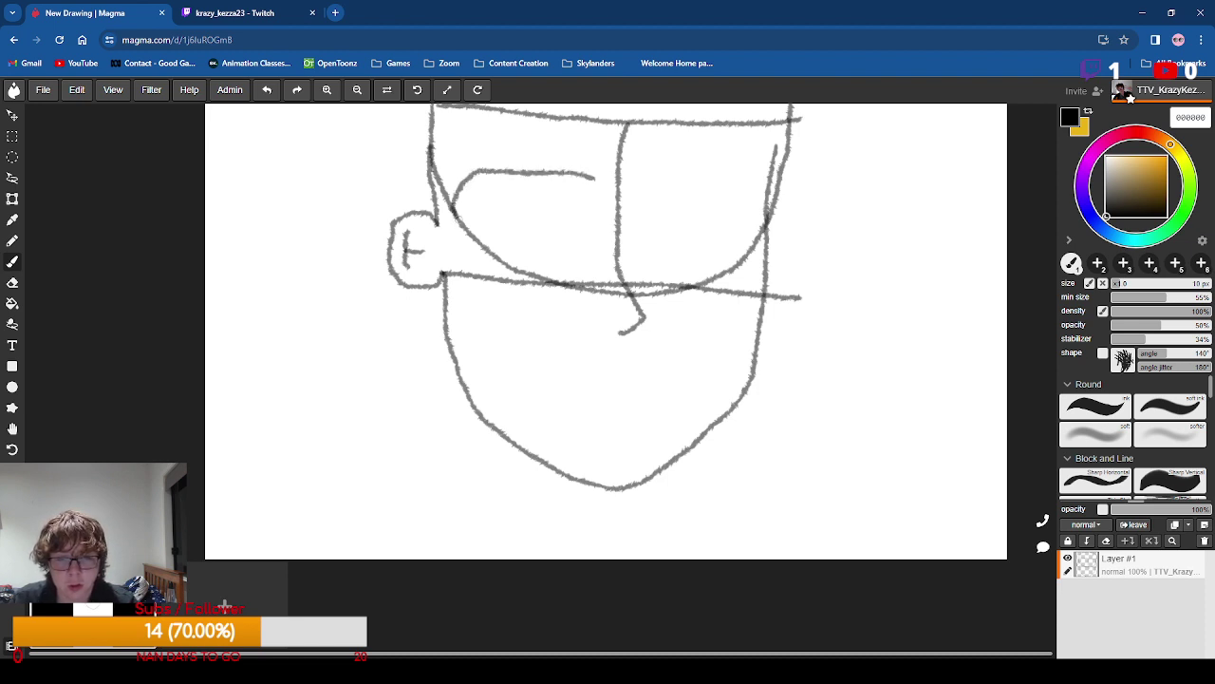
{"action": "key", "text": "ctrl+z"}
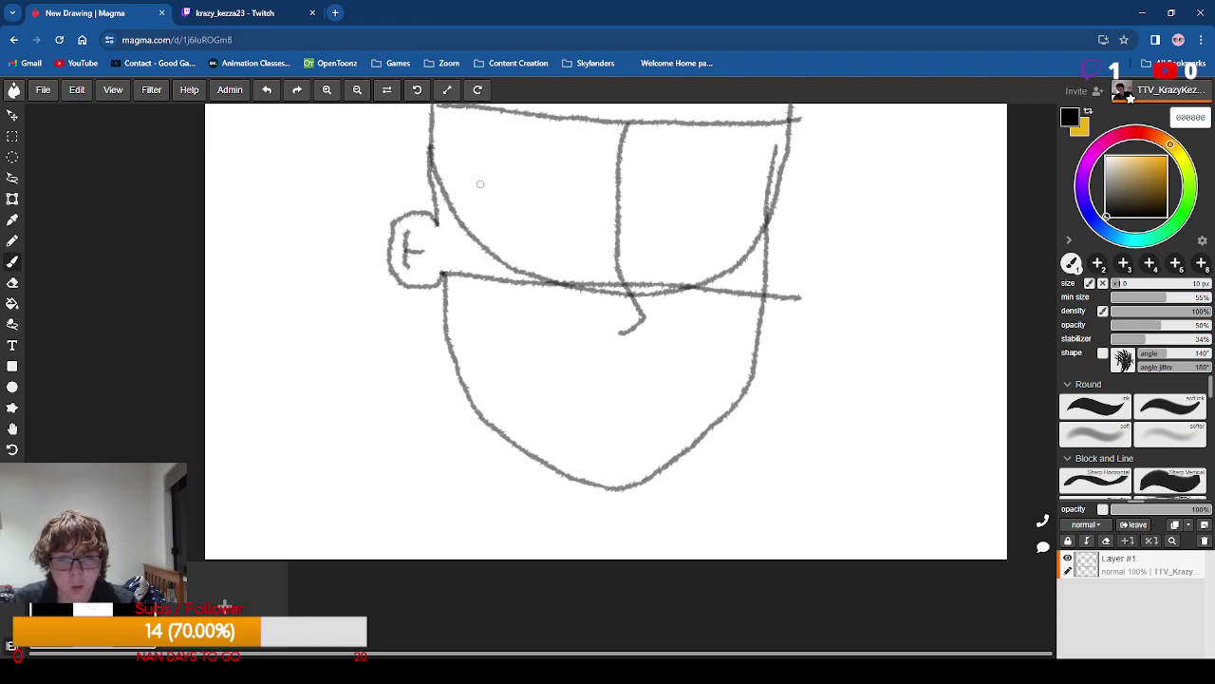
{"action": "left_click_drag", "start_coordinate": [480, 184], "coordinate": [571, 193]}
{"action": "key", "text": "ctrl+z"}
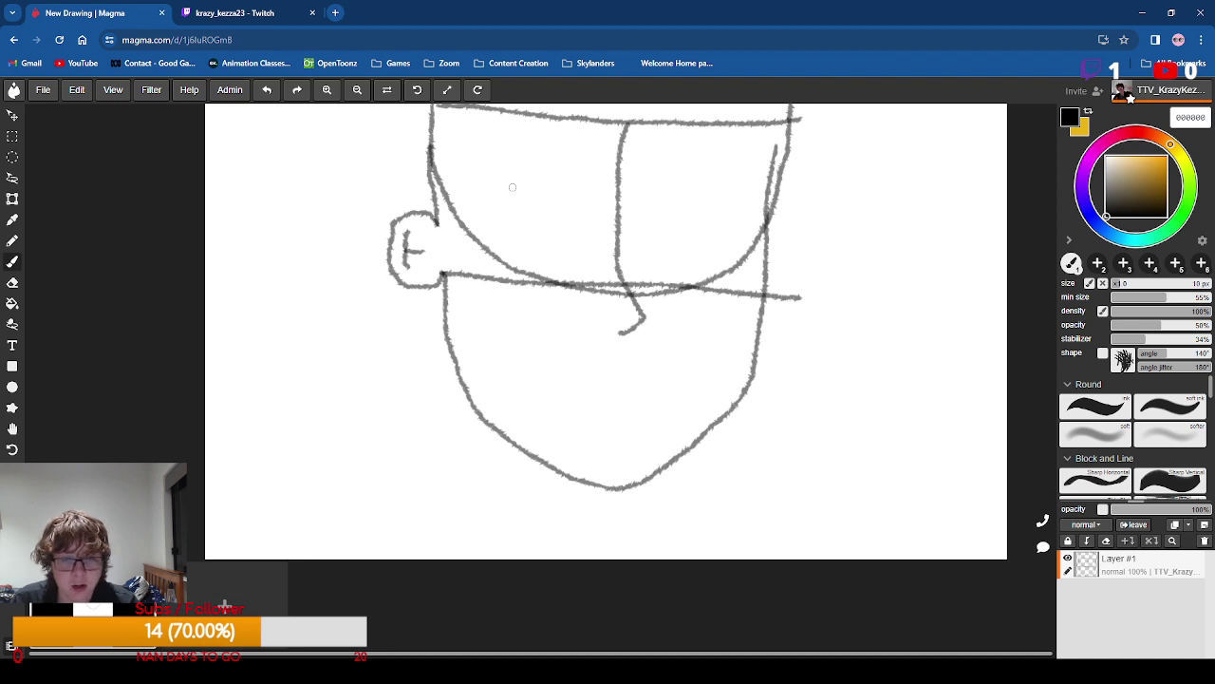
Sketch a thick line left of the nose, running horizontally towards the ear and bending down to the lower guide line.
{"action": "mouse_move", "coordinate": [489, 190]}
{"action": "left_mouse_down"}
{"action": "mouse_move", "coordinate": [590, 195]}
{"action": "mouse_move", "coordinate": [503, 191]}
{"action": "mouse_move", "coordinate": [462, 207]}
{"action": "mouse_move", "coordinate": [480, 276]}
{"action": "left_mouse_up"}
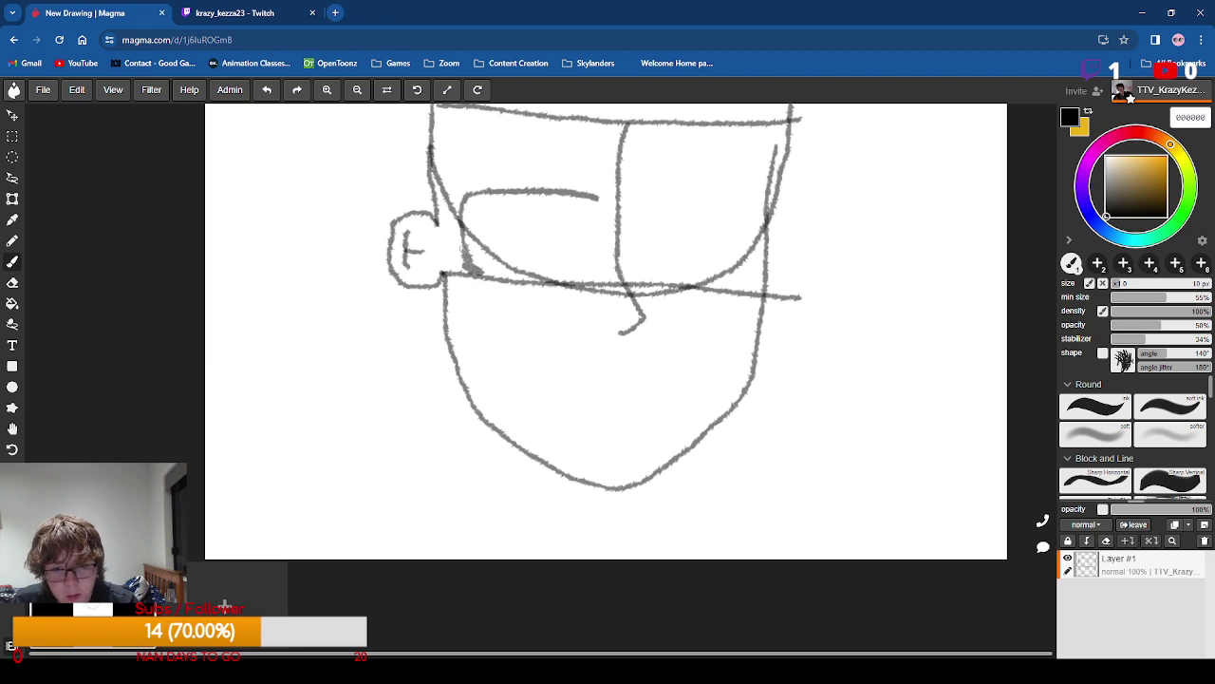
{"action": "left_click_drag", "start_coordinate": [464, 251], "coordinate": [459, 218]}
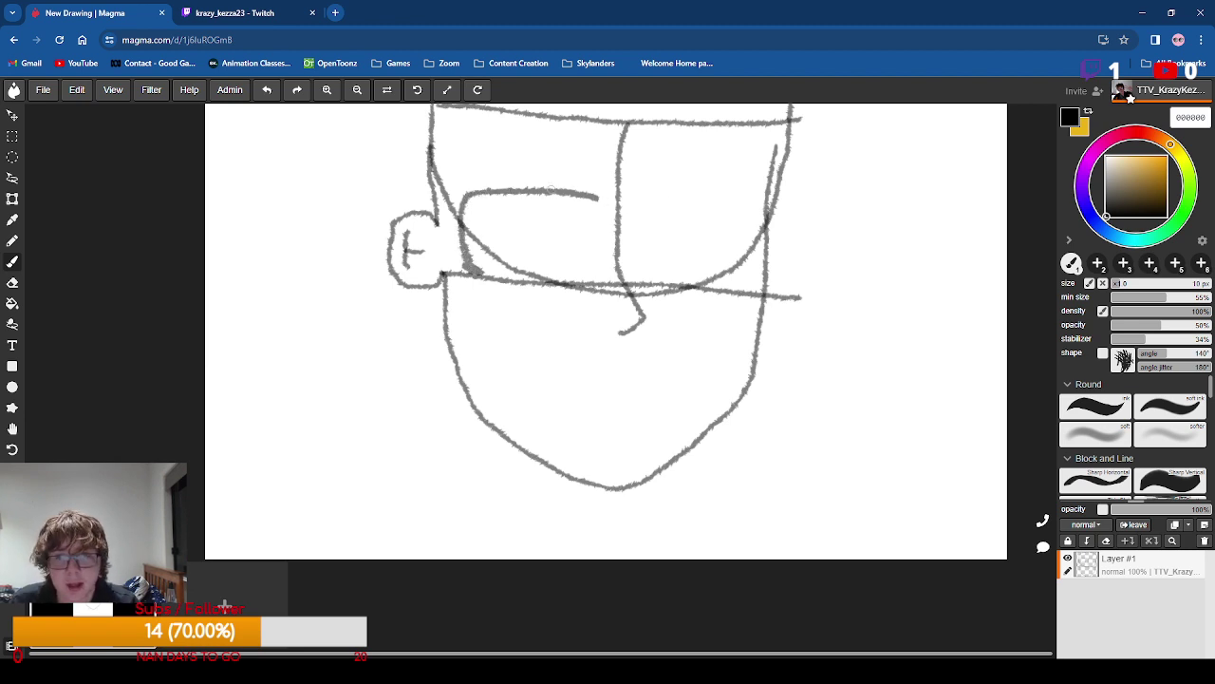
Look for new messages in the Twitch chat and review the whole head sketch in Magma.
{"action": "left_click", "coordinate": [249, 13]}
{"action": "left_click", "coordinate": [160, 9]}
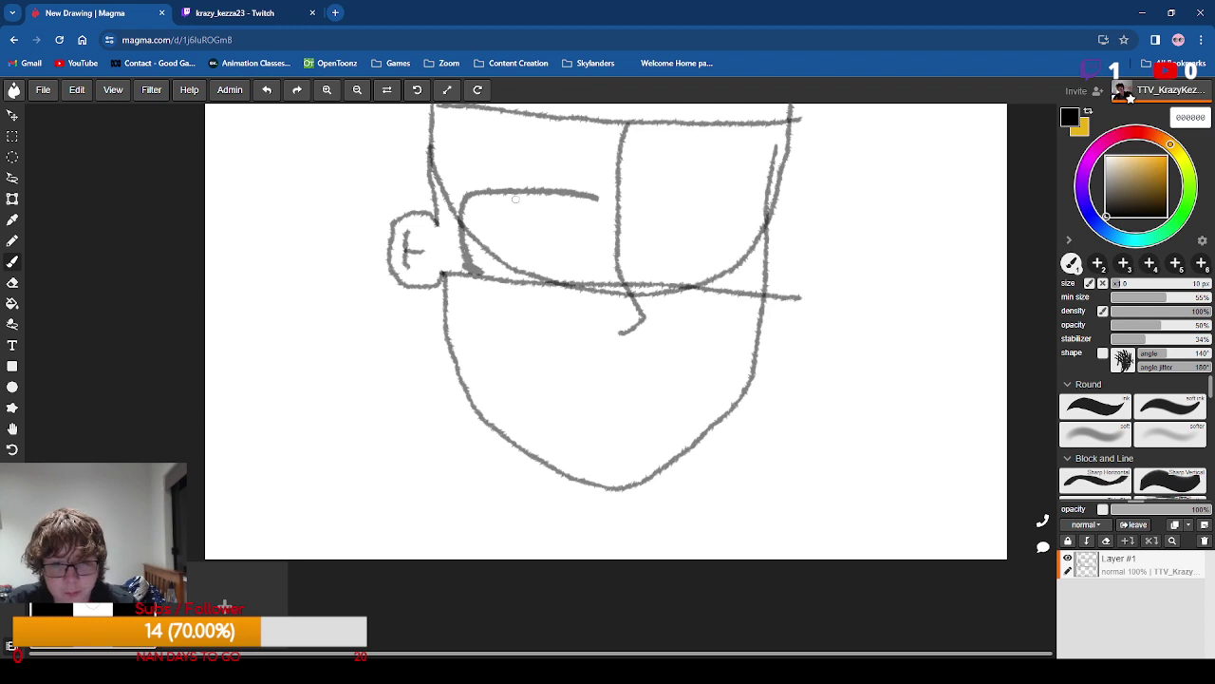
{"action": "scroll", "coordinate": [642, 231], "scroll_direction": "down", "scroll_amount": 2}
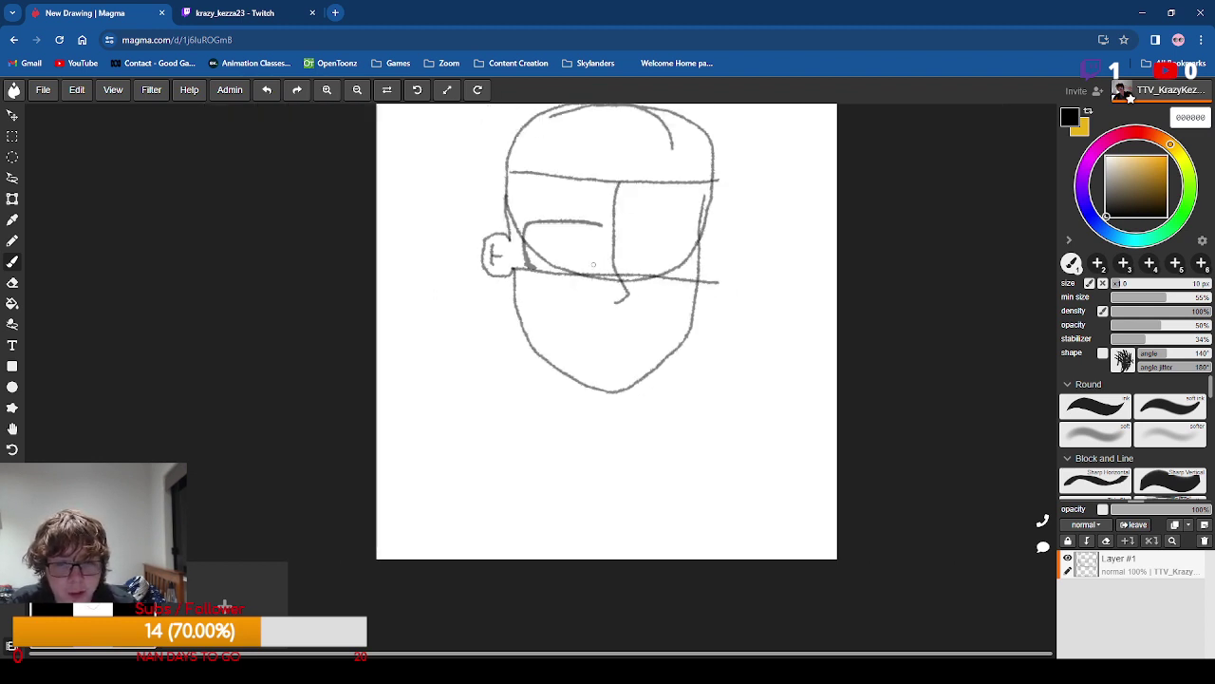
{"action": "scroll", "coordinate": [428, 352], "scroll_direction": "up", "scroll_amount": 2}
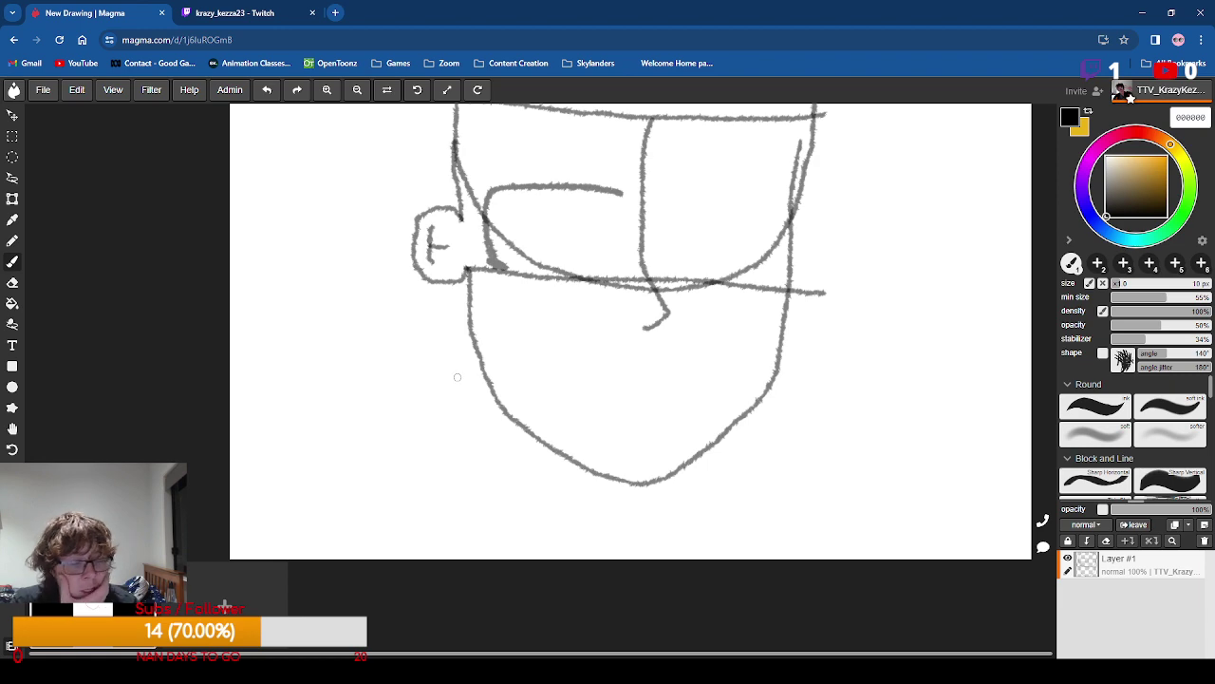
{"action": "left_click", "coordinate": [234, 13]}
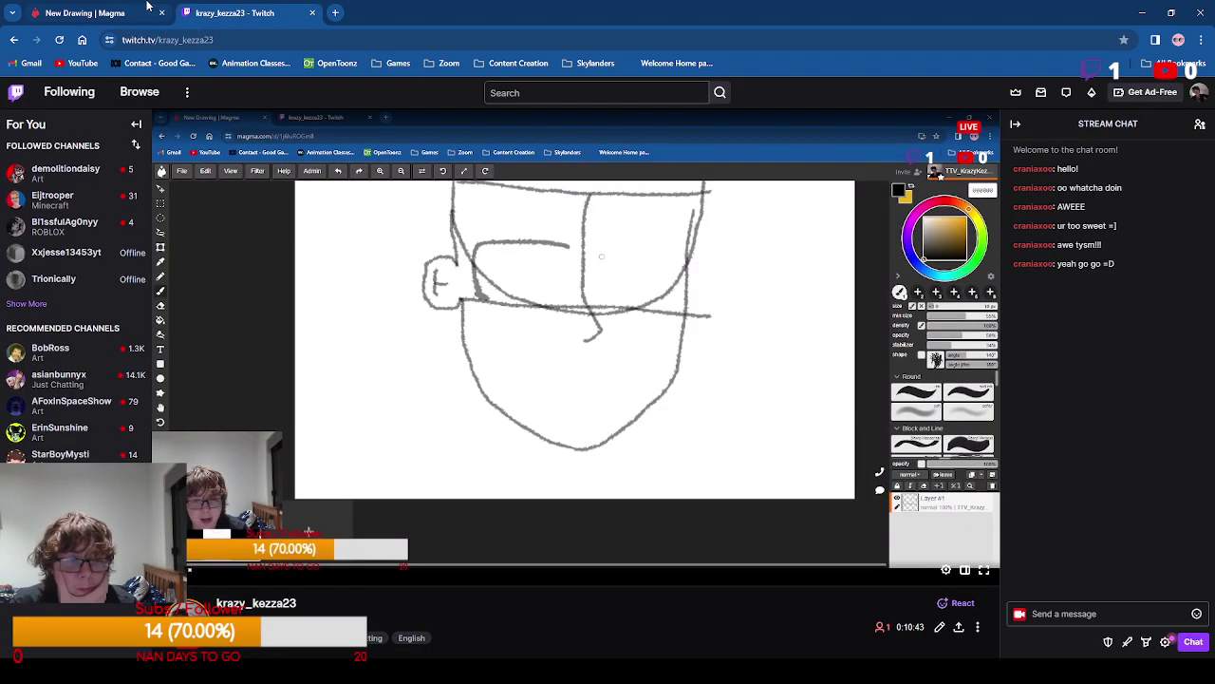
{"action": "left_click", "coordinate": [149, 10]}
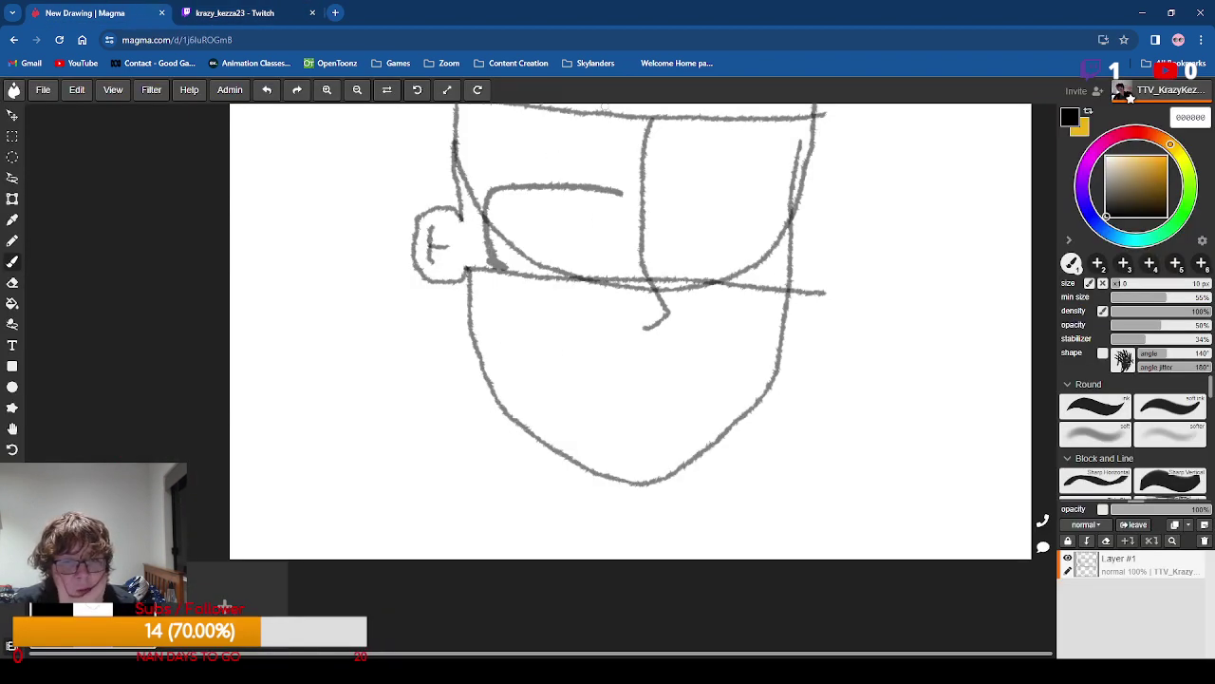
{"action": "mouse_move", "coordinate": [628, 112]}
{"action": "left_mouse_down"}
{"action": "mouse_move", "coordinate": [602, 140]}
{"action": "mouse_move", "coordinate": [623, 174]}
{"action": "mouse_move", "coordinate": [637, 139]}
{"action": "mouse_move", "coordinate": [639, 154]}
{"action": "mouse_move", "coordinate": [636, 187]}
{"action": "mouse_move", "coordinate": [611, 216]}
{"action": "mouse_move", "coordinate": [658, 193]}
{"action": "mouse_move", "coordinate": [649, 211]}
{"action": "mouse_move", "coordinate": [718, 190]}
{"action": "mouse_move", "coordinate": [724, 166]}
{"action": "mouse_move", "coordinate": [745, 203]}
{"action": "mouse_move", "coordinate": [774, 204]}
{"action": "mouse_move", "coordinate": [740, 166]}
{"action": "left_mouse_up"}
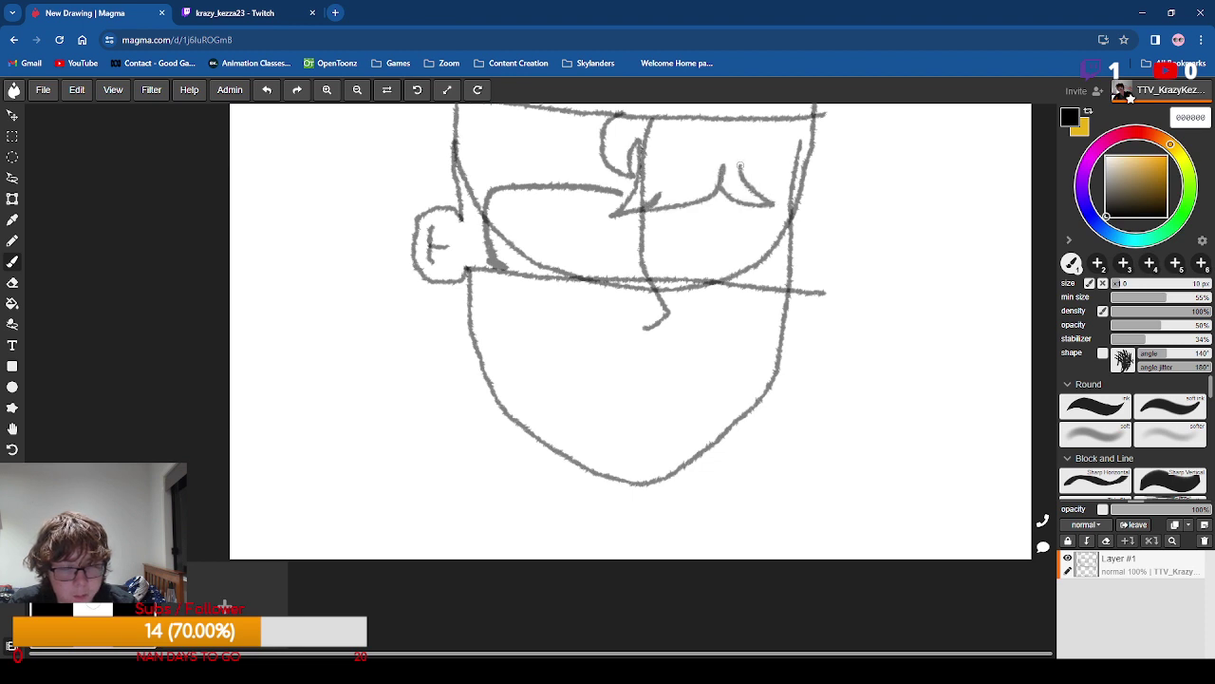
{"action": "key", "text": "ctrl+z"}
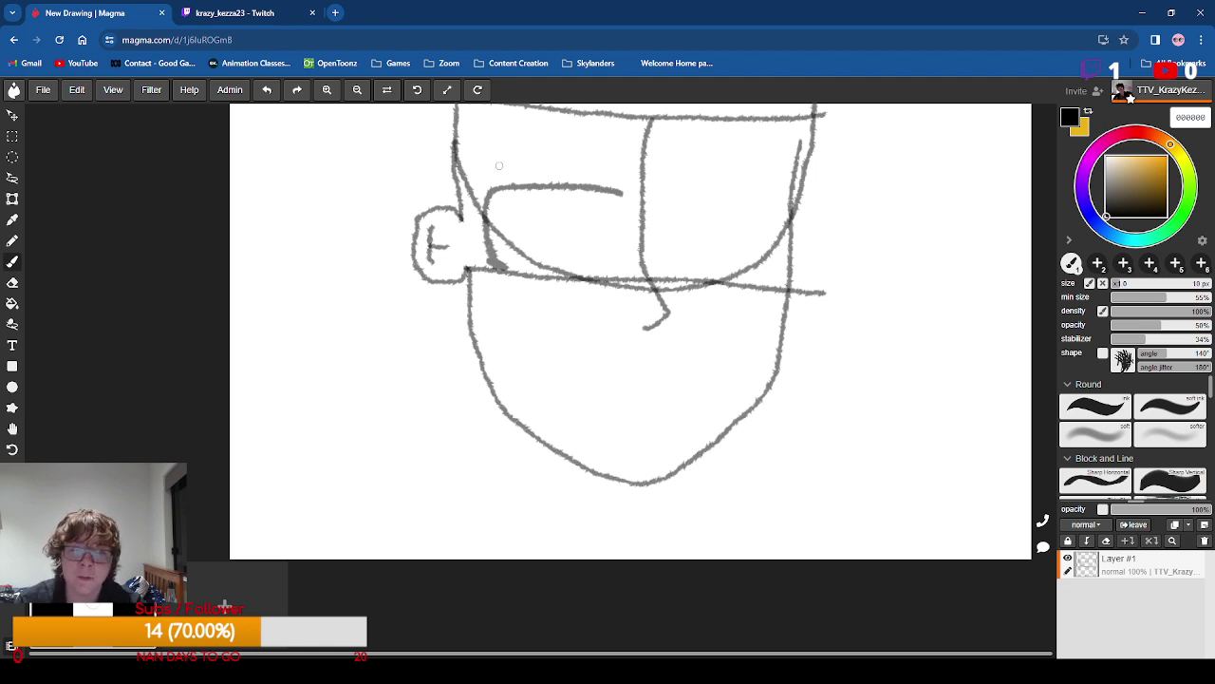
{"action": "left_click_drag", "start_coordinate": [498, 166], "coordinate": [611, 161]}
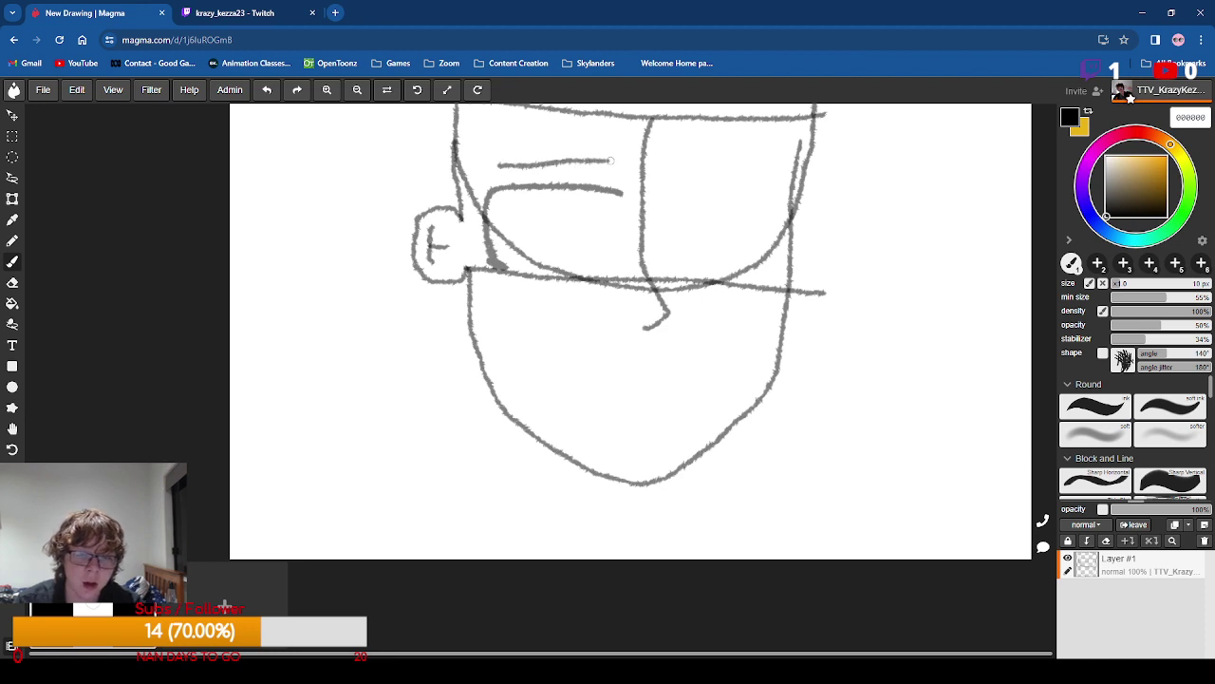
{"action": "key", "text": "ctrl+z"}
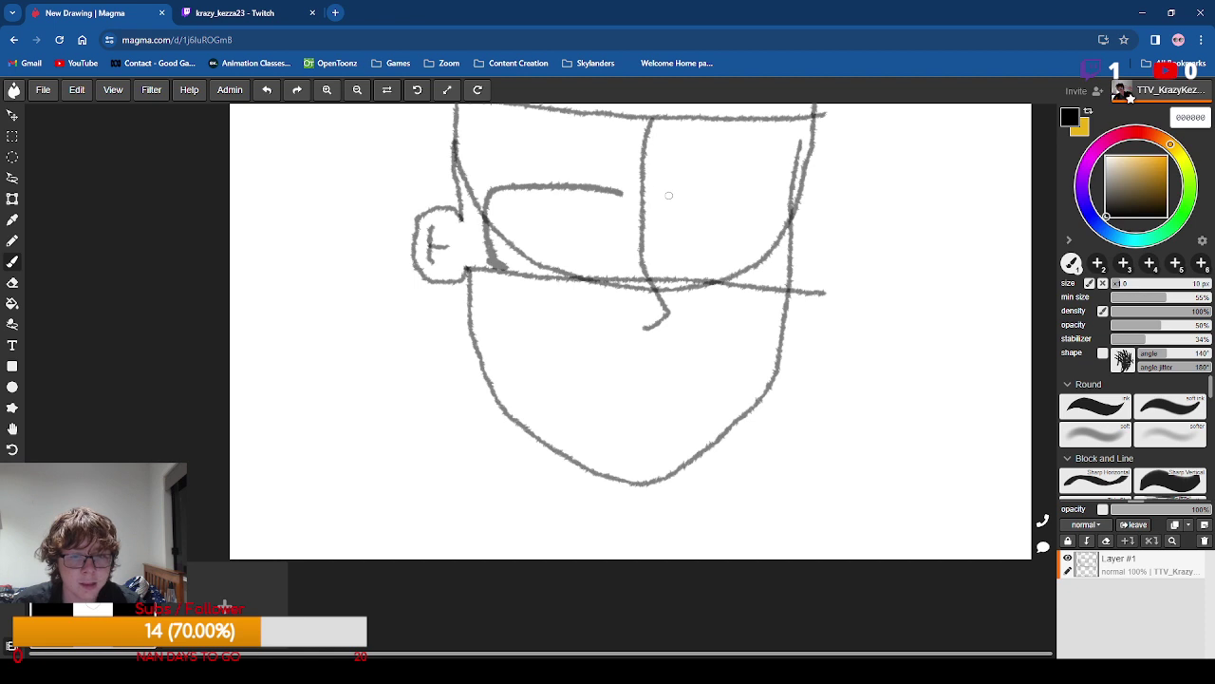
Sketch a line right of the nose, curving outward and down to the lower guide line, and check the Twitch channel.
{"action": "mouse_move", "coordinate": [669, 195]}
{"action": "left_mouse_down"}
{"action": "mouse_move", "coordinate": [772, 200]}
{"action": "mouse_move", "coordinate": [778, 246]}
{"action": "left_mouse_up"}
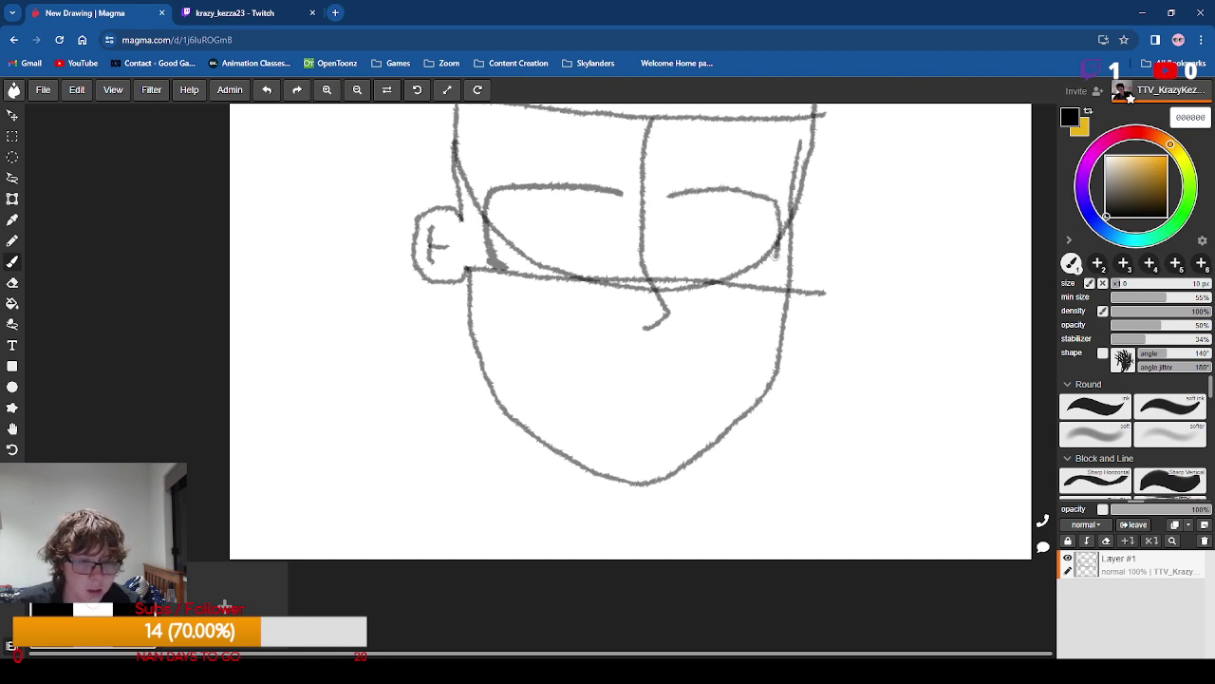
{"action": "key", "text": "ctrl+z"}
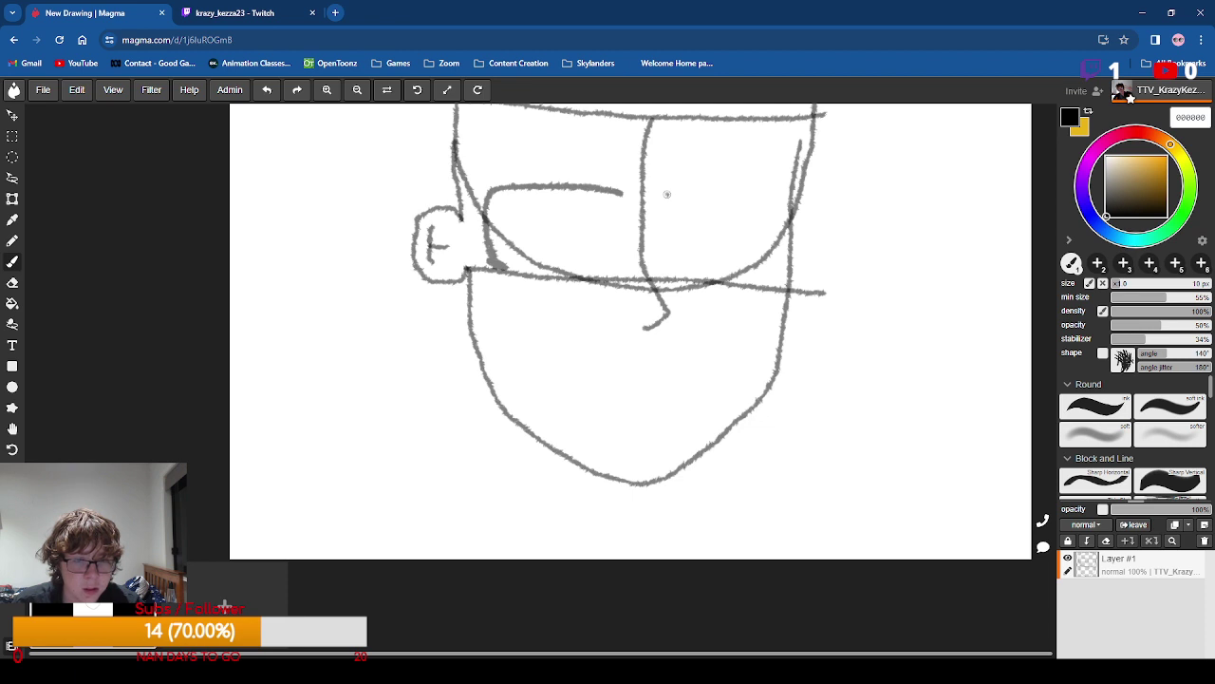
{"action": "left_click_drag", "start_coordinate": [673, 193], "coordinate": [755, 202]}
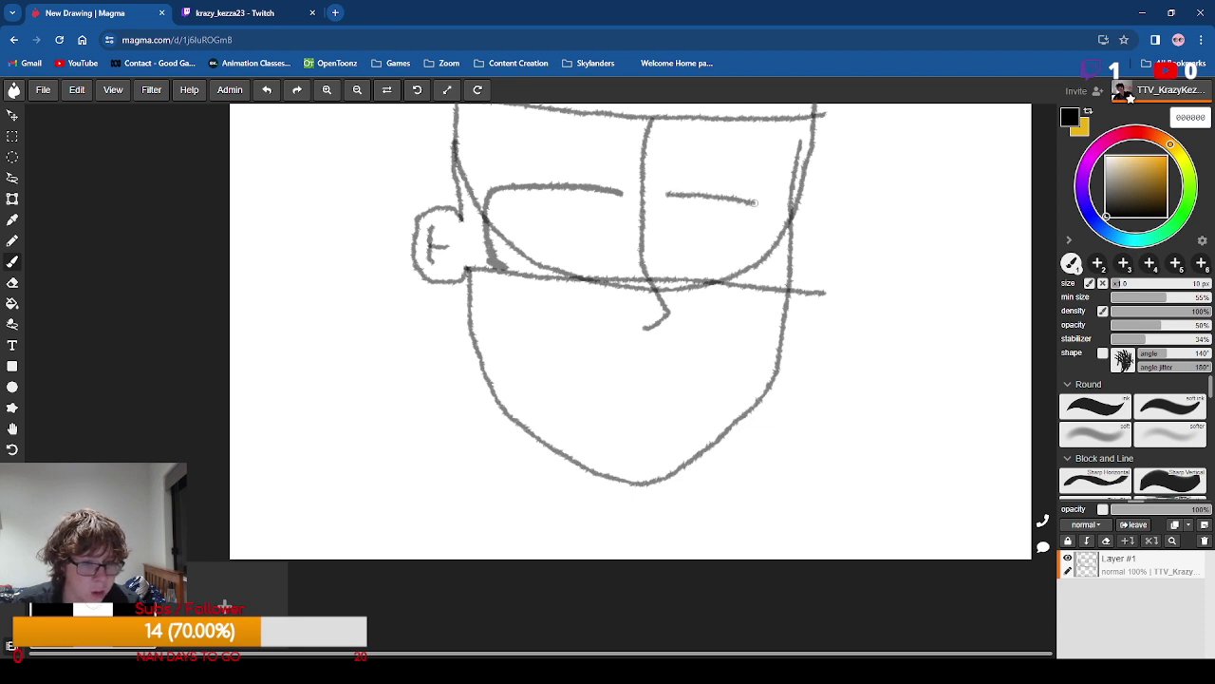
{"action": "key", "text": "ctrl+z"}
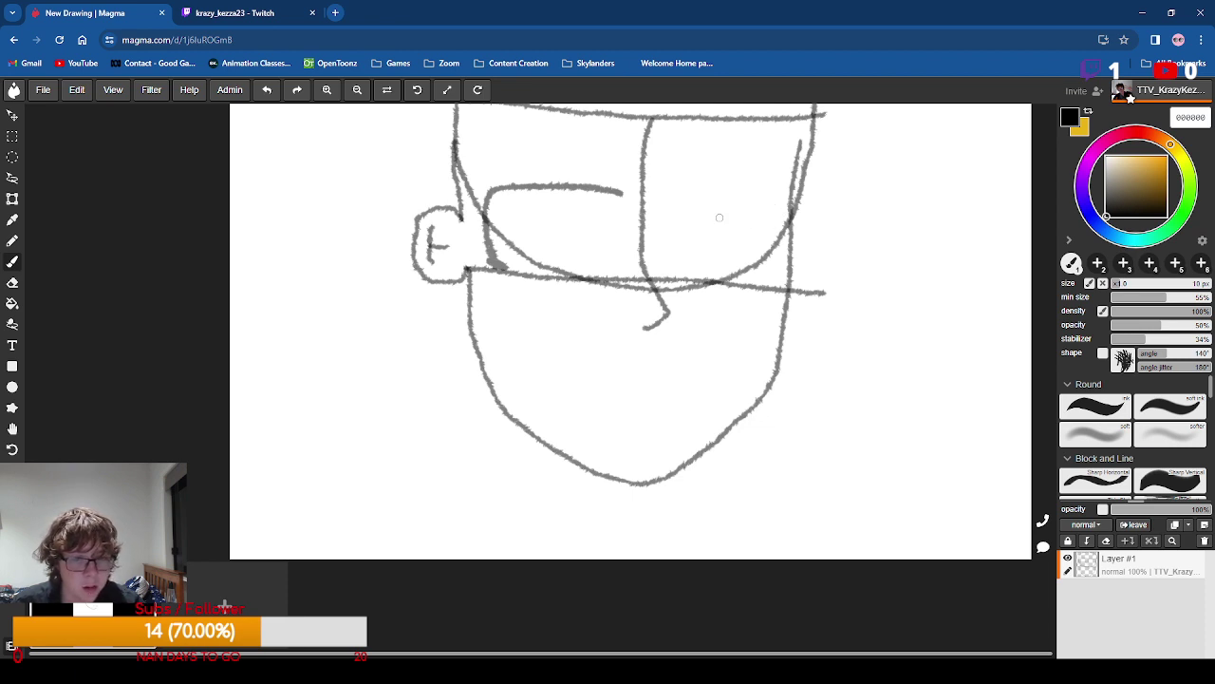
{"action": "mouse_move", "coordinate": [673, 201]}
{"action": "left_mouse_down"}
{"action": "mouse_move", "coordinate": [759, 205]}
{"action": "mouse_move", "coordinate": [780, 225]}
{"action": "mouse_move", "coordinate": [763, 283]}
{"action": "left_mouse_up"}
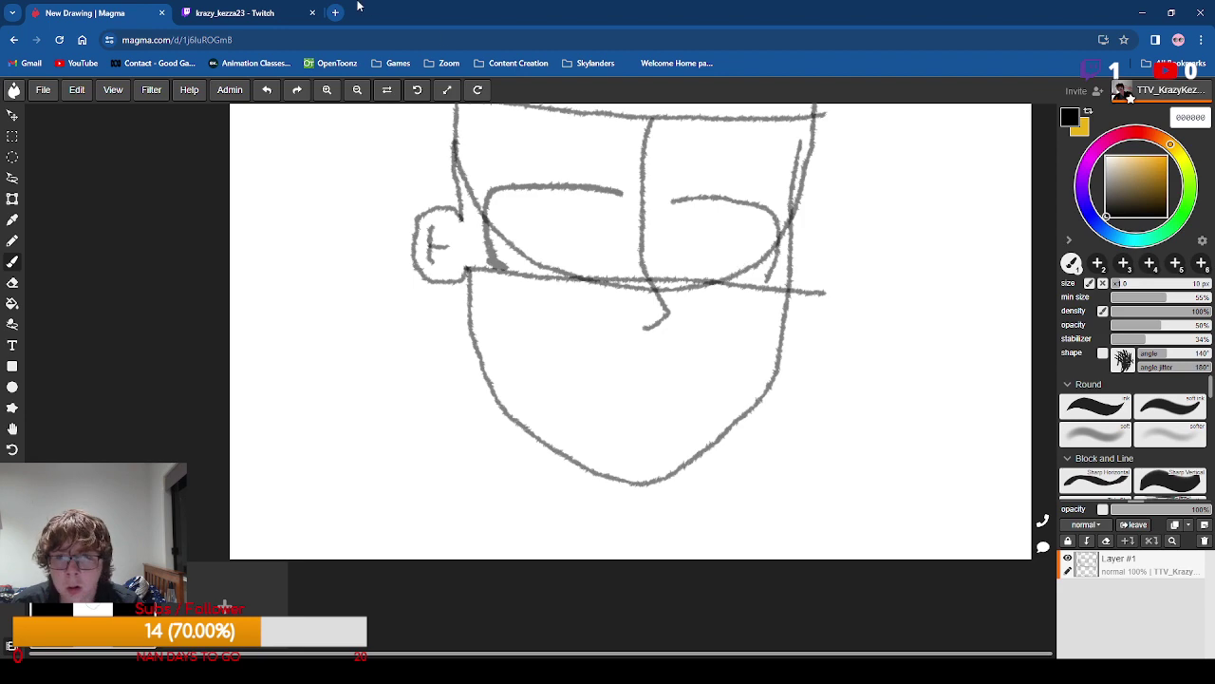
{"action": "left_click", "coordinate": [273, 11]}
{"action": "left_click", "coordinate": [142, 6]}
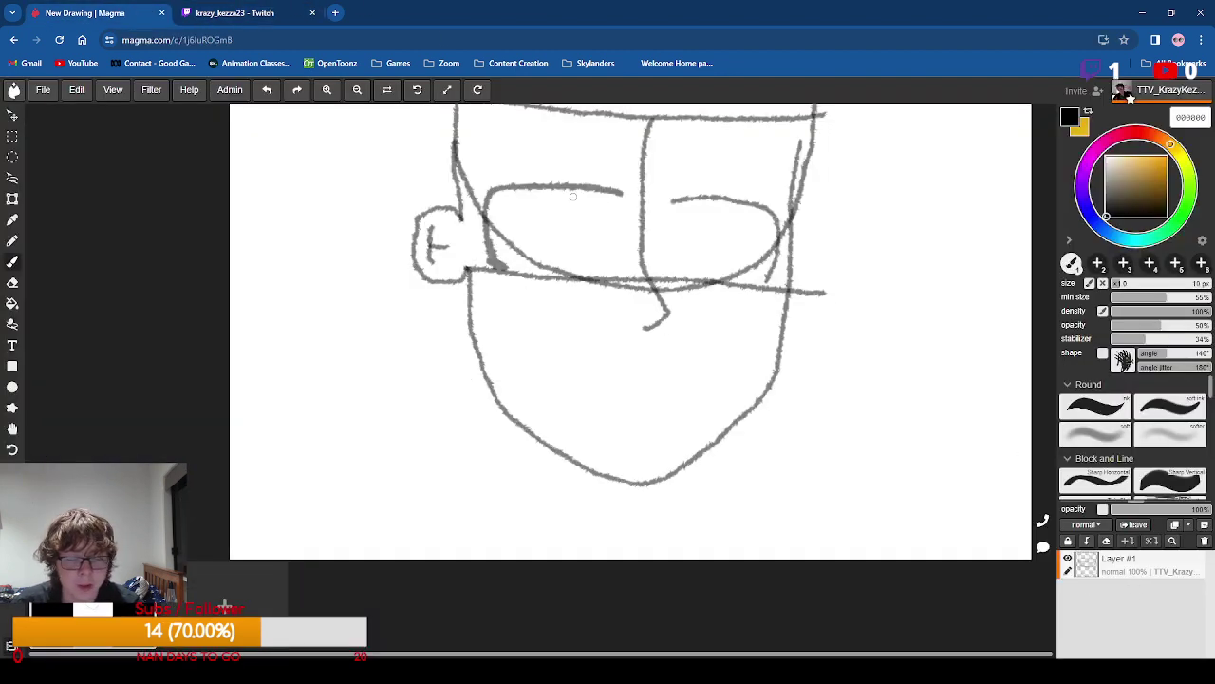
Sketch the left side of the neck down from the jaw, with a shoulder line branching outward from it.
{"action": "scroll", "coordinate": [572, 197], "scroll_direction": "down", "scroll_amount": 5}
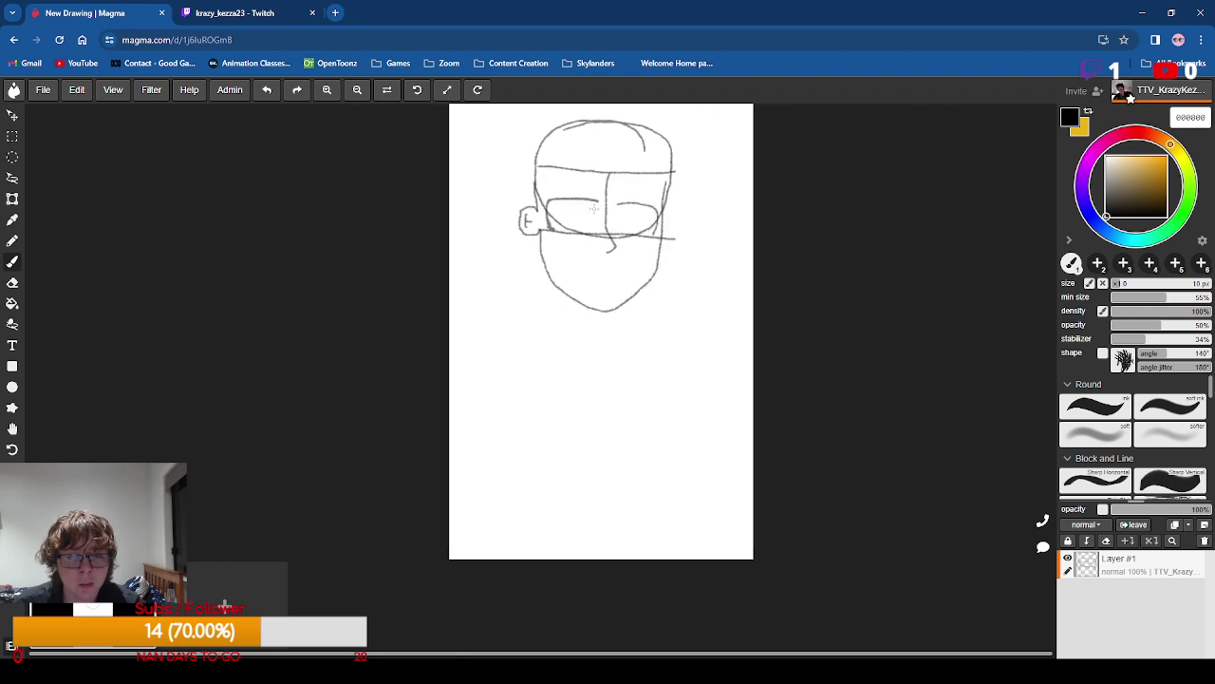
{"action": "scroll", "coordinate": [596, 209], "scroll_direction": "up", "scroll_amount": 4}
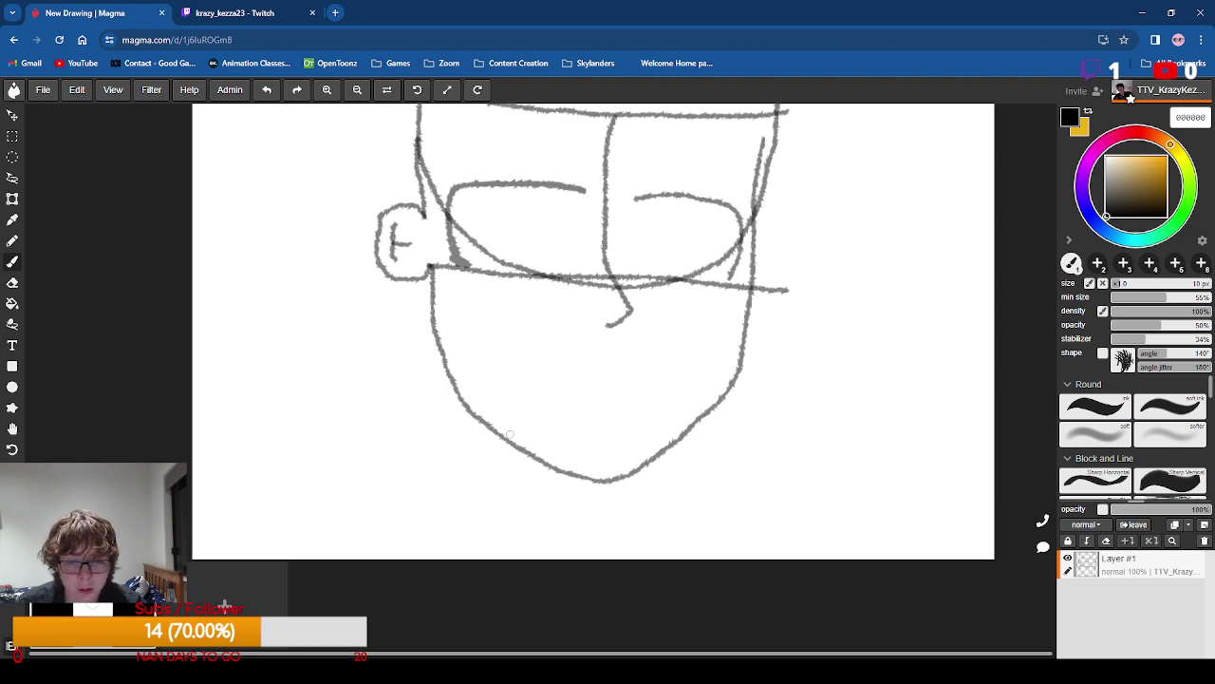
{"action": "scroll", "coordinate": [509, 434], "scroll_direction": "down", "scroll_amount": 3}
{"action": "scroll", "coordinate": [548, 502], "scroll_direction": "up", "scroll_amount": 6}
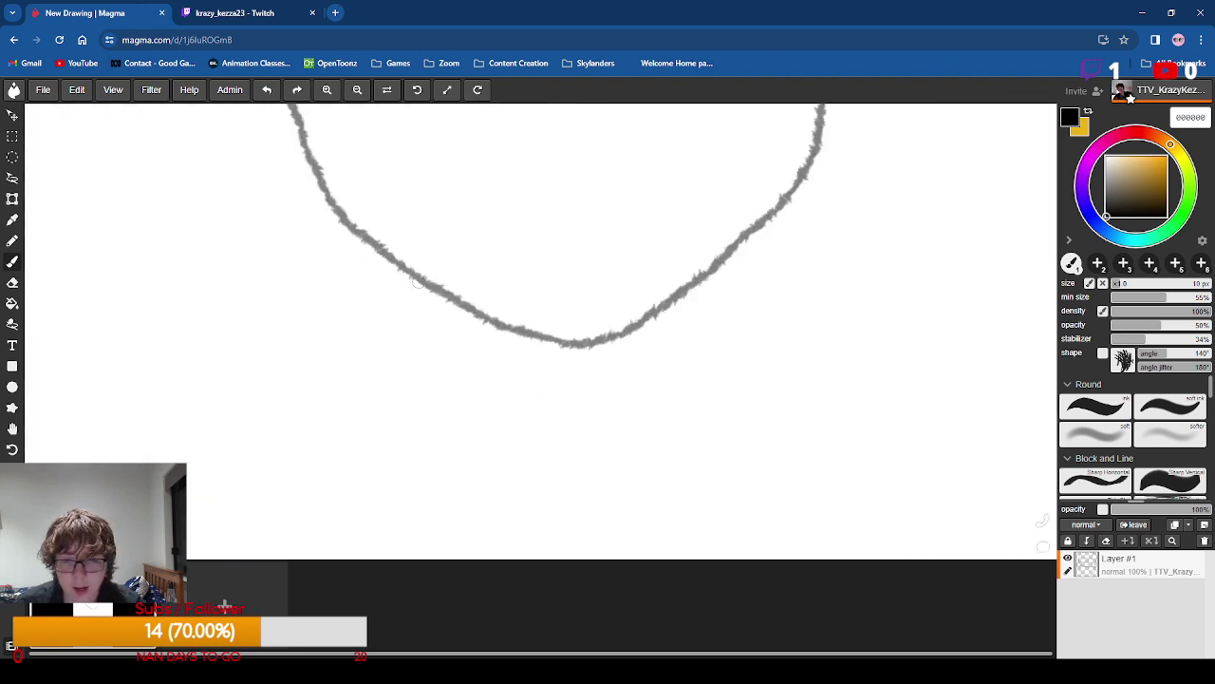
{"action": "left_click_drag", "start_coordinate": [432, 289], "coordinate": [431, 347]}
{"action": "key", "text": "ctrl+z"}
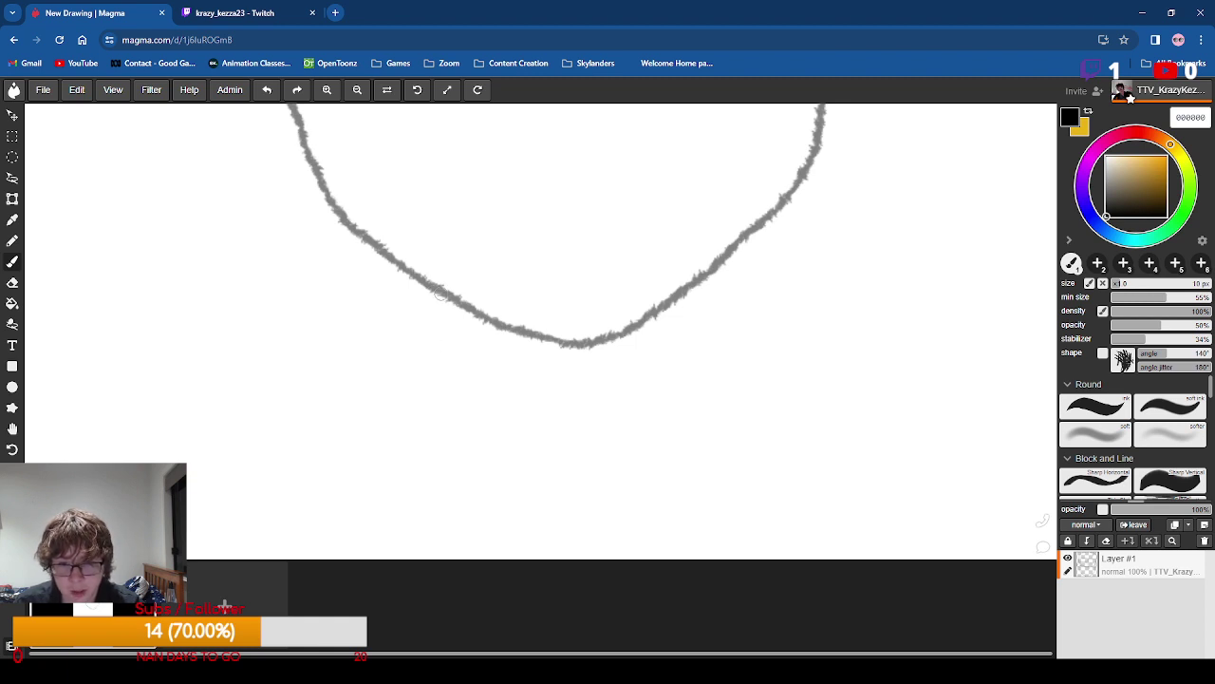
{"action": "mouse_move", "coordinate": [439, 293]}
{"action": "left_mouse_down"}
{"action": "mouse_move", "coordinate": [440, 406]}
{"action": "mouse_move", "coordinate": [428, 444]}
{"action": "mouse_move", "coordinate": [394, 465]}
{"action": "left_mouse_up"}
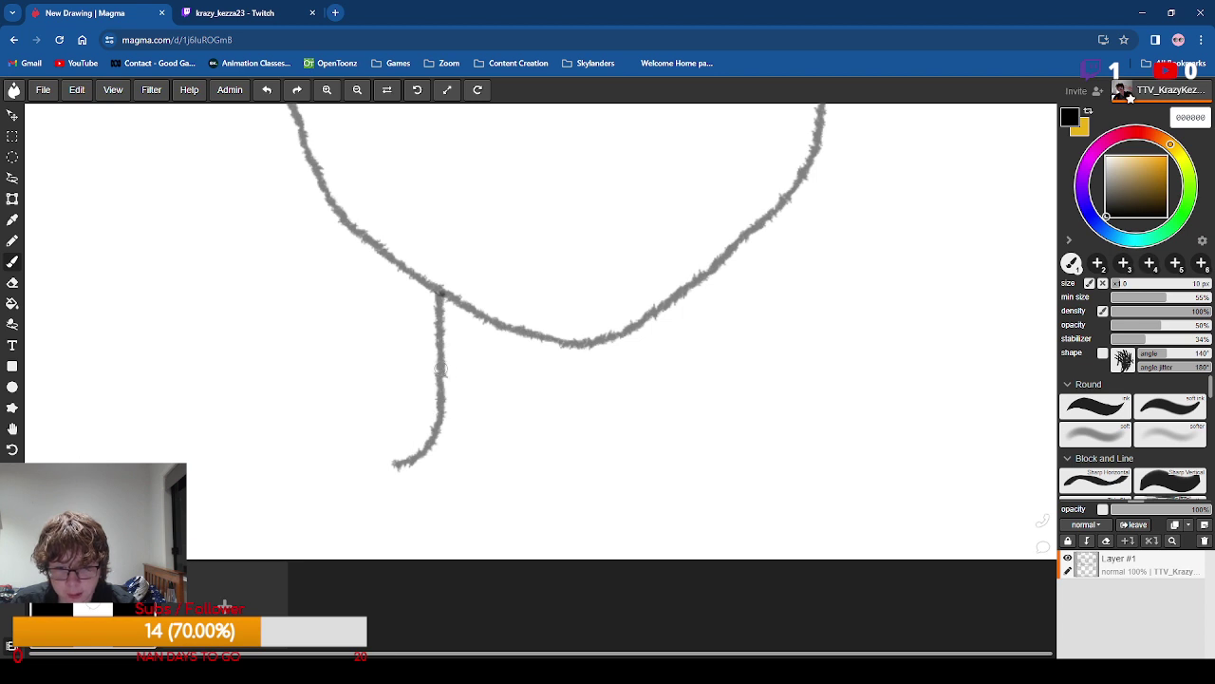
{"action": "key", "text": "ctrl+z"}
{"action": "left_click_drag", "start_coordinate": [443, 300], "coordinate": [437, 460]}
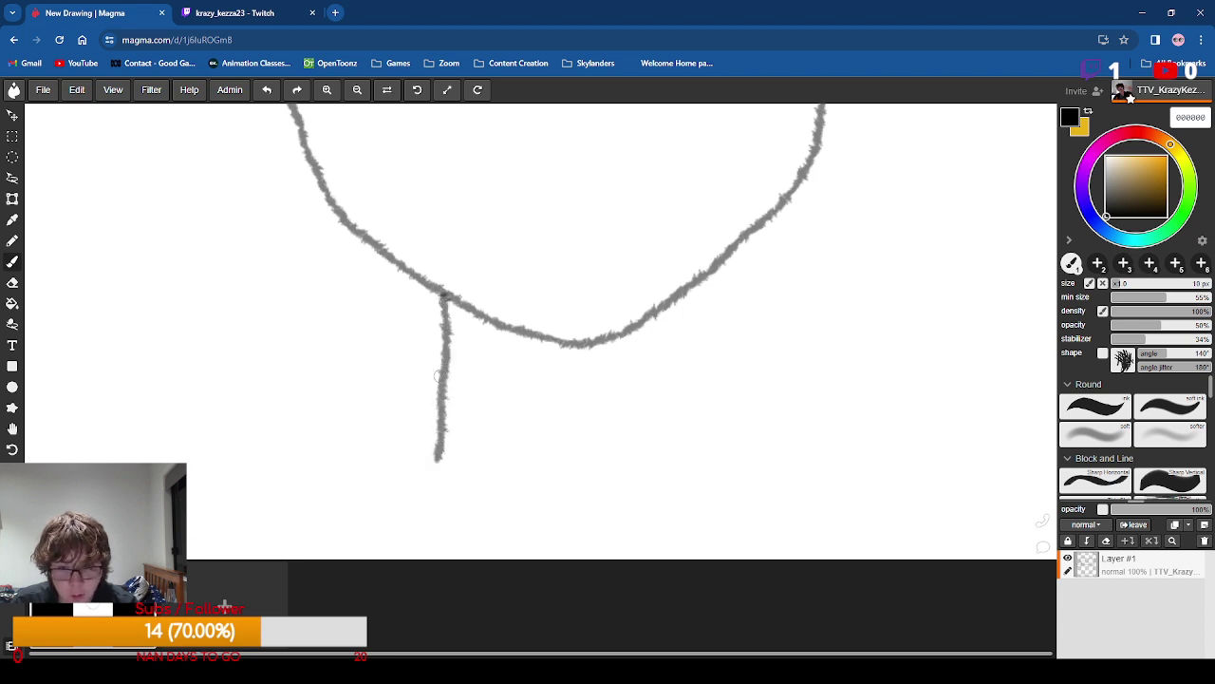
{"action": "left_click_drag", "start_coordinate": [439, 387], "coordinate": [291, 438]}
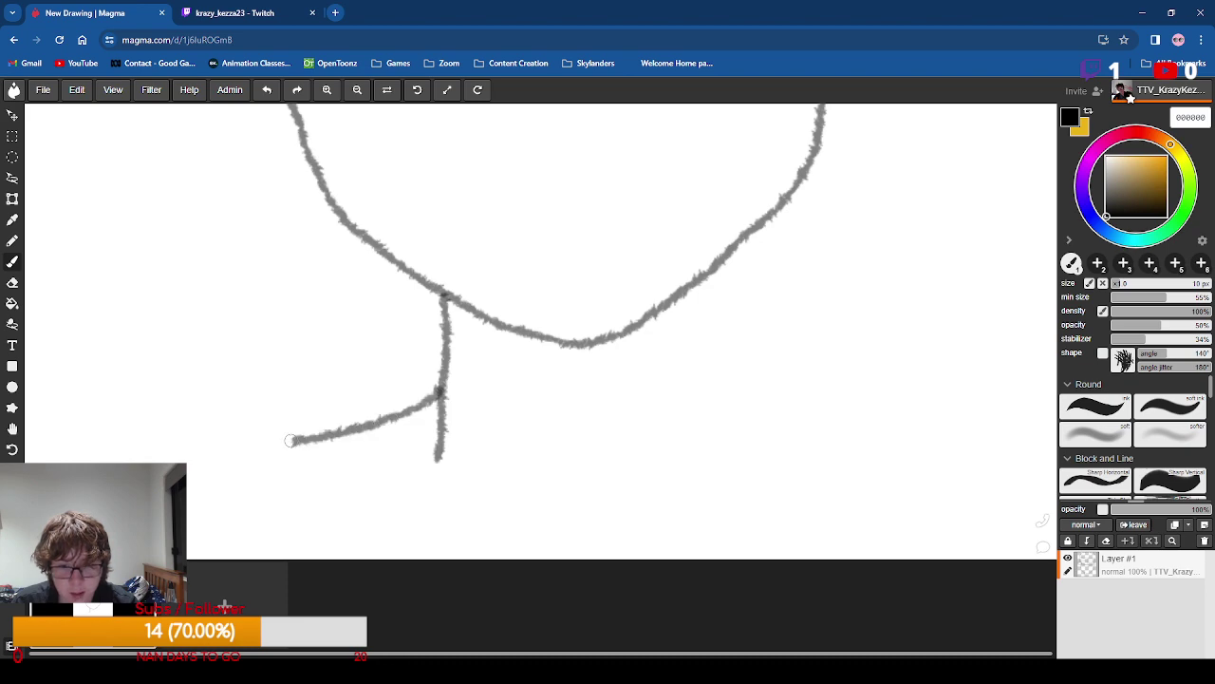
Look at the Twitch channel for new activity and review the face and neck sketch in Magma.
{"action": "left_click", "coordinate": [245, 12]}
{"action": "left_click", "coordinate": [85, 13]}
{"action": "key", "text": "ctrl+0"}
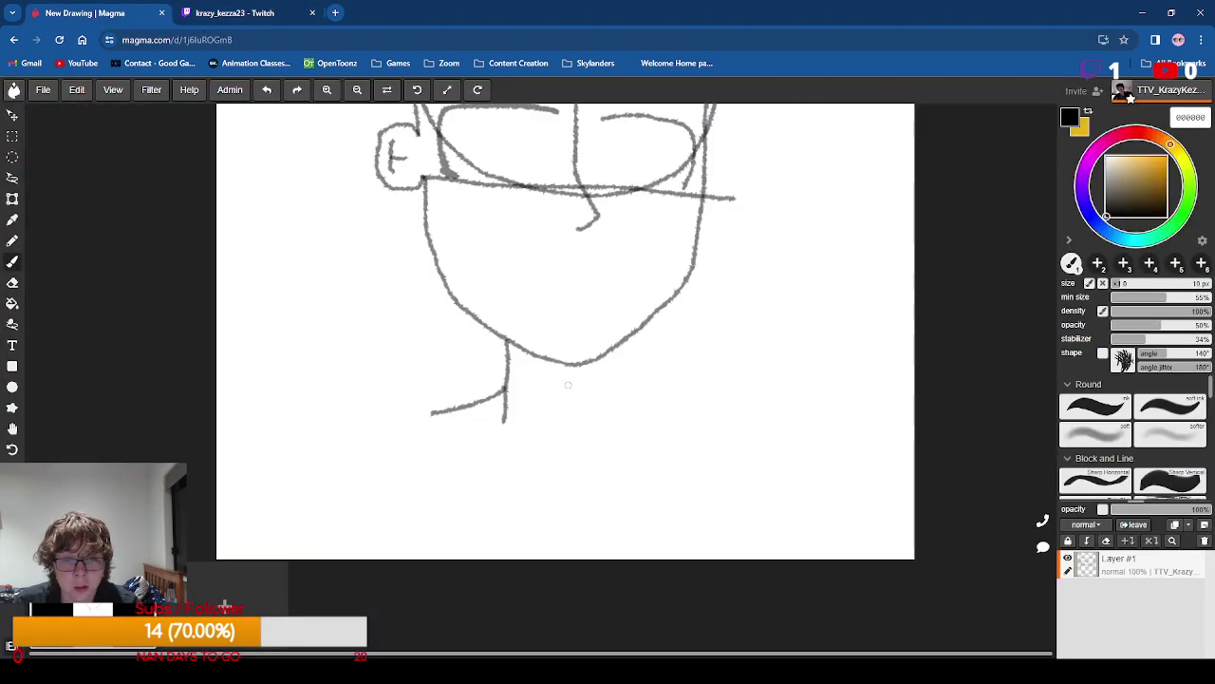
{"action": "scroll", "coordinate": [621, 397], "scroll_direction": "up", "scroll_amount": 5}
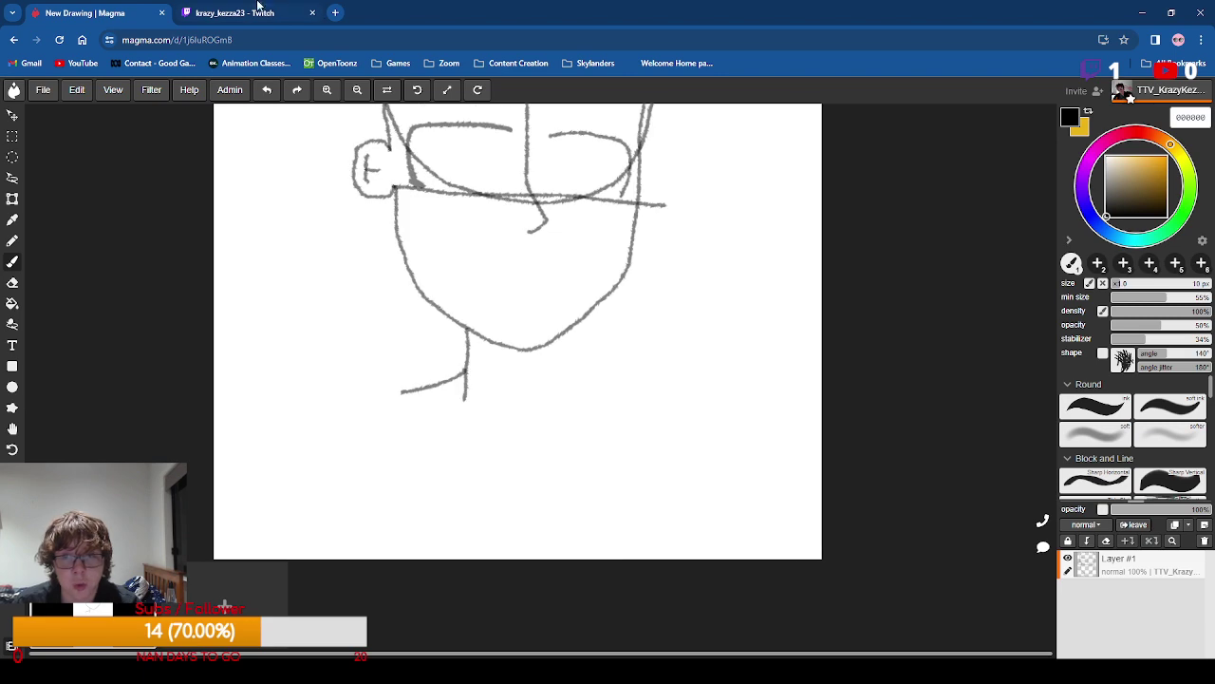
{"action": "left_click", "coordinate": [199, 12]}
{"action": "left_click", "coordinate": [142, 12]}
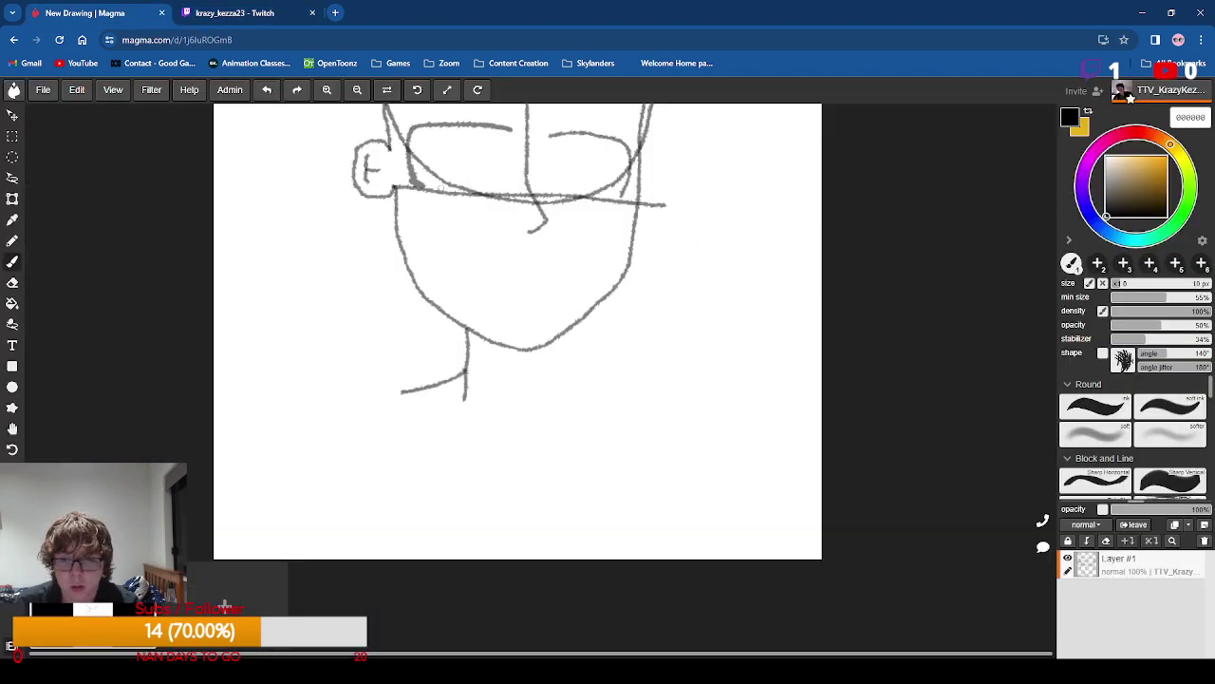
Sketch the left half of a collar line below the neck, and the right side of the neck with its shoulder line.
{"action": "scroll", "coordinate": [590, 344], "scroll_direction": "up", "scroll_amount": 3}
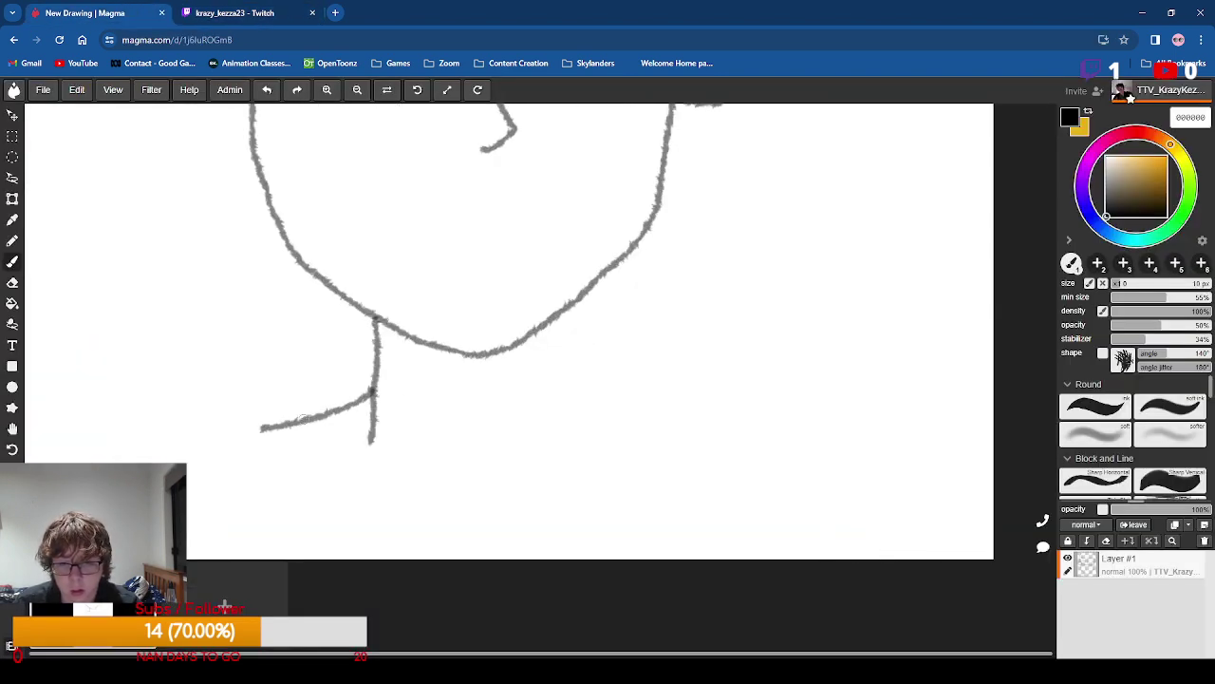
{"action": "mouse_move", "coordinate": [290, 426]}
{"action": "left_mouse_down"}
{"action": "mouse_move", "coordinate": [399, 502]}
{"action": "mouse_move", "coordinate": [507, 533]}
{"action": "left_mouse_up"}
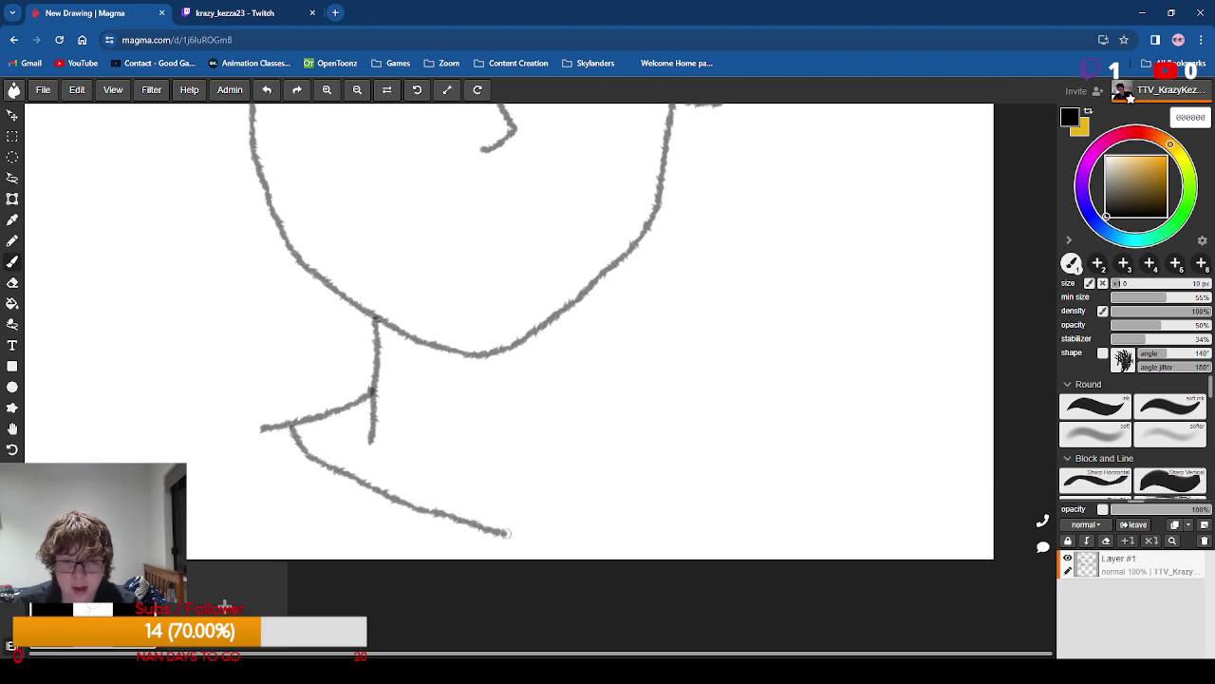
{"action": "left_click_drag", "start_coordinate": [556, 319], "coordinate": [546, 383]}
{"action": "key", "text": "ctrl+z"}
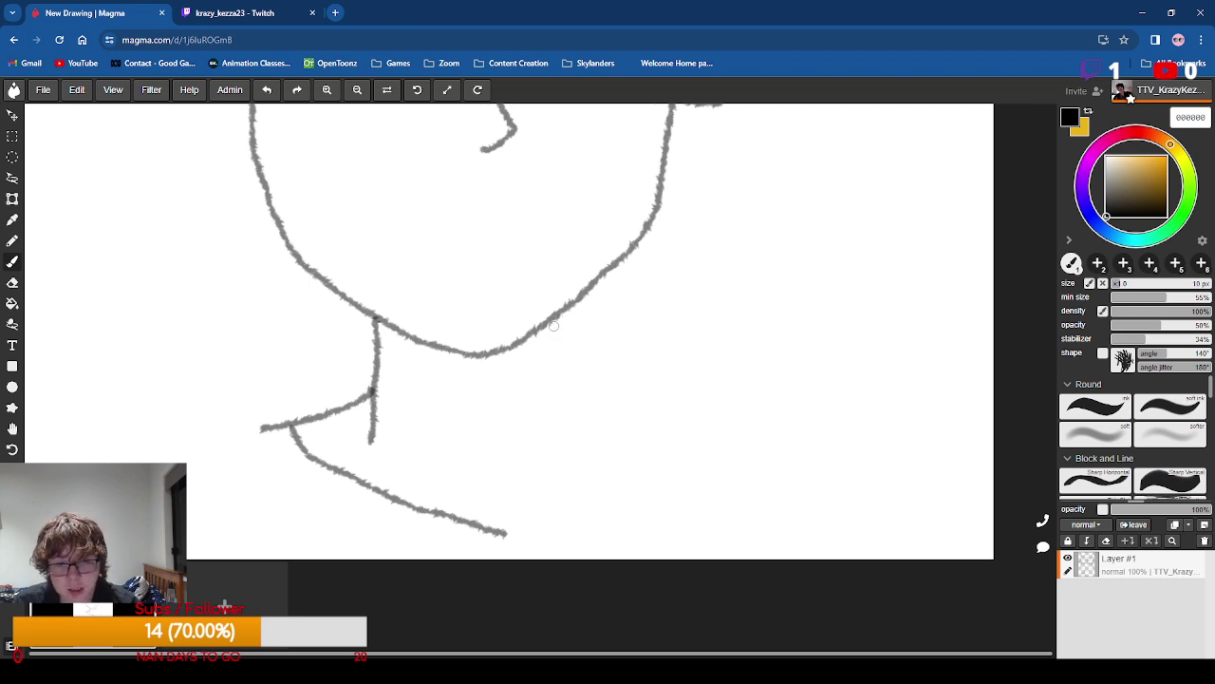
{"action": "left_click_drag", "start_coordinate": [553, 325], "coordinate": [547, 395]}
{"action": "key", "text": "ctrl+z"}
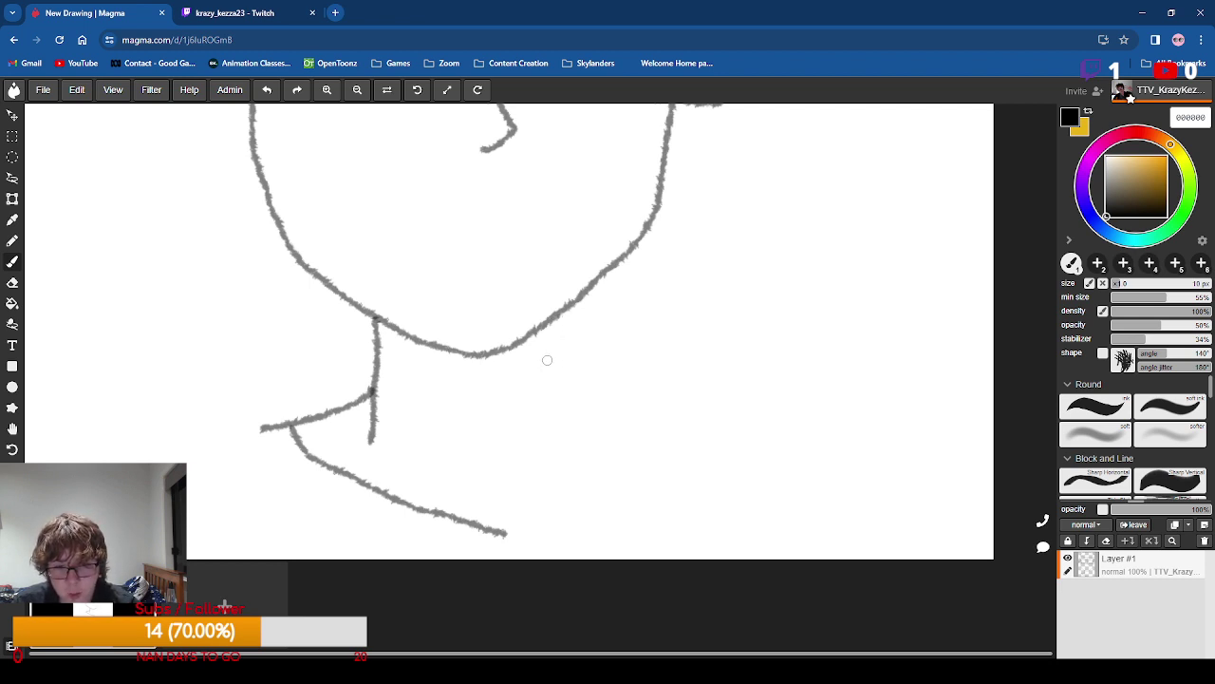
{"action": "left_click_drag", "start_coordinate": [547, 325], "coordinate": [548, 440]}
{"action": "mouse_move", "coordinate": [543, 379]}
{"action": "left_mouse_down"}
{"action": "mouse_move", "coordinate": [573, 418]}
{"action": "mouse_move", "coordinate": [641, 443]}
{"action": "left_mouse_up"}
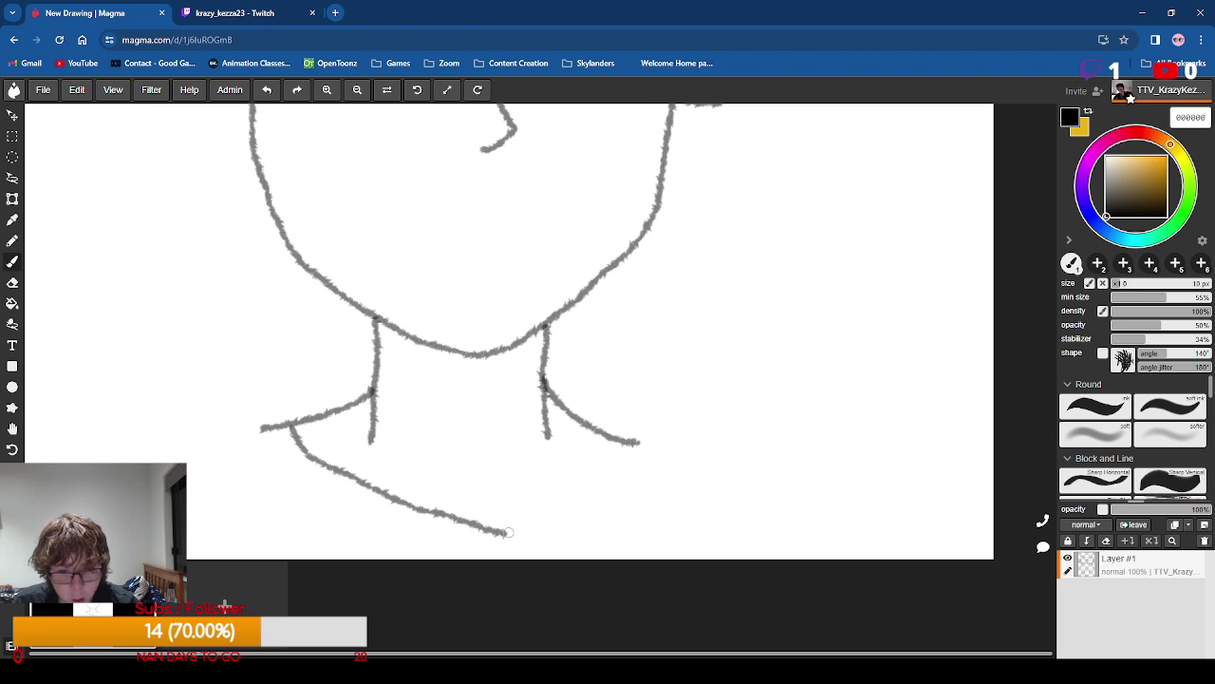
Complete the collar with a curve from its lowest point up to the right shoulder line.
{"action": "left_click_drag", "start_coordinate": [508, 532], "coordinate": [607, 503]}
{"action": "key", "text": "ctrl+z"}
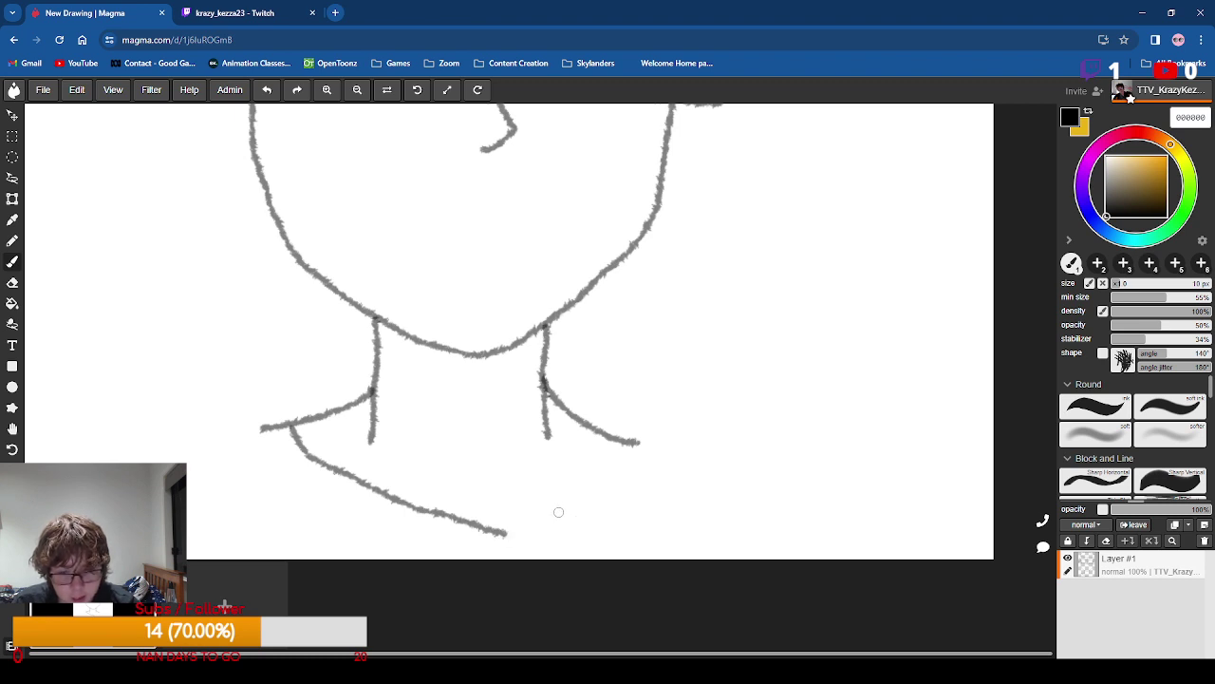
{"action": "mouse_move", "coordinate": [503, 533]}
{"action": "left_mouse_down"}
{"action": "mouse_move", "coordinate": [585, 494]}
{"action": "mouse_move", "coordinate": [613, 462]}
{"action": "mouse_move", "coordinate": [619, 429]}
{"action": "left_mouse_up"}
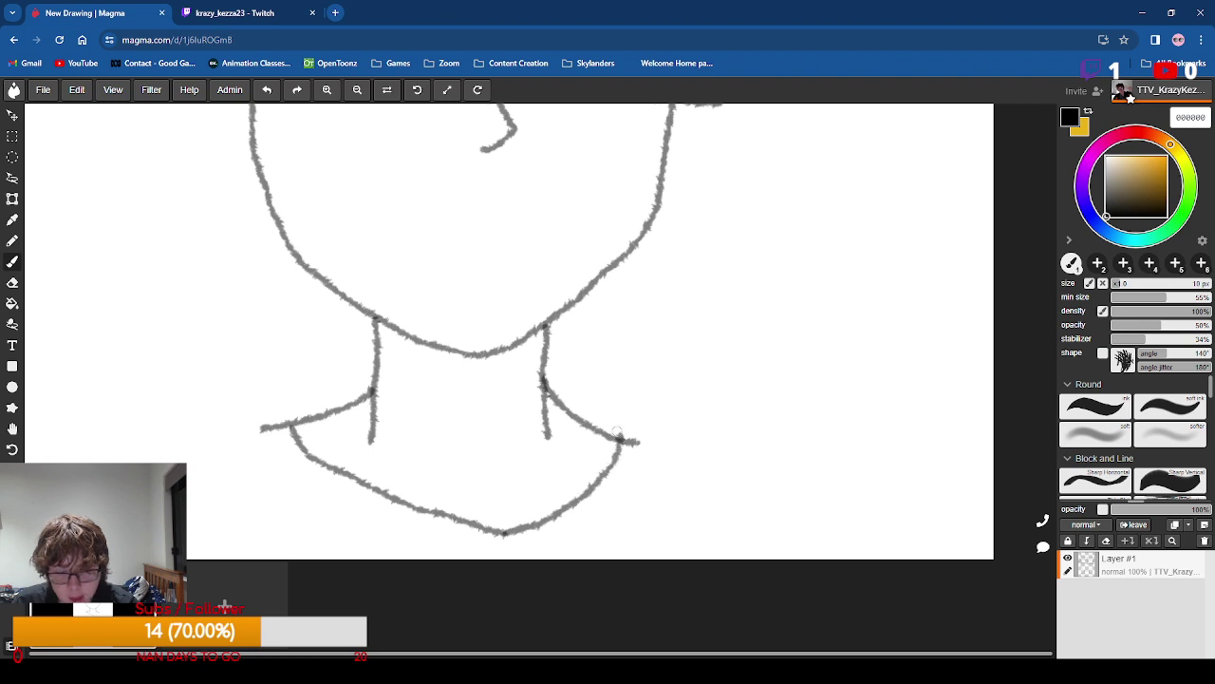
Review the whole head and neck sketch, and check the Twitch channel before returning to Magma.
{"action": "scroll", "coordinate": [519, 410], "scroll_direction": "down", "scroll_amount": 3}
{"action": "scroll", "coordinate": [517, 409], "scroll_direction": "down", "scroll_amount": 2}
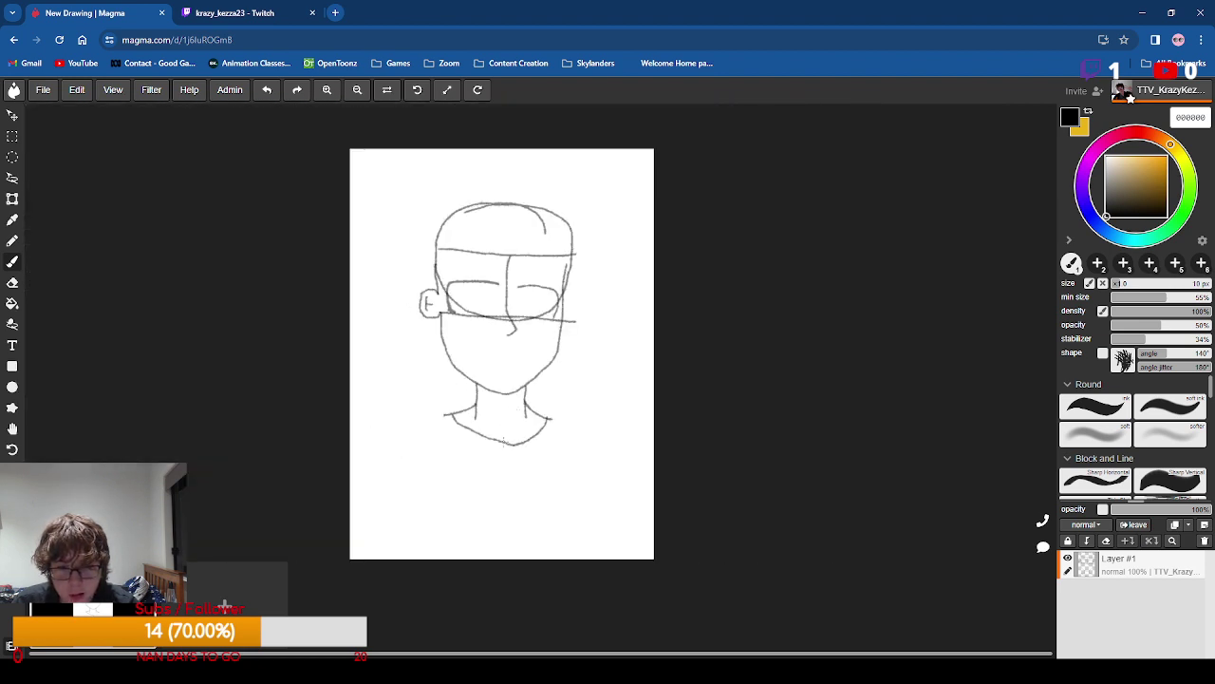
{"action": "scroll", "coordinate": [503, 442], "scroll_direction": "up", "scroll_amount": 4}
{"action": "scroll", "coordinate": [503, 443], "scroll_direction": "down", "scroll_amount": 2}
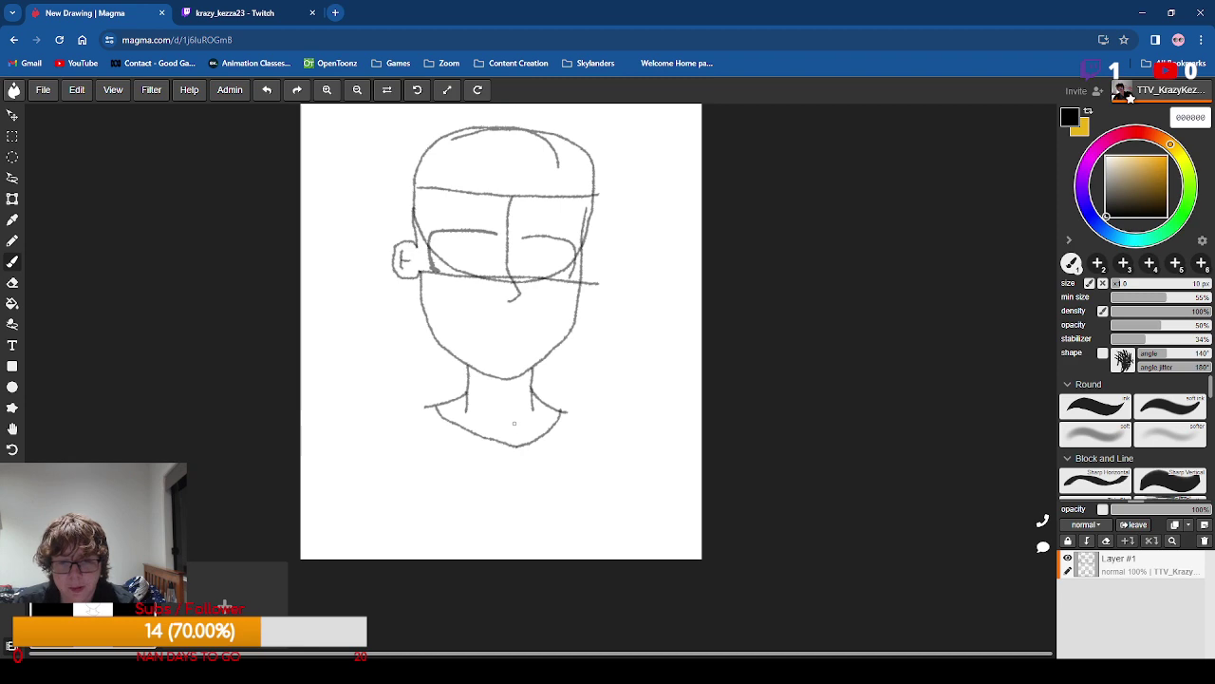
{"action": "scroll", "coordinate": [514, 423], "scroll_direction": "up", "scroll_amount": 2}
{"action": "scroll", "coordinate": [513, 423], "scroll_direction": "down", "scroll_amount": 2}
{"action": "scroll", "coordinate": [513, 422], "scroll_direction": "up", "scroll_amount": 3}
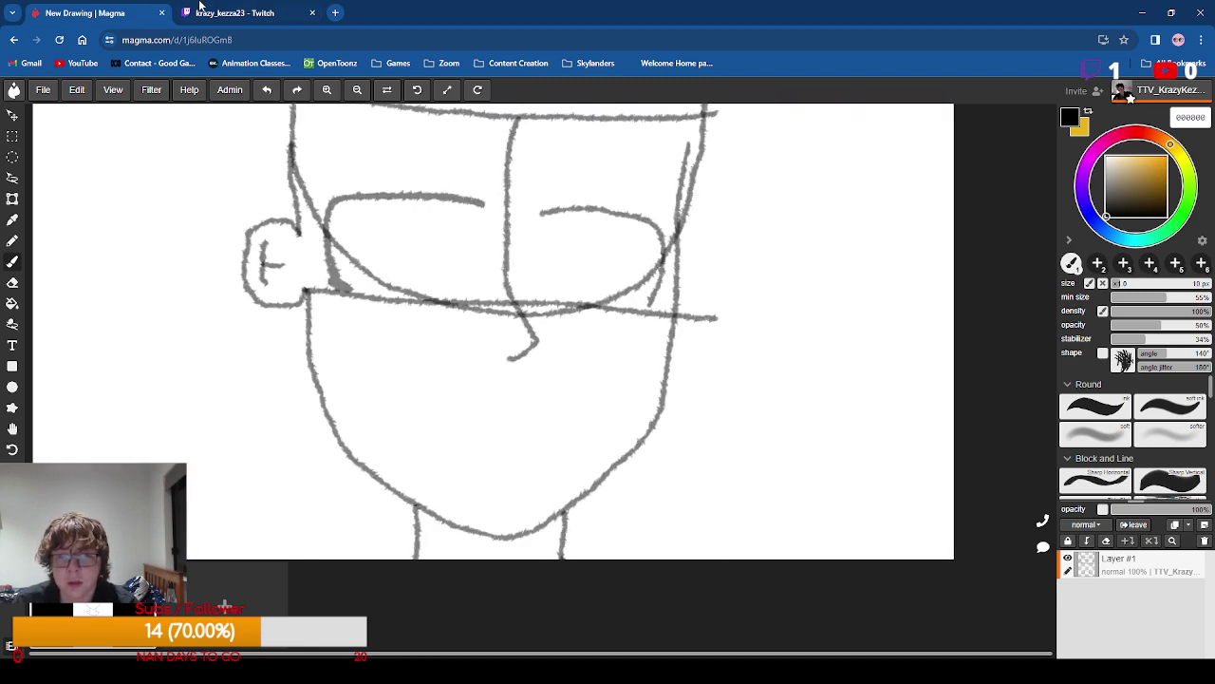
{"action": "left_click", "coordinate": [201, 10]}
{"action": "left_click", "coordinate": [130, 9]}
{"action": "left_click", "coordinate": [201, 9]}
{"action": "left_click", "coordinate": [130, 8]}
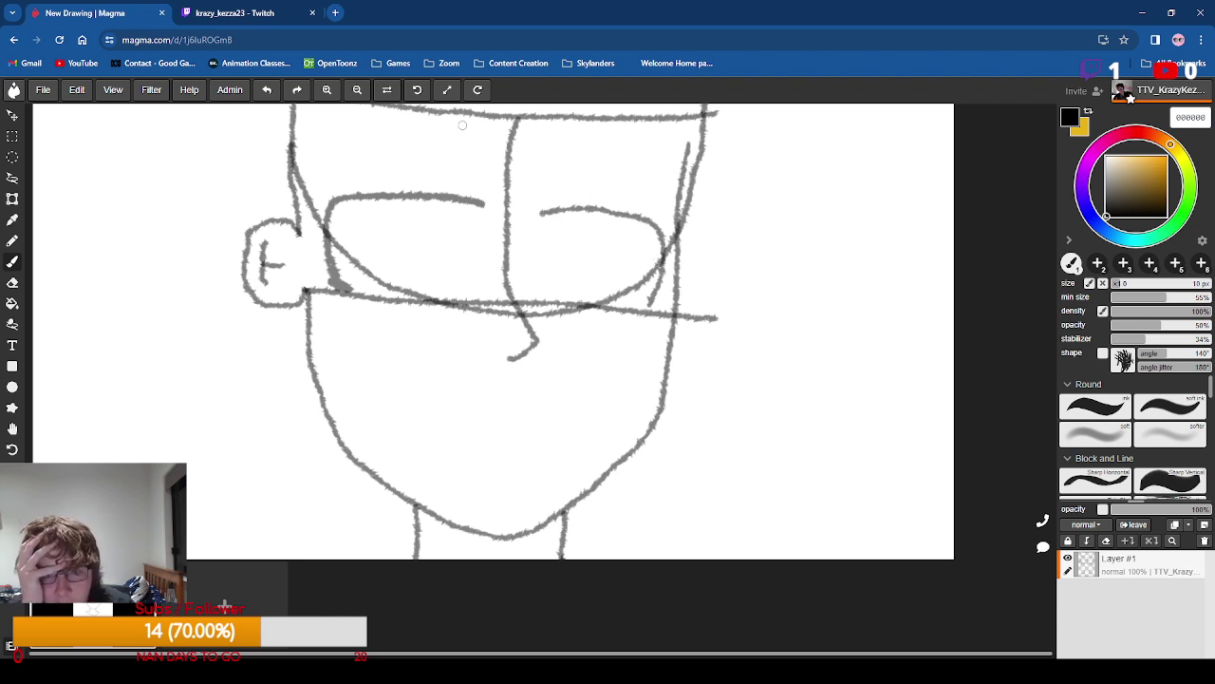
Try sketching jagged hair from the upper guide line across the forehead, down the right jaw to the neck, with spikes pointing outward.
{"action": "mouse_move", "coordinate": [453, 118]}
{"action": "left_mouse_down"}
{"action": "mouse_move", "coordinate": [449, 157]}
{"action": "mouse_move", "coordinate": [488, 176]}
{"action": "mouse_move", "coordinate": [478, 139]}
{"action": "mouse_move", "coordinate": [498, 204]}
{"action": "mouse_move", "coordinate": [499, 245]}
{"action": "mouse_move", "coordinate": [465, 261]}
{"action": "mouse_move", "coordinate": [525, 187]}
{"action": "mouse_move", "coordinate": [526, 162]}
{"action": "mouse_move", "coordinate": [542, 152]}
{"action": "mouse_move", "coordinate": [564, 220]}
{"action": "mouse_move", "coordinate": [555, 195]}
{"action": "mouse_move", "coordinate": [587, 166]}
{"action": "mouse_move", "coordinate": [604, 190]}
{"action": "mouse_move", "coordinate": [614, 175]}
{"action": "mouse_move", "coordinate": [581, 226]}
{"action": "mouse_move", "coordinate": [637, 204]}
{"action": "mouse_move", "coordinate": [643, 227]}
{"action": "mouse_move", "coordinate": [679, 247]}
{"action": "mouse_move", "coordinate": [663, 204]}
{"action": "mouse_move", "coordinate": [682, 306]}
{"action": "mouse_move", "coordinate": [681, 282]}
{"action": "mouse_move", "coordinate": [669, 353]}
{"action": "left_mouse_up"}
{"action": "scroll", "coordinate": [636, 436], "scroll_direction": "down", "scroll_amount": 3}
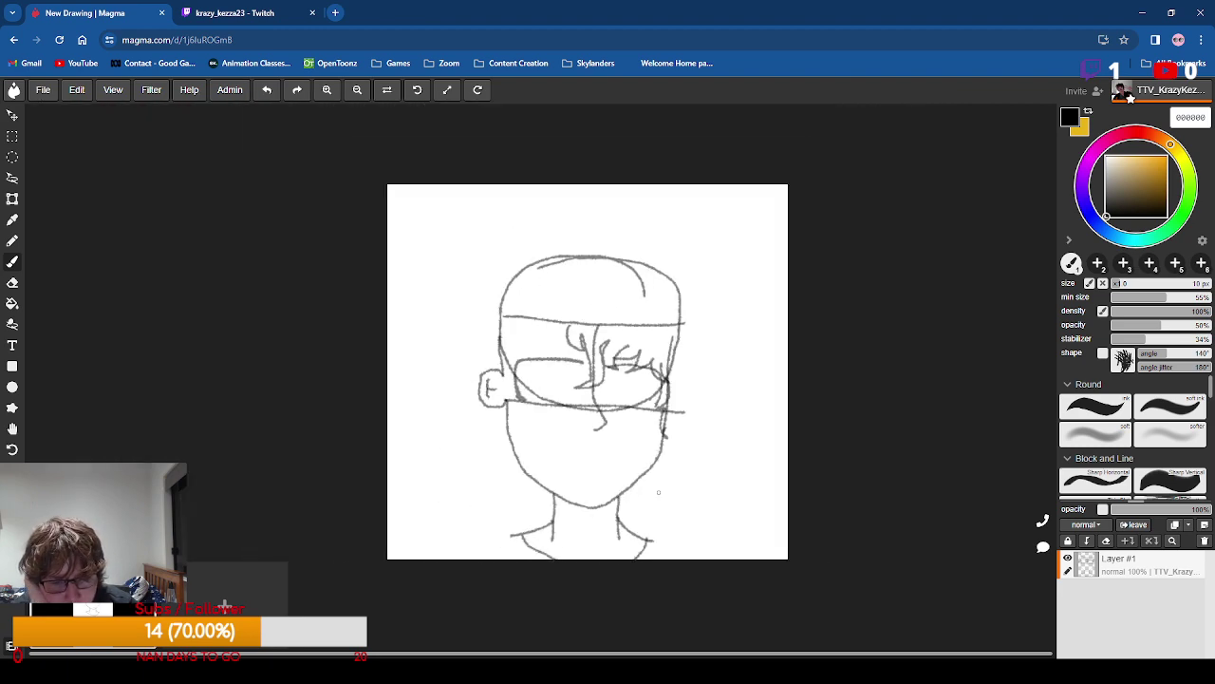
{"action": "scroll", "coordinate": [654, 541], "scroll_direction": "up", "scroll_amount": 6}
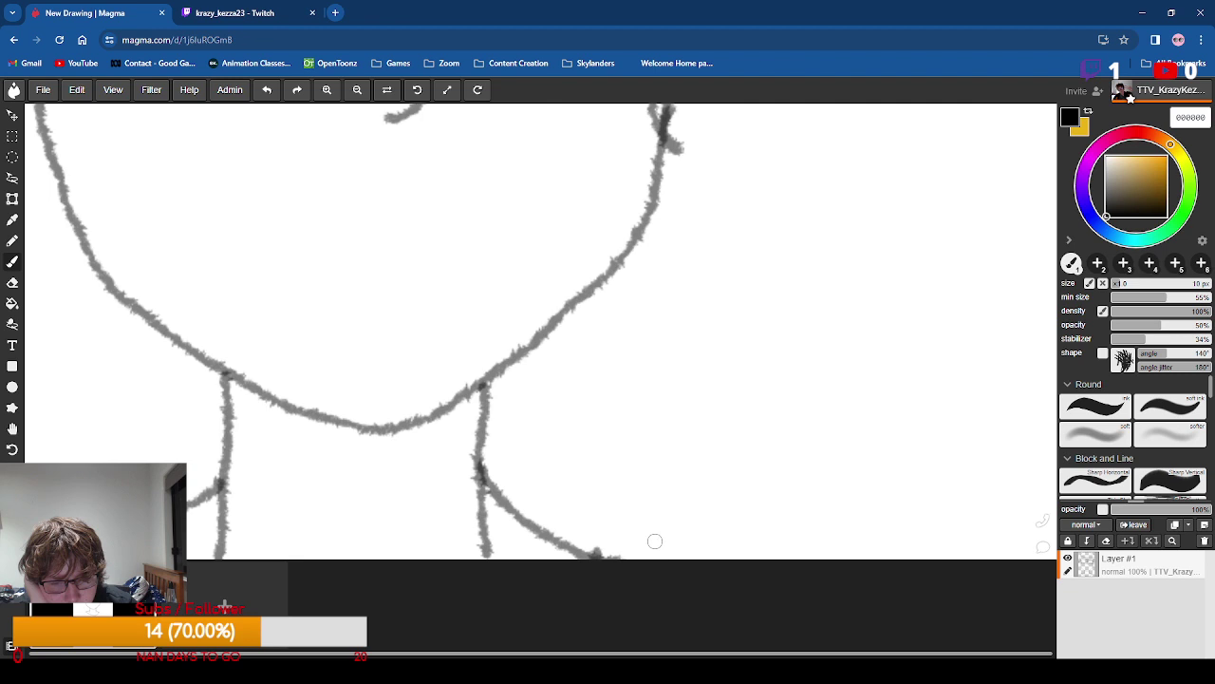
{"action": "scroll", "coordinate": [654, 541], "scroll_direction": "down", "scroll_amount": 3}
{"action": "scroll", "coordinate": [636, 503], "scroll_direction": "up", "scroll_amount": 2}
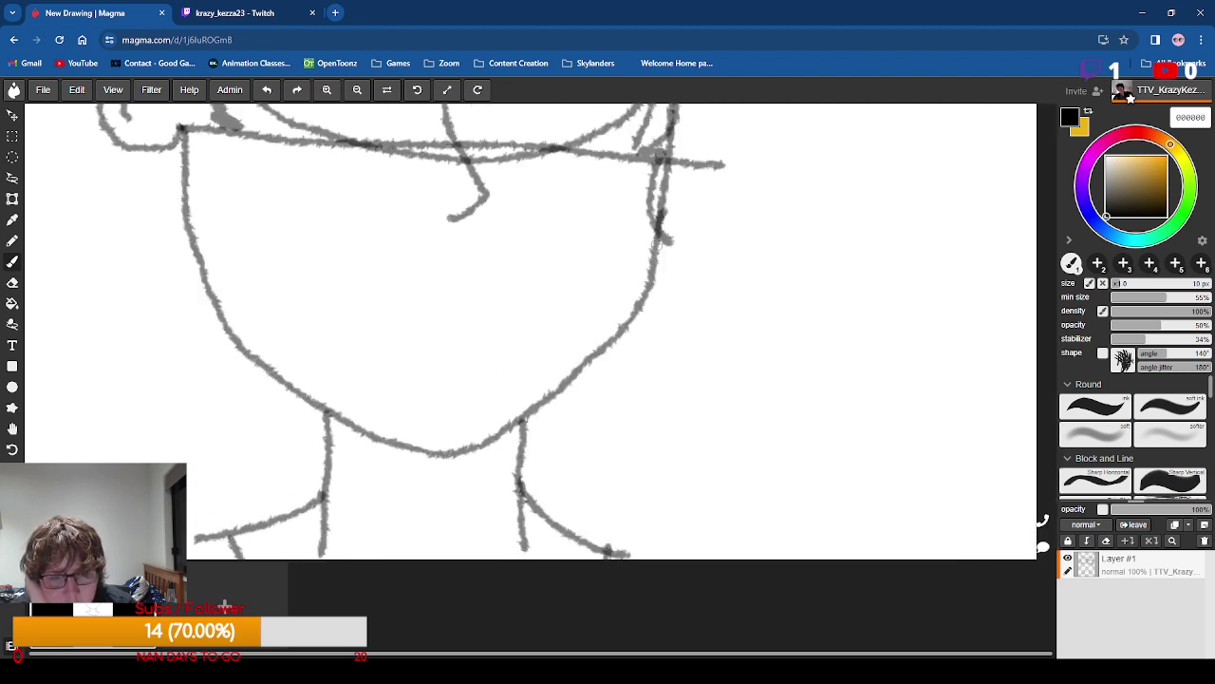
{"action": "mouse_move", "coordinate": [664, 238]}
{"action": "left_mouse_down"}
{"action": "mouse_move", "coordinate": [633, 325]}
{"action": "mouse_move", "coordinate": [566, 362]}
{"action": "left_mouse_up"}
{"action": "key", "text": "ctrl+z"}
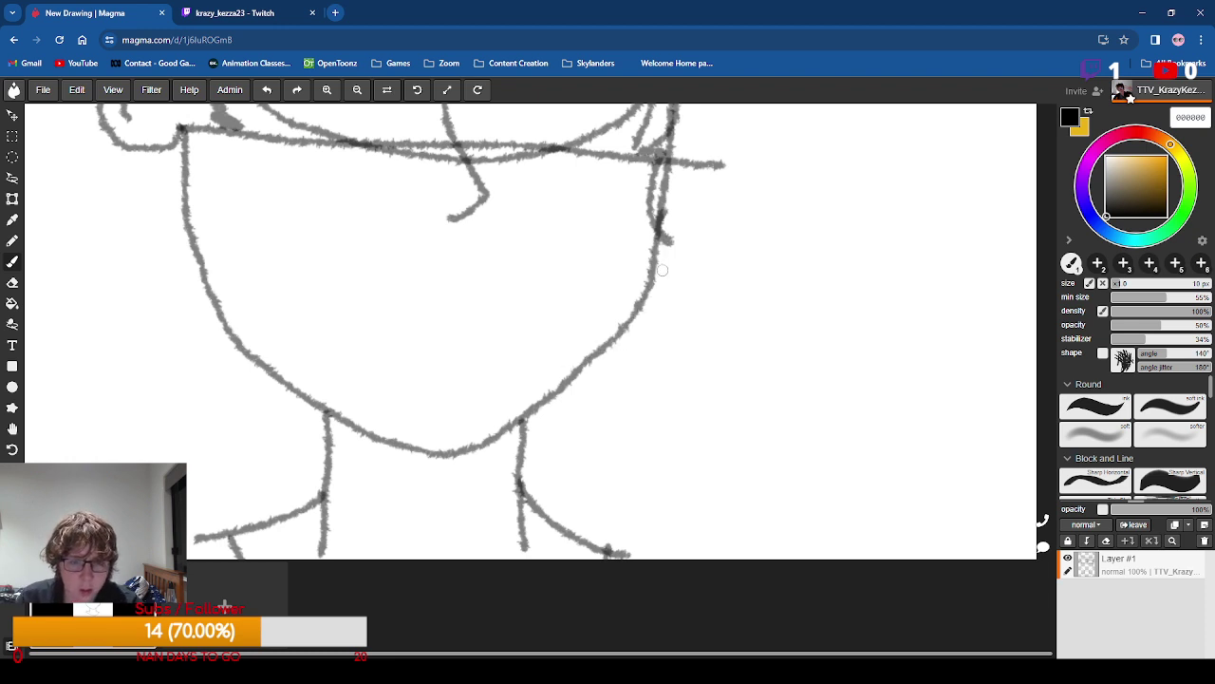
{"action": "mouse_move", "coordinate": [664, 238]}
{"action": "left_mouse_down"}
{"action": "mouse_move", "coordinate": [641, 309]}
{"action": "mouse_move", "coordinate": [575, 390]}
{"action": "mouse_move", "coordinate": [529, 421]}
{"action": "mouse_move", "coordinate": [518, 469]}
{"action": "mouse_move", "coordinate": [531, 495]}
{"action": "mouse_move", "coordinate": [571, 512]}
{"action": "mouse_move", "coordinate": [552, 427]}
{"action": "mouse_move", "coordinate": [565, 455]}
{"action": "mouse_move", "coordinate": [611, 427]}
{"action": "mouse_move", "coordinate": [619, 387]}
{"action": "left_mouse_up"}
{"action": "mouse_move", "coordinate": [681, 393]}
{"action": "left_mouse_down"}
{"action": "mouse_move", "coordinate": [675, 322]}
{"action": "mouse_move", "coordinate": [725, 309]}
{"action": "mouse_move", "coordinate": [728, 238]}
{"action": "mouse_move", "coordinate": [789, 253]}
{"action": "left_mouse_up"}
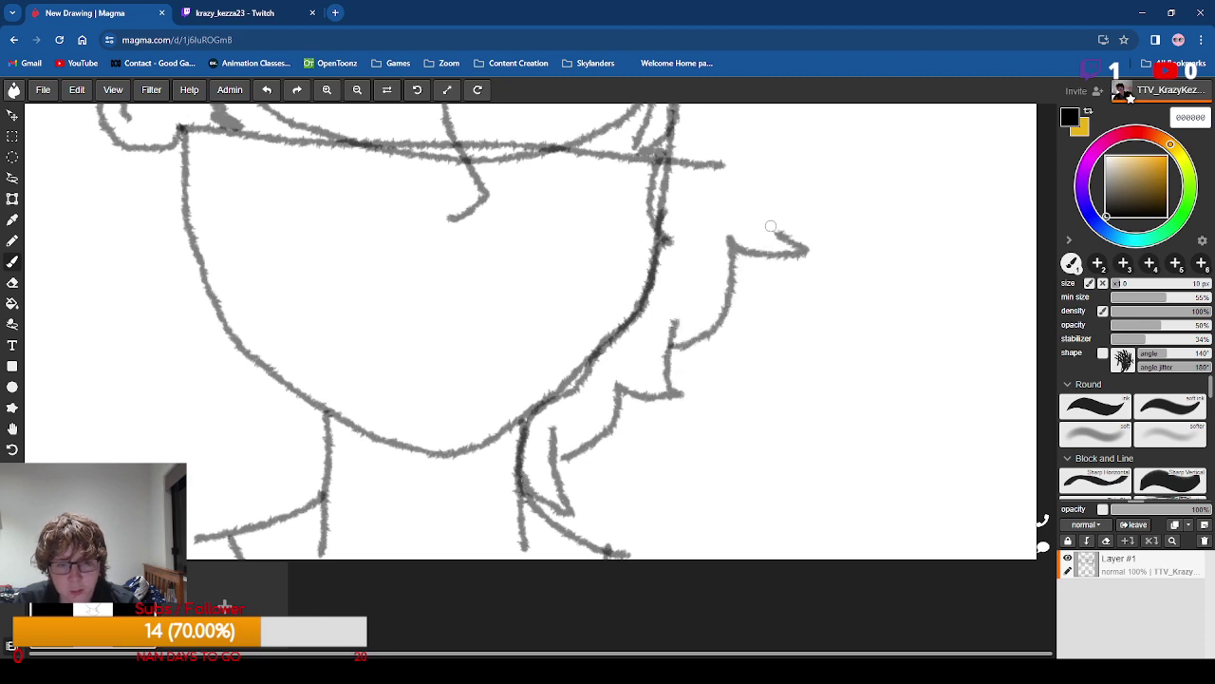
{"action": "scroll", "coordinate": [764, 190], "scroll_direction": "down", "scroll_amount": 5}
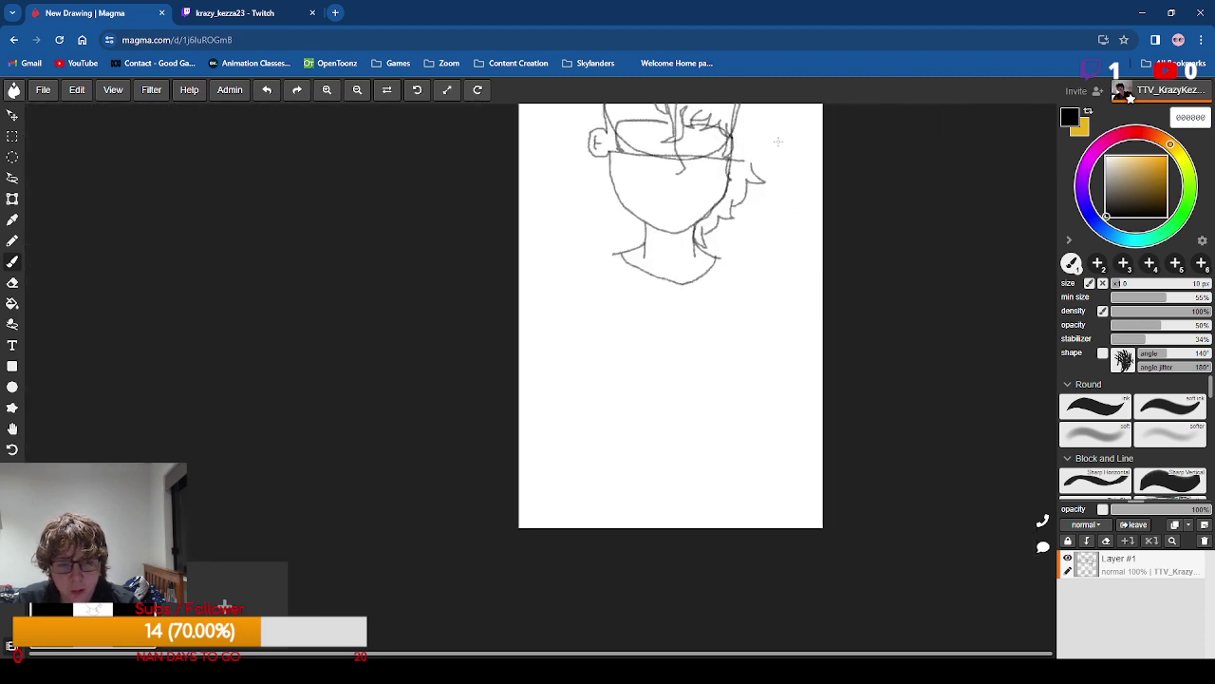
Undo all the jagged hair strokes over the forehead and beside the jaw.
{"action": "key", "text": "ctrl+z"}
{"action": "key", "text": "ctrl+z"}
{"action": "key", "text": "ctrl+z"}
{"action": "key", "text": "ctrl+z"}
{"action": "key", "text": "ctrl+z"}
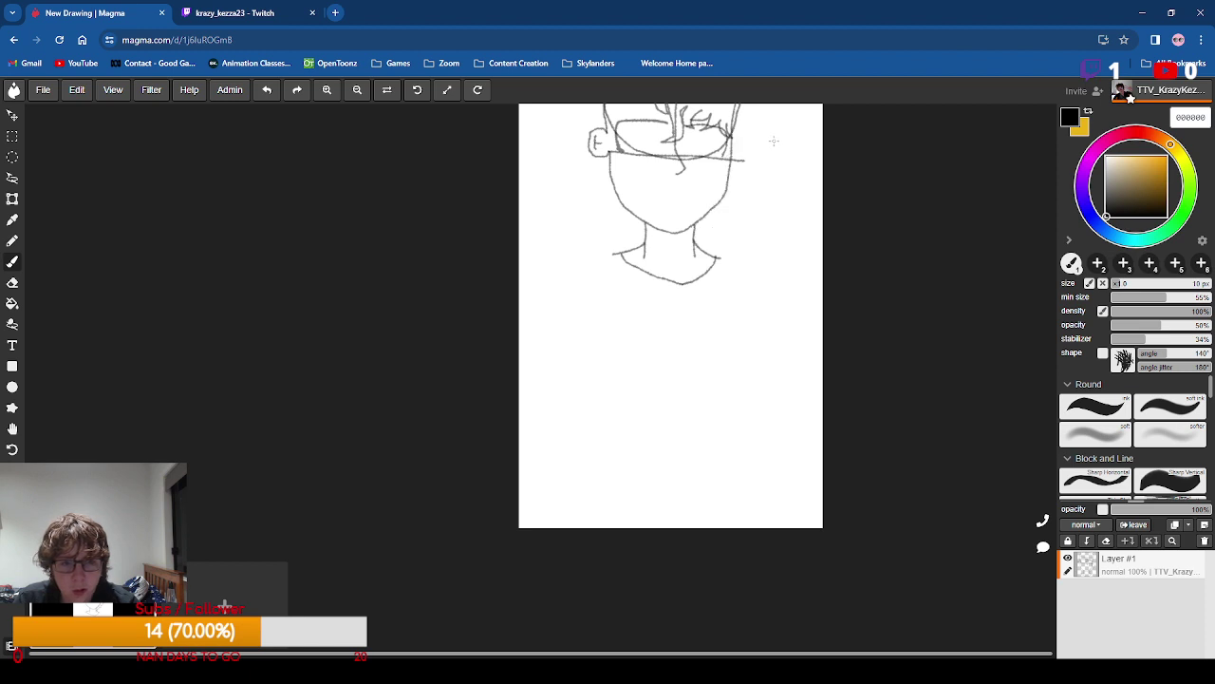
{"action": "key", "text": "ctrl+z"}
{"action": "scroll", "coordinate": [771, 137], "scroll_direction": "up", "scroll_amount": 2}
{"action": "scroll", "coordinate": [771, 138], "scroll_direction": "down", "scroll_amount": 3}
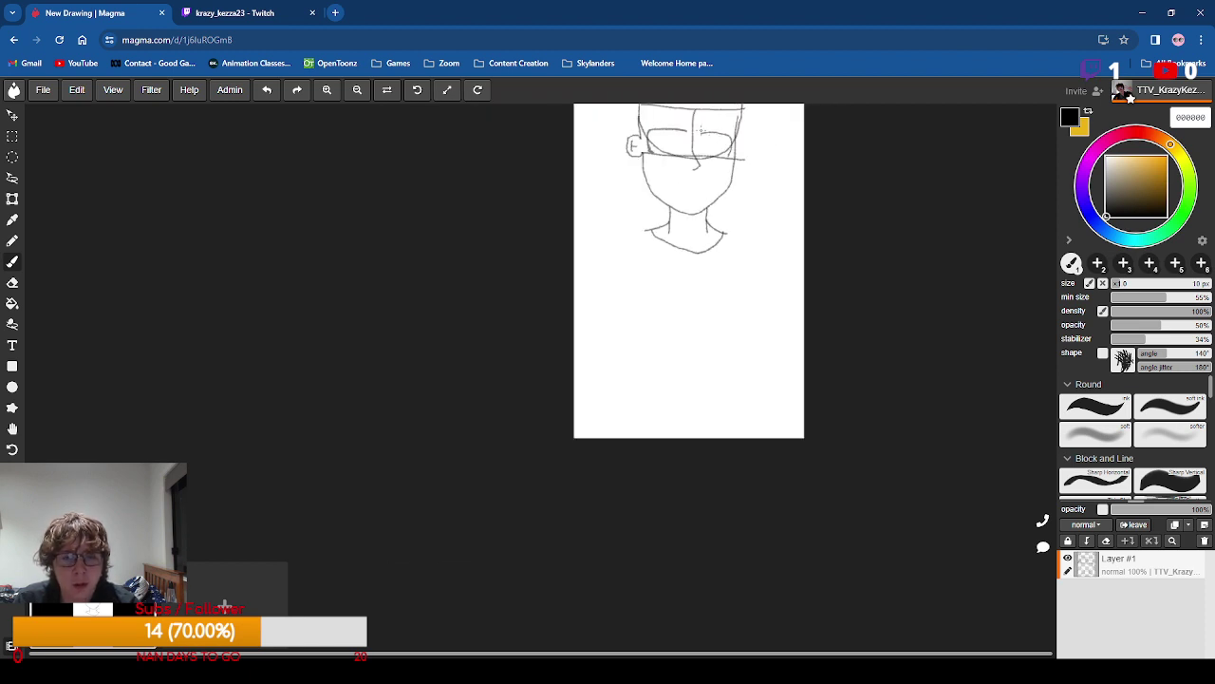
Sketch jagged hair from the forehead line down past the nose and across the right eye, and check the Twitch channel before returning to Magma.
{"action": "scroll", "coordinate": [704, 120], "scroll_direction": "up", "scroll_amount": 2}
{"action": "scroll", "coordinate": [704, 120], "scroll_direction": "up", "scroll_amount": 1}
{"action": "scroll", "coordinate": [703, 120], "scroll_direction": "down", "scroll_amount": 2}
{"action": "scroll", "coordinate": [701, 114], "scroll_direction": "up", "scroll_amount": 3}
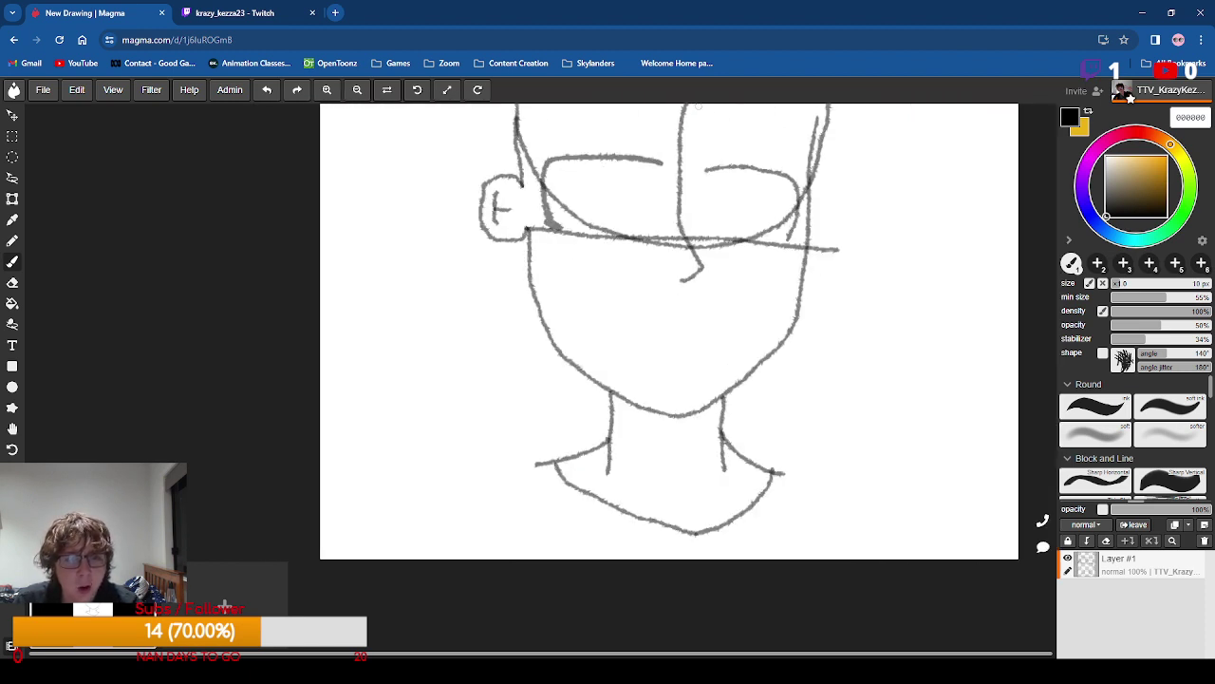
{"action": "mouse_move", "coordinate": [676, 110]}
{"action": "left_mouse_down"}
{"action": "mouse_move", "coordinate": [648, 137]}
{"action": "mouse_move", "coordinate": [636, 230]}
{"action": "mouse_move", "coordinate": [679, 277]}
{"action": "left_mouse_up"}
{"action": "mouse_move", "coordinate": [690, 217]}
{"action": "left_mouse_down"}
{"action": "mouse_move", "coordinate": [688, 340]}
{"action": "mouse_move", "coordinate": [659, 362]}
{"action": "mouse_move", "coordinate": [738, 337]}
{"action": "mouse_move", "coordinate": [722, 400]}
{"action": "mouse_move", "coordinate": [772, 430]}
{"action": "mouse_move", "coordinate": [811, 432]}
{"action": "mouse_move", "coordinate": [777, 387]}
{"action": "mouse_move", "coordinate": [777, 313]}
{"action": "left_mouse_up"}
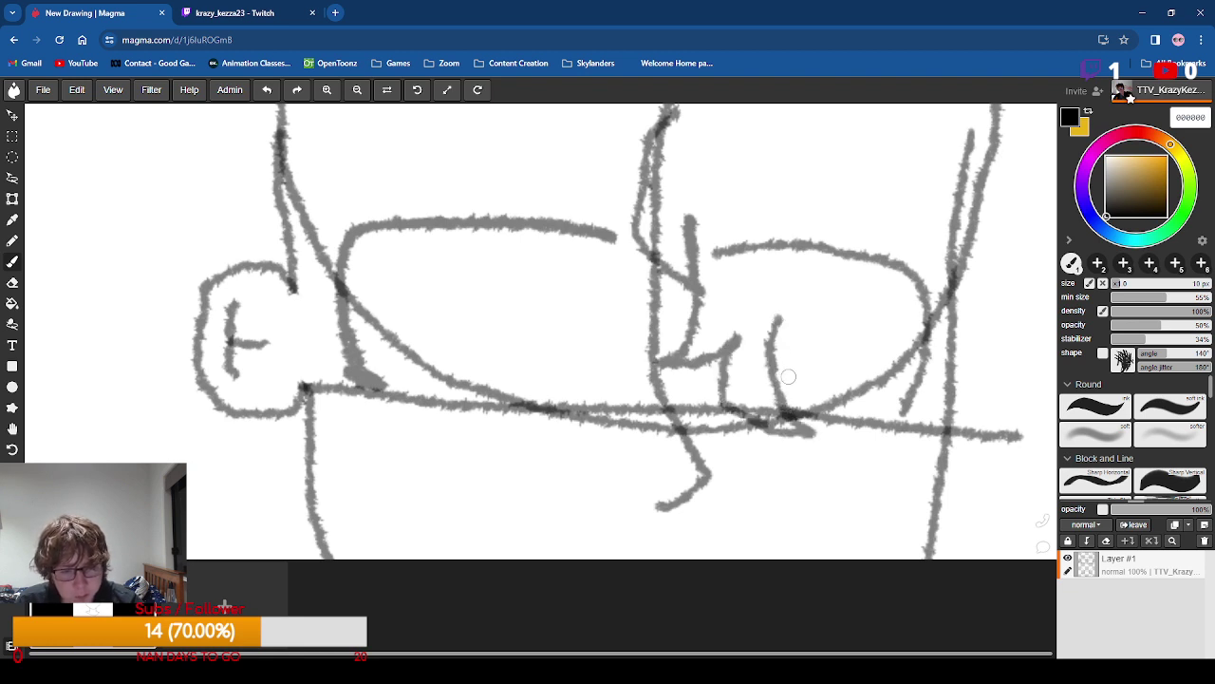
{"action": "mouse_move", "coordinate": [790, 410]}
{"action": "left_mouse_down"}
{"action": "mouse_move", "coordinate": [835, 331]}
{"action": "mouse_move", "coordinate": [815, 440]}
{"action": "mouse_move", "coordinate": [872, 378]}
{"action": "mouse_move", "coordinate": [926, 446]}
{"action": "mouse_move", "coordinate": [916, 390]}
{"action": "mouse_move", "coordinate": [929, 347]}
{"action": "mouse_move", "coordinate": [926, 408]}
{"action": "mouse_move", "coordinate": [961, 364]}
{"action": "mouse_move", "coordinate": [923, 421]}
{"action": "mouse_move", "coordinate": [900, 425]}
{"action": "left_mouse_up"}
{"action": "left_click", "coordinate": [243, 12]}
{"action": "left_click", "coordinate": [133, 11]}
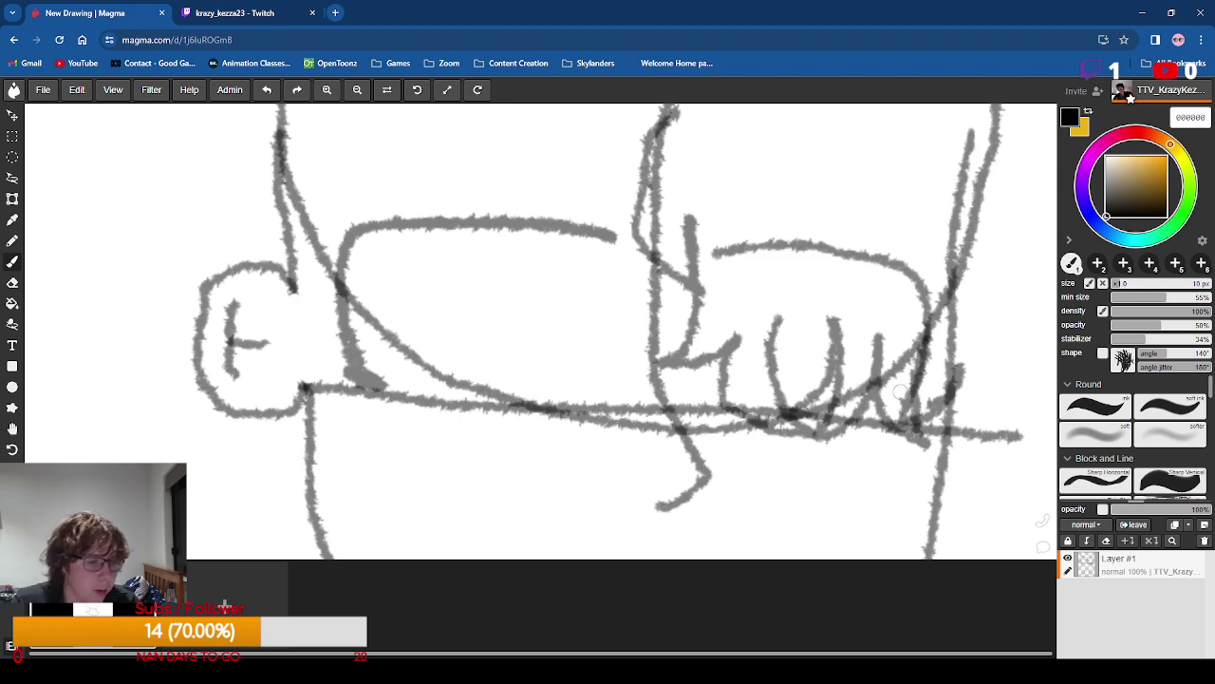
Try sketching a spiky hair strand from the right eye down along the right jaw, and undo it.
{"action": "scroll", "coordinate": [1045, 437], "scroll_direction": "down", "scroll_amount": 5}
{"action": "scroll", "coordinate": [860, 431], "scroll_direction": "down", "scroll_amount": 2}
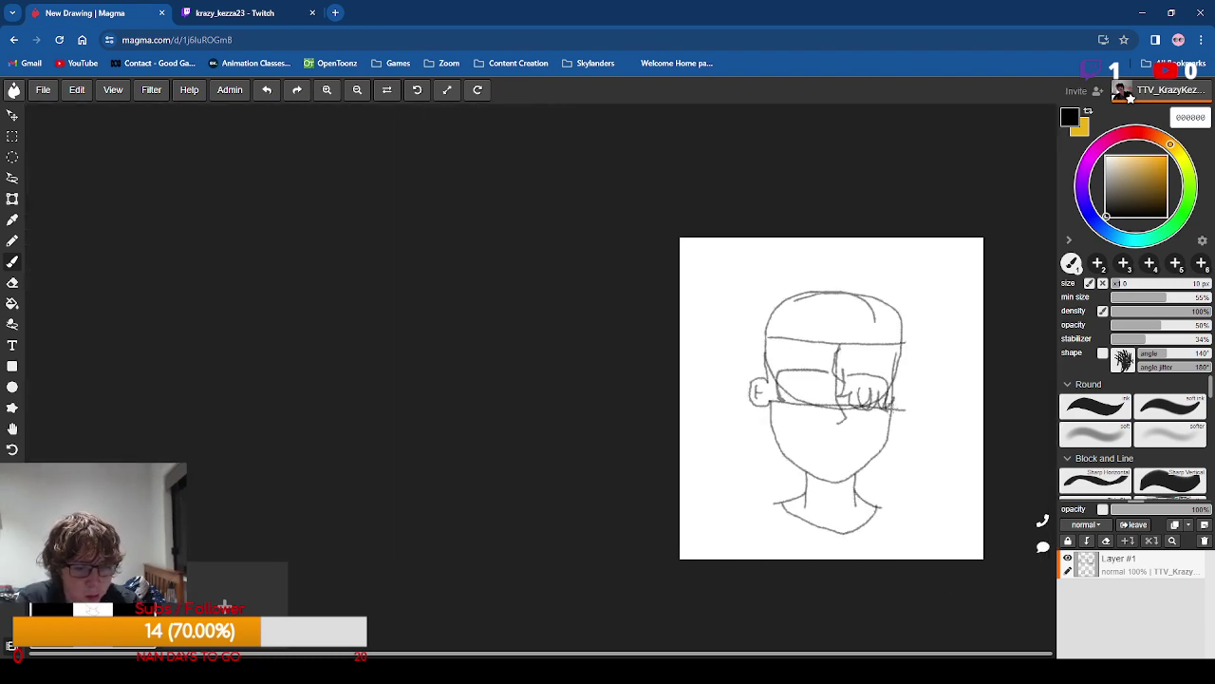
{"action": "scroll", "coordinate": [902, 408], "scroll_direction": "up", "scroll_amount": 8}
{"action": "scroll", "coordinate": [829, 404], "scroll_direction": "down", "scroll_amount": 3}
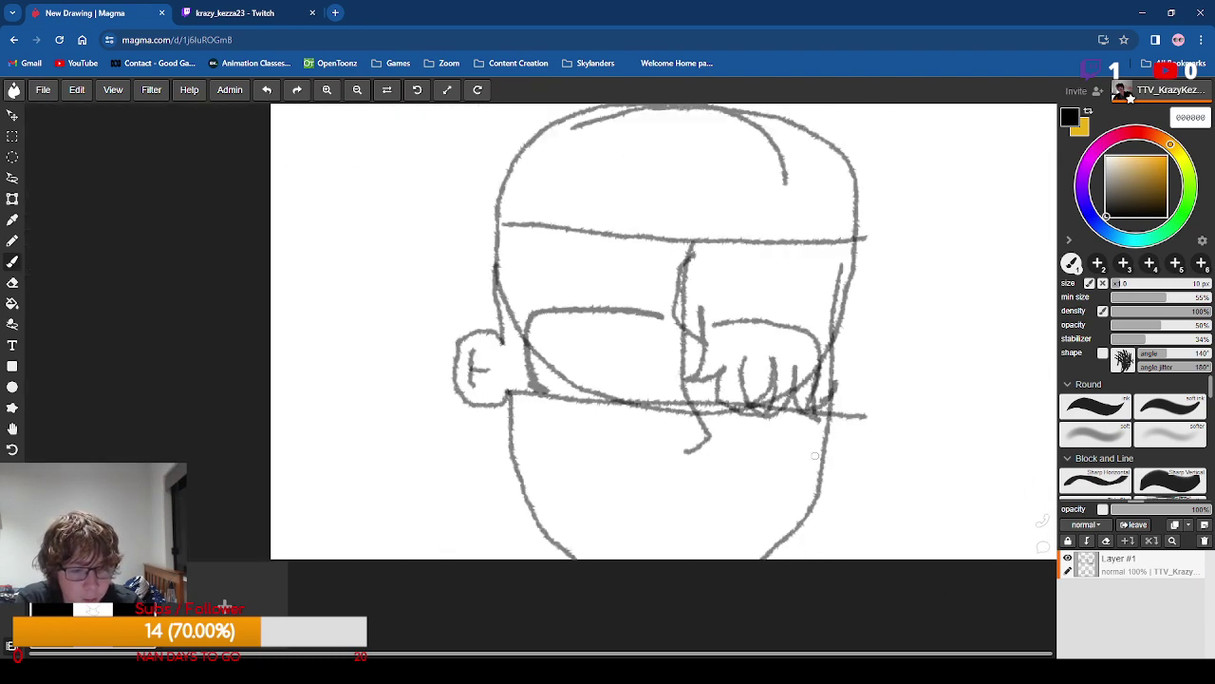
{"action": "scroll", "coordinate": [922, 388], "scroll_direction": "up", "scroll_amount": 6}
{"action": "mouse_move", "coordinate": [902, 192]}
{"action": "left_mouse_down"}
{"action": "mouse_move", "coordinate": [867, 220]}
{"action": "mouse_move", "coordinate": [874, 323]}
{"action": "mouse_move", "coordinate": [848, 388]}
{"action": "mouse_move", "coordinate": [790, 419]}
{"action": "mouse_move", "coordinate": [863, 415]}
{"action": "mouse_move", "coordinate": [848, 477]}
{"action": "mouse_move", "coordinate": [897, 528]}
{"action": "left_mouse_up"}
{"action": "scroll", "coordinate": [911, 462], "scroll_direction": "down", "scroll_amount": 4}
{"action": "scroll", "coordinate": [951, 489], "scroll_direction": "up", "scroll_amount": 6}
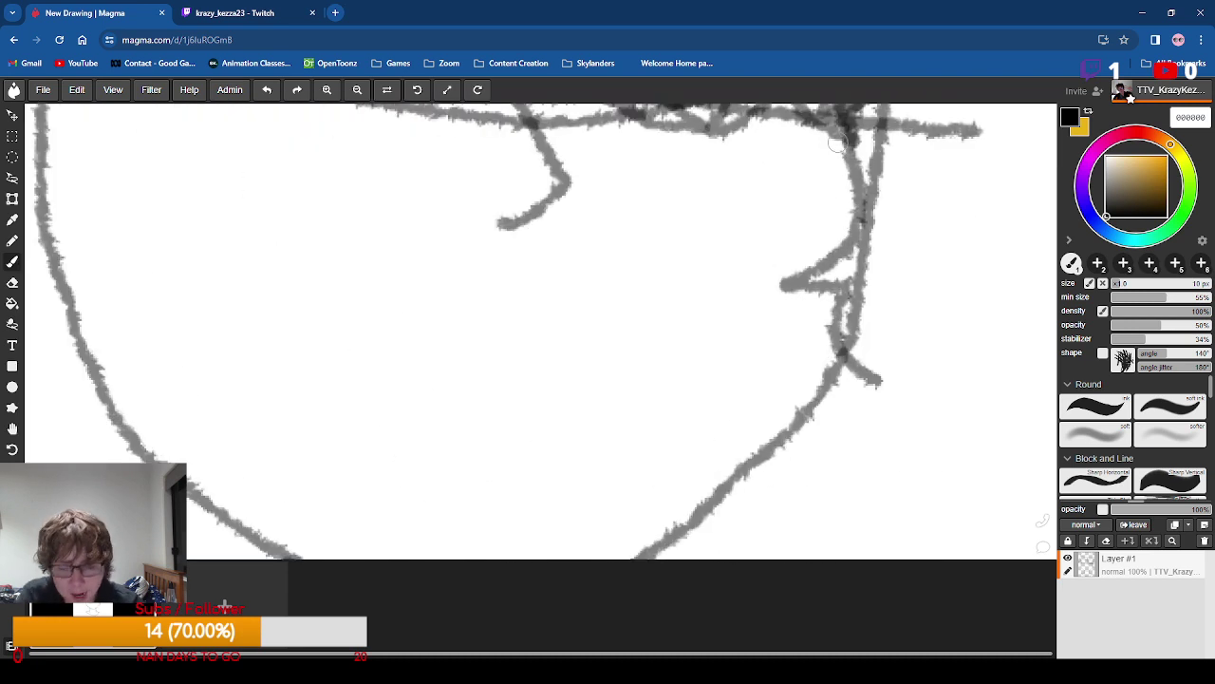
{"action": "key", "text": "ctrl+z"}
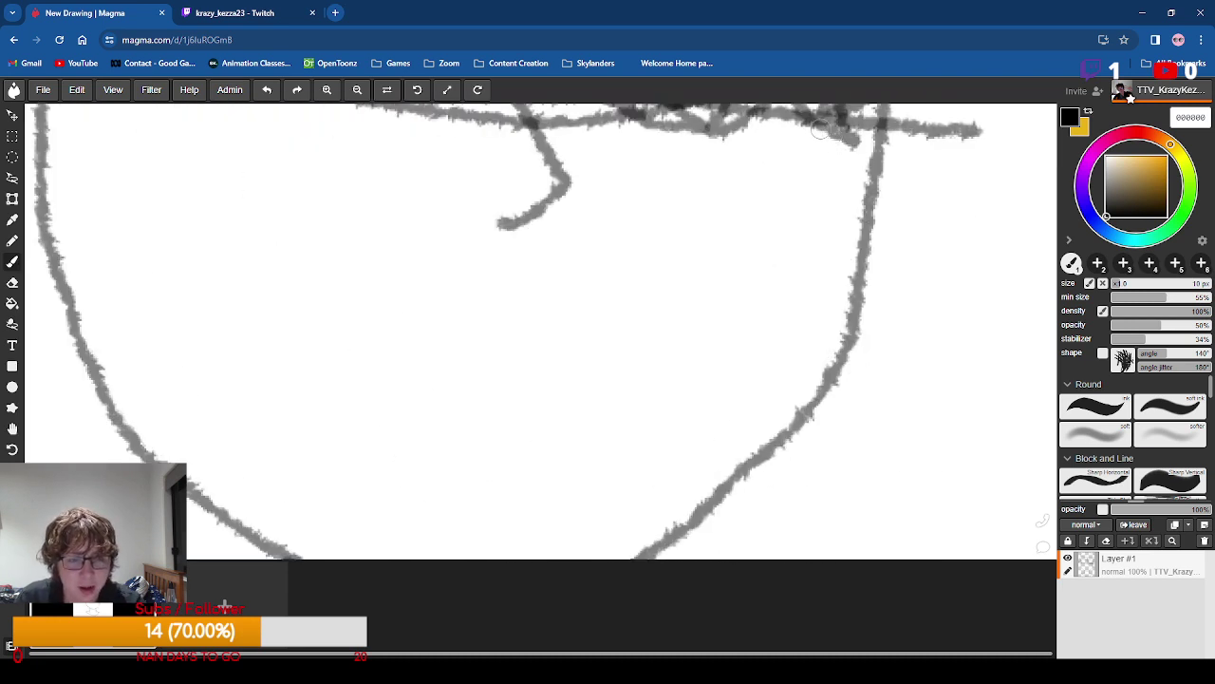
Sketch a jagged hair strand from below the right eye down the inside of the right jaw to its lower curve.
{"action": "mouse_move", "coordinate": [800, 119]}
{"action": "left_mouse_down"}
{"action": "mouse_move", "coordinate": [768, 221]}
{"action": "mouse_move", "coordinate": [808, 219]}
{"action": "mouse_move", "coordinate": [776, 307]}
{"action": "mouse_move", "coordinate": [795, 346]}
{"action": "mouse_move", "coordinate": [806, 306]}
{"action": "mouse_move", "coordinate": [797, 358]}
{"action": "mouse_move", "coordinate": [755, 421]}
{"action": "mouse_move", "coordinate": [812, 410]}
{"action": "mouse_move", "coordinate": [725, 472]}
{"action": "mouse_move", "coordinate": [720, 513]}
{"action": "mouse_move", "coordinate": [754, 491]}
{"action": "left_mouse_up"}
{"action": "scroll", "coordinate": [754, 491], "scroll_direction": "down", "scroll_amount": 2}
{"action": "scroll", "coordinate": [754, 490], "scroll_direction": "down", "scroll_amount": 3}
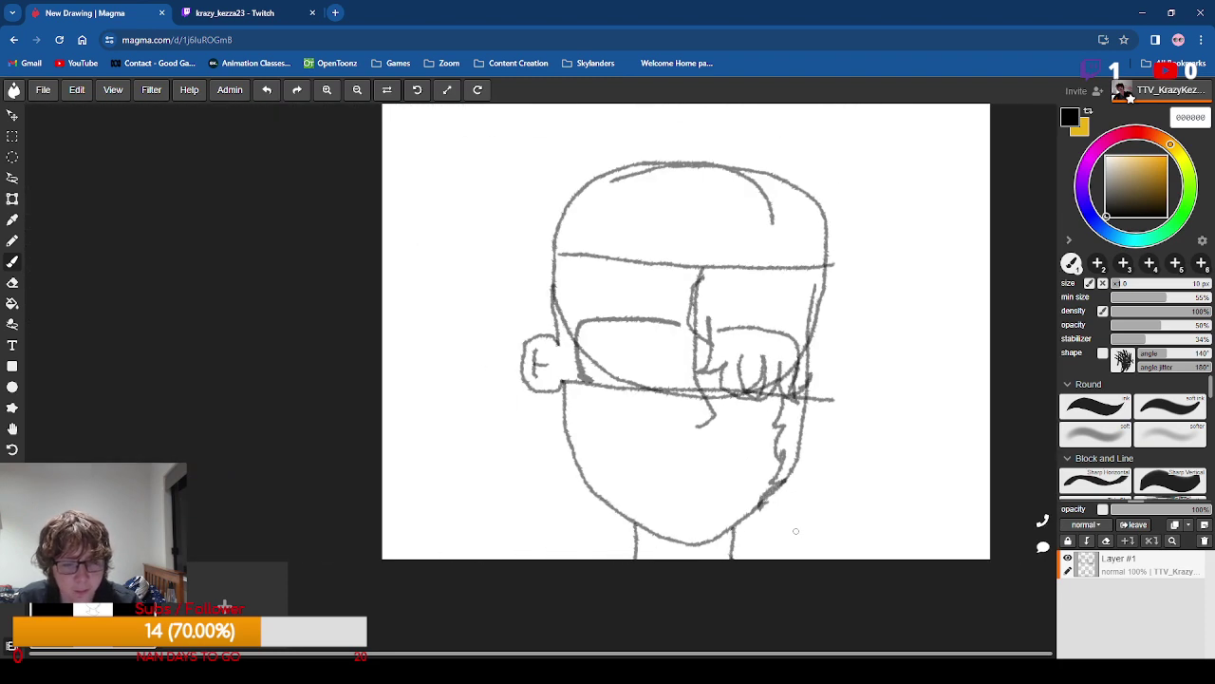
{"action": "scroll", "coordinate": [794, 532], "scroll_direction": "up", "scroll_amount": 3}
{"action": "scroll", "coordinate": [784, 529], "scroll_direction": "down", "scroll_amount": 4}
{"action": "scroll", "coordinate": [750, 527], "scroll_direction": "down", "scroll_amount": 4}
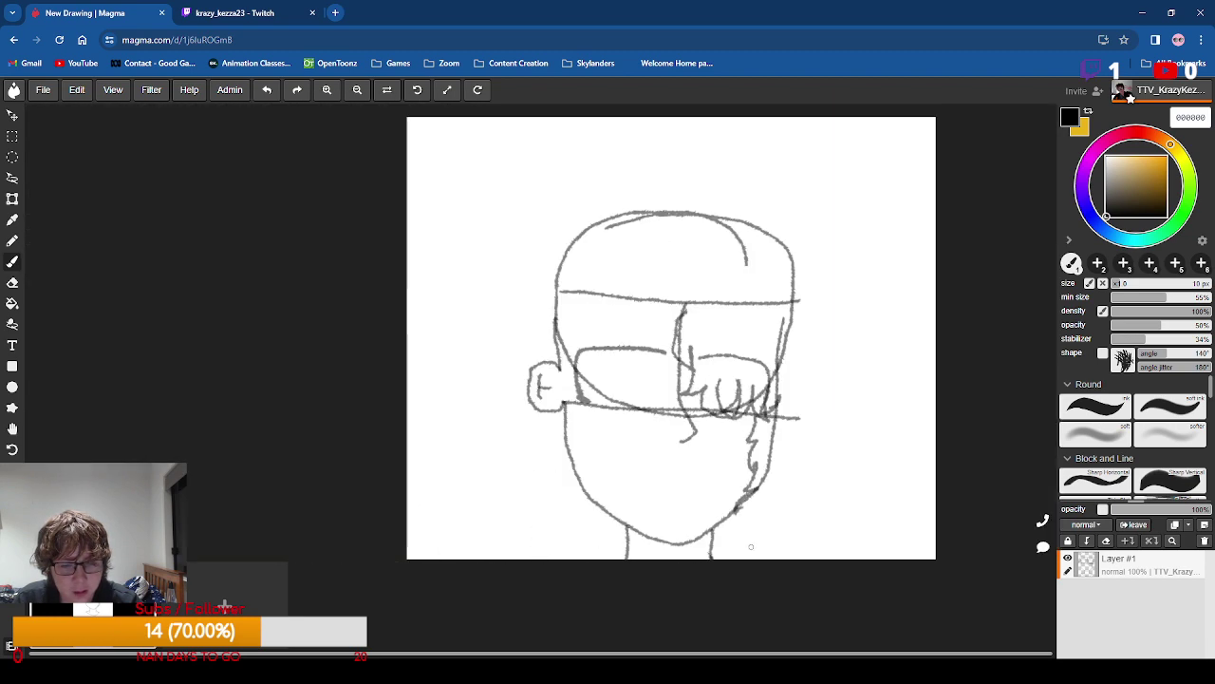
{"action": "scroll", "coordinate": [755, 555], "scroll_direction": "up", "scroll_amount": 3}
{"action": "scroll", "coordinate": [752, 556], "scroll_direction": "up", "scroll_amount": 2}
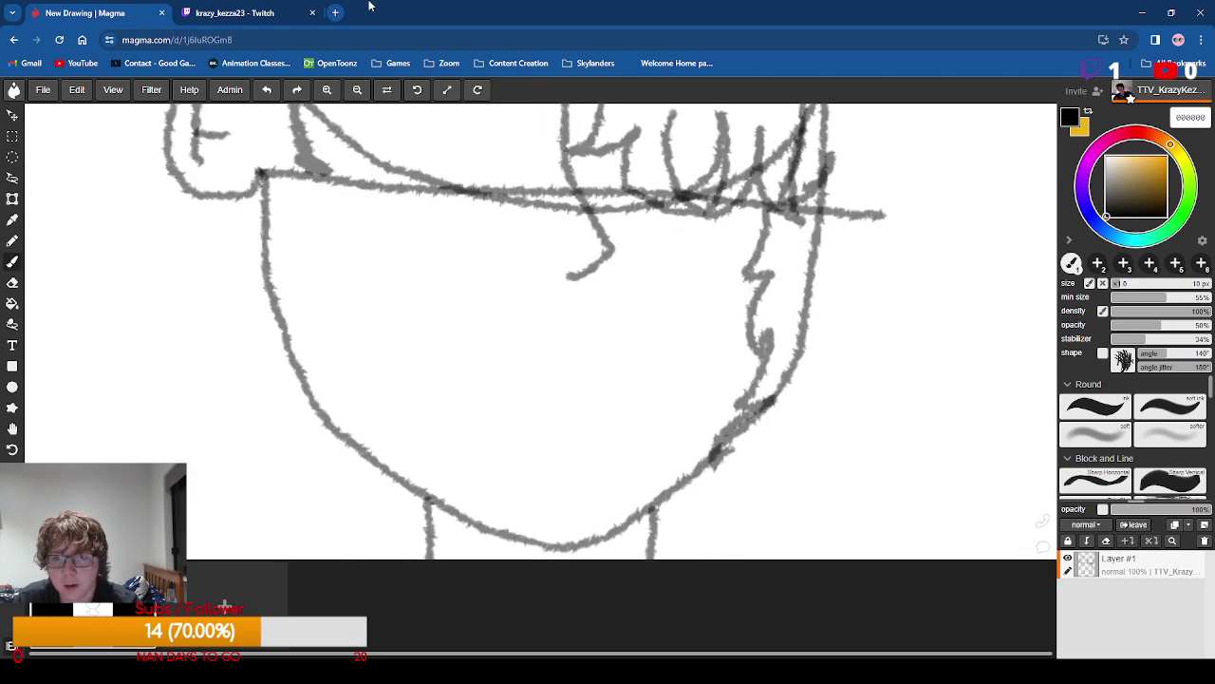
Check the Twitch channel, view the live Roblox stream on another channel, close that stream and return to the Magma drawing.
{"action": "left_click", "coordinate": [284, 8]}
{"action": "left_click", "coordinate": [134, 5]}
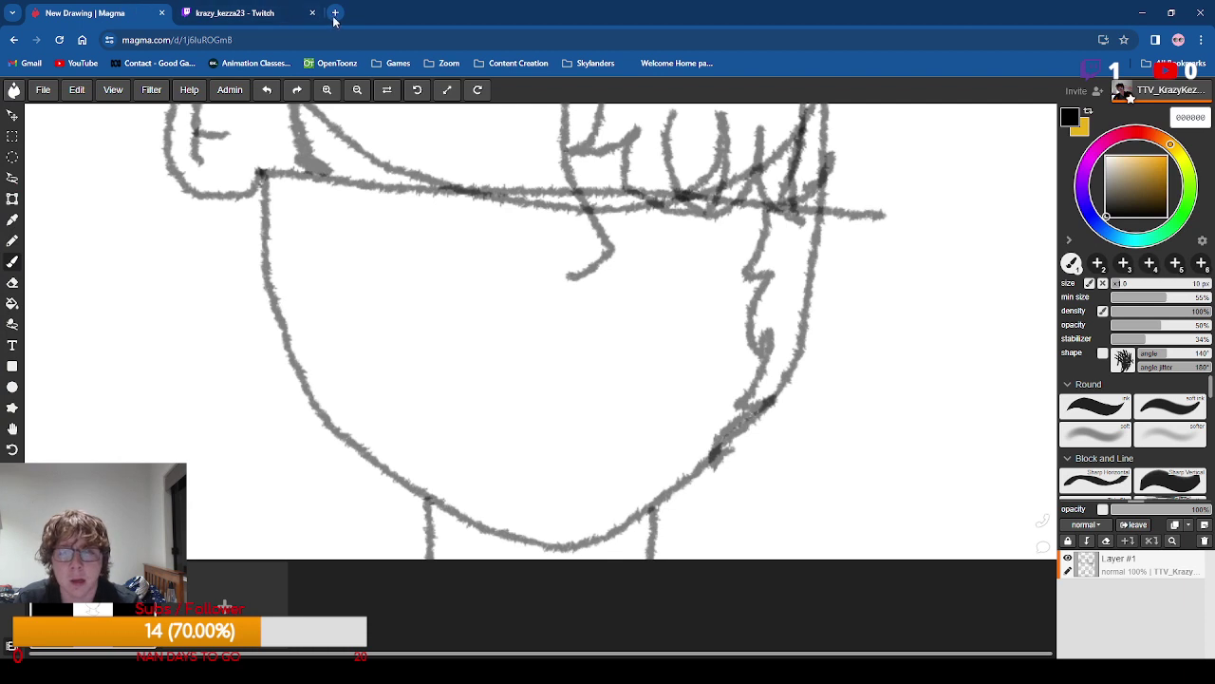
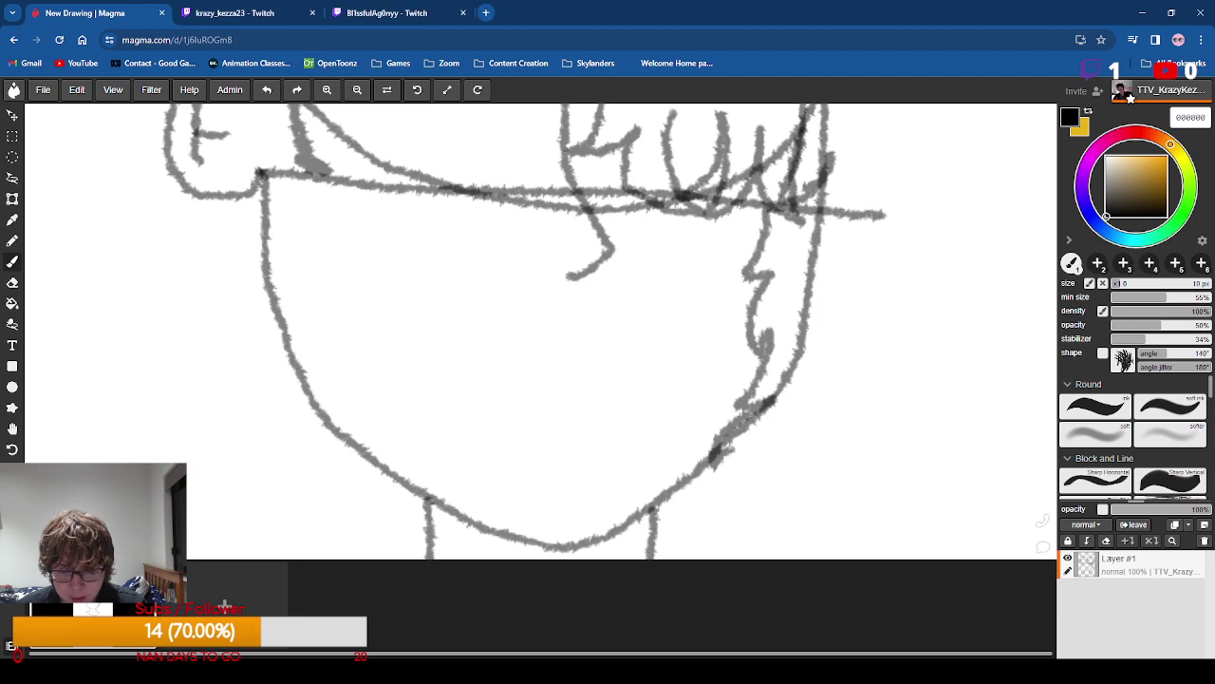
{"action": "left_click", "coordinate": [384, 11]}
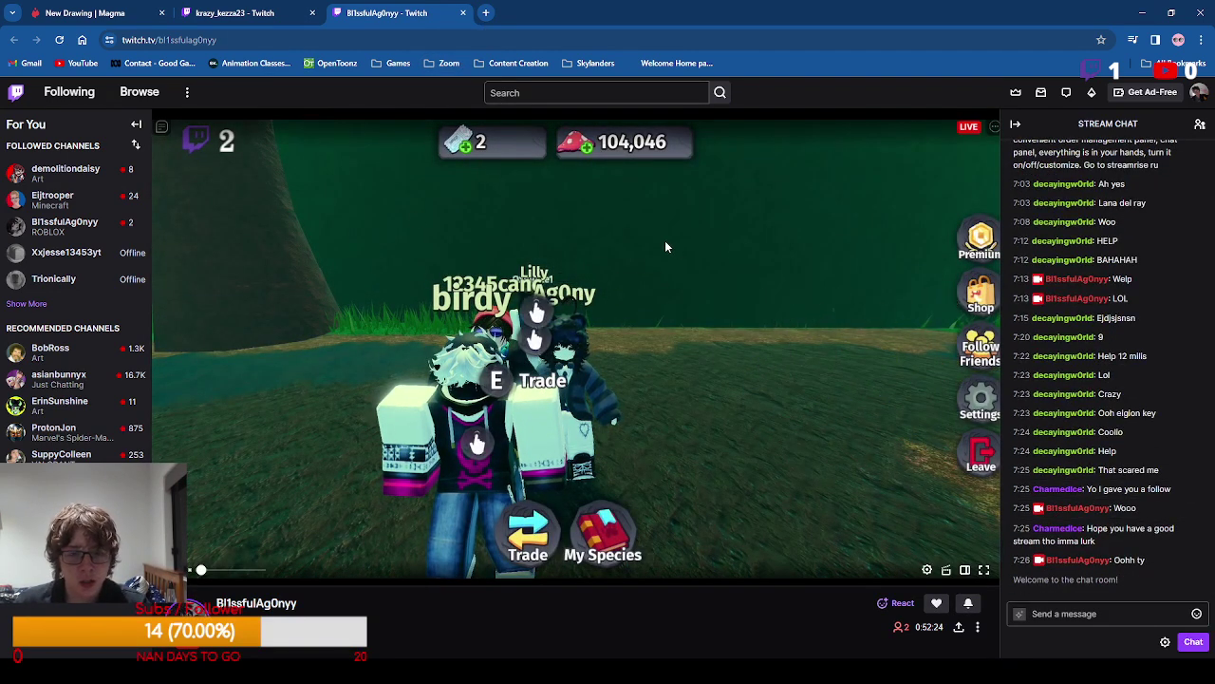
{"action": "left_click", "coordinate": [464, 13]}
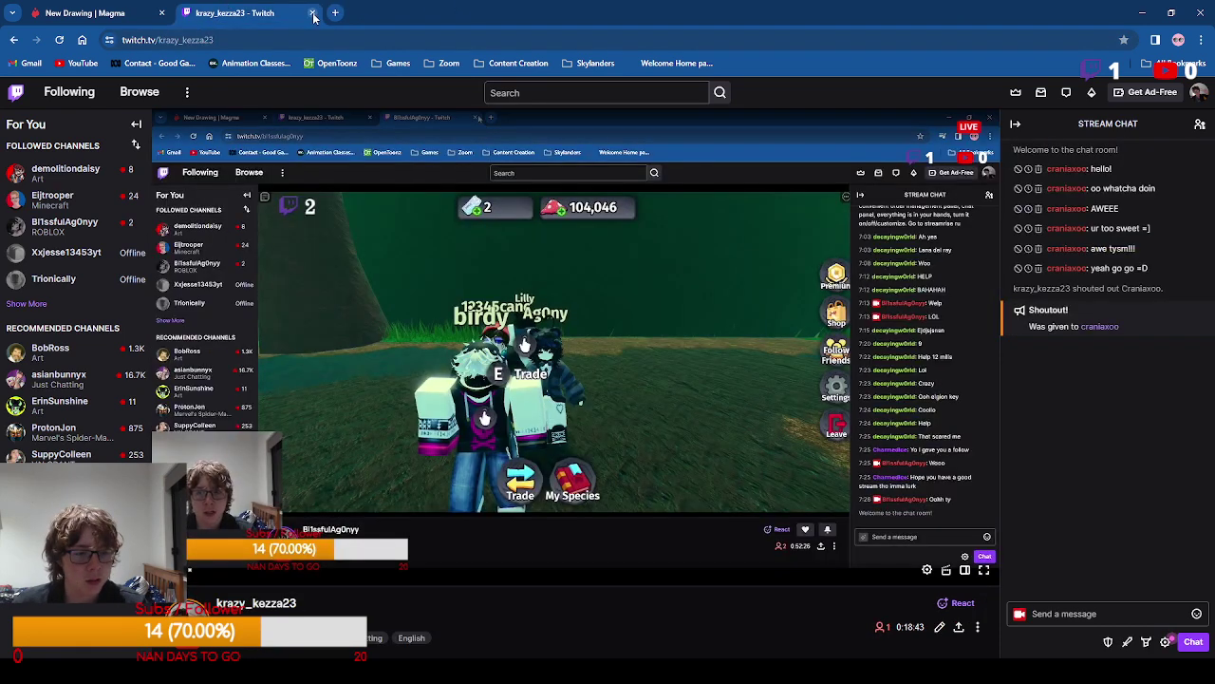
{"action": "key", "text": "ctrl+Tab"}
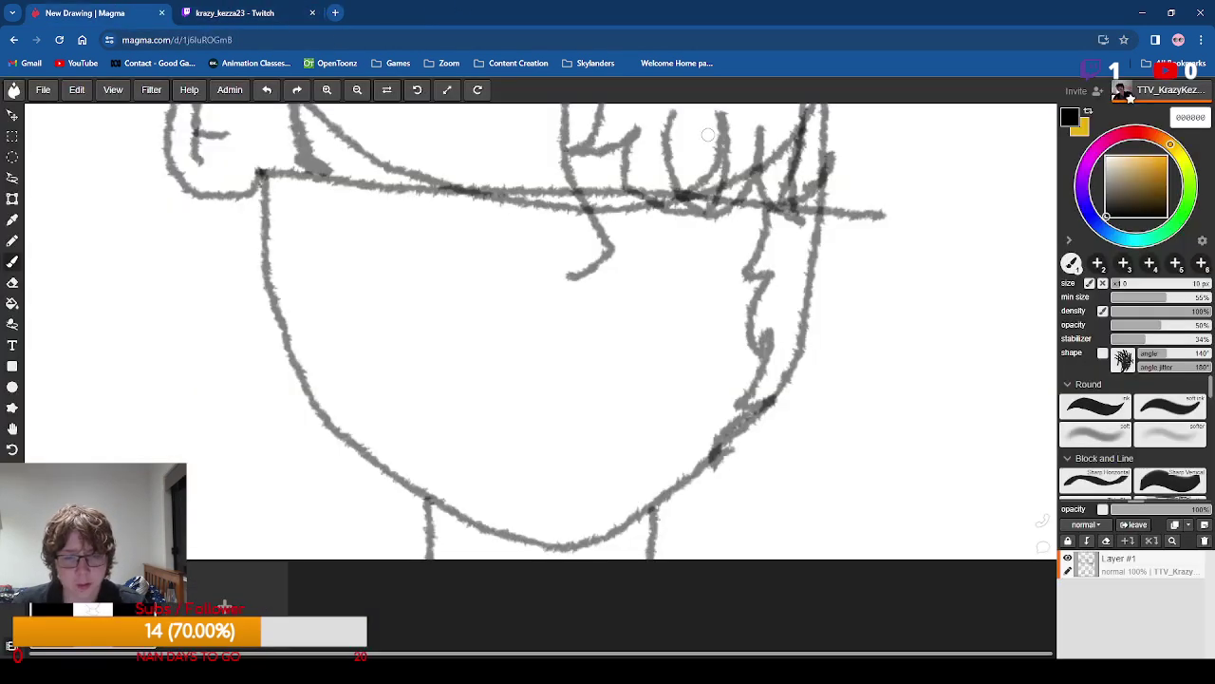
Extend the hair along the lower right jaw and down the neck, then back up beside the jaw with outward spikes.
{"action": "scroll", "coordinate": [700, 279], "scroll_direction": "down", "scroll_amount": 3}
{"action": "scroll", "coordinate": [787, 396], "scroll_direction": "up", "scroll_amount": 5}
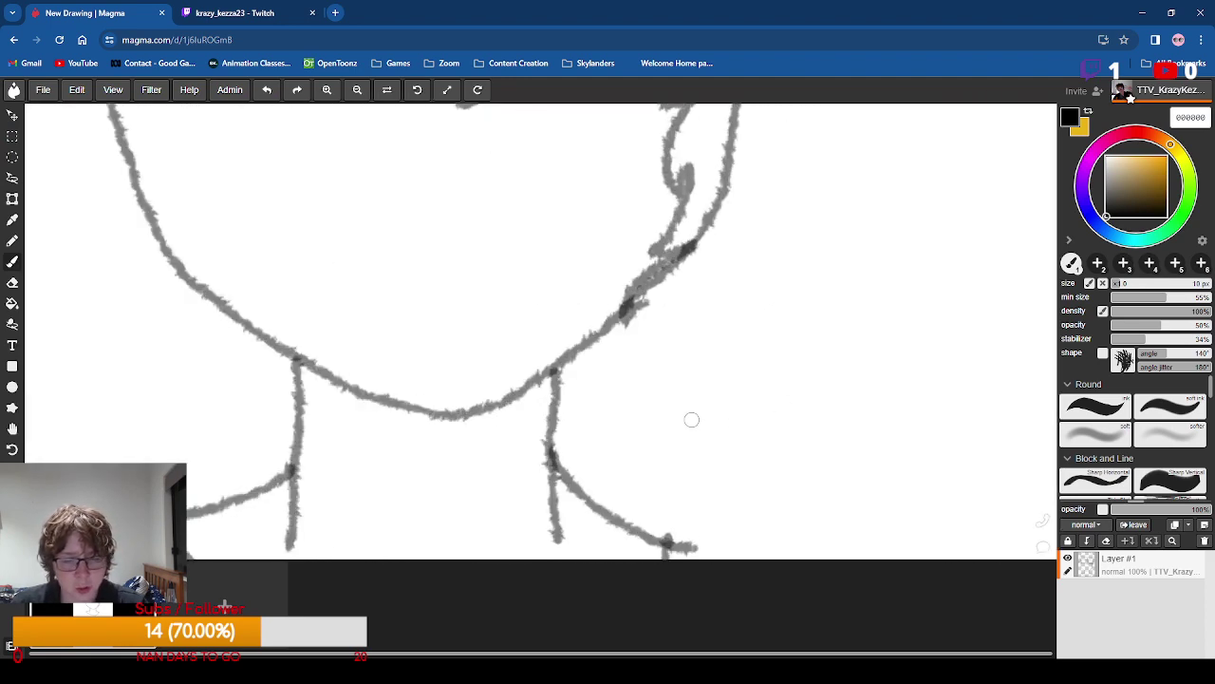
{"action": "scroll", "coordinate": [692, 420], "scroll_direction": "up", "scroll_amount": 2}
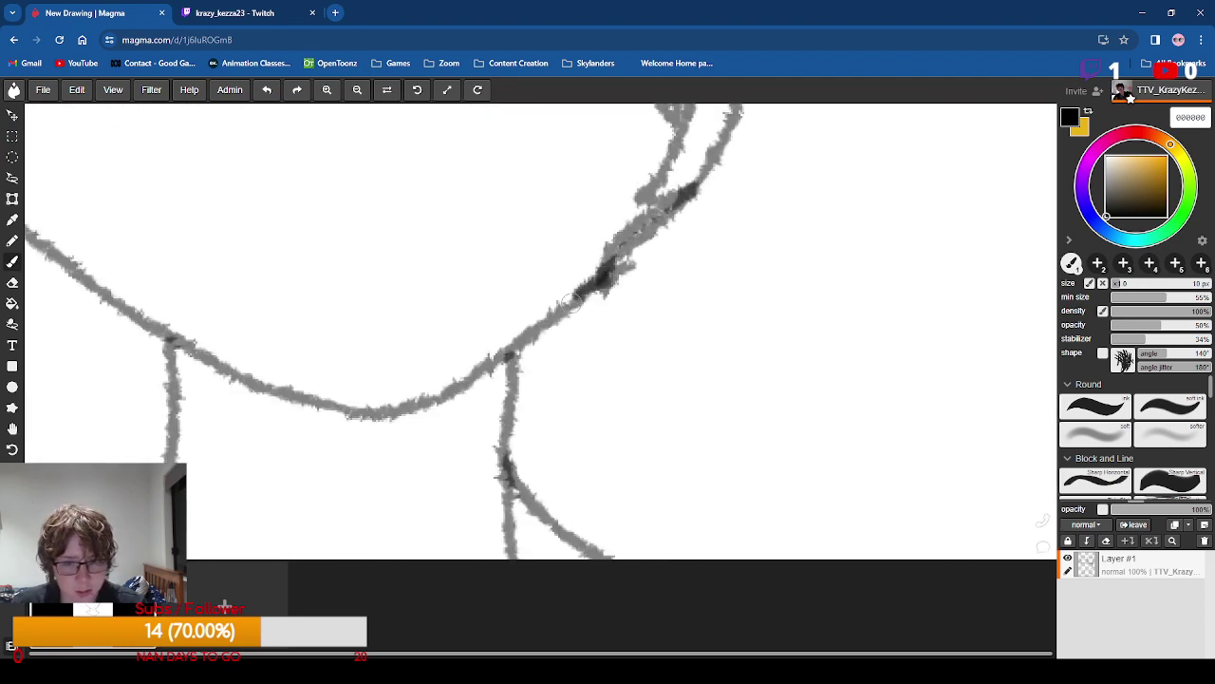
{"action": "mouse_move", "coordinate": [568, 302]}
{"action": "left_mouse_down"}
{"action": "mouse_move", "coordinate": [547, 342]}
{"action": "mouse_move", "coordinate": [560, 330]}
{"action": "mouse_move", "coordinate": [522, 336]}
{"action": "mouse_move", "coordinate": [505, 387]}
{"action": "mouse_move", "coordinate": [524, 469]}
{"action": "mouse_move", "coordinate": [584, 507]}
{"action": "mouse_move", "coordinate": [564, 475]}
{"action": "mouse_move", "coordinate": [574, 381]}
{"action": "mouse_move", "coordinate": [660, 398]}
{"action": "mouse_move", "coordinate": [647, 292]}
{"action": "mouse_move", "coordinate": [741, 333]}
{"action": "mouse_move", "coordinate": [691, 281]}
{"action": "mouse_move", "coordinate": [690, 246]}
{"action": "mouse_move", "coordinate": [691, 273]}
{"action": "mouse_move", "coordinate": [733, 264]}
{"action": "mouse_move", "coordinate": [756, 202]}
{"action": "left_mouse_up"}
{"action": "scroll", "coordinate": [778, 194], "scroll_direction": "down", "scroll_amount": 5}
{"action": "scroll", "coordinate": [797, 182], "scroll_direction": "up", "scroll_amount": 5}
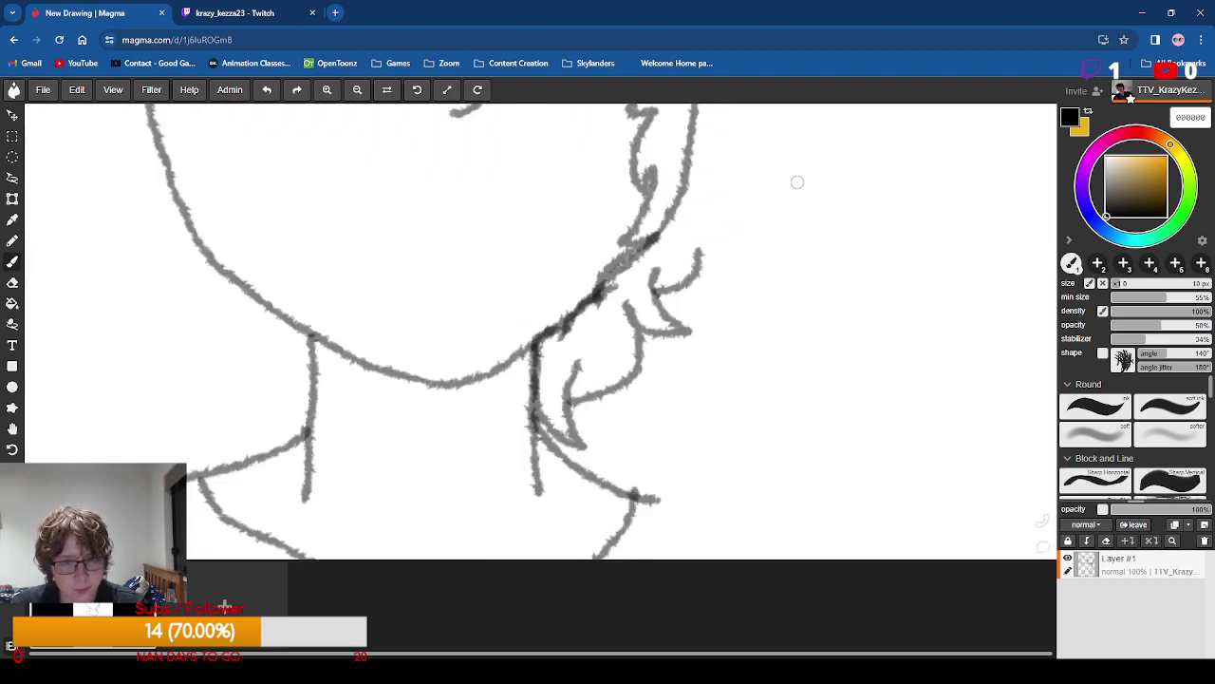
Continue the spiky outer hair edge upward beside the right cheek to about eye level.
{"action": "scroll", "coordinate": [798, 182], "scroll_direction": "up", "scroll_amount": 1}
{"action": "mouse_move", "coordinate": [674, 286]}
{"action": "left_mouse_down"}
{"action": "mouse_move", "coordinate": [709, 217]}
{"action": "mouse_move", "coordinate": [768, 257]}
{"action": "mouse_move", "coordinate": [747, 220]}
{"action": "mouse_move", "coordinate": [740, 150]}
{"action": "left_mouse_up"}
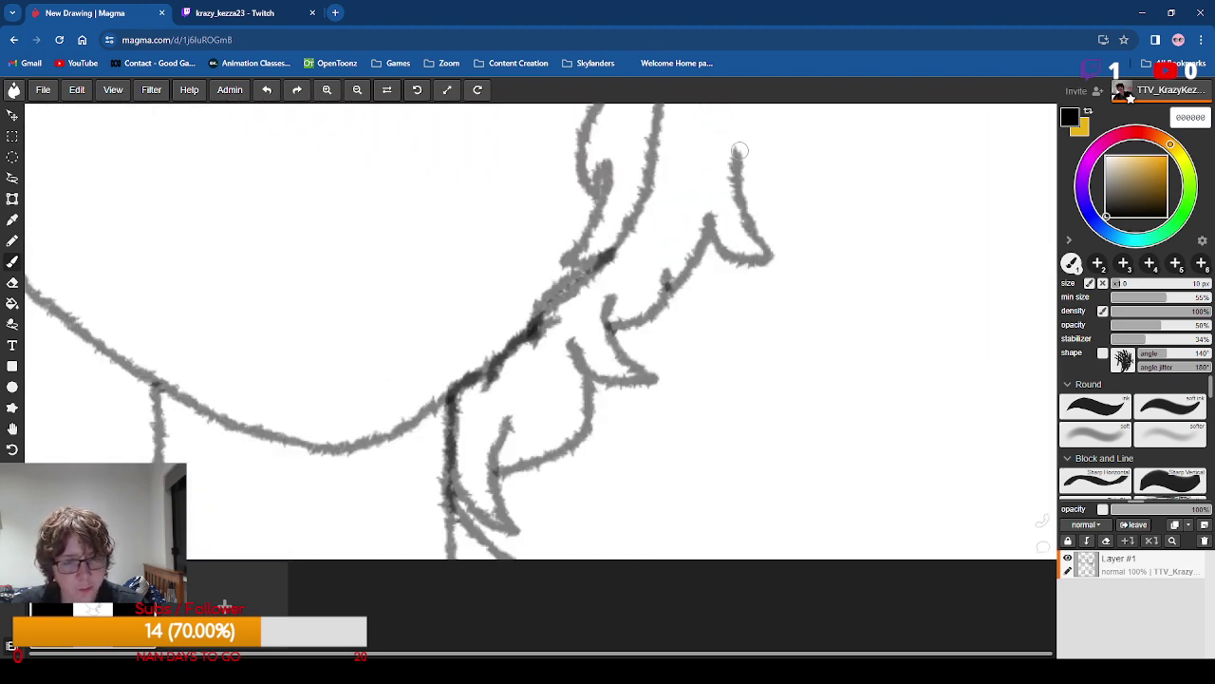
{"action": "scroll", "coordinate": [740, 147], "scroll_direction": "down", "scroll_amount": 4}
{"action": "scroll", "coordinate": [762, 135], "scroll_direction": "up", "scroll_amount": 4}
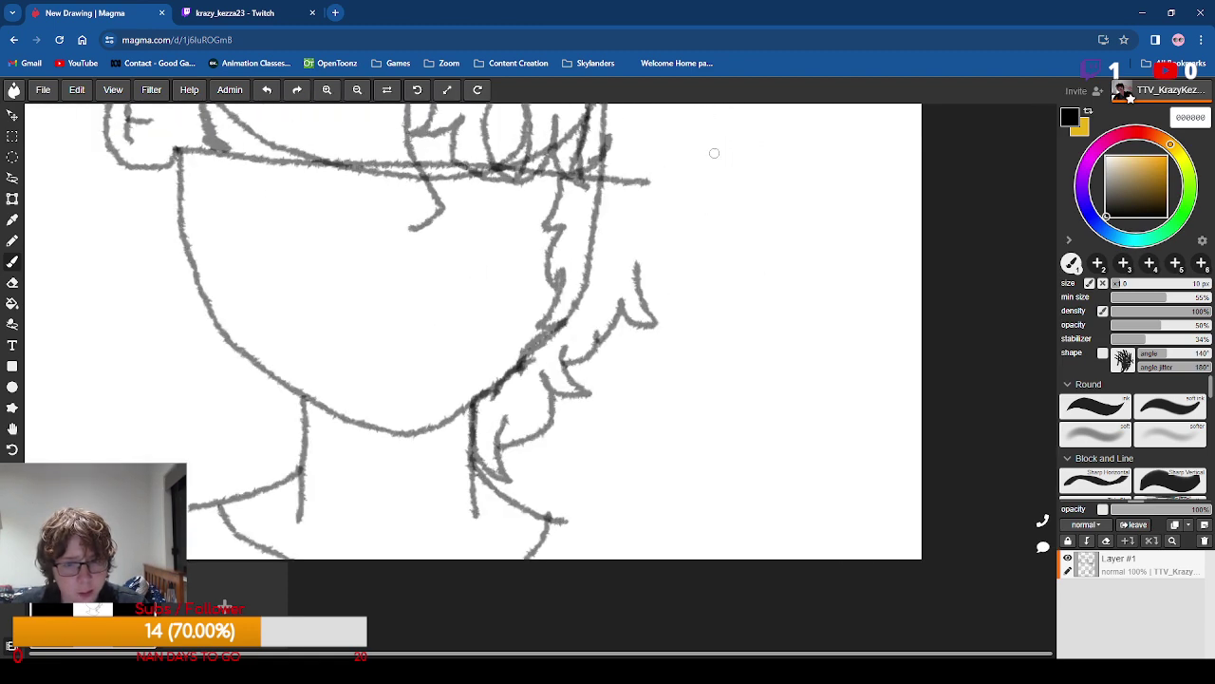
{"action": "scroll", "coordinate": [714, 152], "scroll_direction": "up", "scroll_amount": 1}
{"action": "mouse_move", "coordinate": [608, 363]}
{"action": "left_mouse_down"}
{"action": "mouse_move", "coordinate": [680, 237]}
{"action": "mouse_move", "coordinate": [647, 169]}
{"action": "mouse_move", "coordinate": [718, 170]}
{"action": "mouse_move", "coordinate": [658, 117]}
{"action": "left_mouse_up"}
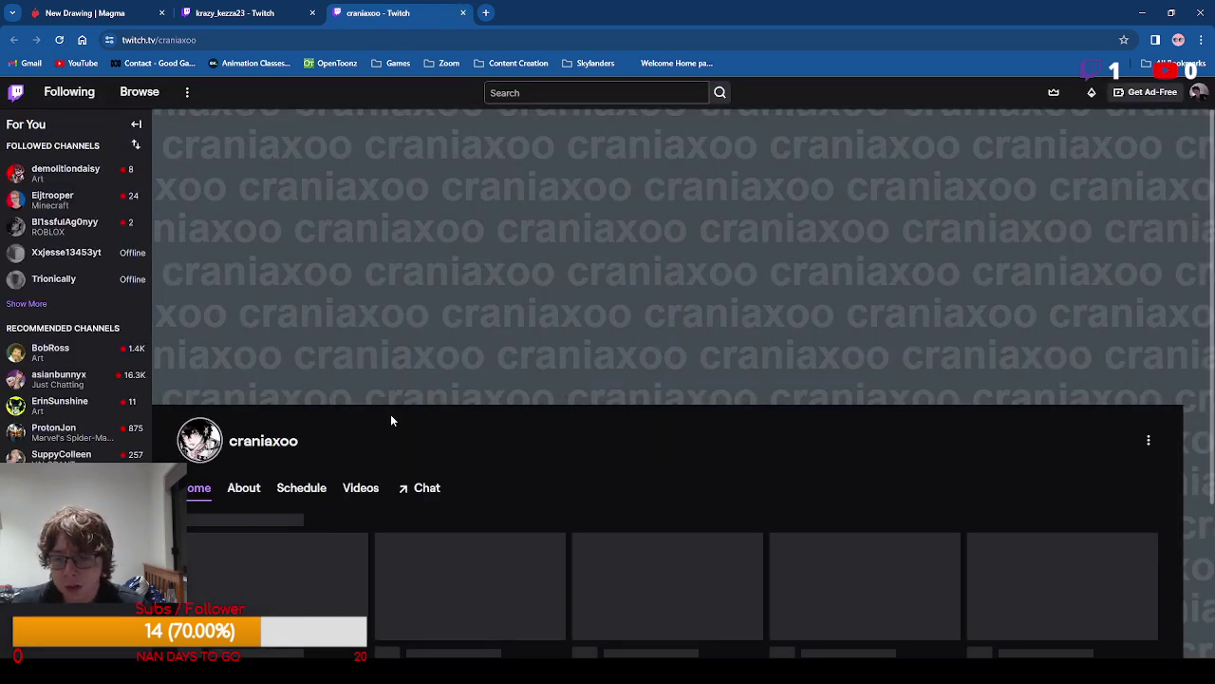
Examine the chatter's Twitch channel page and recent broadcasts, pause the preview video, close the page and return to Magma.
{"action": "scroll", "coordinate": [391, 421], "scroll_direction": "down", "scroll_amount": 2}
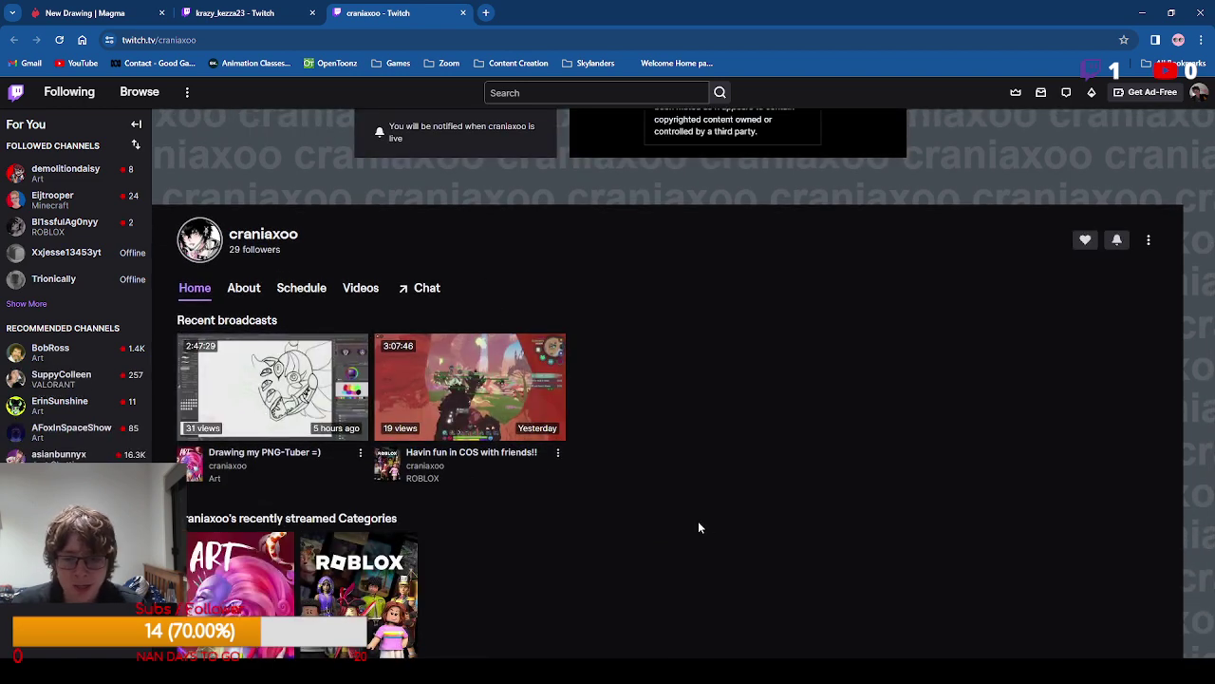
{"action": "scroll", "coordinate": [688, 513], "scroll_direction": "up", "scroll_amount": 2}
{"action": "scroll", "coordinate": [681, 509], "scroll_direction": "up", "scroll_amount": 1}
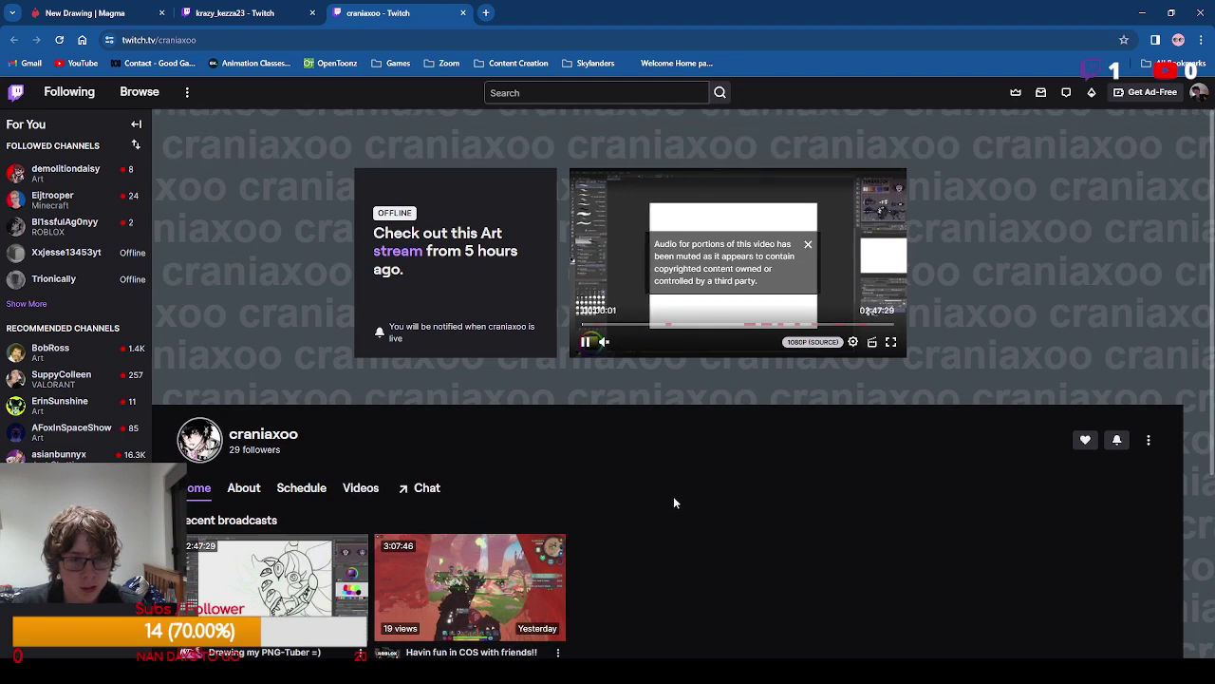
{"action": "left_click", "coordinate": [586, 341]}
{"action": "scroll", "coordinate": [627, 439], "scroll_direction": "down", "scroll_amount": 3}
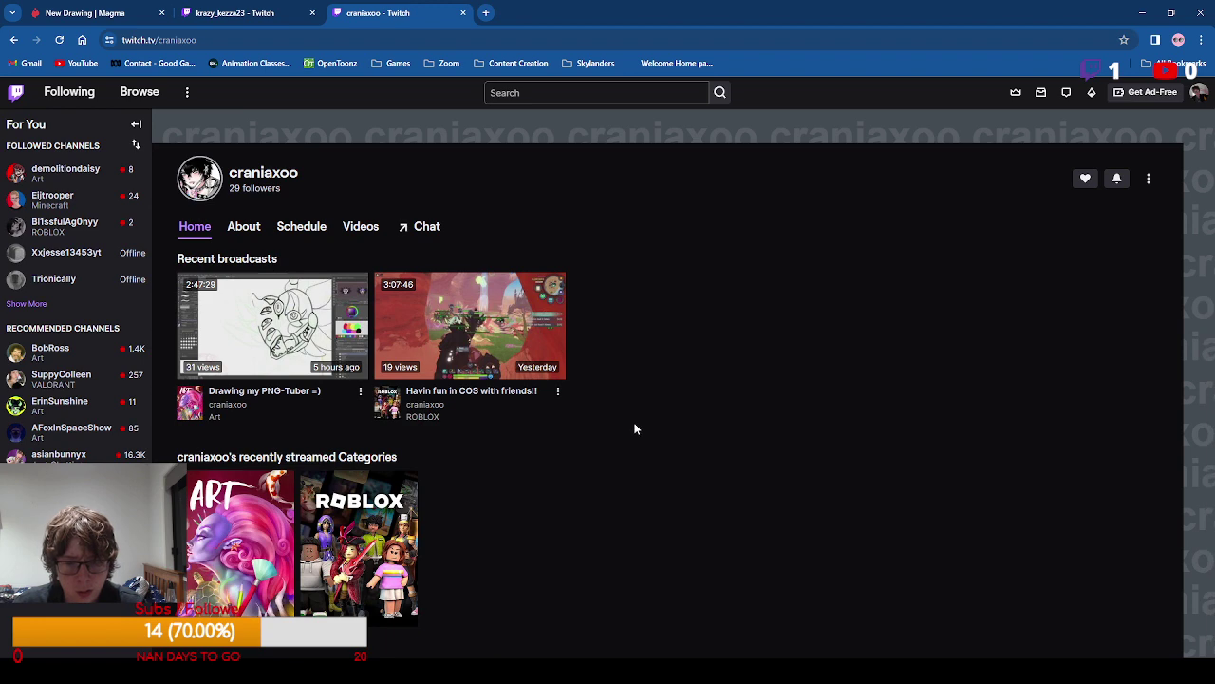
{"action": "scroll", "coordinate": [646, 426], "scroll_direction": "up", "scroll_amount": 3}
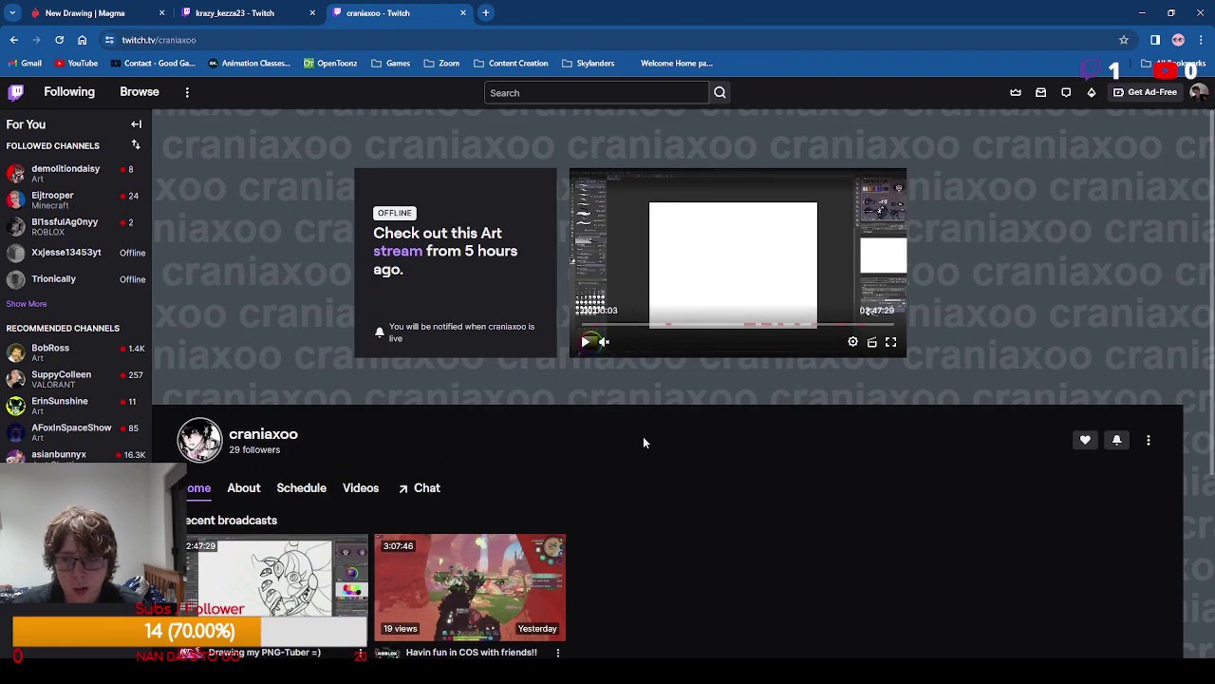
{"action": "left_click", "coordinate": [586, 344]}
{"action": "left_click", "coordinate": [587, 343]}
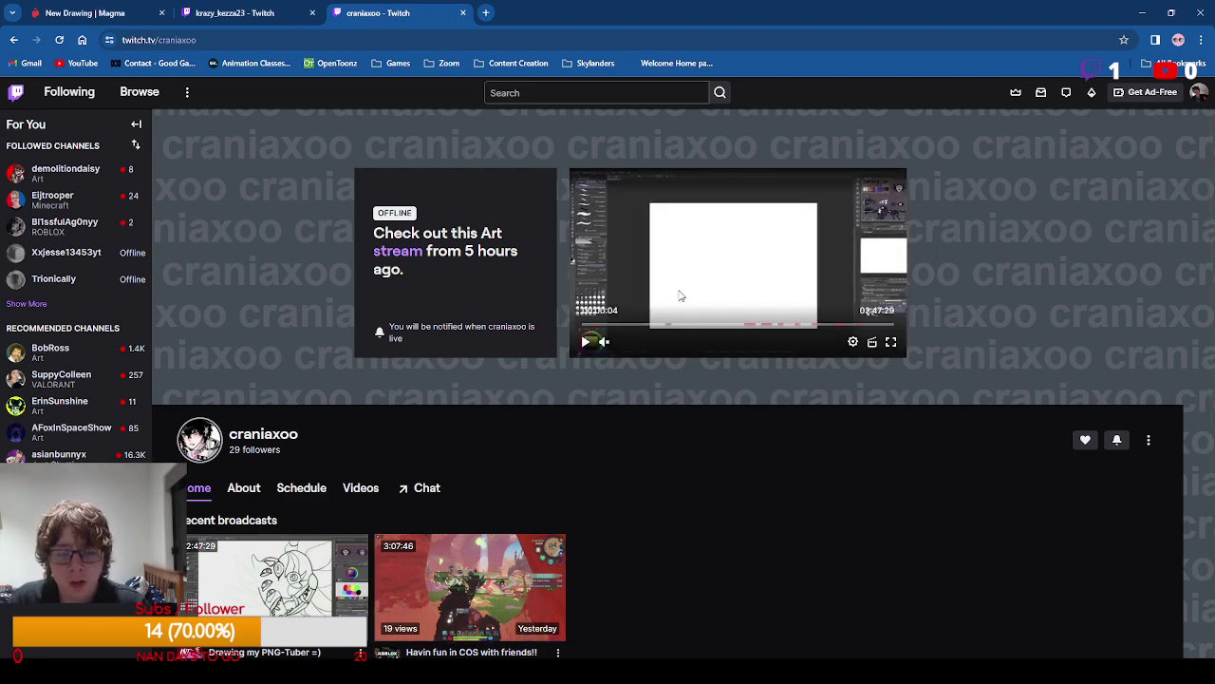
{"action": "scroll", "coordinate": [866, 552], "scroll_direction": "down", "scroll_amount": 3}
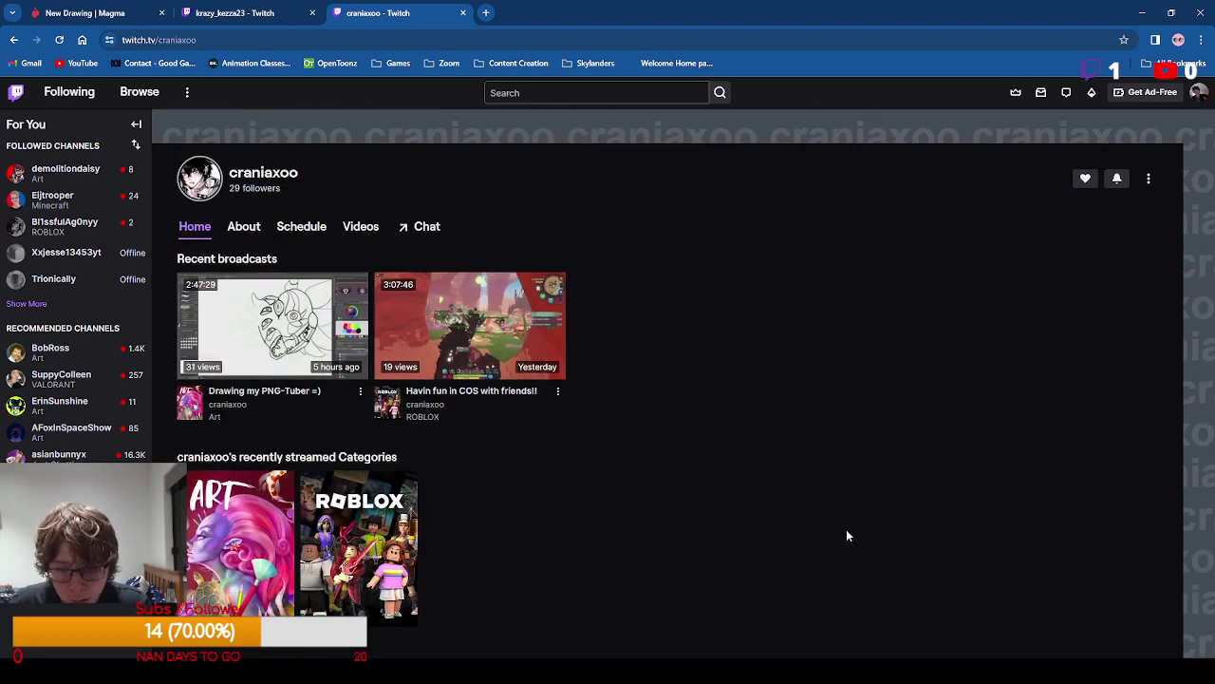
{"action": "scroll", "coordinate": [845, 535], "scroll_direction": "up", "scroll_amount": 3}
{"action": "key", "text": "ctrl+w"}
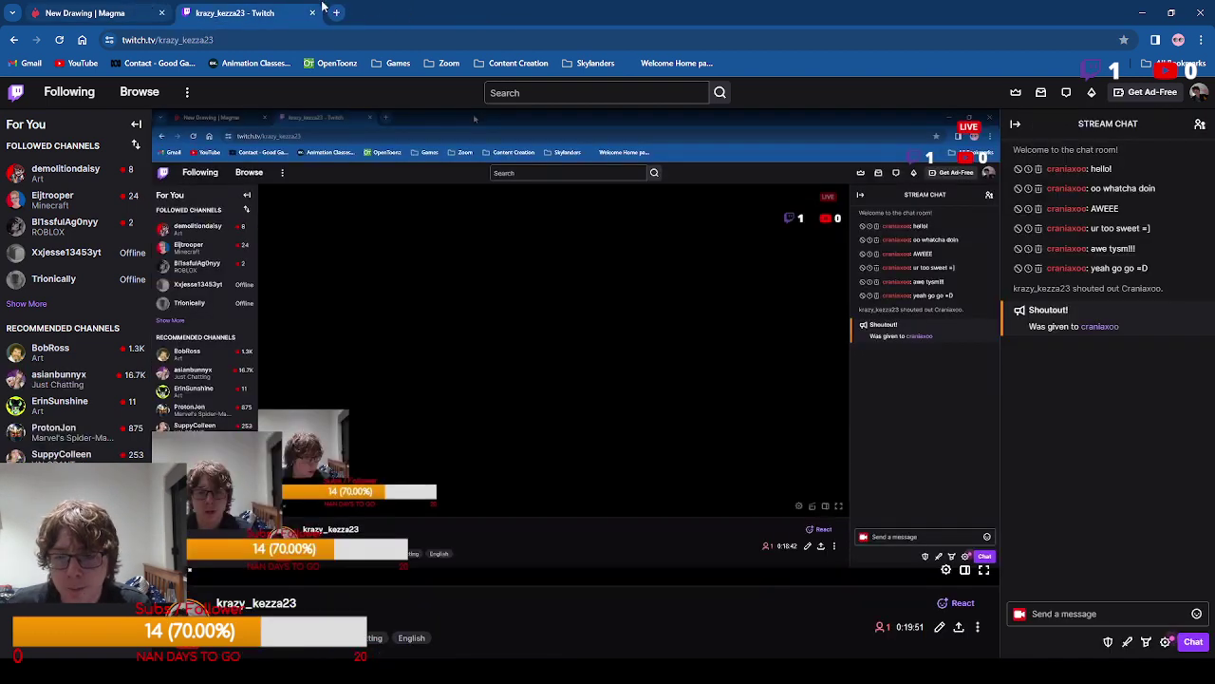
{"action": "left_click", "coordinate": [133, 13]}
Erase the extra curve inside the top of the head and the rounded skull outline above the forehead line.
{"action": "scroll", "coordinate": [527, 418], "scroll_direction": "up", "scroll_amount": 1}
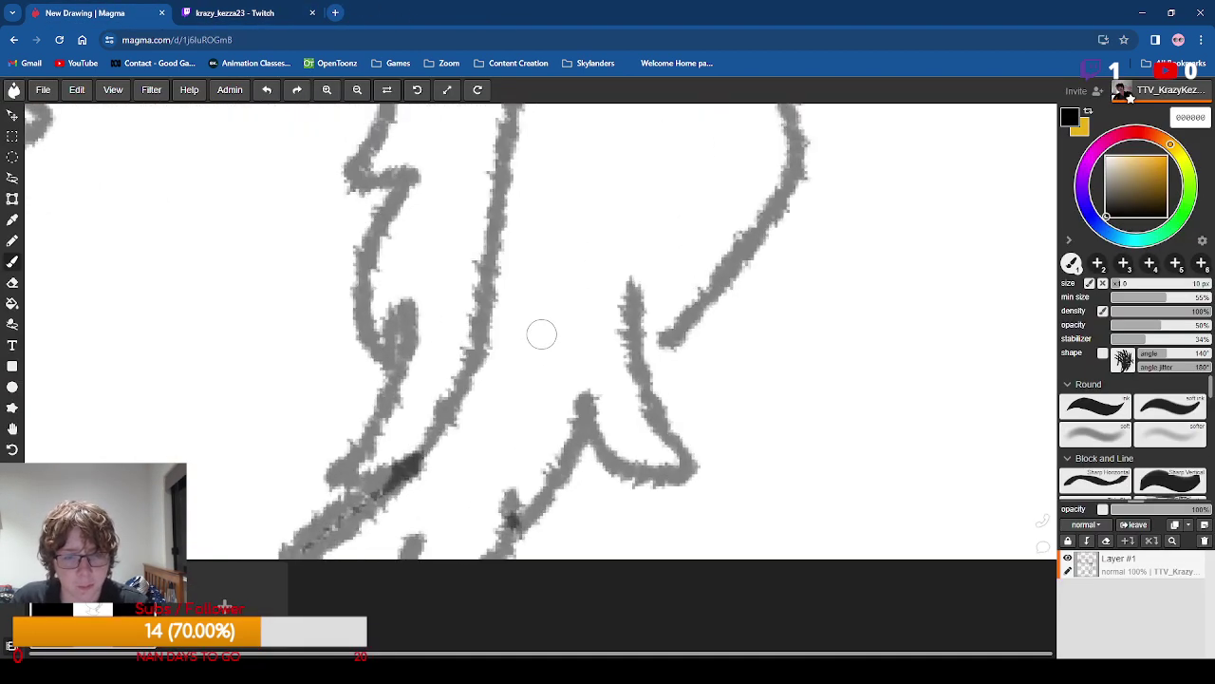
{"action": "scroll", "coordinate": [542, 333], "scroll_direction": "down", "scroll_amount": 5}
{"action": "scroll", "coordinate": [503, 285], "scroll_direction": "down", "scroll_amount": 2}
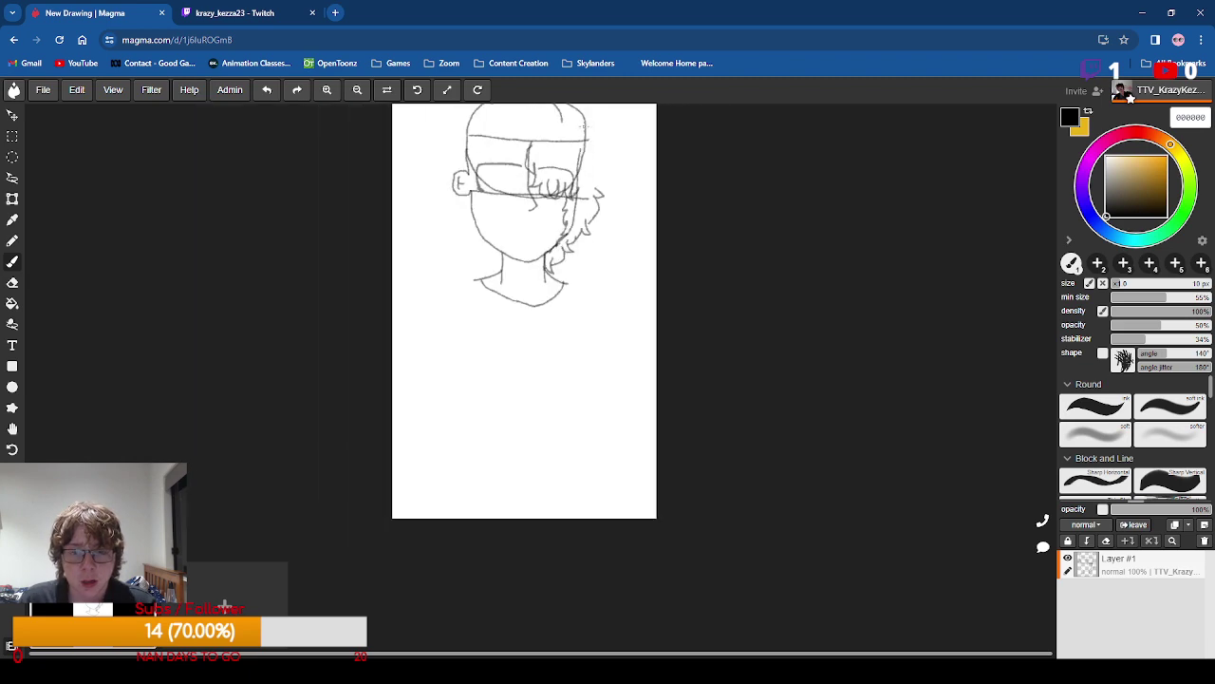
{"action": "scroll", "coordinate": [503, 285], "scroll_direction": "up", "scroll_amount": 1}
{"action": "scroll", "coordinate": [570, 190], "scroll_direction": "up", "scroll_amount": 4}
{"action": "scroll", "coordinate": [503, 285], "scroll_direction": "down", "scroll_amount": 4}
{"action": "scroll", "coordinate": [484, 107], "scroll_direction": "down", "scroll_amount": 1}
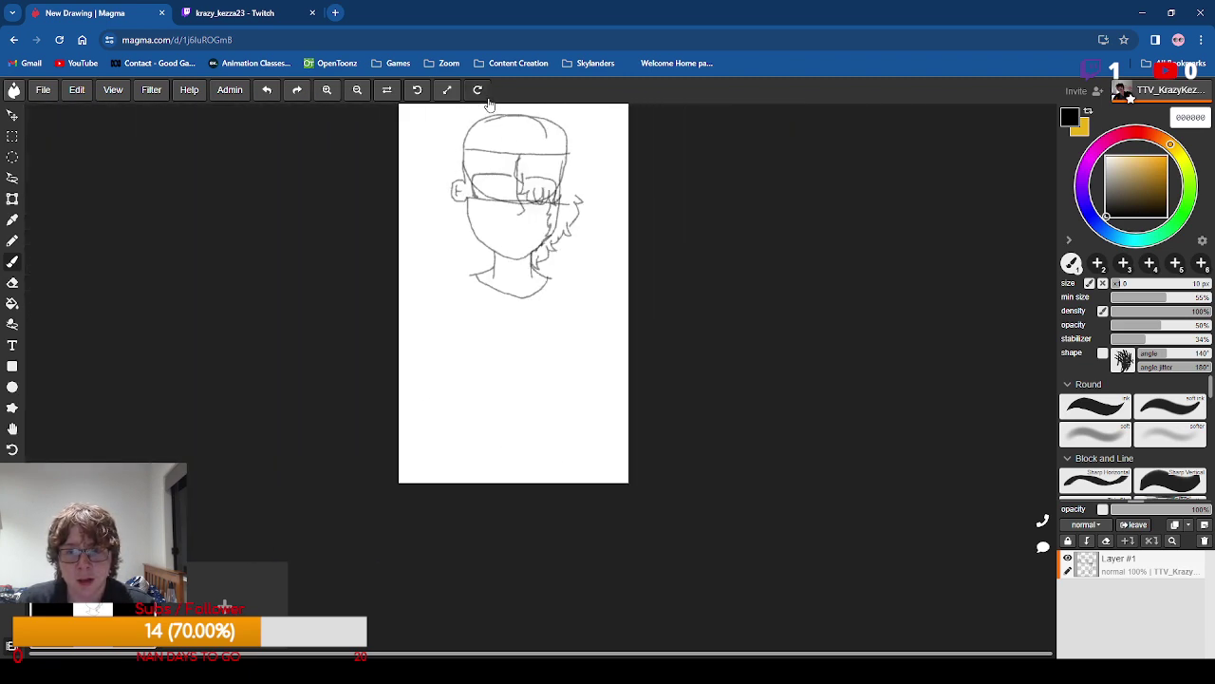
{"action": "scroll", "coordinate": [485, 107], "scroll_direction": "up", "scroll_amount": 5}
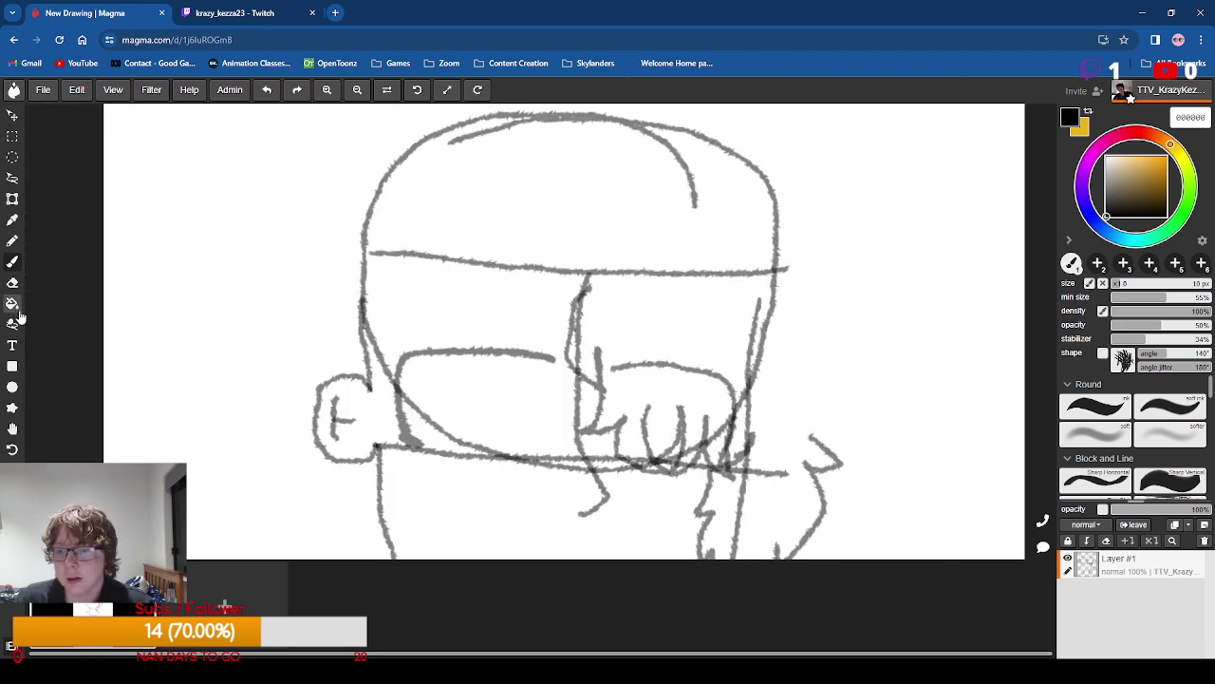
{"action": "left_click", "coordinate": [13, 282]}
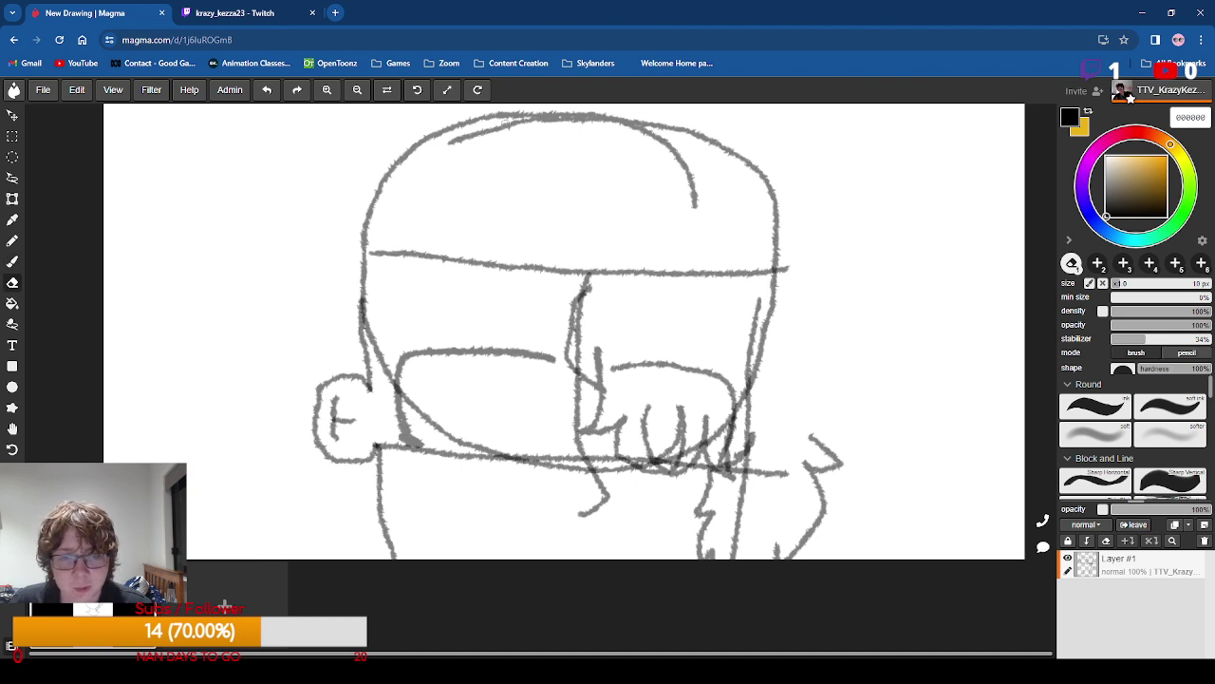
{"action": "mouse_move", "coordinate": [450, 140]}
{"action": "left_mouse_down"}
{"action": "mouse_move", "coordinate": [551, 118]}
{"action": "mouse_move", "coordinate": [633, 127]}
{"action": "mouse_move", "coordinate": [674, 150]}
{"action": "mouse_move", "coordinate": [693, 195]}
{"action": "mouse_move", "coordinate": [677, 161]}
{"action": "mouse_move", "coordinate": [686, 217]}
{"action": "mouse_move", "coordinate": [676, 166]}
{"action": "mouse_move", "coordinate": [707, 170]}
{"action": "mouse_move", "coordinate": [681, 192]}
{"action": "mouse_move", "coordinate": [687, 175]}
{"action": "mouse_move", "coordinate": [708, 180]}
{"action": "mouse_move", "coordinate": [674, 162]}
{"action": "mouse_move", "coordinate": [674, 209]}
{"action": "mouse_move", "coordinate": [705, 233]}
{"action": "mouse_move", "coordinate": [655, 144]}
{"action": "mouse_move", "coordinate": [688, 153]}
{"action": "mouse_move", "coordinate": [492, 130]}
{"action": "mouse_move", "coordinate": [452, 146]}
{"action": "mouse_move", "coordinate": [491, 128]}
{"action": "mouse_move", "coordinate": [574, 181]}
{"action": "left_mouse_up"}
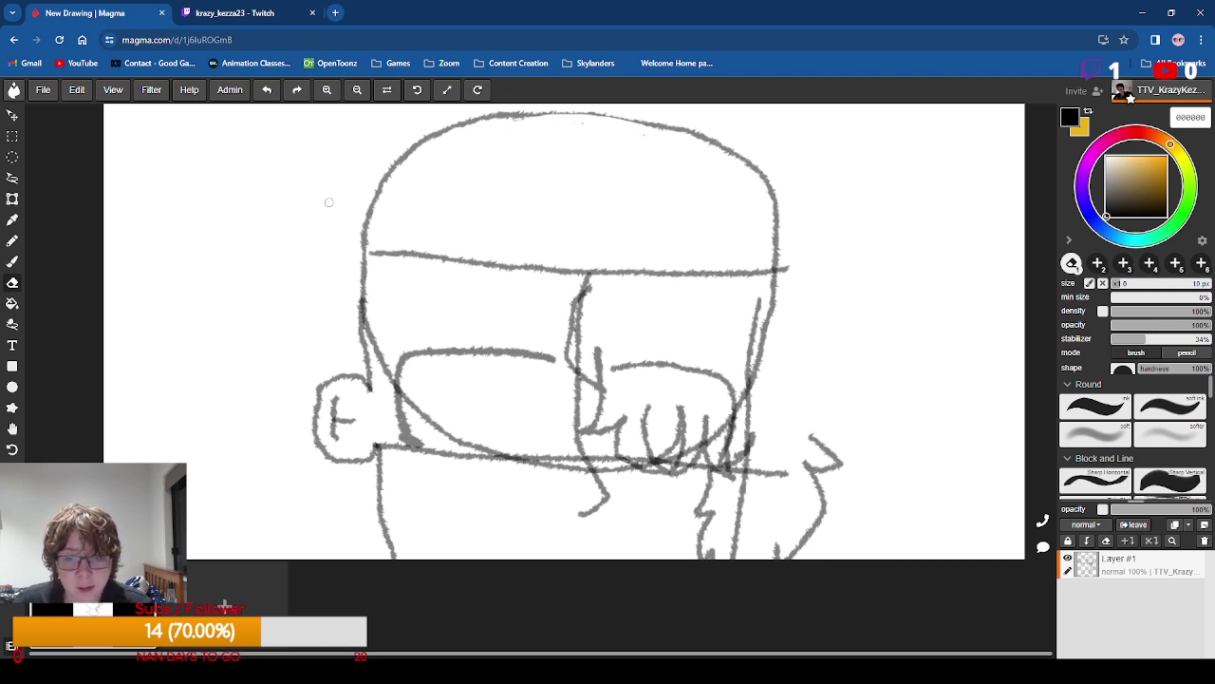
{"action": "mouse_move", "coordinate": [364, 226]}
{"action": "left_mouse_down"}
{"action": "mouse_move", "coordinate": [393, 167]}
{"action": "mouse_move", "coordinate": [470, 126]}
{"action": "mouse_move", "coordinate": [397, 131]}
{"action": "mouse_move", "coordinate": [363, 173]}
{"action": "mouse_move", "coordinate": [429, 149]}
{"action": "mouse_move", "coordinate": [390, 164]}
{"action": "mouse_move", "coordinate": [416, 138]}
{"action": "mouse_move", "coordinate": [393, 152]}
{"action": "mouse_move", "coordinate": [517, 120]}
{"action": "mouse_move", "coordinate": [488, 117]}
{"action": "mouse_move", "coordinate": [583, 120]}
{"action": "mouse_move", "coordinate": [491, 118]}
{"action": "mouse_move", "coordinate": [588, 107]}
{"action": "mouse_move", "coordinate": [615, 114]}
{"action": "mouse_move", "coordinate": [564, 116]}
{"action": "mouse_move", "coordinate": [693, 131]}
{"action": "mouse_move", "coordinate": [646, 130]}
{"action": "mouse_move", "coordinate": [689, 131]}
{"action": "mouse_move", "coordinate": [664, 119]}
{"action": "mouse_move", "coordinate": [653, 134]}
{"action": "mouse_move", "coordinate": [708, 125]}
{"action": "mouse_move", "coordinate": [697, 143]}
{"action": "mouse_move", "coordinate": [730, 133]}
{"action": "mouse_move", "coordinate": [688, 147]}
{"action": "mouse_move", "coordinate": [702, 125]}
{"action": "mouse_move", "coordinate": [709, 164]}
{"action": "mouse_move", "coordinate": [740, 141]}
{"action": "mouse_move", "coordinate": [742, 173]}
{"action": "mouse_move", "coordinate": [718, 181]}
{"action": "mouse_move", "coordinate": [738, 170]}
{"action": "mouse_move", "coordinate": [757, 180]}
{"action": "mouse_move", "coordinate": [741, 190]}
{"action": "mouse_move", "coordinate": [785, 191]}
{"action": "mouse_move", "coordinate": [775, 210]}
{"action": "mouse_move", "coordinate": [761, 173]}
{"action": "left_mouse_up"}
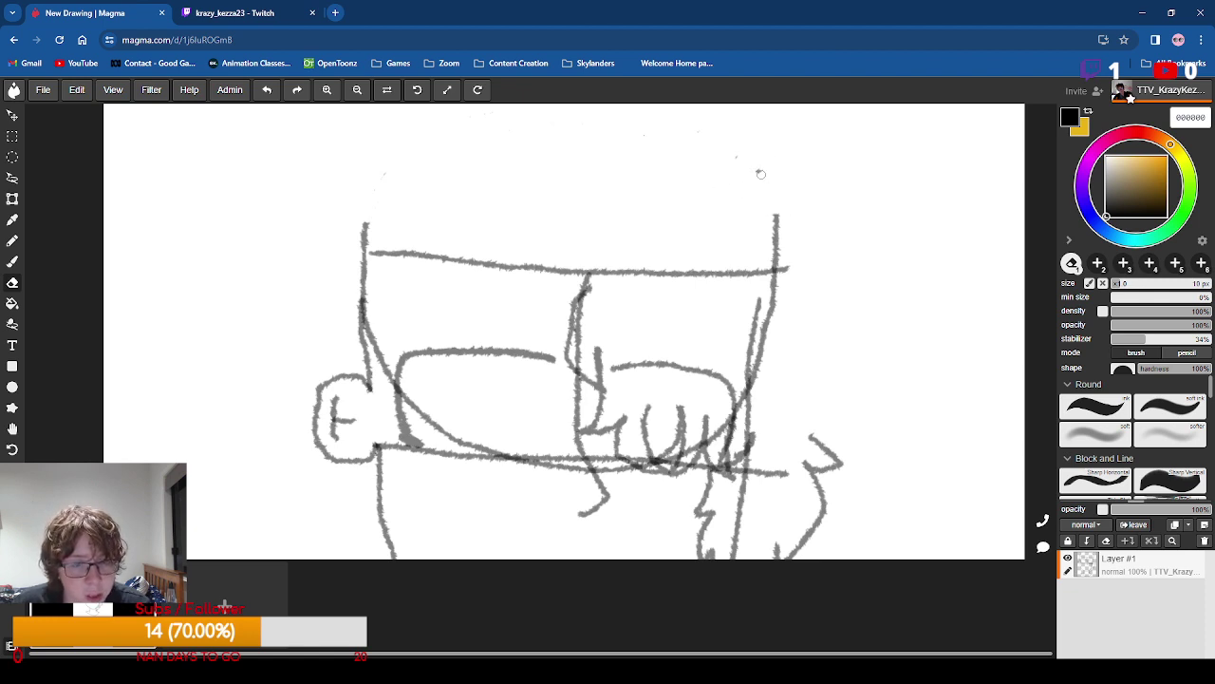
Switch from the eraser back to the brush for redrawing the top of the head.
{"action": "left_click", "coordinate": [12, 263]}
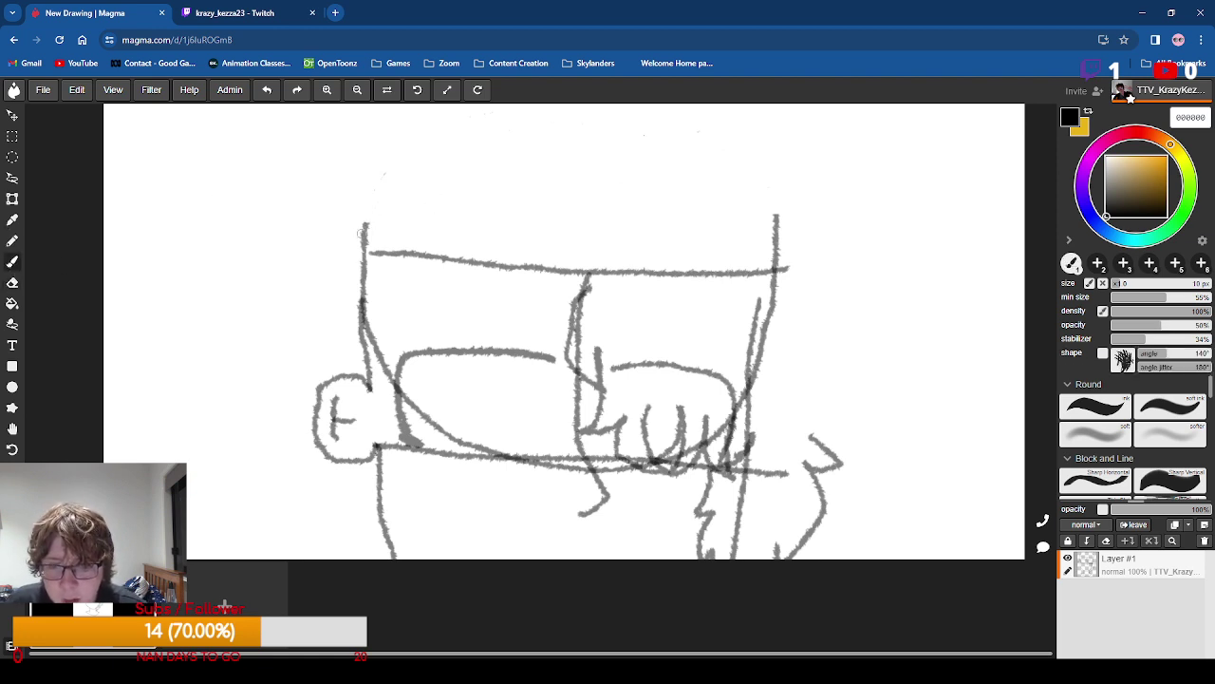
{"action": "mouse_move", "coordinate": [365, 231]}
{"action": "left_mouse_down"}
{"action": "mouse_move", "coordinate": [393, 193]}
{"action": "mouse_move", "coordinate": [481, 171]}
{"action": "mouse_move", "coordinate": [617, 160]}
{"action": "mouse_move", "coordinate": [720, 179]}
{"action": "left_mouse_up"}
{"action": "key", "text": "ctrl+z"}
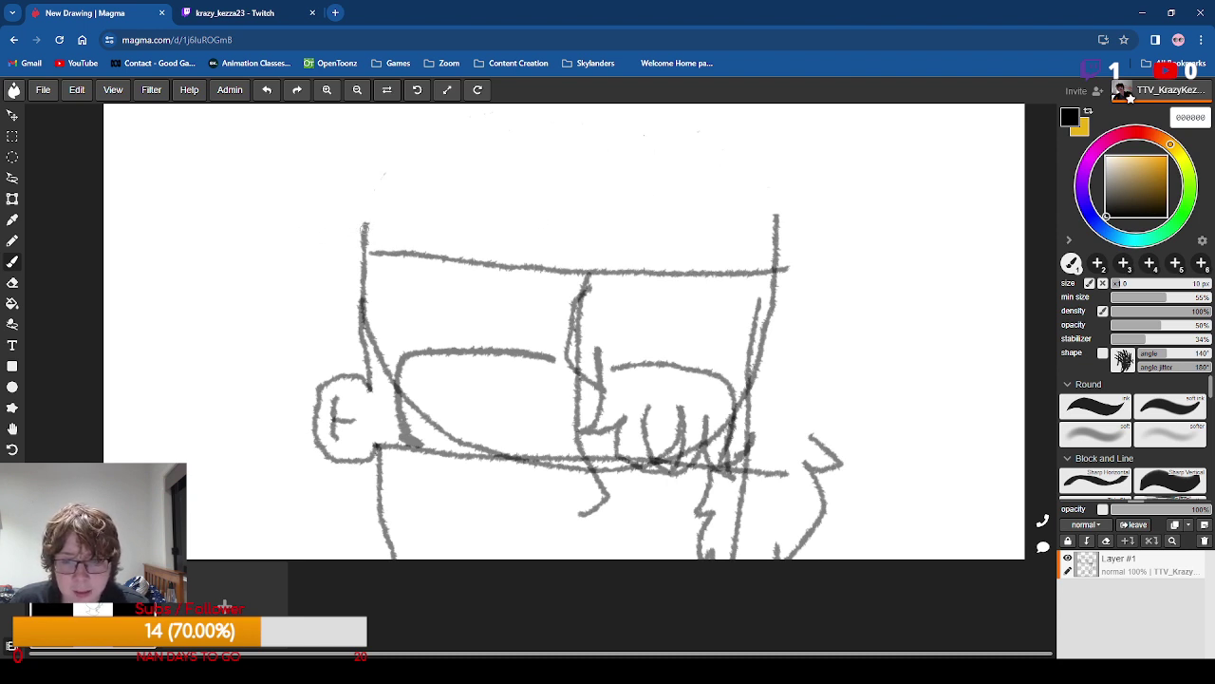
{"action": "mouse_move", "coordinate": [366, 230]}
{"action": "left_mouse_down"}
{"action": "mouse_move", "coordinate": [394, 190]}
{"action": "mouse_move", "coordinate": [503, 156]}
{"action": "mouse_move", "coordinate": [627, 153]}
{"action": "mouse_move", "coordinate": [748, 195]}
{"action": "mouse_move", "coordinate": [764, 216]}
{"action": "left_mouse_up"}
{"action": "key", "text": "ctrl+z"}
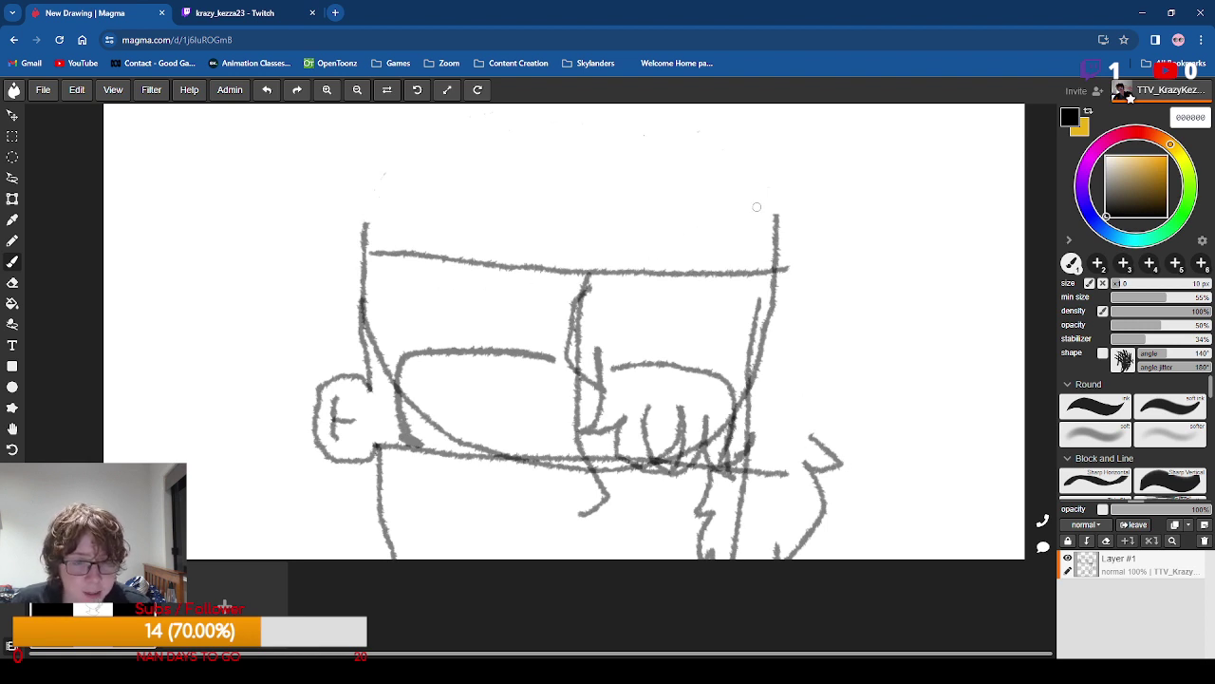
{"action": "mouse_move", "coordinate": [783, 273]}
{"action": "left_mouse_down"}
{"action": "mouse_move", "coordinate": [771, 205]}
{"action": "mouse_move", "coordinate": [703, 181]}
{"action": "left_mouse_up"}
{"action": "key", "text": "ctrl+z"}
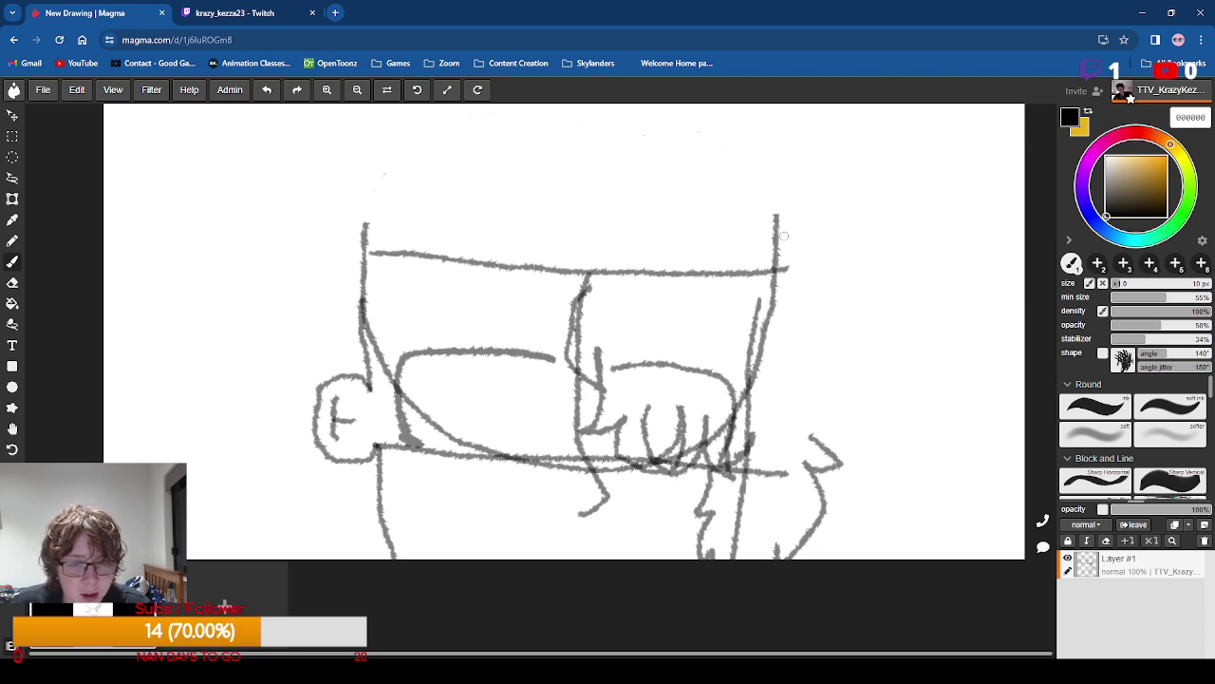
Draw a flattened, rounded crown above the forehead line, joining the two upright sides of the head.
{"action": "mouse_move", "coordinate": [775, 222]}
{"action": "left_mouse_down"}
{"action": "mouse_move", "coordinate": [764, 190]}
{"action": "mouse_move", "coordinate": [728, 161]}
{"action": "mouse_move", "coordinate": [640, 138]}
{"action": "mouse_move", "coordinate": [547, 136]}
{"action": "mouse_move", "coordinate": [376, 197]}
{"action": "mouse_move", "coordinate": [357, 235]}
{"action": "mouse_move", "coordinate": [368, 242]}
{"action": "mouse_move", "coordinate": [387, 190]}
{"action": "mouse_move", "coordinate": [532, 150]}
{"action": "left_mouse_up"}
{"action": "scroll", "coordinate": [788, 418], "scroll_direction": "down", "scroll_amount": 5}
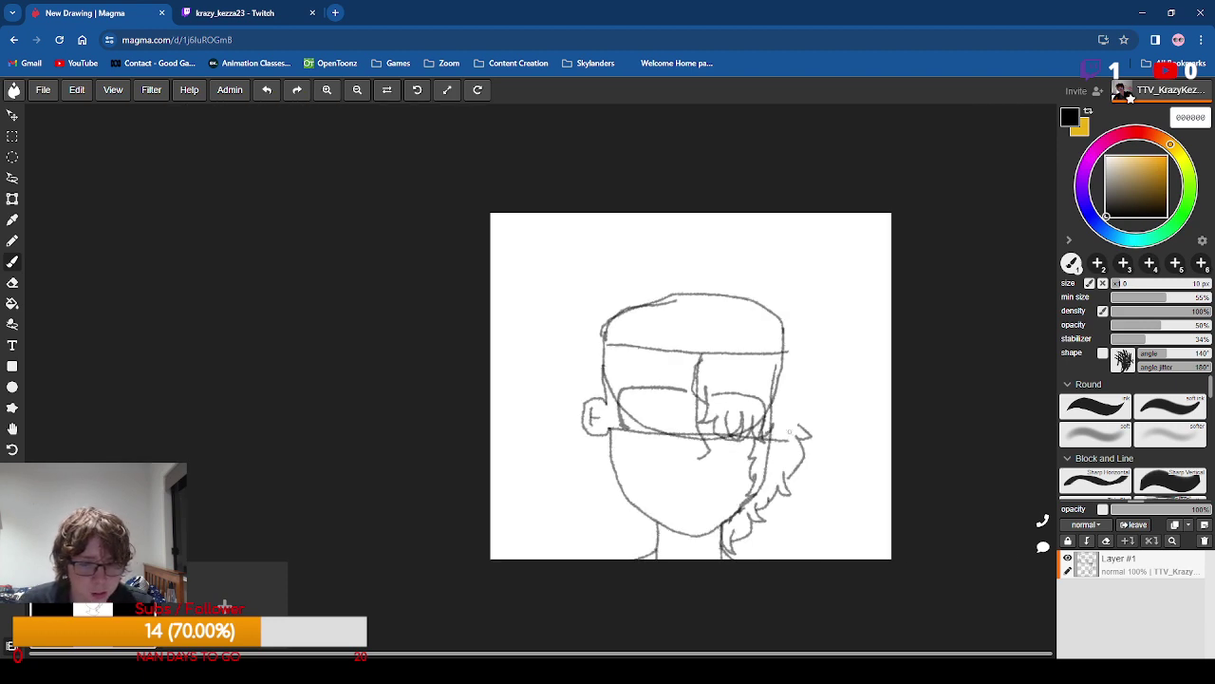
Continue the spiky outer hair edge on the right side from eye level up to the forehead line.
{"action": "scroll", "coordinate": [791, 457], "scroll_direction": "up", "scroll_amount": 3}
{"action": "scroll", "coordinate": [792, 456], "scroll_direction": "up", "scroll_amount": 4}
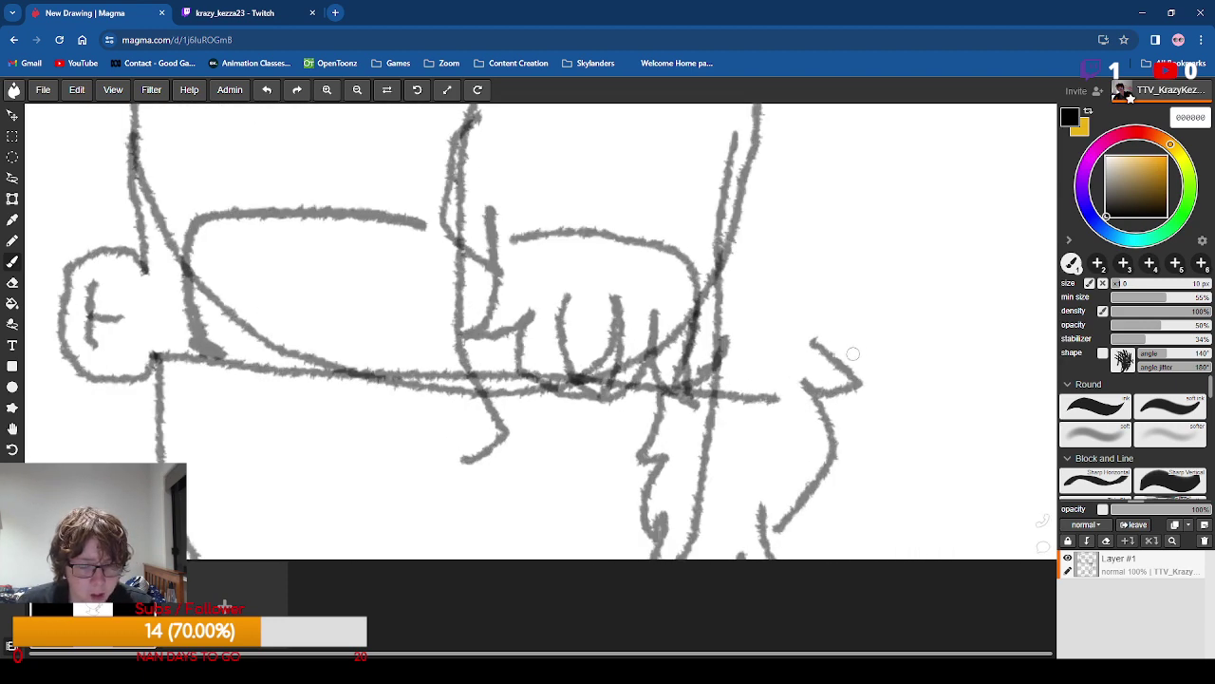
{"action": "mouse_move", "coordinate": [845, 359]}
{"action": "left_mouse_down"}
{"action": "mouse_move", "coordinate": [791, 323]}
{"action": "mouse_move", "coordinate": [785, 271]}
{"action": "left_mouse_up"}
{"action": "mouse_move", "coordinate": [795, 337]}
{"action": "left_mouse_down"}
{"action": "mouse_move", "coordinate": [854, 258]}
{"action": "mouse_move", "coordinate": [792, 159]}
{"action": "mouse_move", "coordinate": [884, 153]}
{"action": "mouse_move", "coordinate": [817, 115]}
{"action": "left_mouse_up"}
{"action": "scroll", "coordinate": [817, 115], "scroll_direction": "down", "scroll_amount": 4}
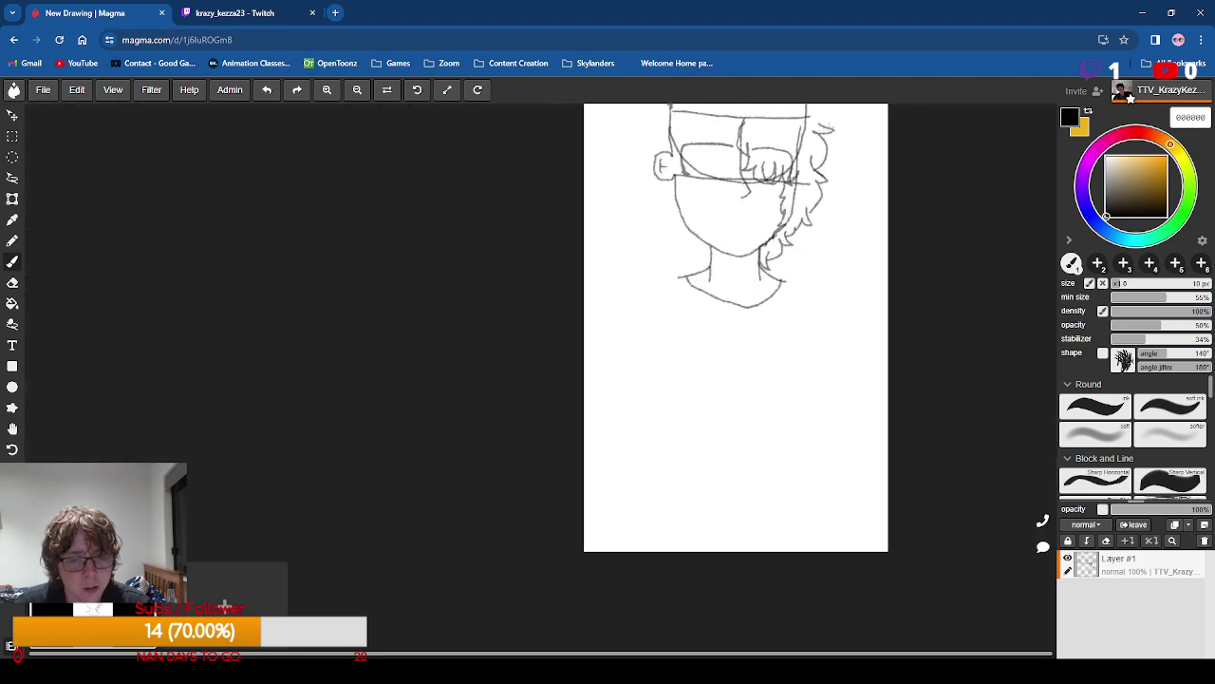
{"action": "scroll", "coordinate": [844, 116], "scroll_direction": "up", "scroll_amount": 5}
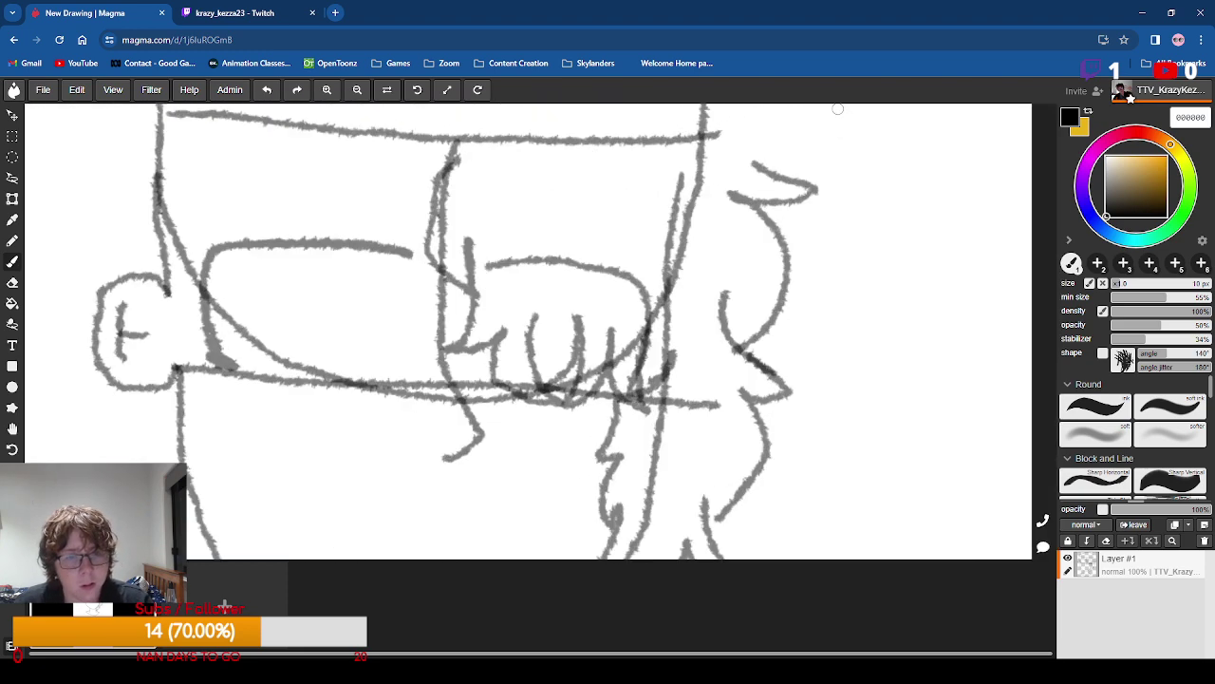
{"action": "mouse_move", "coordinate": [739, 237]}
{"action": "left_mouse_down"}
{"action": "mouse_move", "coordinate": [737, 192]}
{"action": "mouse_move", "coordinate": [702, 139]}
{"action": "left_mouse_up"}
{"action": "scroll", "coordinate": [688, 163], "scroll_direction": "down", "scroll_amount": 5}
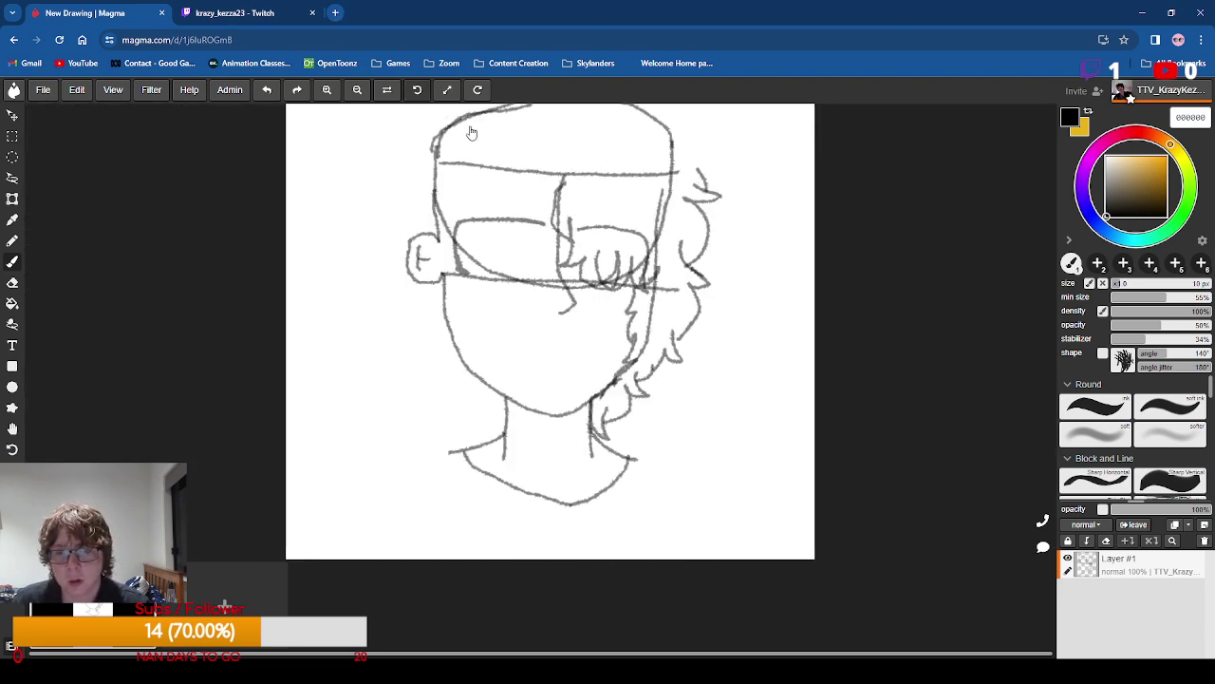
Extend the right-hand hair edge with outward spikes from the forehead line up to the height of the crown.
{"action": "scroll", "coordinate": [764, 245], "scroll_direction": "down", "scroll_amount": 1}
{"action": "scroll", "coordinate": [781, 180], "scroll_direction": "up", "scroll_amount": 1}
{"action": "scroll", "coordinate": [769, 171], "scroll_direction": "up", "scroll_amount": 3}
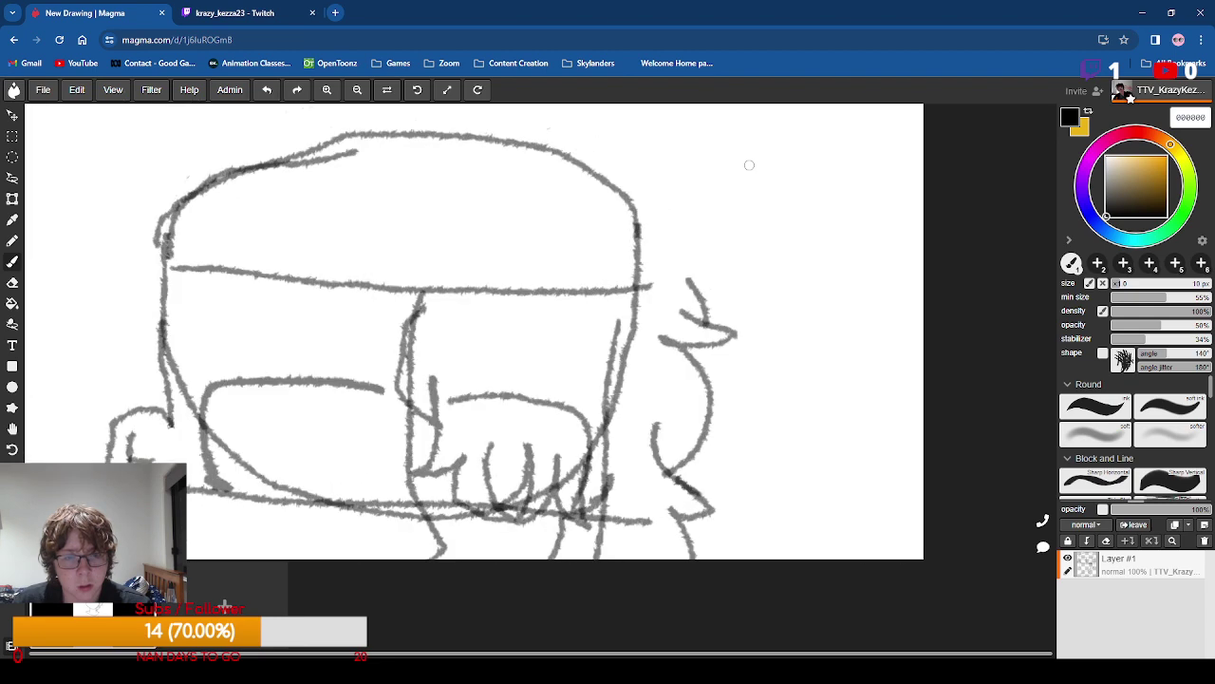
{"action": "mouse_move", "coordinate": [665, 403]}
{"action": "left_mouse_down"}
{"action": "mouse_move", "coordinate": [620, 301]}
{"action": "mouse_move", "coordinate": [642, 364]}
{"action": "mouse_move", "coordinate": [717, 363]}
{"action": "mouse_move", "coordinate": [655, 195]}
{"action": "left_mouse_up"}
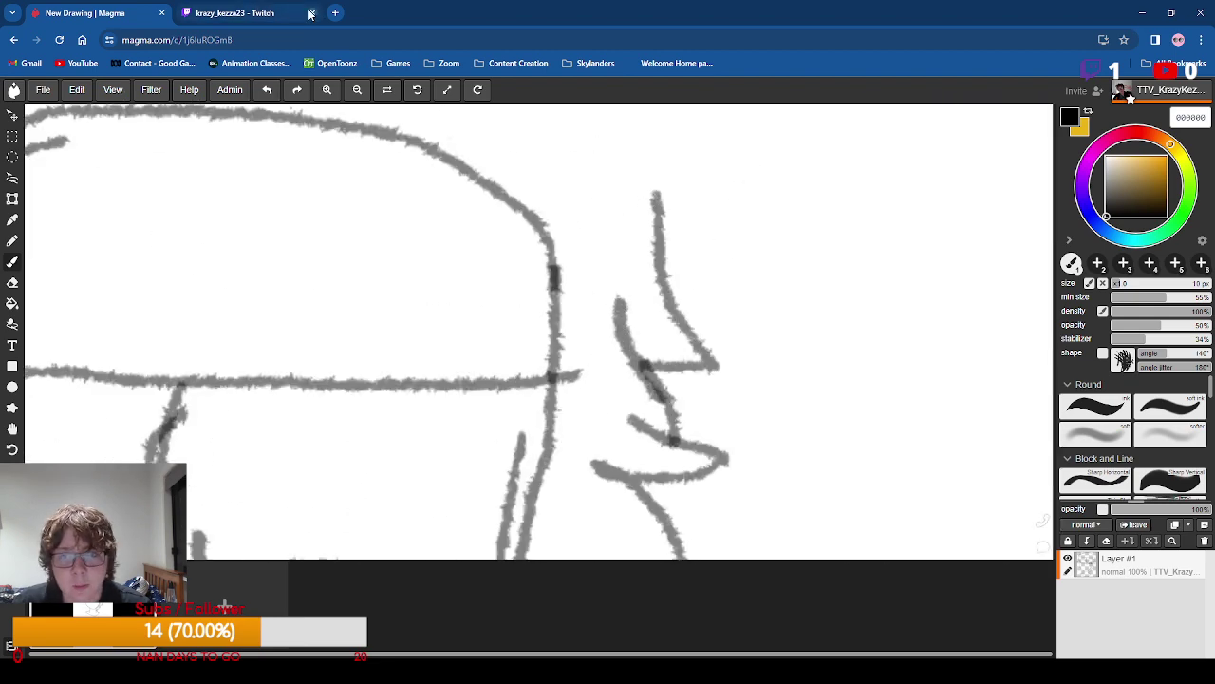
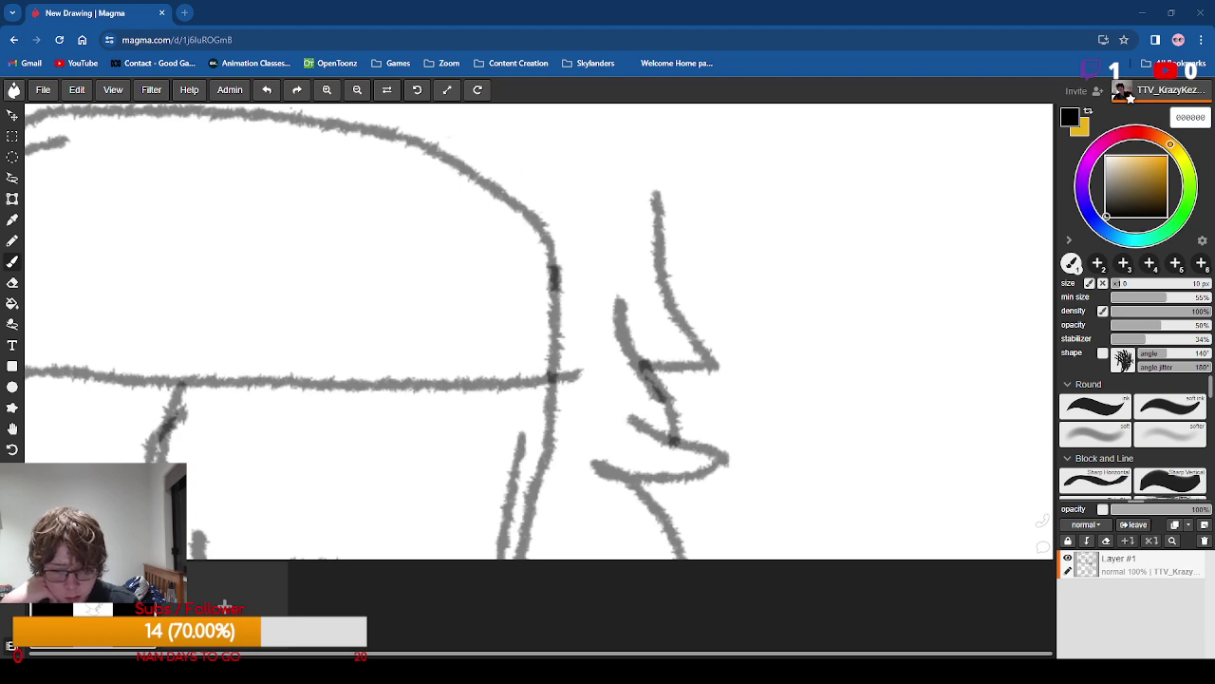
{"action": "mouse_move", "coordinate": [658, 274]}
{"action": "left_mouse_down"}
{"action": "mouse_move", "coordinate": [681, 186]}
{"action": "mouse_move", "coordinate": [628, 139]}
{"action": "mouse_move", "coordinate": [577, 137]}
{"action": "mouse_move", "coordinate": [624, 140]}
{"action": "mouse_move", "coordinate": [667, 109]}
{"action": "left_mouse_up"}
{"action": "scroll", "coordinate": [667, 109], "scroll_direction": "down", "scroll_amount": 6}
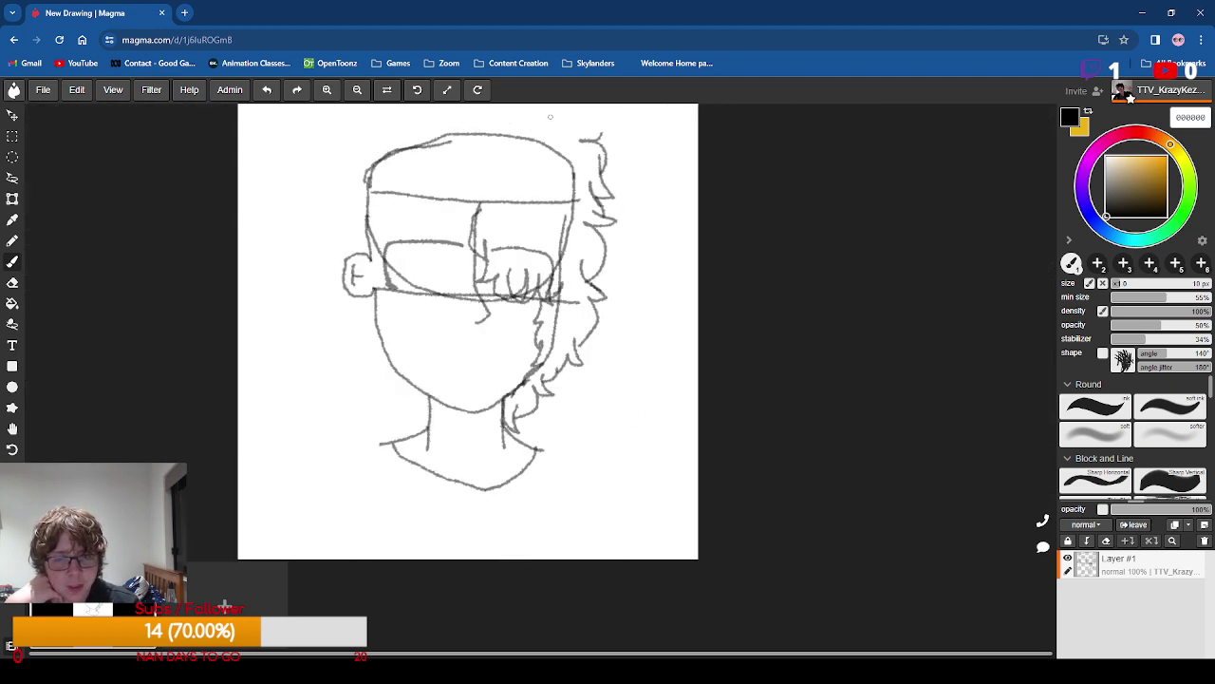
Draw the hair edge across above the crown from right to left, with small pointed tufts along it.
{"action": "scroll", "coordinate": [573, 109], "scroll_direction": "up", "scroll_amount": 3}
{"action": "scroll", "coordinate": [573, 108], "scroll_direction": "up", "scroll_amount": 3}
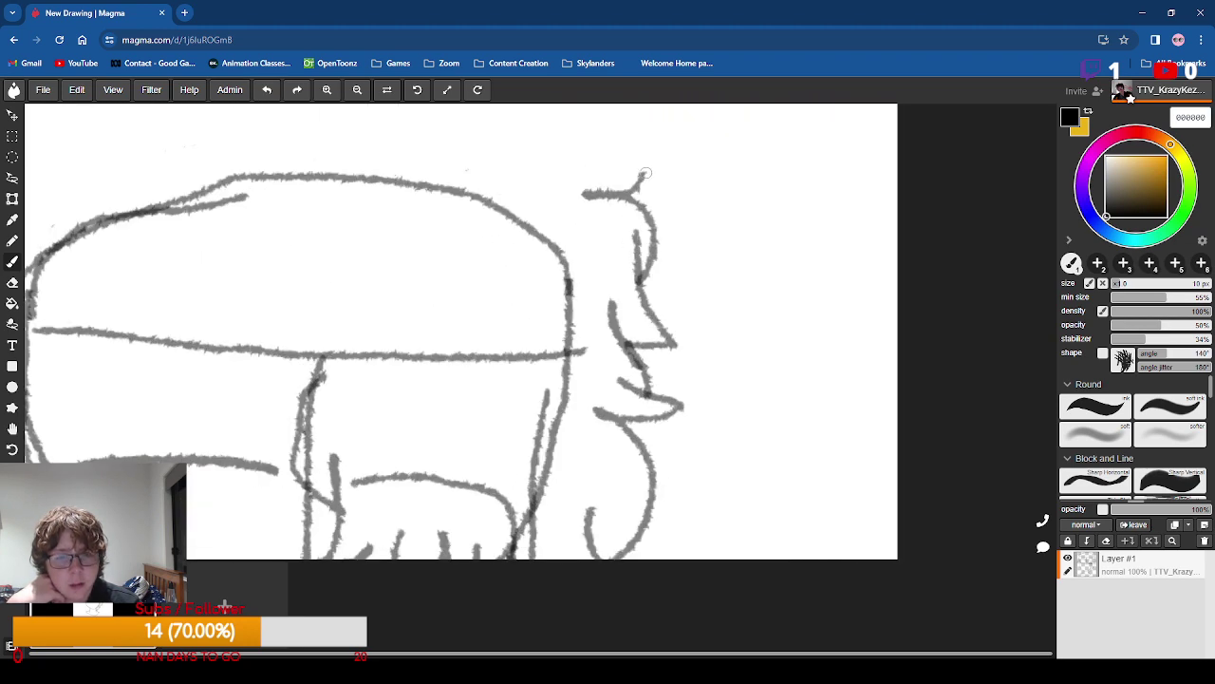
{"action": "mouse_move", "coordinate": [642, 164]}
{"action": "left_mouse_down"}
{"action": "mouse_move", "coordinate": [545, 175]}
{"action": "mouse_move", "coordinate": [607, 172]}
{"action": "mouse_move", "coordinate": [552, 152]}
{"action": "mouse_move", "coordinate": [421, 149]}
{"action": "mouse_move", "coordinate": [438, 119]}
{"action": "mouse_move", "coordinate": [319, 132]}
{"action": "mouse_move", "coordinate": [310, 115]}
{"action": "mouse_move", "coordinate": [187, 150]}
{"action": "mouse_move", "coordinate": [188, 118]}
{"action": "mouse_move", "coordinate": [144, 158]}
{"action": "mouse_move", "coordinate": [84, 168]}
{"action": "left_mouse_up"}
{"action": "scroll", "coordinate": [83, 168], "scroll_direction": "down", "scroll_amount": 5}
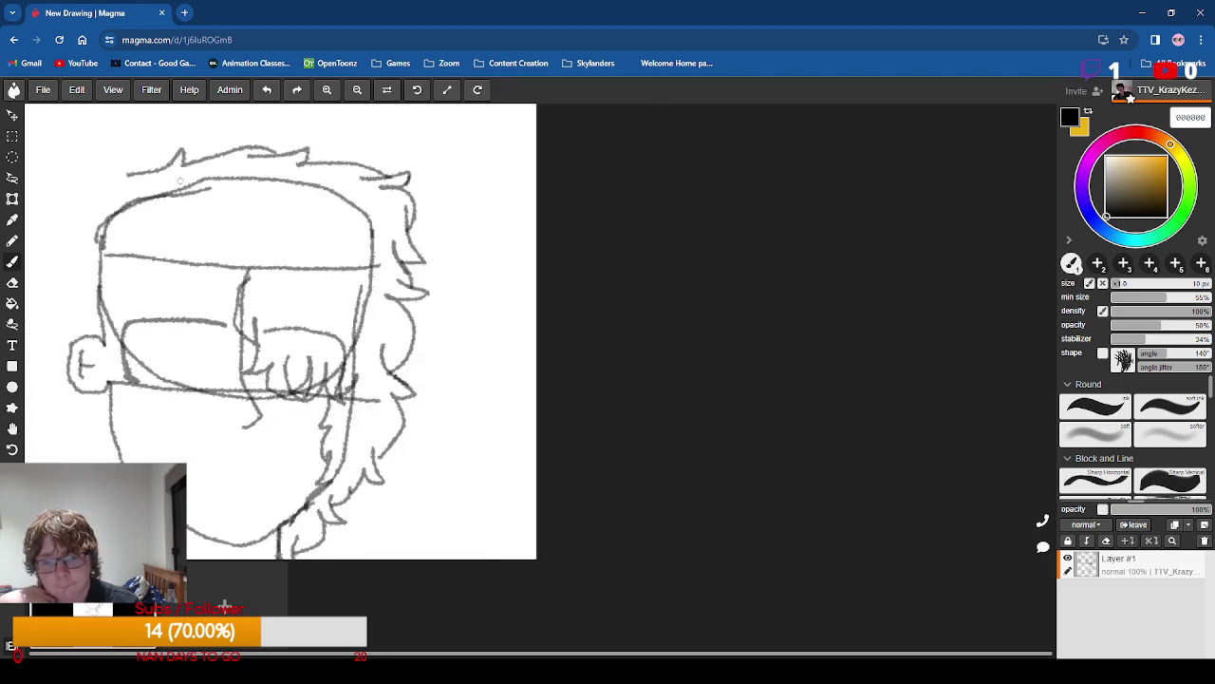
Draw a pointed fringe above the left eye with strands over the left ear, and add the right ear inside the hair.
{"action": "scroll", "coordinate": [123, 285], "scroll_direction": "up", "scroll_amount": 5}
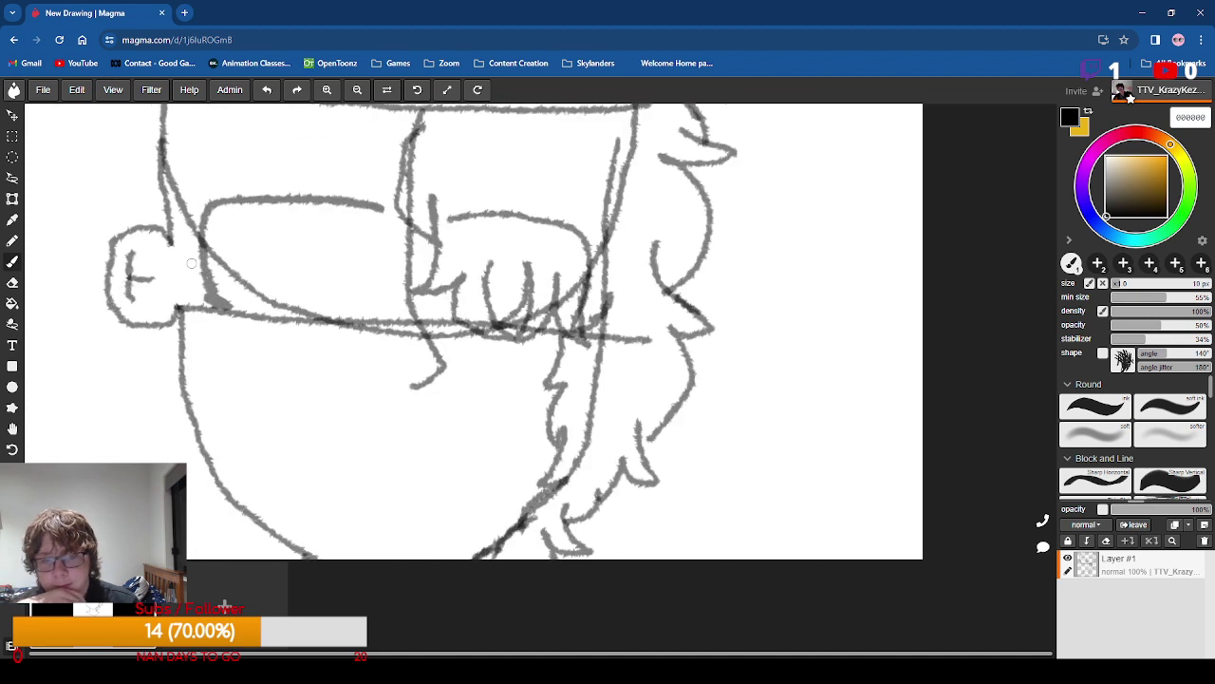
{"action": "mouse_move", "coordinate": [383, 172]}
{"action": "left_mouse_down"}
{"action": "mouse_move", "coordinate": [338, 161]}
{"action": "mouse_move", "coordinate": [328, 130]}
{"action": "mouse_move", "coordinate": [307, 164]}
{"action": "mouse_move", "coordinate": [243, 176]}
{"action": "mouse_move", "coordinate": [261, 137]}
{"action": "mouse_move", "coordinate": [209, 196]}
{"action": "mouse_move", "coordinate": [199, 224]}
{"action": "left_mouse_up"}
{"action": "mouse_move", "coordinate": [189, 158]}
{"action": "left_mouse_down"}
{"action": "mouse_move", "coordinate": [185, 190]}
{"action": "mouse_move", "coordinate": [209, 238]}
{"action": "mouse_move", "coordinate": [153, 199]}
{"action": "left_mouse_up"}
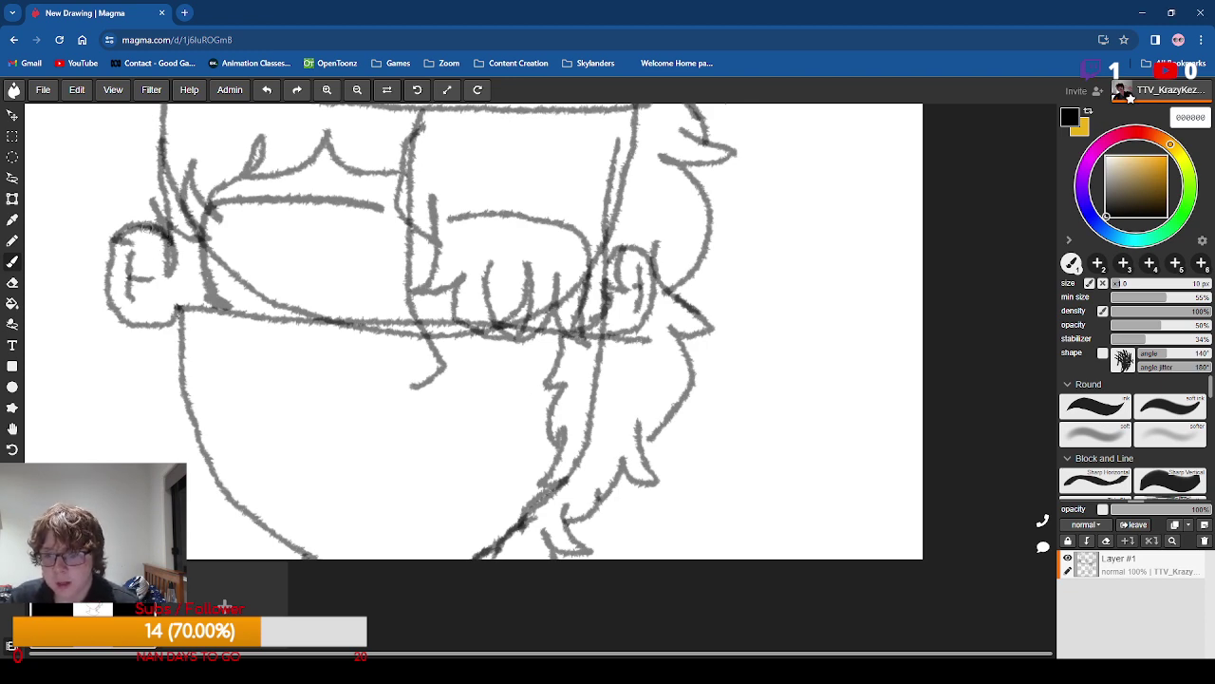
{"action": "left_click_drag", "start_coordinate": [156, 226], "coordinate": [109, 233]}
Draw the spiky left hair edge from the upper jaw outward below the left ear and up past it.
{"action": "scroll", "coordinate": [103, 242], "scroll_direction": "down", "scroll_amount": 3}
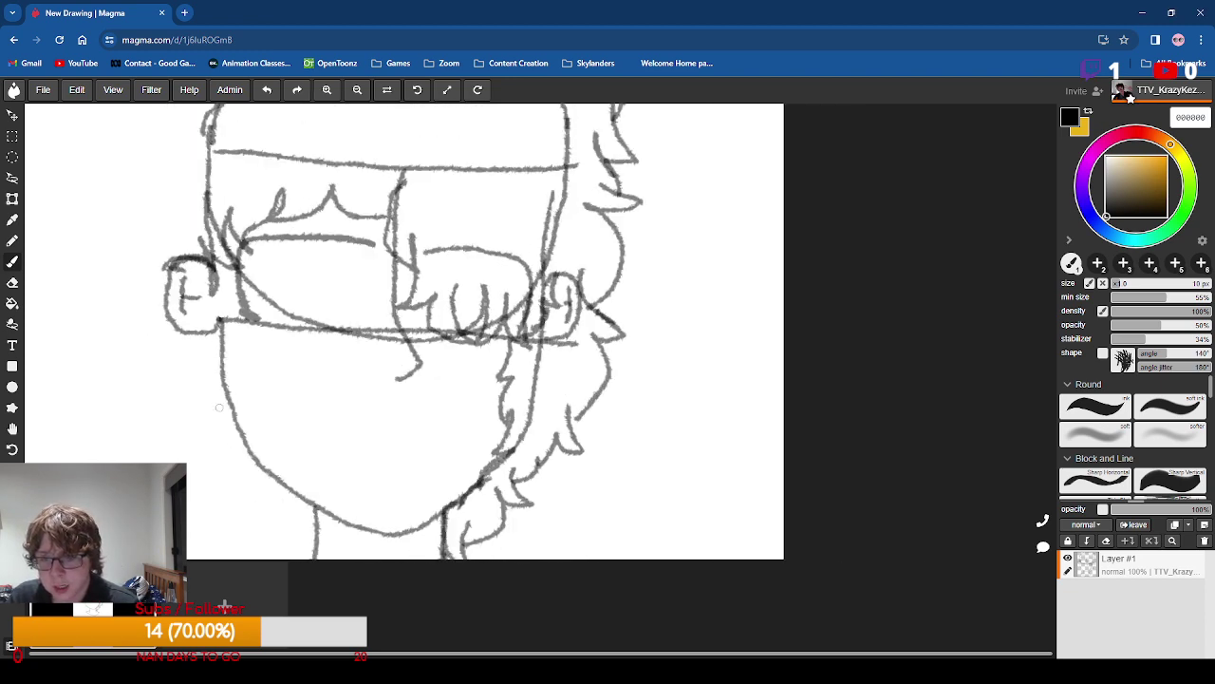
{"action": "scroll", "coordinate": [219, 406], "scroll_direction": "up", "scroll_amount": 3}
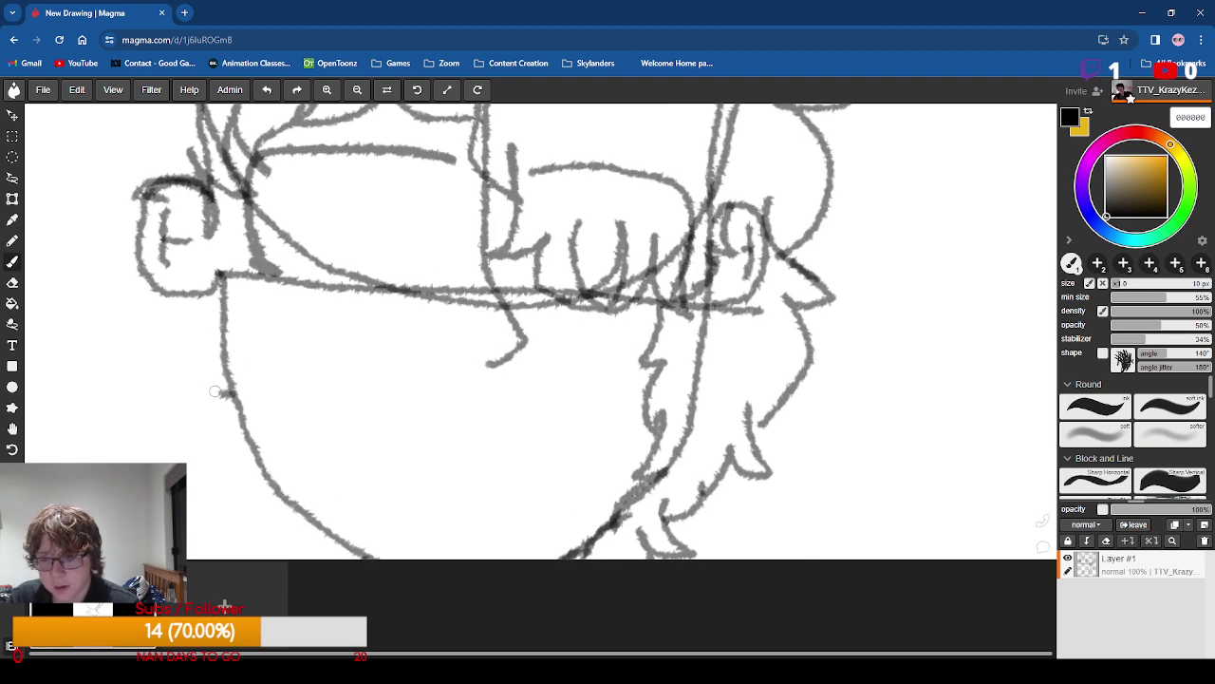
{"action": "mouse_move", "coordinate": [215, 391]}
{"action": "left_mouse_down"}
{"action": "mouse_move", "coordinate": [194, 338]}
{"action": "mouse_move", "coordinate": [124, 342]}
{"action": "mouse_move", "coordinate": [160, 316]}
{"action": "mouse_move", "coordinate": [135, 310]}
{"action": "mouse_move", "coordinate": [127, 253]}
{"action": "mouse_move", "coordinate": [102, 212]}
{"action": "left_mouse_up"}
{"action": "scroll", "coordinate": [122, 185], "scroll_direction": "down", "scroll_amount": 4}
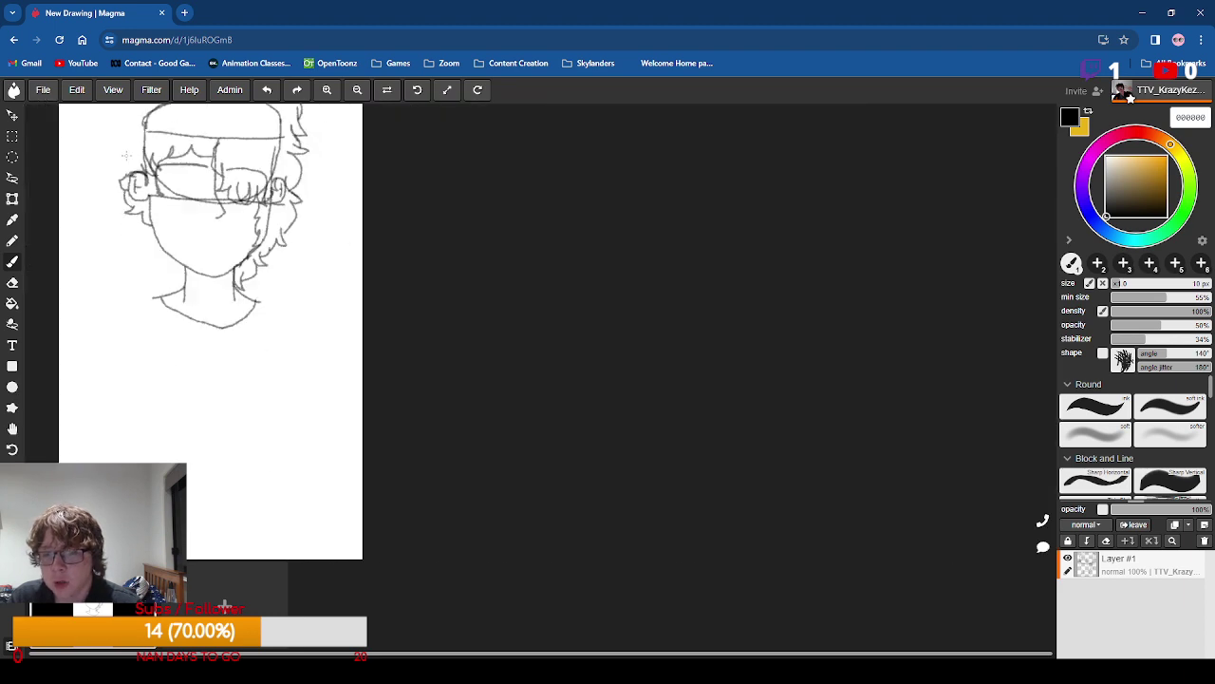
{"action": "scroll", "coordinate": [125, 155], "scroll_direction": "up", "scroll_amount": 2}
{"action": "scroll", "coordinate": [125, 155], "scroll_direction": "up", "scroll_amount": 1}
{"action": "left_click_drag", "start_coordinate": [122, 214], "coordinate": [114, 160]}
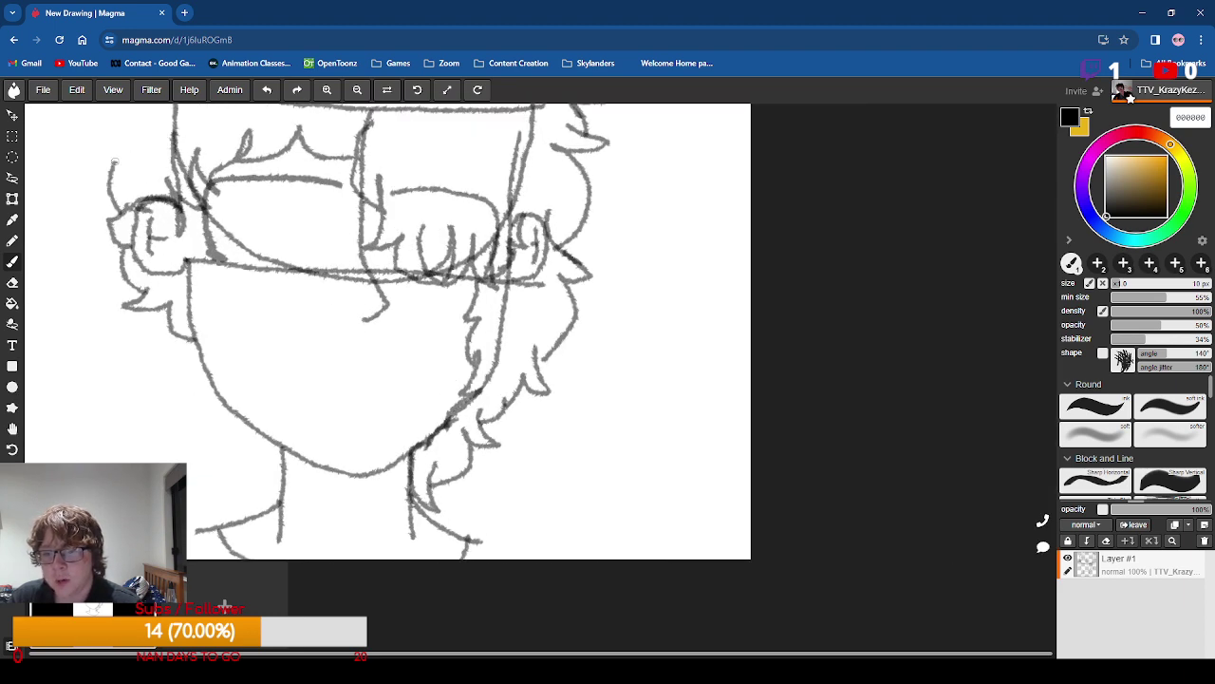
Continue the spiky left hair edge up beside the forehead and join it to the hair above the crown.
{"action": "scroll", "coordinate": [134, 125], "scroll_direction": "down", "scroll_amount": 5}
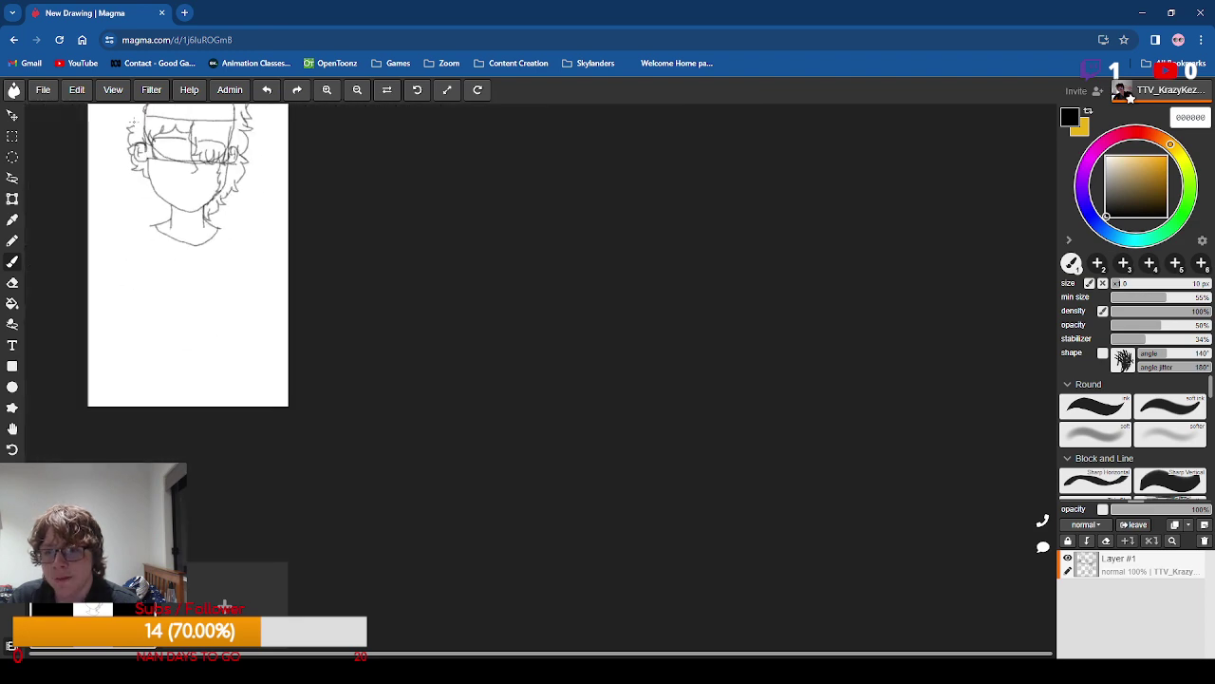
{"action": "scroll", "coordinate": [134, 114], "scroll_direction": "up", "scroll_amount": 4}
{"action": "scroll", "coordinate": [134, 108], "scroll_direction": "up", "scroll_amount": 8}
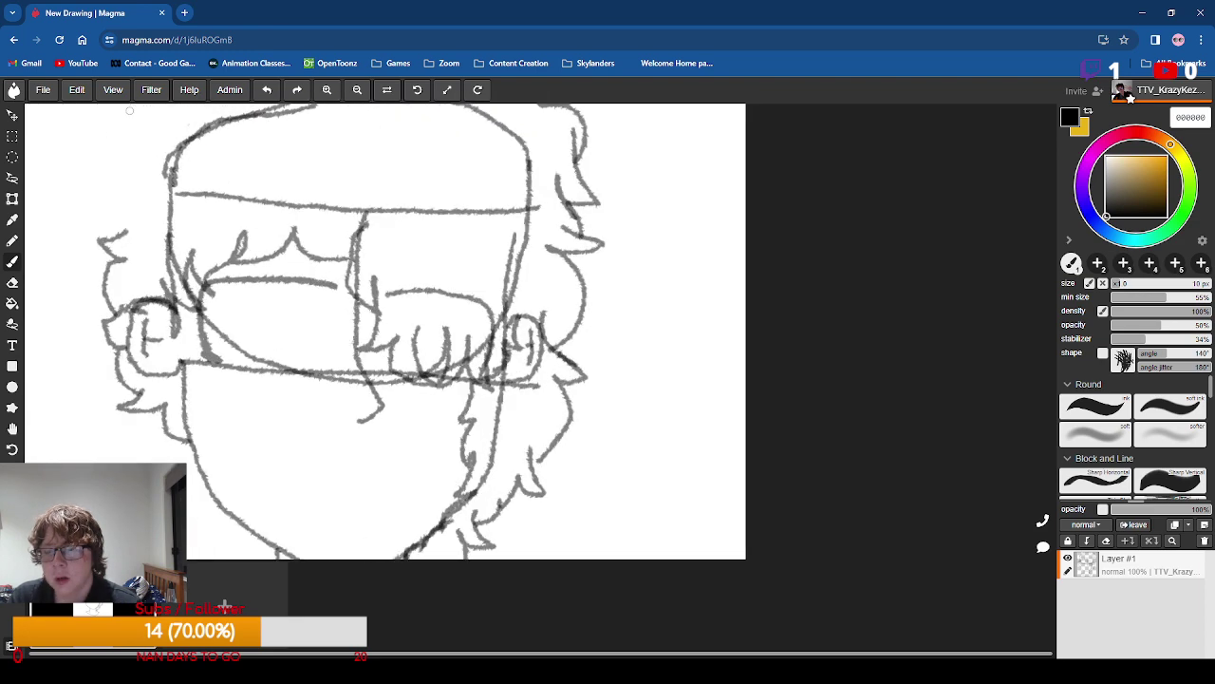
{"action": "mouse_move", "coordinate": [104, 316]}
{"action": "left_mouse_down"}
{"action": "mouse_move", "coordinate": [118, 239]}
{"action": "mouse_move", "coordinate": [138, 233]}
{"action": "mouse_move", "coordinate": [94, 192]}
{"action": "mouse_move", "coordinate": [90, 166]}
{"action": "mouse_move", "coordinate": [159, 157]}
{"action": "mouse_move", "coordinate": [180, 108]}
{"action": "left_mouse_up"}
{"action": "scroll", "coordinate": [180, 108], "scroll_direction": "down", "scroll_amount": 6}
{"action": "scroll", "coordinate": [187, 131], "scroll_direction": "down", "scroll_amount": 1}
{"action": "scroll", "coordinate": [187, 131], "scroll_direction": "up", "scroll_amount": 5}
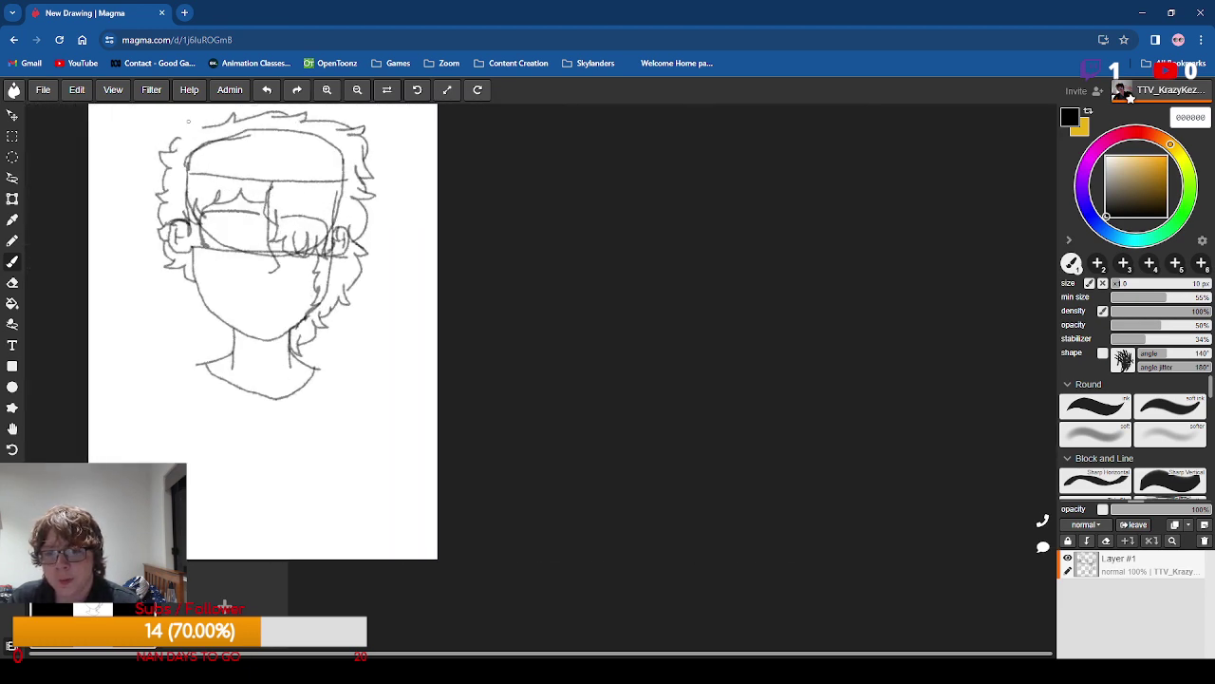
{"action": "scroll", "coordinate": [167, 152], "scroll_direction": "up", "scroll_amount": 3}
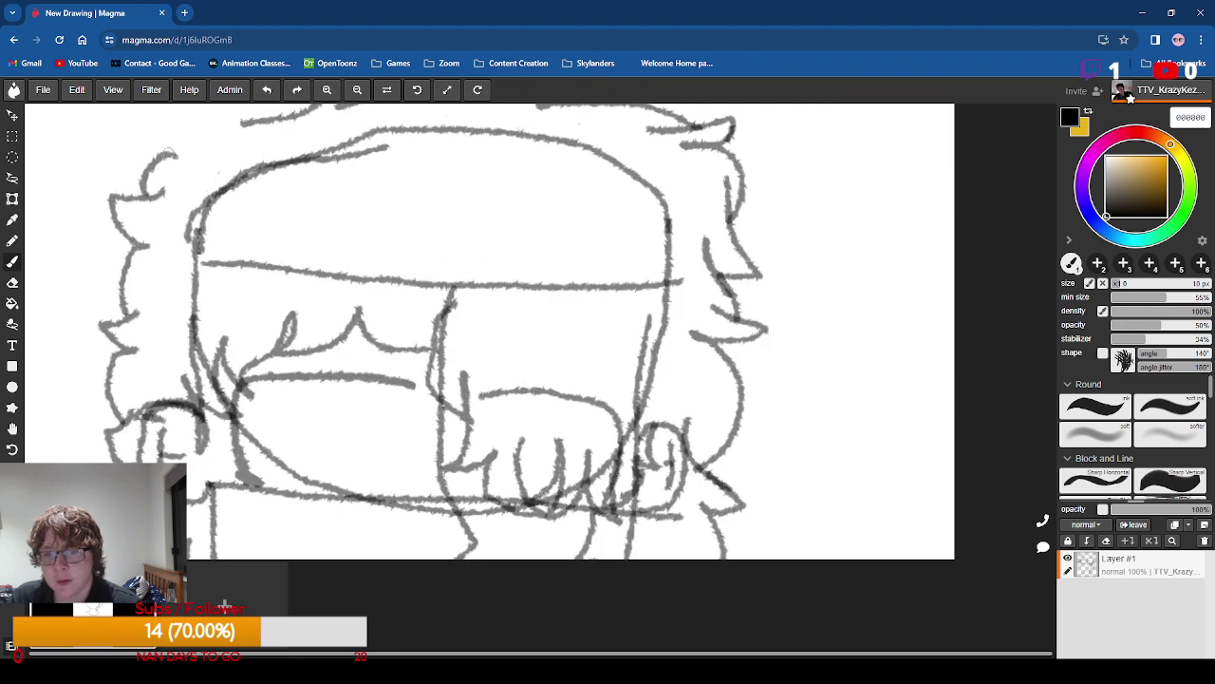
{"action": "mouse_move", "coordinate": [167, 152]}
{"action": "left_mouse_down"}
{"action": "mouse_move", "coordinate": [176, 119]}
{"action": "mouse_move", "coordinate": [195, 128]}
{"action": "mouse_move", "coordinate": [259, 115]}
{"action": "left_mouse_up"}
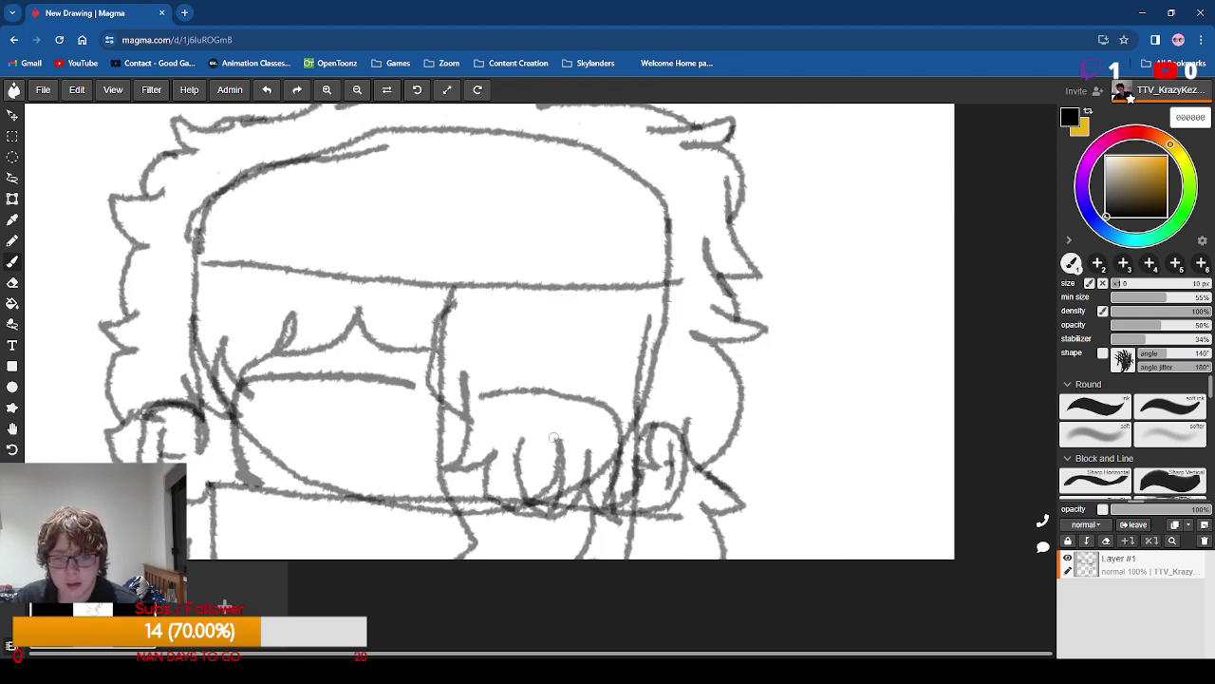
Draw a tall U-shaped iris in the left eye, hanging from the upper lid to the lower eye line.
{"action": "scroll", "coordinate": [553, 437], "scroll_direction": "down", "scroll_amount": 3}
{"action": "scroll", "coordinate": [484, 434], "scroll_direction": "up", "scroll_amount": 5}
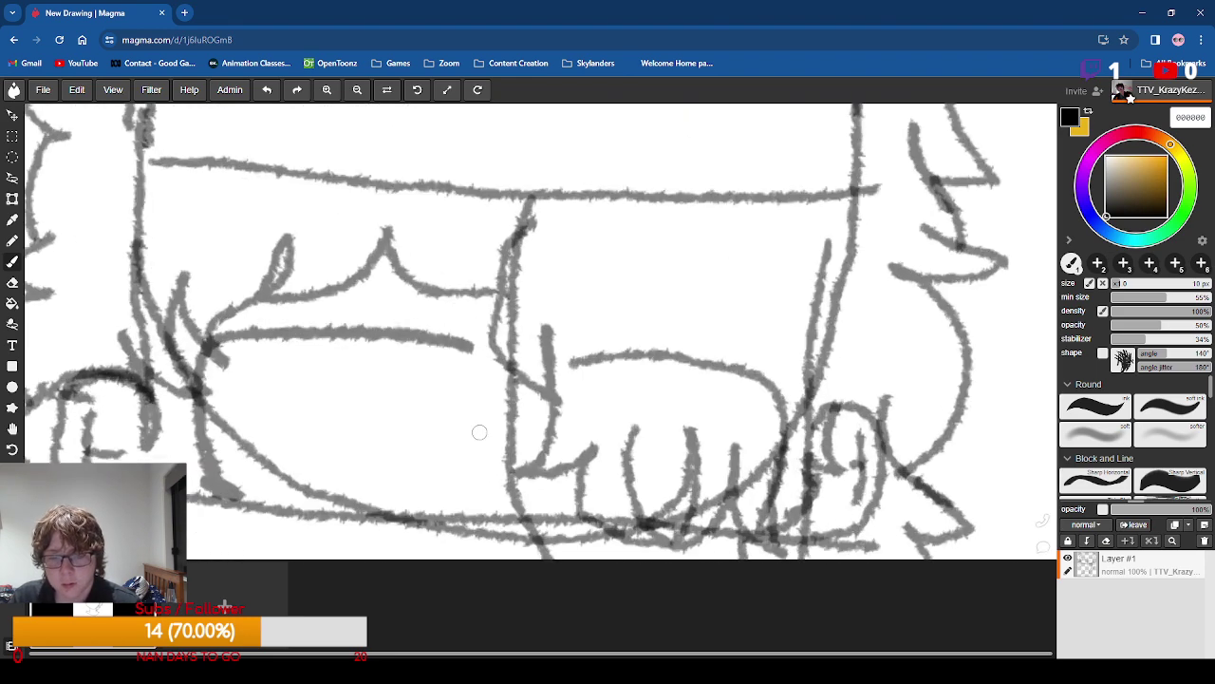
{"action": "scroll", "coordinate": [404, 447], "scroll_direction": "down", "scroll_amount": 4}
{"action": "scroll", "coordinate": [398, 459], "scroll_direction": "up", "scroll_amount": 5}
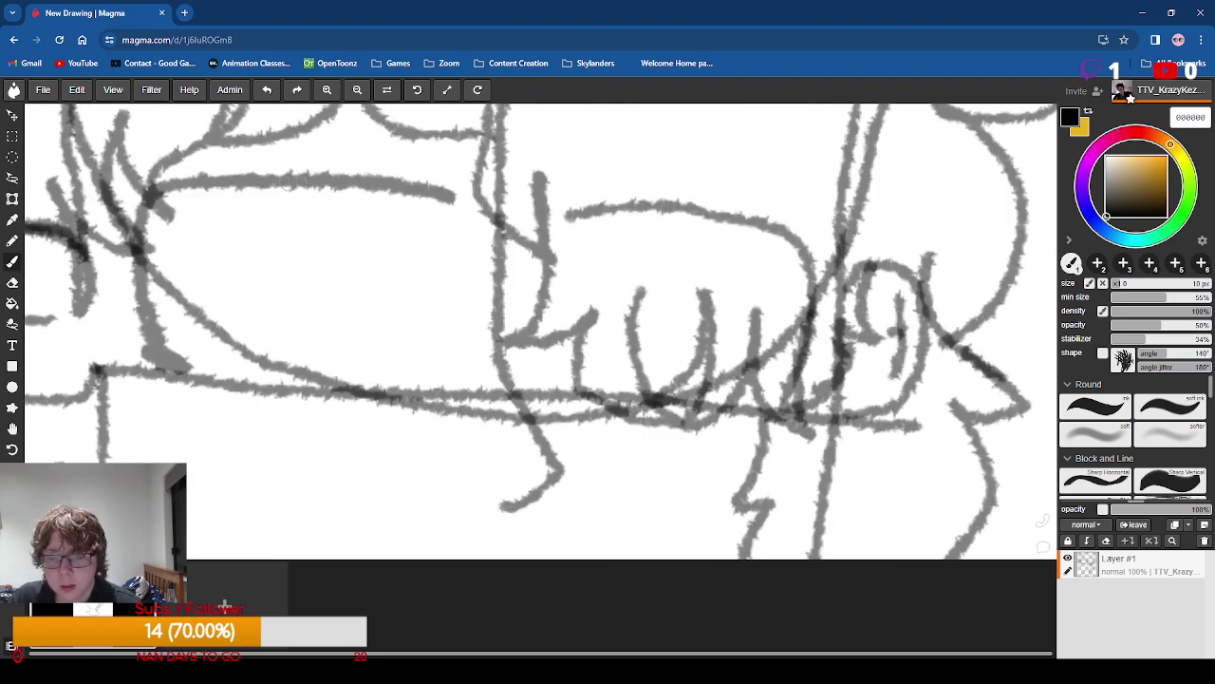
{"action": "mouse_move", "coordinate": [287, 184]}
{"action": "left_mouse_down"}
{"action": "mouse_move", "coordinate": [292, 343]}
{"action": "mouse_move", "coordinate": [328, 383]}
{"action": "mouse_move", "coordinate": [361, 376]}
{"action": "mouse_move", "coordinate": [370, 344]}
{"action": "mouse_move", "coordinate": [370, 191]}
{"action": "left_mouse_up"}
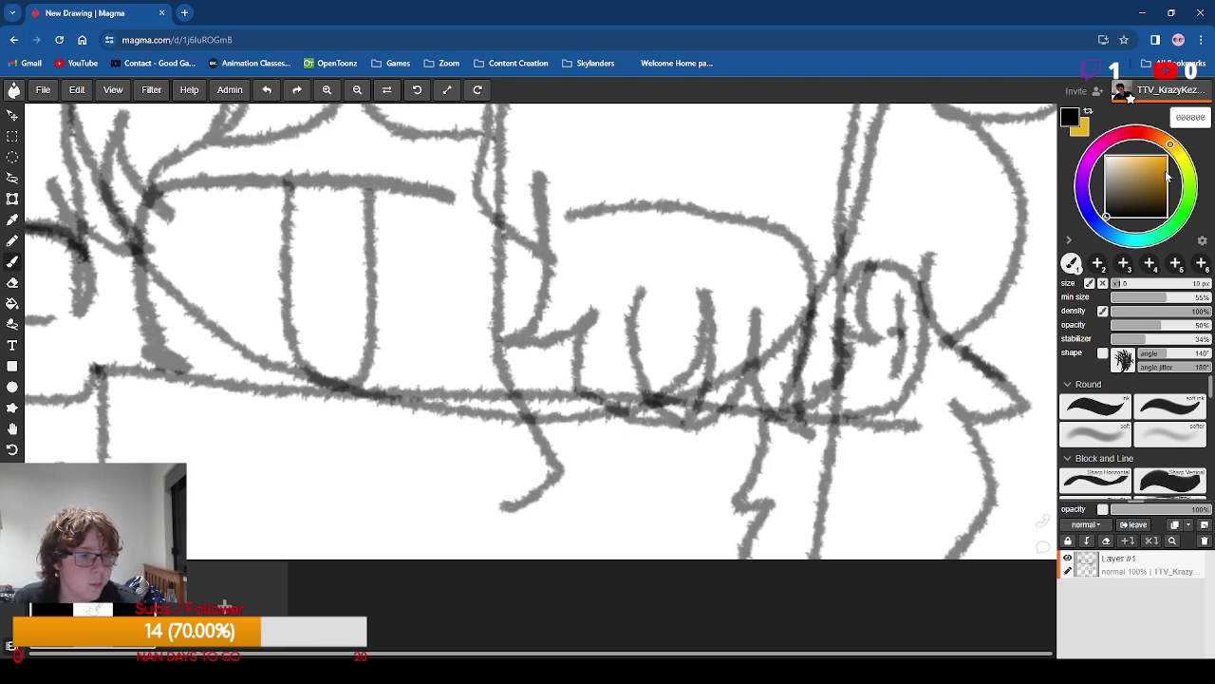
Set the brush colour to purple 9a00ff and paint a vertical strip along the outside of the left eye's U-shaped iris, nearest the nose.
{"action": "left_click", "coordinate": [1082, 180]}
{"action": "left_click_drag", "start_coordinate": [1128, 166], "coordinate": [1173, 164]}
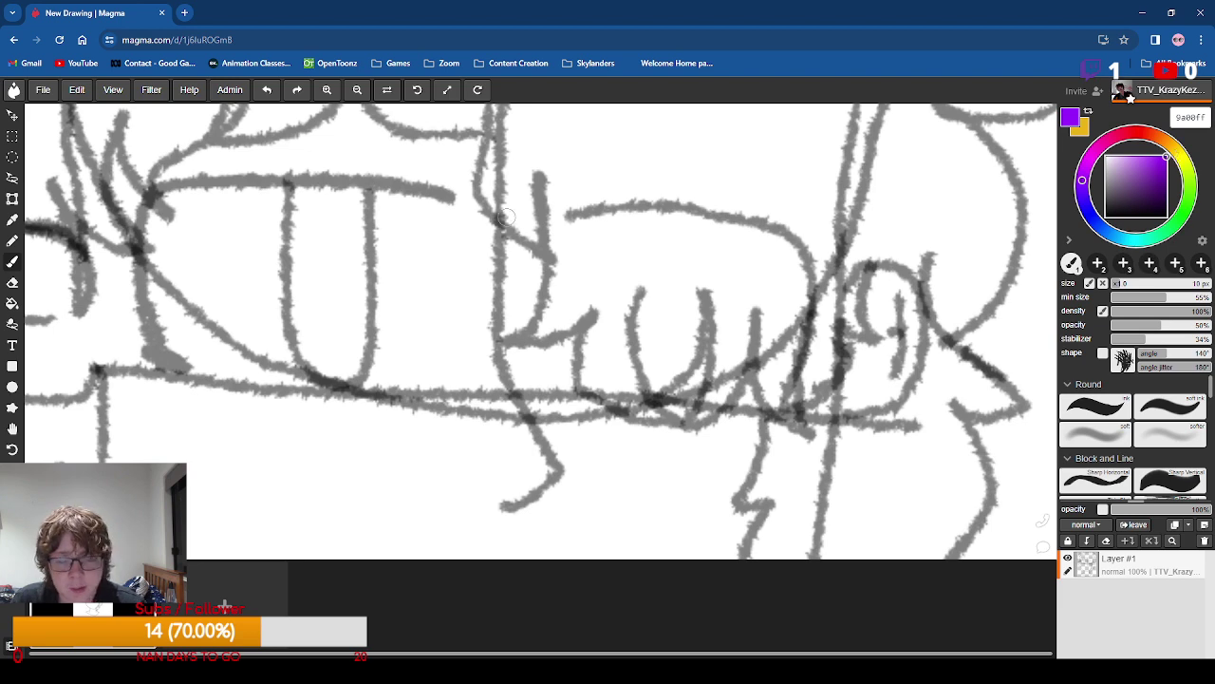
{"action": "scroll", "coordinate": [427, 202], "scroll_direction": "up", "scroll_amount": 8}
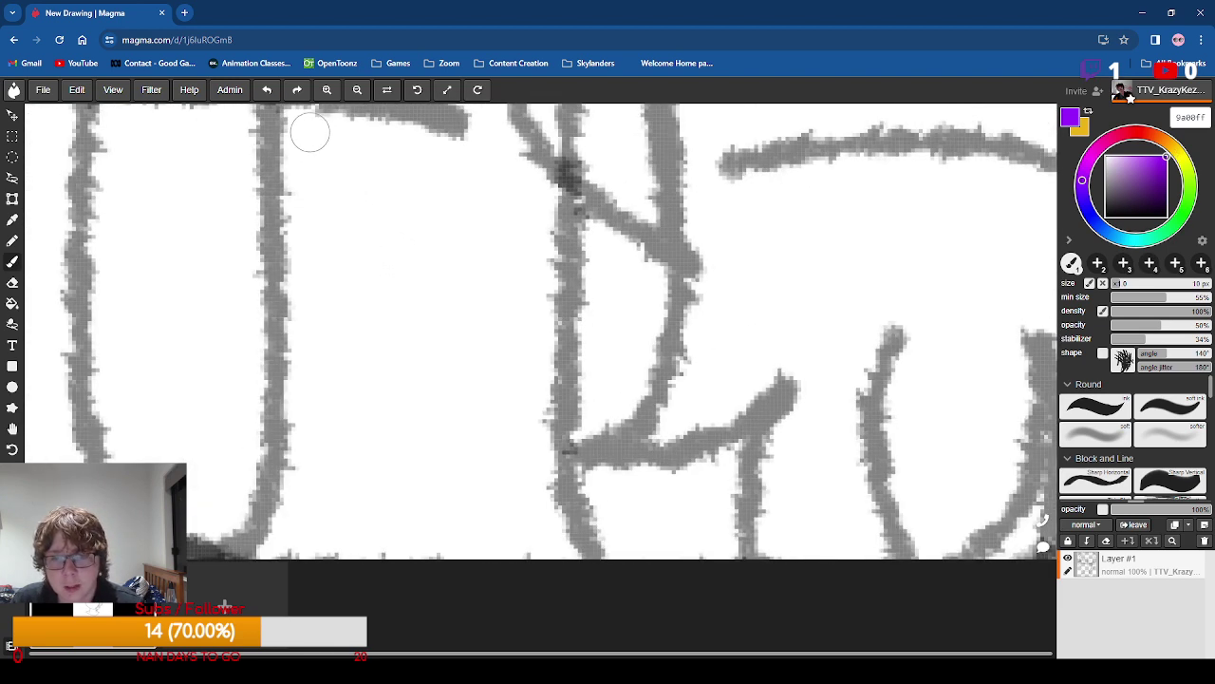
{"action": "mouse_move", "coordinate": [303, 124]}
{"action": "left_mouse_down"}
{"action": "mouse_move", "coordinate": [325, 457]}
{"action": "mouse_move", "coordinate": [277, 541]}
{"action": "mouse_move", "coordinate": [260, 544]}
{"action": "mouse_move", "coordinate": [296, 456]}
{"action": "mouse_move", "coordinate": [272, 249]}
{"action": "mouse_move", "coordinate": [290, 125]}
{"action": "mouse_move", "coordinate": [311, 394]}
{"action": "mouse_move", "coordinate": [302, 447]}
{"action": "mouse_move", "coordinate": [287, 417]}
{"action": "mouse_move", "coordinate": [294, 183]}
{"action": "left_mouse_up"}
{"action": "scroll", "coordinate": [296, 185], "scroll_direction": "down", "scroll_amount": 3}
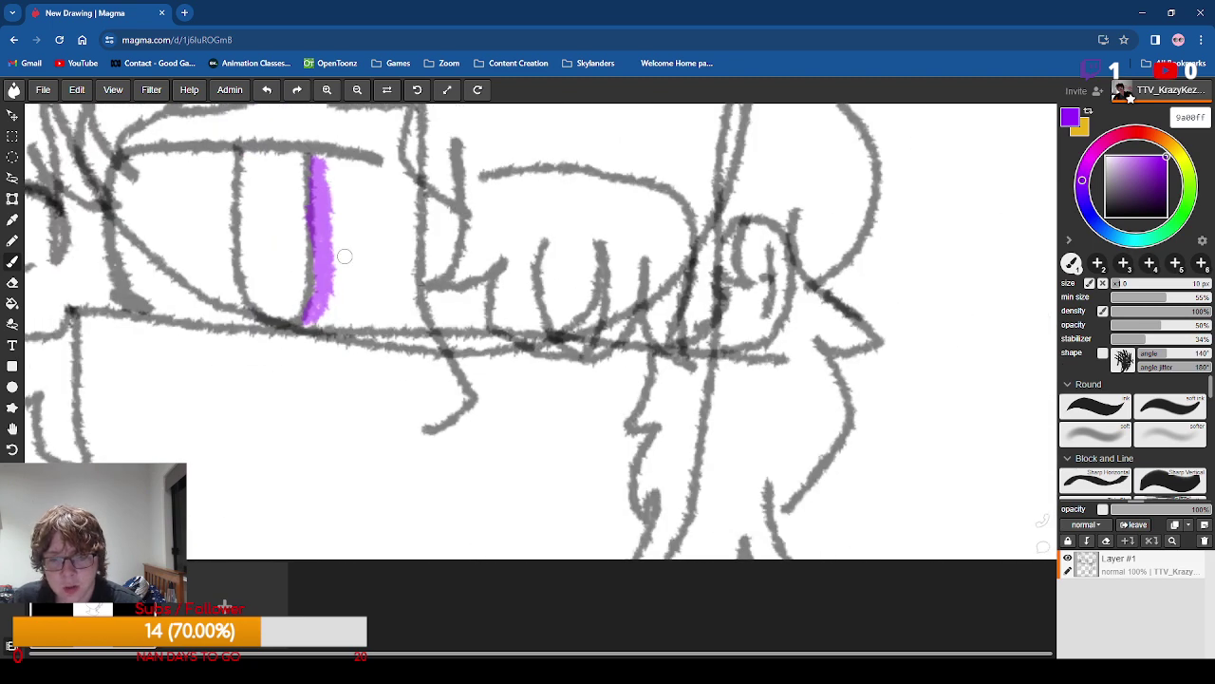
{"action": "scroll", "coordinate": [345, 256], "scroll_direction": "up", "scroll_amount": 3}
{"action": "mouse_move", "coordinate": [295, 319]}
{"action": "left_mouse_down"}
{"action": "mouse_move", "coordinate": [270, 321]}
{"action": "mouse_move", "coordinate": [357, 207]}
{"action": "mouse_move", "coordinate": [334, 227]}
{"action": "mouse_move", "coordinate": [313, 295]}
{"action": "mouse_move", "coordinate": [339, 199]}
{"action": "mouse_move", "coordinate": [330, 237]}
{"action": "left_mouse_up"}
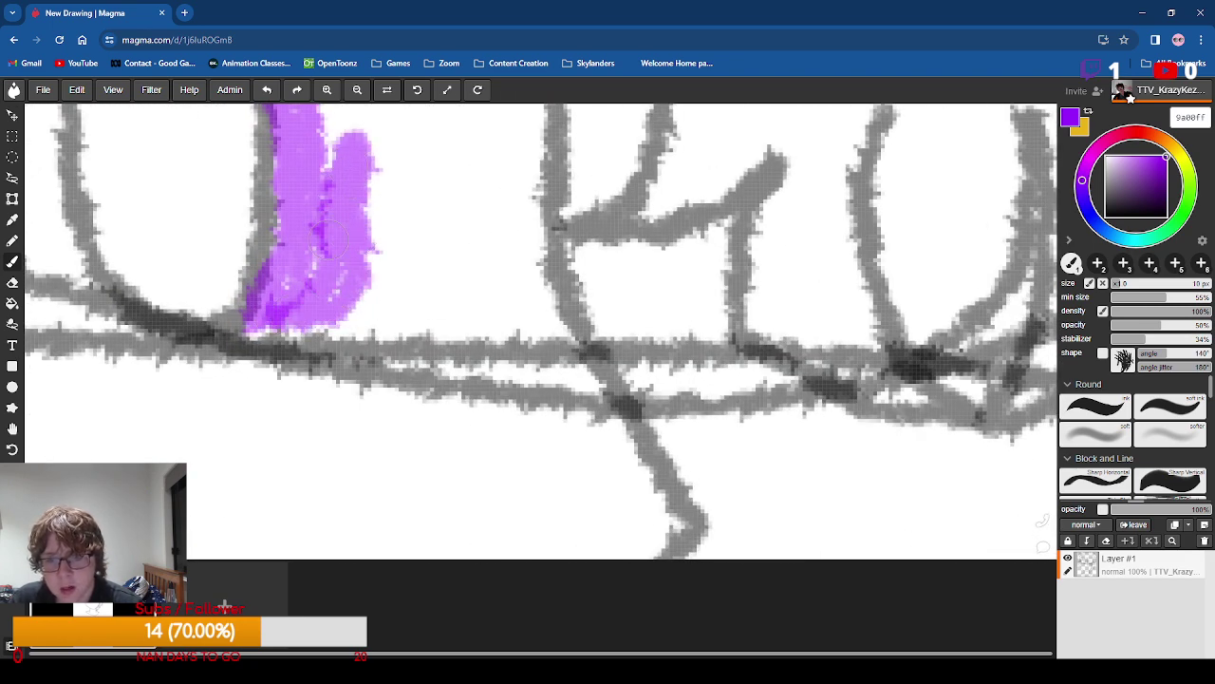
Widen the purple strip in the left eye into a solid band from the upper lid down to the lower eye line.
{"action": "scroll", "coordinate": [330, 235], "scroll_direction": "down", "scroll_amount": 5}
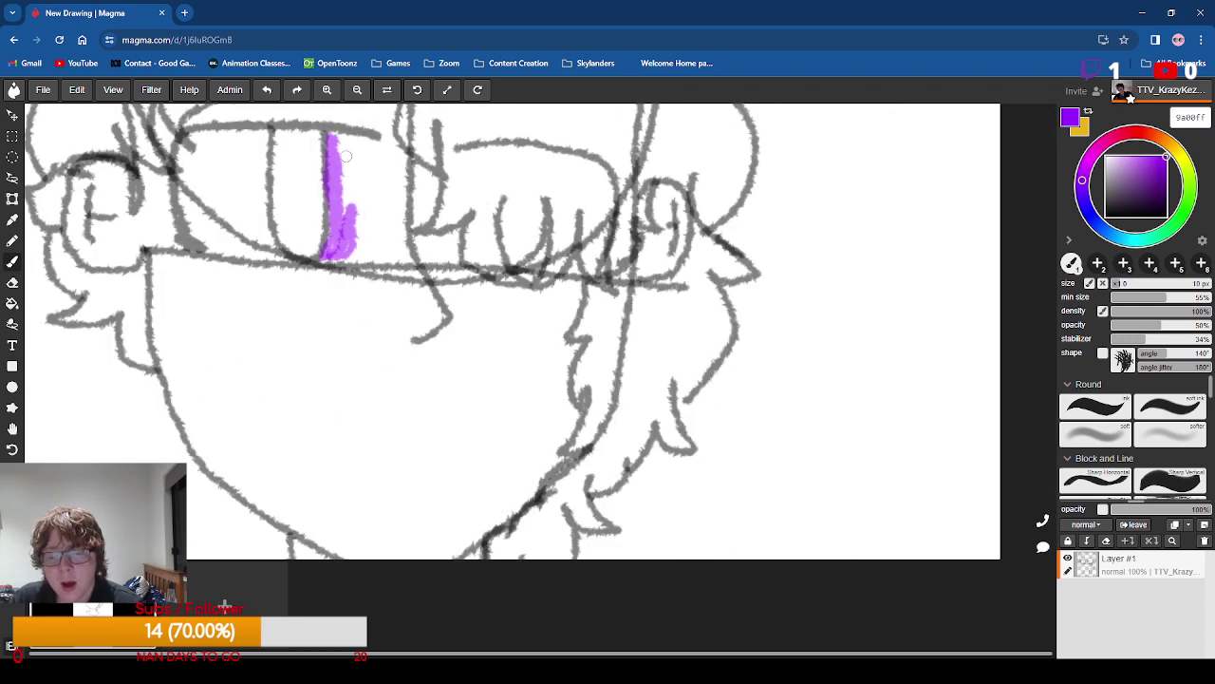
{"action": "scroll", "coordinate": [344, 152], "scroll_direction": "up", "scroll_amount": 5}
{"action": "mouse_move", "coordinate": [345, 151]}
{"action": "left_mouse_down"}
{"action": "mouse_move", "coordinate": [335, 135]}
{"action": "mouse_move", "coordinate": [339, 327]}
{"action": "mouse_move", "coordinate": [357, 147]}
{"action": "mouse_move", "coordinate": [345, 171]}
{"action": "mouse_move", "coordinate": [332, 133]}
{"action": "mouse_move", "coordinate": [314, 136]}
{"action": "left_mouse_up"}
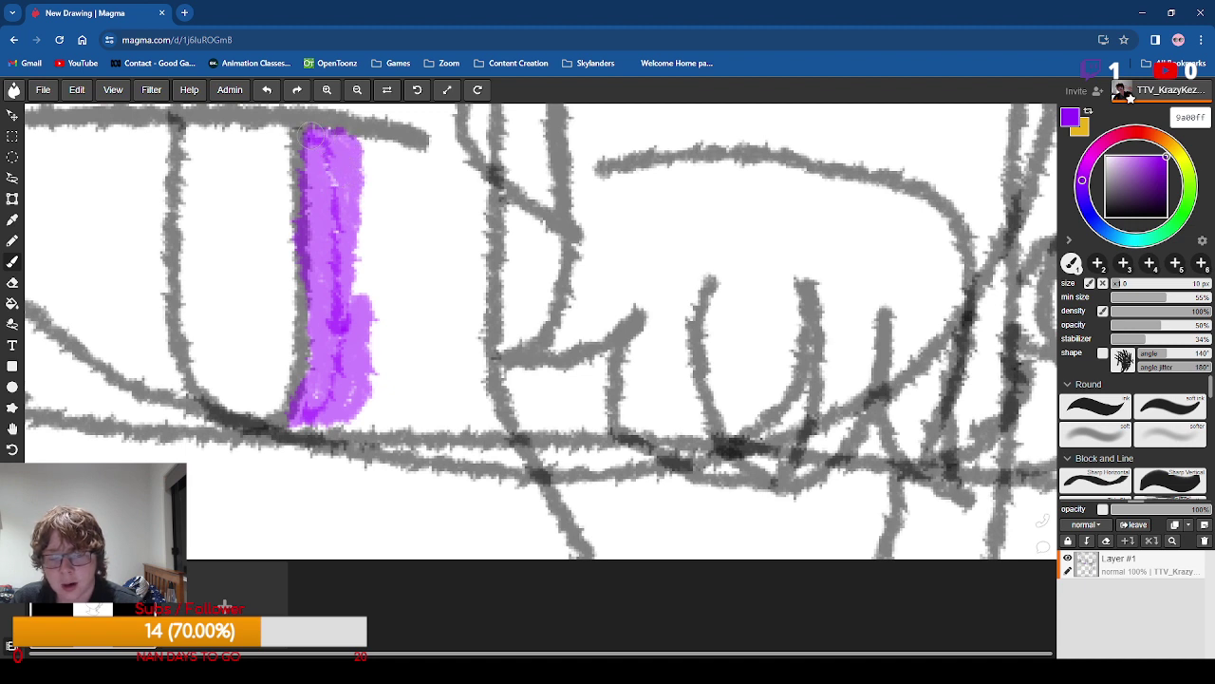
{"action": "mouse_move", "coordinate": [366, 294]}
{"action": "left_mouse_down"}
{"action": "mouse_move", "coordinate": [365, 140]}
{"action": "mouse_move", "coordinate": [403, 144]}
{"action": "mouse_move", "coordinate": [419, 217]}
{"action": "mouse_move", "coordinate": [400, 399]}
{"action": "mouse_move", "coordinate": [321, 418]}
{"action": "mouse_move", "coordinate": [385, 387]}
{"action": "mouse_move", "coordinate": [408, 292]}
{"action": "mouse_move", "coordinate": [404, 154]}
{"action": "mouse_move", "coordinate": [387, 154]}
{"action": "mouse_move", "coordinate": [368, 392]}
{"action": "mouse_move", "coordinate": [392, 353]}
{"action": "mouse_move", "coordinate": [400, 272]}
{"action": "mouse_move", "coordinate": [392, 170]}
{"action": "mouse_move", "coordinate": [388, 304]}
{"action": "mouse_move", "coordinate": [349, 294]}
{"action": "mouse_move", "coordinate": [361, 233]}
{"action": "left_mouse_up"}
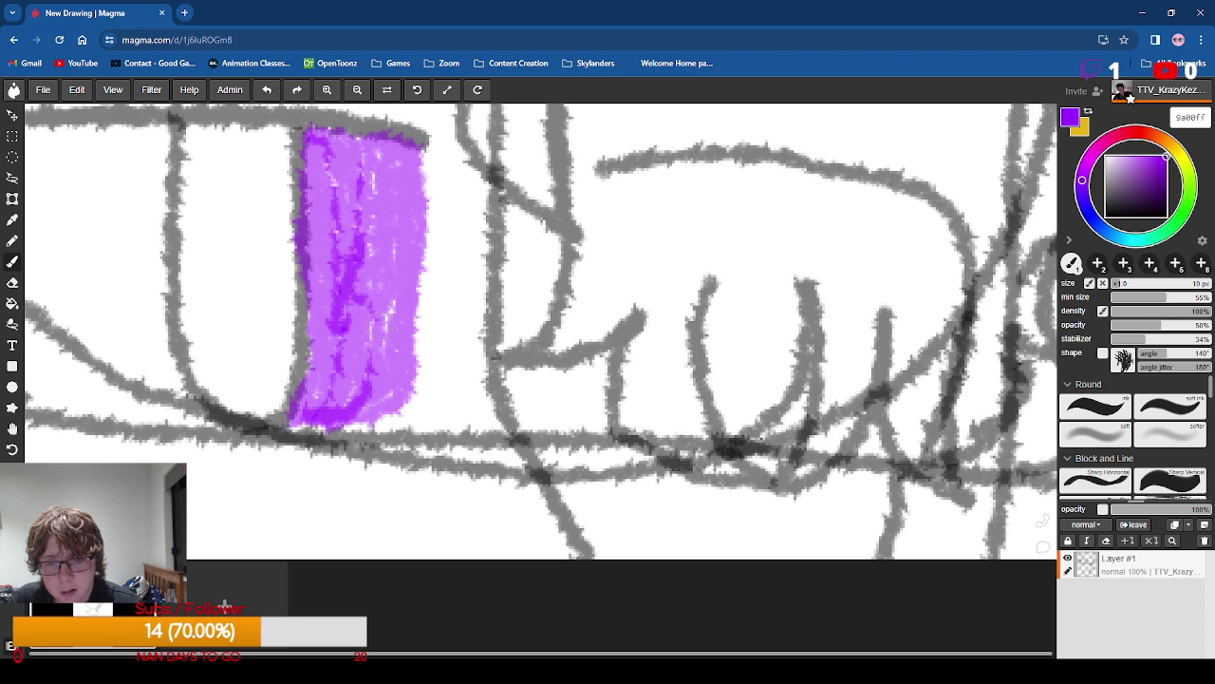
{"action": "left_click_drag", "start_coordinate": [389, 344], "coordinate": [396, 316]}
{"action": "scroll", "coordinate": [388, 283], "scroll_direction": "down", "scroll_amount": 4}
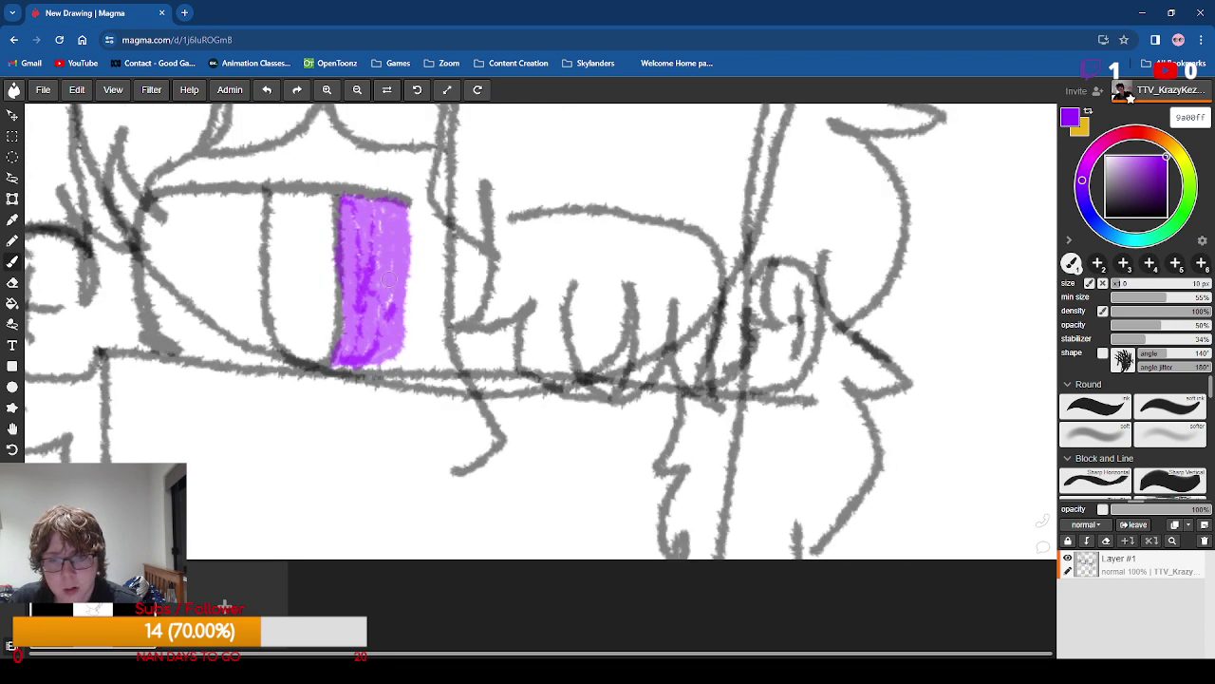
{"action": "scroll", "coordinate": [392, 253], "scroll_direction": "up", "scroll_amount": 4}
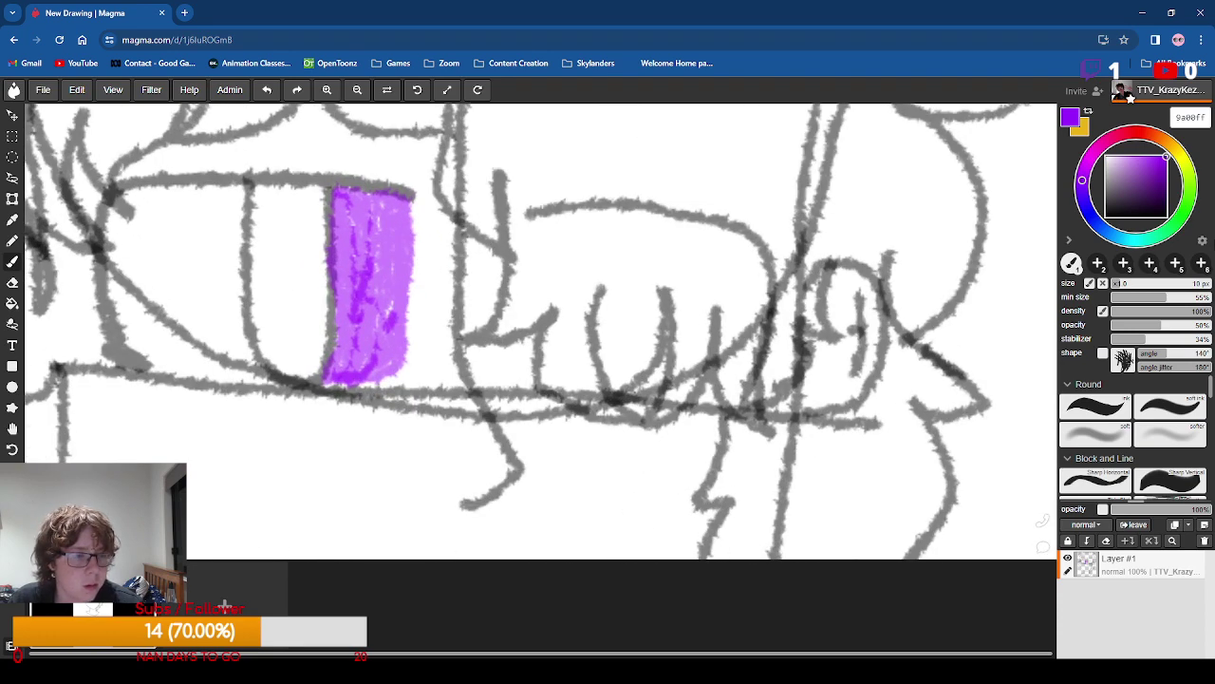
Set the brush colour to black 000000 and shade the upper part of the left eye's U-shaped iris.
{"action": "left_click_drag", "start_coordinate": [1168, 162], "coordinate": [1162, 222]}
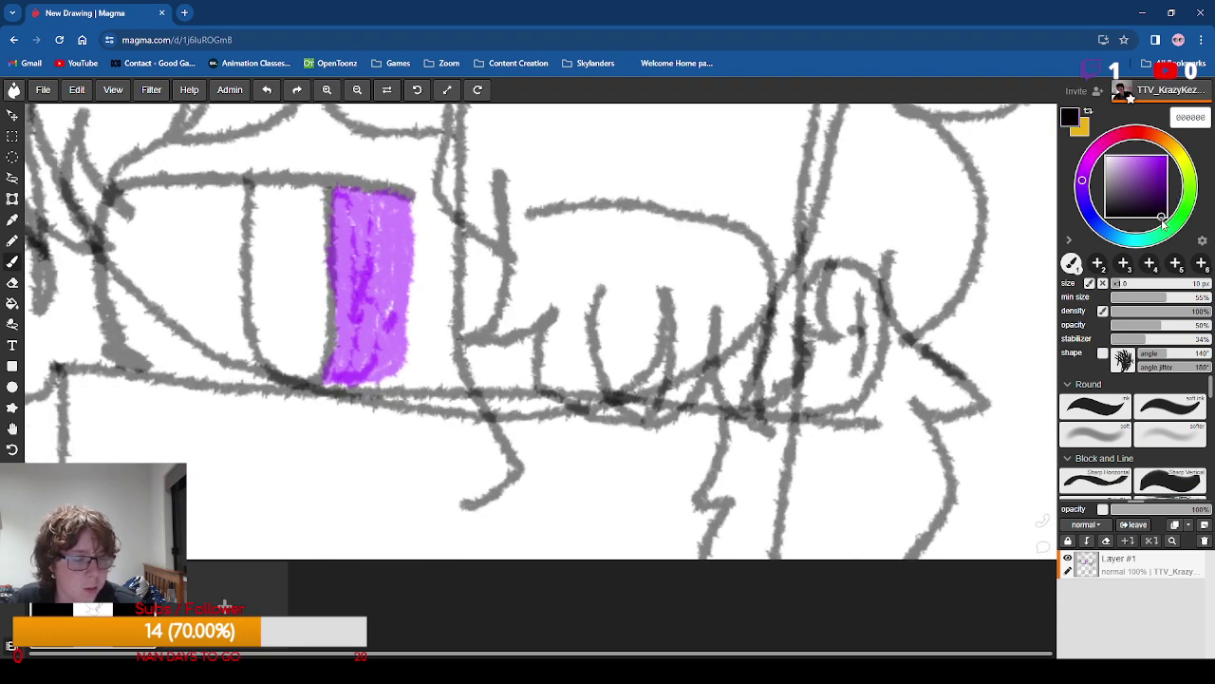
{"action": "scroll", "coordinate": [252, 250], "scroll_direction": "up", "scroll_amount": 7}
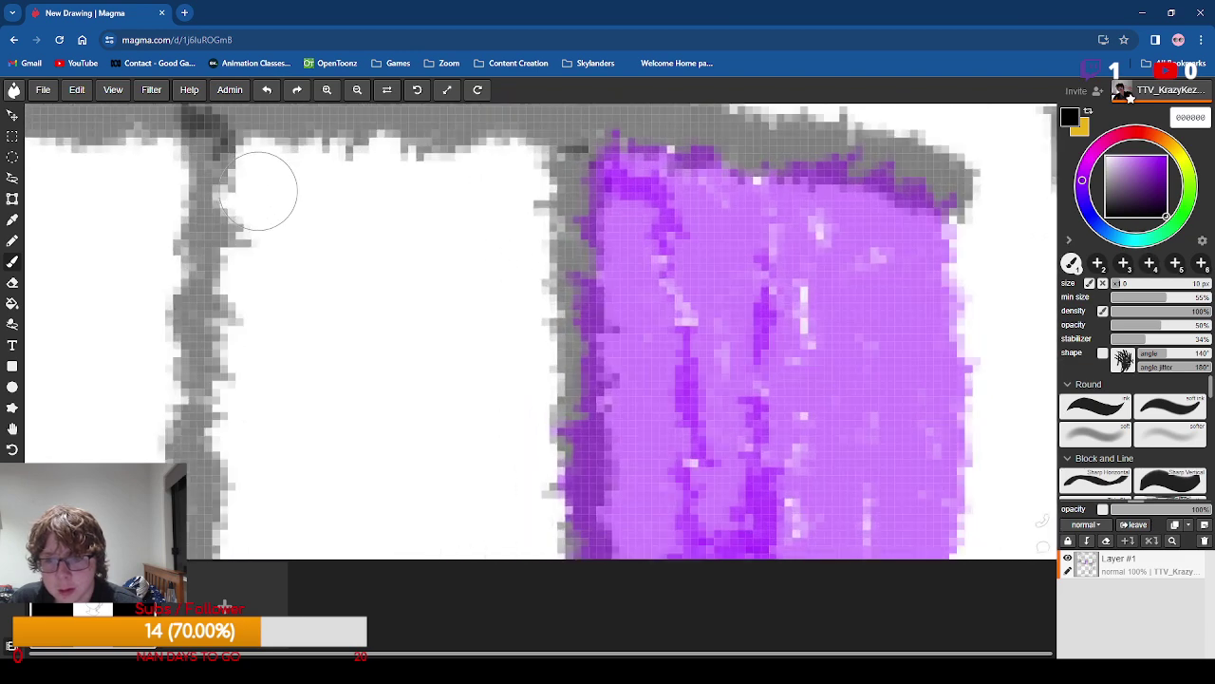
{"action": "mouse_move", "coordinate": [258, 190]}
{"action": "left_mouse_down"}
{"action": "mouse_move", "coordinate": [260, 179]}
{"action": "mouse_move", "coordinate": [263, 282]}
{"action": "mouse_move", "coordinate": [244, 218]}
{"action": "mouse_move", "coordinate": [250, 163]}
{"action": "mouse_move", "coordinate": [515, 174]}
{"action": "mouse_move", "coordinate": [537, 217]}
{"action": "mouse_move", "coordinate": [503, 382]}
{"action": "mouse_move", "coordinate": [447, 272]}
{"action": "mouse_move", "coordinate": [379, 284]}
{"action": "mouse_move", "coordinate": [358, 348]}
{"action": "mouse_move", "coordinate": [285, 238]}
{"action": "mouse_move", "coordinate": [342, 280]}
{"action": "mouse_move", "coordinate": [280, 270]}
{"action": "mouse_move", "coordinate": [297, 351]}
{"action": "mouse_move", "coordinate": [323, 171]}
{"action": "mouse_move", "coordinate": [494, 185]}
{"action": "mouse_move", "coordinate": [546, 266]}
{"action": "mouse_move", "coordinate": [522, 389]}
{"action": "mouse_move", "coordinate": [361, 417]}
{"action": "mouse_move", "coordinate": [446, 380]}
{"action": "mouse_move", "coordinate": [285, 427]}
{"action": "mouse_move", "coordinate": [346, 381]}
{"action": "mouse_move", "coordinate": [251, 408]}
{"action": "mouse_move", "coordinate": [228, 384]}
{"action": "left_mouse_up"}
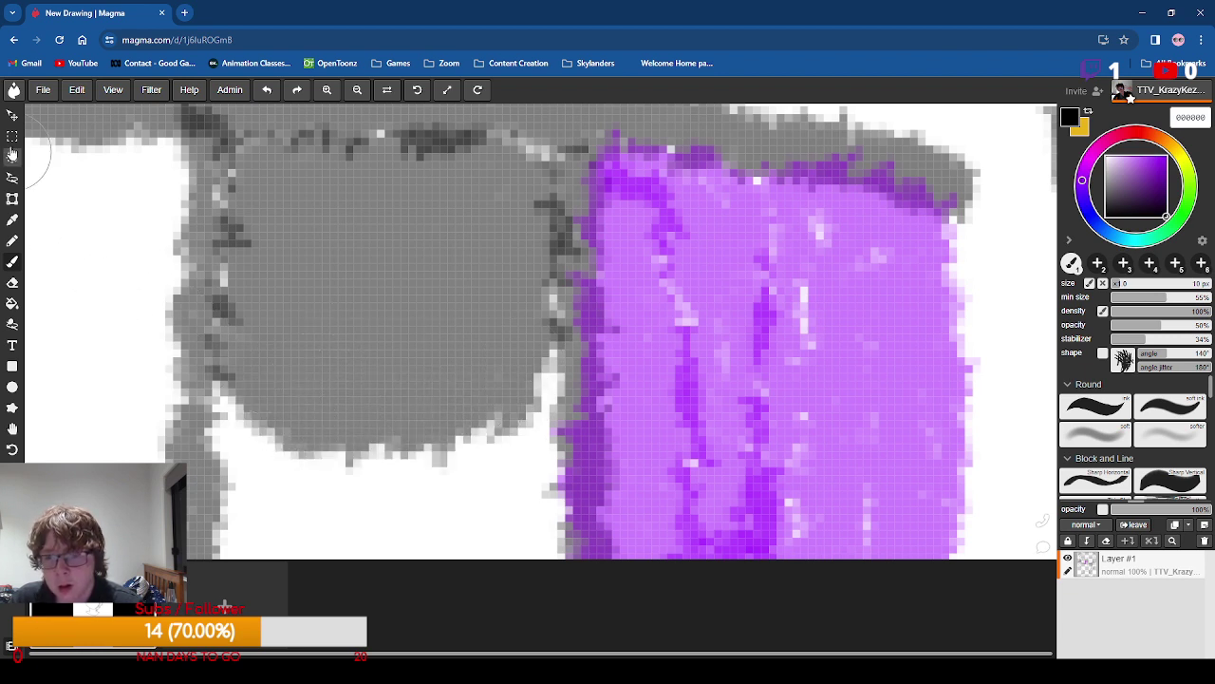
Leave the canvas for the My artworks page and copy that page's web address.
{"action": "left_click", "coordinate": [14, 91]}
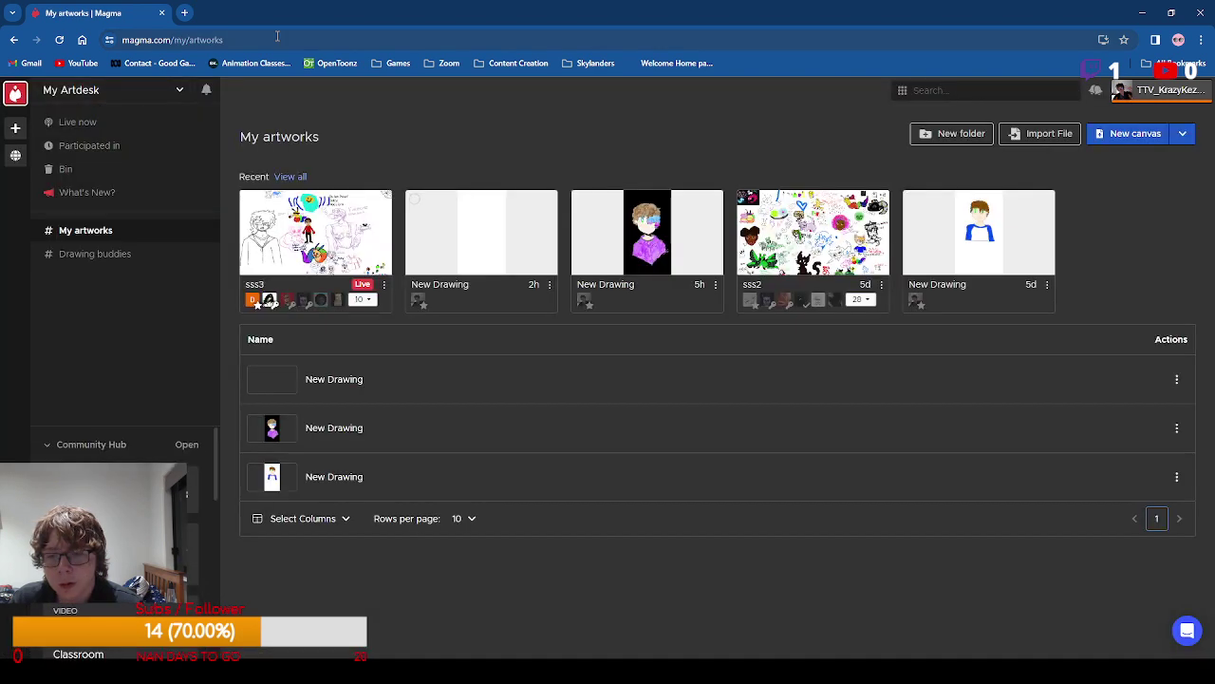
{"action": "left_click", "coordinate": [275, 40]}
{"action": "key", "text": "ctrl+c"}
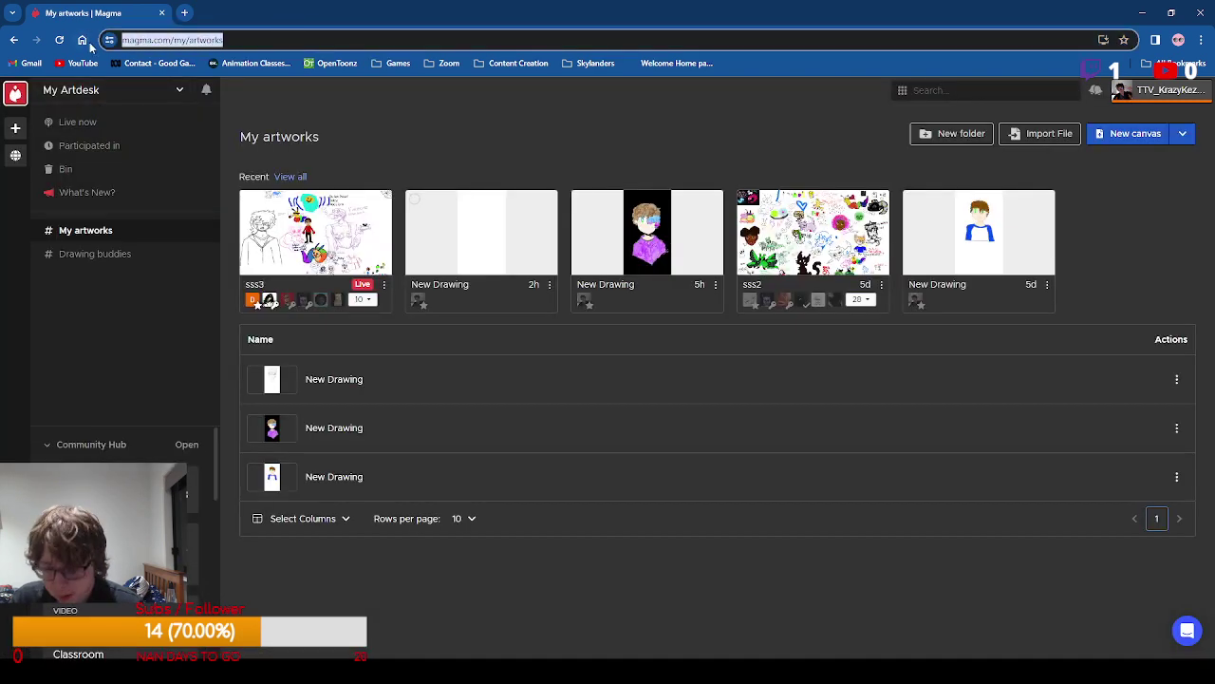
Open the streamer's Twitch channel in a new tab, post the copied My artworks link in the stream chat, and close the tab.
{"action": "left_click", "coordinate": [184, 12]}
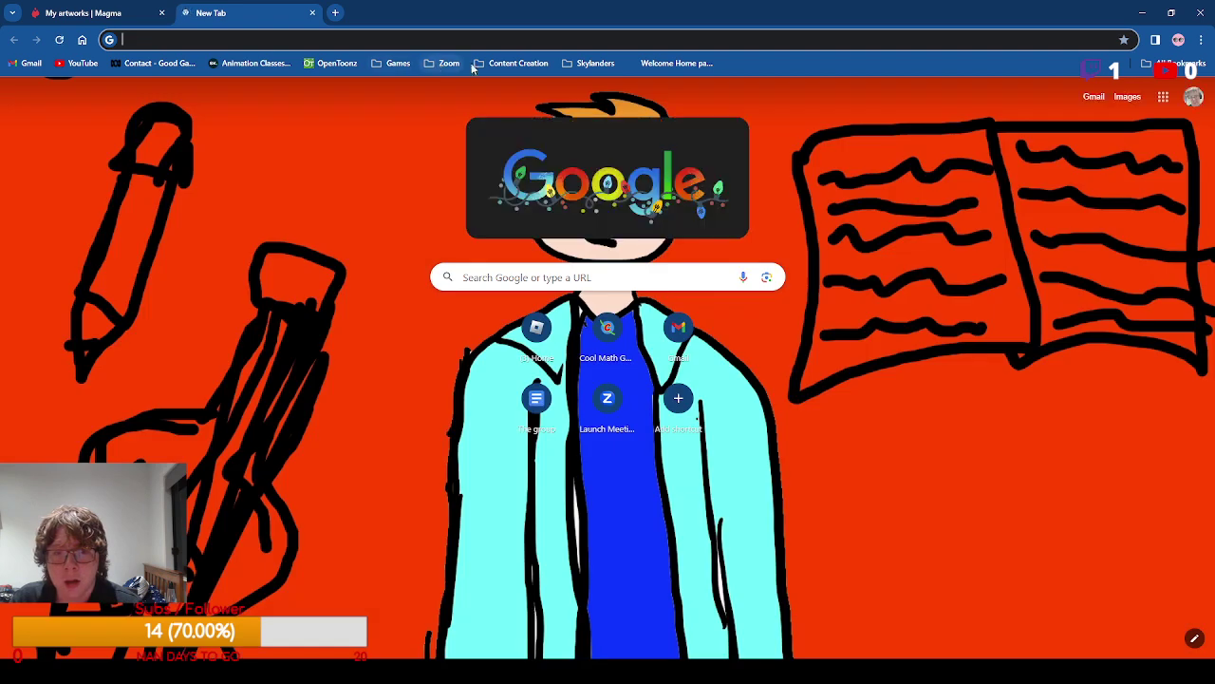
{"action": "type", "text": "t"}
{"action": "key", "text": "Return"}
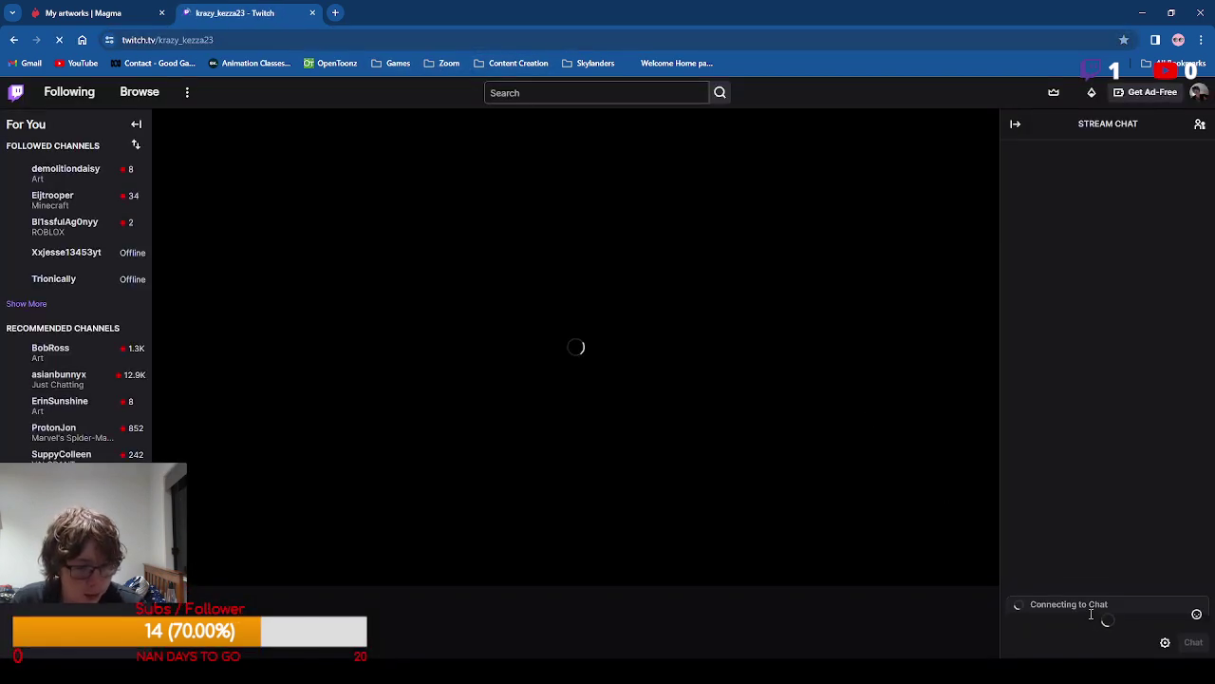
{"action": "left_click", "coordinate": [1075, 615]}
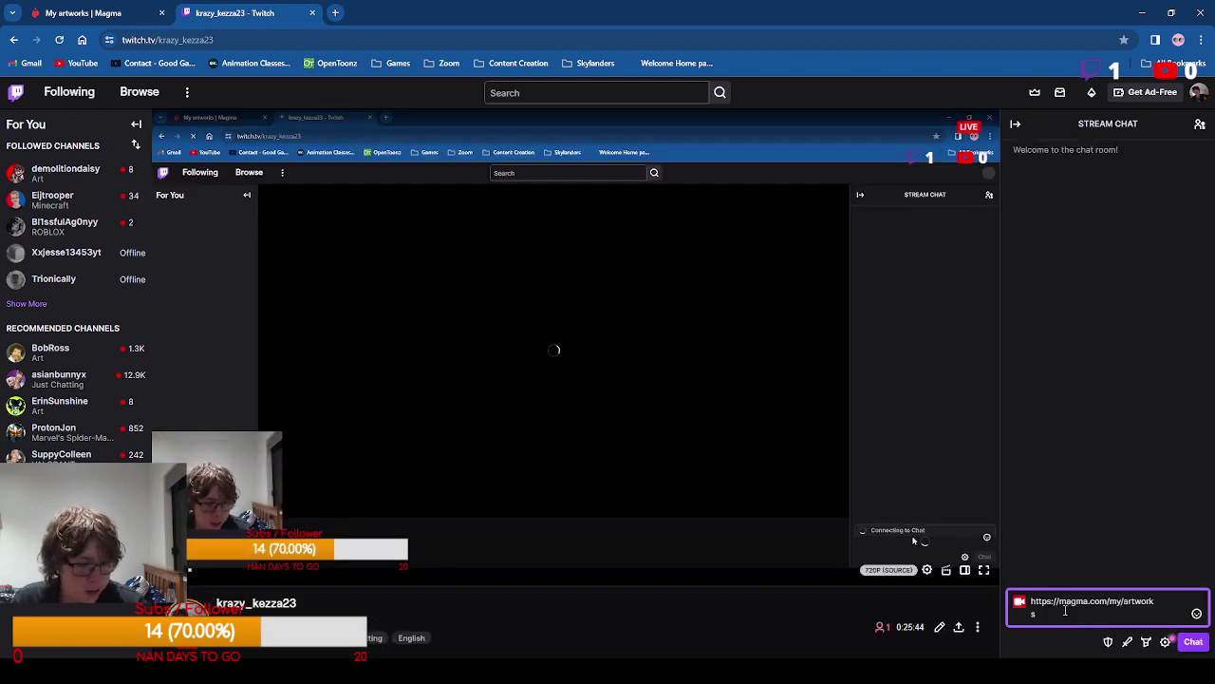
{"action": "key", "text": "ctrl+v"}
{"action": "key", "text": "Return"}
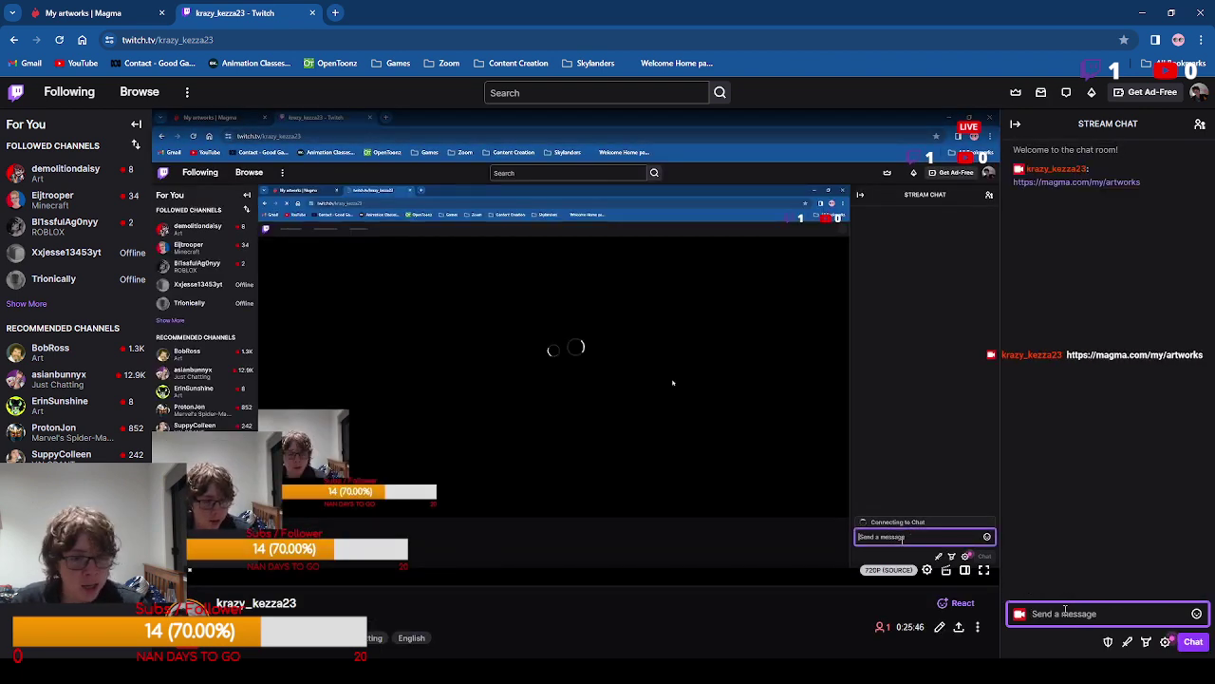
{"action": "left_click", "coordinate": [312, 13]}
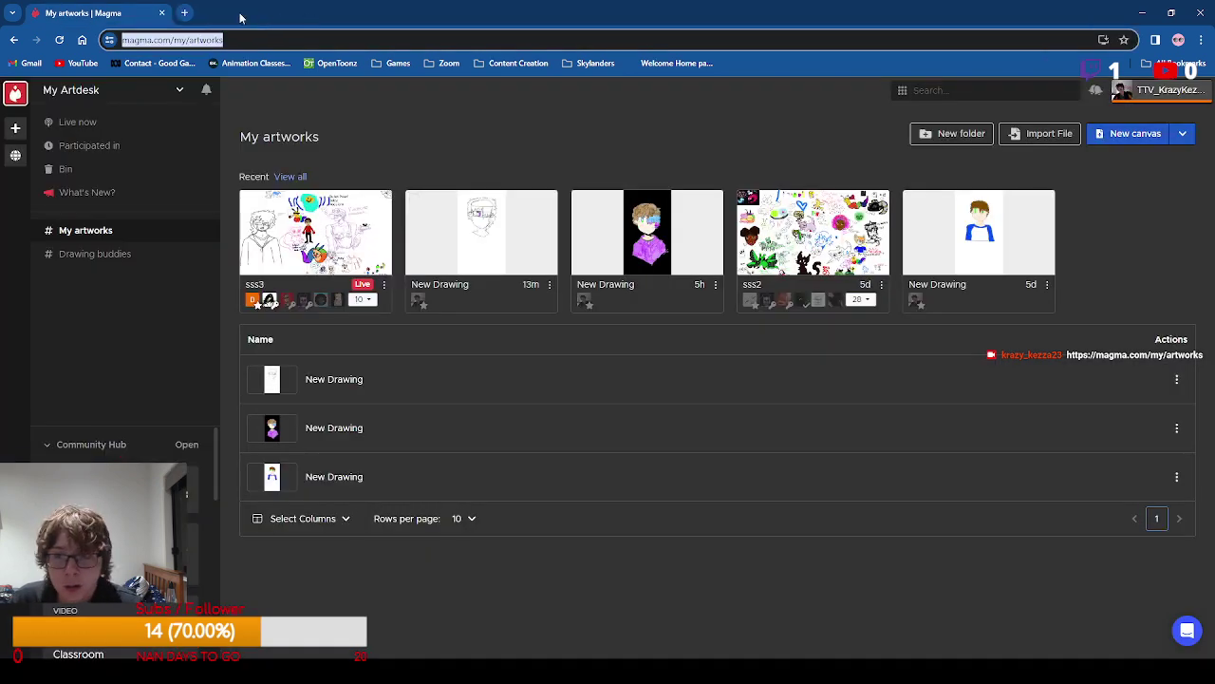
Select the My artworks page address again and reopen the recent New Drawing that holds the head sketch.
{"action": "left_click", "coordinate": [339, 468]}
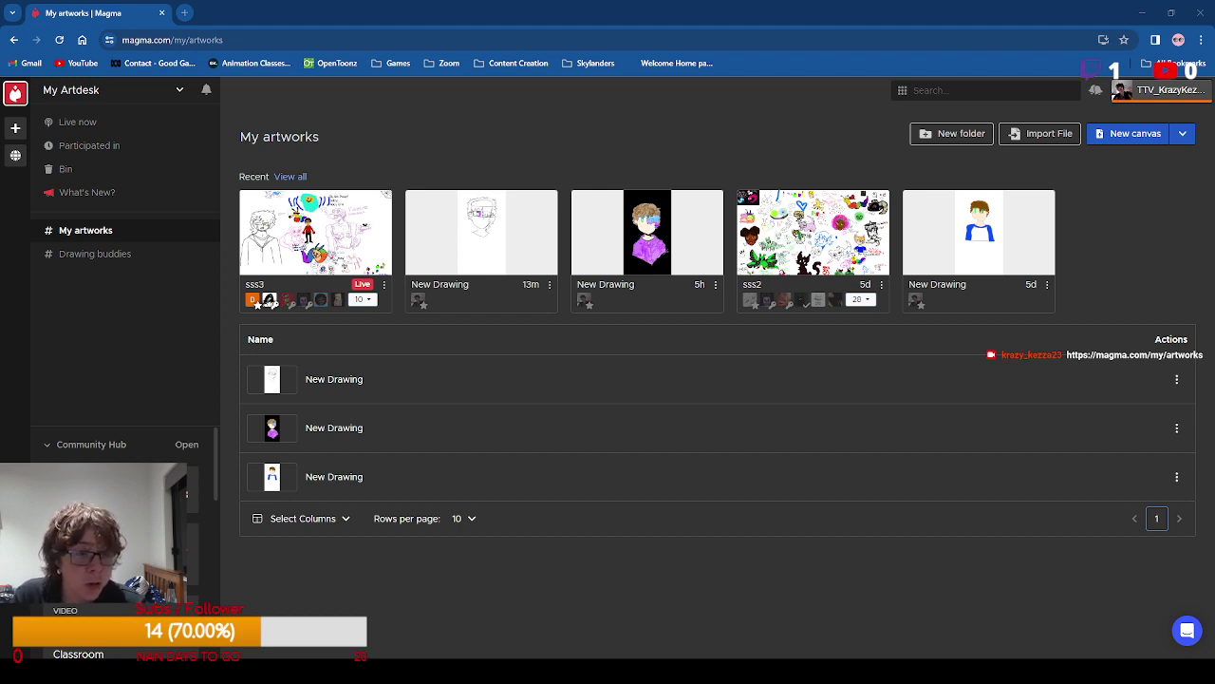
{"action": "left_click", "coordinate": [239, 42]}
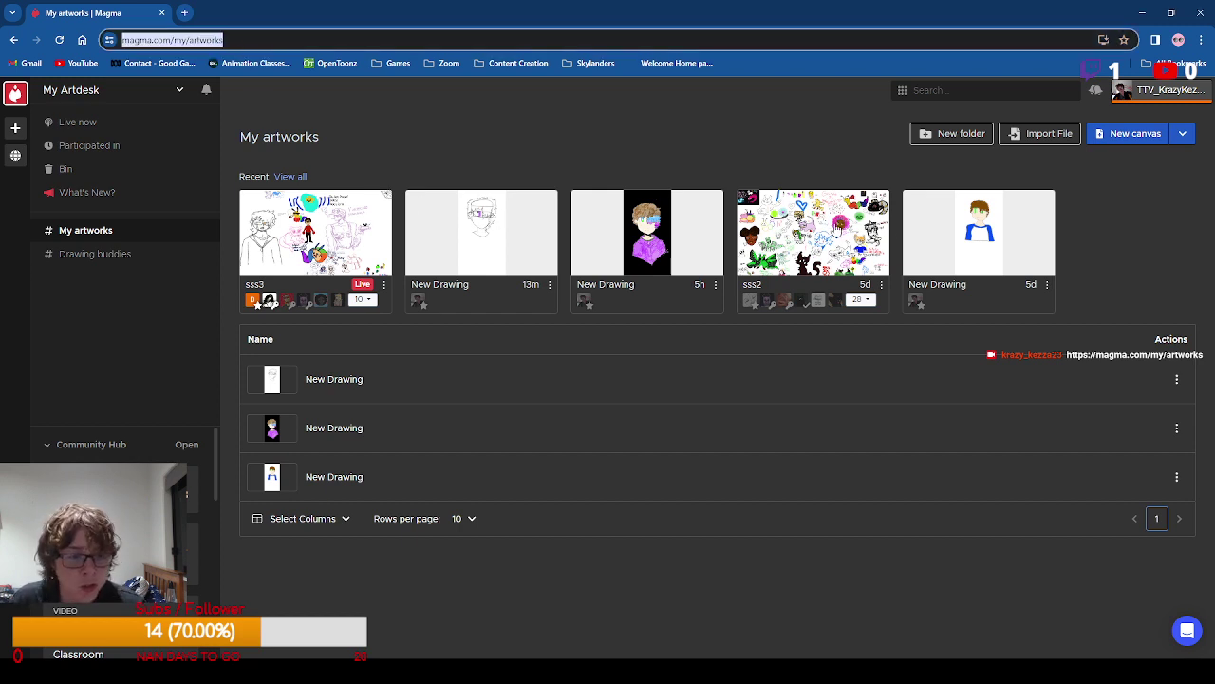
{"action": "left_click", "coordinate": [460, 256]}
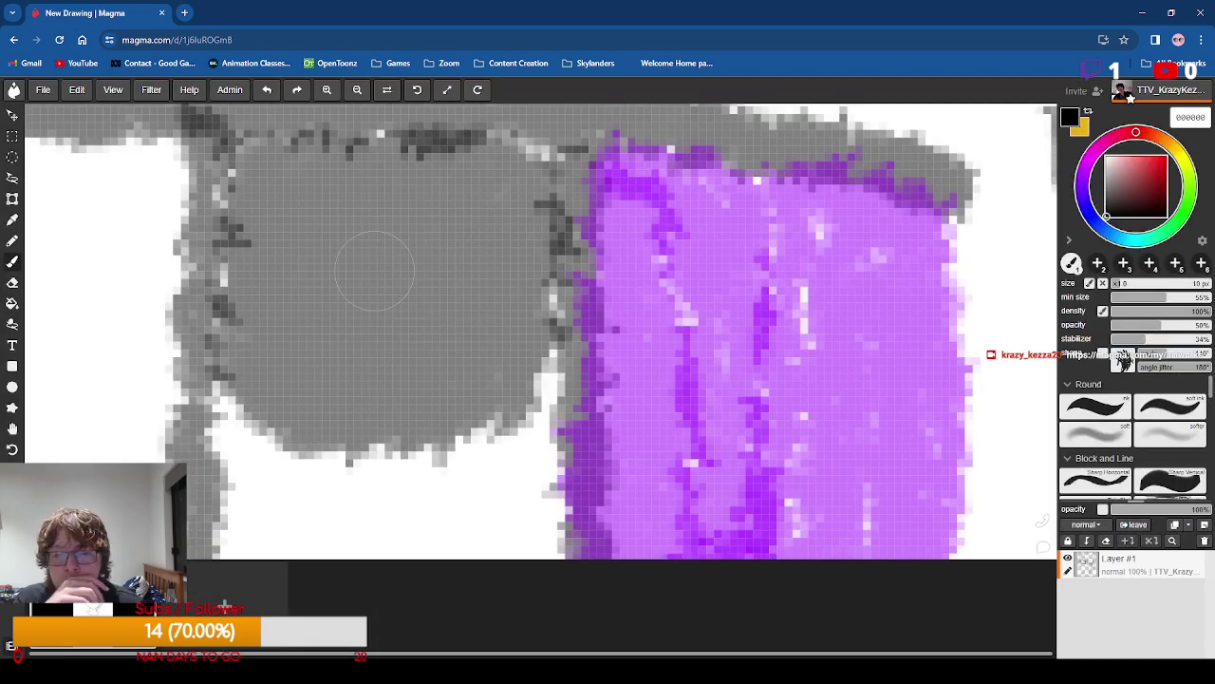
Paint the middle section of the left eye's U-shaped iris black with overlapping strokes.
{"action": "scroll", "coordinate": [453, 505], "scroll_direction": "up", "scroll_amount": 3}
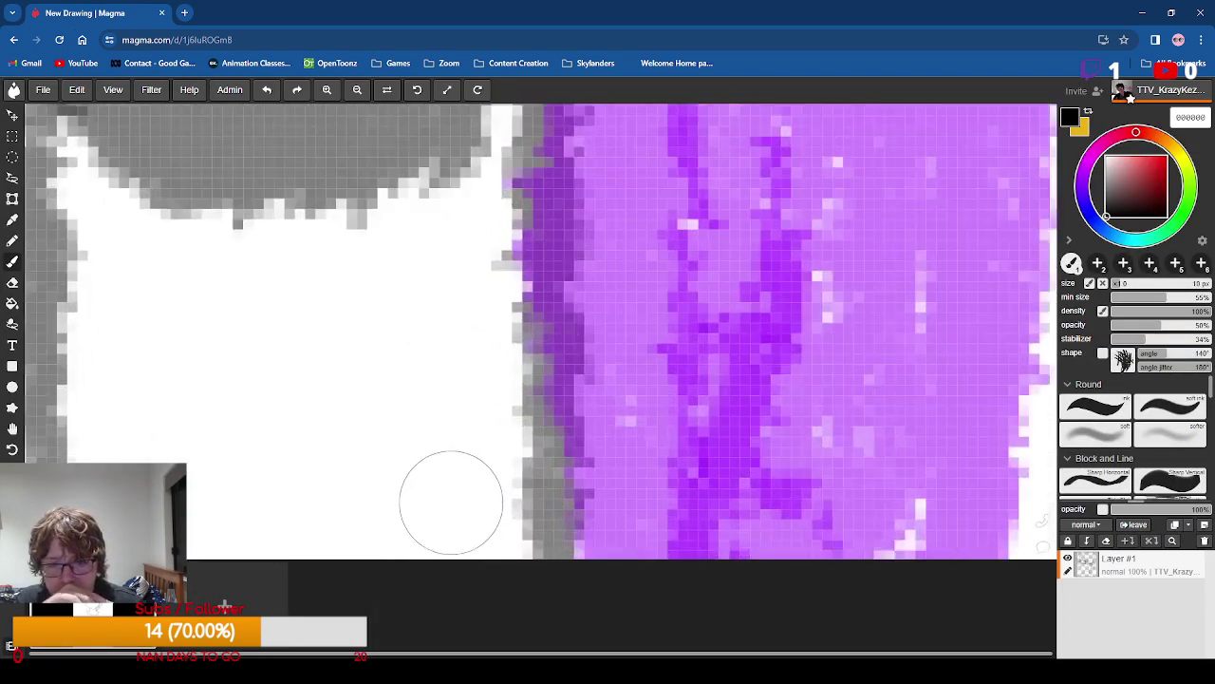
{"action": "mouse_move", "coordinate": [466, 196]}
{"action": "left_mouse_down"}
{"action": "mouse_move", "coordinate": [467, 132]}
{"action": "mouse_move", "coordinate": [462, 274]}
{"action": "mouse_move", "coordinate": [394, 492]}
{"action": "mouse_move", "coordinate": [401, 231]}
{"action": "mouse_move", "coordinate": [244, 421]}
{"action": "mouse_move", "coordinate": [467, 211]}
{"action": "mouse_move", "coordinate": [270, 171]}
{"action": "mouse_move", "coordinate": [229, 397]}
{"action": "mouse_move", "coordinate": [392, 282]}
{"action": "mouse_move", "coordinate": [154, 180]}
{"action": "mouse_move", "coordinate": [257, 411]}
{"action": "mouse_move", "coordinate": [343, 138]}
{"action": "mouse_move", "coordinate": [81, 190]}
{"action": "mouse_move", "coordinate": [13, 368]}
{"action": "mouse_move", "coordinate": [233, 403]}
{"action": "mouse_move", "coordinate": [374, 272]}
{"action": "mouse_move", "coordinate": [141, 148]}
{"action": "mouse_move", "coordinate": [32, 261]}
{"action": "mouse_move", "coordinate": [38, 114]}
{"action": "mouse_move", "coordinate": [211, 135]}
{"action": "mouse_move", "coordinate": [78, 160]}
{"action": "mouse_move", "coordinate": [225, 203]}
{"action": "mouse_move", "coordinate": [141, 211]}
{"action": "mouse_move", "coordinate": [301, 339]}
{"action": "mouse_move", "coordinate": [207, 285]}
{"action": "mouse_move", "coordinate": [142, 304]}
{"action": "mouse_move", "coordinate": [224, 456]}
{"action": "mouse_move", "coordinate": [227, 295]}
{"action": "mouse_move", "coordinate": [68, 181]}
{"action": "mouse_move", "coordinate": [21, 323]}
{"action": "mouse_move", "coordinate": [205, 138]}
{"action": "mouse_move", "coordinate": [79, 124]}
{"action": "mouse_move", "coordinate": [221, 289]}
{"action": "mouse_move", "coordinate": [444, 135]}
{"action": "mouse_move", "coordinate": [252, 350]}
{"action": "mouse_move", "coordinate": [444, 346]}
{"action": "mouse_move", "coordinate": [394, 213]}
{"action": "mouse_move", "coordinate": [365, 401]}
{"action": "mouse_move", "coordinate": [373, 242]}
{"action": "mouse_move", "coordinate": [387, 361]}
{"action": "mouse_move", "coordinate": [397, 249]}
{"action": "mouse_move", "coordinate": [389, 440]}
{"action": "mouse_move", "coordinate": [444, 255]}
{"action": "mouse_move", "coordinate": [423, 415]}
{"action": "mouse_move", "coordinate": [435, 496]}
{"action": "mouse_move", "coordinate": [473, 306]}
{"action": "mouse_move", "coordinate": [459, 145]}
{"action": "mouse_move", "coordinate": [255, 247]}
{"action": "mouse_move", "coordinate": [226, 295]}
{"action": "mouse_move", "coordinate": [249, 324]}
{"action": "mouse_move", "coordinate": [338, 240]}
{"action": "mouse_move", "coordinate": [300, 147]}
{"action": "mouse_move", "coordinate": [174, 214]}
{"action": "mouse_move", "coordinate": [161, 290]}
{"action": "mouse_move", "coordinate": [282, 243]}
{"action": "mouse_move", "coordinate": [184, 147]}
{"action": "mouse_move", "coordinate": [74, 285]}
{"action": "mouse_move", "coordinate": [175, 194]}
{"action": "mouse_move", "coordinate": [3, 176]}
{"action": "mouse_move", "coordinate": [23, 112]}
{"action": "mouse_move", "coordinate": [393, 131]}
{"action": "mouse_move", "coordinate": [366, 346]}
{"action": "mouse_move", "coordinate": [302, 434]}
{"action": "mouse_move", "coordinate": [137, 435]}
{"action": "mouse_move", "coordinate": [269, 396]}
{"action": "mouse_move", "coordinate": [270, 408]}
{"action": "mouse_move", "coordinate": [430, 233]}
{"action": "mouse_move", "coordinate": [164, 303]}
{"action": "mouse_move", "coordinate": [313, 250]}
{"action": "mouse_move", "coordinate": [278, 145]}
{"action": "mouse_move", "coordinate": [43, 332]}
{"action": "mouse_move", "coordinate": [67, 399]}
{"action": "mouse_move", "coordinate": [503, 480]}
{"action": "mouse_move", "coordinate": [511, 349]}
{"action": "mouse_move", "coordinate": [461, 329]}
{"action": "left_mouse_up"}
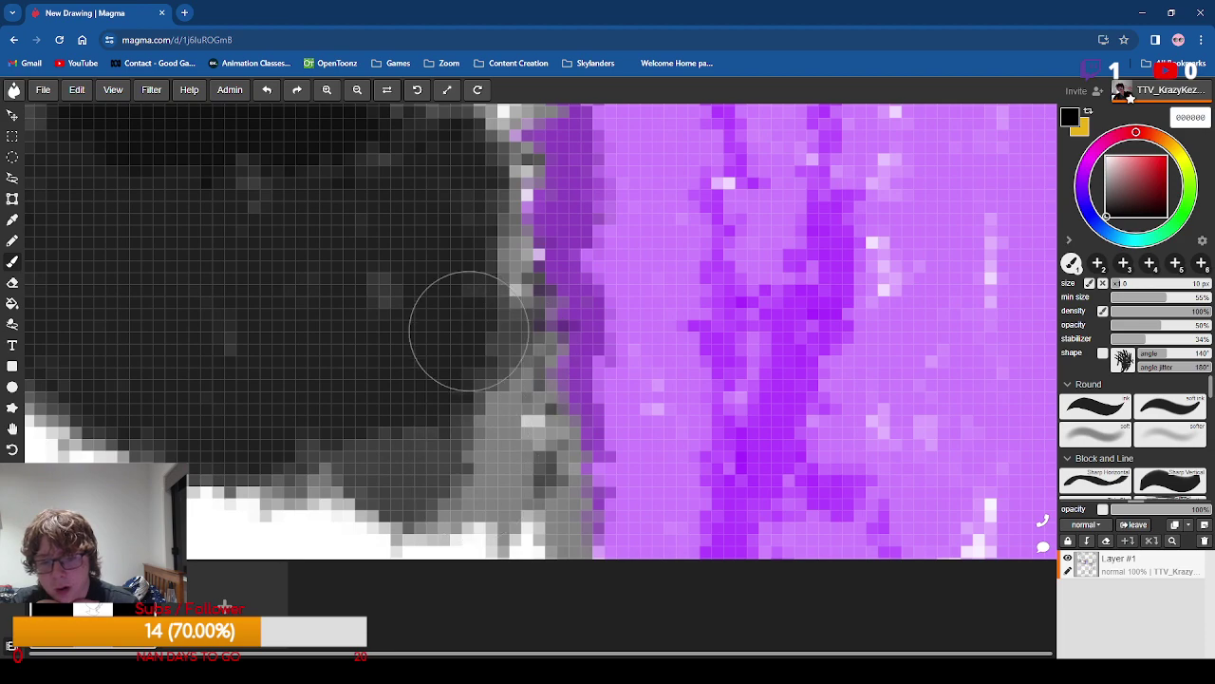
{"action": "scroll", "coordinate": [353, 334], "scroll_direction": "down", "scroll_amount": 4}
{"action": "scroll", "coordinate": [351, 326], "scroll_direction": "down", "scroll_amount": 4}
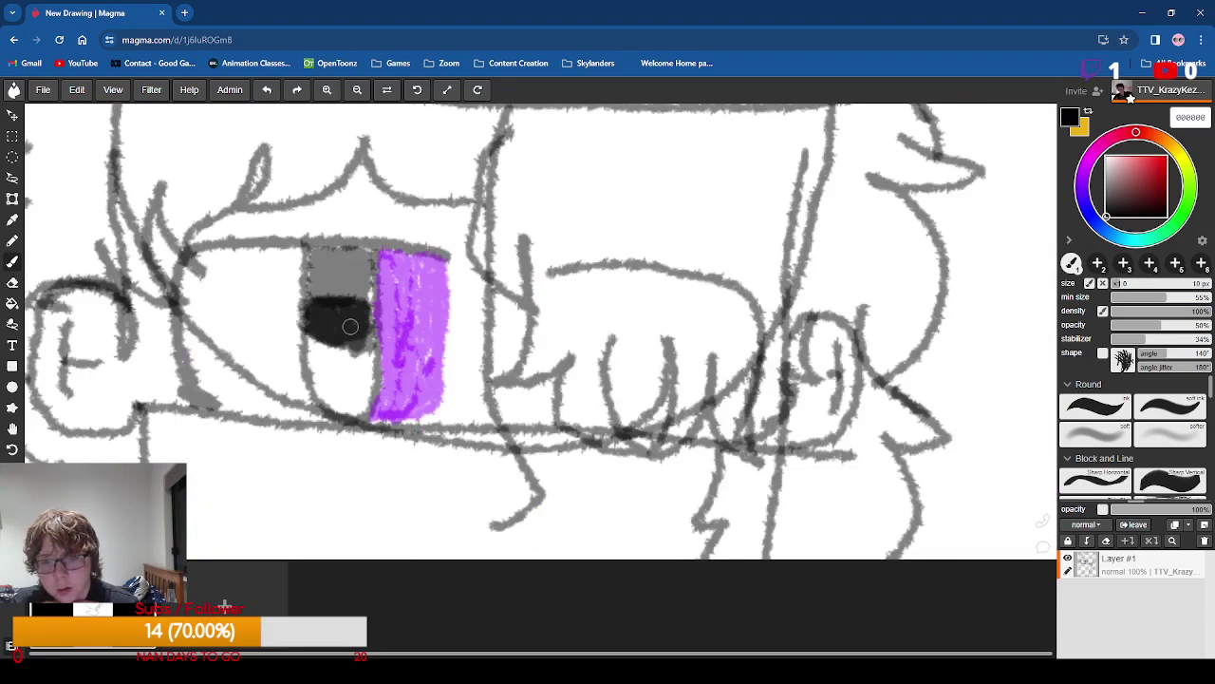
Darken the grey upper section of the left eye's iris with another layer of black up to the lid.
{"action": "scroll", "coordinate": [356, 307], "scroll_direction": "up", "scroll_amount": 6}
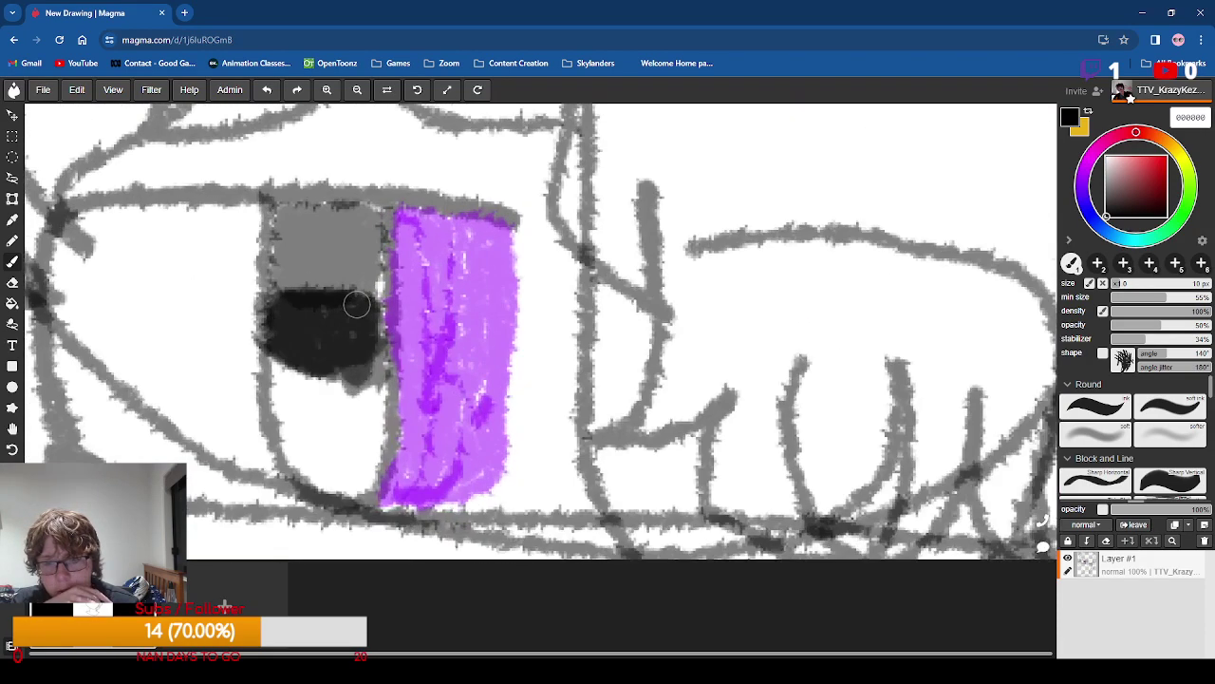
{"action": "scroll", "coordinate": [368, 185], "scroll_direction": "up", "scroll_amount": 4}
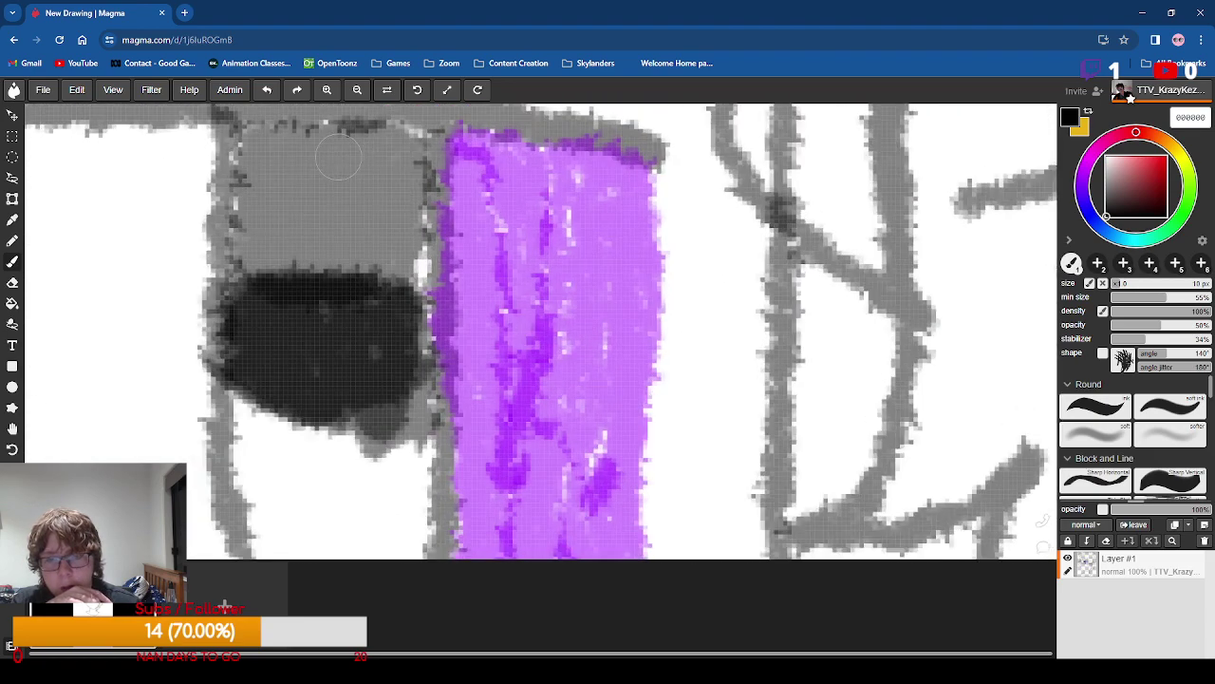
{"action": "mouse_move", "coordinate": [178, 137]}
{"action": "left_mouse_down"}
{"action": "mouse_move", "coordinate": [494, 130]}
{"action": "mouse_move", "coordinate": [511, 152]}
{"action": "mouse_move", "coordinate": [515, 391]}
{"action": "mouse_move", "coordinate": [453, 438]}
{"action": "mouse_move", "coordinate": [434, 303]}
{"action": "mouse_move", "coordinate": [437, 432]}
{"action": "mouse_move", "coordinate": [448, 195]}
{"action": "mouse_move", "coordinate": [367, 398]}
{"action": "mouse_move", "coordinate": [372, 191]}
{"action": "mouse_move", "coordinate": [351, 156]}
{"action": "mouse_move", "coordinate": [285, 413]}
{"action": "mouse_move", "coordinate": [373, 397]}
{"action": "mouse_move", "coordinate": [366, 328]}
{"action": "mouse_move", "coordinate": [254, 275]}
{"action": "mouse_move", "coordinate": [318, 397]}
{"action": "mouse_move", "coordinate": [289, 152]}
{"action": "mouse_move", "coordinate": [221, 421]}
{"action": "mouse_move", "coordinate": [319, 131]}
{"action": "mouse_move", "coordinate": [209, 354]}
{"action": "mouse_move", "coordinate": [227, 151]}
{"action": "mouse_move", "coordinate": [168, 372]}
{"action": "mouse_move", "coordinate": [181, 170]}
{"action": "mouse_move", "coordinate": [105, 376]}
{"action": "mouse_move", "coordinate": [104, 398]}
{"action": "mouse_move", "coordinate": [128, 420]}
{"action": "mouse_move", "coordinate": [158, 421]}
{"action": "mouse_move", "coordinate": [134, 401]}
{"action": "mouse_move", "coordinate": [140, 218]}
{"action": "mouse_move", "coordinate": [127, 125]}
{"action": "mouse_move", "coordinate": [149, 212]}
{"action": "mouse_move", "coordinate": [136, 428]}
{"action": "mouse_move", "coordinate": [343, 343]}
{"action": "mouse_move", "coordinate": [259, 393]}
{"action": "mouse_move", "coordinate": [355, 127]}
{"action": "mouse_move", "coordinate": [288, 339]}
{"action": "mouse_move", "coordinate": [412, 167]}
{"action": "mouse_move", "coordinate": [391, 201]}
{"action": "mouse_move", "coordinate": [417, 254]}
{"action": "mouse_move", "coordinate": [428, 133]}
{"action": "mouse_move", "coordinate": [406, 385]}
{"action": "mouse_move", "coordinate": [416, 429]}
{"action": "mouse_move", "coordinate": [397, 389]}
{"action": "mouse_move", "coordinate": [355, 387]}
{"action": "mouse_move", "coordinate": [243, 264]}
{"action": "mouse_move", "coordinate": [305, 364]}
{"action": "mouse_move", "coordinate": [279, 182]}
{"action": "mouse_move", "coordinate": [165, 244]}
{"action": "mouse_move", "coordinate": [177, 362]}
{"action": "mouse_move", "coordinate": [216, 215]}
{"action": "mouse_move", "coordinate": [196, 380]}
{"action": "mouse_move", "coordinate": [216, 209]}
{"action": "mouse_move", "coordinate": [287, 123]}
{"action": "mouse_move", "coordinate": [181, 121]}
{"action": "mouse_move", "coordinate": [497, 127]}
{"action": "mouse_move", "coordinate": [523, 182]}
{"action": "mouse_move", "coordinate": [483, 443]}
{"action": "mouse_move", "coordinate": [466, 369]}
{"action": "mouse_move", "coordinate": [390, 299]}
{"action": "left_mouse_up"}
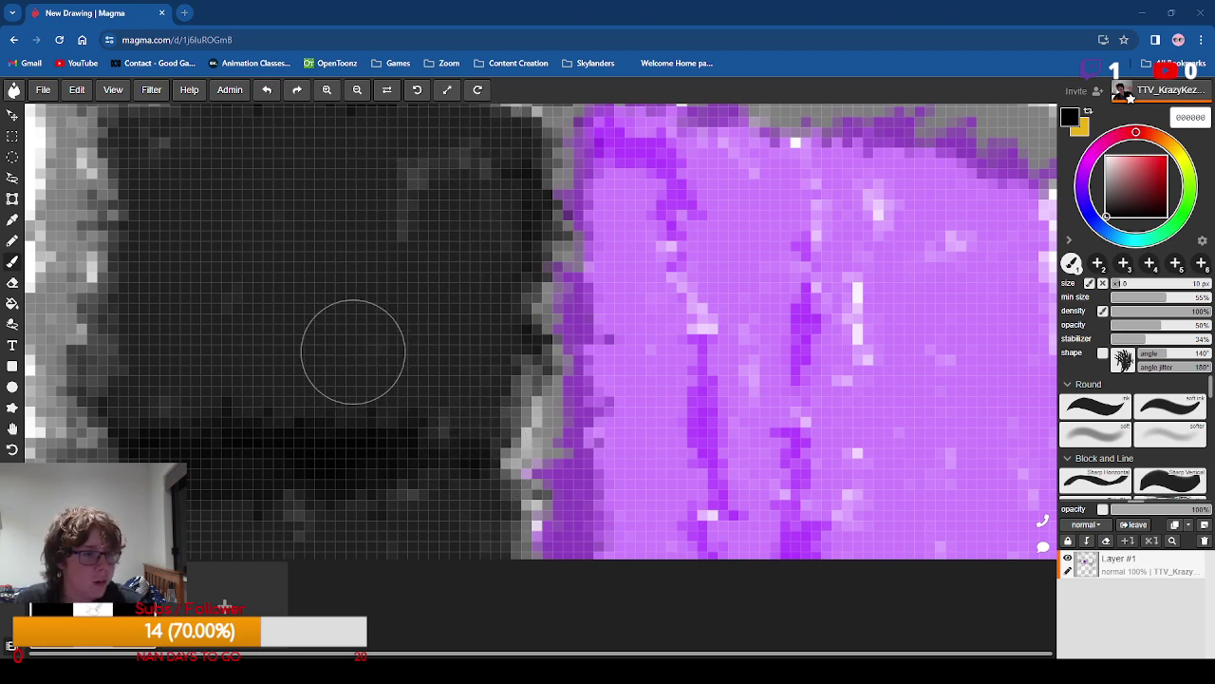
{"action": "scroll", "coordinate": [354, 351], "scroll_direction": "down", "scroll_amount": 5}
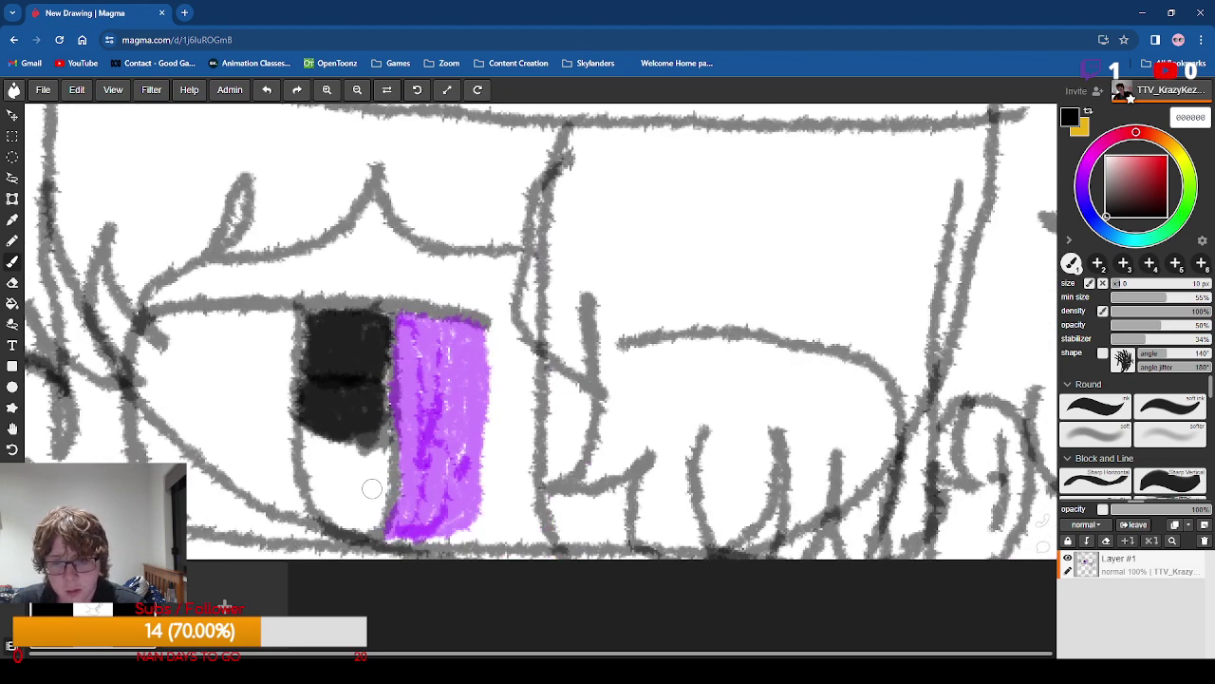
Fill the lower section of the left eye's iris with layered black strokes down towards the lower eye line.
{"action": "scroll", "coordinate": [371, 488], "scroll_direction": "up", "scroll_amount": 5}
{"action": "mouse_move", "coordinate": [407, 331]}
{"action": "left_mouse_down"}
{"action": "mouse_move", "coordinate": [401, 213]}
{"action": "mouse_move", "coordinate": [393, 393]}
{"action": "mouse_move", "coordinate": [359, 511]}
{"action": "mouse_move", "coordinate": [324, 208]}
{"action": "mouse_move", "coordinate": [319, 428]}
{"action": "mouse_move", "coordinate": [319, 194]}
{"action": "mouse_move", "coordinate": [214, 391]}
{"action": "mouse_move", "coordinate": [270, 341]}
{"action": "mouse_move", "coordinate": [157, 215]}
{"action": "mouse_move", "coordinate": [128, 373]}
{"action": "mouse_move", "coordinate": [147, 464]}
{"action": "mouse_move", "coordinate": [187, 372]}
{"action": "mouse_move", "coordinate": [124, 199]}
{"action": "mouse_move", "coordinate": [66, 353]}
{"action": "mouse_move", "coordinate": [111, 339]}
{"action": "mouse_move", "coordinate": [46, 219]}
{"action": "mouse_move", "coordinate": [54, 198]}
{"action": "mouse_move", "coordinate": [66, 465]}
{"action": "mouse_move", "coordinate": [240, 339]}
{"action": "mouse_move", "coordinate": [226, 405]}
{"action": "mouse_move", "coordinate": [165, 444]}
{"action": "mouse_move", "coordinate": [241, 453]}
{"action": "mouse_move", "coordinate": [247, 346]}
{"action": "mouse_move", "coordinate": [171, 297]}
{"action": "mouse_move", "coordinate": [83, 406]}
{"action": "mouse_move", "coordinate": [266, 402]}
{"action": "mouse_move", "coordinate": [206, 264]}
{"action": "mouse_move", "coordinate": [101, 277]}
{"action": "mouse_move", "coordinate": [214, 470]}
{"action": "mouse_move", "coordinate": [415, 448]}
{"action": "mouse_move", "coordinate": [391, 280]}
{"action": "mouse_move", "coordinate": [381, 432]}
{"action": "mouse_move", "coordinate": [442, 351]}
{"action": "mouse_move", "coordinate": [327, 520]}
{"action": "mouse_move", "coordinate": [328, 356]}
{"action": "mouse_move", "coordinate": [282, 339]}
{"action": "mouse_move", "coordinate": [245, 460]}
{"action": "mouse_move", "coordinate": [173, 465]}
{"action": "mouse_move", "coordinate": [143, 501]}
{"action": "left_mouse_up"}
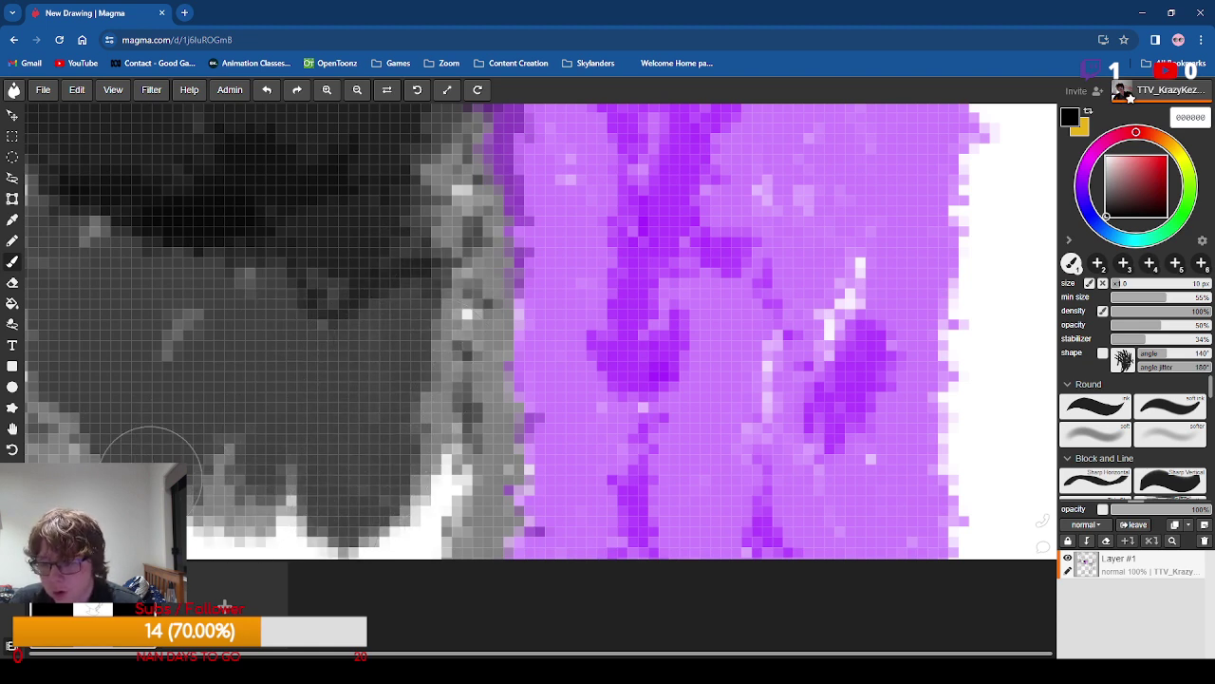
{"action": "left_click_drag", "start_coordinate": [247, 355], "coordinate": [130, 407]}
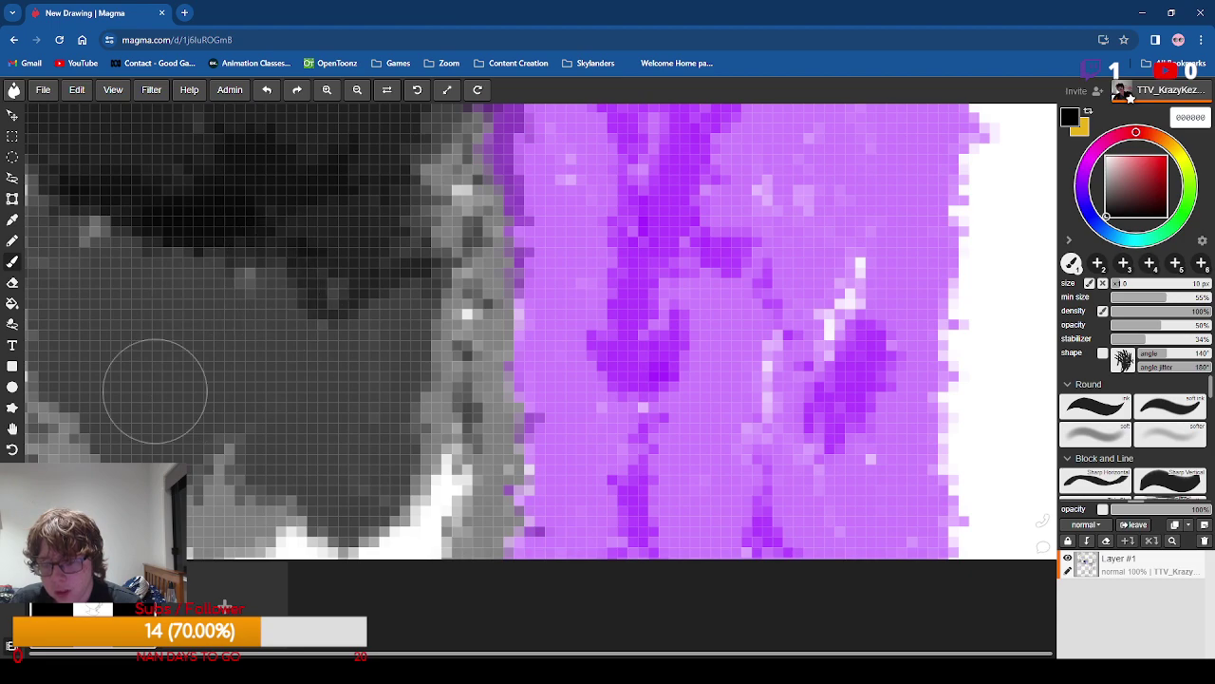
{"action": "scroll", "coordinate": [163, 361], "scroll_direction": "down", "scroll_amount": 4}
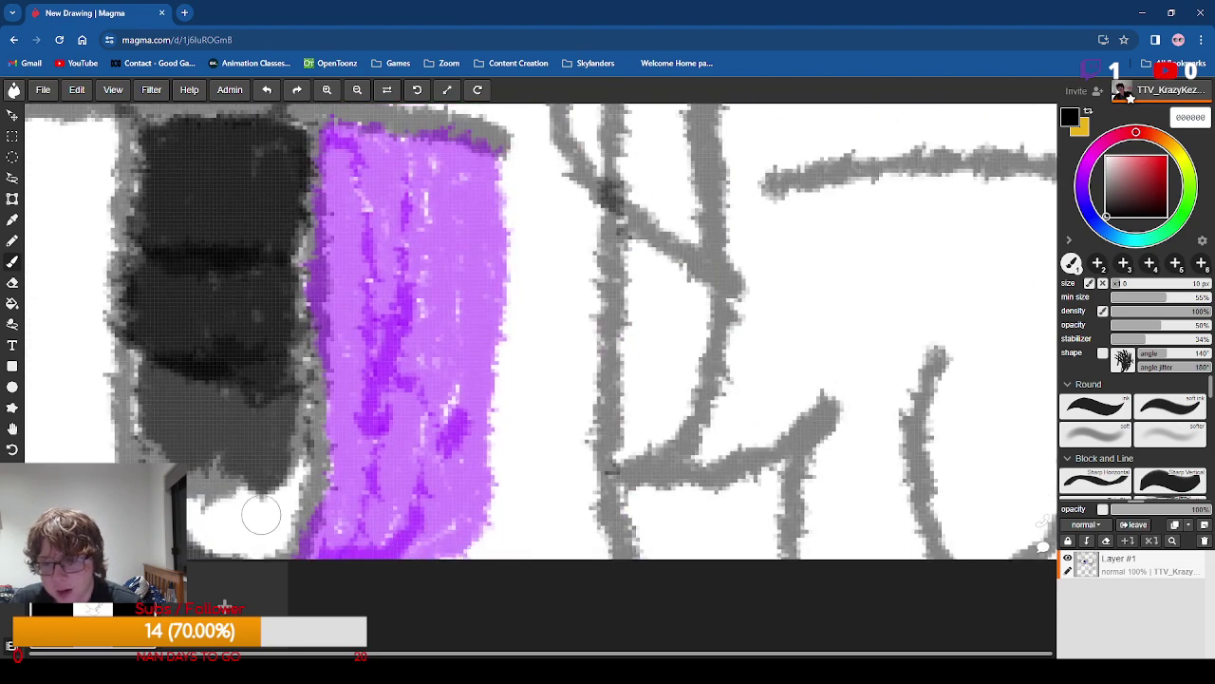
{"action": "scroll", "coordinate": [267, 523], "scroll_direction": "up", "scroll_amount": 4}
{"action": "mouse_move", "coordinate": [272, 488]}
{"action": "left_mouse_down"}
{"action": "mouse_move", "coordinate": [337, 344]}
{"action": "mouse_move", "coordinate": [330, 470]}
{"action": "mouse_move", "coordinate": [309, 537]}
{"action": "mouse_move", "coordinate": [262, 573]}
{"action": "mouse_move", "coordinate": [266, 496]}
{"action": "mouse_move", "coordinate": [302, 472]}
{"action": "mouse_move", "coordinate": [283, 349]}
{"action": "mouse_move", "coordinate": [172, 517]}
{"action": "mouse_move", "coordinate": [258, 315]}
{"action": "mouse_move", "coordinate": [34, 446]}
{"action": "mouse_move", "coordinate": [169, 424]}
{"action": "mouse_move", "coordinate": [150, 206]}
{"action": "mouse_move", "coordinate": [89, 323]}
{"action": "mouse_move", "coordinate": [269, 194]}
{"action": "mouse_move", "coordinate": [254, 74]}
{"action": "mouse_move", "coordinate": [316, 269]}
{"action": "mouse_move", "coordinate": [372, 223]}
{"action": "mouse_move", "coordinate": [274, 408]}
{"action": "left_mouse_up"}
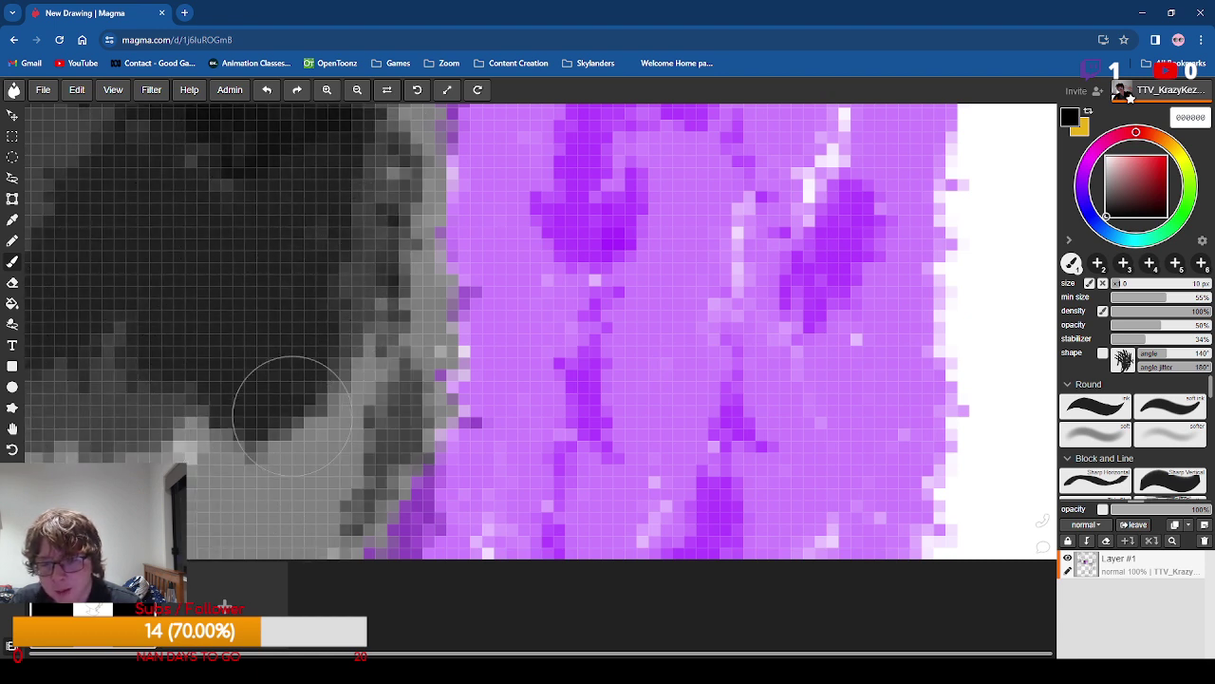
{"action": "mouse_move", "coordinate": [359, 413]}
{"action": "left_mouse_down"}
{"action": "mouse_move", "coordinate": [359, 353]}
{"action": "mouse_move", "coordinate": [307, 500]}
{"action": "mouse_move", "coordinate": [237, 529]}
{"action": "mouse_move", "coordinate": [178, 336]}
{"action": "mouse_move", "coordinate": [129, 486]}
{"action": "mouse_move", "coordinate": [225, 497]}
{"action": "mouse_move", "coordinate": [172, 367]}
{"action": "mouse_move", "coordinate": [59, 339]}
{"action": "mouse_move", "coordinate": [175, 450]}
{"action": "left_mouse_up"}
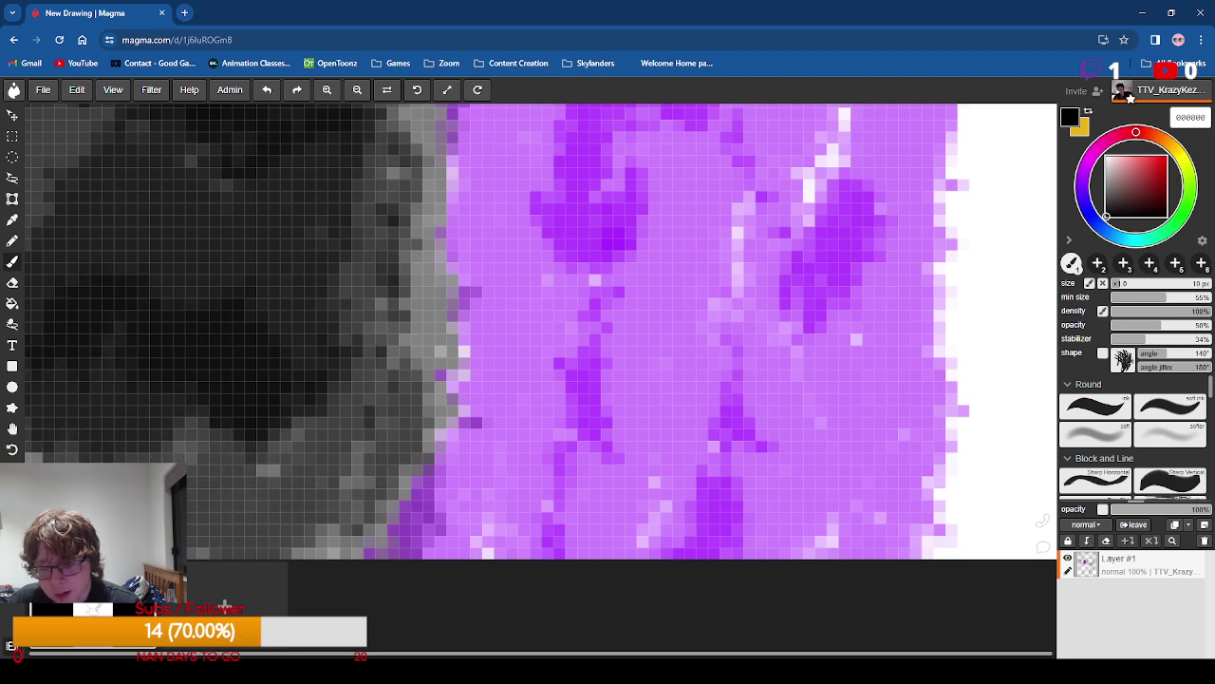
{"action": "mouse_move", "coordinate": [58, 510]}
{"action": "left_mouse_down"}
{"action": "mouse_move", "coordinate": [366, 379]}
{"action": "mouse_move", "coordinate": [247, 494]}
{"action": "mouse_move", "coordinate": [142, 465]}
{"action": "mouse_move", "coordinate": [83, 474]}
{"action": "mouse_move", "coordinate": [114, 532]}
{"action": "mouse_move", "coordinate": [339, 398]}
{"action": "mouse_move", "coordinate": [136, 142]}
{"action": "mouse_move", "coordinate": [36, 176]}
{"action": "mouse_move", "coordinate": [139, 236]}
{"action": "mouse_move", "coordinate": [168, 182]}
{"action": "left_mouse_up"}
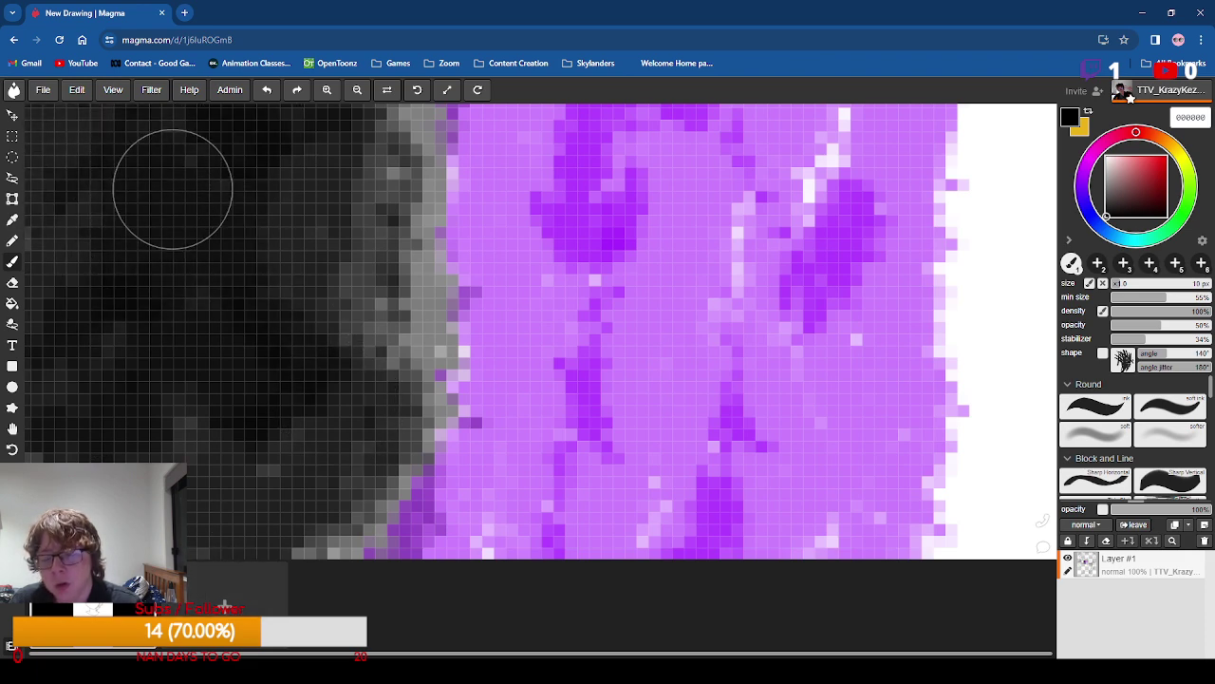
Darken the remaining light patches along the outer lower edge of the left eye's black iris.
{"action": "scroll", "coordinate": [127, 276], "scroll_direction": "down", "scroll_amount": 5}
{"action": "scroll", "coordinate": [125, 361], "scroll_direction": "down", "scroll_amount": 3}
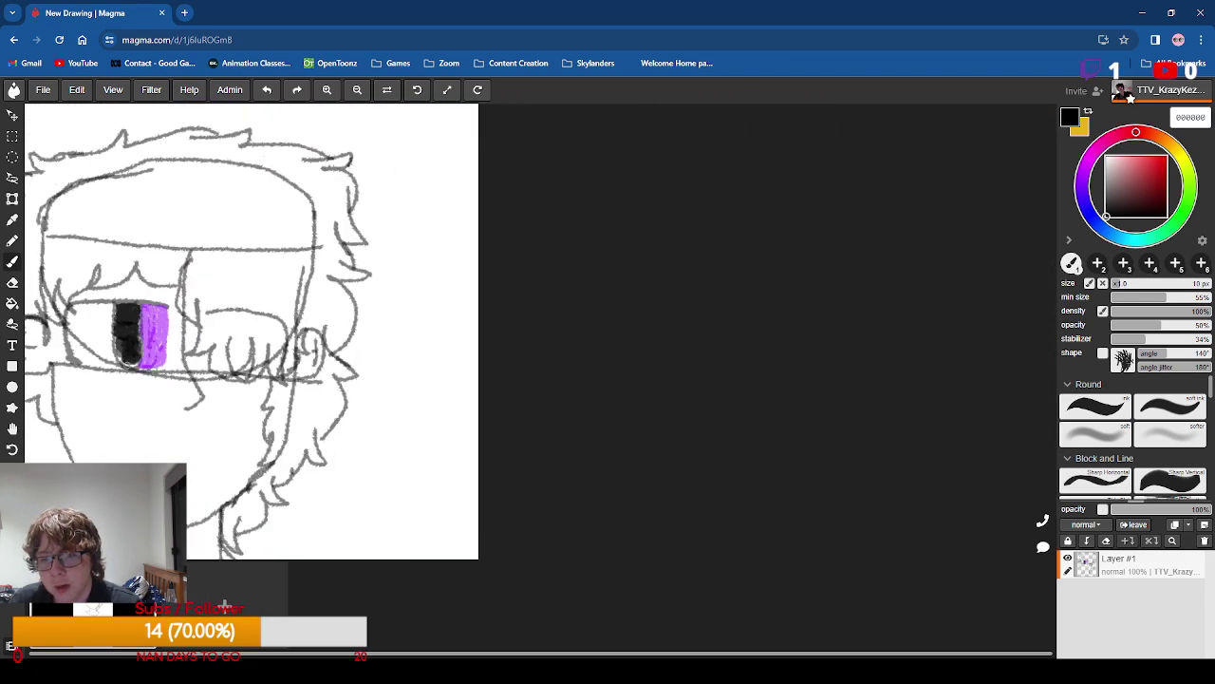
{"action": "scroll", "coordinate": [125, 361], "scroll_direction": "up", "scroll_amount": 4}
{"action": "scroll", "coordinate": [112, 337], "scroll_direction": "up", "scroll_amount": 5}
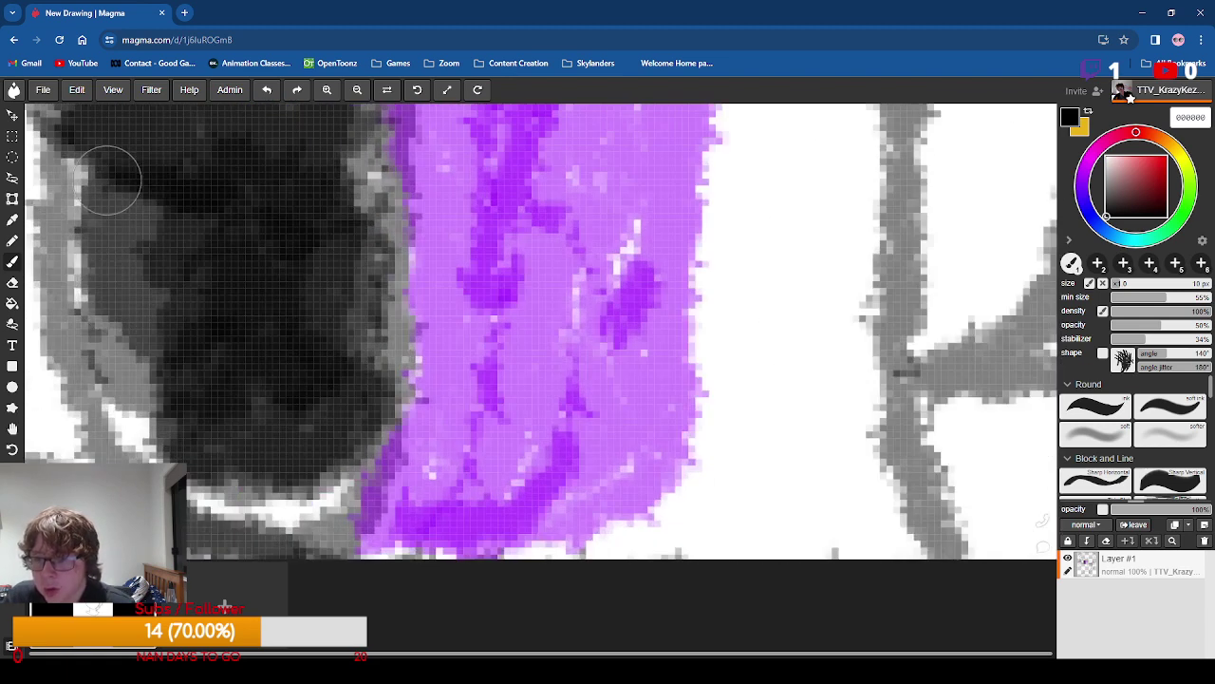
{"action": "mouse_move", "coordinate": [108, 177]}
{"action": "left_mouse_down"}
{"action": "mouse_move", "coordinate": [100, 283]}
{"action": "mouse_move", "coordinate": [139, 329]}
{"action": "mouse_move", "coordinate": [139, 266]}
{"action": "mouse_move", "coordinate": [131, 419]}
{"action": "mouse_move", "coordinate": [157, 389]}
{"action": "mouse_move", "coordinate": [171, 461]}
{"action": "mouse_move", "coordinate": [215, 484]}
{"action": "mouse_move", "coordinate": [271, 481]}
{"action": "mouse_move", "coordinate": [319, 443]}
{"action": "mouse_move", "coordinate": [306, 510]}
{"action": "mouse_move", "coordinate": [218, 504]}
{"action": "mouse_move", "coordinate": [155, 436]}
{"action": "mouse_move", "coordinate": [259, 500]}
{"action": "mouse_move", "coordinate": [323, 447]}
{"action": "mouse_move", "coordinate": [324, 465]}
{"action": "mouse_move", "coordinate": [345, 476]}
{"action": "mouse_move", "coordinate": [242, 508]}
{"action": "mouse_move", "coordinate": [129, 403]}
{"action": "mouse_move", "coordinate": [86, 269]}
{"action": "mouse_move", "coordinate": [95, 206]}
{"action": "mouse_move", "coordinate": [83, 315]}
{"action": "mouse_move", "coordinate": [91, 387]}
{"action": "mouse_move", "coordinate": [84, 160]}
{"action": "mouse_move", "coordinate": [93, 280]}
{"action": "mouse_move", "coordinate": [128, 395]}
{"action": "mouse_move", "coordinate": [168, 452]}
{"action": "mouse_move", "coordinate": [257, 425]}
{"action": "mouse_move", "coordinate": [317, 195]}
{"action": "mouse_move", "coordinate": [273, 231]}
{"action": "left_mouse_up"}
{"action": "scroll", "coordinate": [273, 231], "scroll_direction": "down", "scroll_amount": 2}
{"action": "scroll", "coordinate": [272, 231], "scroll_direction": "down", "scroll_amount": 4}
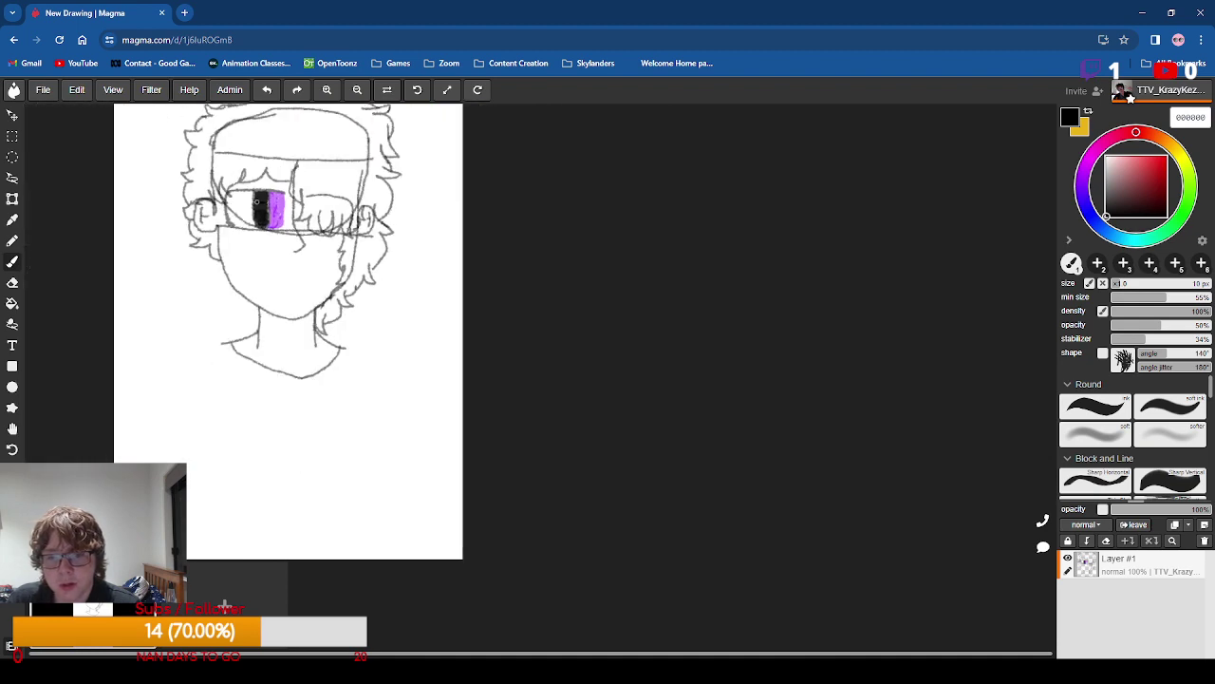
{"action": "scroll", "coordinate": [257, 199], "scroll_direction": "up", "scroll_amount": 3}
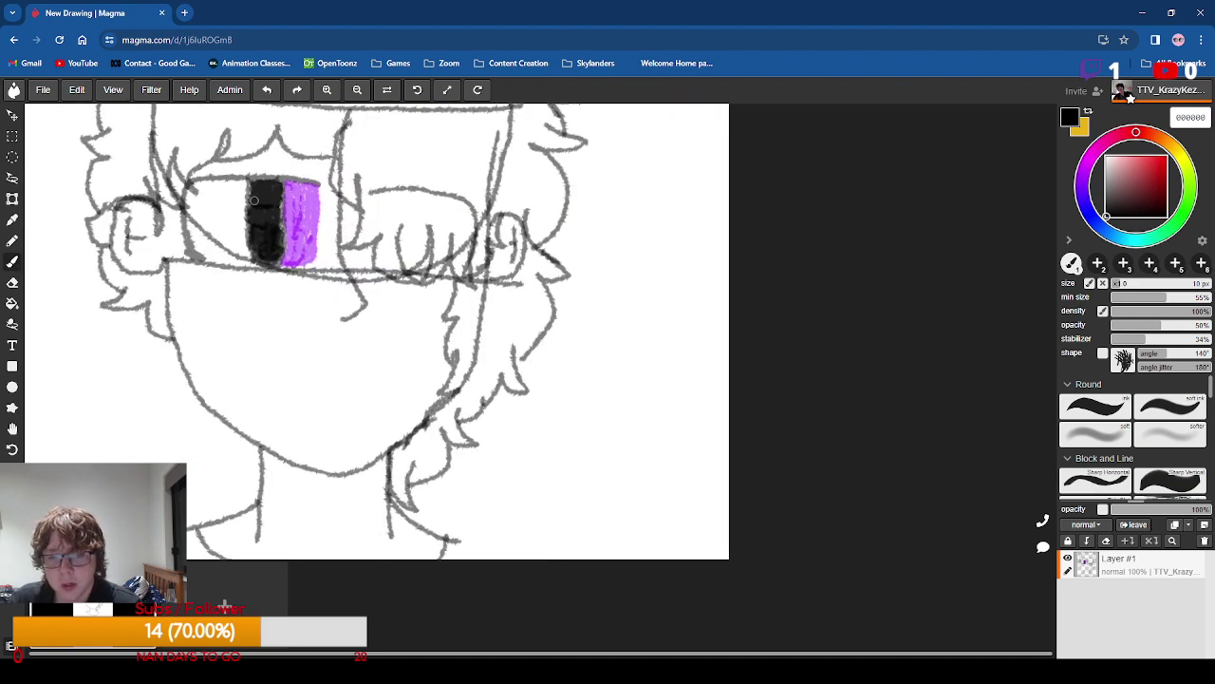
{"action": "scroll", "coordinate": [253, 199], "scroll_direction": "up", "scroll_amount": 2}
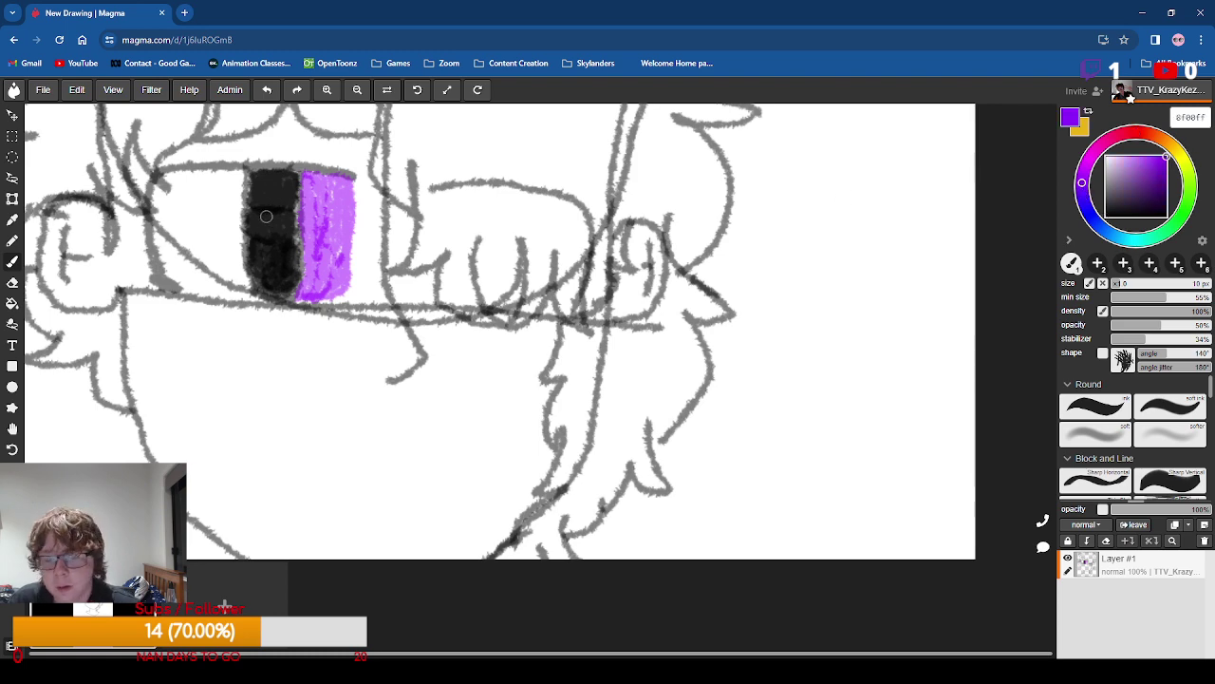
{"action": "scroll", "coordinate": [193, 252], "scroll_direction": "up", "scroll_amount": 1}
{"action": "scroll", "coordinate": [186, 302], "scroll_direction": "down", "scroll_amount": 3}
{"action": "scroll", "coordinate": [190, 321], "scroll_direction": "up", "scroll_amount": 3}
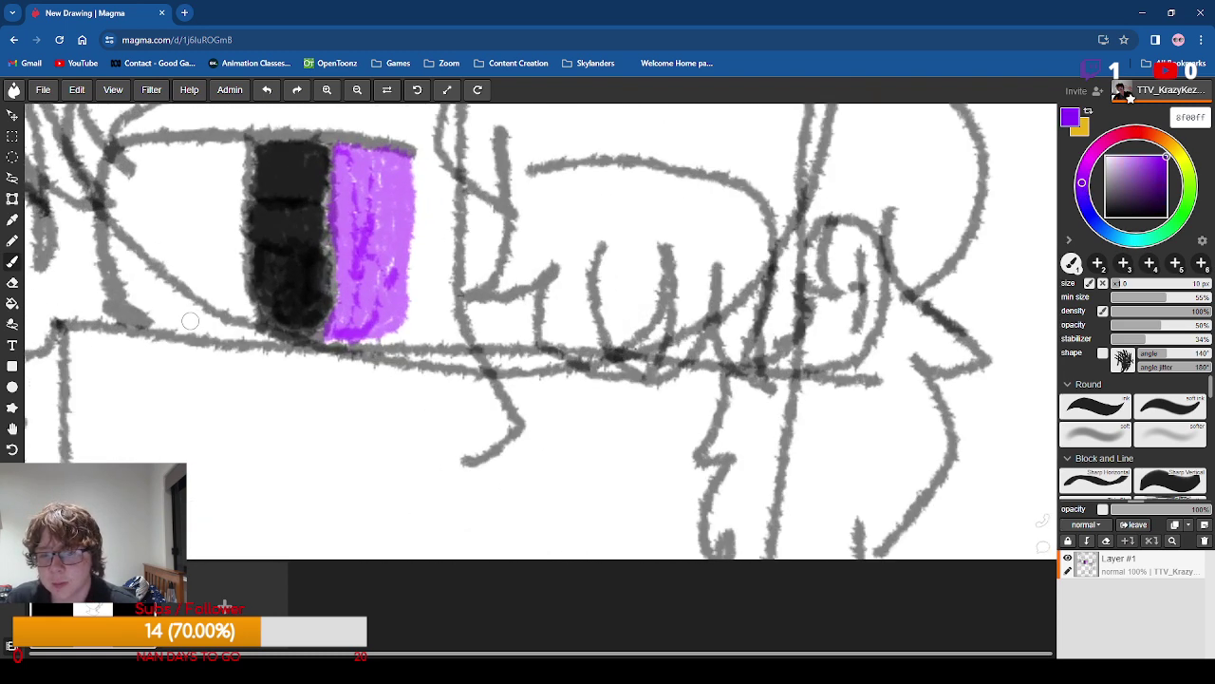
{"action": "scroll", "coordinate": [188, 323], "scroll_direction": "up", "scroll_amount": 1}
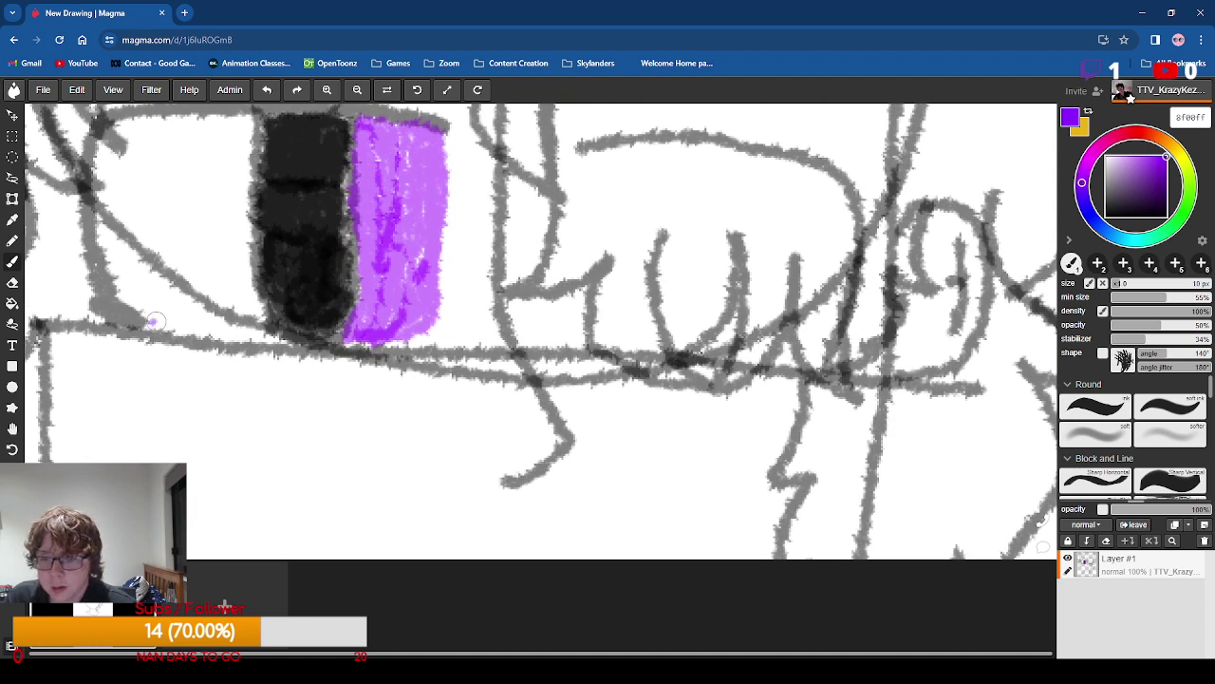
{"action": "left_click_drag", "start_coordinate": [245, 237], "coordinate": [234, 144]}
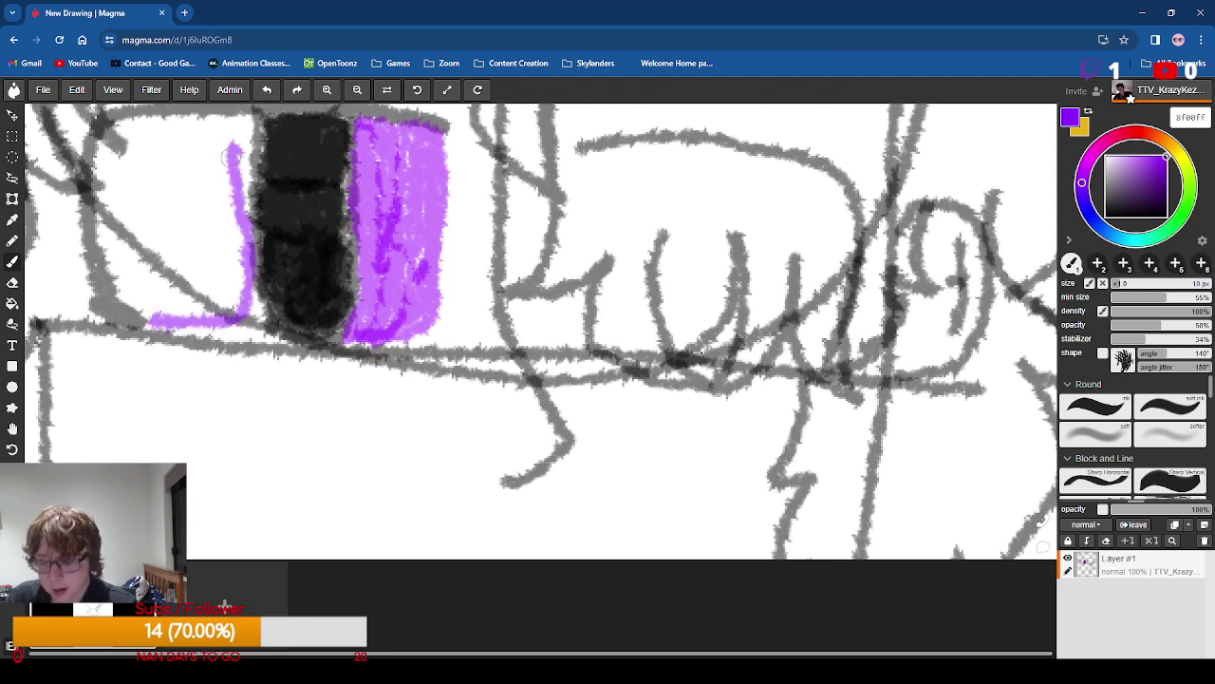
{"action": "key", "text": "ctrl+z"}
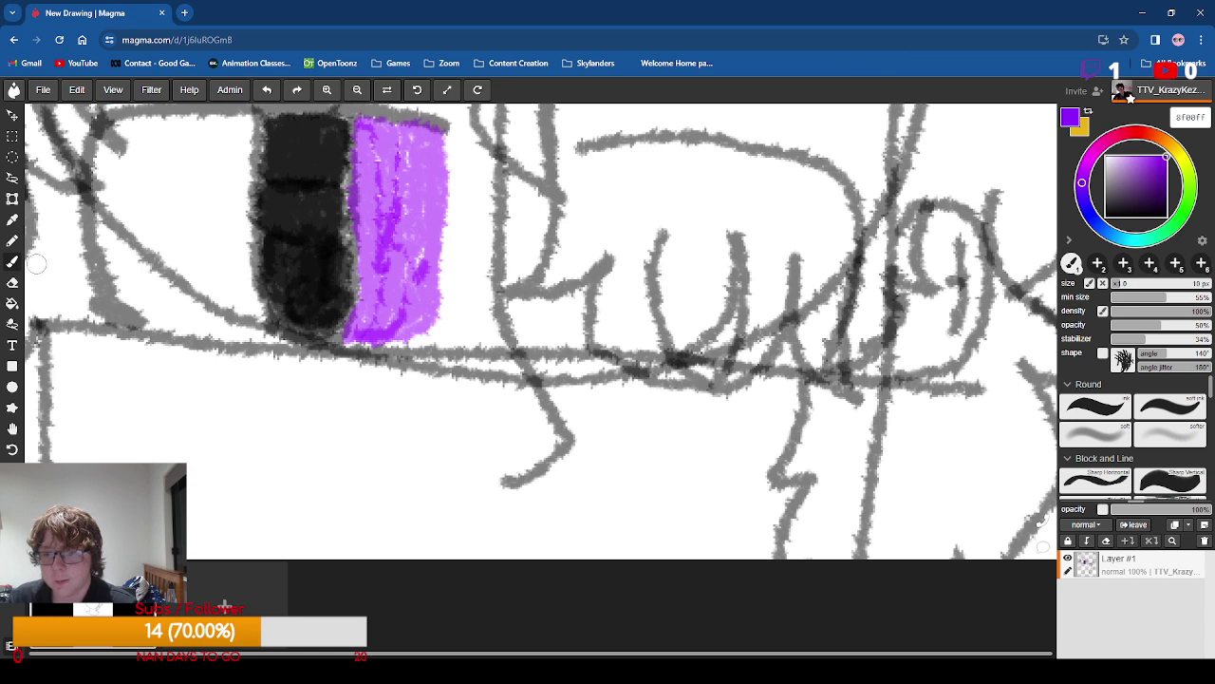
Erase the lower eye curve and the horizontal guideline running beneath the open eye.
{"action": "left_click", "coordinate": [13, 283]}
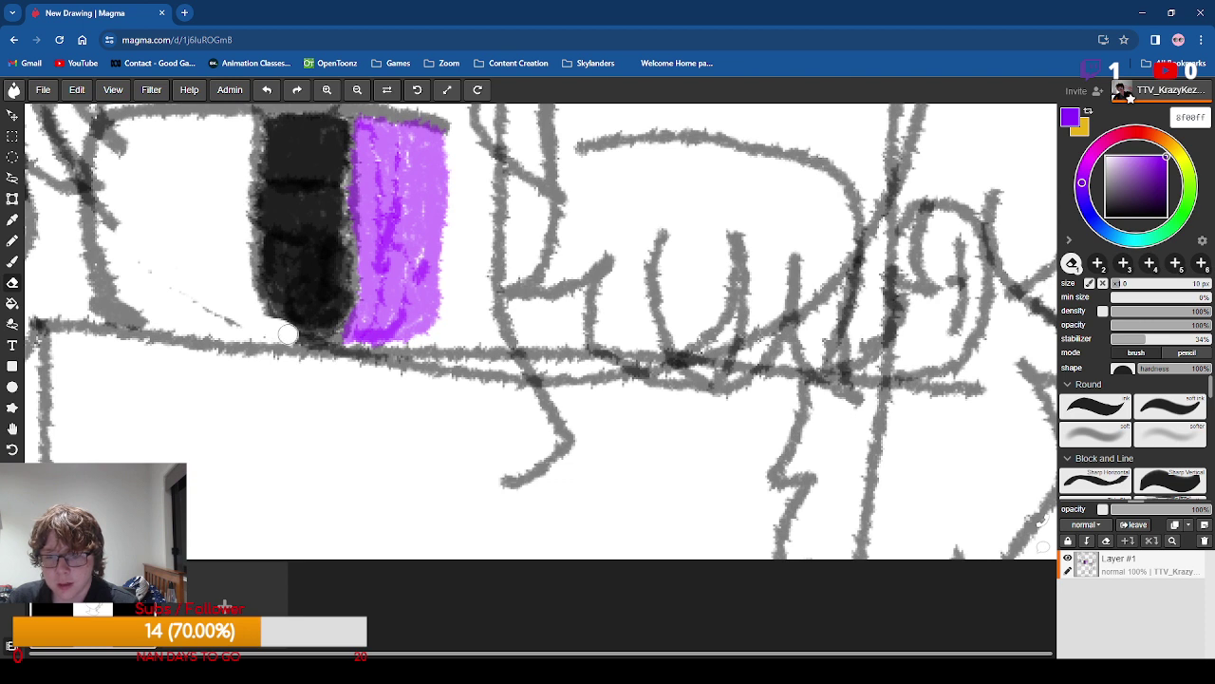
{"action": "key", "text": "ctrl+z"}
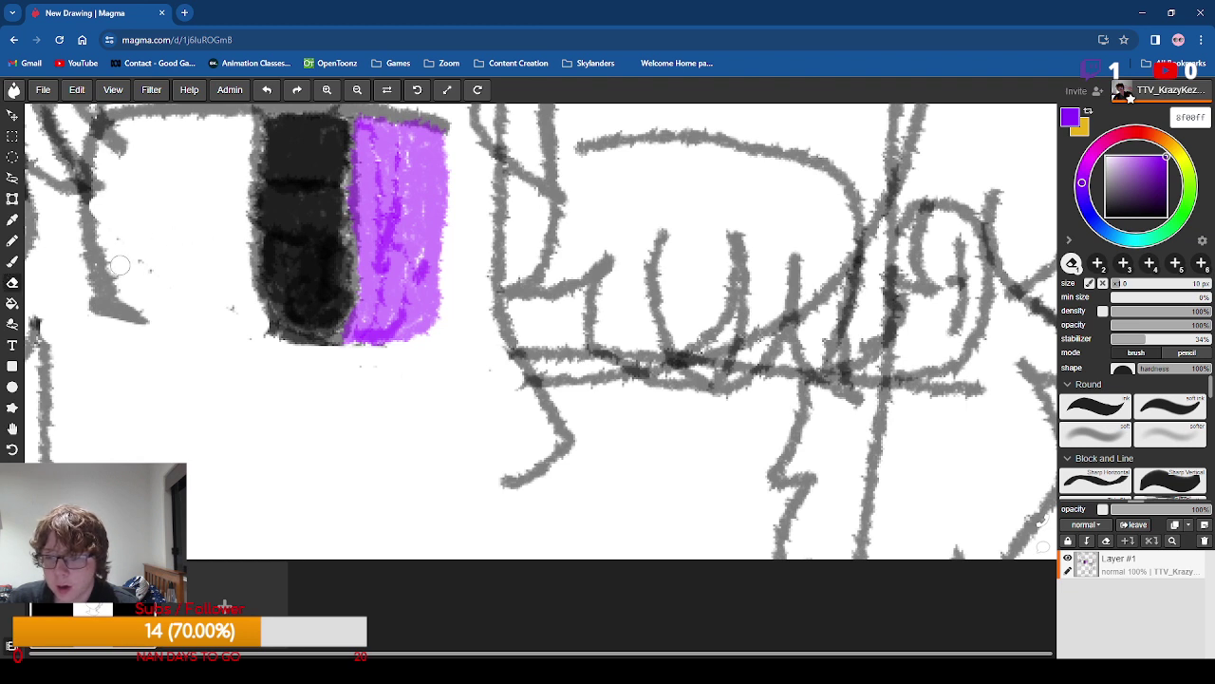
Brush purple 8f00ff under the open eye's upper lid and down the left side of the black pupil.
{"action": "left_click", "coordinate": [13, 264]}
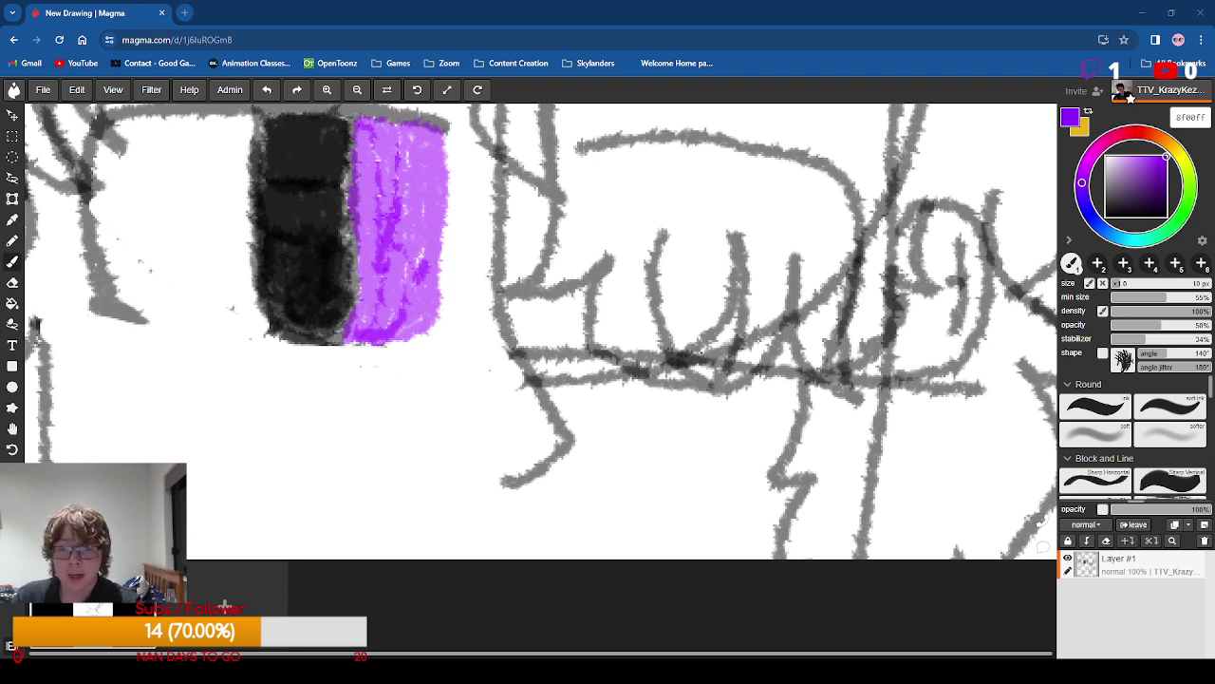
{"action": "scroll", "coordinate": [197, 297], "scroll_direction": "up", "scroll_amount": 1}
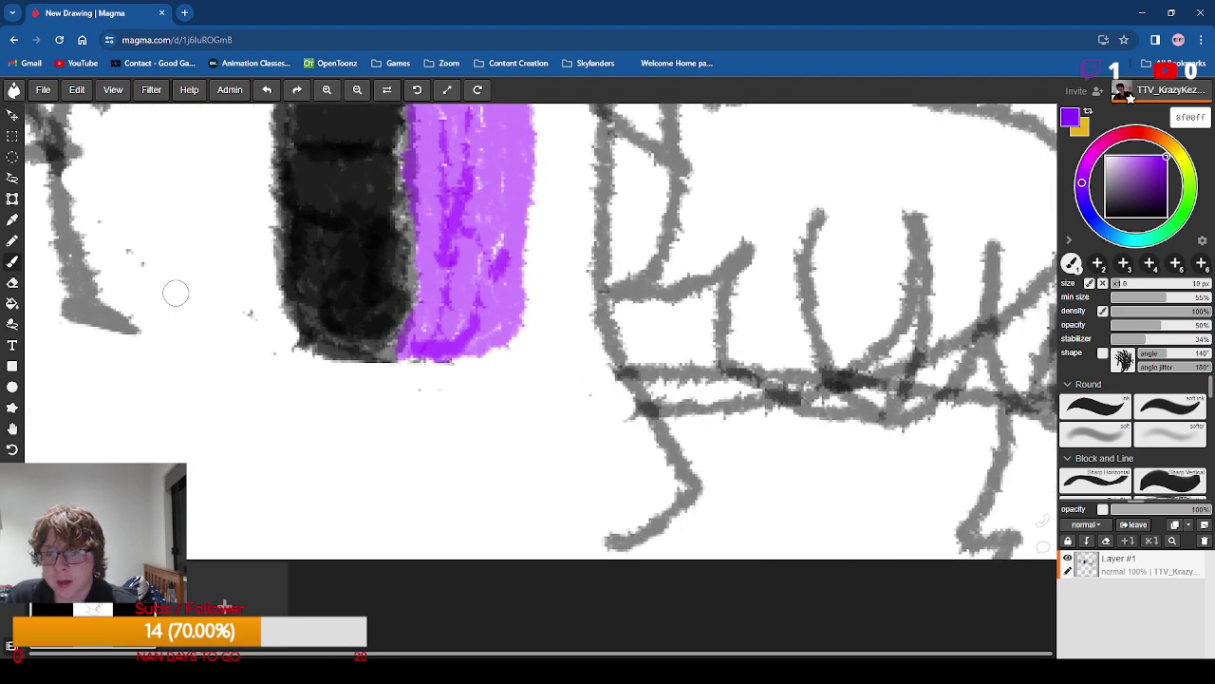
{"action": "scroll", "coordinate": [174, 291], "scroll_direction": "down", "scroll_amount": 3}
{"action": "scroll", "coordinate": [176, 203], "scroll_direction": "up", "scroll_amount": 2}
{"action": "scroll", "coordinate": [185, 208], "scroll_direction": "up", "scroll_amount": 2}
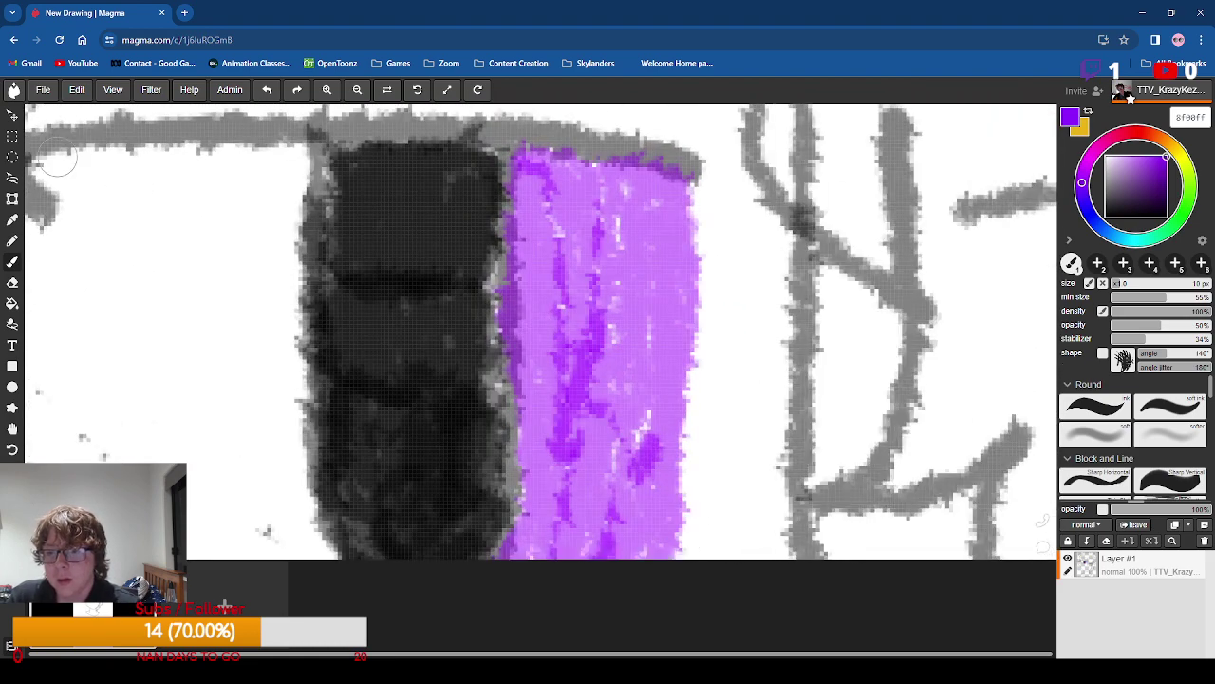
{"action": "mouse_move", "coordinate": [52, 163]}
{"action": "left_mouse_down"}
{"action": "mouse_move", "coordinate": [302, 158]}
{"action": "mouse_move", "coordinate": [241, 178]}
{"action": "mouse_move", "coordinate": [257, 270]}
{"action": "mouse_move", "coordinate": [258, 194]}
{"action": "mouse_move", "coordinate": [196, 249]}
{"action": "mouse_move", "coordinate": [194, 348]}
{"action": "mouse_move", "coordinate": [258, 235]}
{"action": "mouse_move", "coordinate": [167, 263]}
{"action": "mouse_move", "coordinate": [165, 385]}
{"action": "mouse_move", "coordinate": [245, 230]}
{"action": "left_mouse_up"}
{"action": "left_click_drag", "start_coordinate": [240, 283], "coordinate": [262, 332]}
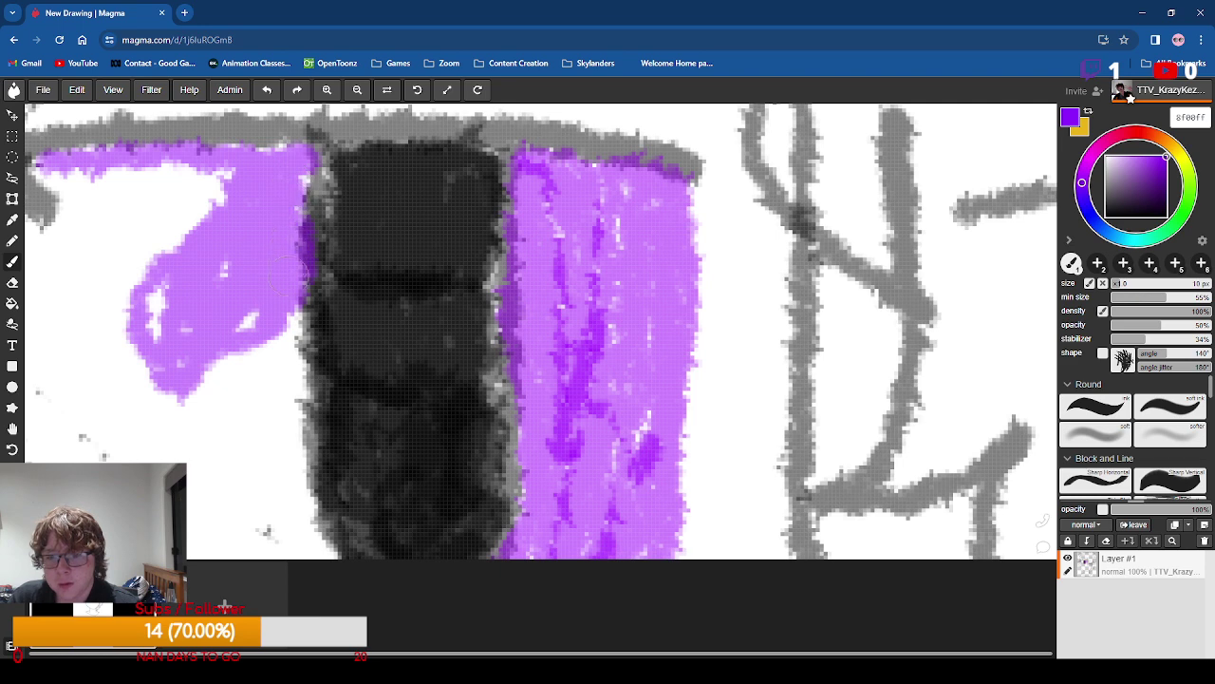
{"action": "mouse_move", "coordinate": [284, 274]}
{"action": "left_mouse_down"}
{"action": "mouse_move", "coordinate": [293, 486]}
{"action": "mouse_move", "coordinate": [315, 547]}
{"action": "mouse_move", "coordinate": [285, 492]}
{"action": "mouse_move", "coordinate": [273, 336]}
{"action": "mouse_move", "coordinate": [265, 486]}
{"action": "mouse_move", "coordinate": [267, 281]}
{"action": "mouse_move", "coordinate": [245, 458]}
{"action": "mouse_move", "coordinate": [255, 313]}
{"action": "mouse_move", "coordinate": [235, 275]}
{"action": "mouse_move", "coordinate": [174, 472]}
{"action": "mouse_move", "coordinate": [141, 399]}
{"action": "mouse_move", "coordinate": [178, 202]}
{"action": "mouse_move", "coordinate": [169, 335]}
{"action": "mouse_move", "coordinate": [210, 320]}
{"action": "mouse_move", "coordinate": [207, 183]}
{"action": "mouse_move", "coordinate": [174, 222]}
{"action": "mouse_move", "coordinate": [202, 237]}
{"action": "mouse_move", "coordinate": [211, 195]}
{"action": "left_mouse_up"}
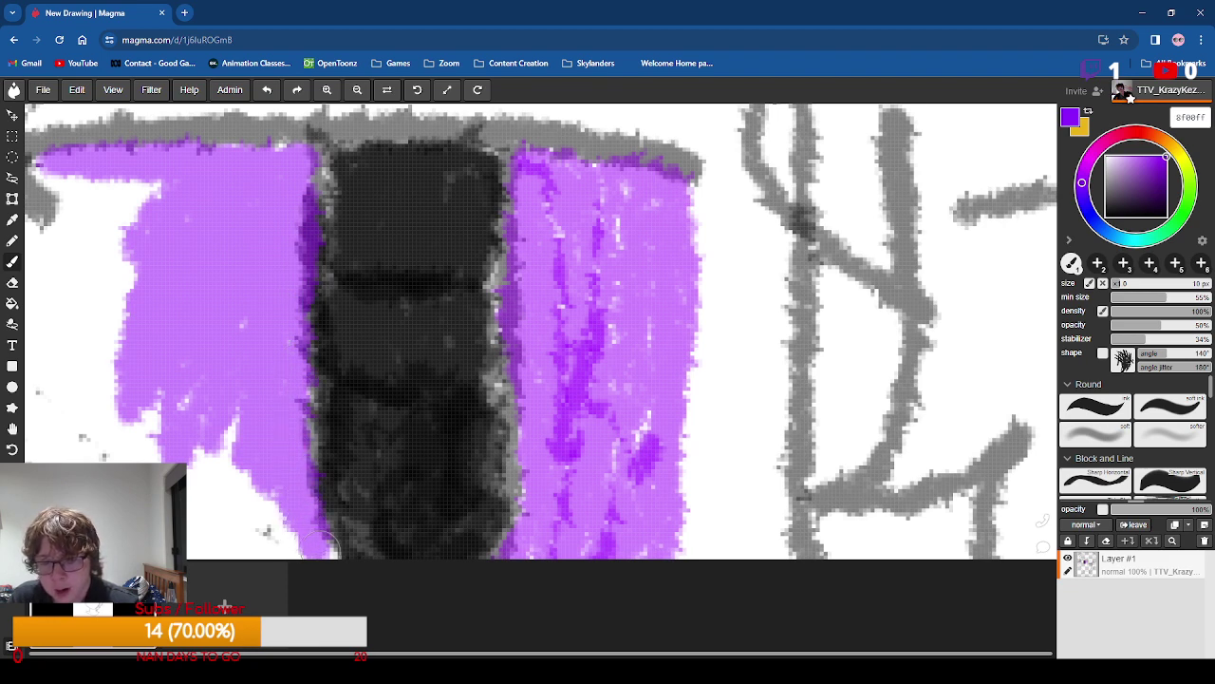
Extend the purple fill toward the eye's outer edge and along the lower side of the iris.
{"action": "mouse_move", "coordinate": [327, 544]}
{"action": "left_mouse_down"}
{"action": "mouse_move", "coordinate": [202, 480]}
{"action": "mouse_move", "coordinate": [257, 494]}
{"action": "left_mouse_up"}
{"action": "mouse_move", "coordinate": [245, 398]}
{"action": "left_mouse_down"}
{"action": "mouse_move", "coordinate": [224, 336]}
{"action": "mouse_move", "coordinate": [214, 446]}
{"action": "mouse_move", "coordinate": [190, 454]}
{"action": "mouse_move", "coordinate": [152, 310]}
{"action": "mouse_move", "coordinate": [164, 279]}
{"action": "mouse_move", "coordinate": [129, 397]}
{"action": "mouse_move", "coordinate": [139, 397]}
{"action": "mouse_move", "coordinate": [127, 298]}
{"action": "mouse_move", "coordinate": [46, 324]}
{"action": "mouse_move", "coordinate": [118, 343]}
{"action": "mouse_move", "coordinate": [130, 239]}
{"action": "mouse_move", "coordinate": [78, 269]}
{"action": "mouse_move", "coordinate": [102, 314]}
{"action": "mouse_move", "coordinate": [102, 192]}
{"action": "mouse_move", "coordinate": [94, 315]}
{"action": "mouse_move", "coordinate": [138, 207]}
{"action": "mouse_move", "coordinate": [114, 208]}
{"action": "mouse_move", "coordinate": [173, 178]}
{"action": "mouse_move", "coordinate": [179, 192]}
{"action": "mouse_move", "coordinate": [38, 169]}
{"action": "mouse_move", "coordinate": [76, 190]}
{"action": "left_mouse_up"}
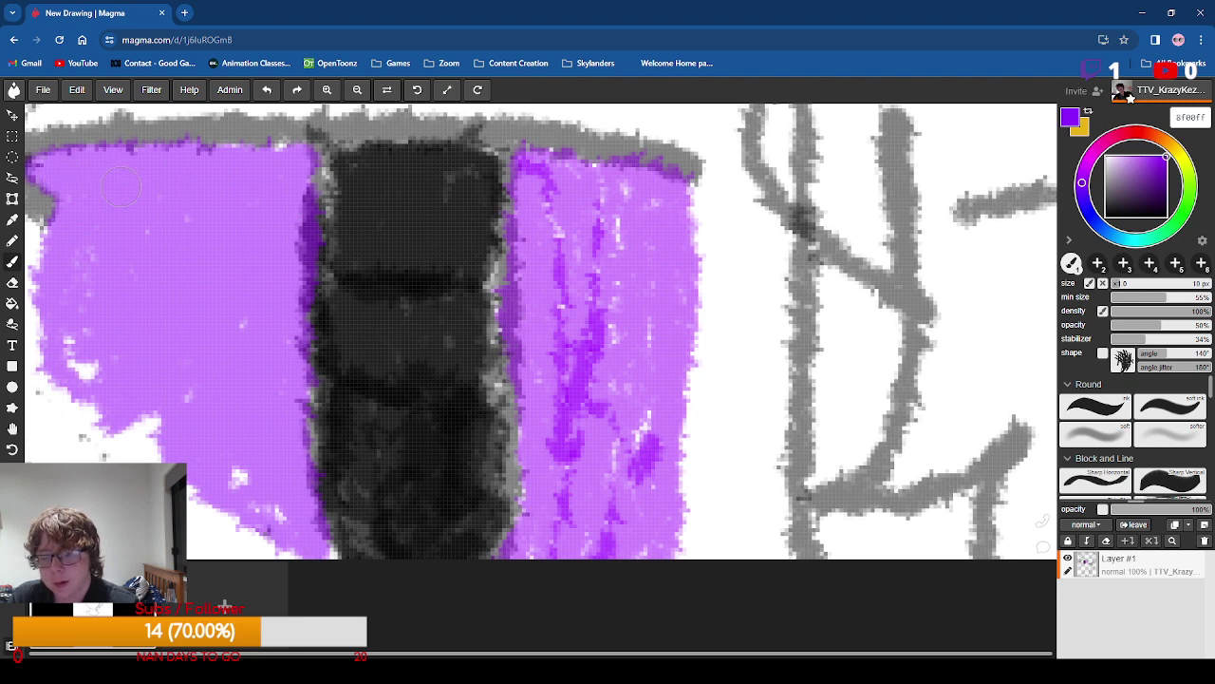
{"action": "mouse_move", "coordinate": [29, 275]}
{"action": "left_mouse_down"}
{"action": "mouse_move", "coordinate": [48, 446]}
{"action": "mouse_move", "coordinate": [76, 436]}
{"action": "left_mouse_up"}
{"action": "mouse_move", "coordinate": [237, 545]}
{"action": "left_mouse_down"}
{"action": "mouse_move", "coordinate": [285, 551]}
{"action": "mouse_move", "coordinate": [223, 527]}
{"action": "mouse_move", "coordinate": [233, 520]}
{"action": "left_mouse_up"}
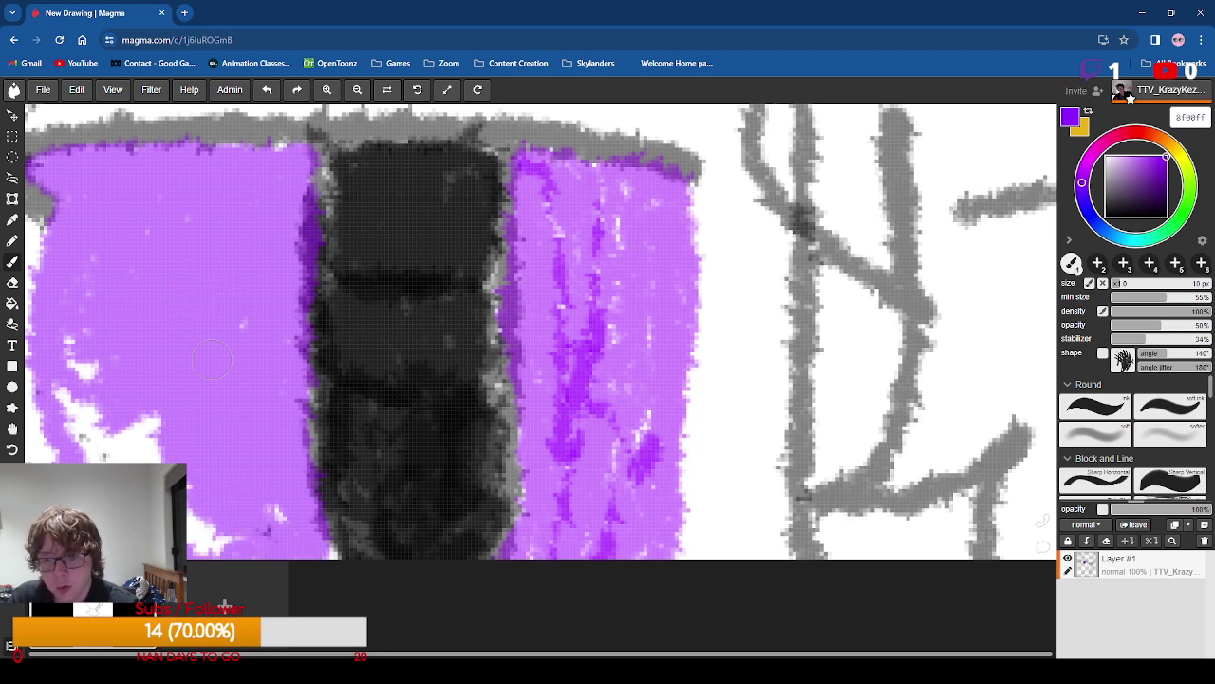
{"action": "mouse_move", "coordinate": [68, 333]}
{"action": "left_mouse_down"}
{"action": "mouse_move", "coordinate": [82, 293]}
{"action": "mouse_move", "coordinate": [96, 300]}
{"action": "mouse_move", "coordinate": [89, 381]}
{"action": "mouse_move", "coordinate": [101, 352]}
{"action": "mouse_move", "coordinate": [67, 417]}
{"action": "mouse_move", "coordinate": [92, 454]}
{"action": "mouse_move", "coordinate": [130, 421]}
{"action": "mouse_move", "coordinate": [160, 454]}
{"action": "left_mouse_up"}
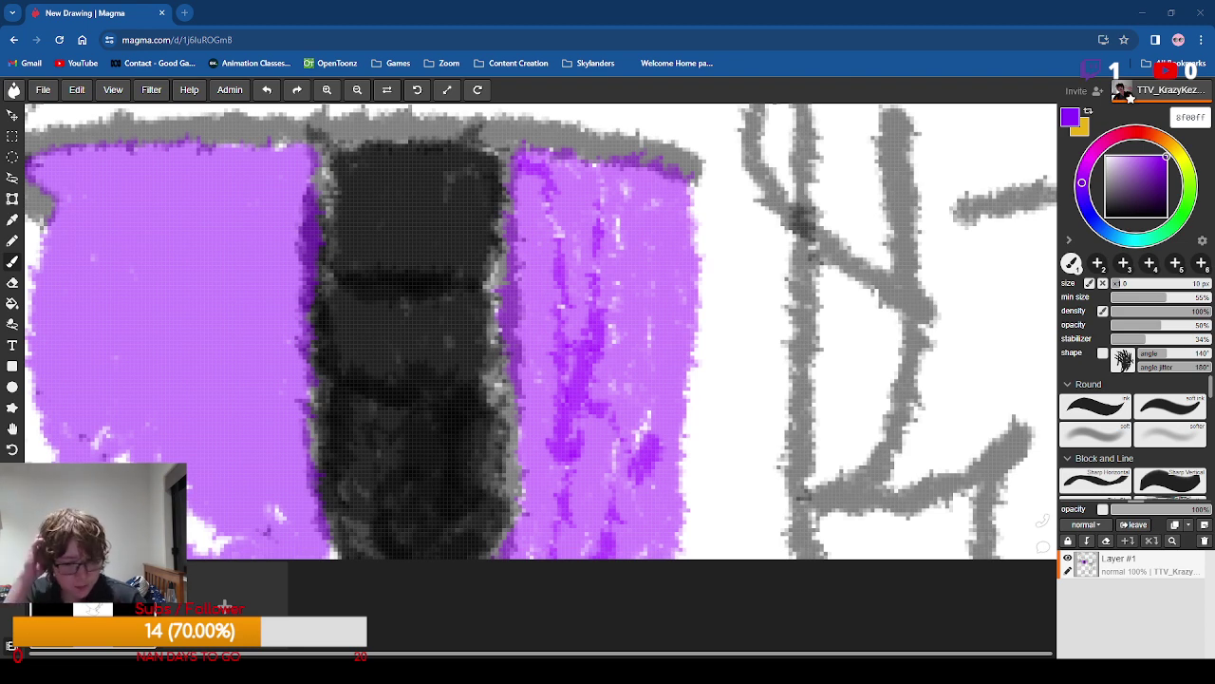
Paint over the remaining white gaps in the lower-left part of the purple iris.
{"action": "scroll", "coordinate": [347, 488], "scroll_direction": "down", "scroll_amount": 4}
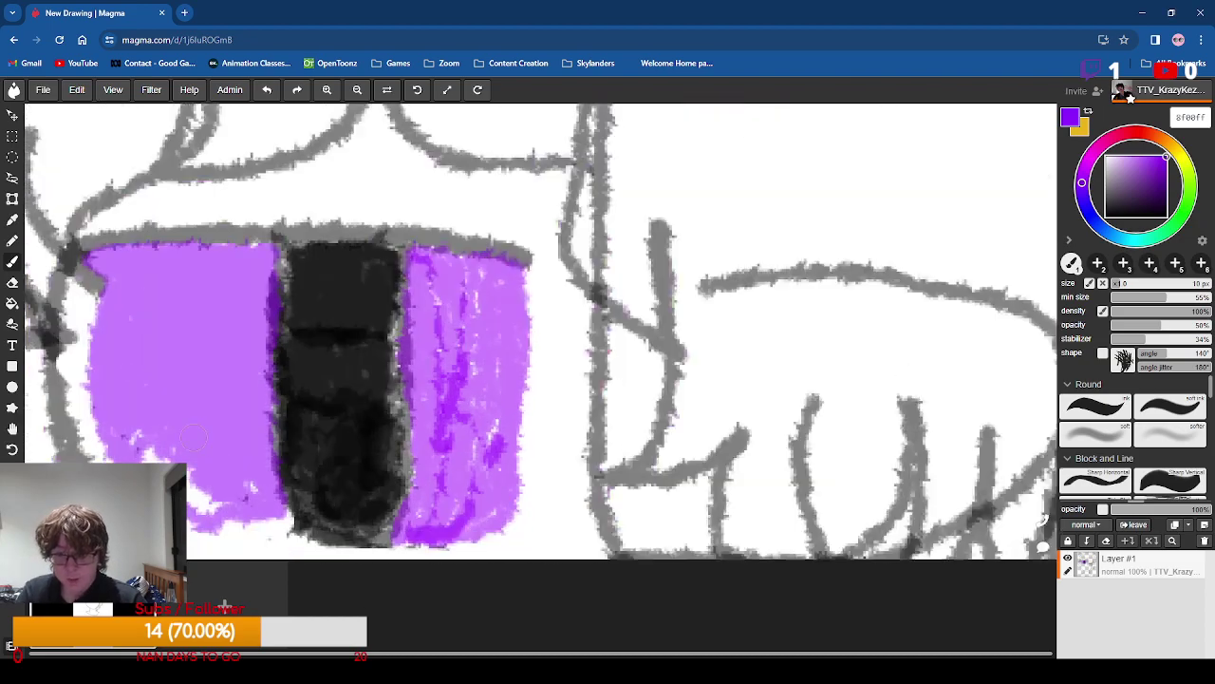
{"action": "scroll", "coordinate": [157, 437], "scroll_direction": "up", "scroll_amount": 8}
{"action": "scroll", "coordinate": [156, 432], "scroll_direction": "down", "scroll_amount": 4}
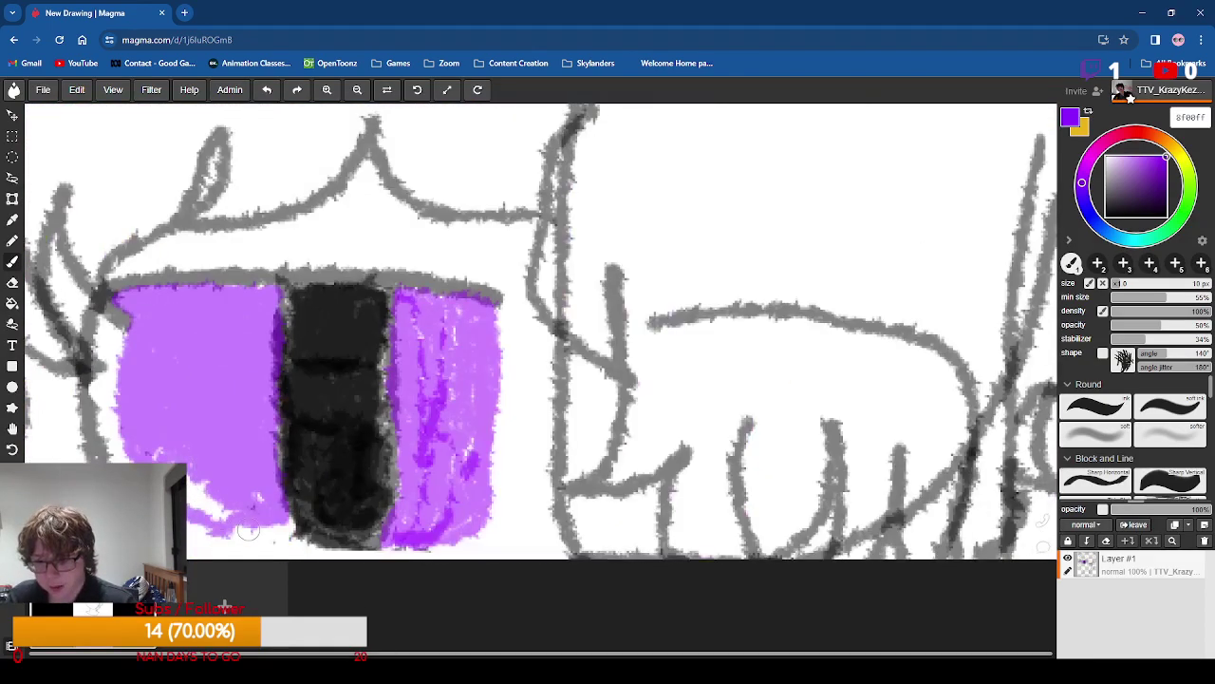
{"action": "scroll", "coordinate": [262, 462], "scroll_direction": "up", "scroll_amount": 4}
{"action": "mouse_move", "coordinate": [261, 462]}
{"action": "left_mouse_down"}
{"action": "mouse_move", "coordinate": [159, 436]}
{"action": "mouse_move", "coordinate": [155, 407]}
{"action": "mouse_move", "coordinate": [97, 431]}
{"action": "mouse_move", "coordinate": [71, 391]}
{"action": "mouse_move", "coordinate": [33, 398]}
{"action": "mouse_move", "coordinate": [60, 412]}
{"action": "mouse_move", "coordinate": [45, 377]}
{"action": "mouse_move", "coordinate": [134, 414]}
{"action": "mouse_move", "coordinate": [95, 433]}
{"action": "mouse_move", "coordinate": [66, 444]}
{"action": "left_mouse_up"}
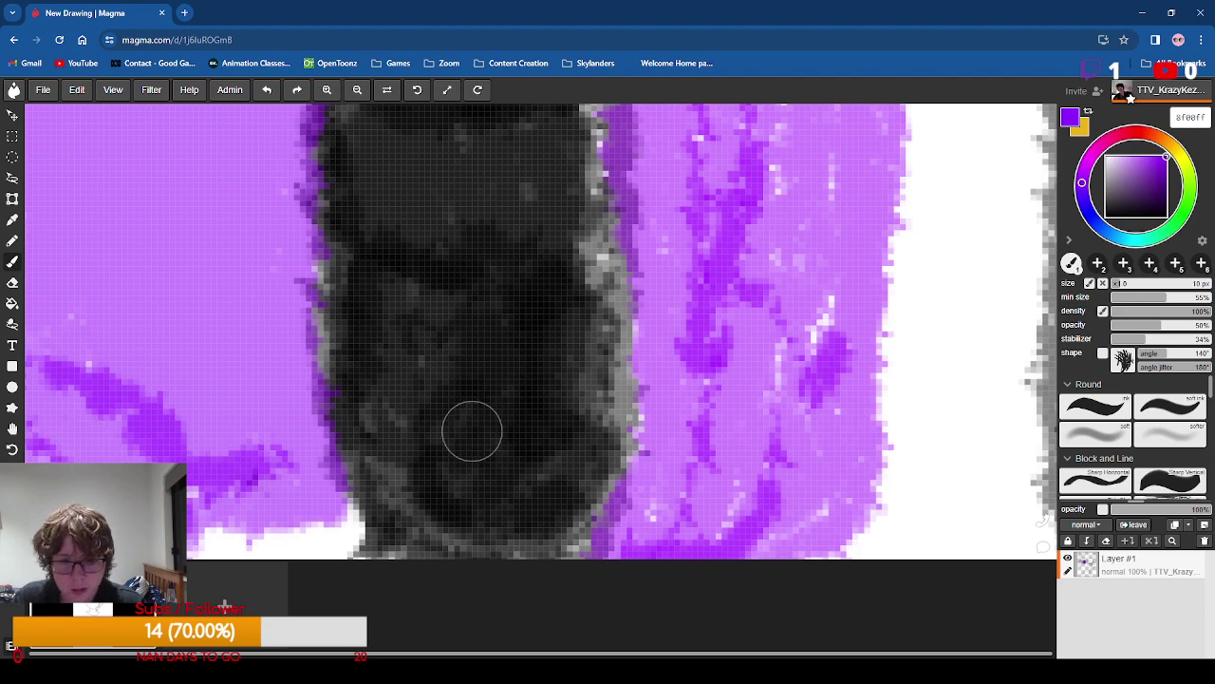
Brush purple along the bottom edge of the iris up to the base of the black pupil.
{"action": "scroll", "coordinate": [288, 482], "scroll_direction": "down", "scroll_amount": 5}
{"action": "scroll", "coordinate": [288, 482], "scroll_direction": "up", "scroll_amount": 5}
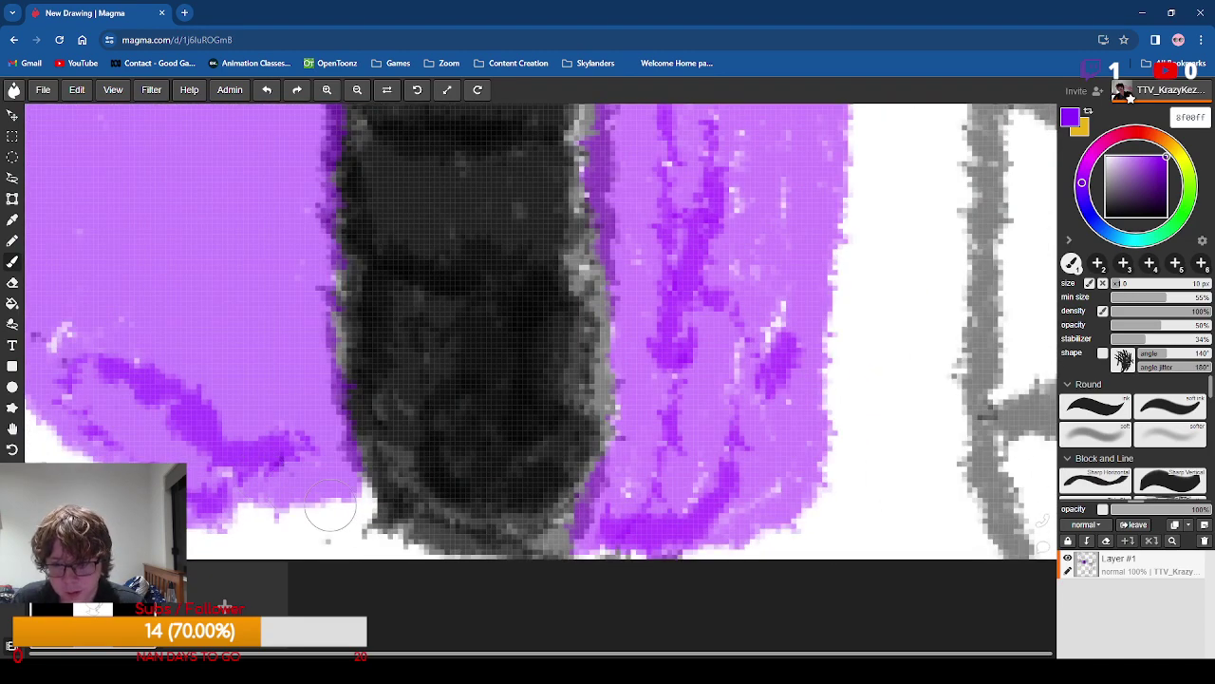
{"action": "mouse_move", "coordinate": [370, 489]}
{"action": "left_mouse_down"}
{"action": "mouse_move", "coordinate": [233, 491]}
{"action": "mouse_move", "coordinate": [48, 429]}
{"action": "mouse_move", "coordinate": [35, 412]}
{"action": "mouse_move", "coordinate": [36, 433]}
{"action": "mouse_move", "coordinate": [81, 460]}
{"action": "mouse_move", "coordinate": [366, 517]}
{"action": "left_mouse_up"}
{"action": "scroll", "coordinate": [209, 446], "scroll_direction": "down", "scroll_amount": 5}
{"action": "scroll", "coordinate": [157, 443], "scroll_direction": "up", "scroll_amount": 5}
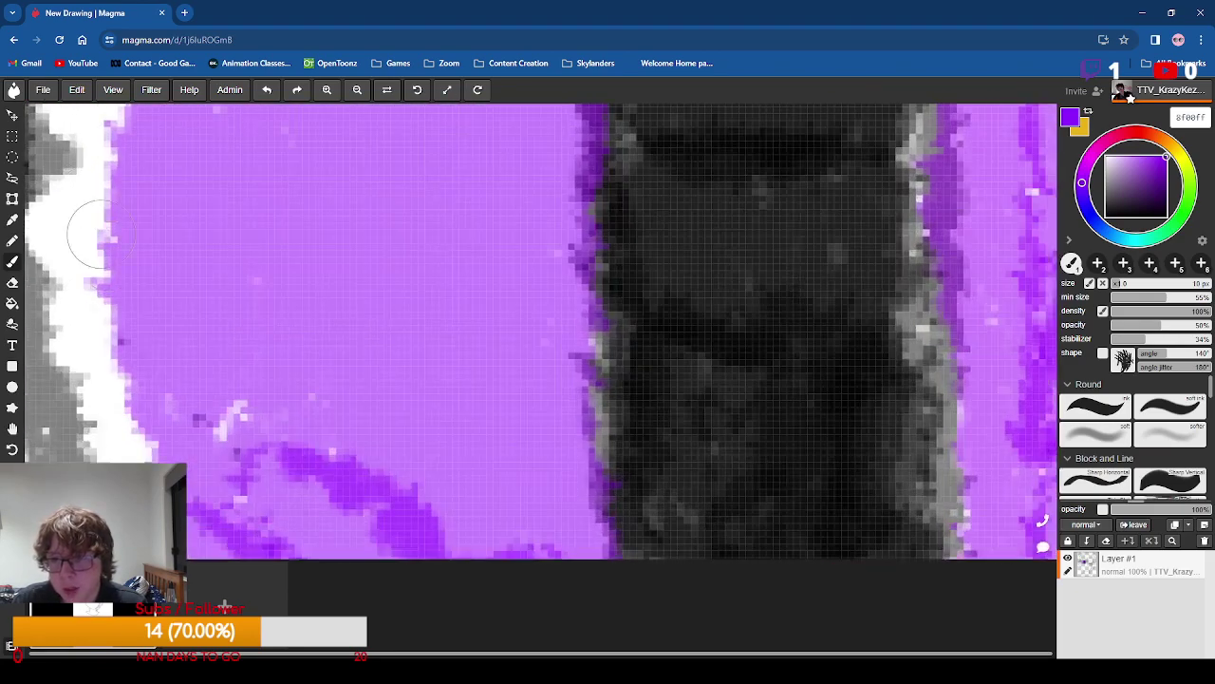
Fill the white strip between the purple iris and the eye's gray outer outline with purple.
{"action": "scroll", "coordinate": [76, 126], "scroll_direction": "down", "scroll_amount": 3}
{"action": "scroll", "coordinate": [76, 126], "scroll_direction": "up", "scroll_amount": 3}
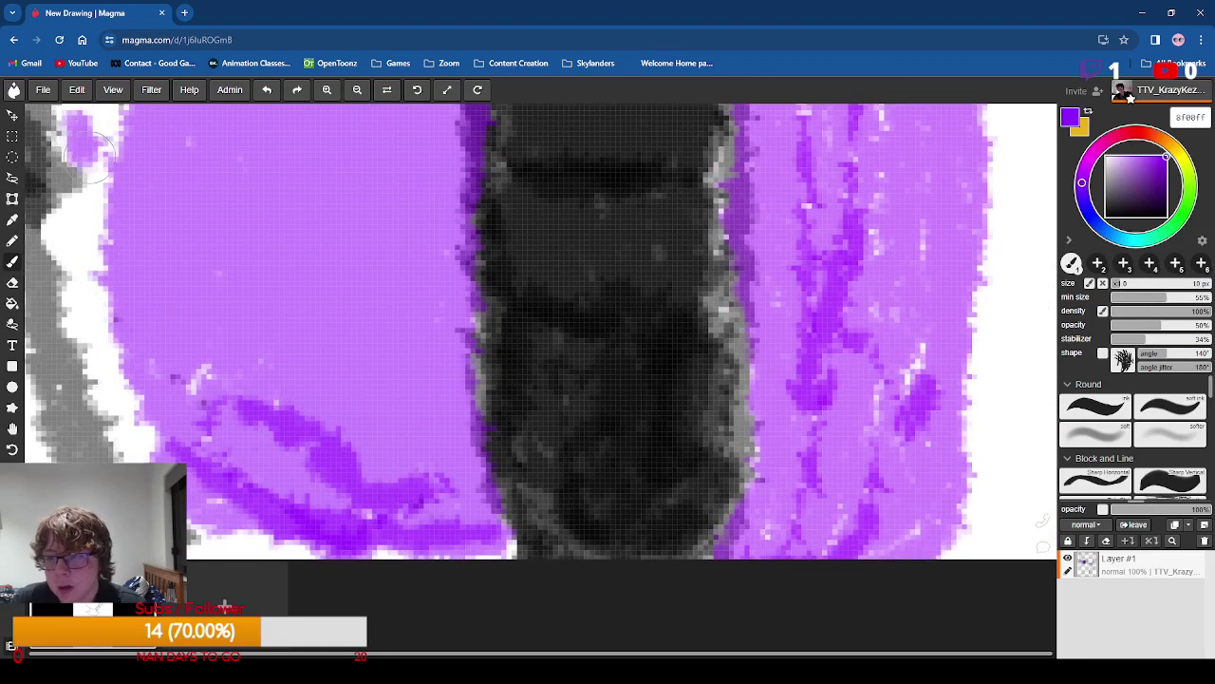
{"action": "mouse_move", "coordinate": [90, 115]}
{"action": "left_mouse_down"}
{"action": "mouse_move", "coordinate": [65, 131]}
{"action": "mouse_move", "coordinate": [95, 171]}
{"action": "mouse_move", "coordinate": [86, 277]}
{"action": "mouse_move", "coordinate": [74, 226]}
{"action": "mouse_move", "coordinate": [89, 316]}
{"action": "mouse_move", "coordinate": [133, 432]}
{"action": "mouse_move", "coordinate": [190, 489]}
{"action": "mouse_move", "coordinate": [119, 437]}
{"action": "mouse_move", "coordinate": [92, 389]}
{"action": "mouse_move", "coordinate": [50, 231]}
{"action": "mouse_move", "coordinate": [65, 206]}
{"action": "mouse_move", "coordinate": [98, 220]}
{"action": "mouse_move", "coordinate": [107, 423]}
{"action": "left_mouse_up"}
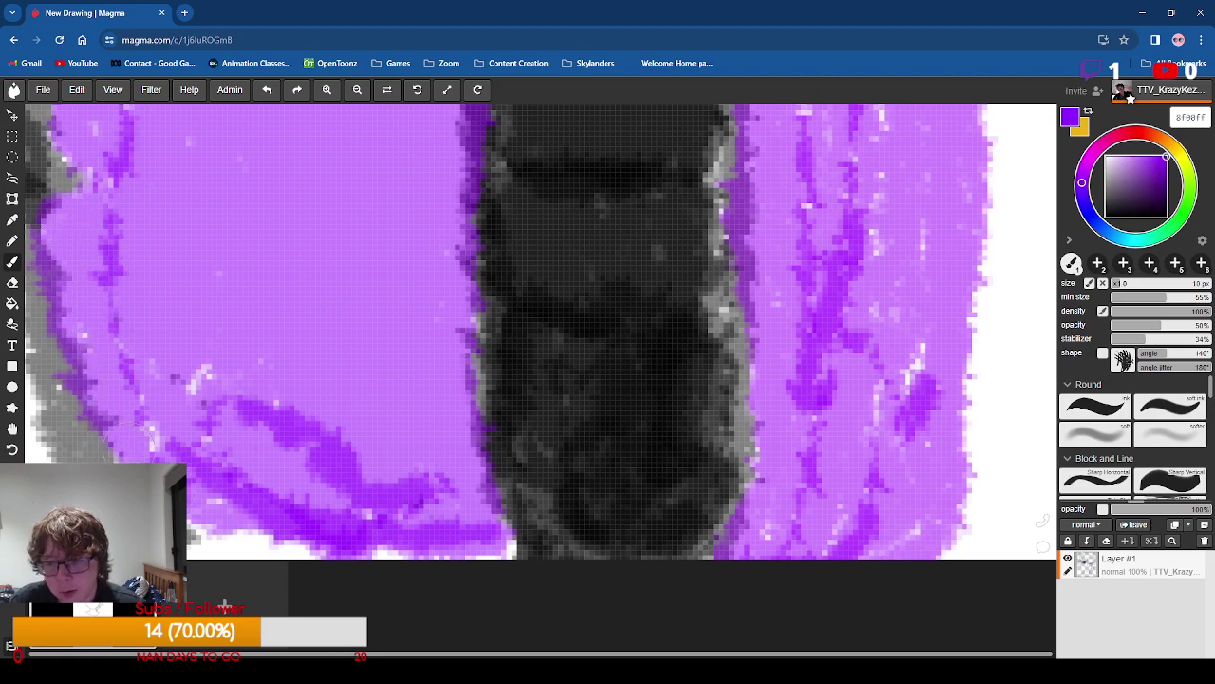
Erase the horizontal guidelines under the right eye, from the nose line to the lower edge of the right ear.
{"action": "scroll", "coordinate": [397, 327], "scroll_direction": "down", "scroll_amount": 10}
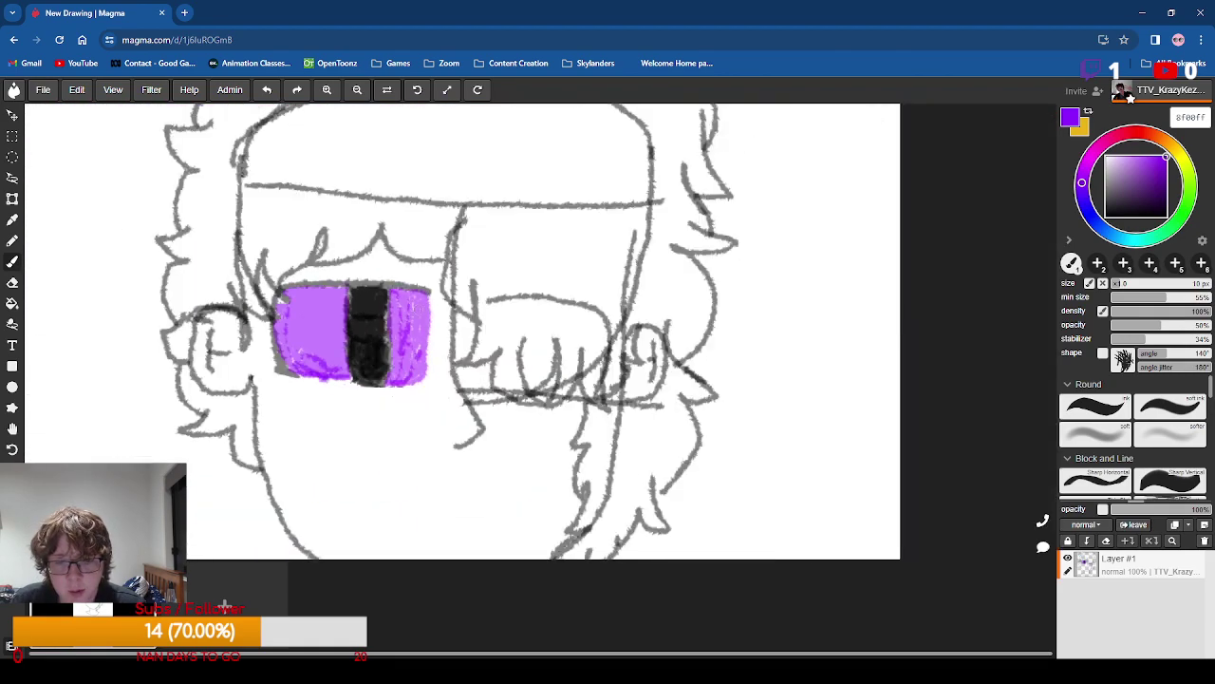
{"action": "scroll", "coordinate": [481, 323], "scroll_direction": "up", "scroll_amount": 10}
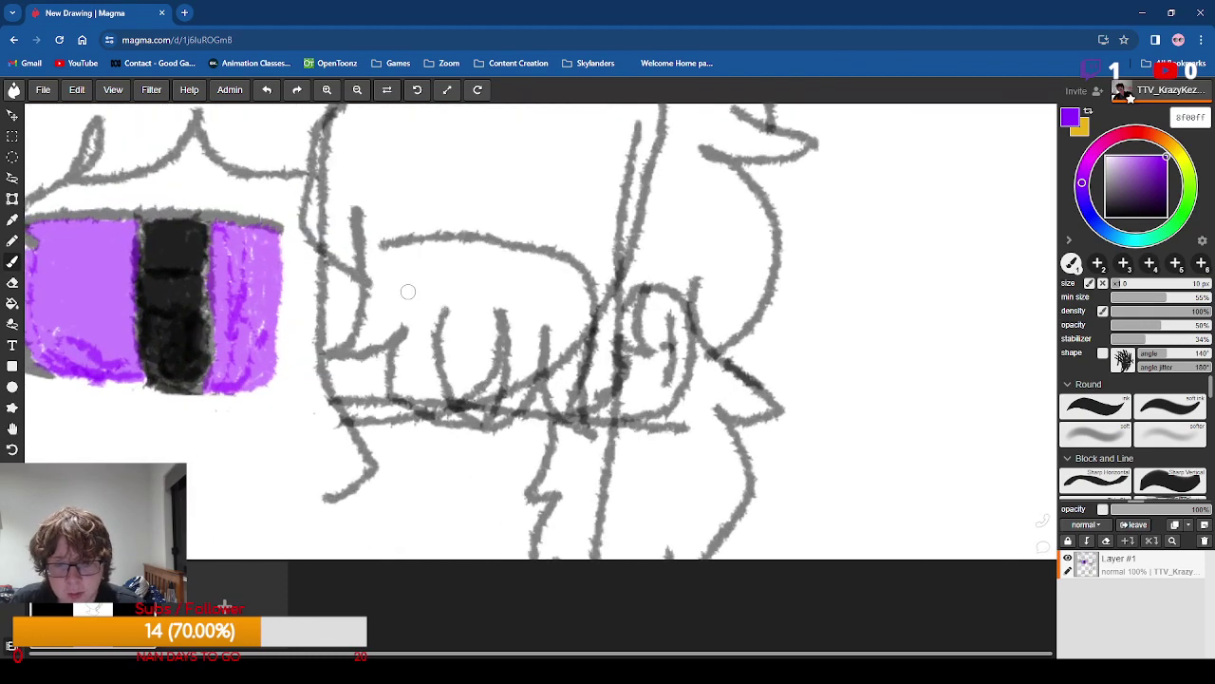
{"action": "scroll", "coordinate": [424, 300], "scroll_direction": "up", "scroll_amount": 2}
{"action": "scroll", "coordinate": [637, 325], "scroll_direction": "down", "scroll_amount": 6}
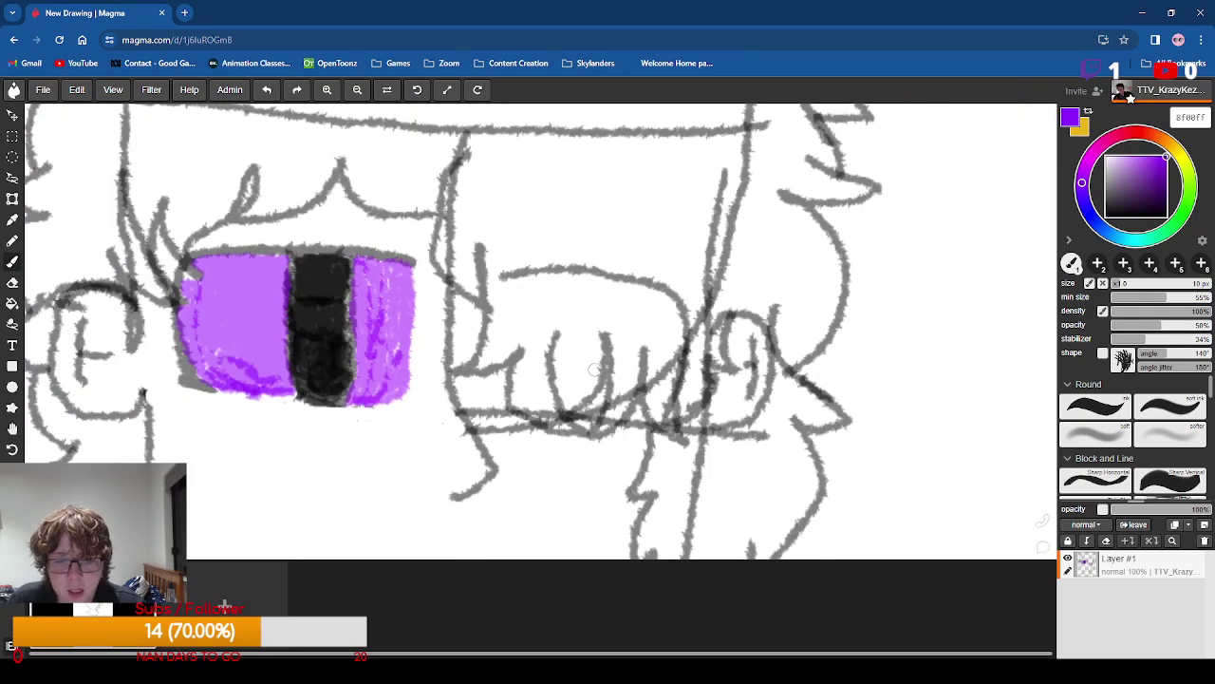
{"action": "scroll", "coordinate": [589, 390], "scroll_direction": "up", "scroll_amount": 6}
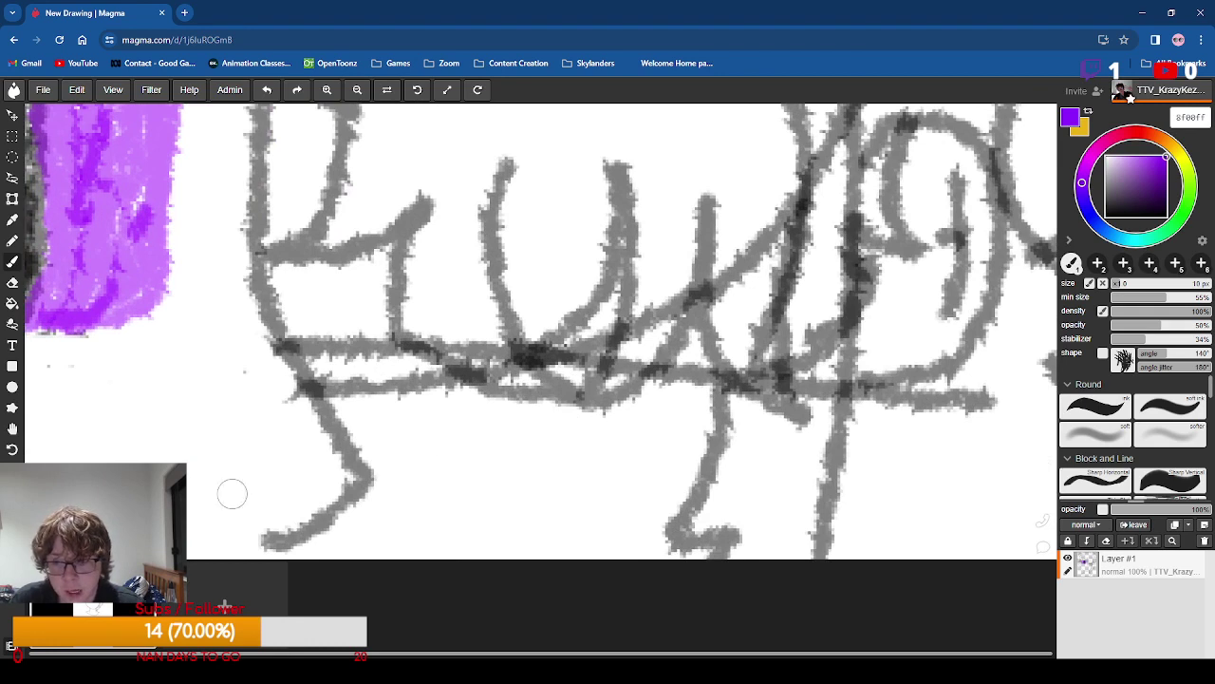
{"action": "left_click", "coordinate": [13, 283]}
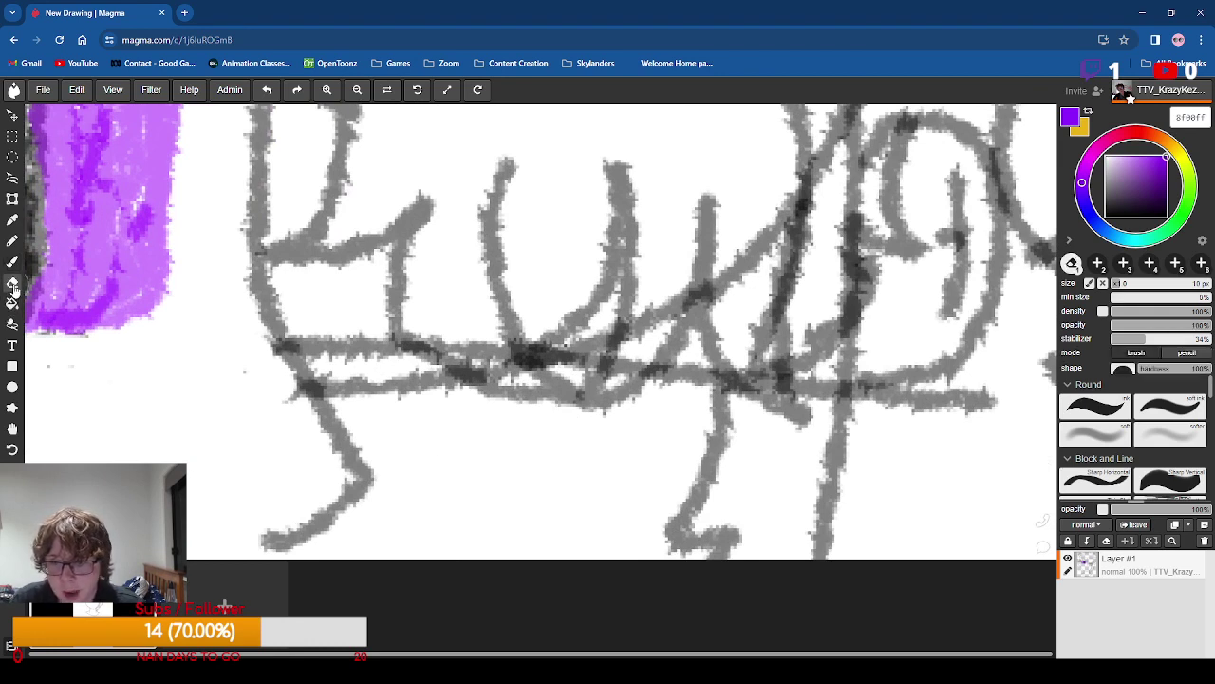
{"action": "mouse_move", "coordinate": [382, 362]}
{"action": "left_mouse_down"}
{"action": "mouse_move", "coordinate": [350, 381]}
{"action": "mouse_move", "coordinate": [364, 399]}
{"action": "mouse_move", "coordinate": [362, 343]}
{"action": "mouse_move", "coordinate": [384, 374]}
{"action": "mouse_move", "coordinate": [420, 388]}
{"action": "mouse_move", "coordinate": [391, 353]}
{"action": "mouse_move", "coordinate": [304, 341]}
{"action": "mouse_move", "coordinate": [345, 393]}
{"action": "mouse_move", "coordinate": [446, 342]}
{"action": "mouse_move", "coordinate": [517, 356]}
{"action": "left_mouse_up"}
{"action": "scroll", "coordinate": [532, 408], "scroll_direction": "down", "scroll_amount": 5}
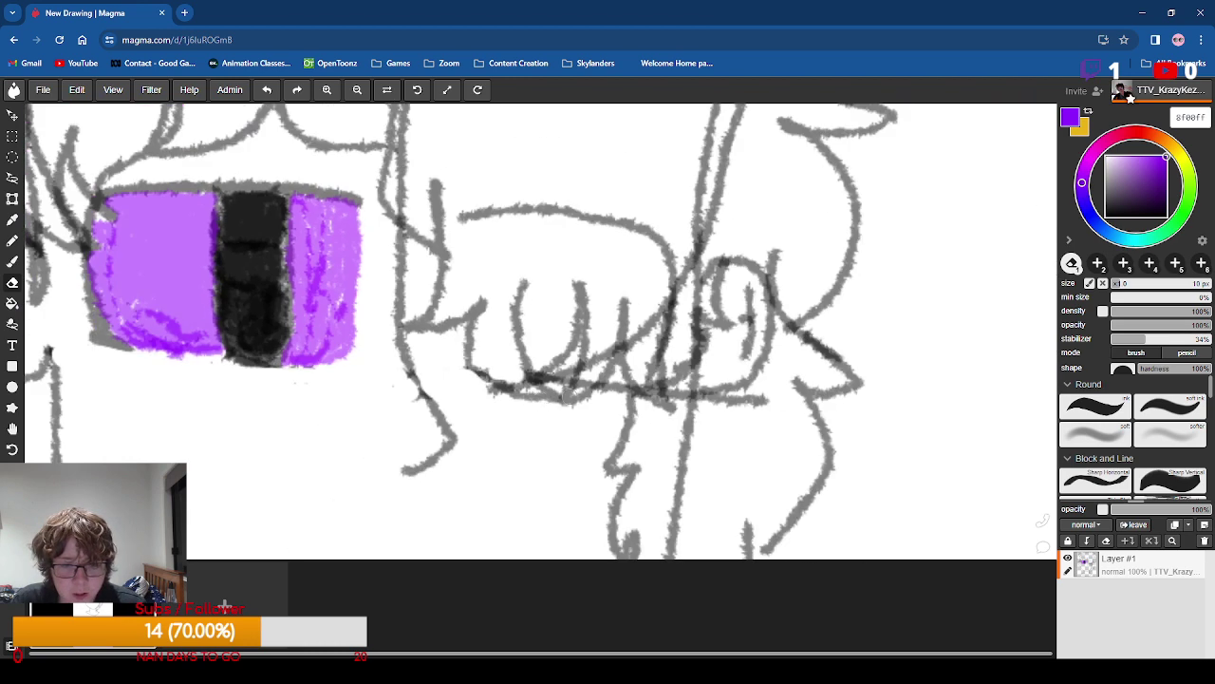
{"action": "scroll", "coordinate": [678, 396], "scroll_direction": "up", "scroll_amount": 5}
{"action": "mouse_move", "coordinate": [657, 361]}
{"action": "left_mouse_down"}
{"action": "mouse_move", "coordinate": [590, 378]}
{"action": "mouse_move", "coordinate": [689, 381]}
{"action": "mouse_move", "coordinate": [591, 373]}
{"action": "mouse_move", "coordinate": [570, 362]}
{"action": "mouse_move", "coordinate": [567, 332]}
{"action": "mouse_move", "coordinate": [530, 361]}
{"action": "left_mouse_up"}
{"action": "left_click_drag", "start_coordinate": [448, 353], "coordinate": [369, 345]}
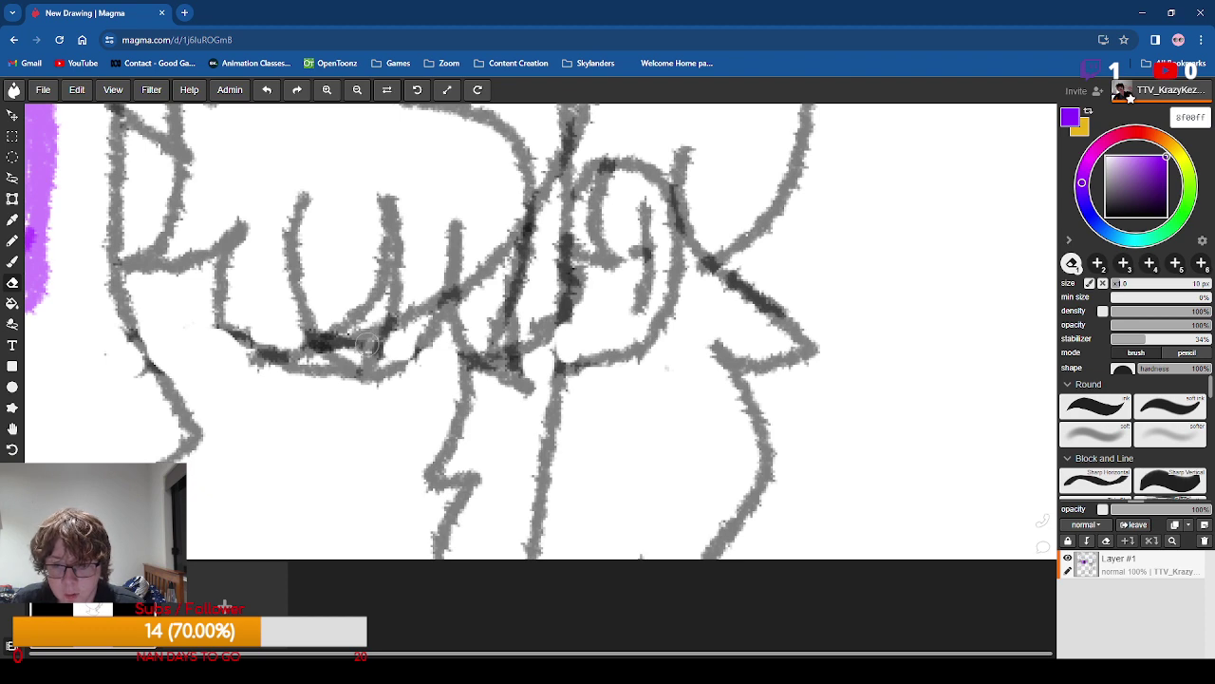
Erase the diagonal curve crossing the right eye's hair strands and the vertical face line above the right ear, keeping the eye outline intact.
{"action": "scroll", "coordinate": [369, 344], "scroll_direction": "right", "scroll_amount": 2}
{"action": "scroll", "coordinate": [368, 344], "scroll_direction": "left", "scroll_amount": 5}
{"action": "scroll", "coordinate": [356, 327], "scroll_direction": "right", "scroll_amount": 5}
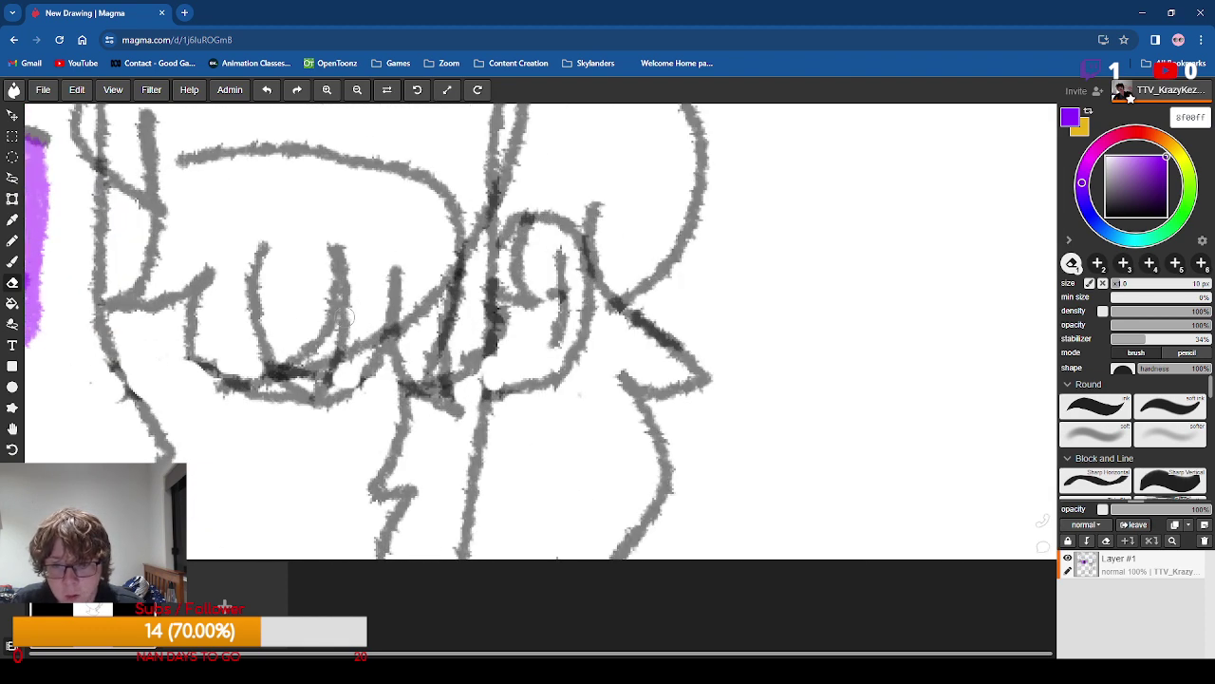
{"action": "mouse_move", "coordinate": [219, 368]}
{"action": "left_mouse_down"}
{"action": "mouse_move", "coordinate": [281, 381]}
{"action": "mouse_move", "coordinate": [403, 330]}
{"action": "mouse_move", "coordinate": [462, 258]}
{"action": "mouse_move", "coordinate": [496, 181]}
{"action": "left_mouse_up"}
{"action": "scroll", "coordinate": [496, 181], "scroll_direction": "down", "scroll_amount": 1}
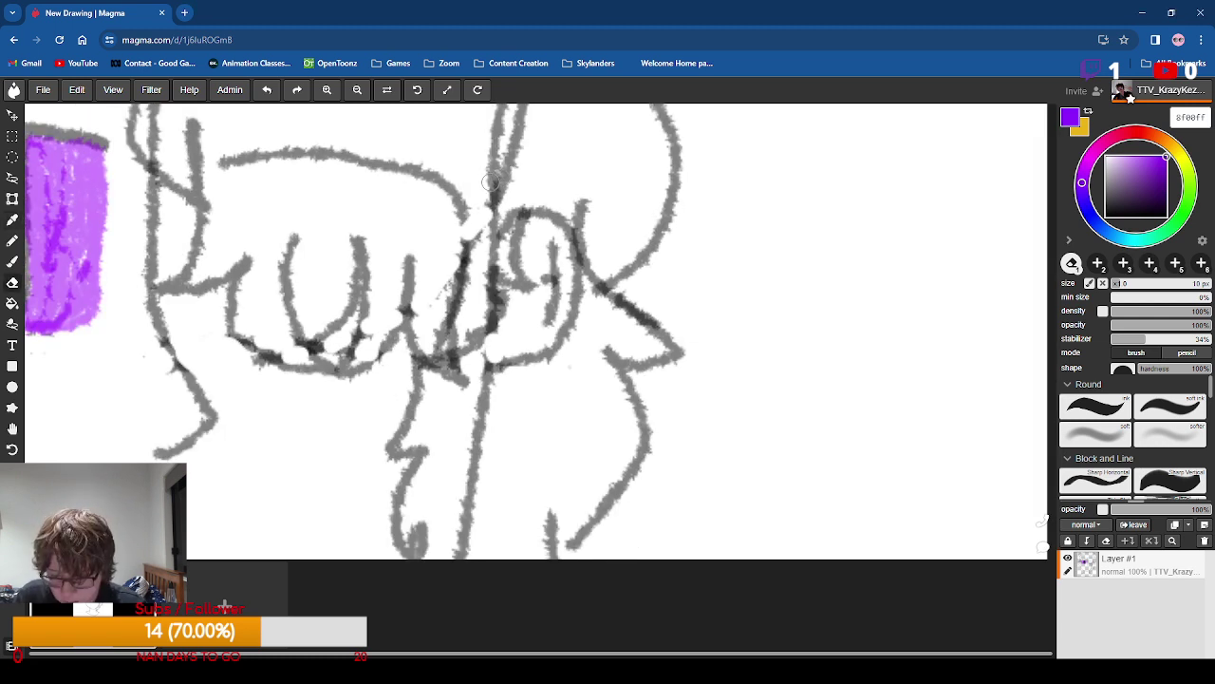
{"action": "key", "text": "ctrl+z"}
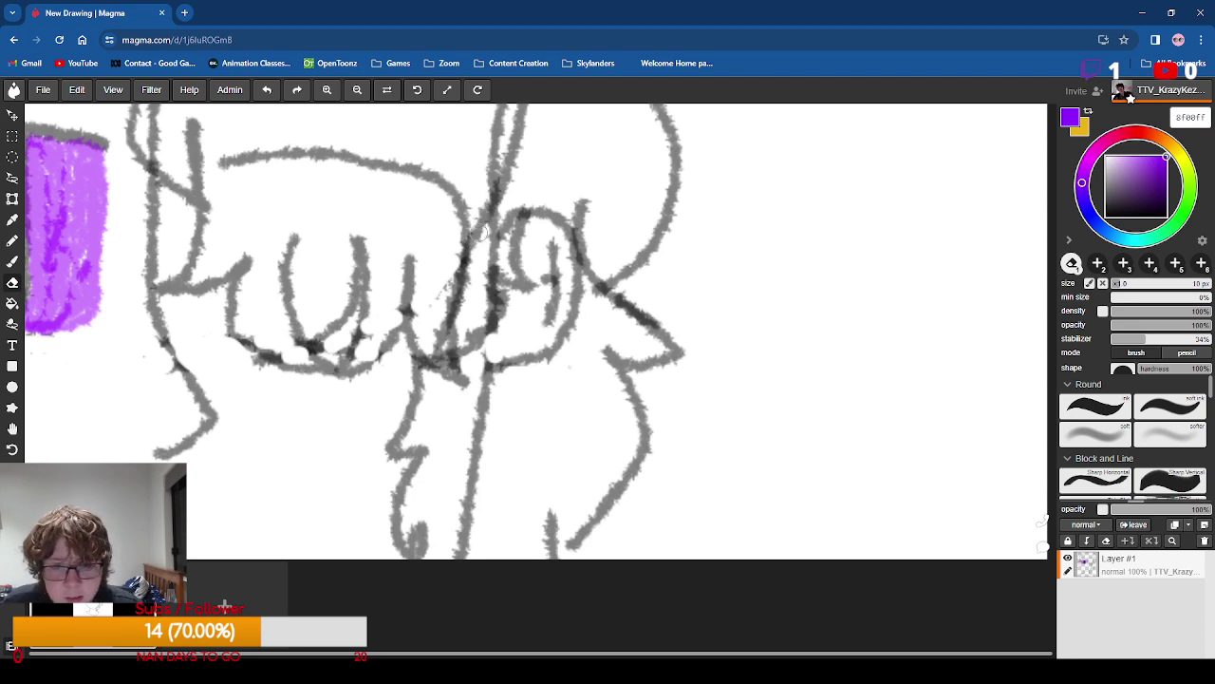
{"action": "left_click_drag", "start_coordinate": [478, 232], "coordinate": [501, 116]}
{"action": "scroll", "coordinate": [501, 116], "scroll_direction": "down", "scroll_amount": 3}
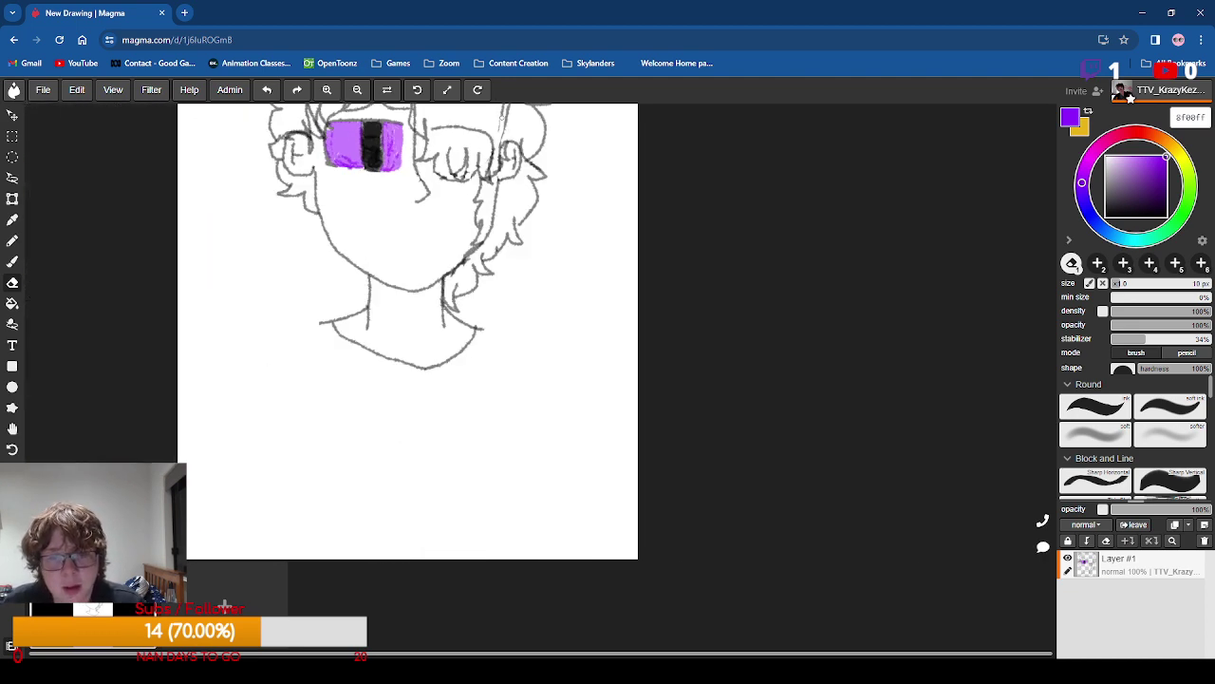
{"action": "scroll", "coordinate": [500, 115], "scroll_direction": "down", "scroll_amount": 2}
{"action": "scroll", "coordinate": [500, 115], "scroll_direction": "up", "scroll_amount": 6}
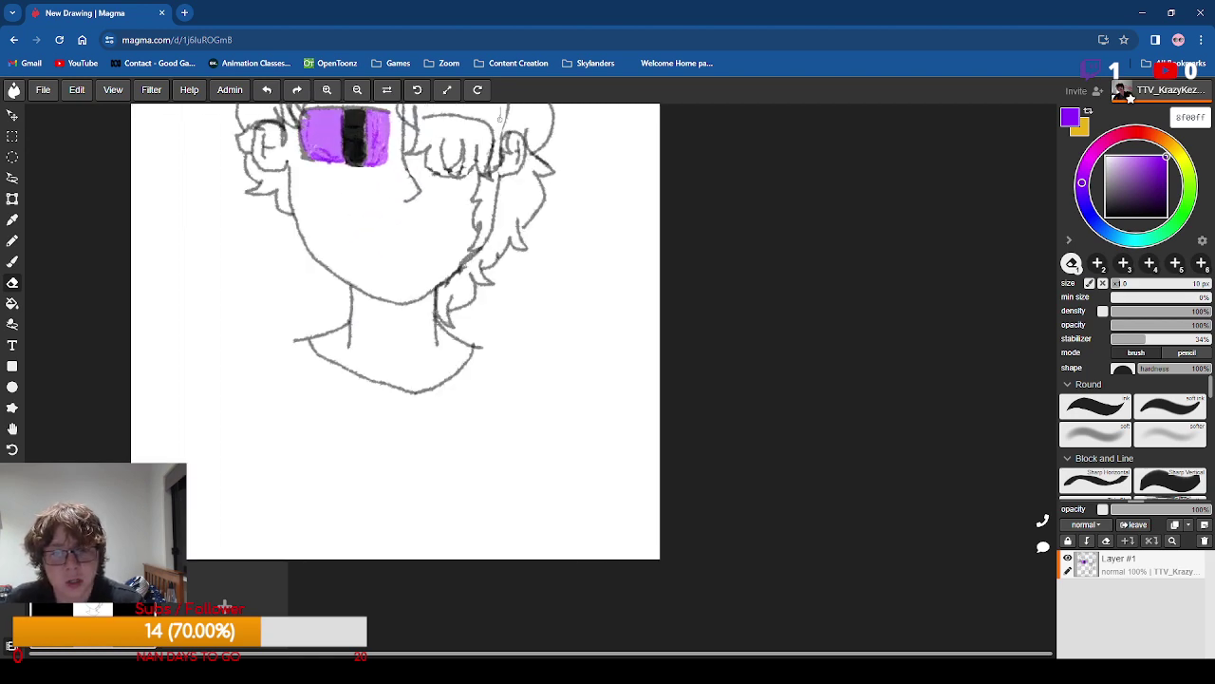
{"action": "scroll", "coordinate": [503, 114], "scroll_direction": "up", "scroll_amount": 2}
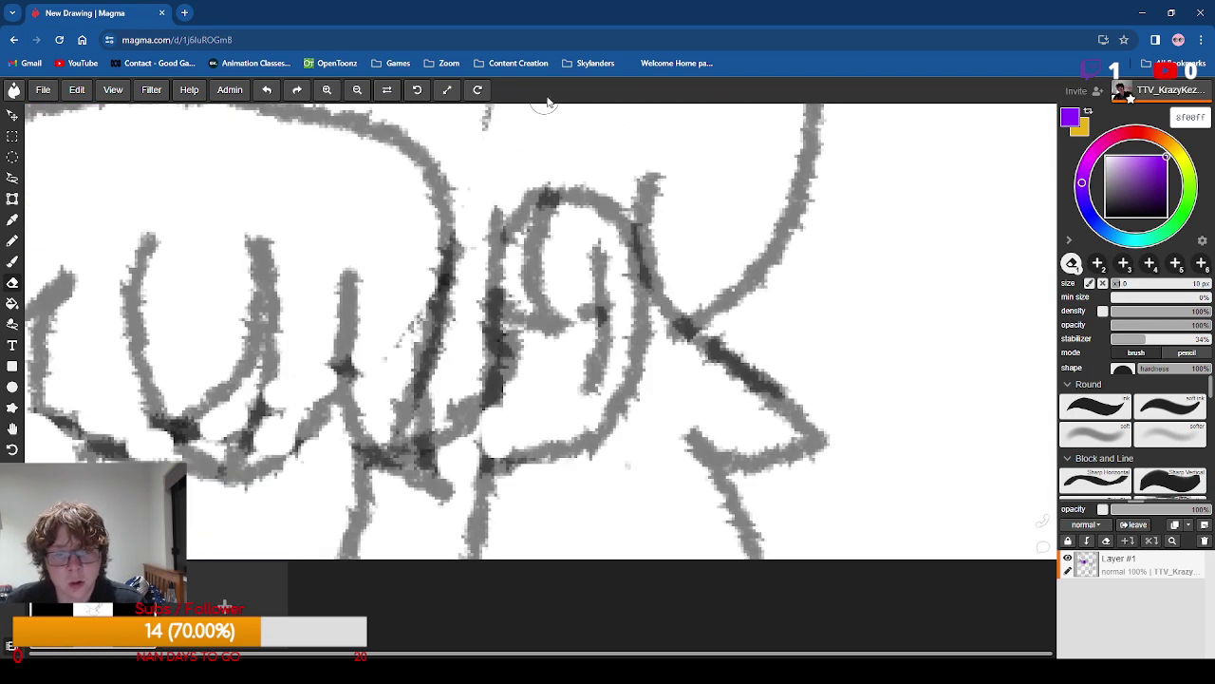
Erase the right part of the horizontal forehead guideline and the vertical face lines above the right ear.
{"action": "scroll", "coordinate": [480, 128], "scroll_direction": "down", "scroll_amount": 5}
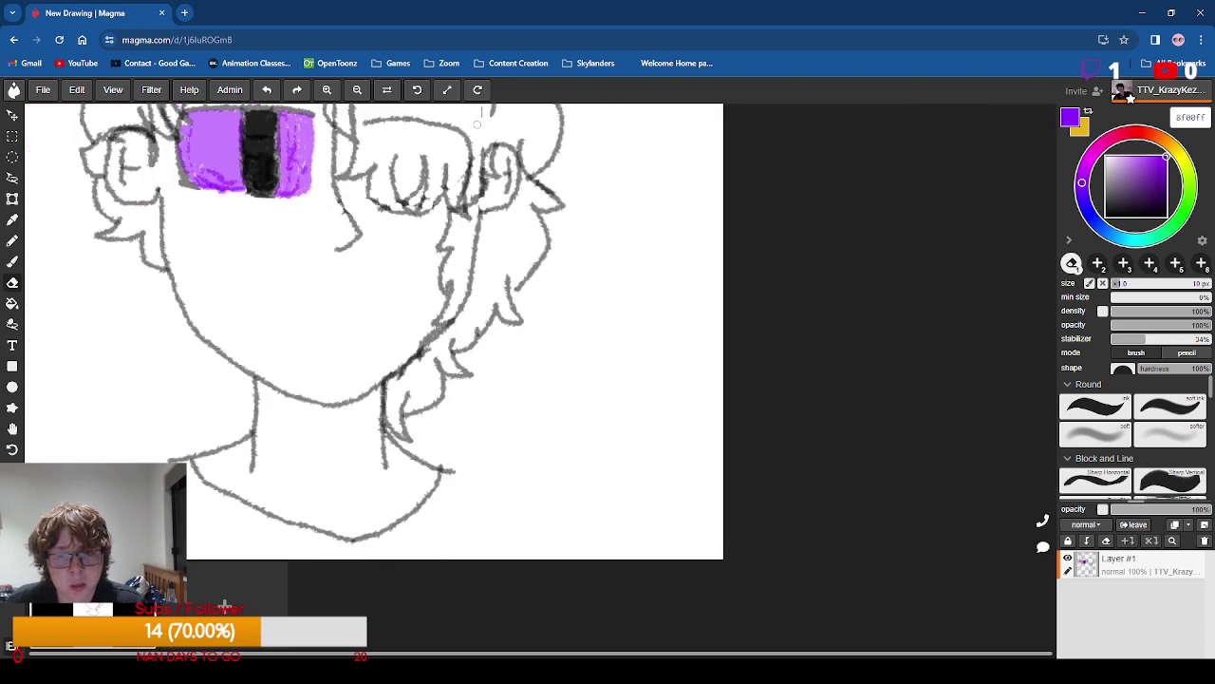
{"action": "scroll", "coordinate": [475, 123], "scroll_direction": "down", "scroll_amount": 1}
{"action": "scroll", "coordinate": [470, 133], "scroll_direction": "up", "scroll_amount": 6}
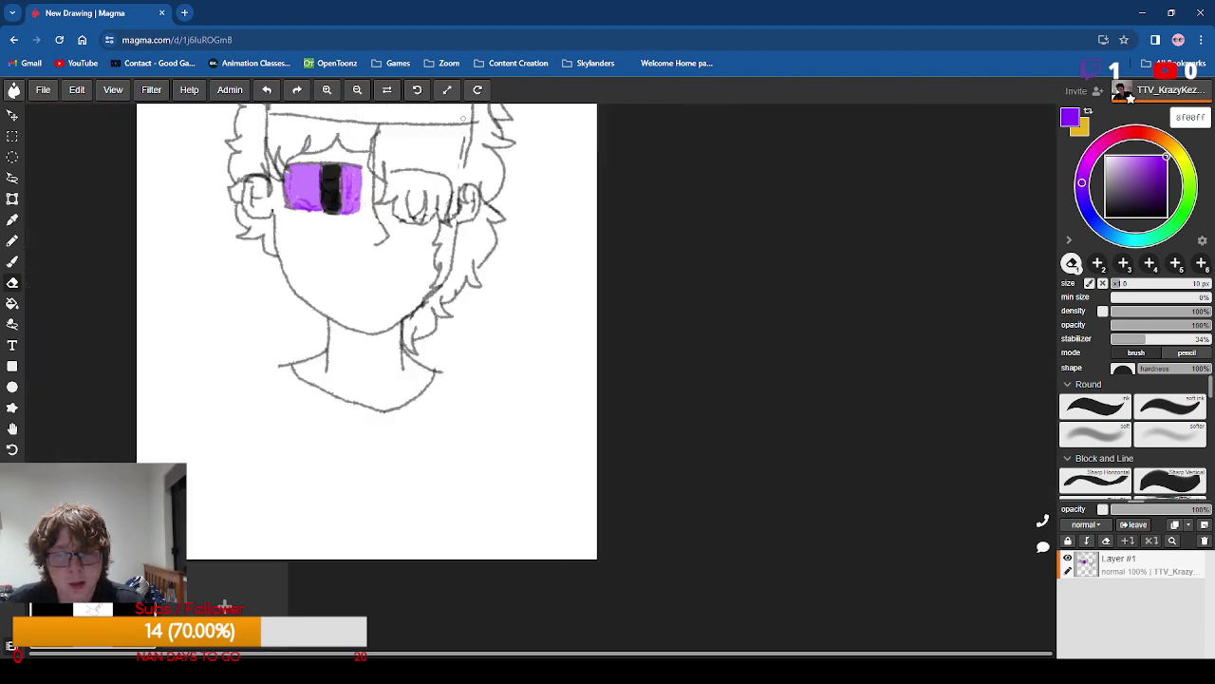
{"action": "scroll", "coordinate": [468, 138], "scroll_direction": "down", "scroll_amount": 5}
{"action": "scroll", "coordinate": [494, 139], "scroll_direction": "up", "scroll_amount": 7}
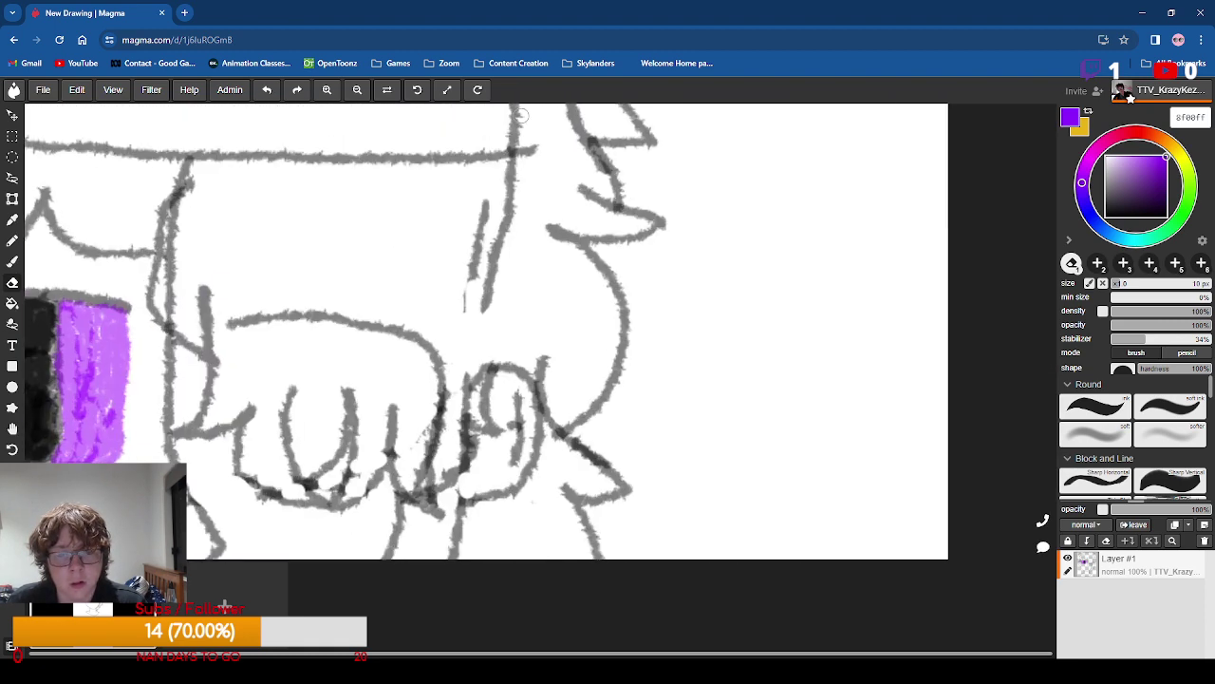
{"action": "mouse_move", "coordinate": [505, 139]}
{"action": "left_mouse_down"}
{"action": "mouse_move", "coordinate": [469, 329]}
{"action": "mouse_move", "coordinate": [470, 282]}
{"action": "mouse_move", "coordinate": [497, 241]}
{"action": "mouse_move", "coordinate": [469, 362]}
{"action": "mouse_move", "coordinate": [547, 118]}
{"action": "left_mouse_up"}
{"action": "mouse_move", "coordinate": [469, 235]}
{"action": "left_mouse_down"}
{"action": "mouse_move", "coordinate": [496, 143]}
{"action": "mouse_move", "coordinate": [412, 213]}
{"action": "mouse_move", "coordinate": [511, 154]}
{"action": "mouse_move", "coordinate": [376, 149]}
{"action": "mouse_move", "coordinate": [309, 188]}
{"action": "mouse_move", "coordinate": [389, 196]}
{"action": "mouse_move", "coordinate": [421, 144]}
{"action": "mouse_move", "coordinate": [267, 142]}
{"action": "mouse_move", "coordinate": [262, 172]}
{"action": "mouse_move", "coordinate": [338, 185]}
{"action": "mouse_move", "coordinate": [451, 177]}
{"action": "mouse_move", "coordinate": [154, 156]}
{"action": "mouse_move", "coordinate": [207, 171]}
{"action": "mouse_move", "coordinate": [197, 156]}
{"action": "mouse_move", "coordinate": [37, 159]}
{"action": "mouse_move", "coordinate": [199, 181]}
{"action": "mouse_move", "coordinate": [25, 168]}
{"action": "mouse_move", "coordinate": [191, 167]}
{"action": "left_mouse_up"}
{"action": "mouse_move", "coordinate": [366, 147]}
{"action": "left_mouse_down"}
{"action": "mouse_move", "coordinate": [447, 271]}
{"action": "mouse_move", "coordinate": [503, 257]}
{"action": "mouse_move", "coordinate": [468, 358]}
{"action": "mouse_move", "coordinate": [489, 344]}
{"action": "left_mouse_up"}
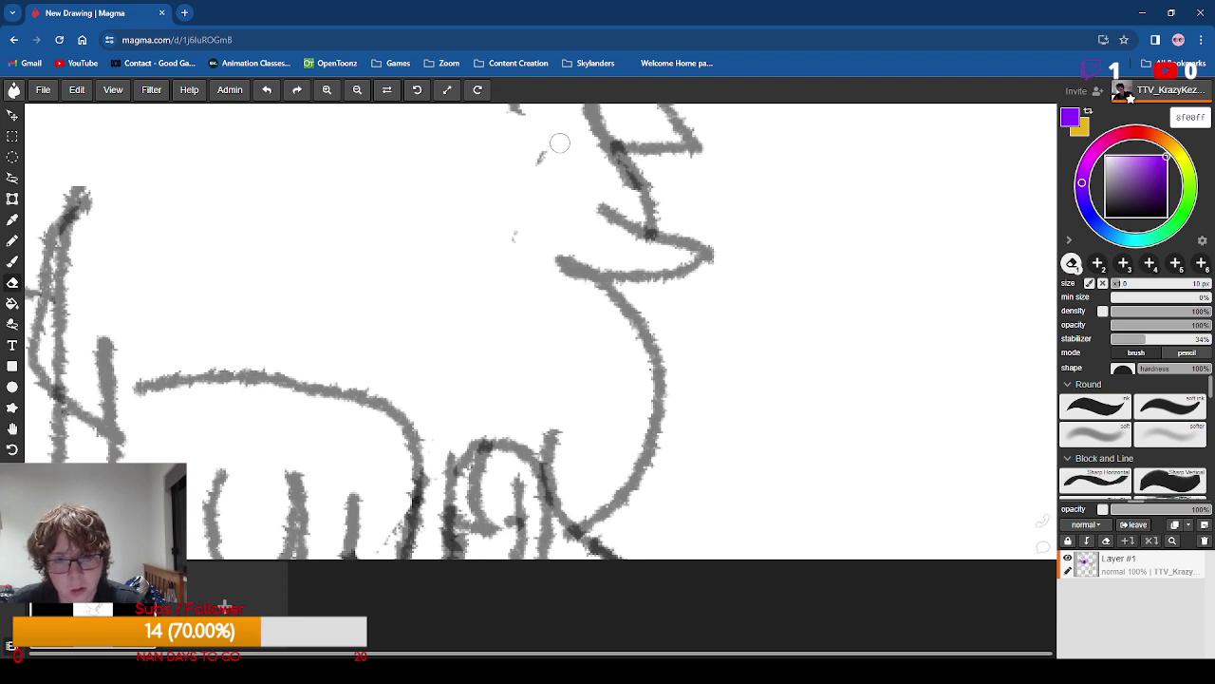
{"action": "scroll", "coordinate": [475, 196], "scroll_direction": "down", "scroll_amount": 5}
{"action": "scroll", "coordinate": [456, 197], "scroll_direction": "down", "scroll_amount": 2}
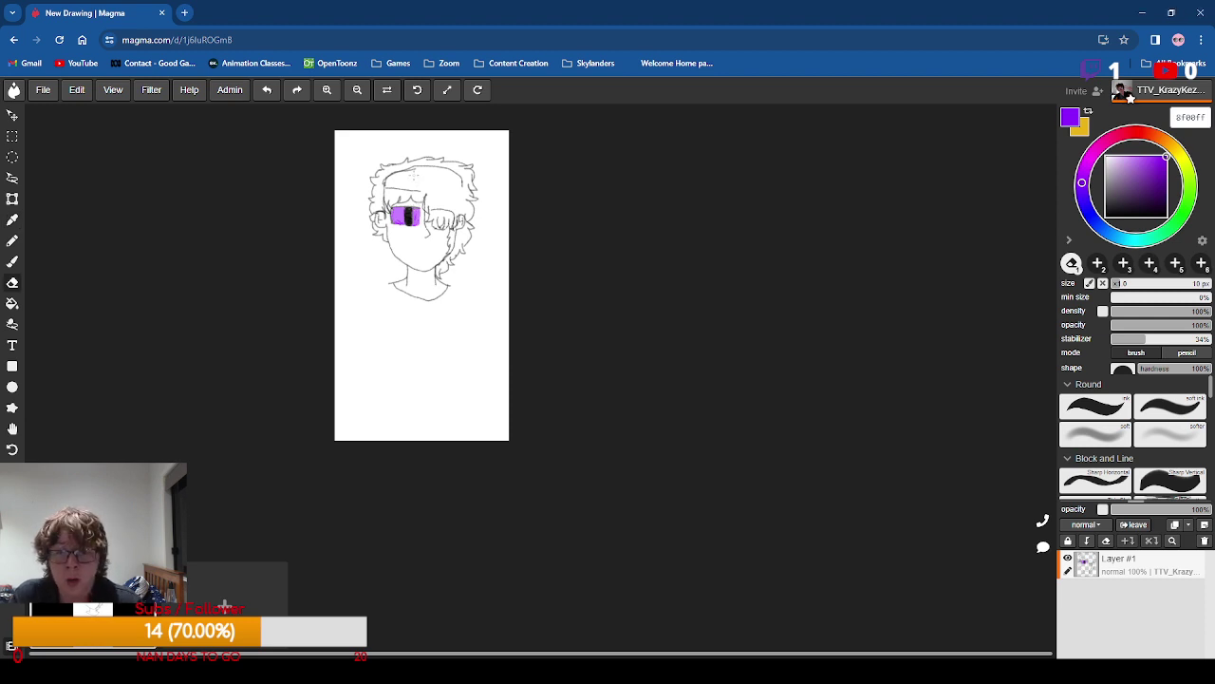
Erase the rest of the horizontal forehead line and the vertical face line above the left ear.
{"action": "scroll", "coordinate": [414, 173], "scroll_direction": "up", "scroll_amount": 5}
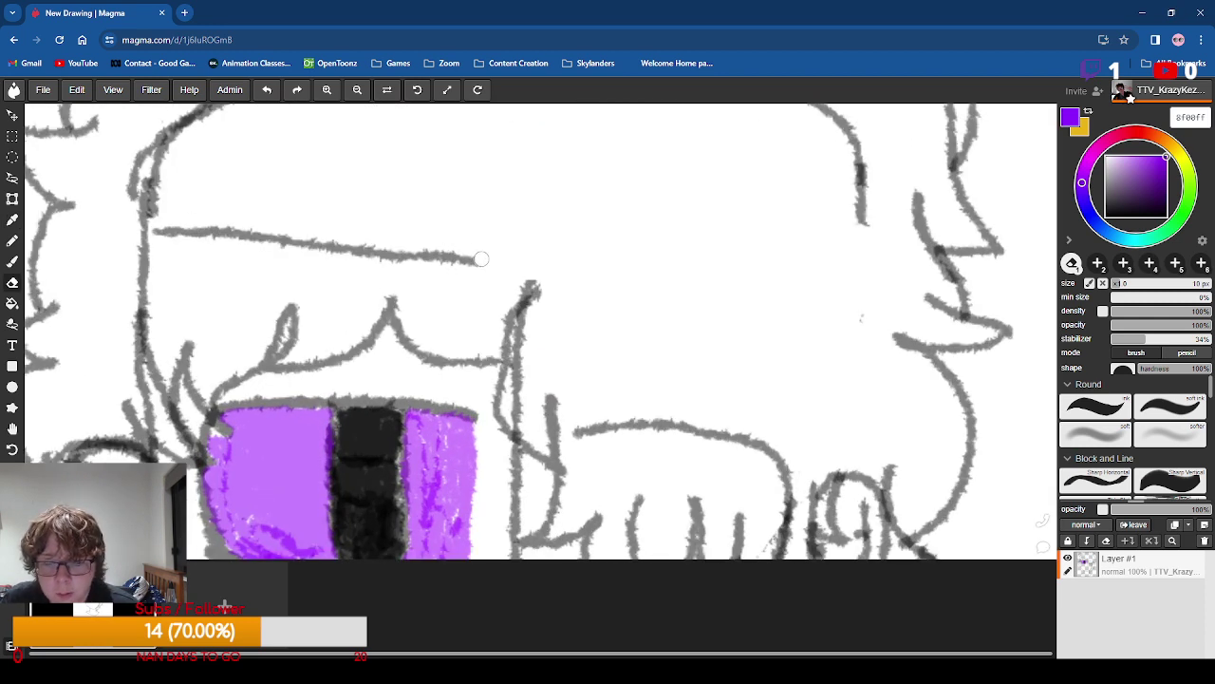
{"action": "mouse_move", "coordinate": [481, 258]}
{"action": "left_mouse_down"}
{"action": "mouse_move", "coordinate": [166, 230]}
{"action": "mouse_move", "coordinate": [157, 165]}
{"action": "mouse_move", "coordinate": [144, 203]}
{"action": "mouse_move", "coordinate": [143, 149]}
{"action": "left_mouse_up"}
{"action": "mouse_move", "coordinate": [167, 219]}
{"action": "left_mouse_down"}
{"action": "mouse_move", "coordinate": [160, 190]}
{"action": "mouse_move", "coordinate": [166, 217]}
{"action": "mouse_move", "coordinate": [273, 227]}
{"action": "mouse_move", "coordinate": [207, 241]}
{"action": "mouse_move", "coordinate": [471, 253]}
{"action": "mouse_move", "coordinate": [426, 264]}
{"action": "mouse_move", "coordinate": [213, 245]}
{"action": "mouse_move", "coordinate": [148, 280]}
{"action": "mouse_move", "coordinate": [142, 244]}
{"action": "mouse_move", "coordinate": [152, 385]}
{"action": "mouse_move", "coordinate": [134, 326]}
{"action": "mouse_move", "coordinate": [157, 428]}
{"action": "mouse_move", "coordinate": [158, 369]}
{"action": "left_mouse_up"}
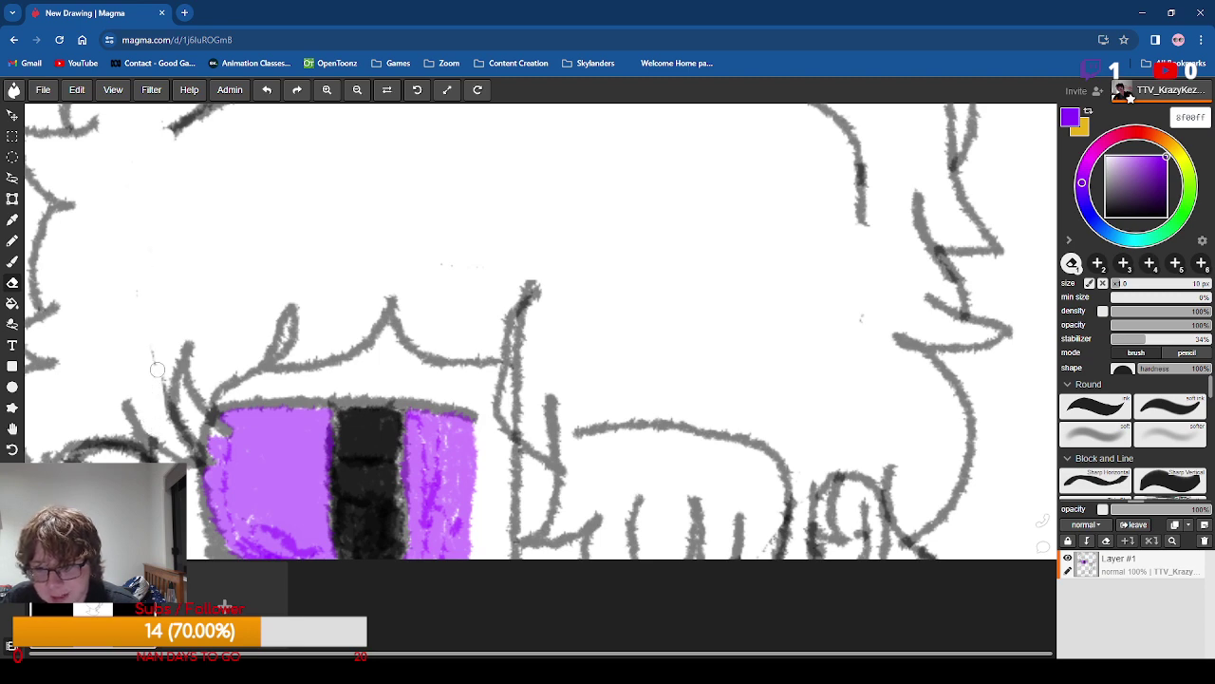
Erase the curved skull outline inside the hair, across the top of the head and down both sides.
{"action": "scroll", "coordinate": [158, 370], "scroll_direction": "down", "scroll_amount": 5}
{"action": "scroll", "coordinate": [184, 139], "scroll_direction": "up", "scroll_amount": 5}
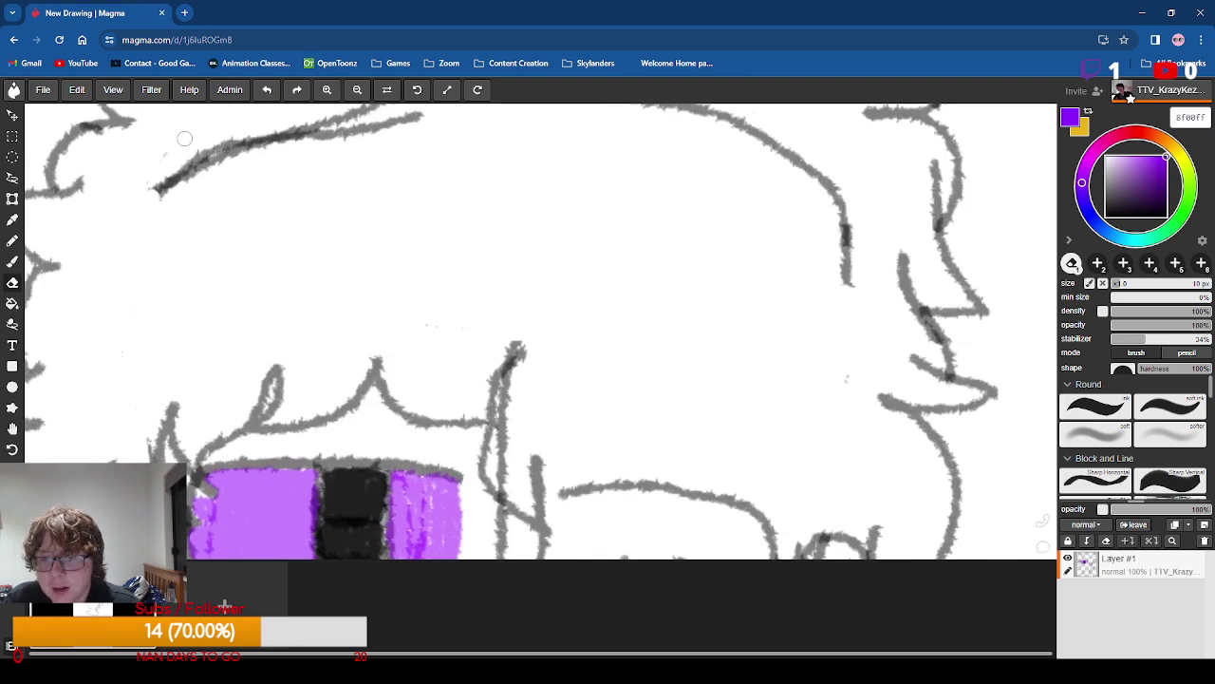
{"action": "mouse_move", "coordinate": [184, 139]}
{"action": "left_mouse_down"}
{"action": "mouse_move", "coordinate": [165, 189]}
{"action": "mouse_move", "coordinate": [413, 116]}
{"action": "mouse_move", "coordinate": [246, 137]}
{"action": "mouse_move", "coordinate": [310, 126]}
{"action": "mouse_move", "coordinate": [184, 130]}
{"action": "mouse_move", "coordinate": [123, 192]}
{"action": "mouse_move", "coordinate": [164, 194]}
{"action": "mouse_move", "coordinate": [316, 119]}
{"action": "mouse_move", "coordinate": [346, 130]}
{"action": "mouse_move", "coordinate": [448, 97]}
{"action": "left_mouse_up"}
{"action": "mouse_move", "coordinate": [767, 140]}
{"action": "left_mouse_down"}
{"action": "mouse_move", "coordinate": [843, 200]}
{"action": "mouse_move", "coordinate": [840, 280]}
{"action": "mouse_move", "coordinate": [851, 280]}
{"action": "mouse_move", "coordinate": [850, 244]}
{"action": "mouse_move", "coordinate": [819, 184]}
{"action": "mouse_move", "coordinate": [753, 150]}
{"action": "mouse_move", "coordinate": [666, 129]}
{"action": "mouse_move", "coordinate": [720, 118]}
{"action": "mouse_move", "coordinate": [816, 195]}
{"action": "mouse_move", "coordinate": [732, 127]}
{"action": "mouse_move", "coordinate": [644, 107]}
{"action": "mouse_move", "coordinate": [551, 109]}
{"action": "left_mouse_up"}
{"action": "scroll", "coordinate": [552, 109], "scroll_direction": "down", "scroll_amount": 5}
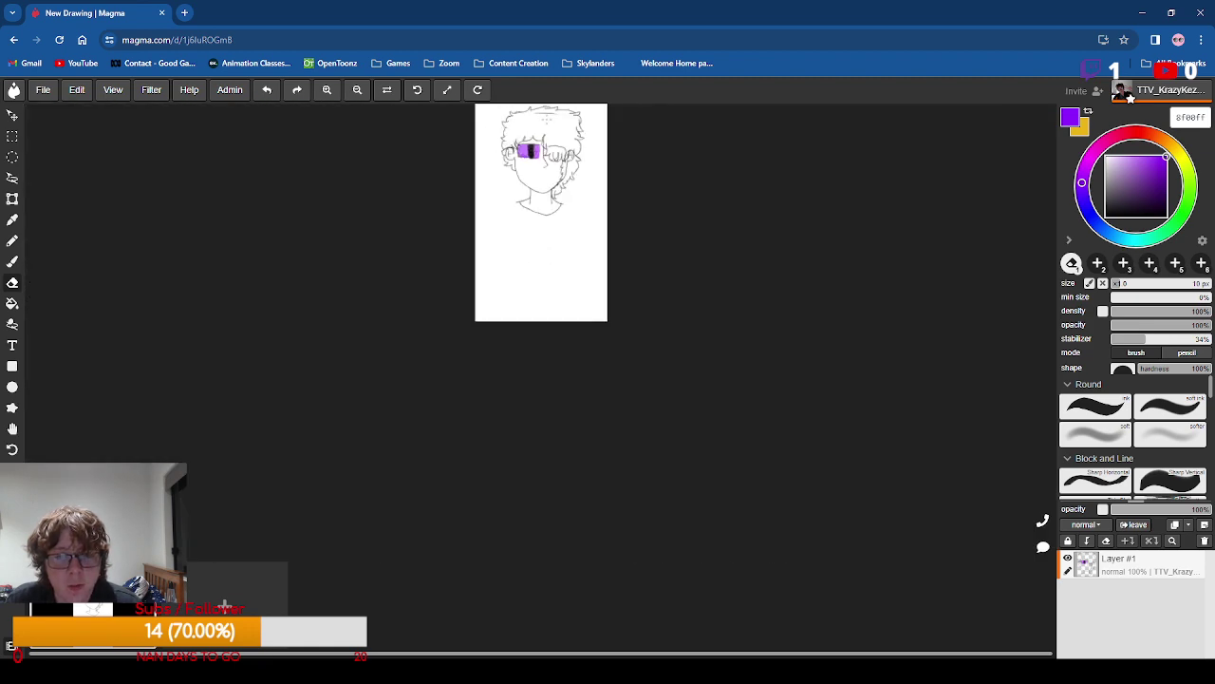
{"action": "scroll", "coordinate": [546, 112], "scroll_direction": "up", "scroll_amount": 3}
{"action": "scroll", "coordinate": [543, 109], "scroll_direction": "down", "scroll_amount": 3}
{"action": "scroll", "coordinate": [539, 106], "scroll_direction": "up", "scroll_amount": 5}
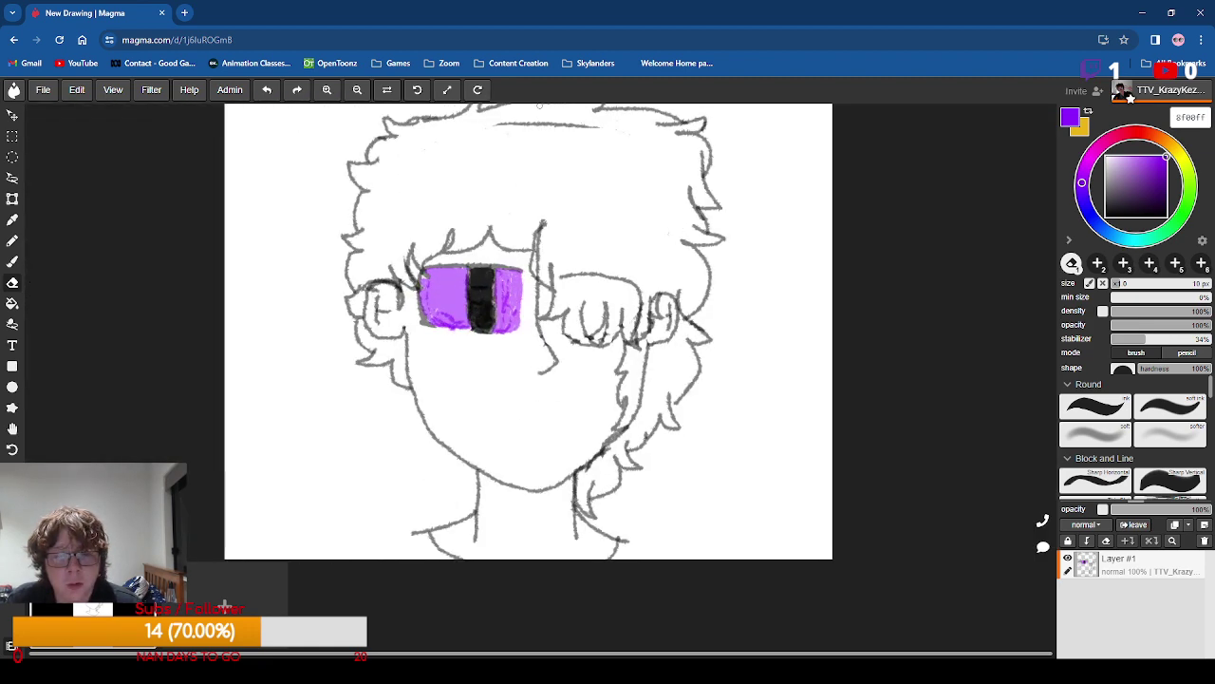
{"action": "scroll", "coordinate": [539, 104], "scroll_direction": "up", "scroll_amount": 5}
{"action": "mouse_move", "coordinate": [380, 162]}
{"action": "left_mouse_down"}
{"action": "mouse_move", "coordinate": [715, 217]}
{"action": "mouse_move", "coordinate": [790, 199]}
{"action": "mouse_move", "coordinate": [474, 161]}
{"action": "mouse_move", "coordinate": [701, 198]}
{"action": "mouse_move", "coordinate": [588, 188]}
{"action": "mouse_move", "coordinate": [463, 152]}
{"action": "mouse_move", "coordinate": [388, 205]}
{"action": "mouse_move", "coordinate": [444, 206]}
{"action": "mouse_move", "coordinate": [472, 168]}
{"action": "left_mouse_up"}
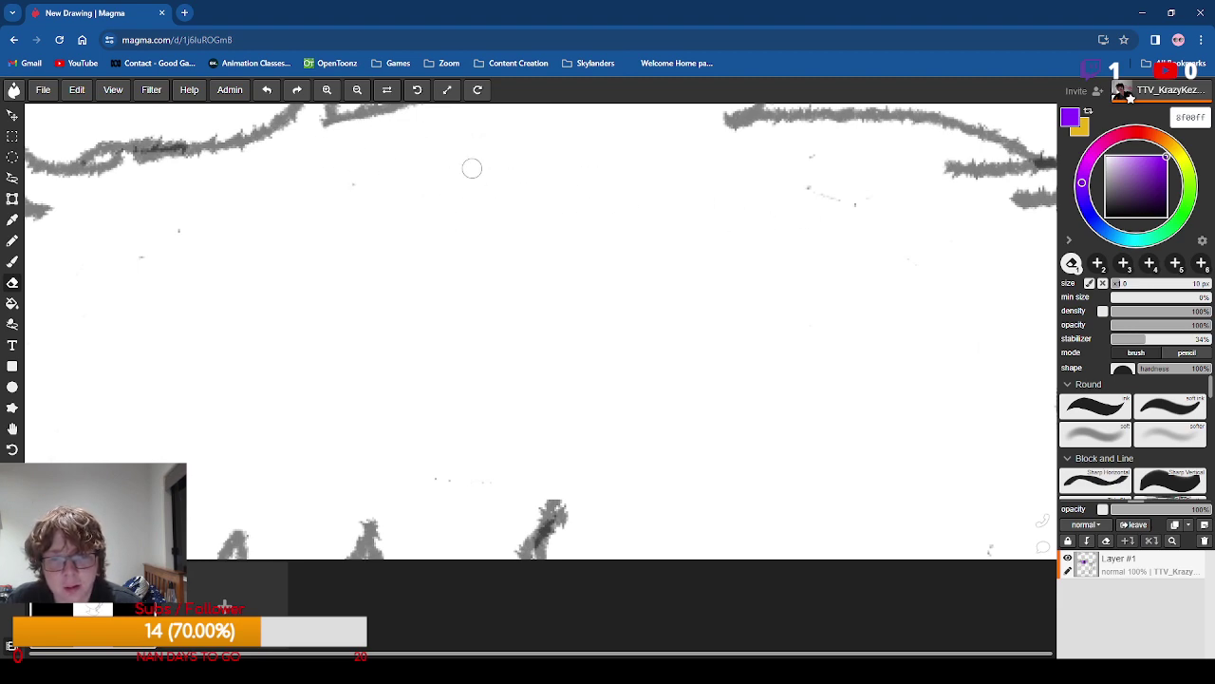
{"action": "scroll", "coordinate": [513, 209], "scroll_direction": "down", "scroll_amount": 6}
{"action": "scroll", "coordinate": [555, 283], "scroll_direction": "up", "scroll_amount": 2}
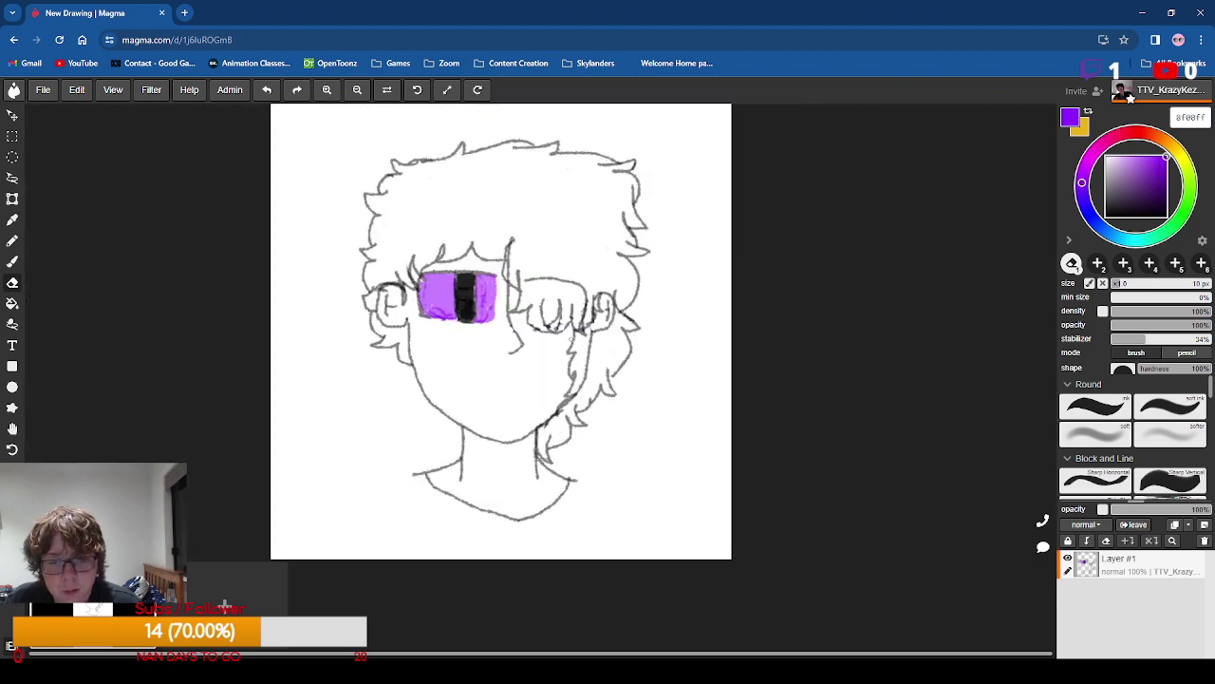
Brush a narrow U-shaped iris outline in black (000000) hanging from the right eye's upper lid, behind the hair strands.
{"action": "scroll", "coordinate": [567, 324], "scroll_direction": "up", "scroll_amount": 3}
{"action": "scroll", "coordinate": [567, 324], "scroll_direction": "down", "scroll_amount": 2}
{"action": "scroll", "coordinate": [567, 324], "scroll_direction": "up", "scroll_amount": 3}
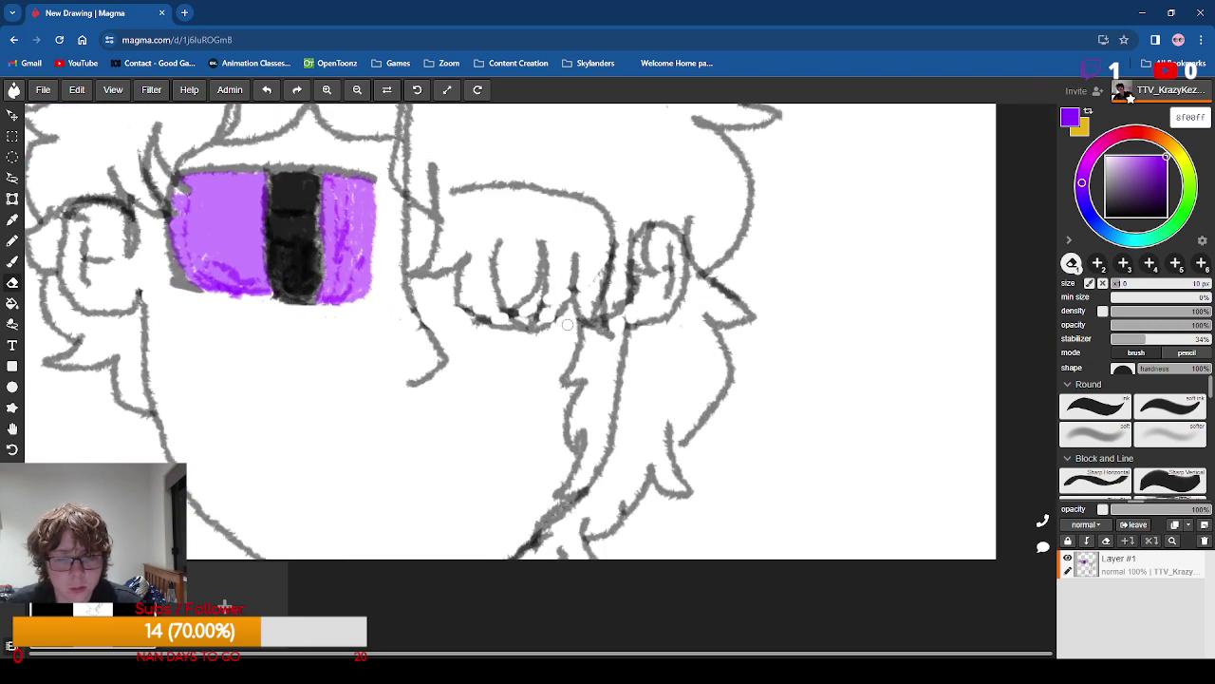
{"action": "scroll", "coordinate": [567, 324], "scroll_direction": "up", "scroll_amount": 2}
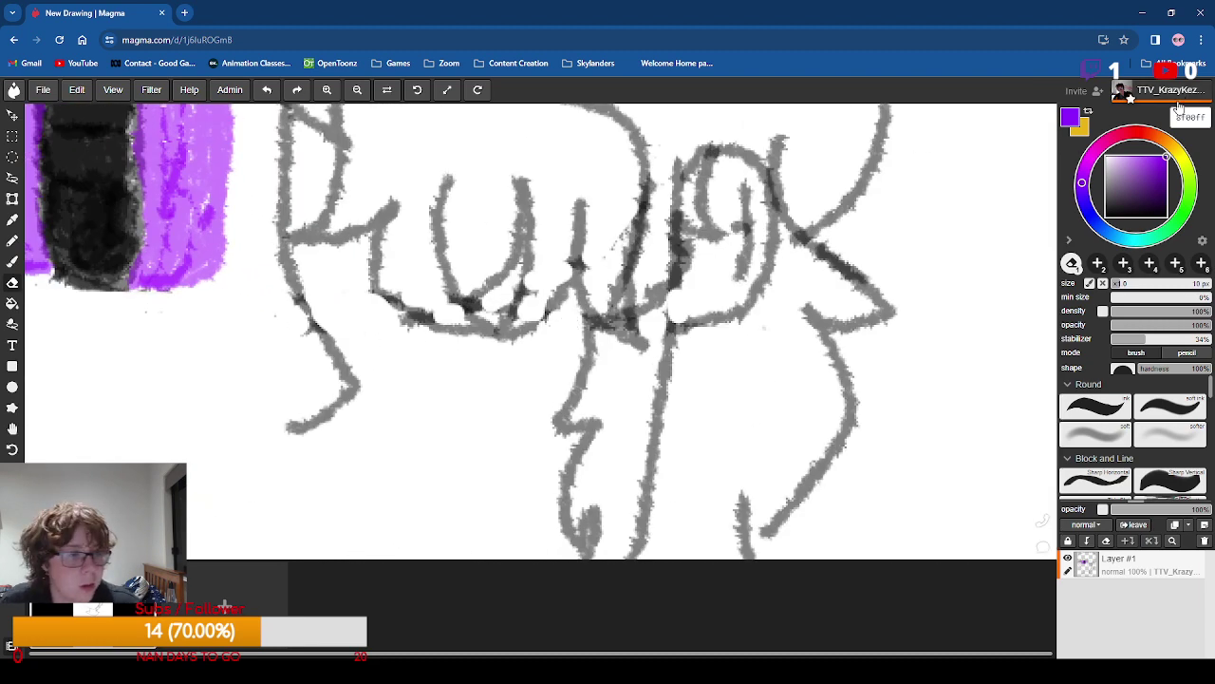
{"action": "left_click", "coordinate": [1165, 216]}
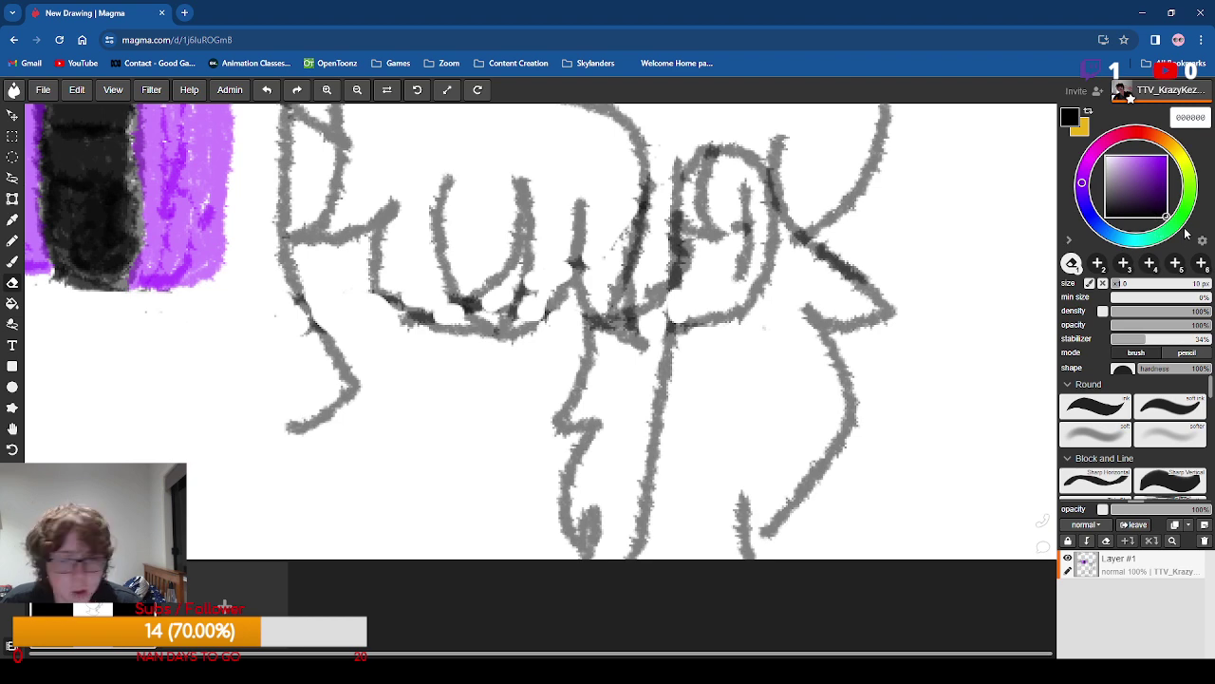
{"action": "key", "text": "b"}
{"action": "scroll", "coordinate": [446, 134], "scroll_direction": "down", "scroll_amount": 3}
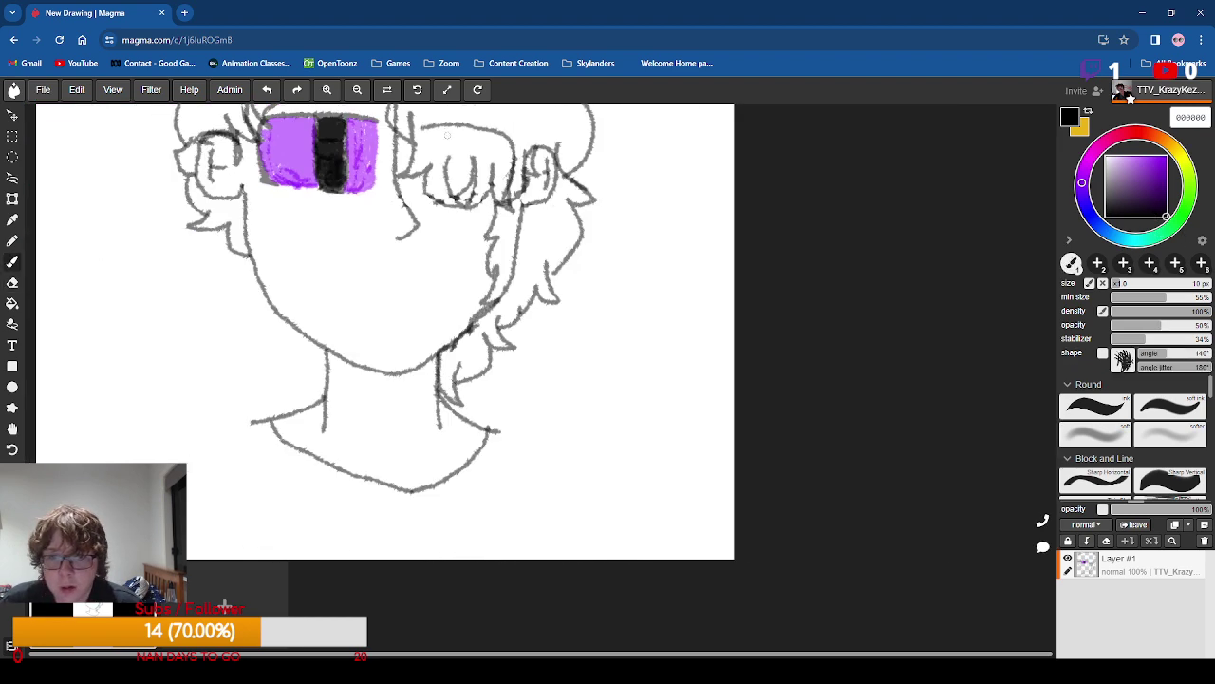
{"action": "scroll", "coordinate": [443, 131], "scroll_direction": "up", "scroll_amount": 4}
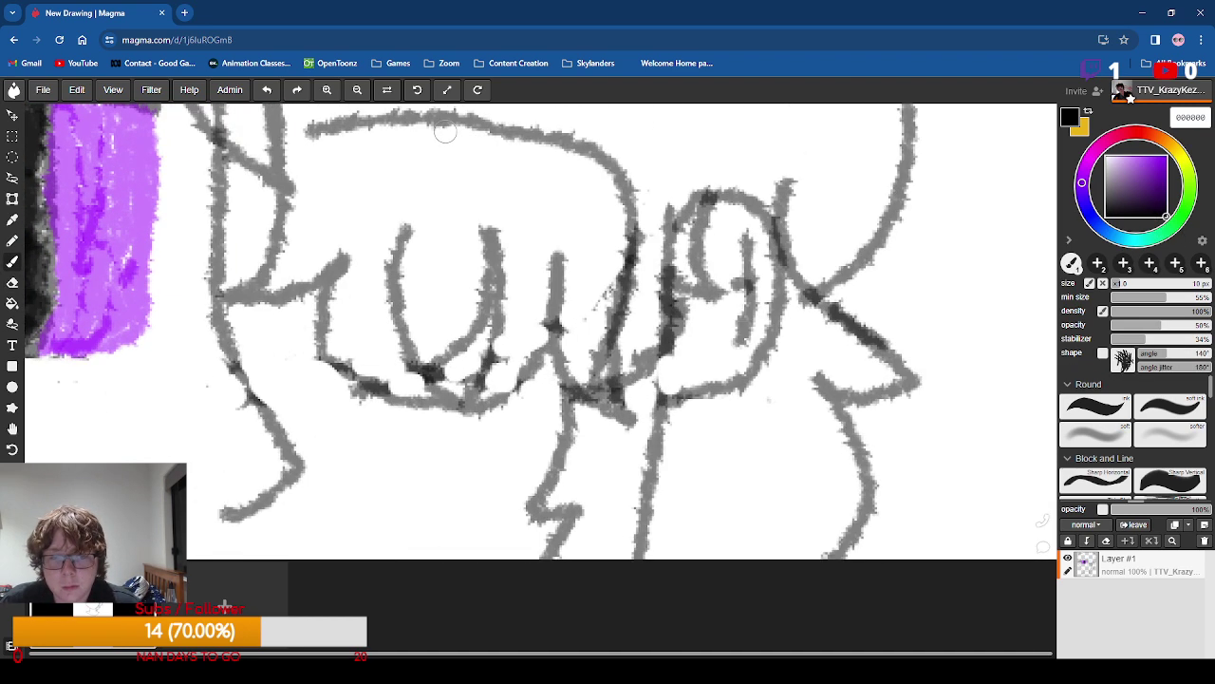
{"action": "mouse_move", "coordinate": [432, 122]}
{"action": "left_mouse_down"}
{"action": "mouse_move", "coordinate": [448, 326]}
{"action": "mouse_move", "coordinate": [503, 343]}
{"action": "mouse_move", "coordinate": [521, 333]}
{"action": "mouse_move", "coordinate": [534, 293]}
{"action": "mouse_move", "coordinate": [532, 134]}
{"action": "left_mouse_up"}
{"action": "scroll", "coordinate": [532, 139], "scroll_direction": "down", "scroll_amount": 5}
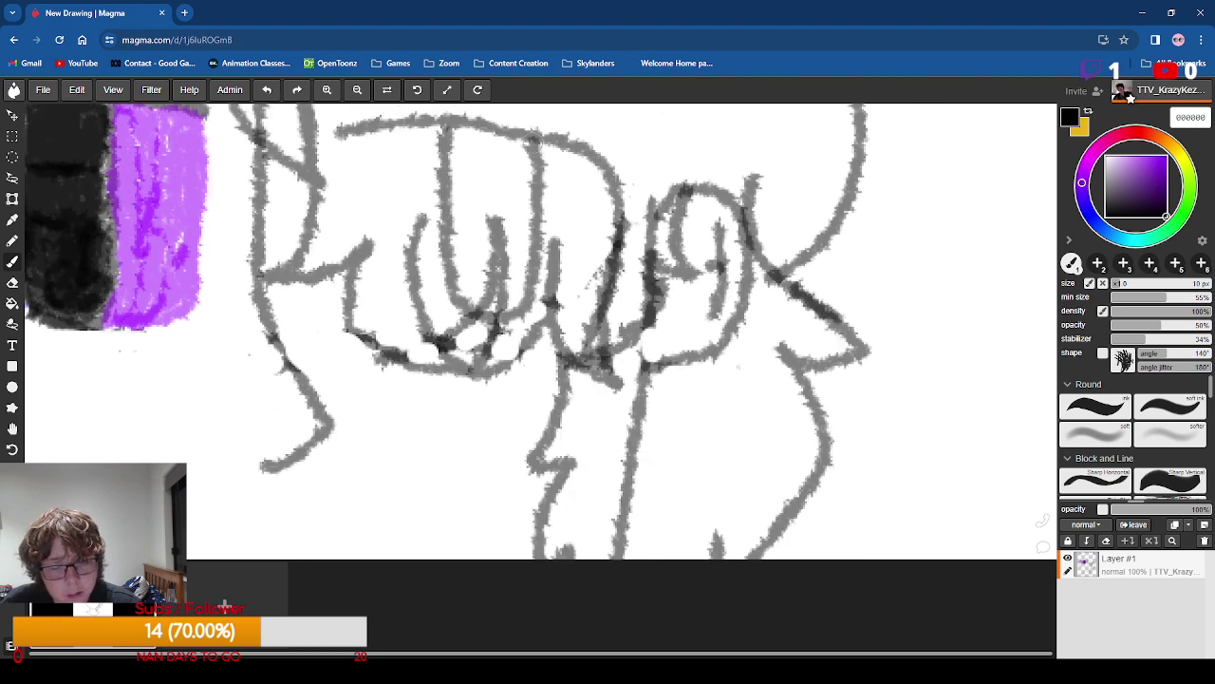
{"action": "scroll", "coordinate": [528, 140], "scroll_direction": "up", "scroll_amount": 5}
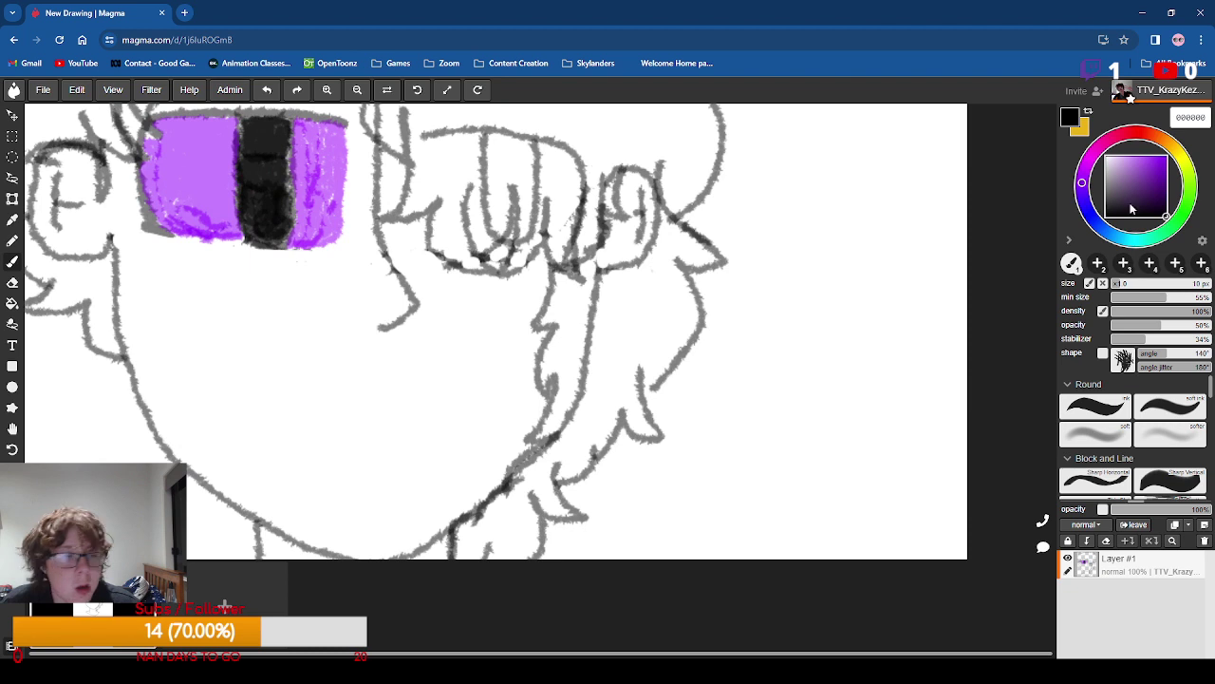
Paint the inside of the right eye's U-shaped iris outline purple (8f00ff), from the upper lid to its rounded base.
{"action": "left_click", "coordinate": [1166, 157]}
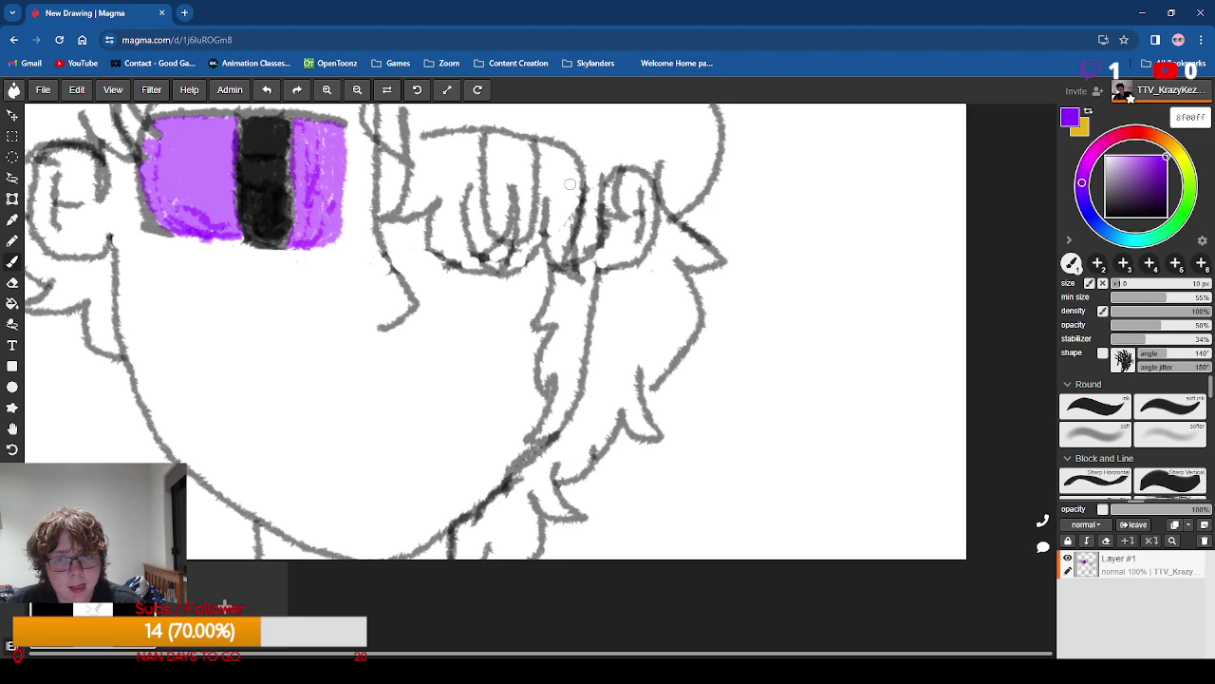
{"action": "scroll", "coordinate": [569, 183], "scroll_direction": "down", "scroll_amount": 5}
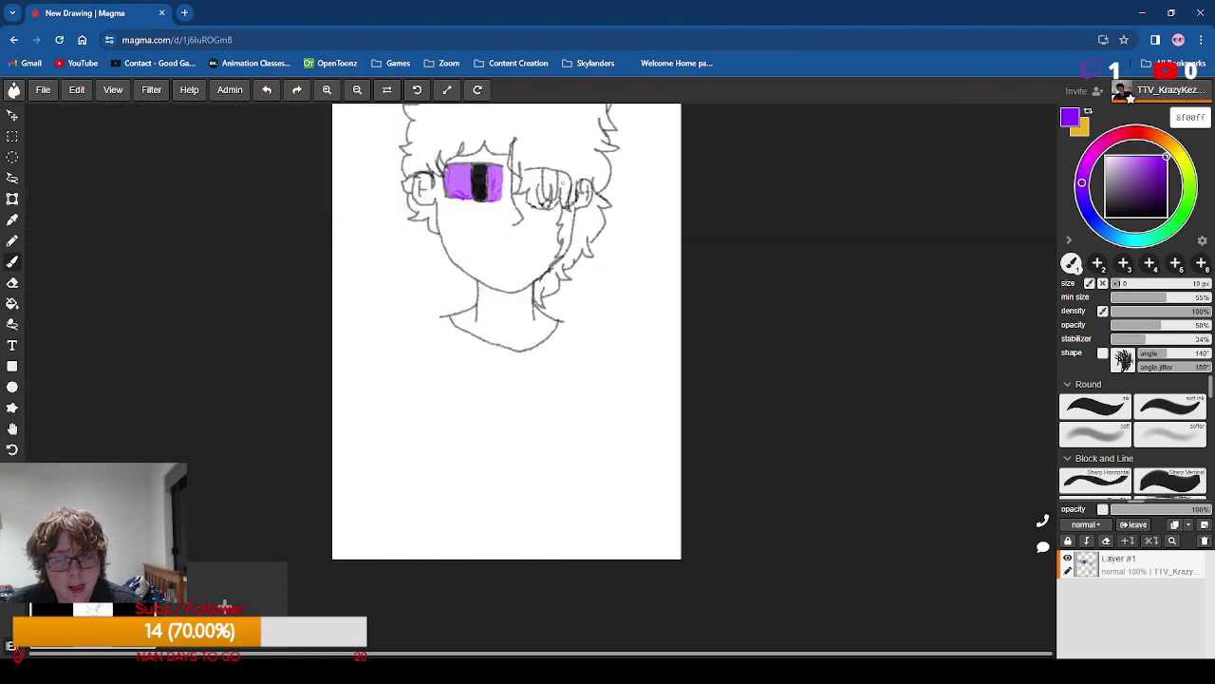
{"action": "scroll", "coordinate": [563, 184], "scroll_direction": "down", "scroll_amount": 2}
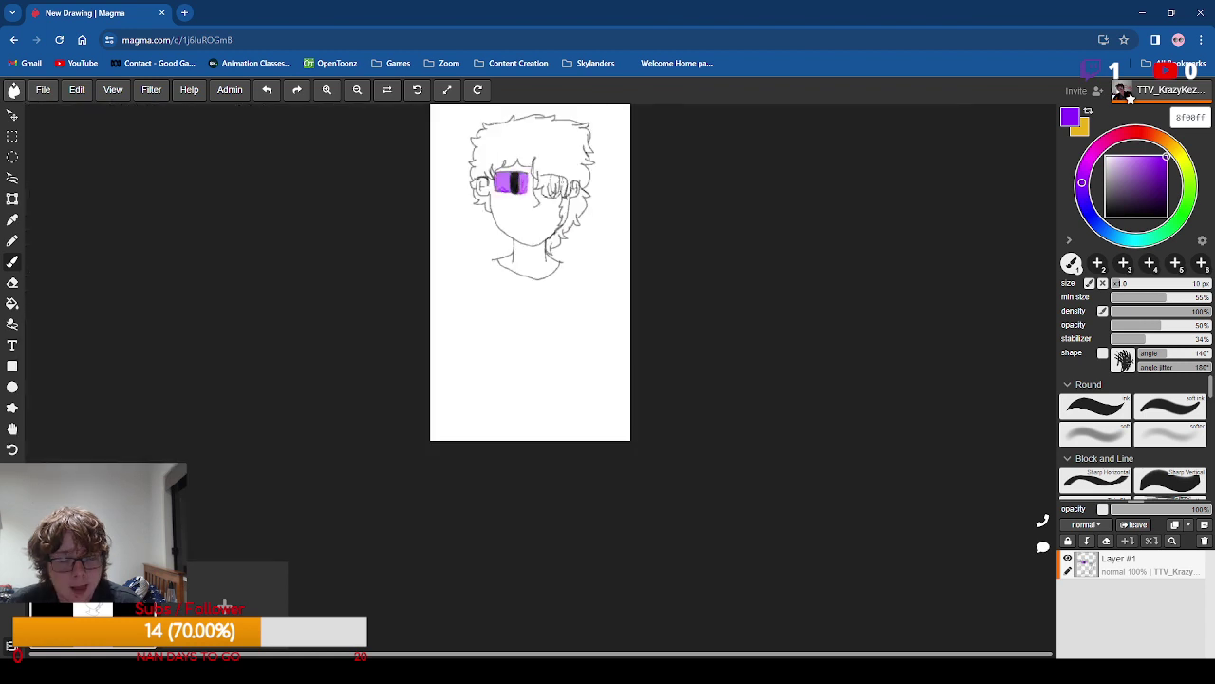
{"action": "scroll", "coordinate": [561, 180], "scroll_direction": "up", "scroll_amount": 3}
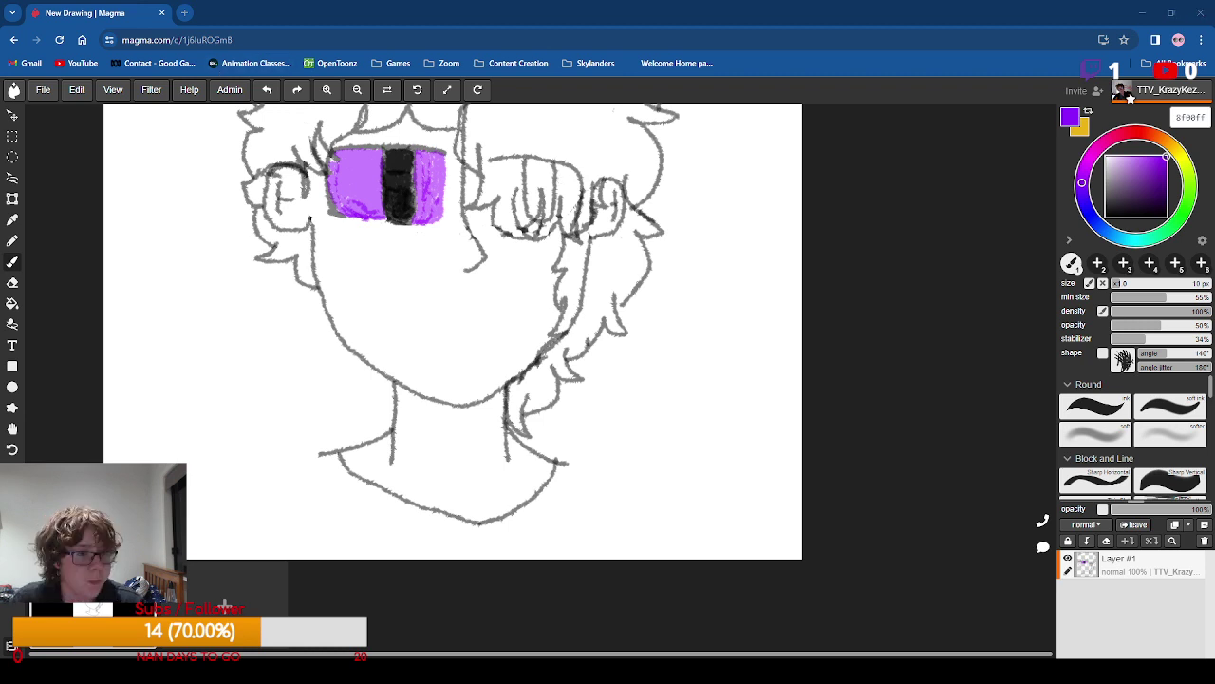
{"action": "scroll", "coordinate": [854, 251], "scroll_direction": "down", "scroll_amount": 3}
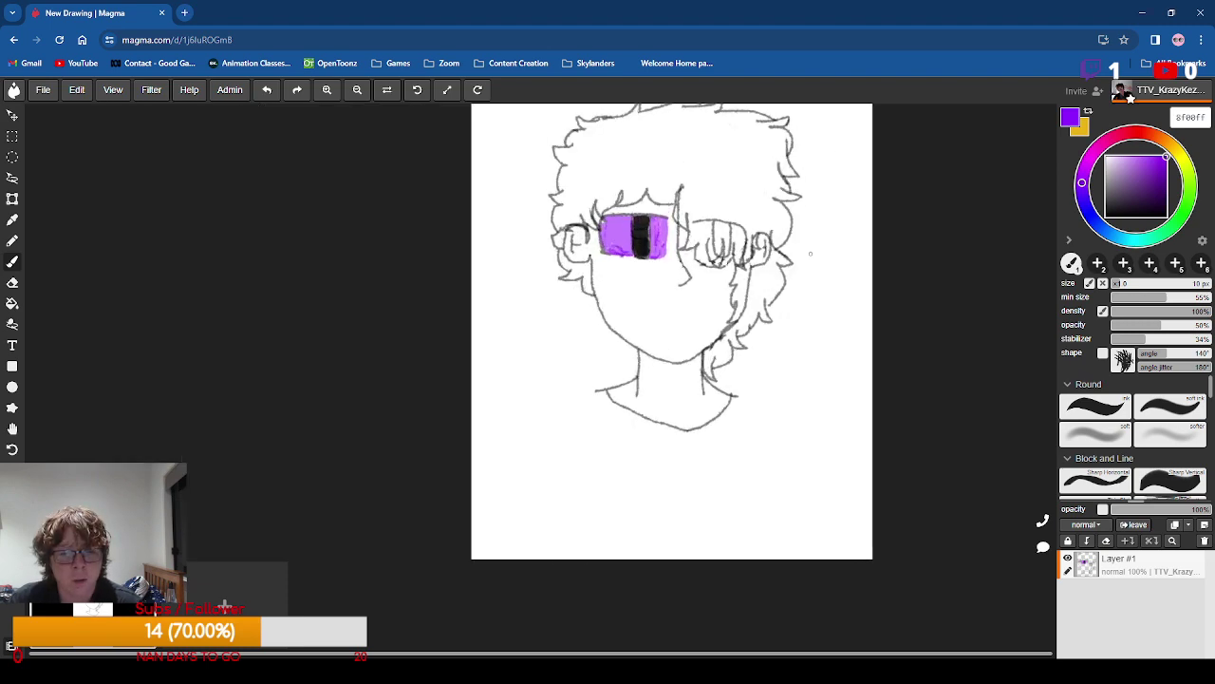
{"action": "scroll", "coordinate": [803, 244], "scroll_direction": "up", "scroll_amount": 4}
{"action": "scroll", "coordinate": [799, 245], "scroll_direction": "down", "scroll_amount": 2}
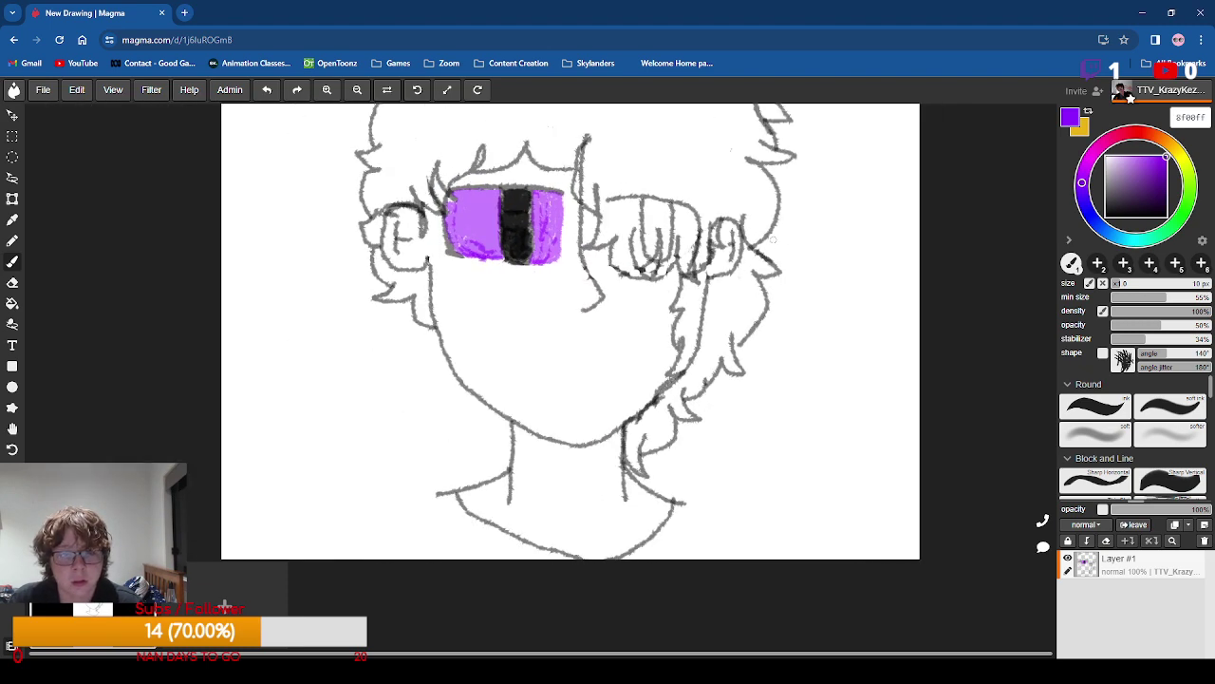
{"action": "scroll", "coordinate": [583, 215], "scroll_direction": "up", "scroll_amount": 4}
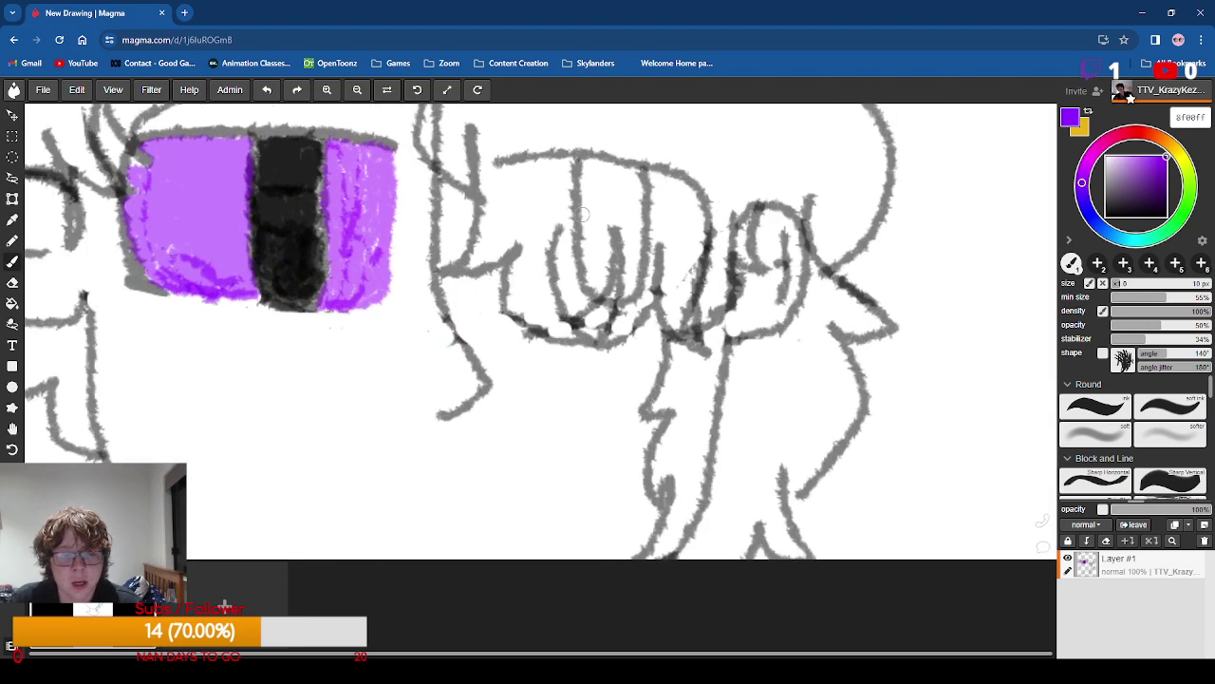
{"action": "scroll", "coordinate": [583, 214], "scroll_direction": "up", "scroll_amount": 3}
{"action": "left_click", "coordinate": [595, 123]}
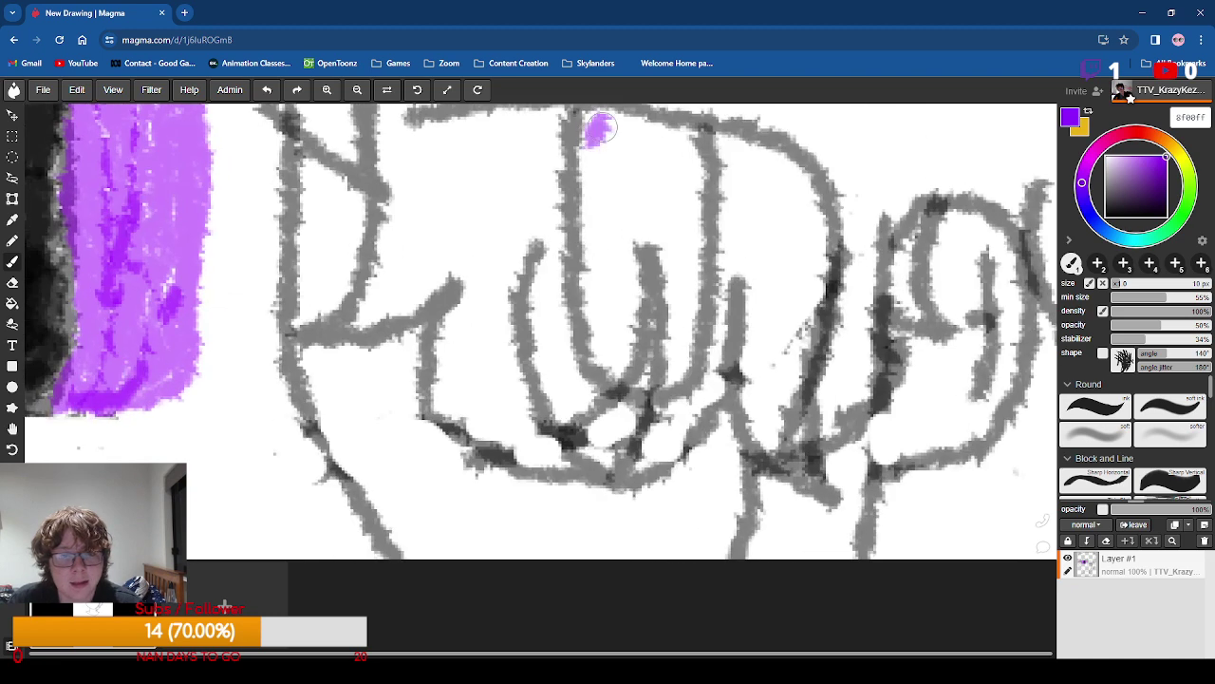
{"action": "mouse_move", "coordinate": [612, 119]}
{"action": "left_mouse_down"}
{"action": "mouse_move", "coordinate": [696, 139]}
{"action": "mouse_move", "coordinate": [700, 227]}
{"action": "left_mouse_up"}
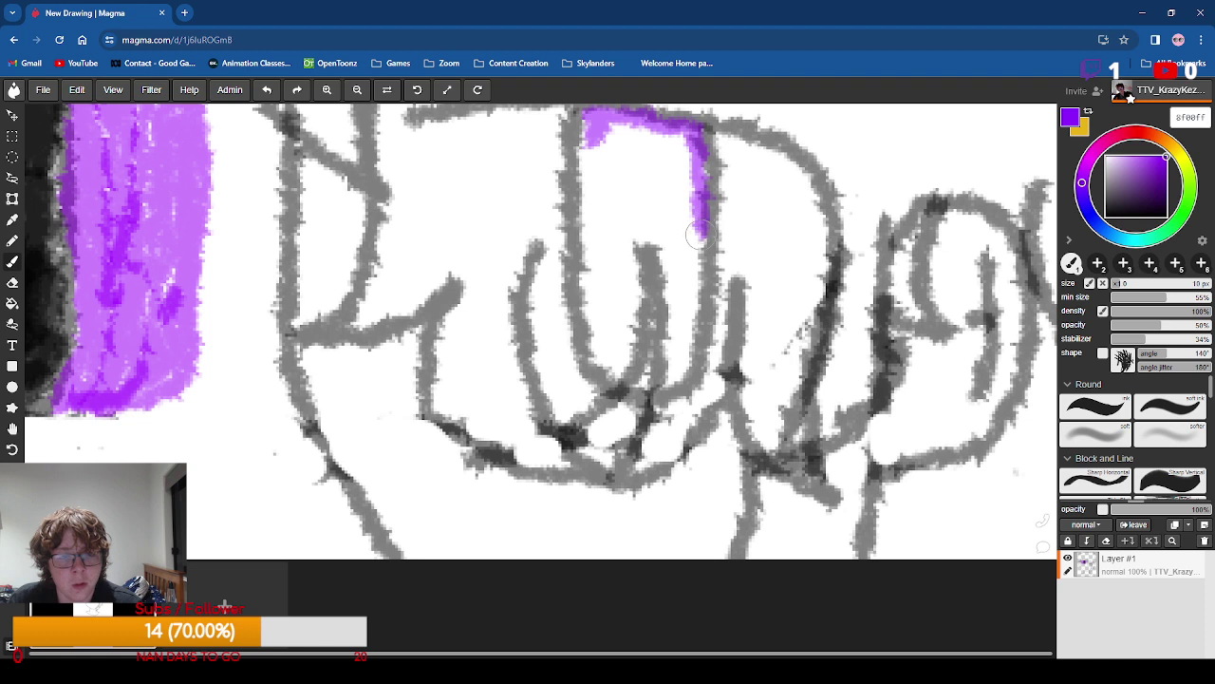
{"action": "mouse_move", "coordinate": [698, 236]}
{"action": "left_mouse_down"}
{"action": "mouse_move", "coordinate": [691, 368]}
{"action": "mouse_move", "coordinate": [673, 339]}
{"action": "mouse_move", "coordinate": [679, 171]}
{"action": "mouse_move", "coordinate": [691, 276]}
{"action": "mouse_move", "coordinate": [676, 380]}
{"action": "mouse_move", "coordinate": [677, 133]}
{"action": "mouse_move", "coordinate": [684, 207]}
{"action": "mouse_move", "coordinate": [675, 152]}
{"action": "mouse_move", "coordinate": [665, 239]}
{"action": "left_mouse_up"}
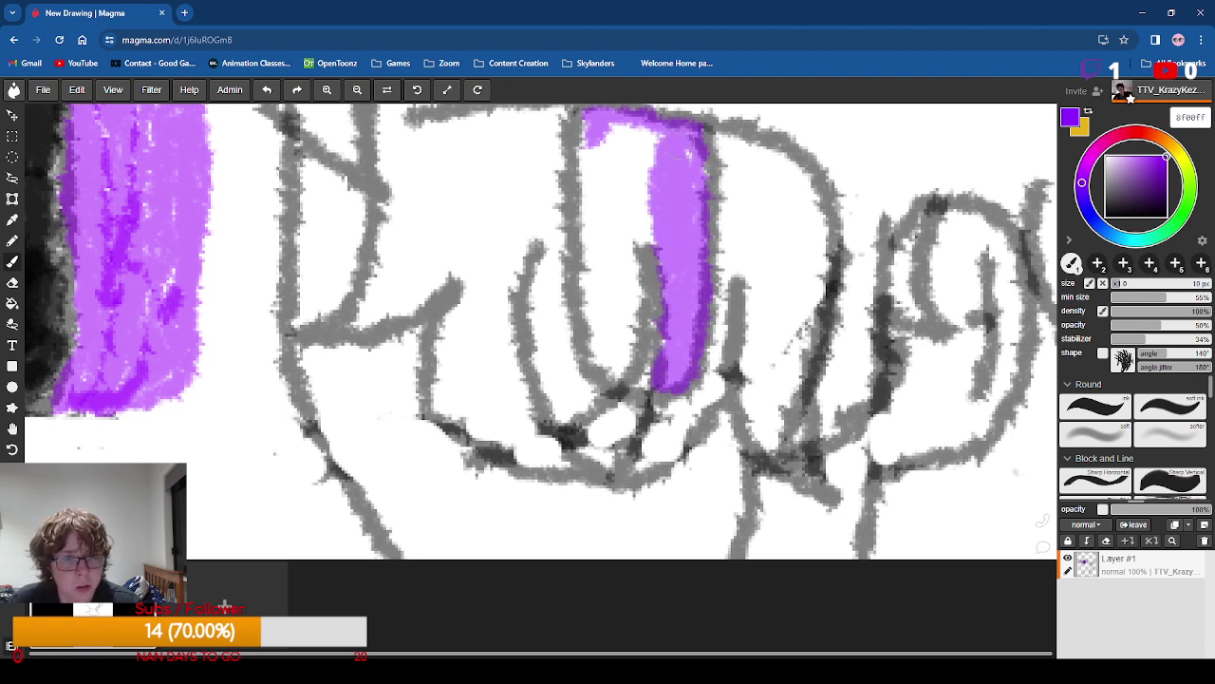
{"action": "mouse_move", "coordinate": [699, 148]}
{"action": "left_mouse_down"}
{"action": "mouse_move", "coordinate": [619, 123]}
{"action": "mouse_move", "coordinate": [659, 136]}
{"action": "mouse_move", "coordinate": [607, 141]}
{"action": "mouse_move", "coordinate": [604, 182]}
{"action": "mouse_move", "coordinate": [621, 174]}
{"action": "mouse_move", "coordinate": [648, 241]}
{"action": "mouse_move", "coordinate": [634, 199]}
{"action": "mouse_move", "coordinate": [643, 179]}
{"action": "mouse_move", "coordinate": [650, 225]}
{"action": "mouse_move", "coordinate": [648, 138]}
{"action": "mouse_move", "coordinate": [627, 243]}
{"action": "mouse_move", "coordinate": [641, 179]}
{"action": "mouse_move", "coordinate": [629, 218]}
{"action": "mouse_move", "coordinate": [628, 178]}
{"action": "mouse_move", "coordinate": [616, 240]}
{"action": "mouse_move", "coordinate": [617, 168]}
{"action": "mouse_move", "coordinate": [601, 121]}
{"action": "mouse_move", "coordinate": [588, 130]}
{"action": "mouse_move", "coordinate": [596, 358]}
{"action": "mouse_move", "coordinate": [631, 356]}
{"action": "mouse_move", "coordinate": [646, 287]}
{"action": "mouse_move", "coordinate": [631, 232]}
{"action": "mouse_move", "coordinate": [630, 339]}
{"action": "mouse_move", "coordinate": [621, 231]}
{"action": "mouse_move", "coordinate": [608, 342]}
{"action": "left_mouse_up"}
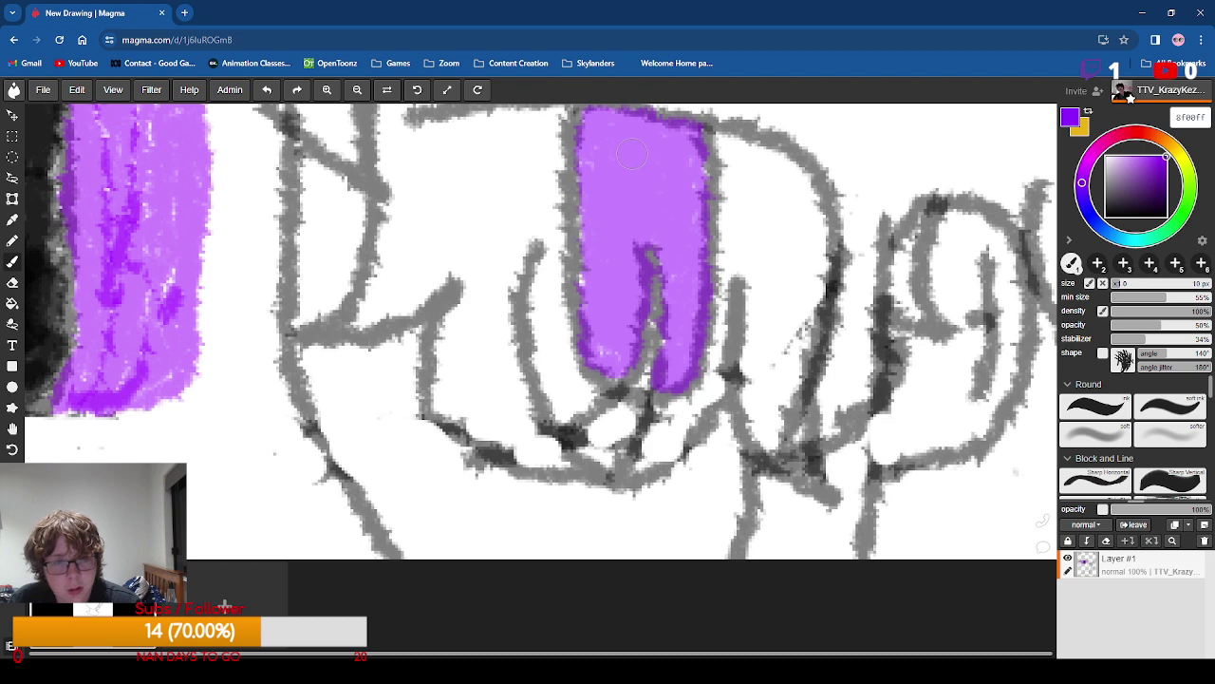
{"action": "scroll", "coordinate": [632, 153], "scroll_direction": "down", "scroll_amount": 6}
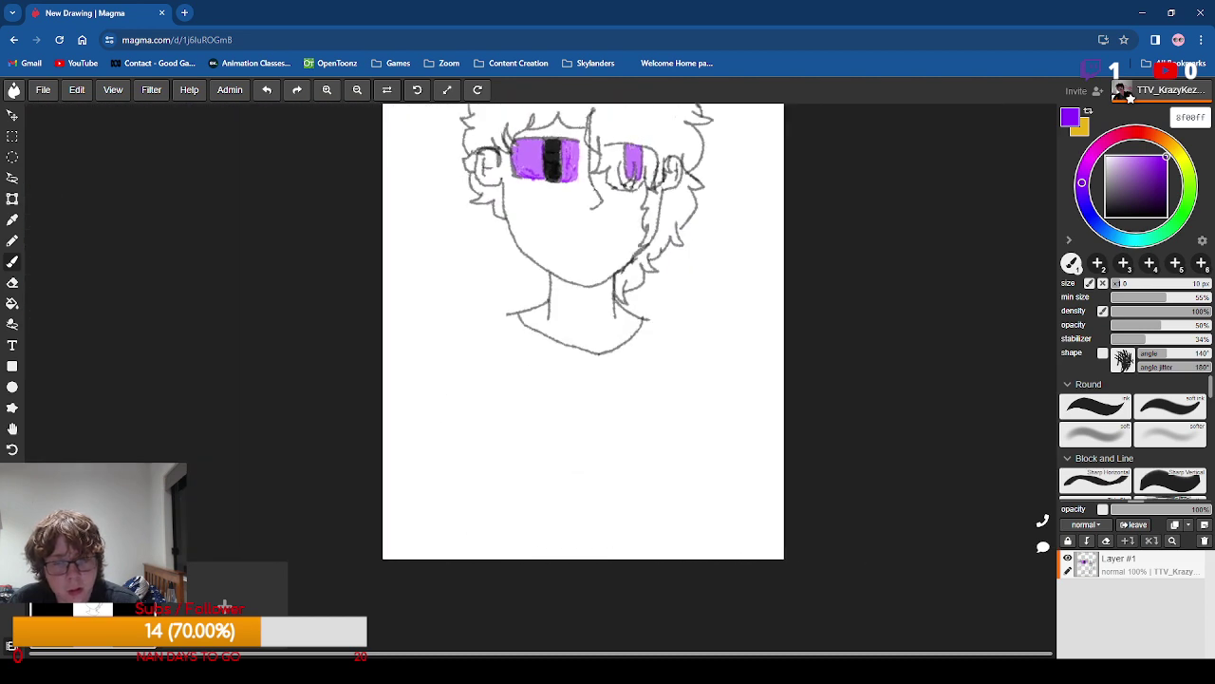
Set the brush color to lighter purple b14eff and paint the pointed section between the hair strands beside the right eye's iris.
{"action": "scroll", "coordinate": [632, 147], "scroll_direction": "up", "scroll_amount": 3}
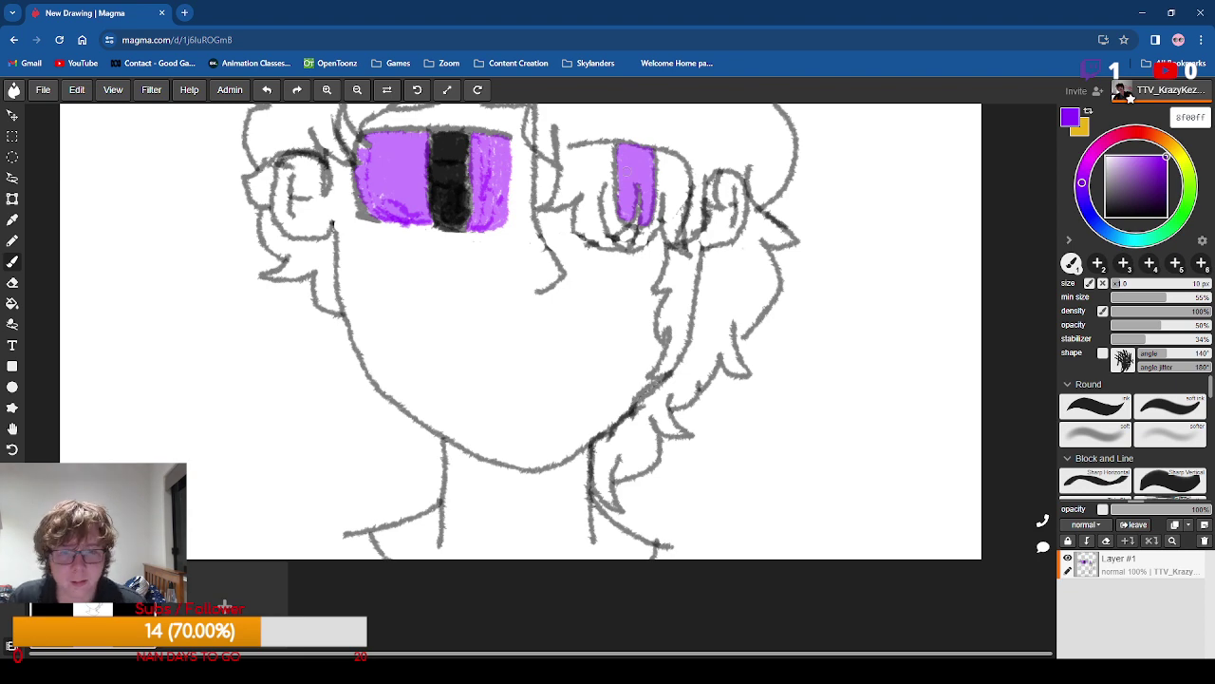
{"action": "scroll", "coordinate": [721, 194], "scroll_direction": "up", "scroll_amount": 2}
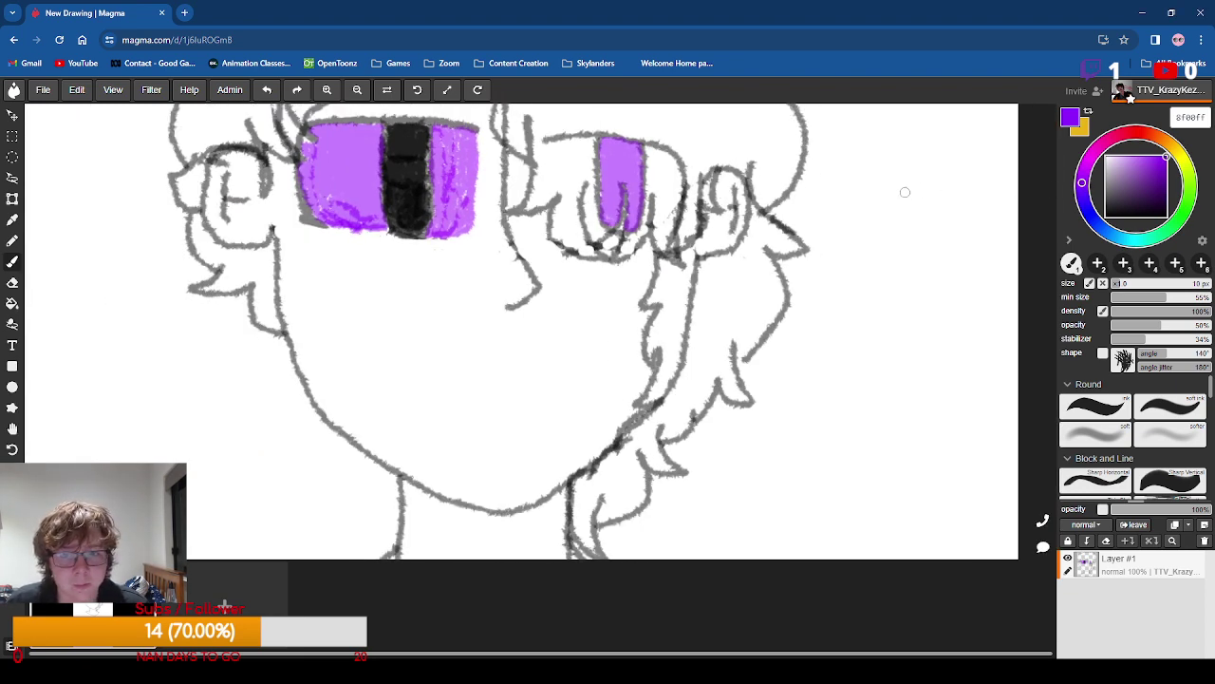
{"action": "left_click", "coordinate": [1151, 164]}
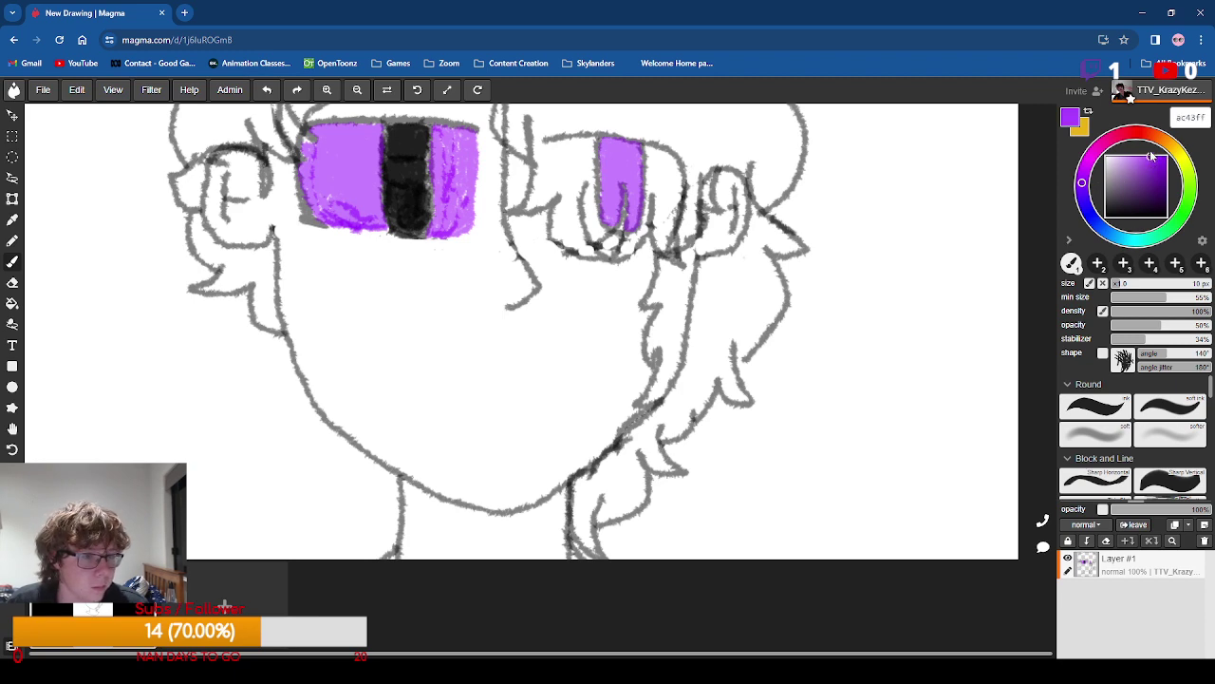
{"action": "left_click", "coordinate": [1148, 155]}
{"action": "scroll", "coordinate": [693, 204], "scroll_direction": "up", "scroll_amount": 4}
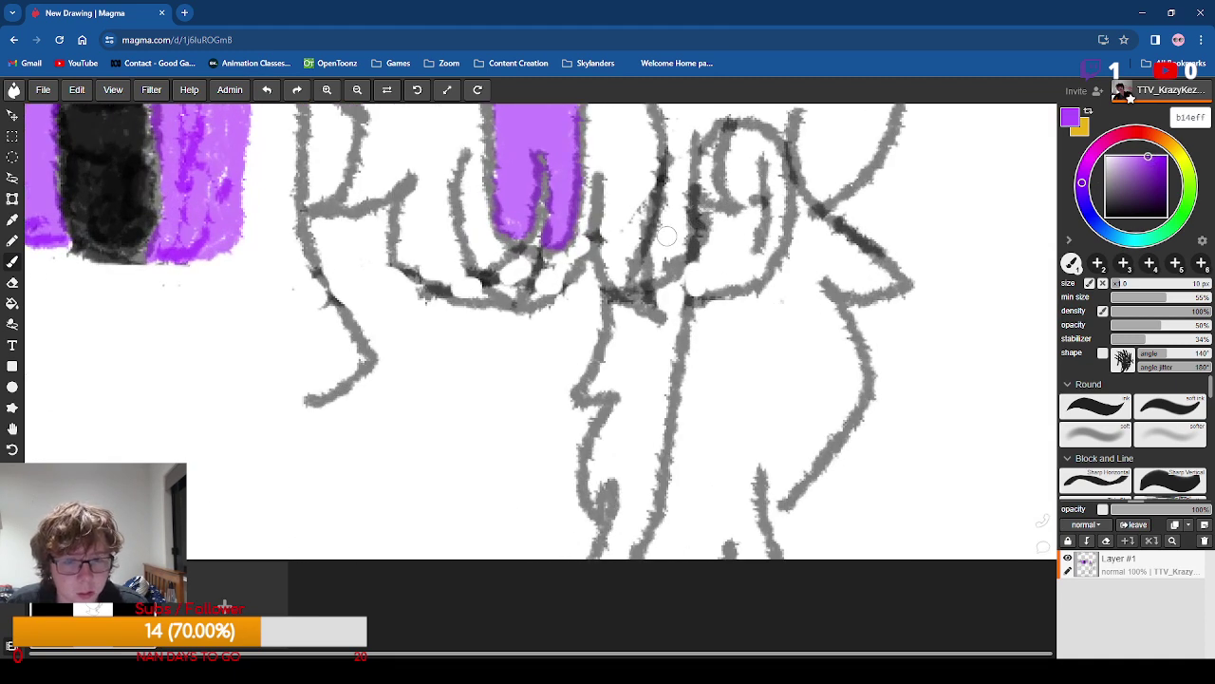
{"action": "mouse_move", "coordinate": [622, 308]}
{"action": "left_mouse_down"}
{"action": "mouse_move", "coordinate": [620, 344]}
{"action": "mouse_move", "coordinate": [608, 175]}
{"action": "mouse_move", "coordinate": [593, 315]}
{"action": "mouse_move", "coordinate": [629, 363]}
{"action": "mouse_move", "coordinate": [583, 304]}
{"action": "mouse_move", "coordinate": [581, 171]}
{"action": "mouse_move", "coordinate": [576, 299]}
{"action": "mouse_move", "coordinate": [611, 331]}
{"action": "mouse_move", "coordinate": [571, 306]}
{"action": "mouse_move", "coordinate": [556, 252]}
{"action": "mouse_move", "coordinate": [561, 185]}
{"action": "mouse_move", "coordinate": [632, 128]}
{"action": "left_mouse_up"}
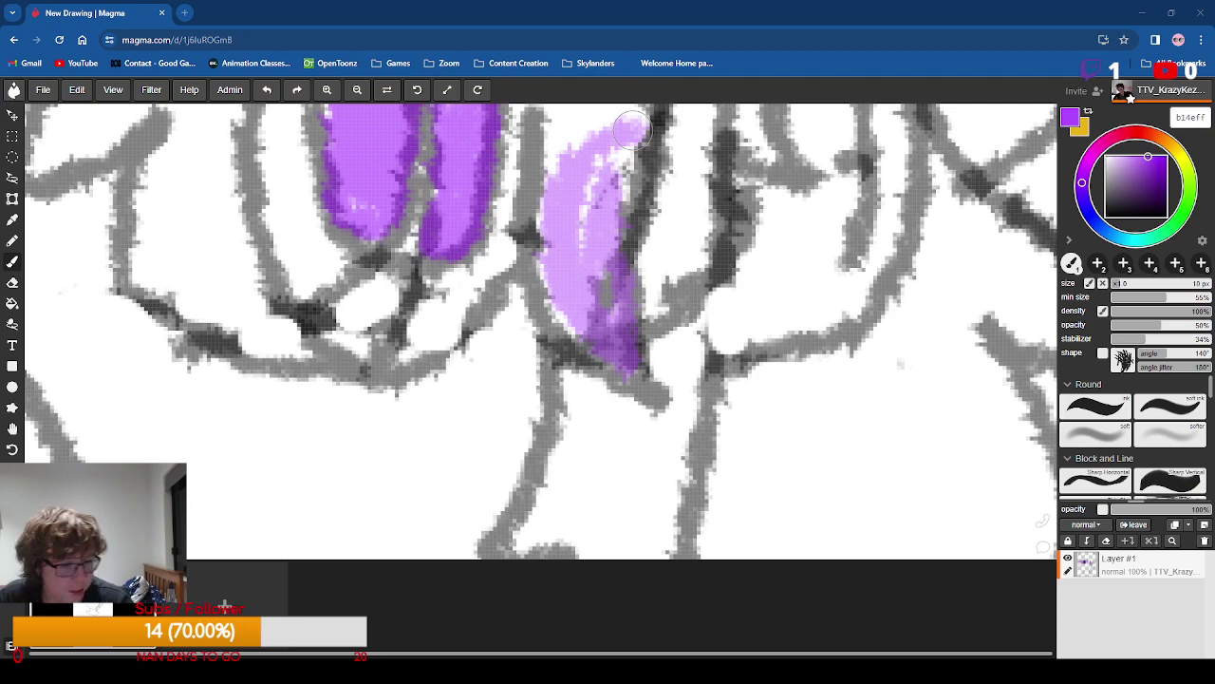
{"action": "scroll", "coordinate": [631, 130], "scroll_direction": "down", "scroll_amount": 6}
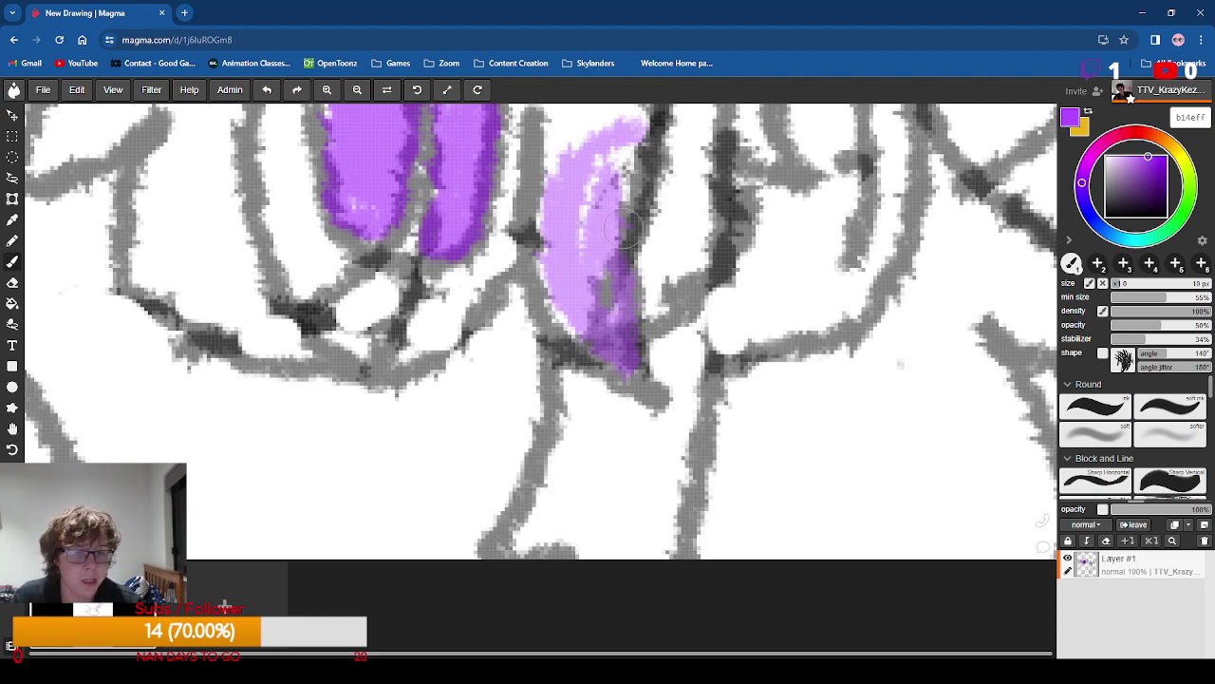
{"action": "scroll", "coordinate": [612, 253], "scroll_direction": "up", "scroll_amount": 5}
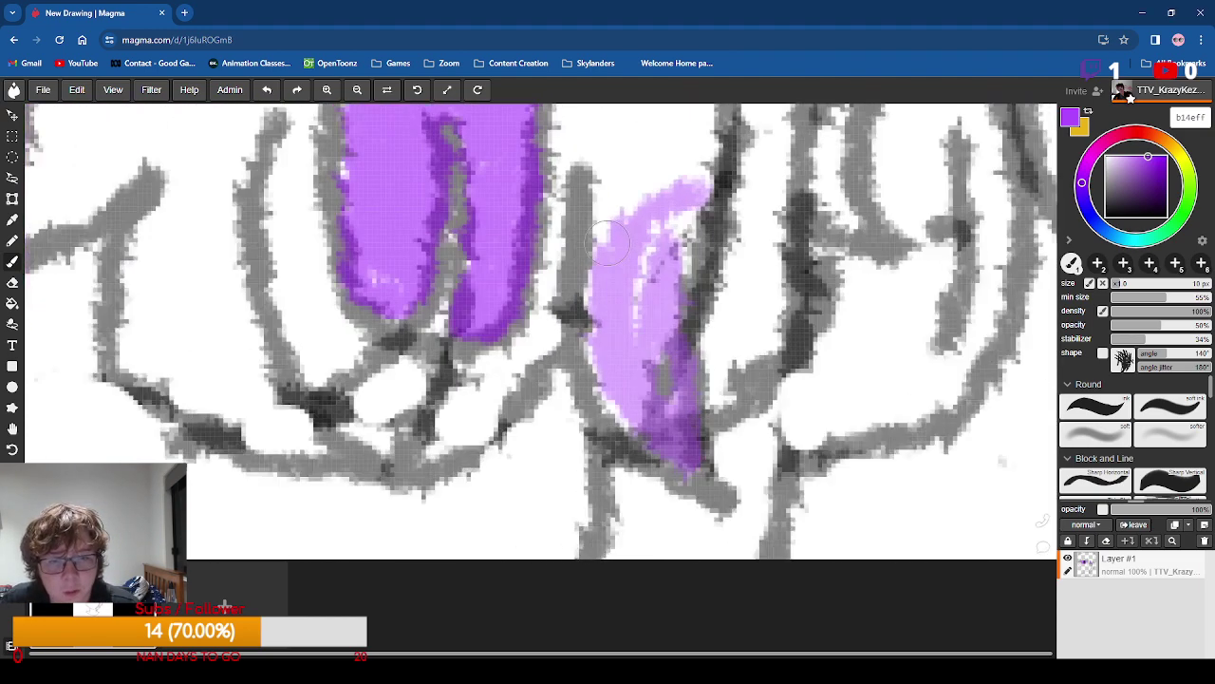
{"action": "mouse_move", "coordinate": [678, 162]}
{"action": "left_mouse_down"}
{"action": "mouse_move", "coordinate": [672, 321]}
{"action": "mouse_move", "coordinate": [649, 252]}
{"action": "mouse_move", "coordinate": [654, 241]}
{"action": "mouse_move", "coordinate": [667, 352]}
{"action": "mouse_move", "coordinate": [628, 349]}
{"action": "mouse_move", "coordinate": [607, 395]}
{"action": "mouse_move", "coordinate": [583, 274]}
{"action": "mouse_move", "coordinate": [621, 136]}
{"action": "left_mouse_up"}
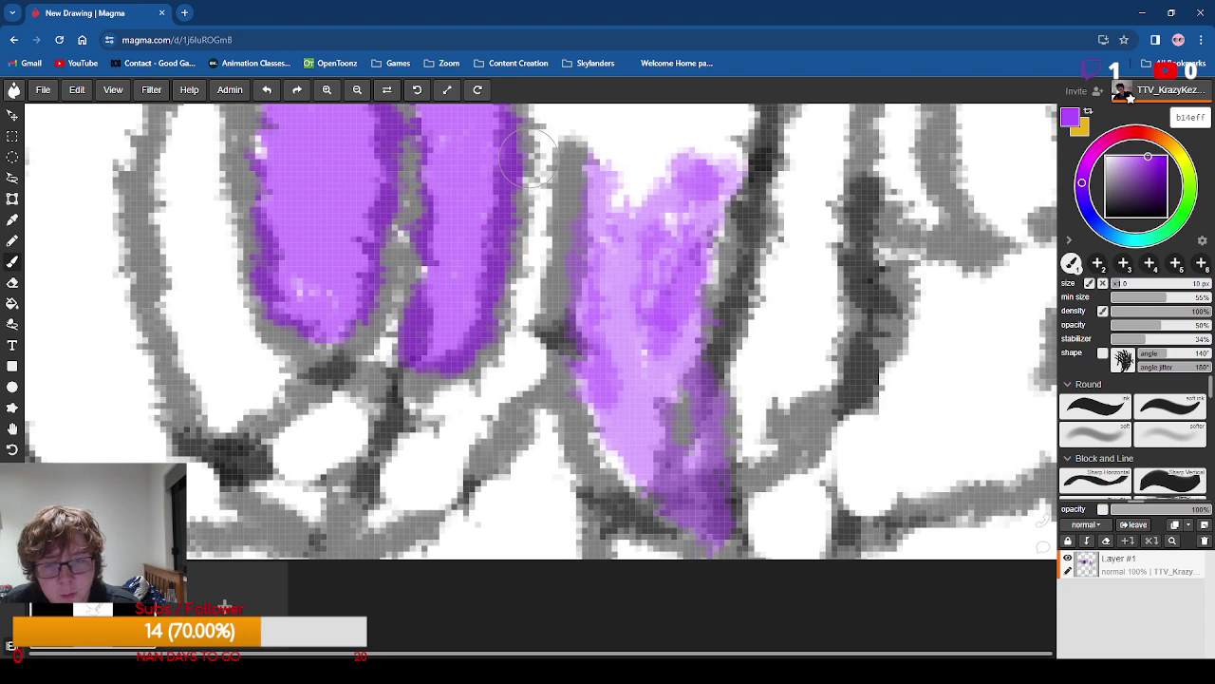
Paint the narrow gap beside the right eye's iris down to the lower lid in b14eff, and layer it over the iris's outer half.
{"action": "left_click_drag", "start_coordinate": [528, 129], "coordinate": [539, 231]}
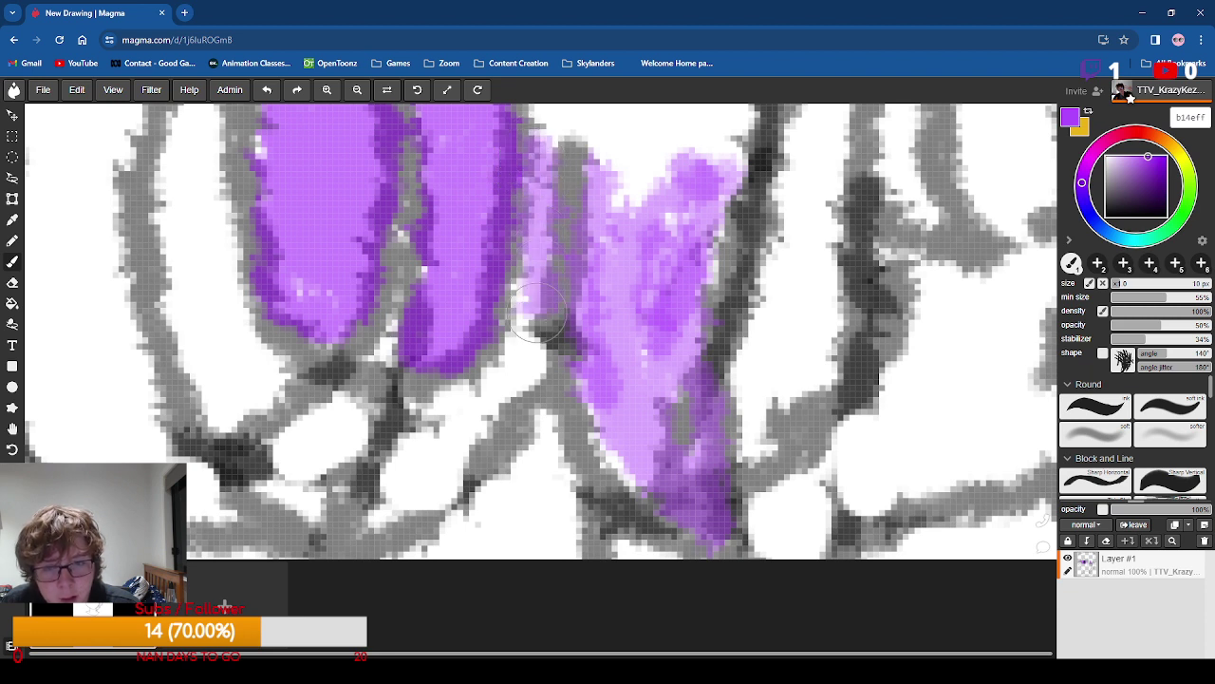
{"action": "mouse_move", "coordinate": [545, 375]}
{"action": "left_mouse_down"}
{"action": "mouse_move", "coordinate": [504, 418]}
{"action": "mouse_move", "coordinate": [385, 489]}
{"action": "mouse_move", "coordinate": [441, 455]}
{"action": "mouse_move", "coordinate": [503, 304]}
{"action": "mouse_move", "coordinate": [513, 365]}
{"action": "mouse_move", "coordinate": [442, 411]}
{"action": "mouse_move", "coordinate": [486, 237]}
{"action": "mouse_move", "coordinate": [471, 137]}
{"action": "mouse_move", "coordinate": [441, 399]}
{"action": "mouse_move", "coordinate": [446, 132]}
{"action": "left_mouse_up"}
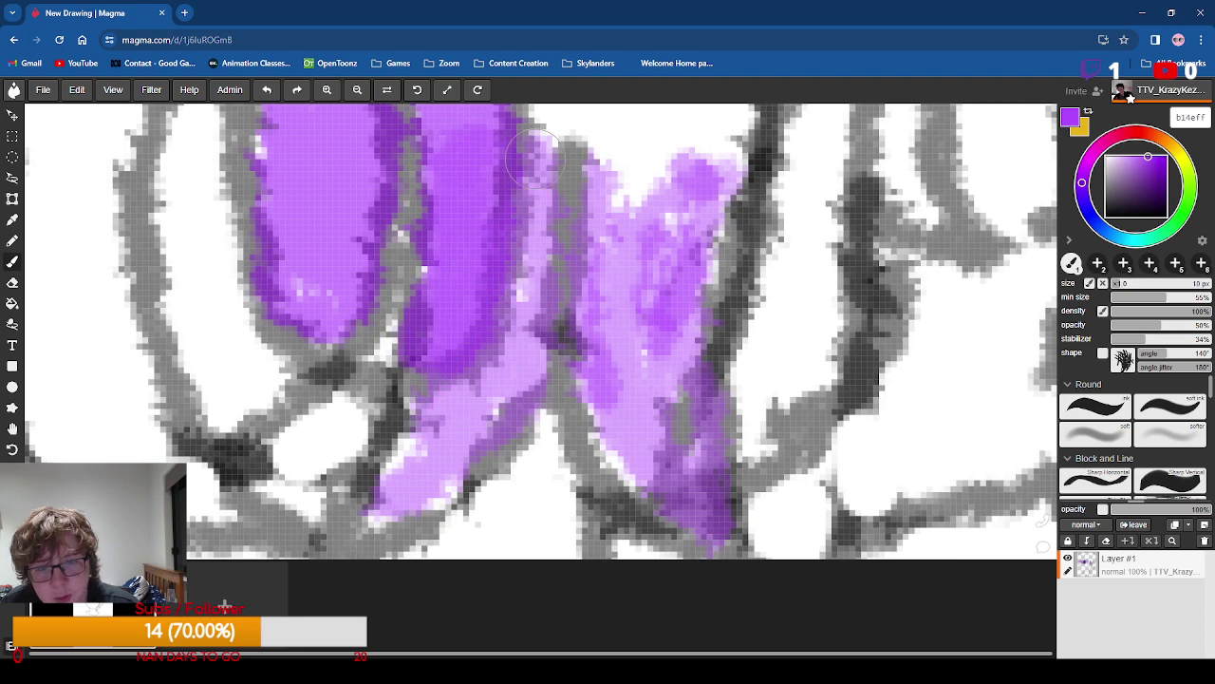
{"action": "mouse_move", "coordinate": [535, 157]}
{"action": "left_mouse_down"}
{"action": "mouse_move", "coordinate": [509, 107]}
{"action": "mouse_move", "coordinate": [589, 133]}
{"action": "left_mouse_up"}
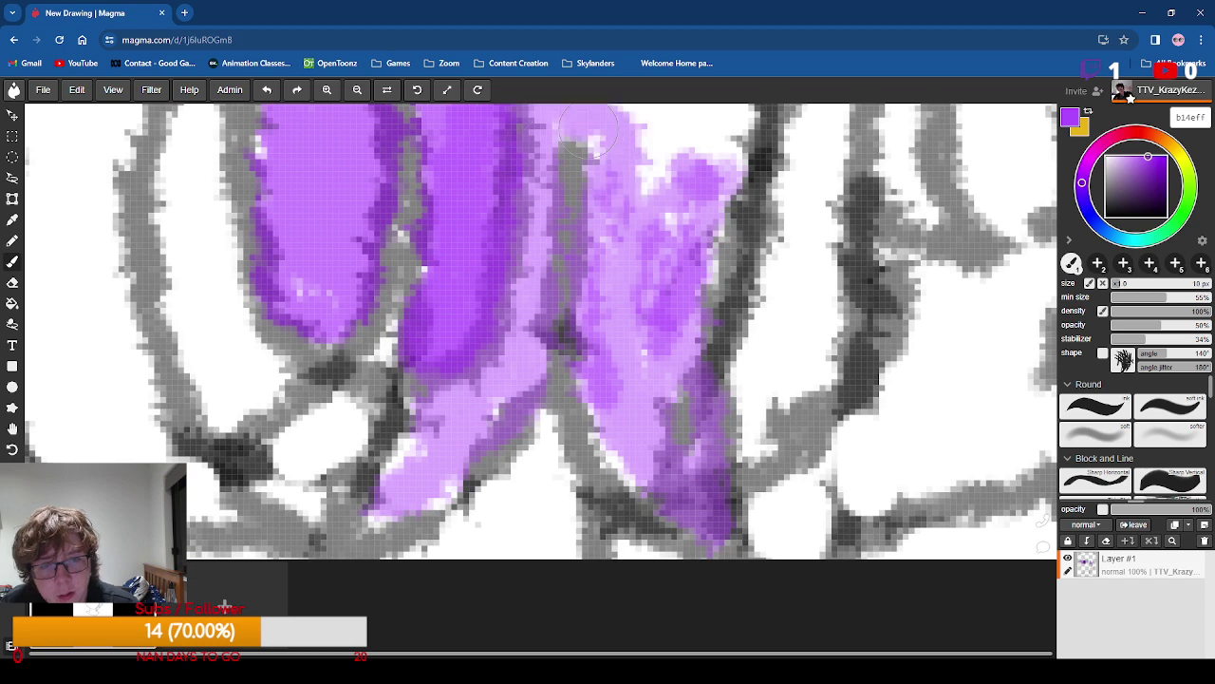
Extend the b14eff purple up to the right eye's upper lid and fill the sliver between the outer hair strand and the ear.
{"action": "scroll", "coordinate": [589, 133], "scroll_direction": "down", "scroll_amount": 2}
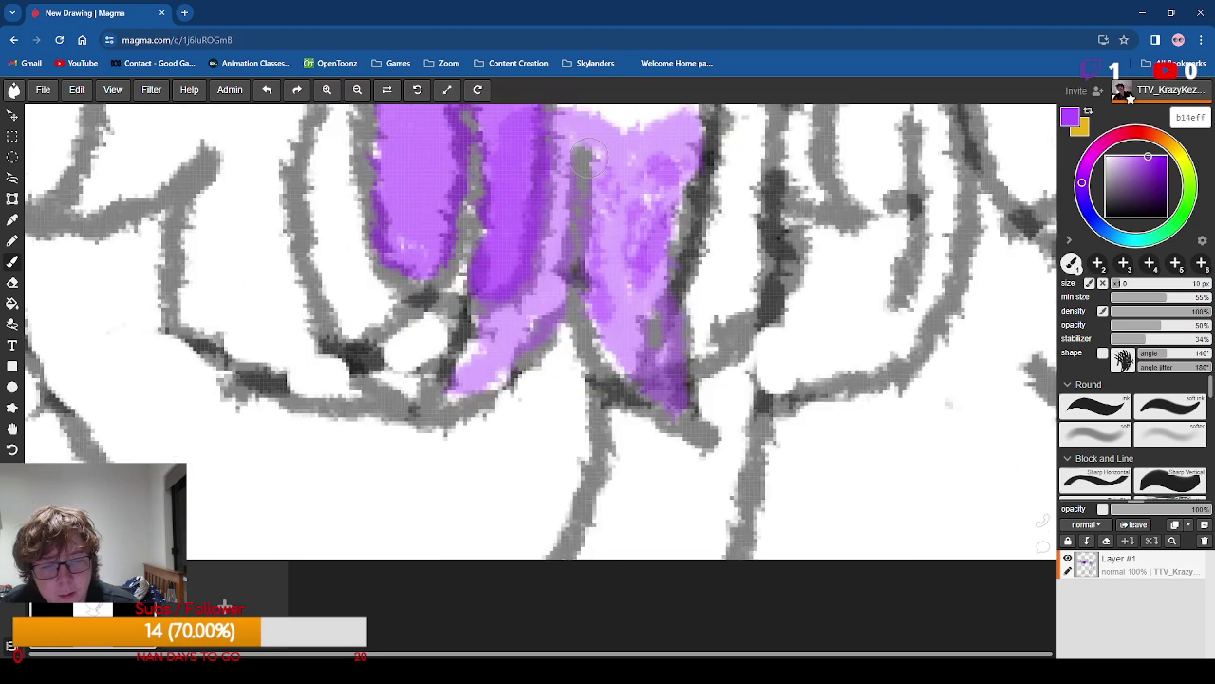
{"action": "scroll", "coordinate": [587, 159], "scroll_direction": "down", "scroll_amount": 2}
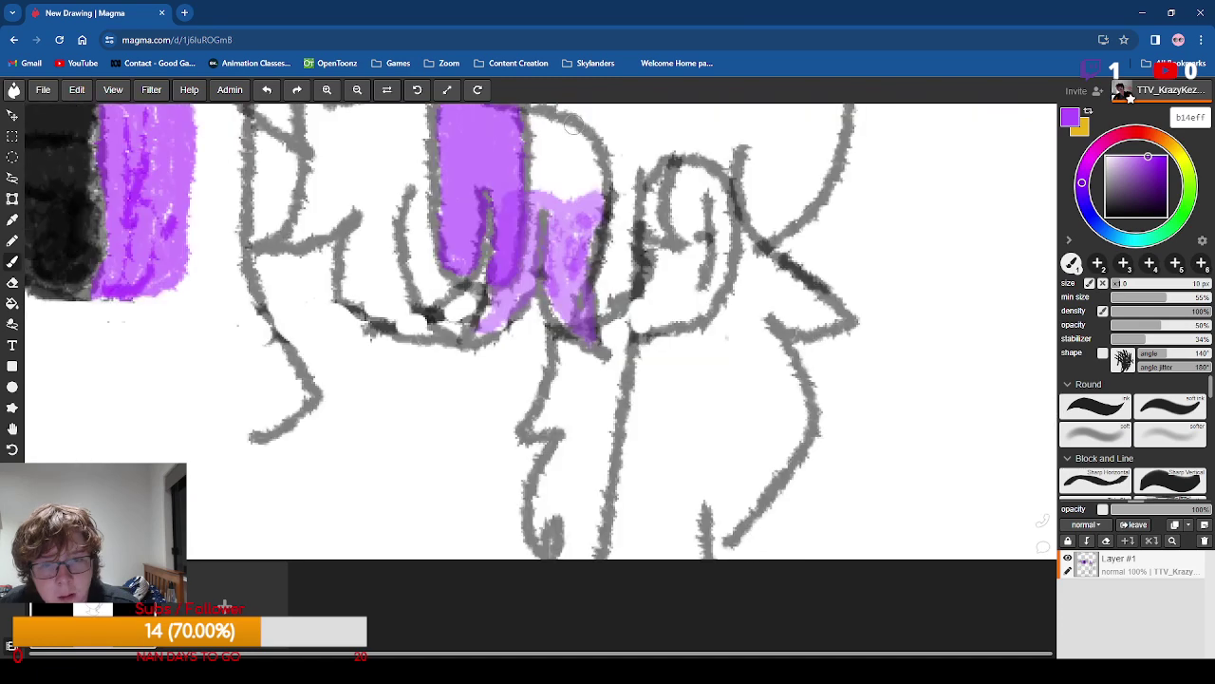
{"action": "scroll", "coordinate": [571, 124], "scroll_direction": "up", "scroll_amount": 2}
{"action": "mouse_move", "coordinate": [601, 232]}
{"action": "left_mouse_down"}
{"action": "mouse_move", "coordinate": [610, 136]}
{"action": "mouse_move", "coordinate": [581, 109]}
{"action": "mouse_move", "coordinate": [535, 183]}
{"action": "mouse_move", "coordinate": [518, 126]}
{"action": "mouse_move", "coordinate": [620, 130]}
{"action": "left_mouse_up"}
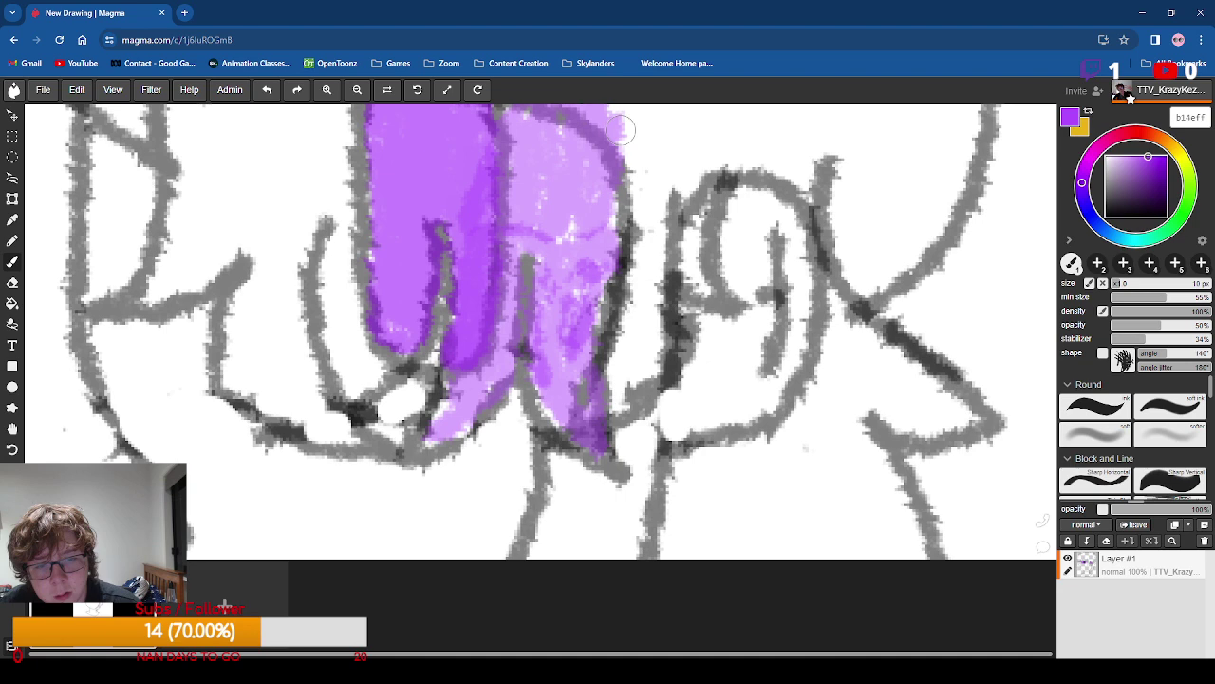
{"action": "left_click", "coordinate": [620, 130]}
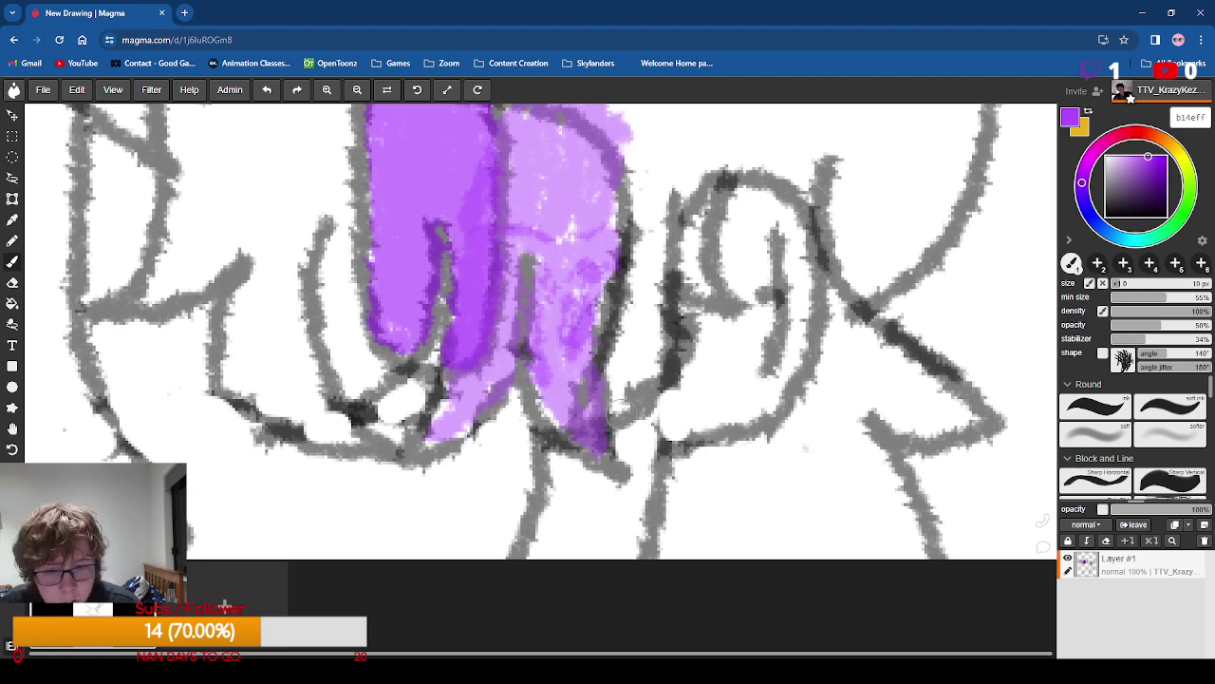
{"action": "scroll", "coordinate": [626, 411], "scroll_direction": "up", "scroll_amount": 2}
{"action": "mouse_move", "coordinate": [630, 410]}
{"action": "left_mouse_down"}
{"action": "mouse_move", "coordinate": [682, 137]}
{"action": "mouse_move", "coordinate": [675, 115]}
{"action": "left_mouse_up"}
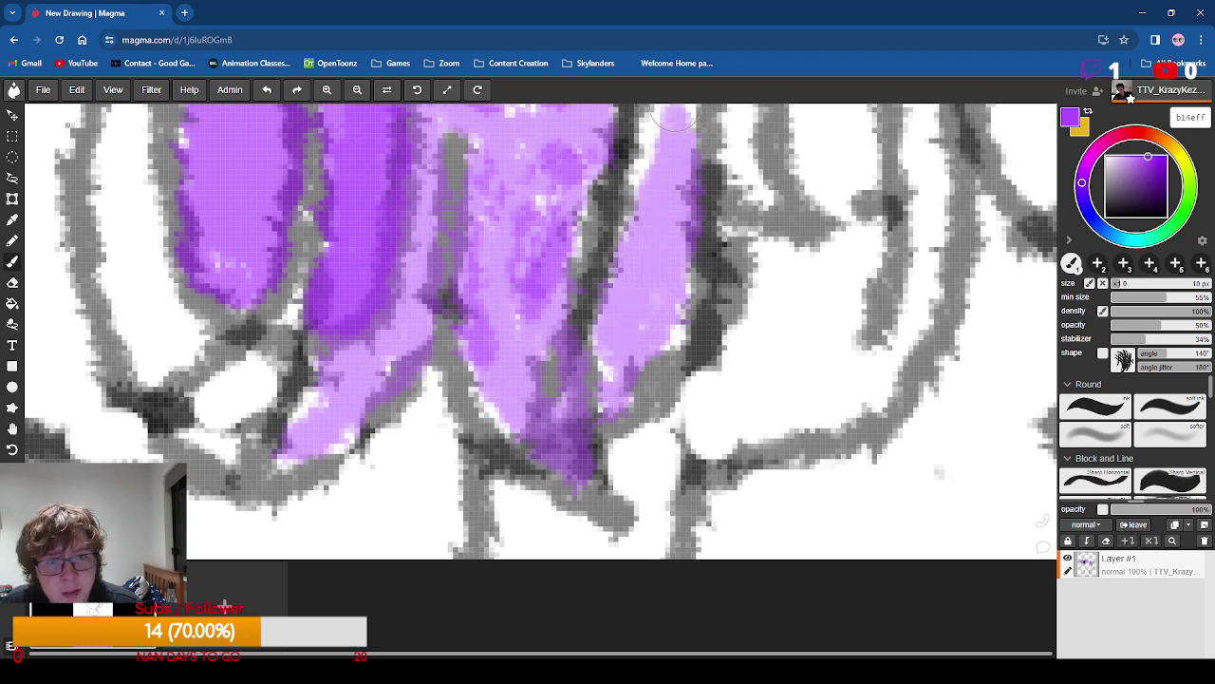
Paint the lowest hair lock beside the neck, under the right side of the jaw, purple (b14eff).
{"action": "scroll", "coordinate": [675, 115], "scroll_direction": "down", "scroll_amount": 5}
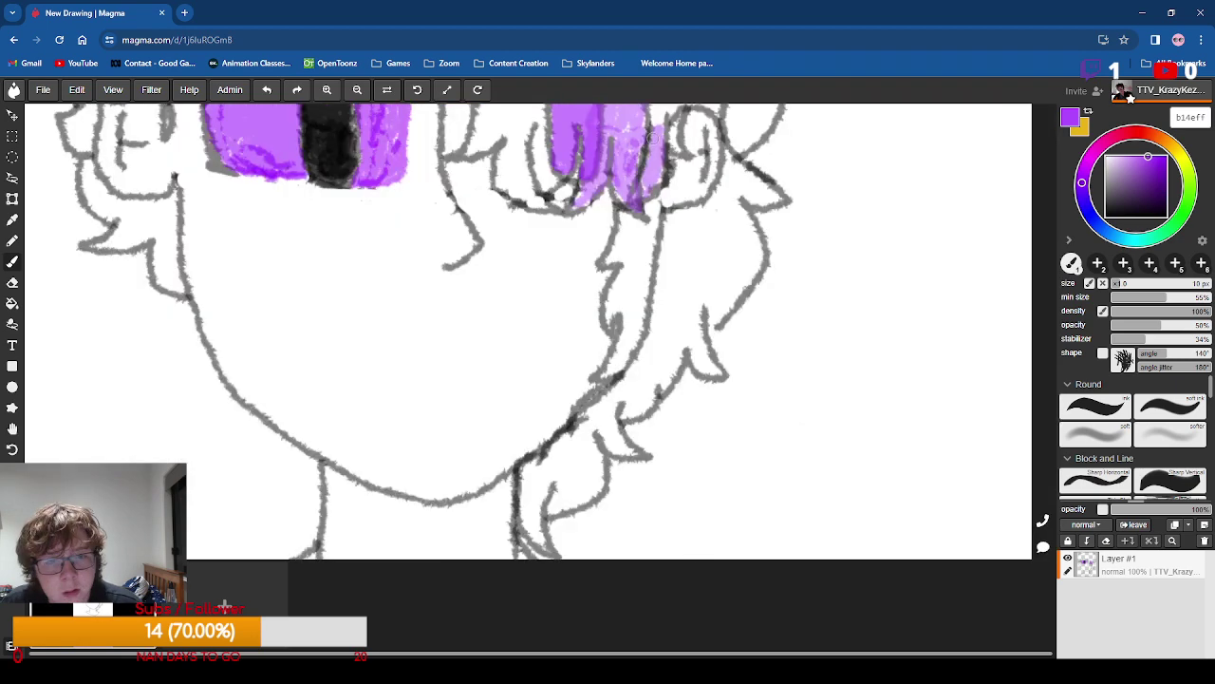
{"action": "scroll", "coordinate": [653, 138], "scroll_direction": "down", "scroll_amount": 3}
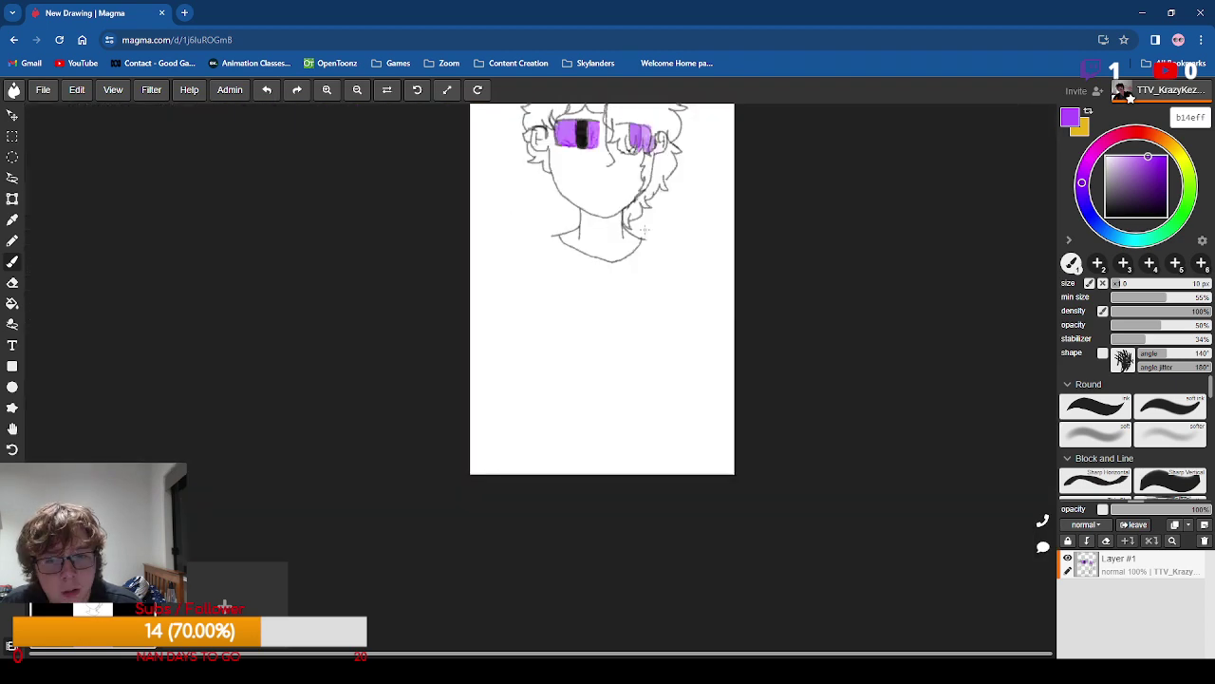
{"action": "scroll", "coordinate": [643, 230], "scroll_direction": "up", "scroll_amount": 4}
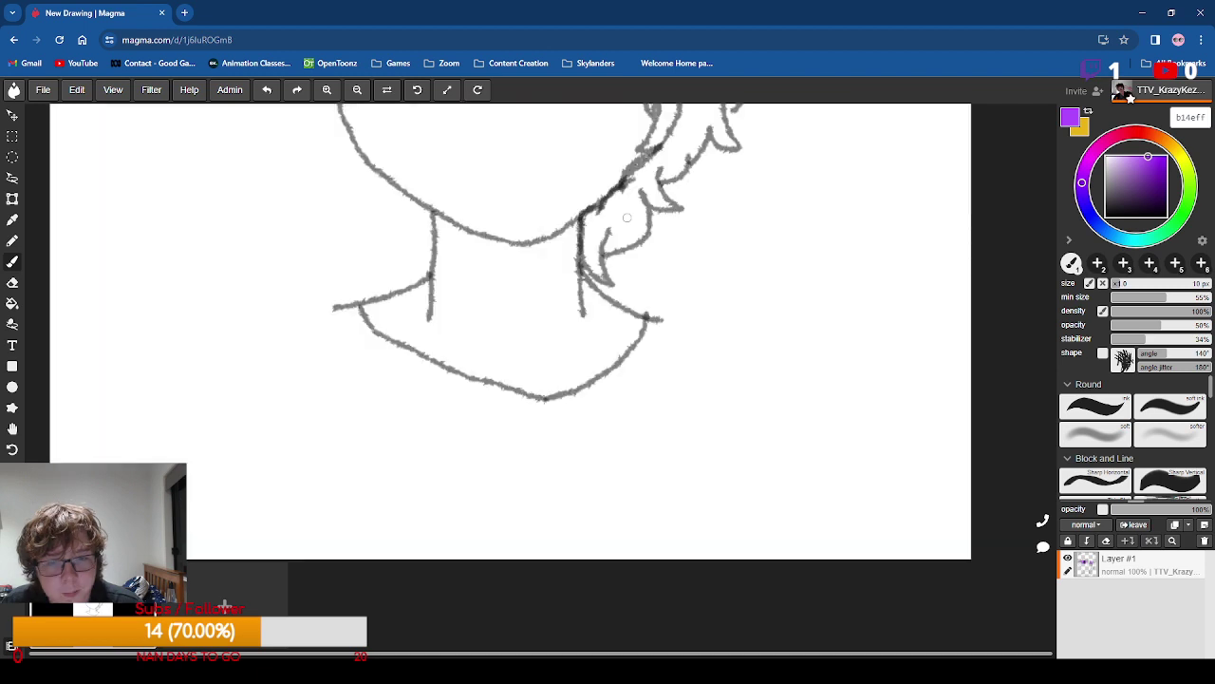
{"action": "scroll", "coordinate": [627, 218], "scroll_direction": "up", "scroll_amount": 5}
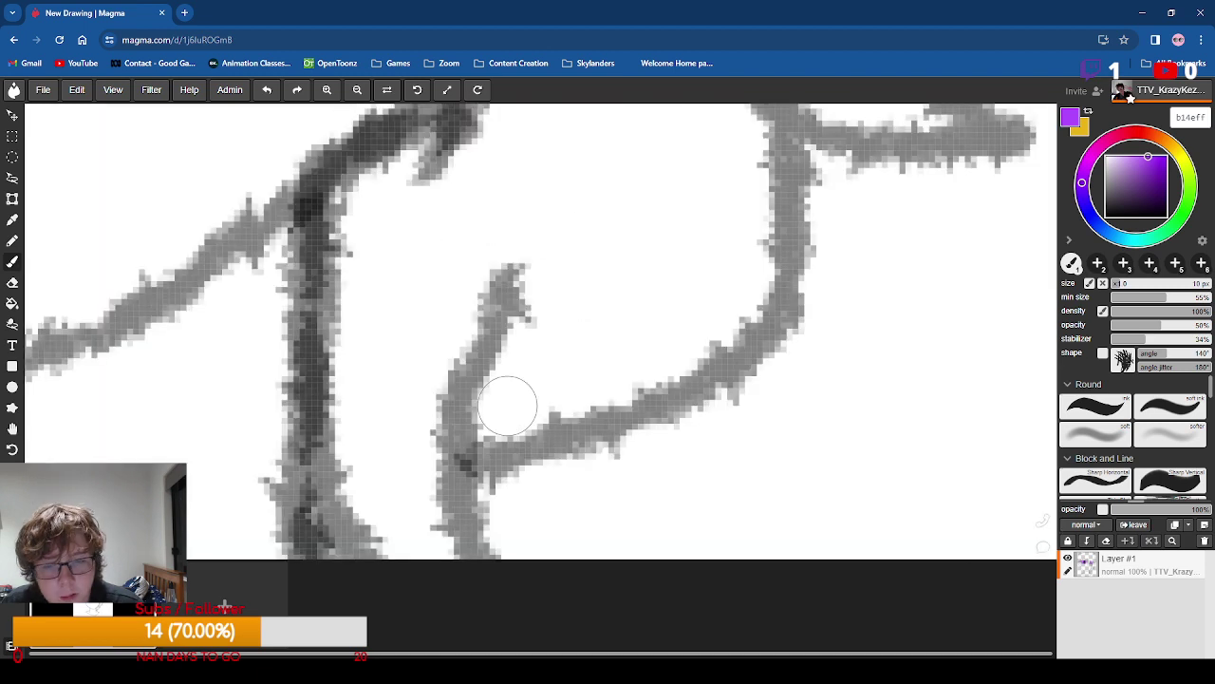
{"action": "left_click_drag", "start_coordinate": [508, 405], "coordinate": [669, 128]}
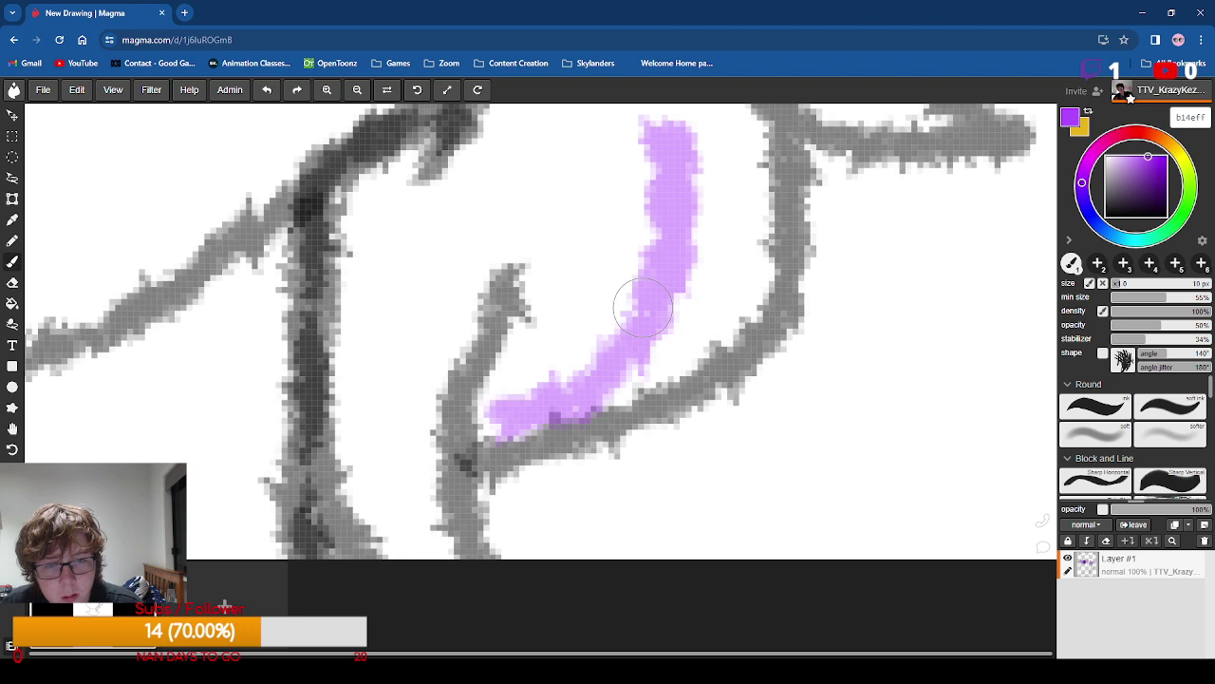
{"action": "mouse_move", "coordinate": [644, 307]}
{"action": "left_mouse_down"}
{"action": "mouse_move", "coordinate": [501, 391]}
{"action": "mouse_move", "coordinate": [535, 372]}
{"action": "left_mouse_up"}
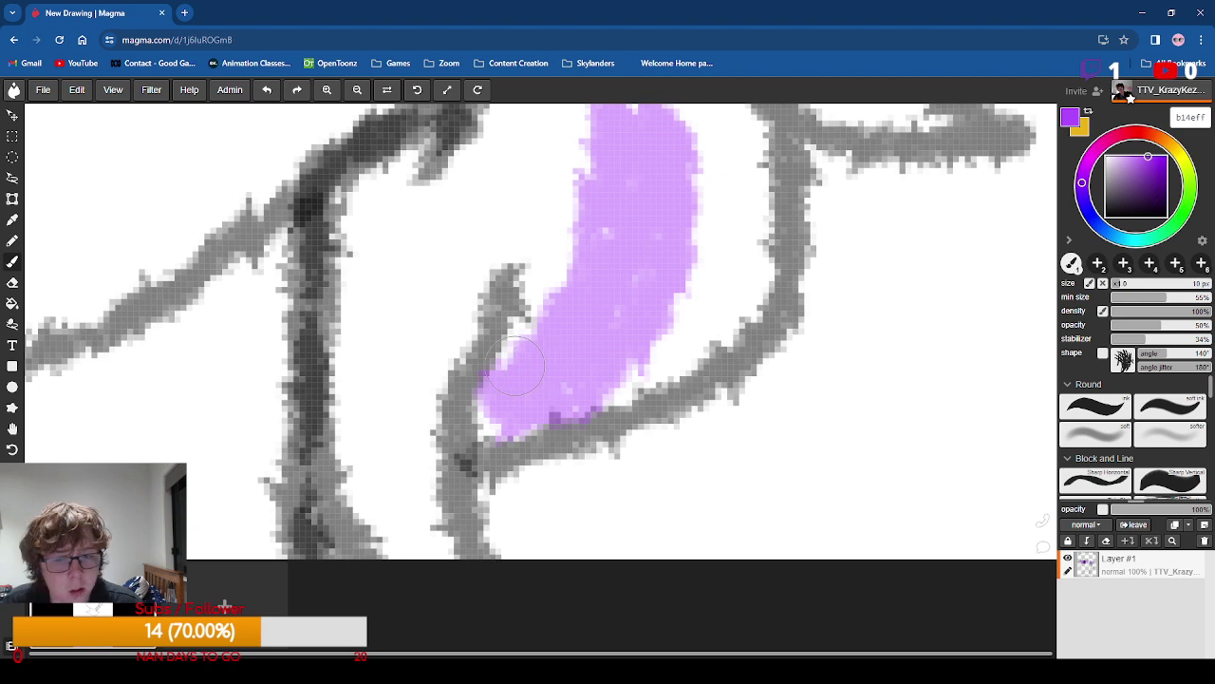
{"action": "mouse_move", "coordinate": [515, 365]}
{"action": "left_mouse_down"}
{"action": "mouse_move", "coordinate": [566, 248]}
{"action": "mouse_move", "coordinate": [518, 127]}
{"action": "mouse_move", "coordinate": [425, 207]}
{"action": "mouse_move", "coordinate": [543, 306]}
{"action": "mouse_move", "coordinate": [400, 466]}
{"action": "mouse_move", "coordinate": [449, 354]}
{"action": "mouse_move", "coordinate": [412, 402]}
{"action": "mouse_move", "coordinate": [392, 496]}
{"action": "mouse_move", "coordinate": [398, 541]}
{"action": "mouse_move", "coordinate": [427, 558]}
{"action": "mouse_move", "coordinate": [436, 550]}
{"action": "mouse_move", "coordinate": [403, 488]}
{"action": "mouse_move", "coordinate": [414, 445]}
{"action": "mouse_move", "coordinate": [444, 531]}
{"action": "mouse_move", "coordinate": [397, 527]}
{"action": "mouse_move", "coordinate": [369, 507]}
{"action": "mouse_move", "coordinate": [335, 430]}
{"action": "mouse_move", "coordinate": [337, 398]}
{"action": "mouse_move", "coordinate": [399, 469]}
{"action": "mouse_move", "coordinate": [432, 438]}
{"action": "mouse_move", "coordinate": [508, 439]}
{"action": "left_mouse_up"}
{"action": "scroll", "coordinate": [680, 319], "scroll_direction": "down", "scroll_amount": 8}
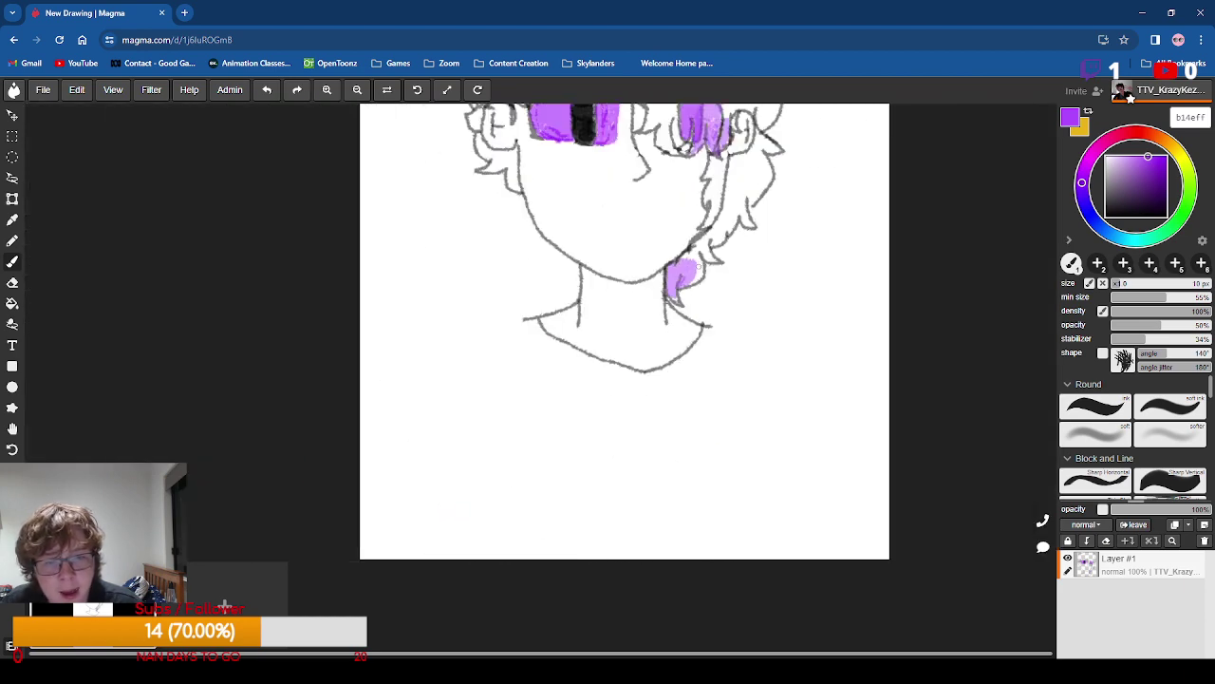
Set the brush color to deeper purple 8f00ff and paint over the gray strand at the base of the right eye's iris.
{"action": "scroll", "coordinate": [693, 223], "scroll_direction": "up", "scroll_amount": 6}
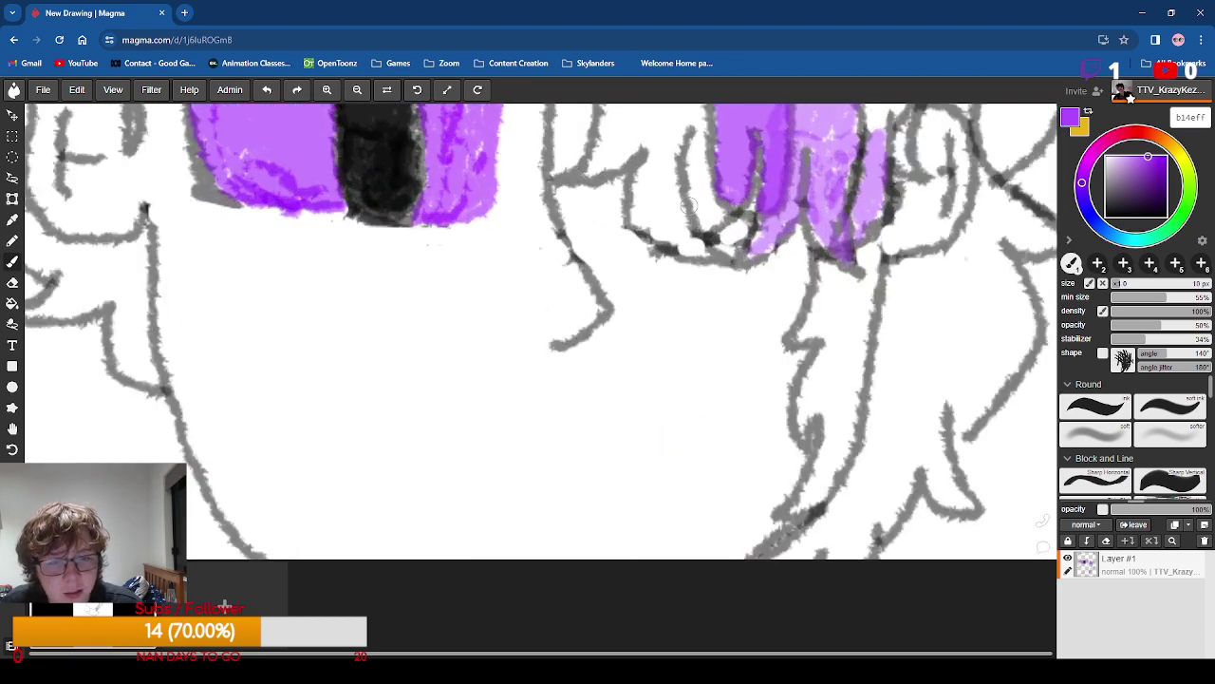
{"action": "scroll", "coordinate": [708, 209], "scroll_direction": "down", "scroll_amount": 3}
{"action": "scroll", "coordinate": [714, 200], "scroll_direction": "up", "scroll_amount": 3}
{"action": "scroll", "coordinate": [713, 199], "scroll_direction": "up", "scroll_amount": 3}
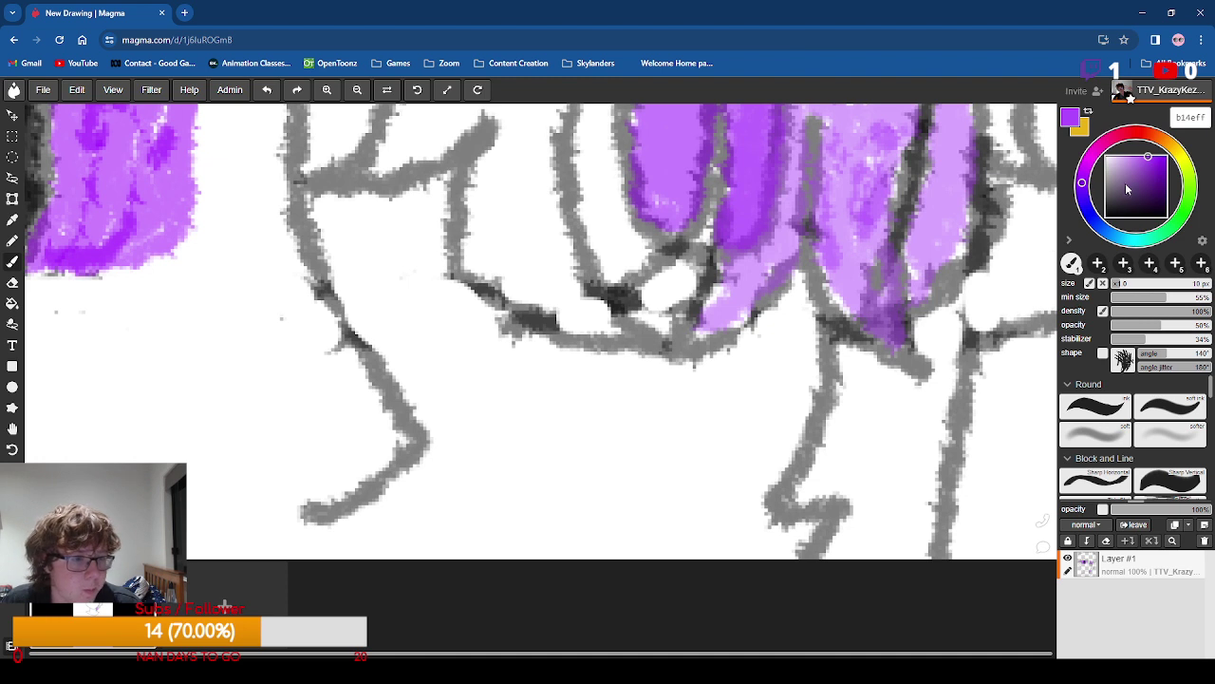
{"action": "left_click", "coordinate": [1156, 157]}
{"action": "left_click_drag", "start_coordinate": [1155, 158], "coordinate": [1166, 156]}
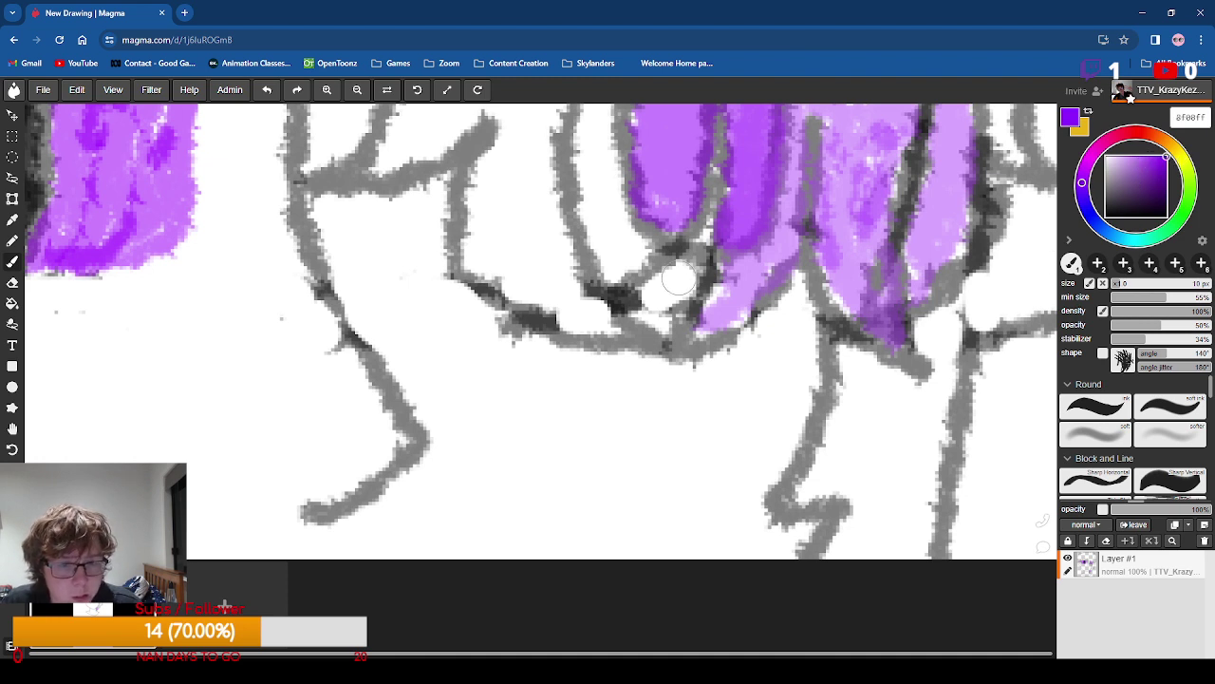
{"action": "left_click_drag", "start_coordinate": [693, 243], "coordinate": [707, 222]}
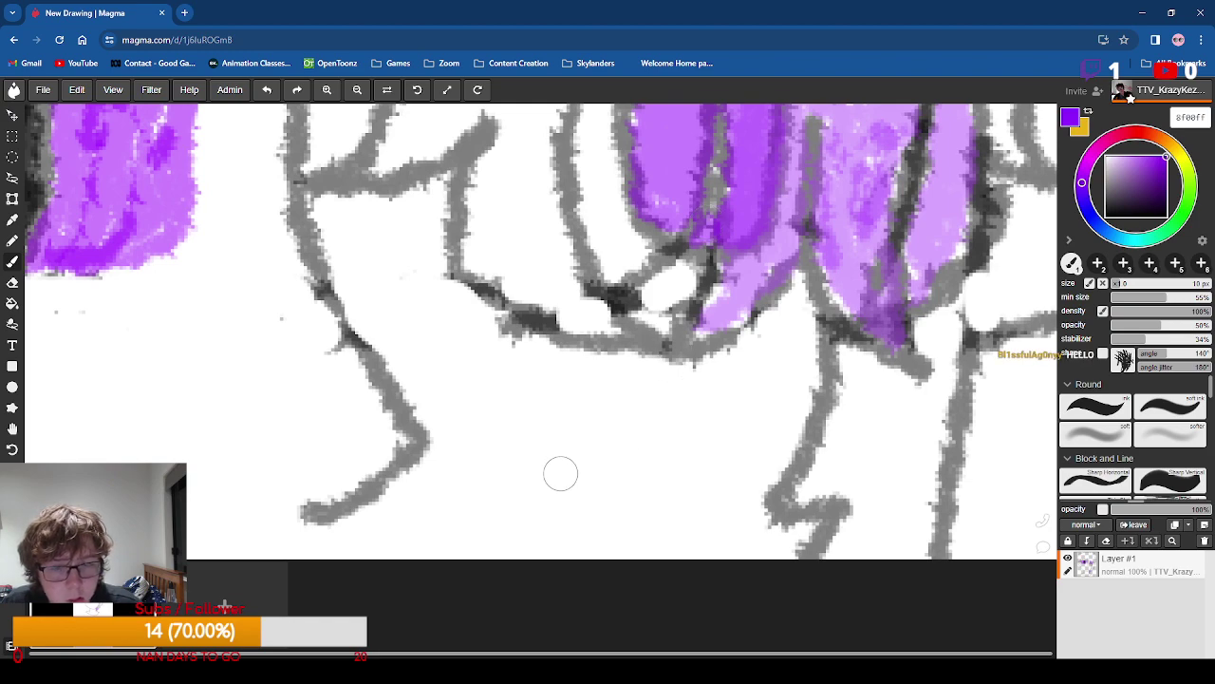
{"action": "scroll", "coordinate": [556, 459], "scroll_direction": "down", "scroll_amount": 5}
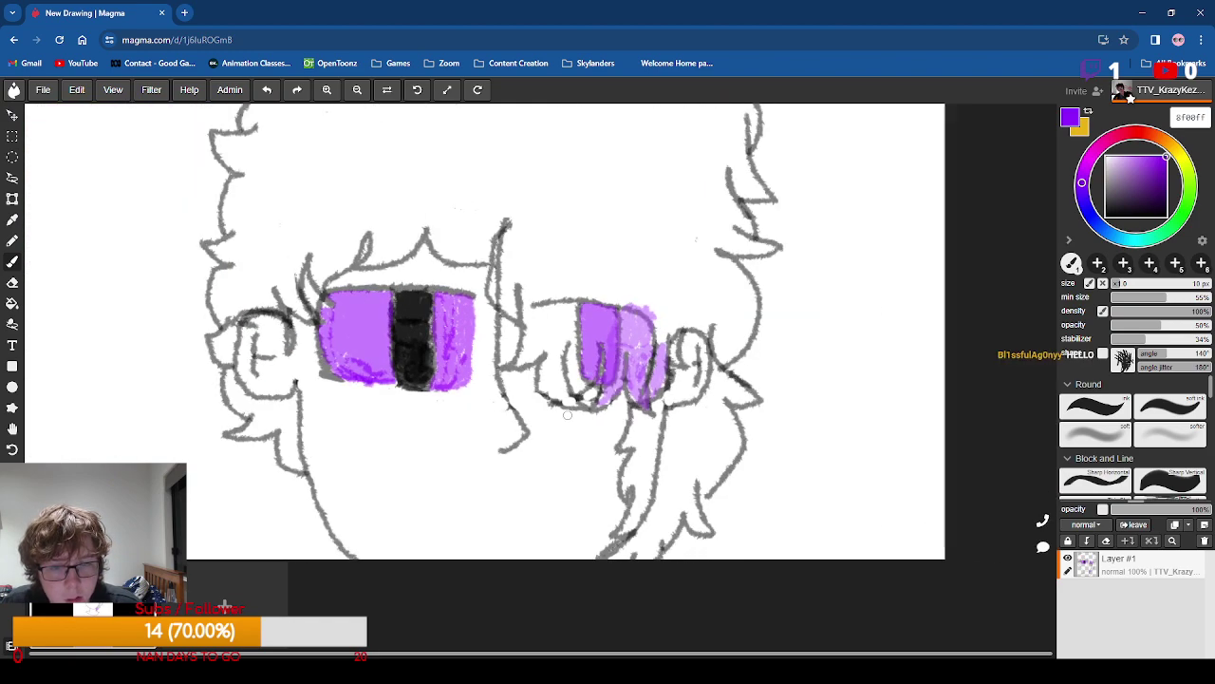
{"action": "scroll", "coordinate": [564, 412], "scroll_direction": "up", "scroll_amount": 5}
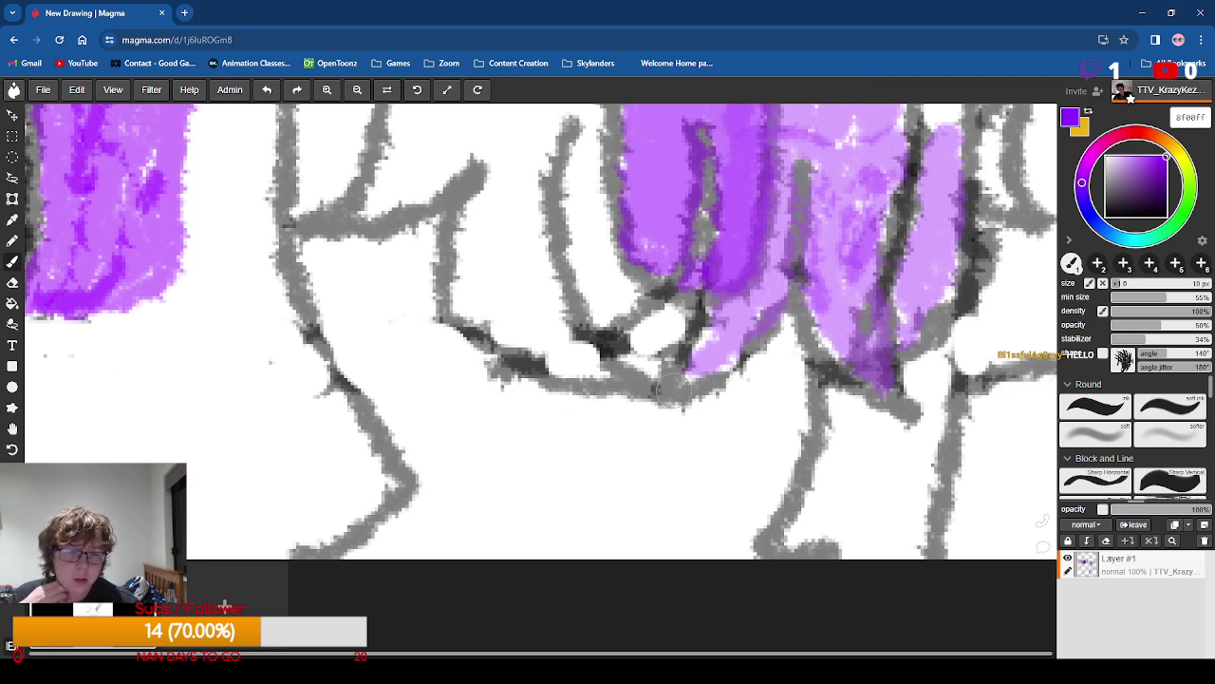
Set the brush color to b659ff and paint the upper part of the right eye's white on the nose side of the iris.
{"action": "scroll", "coordinate": [731, 158], "scroll_direction": "down", "scroll_amount": 2}
{"action": "scroll", "coordinate": [731, 157], "scroll_direction": "down", "scroll_amount": 3}
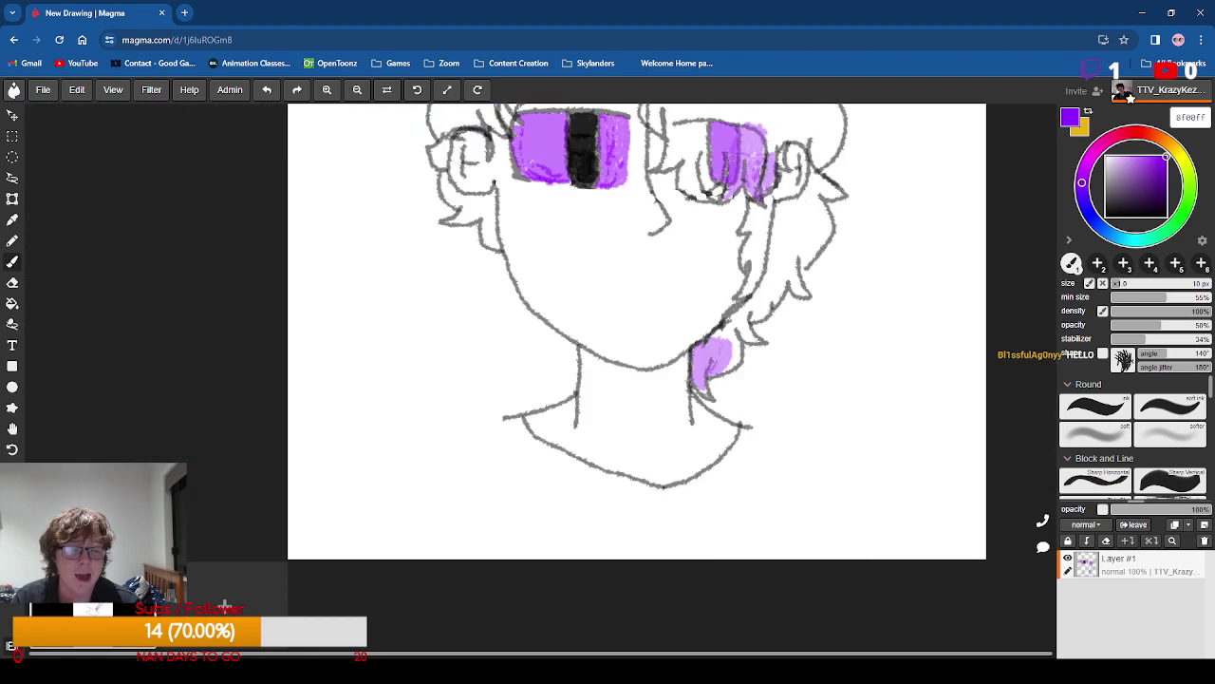
{"action": "scroll", "coordinate": [731, 152], "scroll_direction": "down", "scroll_amount": 2}
{"action": "scroll", "coordinate": [731, 151], "scroll_direction": "up", "scroll_amount": 6}
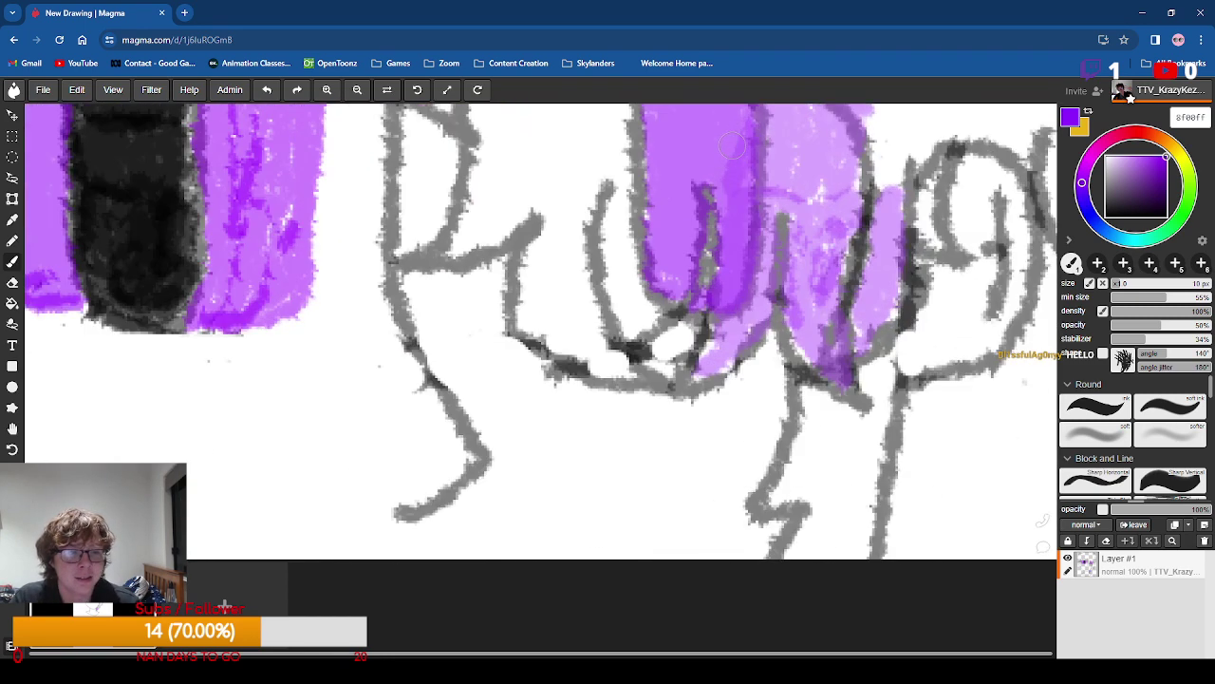
{"action": "left_click_drag", "start_coordinate": [1166, 156], "coordinate": [1145, 155]}
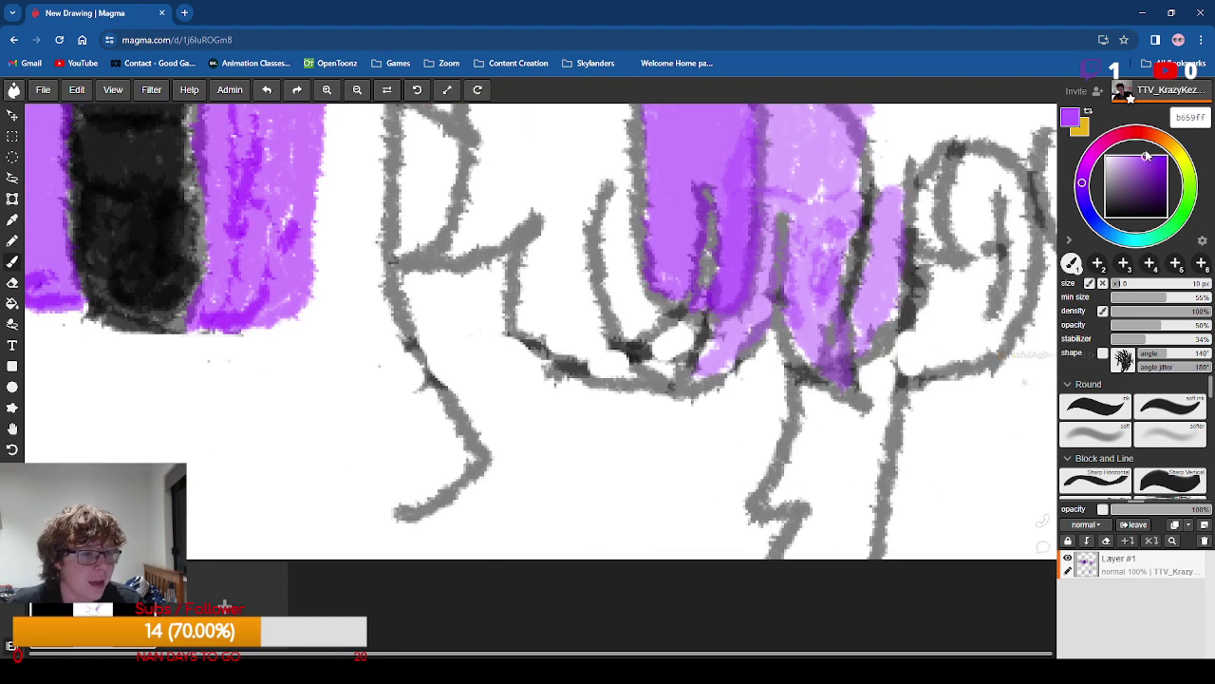
{"action": "scroll", "coordinate": [606, 159], "scroll_direction": "down", "scroll_amount": 4}
{"action": "scroll", "coordinate": [604, 147], "scroll_direction": "up", "scroll_amount": 4}
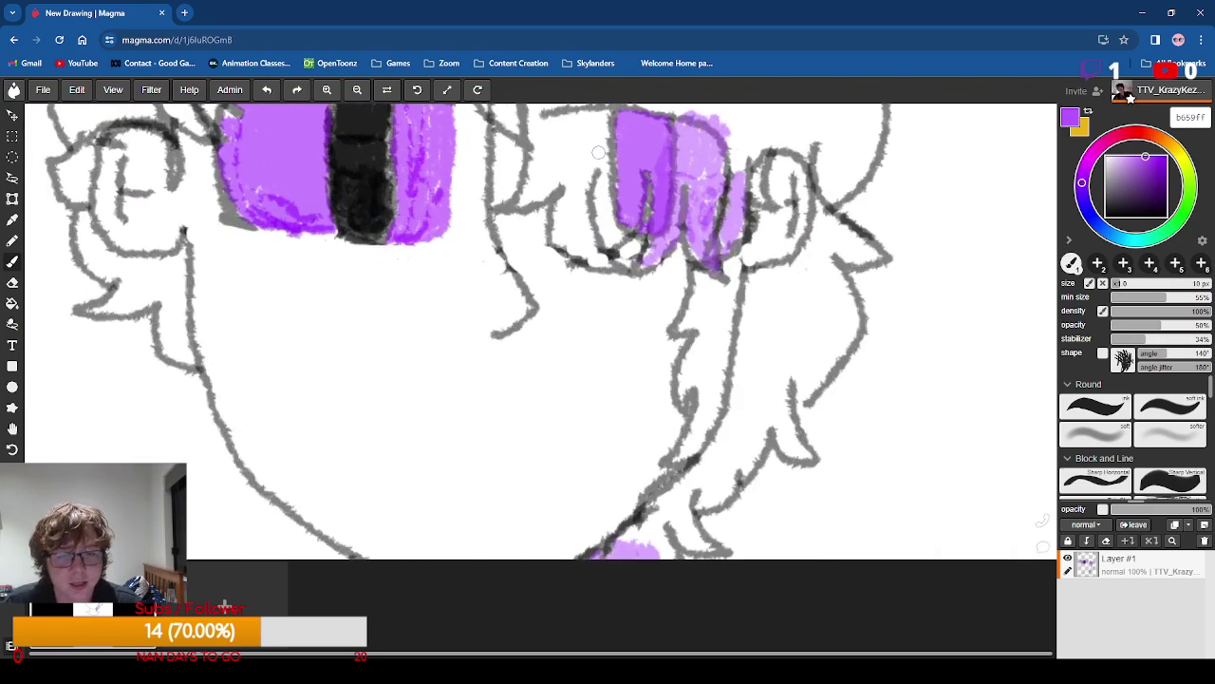
{"action": "scroll", "coordinate": [604, 142], "scroll_direction": "down", "scroll_amount": 4}
{"action": "scroll", "coordinate": [603, 122], "scroll_direction": "up", "scroll_amount": 5}
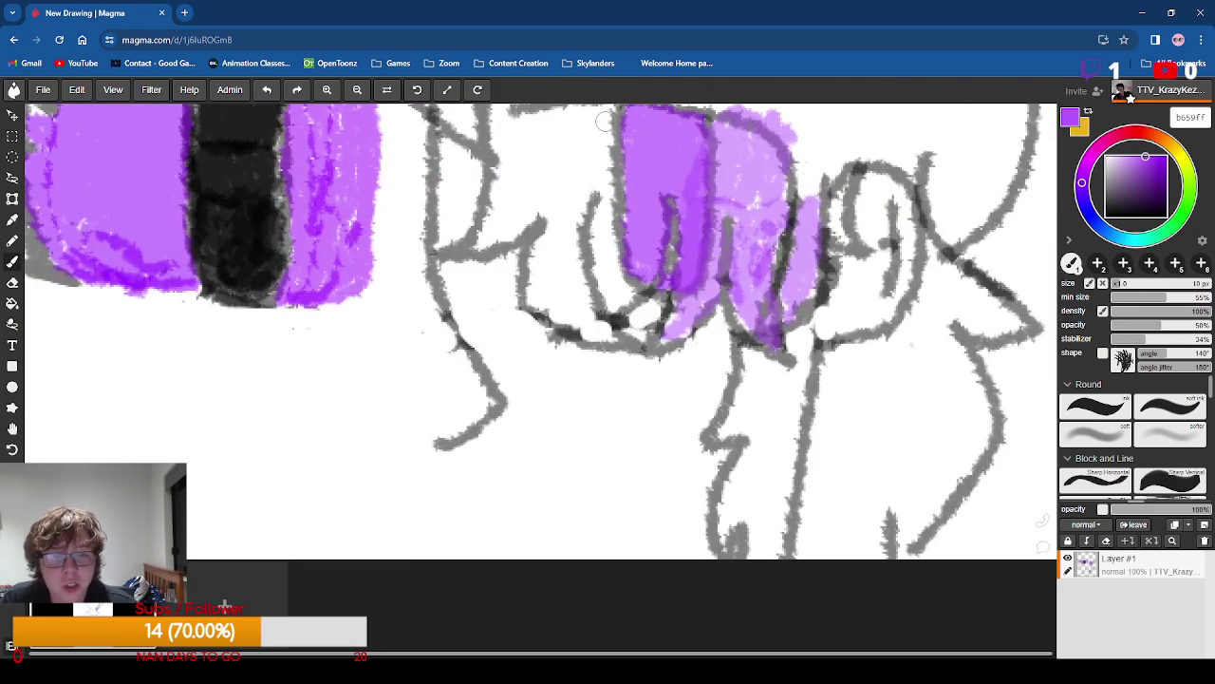
{"action": "scroll", "coordinate": [604, 114], "scroll_direction": "down", "scroll_amount": 3}
{"action": "scroll", "coordinate": [580, 117], "scroll_direction": "up", "scroll_amount": 5}
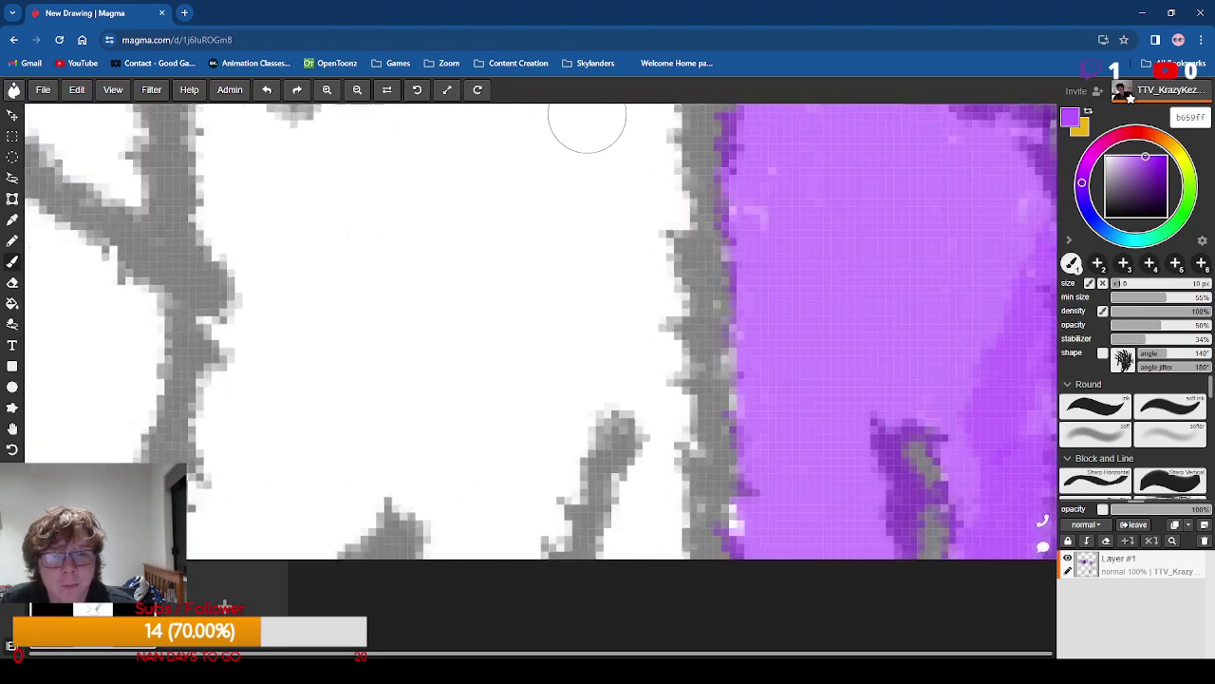
{"action": "scroll", "coordinate": [585, 109], "scroll_direction": "down", "scroll_amount": 5}
{"action": "scroll", "coordinate": [585, 110], "scroll_direction": "down", "scroll_amount": 2}
{"action": "scroll", "coordinate": [587, 109], "scroll_direction": "down", "scroll_amount": 2}
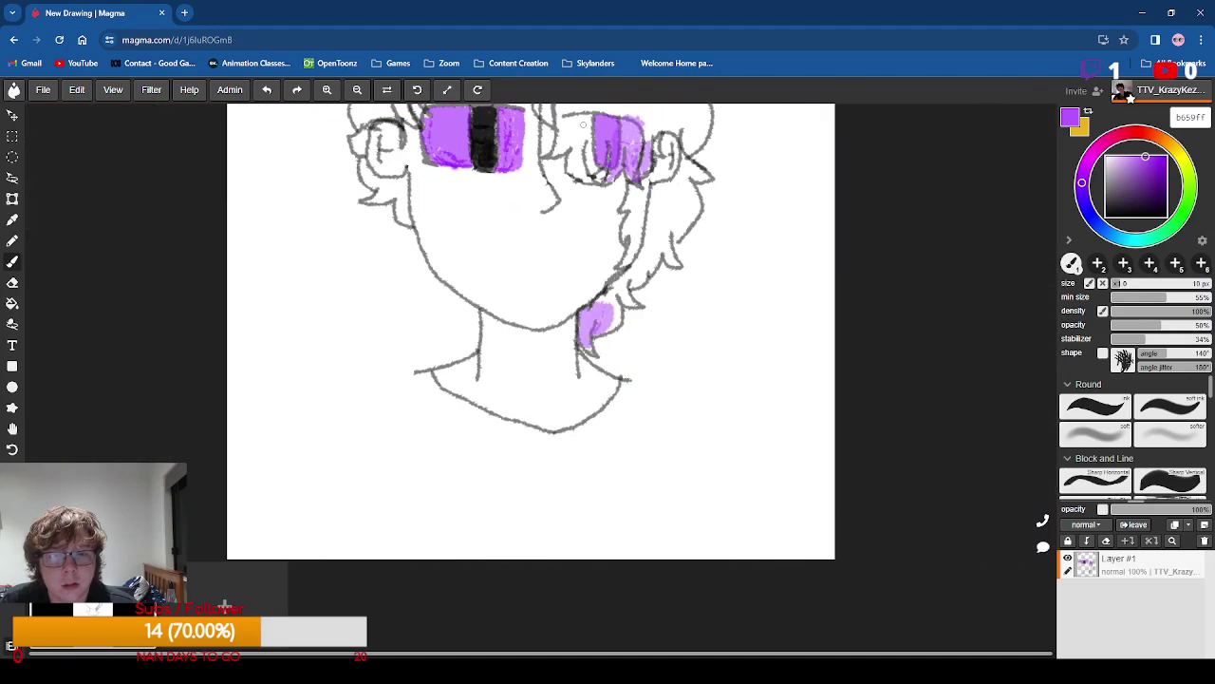
{"action": "scroll", "coordinate": [589, 108], "scroll_direction": "up", "scroll_amount": 3}
{"action": "scroll", "coordinate": [588, 108], "scroll_direction": "up", "scroll_amount": 5}
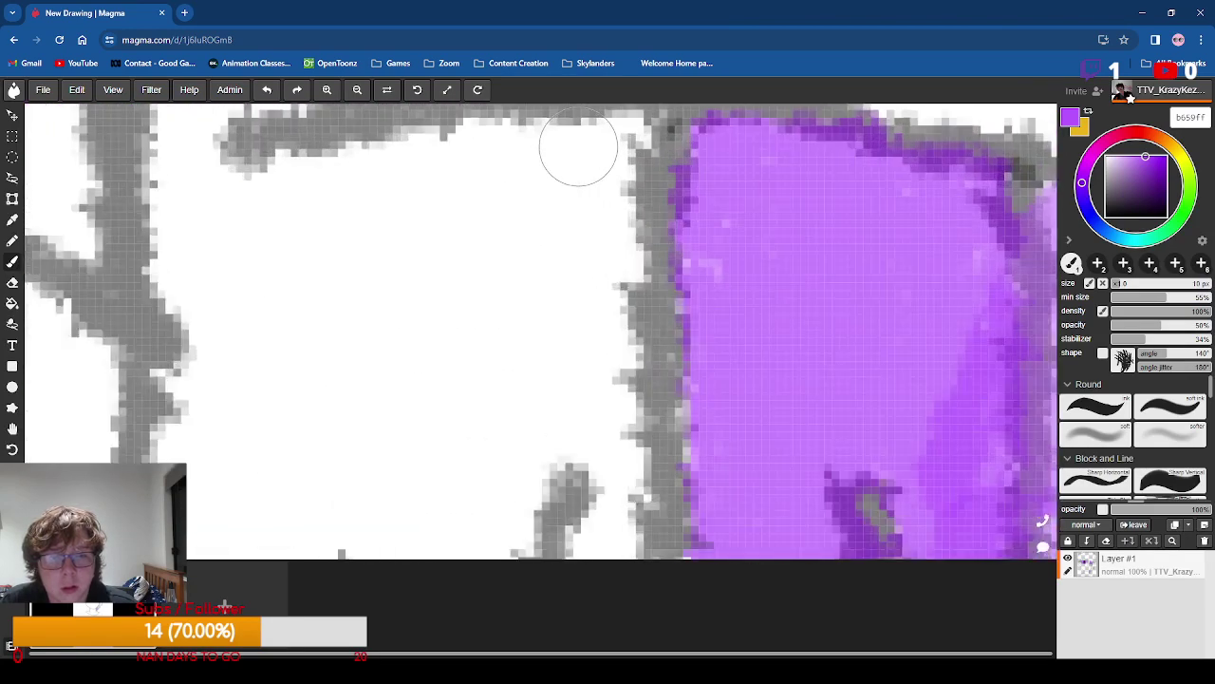
{"action": "mouse_move", "coordinate": [600, 144]}
{"action": "left_mouse_down"}
{"action": "mouse_move", "coordinate": [201, 193]}
{"action": "mouse_move", "coordinate": [446, 147]}
{"action": "mouse_move", "coordinate": [623, 137]}
{"action": "mouse_move", "coordinate": [619, 296]}
{"action": "mouse_move", "coordinate": [633, 389]}
{"action": "mouse_move", "coordinate": [515, 428]}
{"action": "mouse_move", "coordinate": [413, 402]}
{"action": "mouse_move", "coordinate": [586, 290]}
{"action": "mouse_move", "coordinate": [509, 344]}
{"action": "mouse_move", "coordinate": [614, 365]}
{"action": "mouse_move", "coordinate": [460, 171]}
{"action": "mouse_move", "coordinate": [428, 342]}
{"action": "mouse_move", "coordinate": [579, 229]}
{"action": "mouse_move", "coordinate": [447, 236]}
{"action": "mouse_move", "coordinate": [540, 262]}
{"action": "mouse_move", "coordinate": [539, 160]}
{"action": "mouse_move", "coordinate": [421, 299]}
{"action": "mouse_move", "coordinate": [524, 305]}
{"action": "mouse_move", "coordinate": [511, 188]}
{"action": "mouse_move", "coordinate": [295, 222]}
{"action": "mouse_move", "coordinate": [383, 324]}
{"action": "mouse_move", "coordinate": [437, 293]}
{"action": "mouse_move", "coordinate": [332, 236]}
{"action": "mouse_move", "coordinate": [366, 384]}
{"action": "mouse_move", "coordinate": [445, 355]}
{"action": "mouse_move", "coordinate": [344, 210]}
{"action": "mouse_move", "coordinate": [281, 249]}
{"action": "mouse_move", "coordinate": [290, 297]}
{"action": "mouse_move", "coordinate": [328, 277]}
{"action": "mouse_move", "coordinate": [315, 233]}
{"action": "mouse_move", "coordinate": [245, 233]}
{"action": "mouse_move", "coordinate": [284, 259]}
{"action": "mouse_move", "coordinate": [225, 239]}
{"action": "mouse_move", "coordinate": [222, 222]}
{"action": "mouse_move", "coordinate": [518, 235]}
{"action": "mouse_move", "coordinate": [553, 399]}
{"action": "mouse_move", "coordinate": [642, 556]}
{"action": "mouse_move", "coordinate": [655, 508]}
{"action": "mouse_move", "coordinate": [643, 465]}
{"action": "mouse_move", "coordinate": [522, 498]}
{"action": "mouse_move", "coordinate": [397, 466]}
{"action": "mouse_move", "coordinate": [556, 461]}
{"action": "mouse_move", "coordinate": [428, 467]}
{"action": "mouse_move", "coordinate": [386, 350]}
{"action": "mouse_move", "coordinate": [362, 440]}
{"action": "mouse_move", "coordinate": [378, 456]}
{"action": "mouse_move", "coordinate": [349, 299]}
{"action": "mouse_move", "coordinate": [277, 323]}
{"action": "mouse_move", "coordinate": [273, 338]}
{"action": "mouse_move", "coordinate": [242, 247]}
{"action": "mouse_move", "coordinate": [216, 327]}
{"action": "mouse_move", "coordinate": [266, 396]}
{"action": "mouse_move", "coordinate": [420, 412]}
{"action": "left_mouse_up"}
{"action": "scroll", "coordinate": [423, 417], "scroll_direction": "down", "scroll_amount": 8}
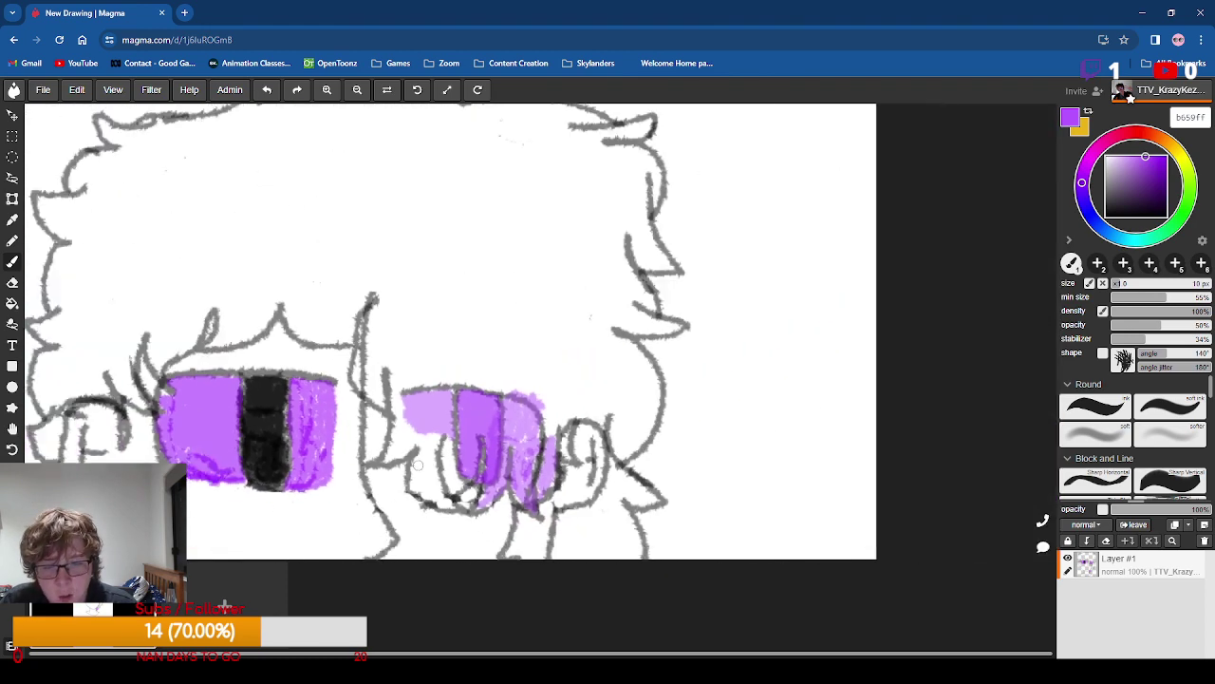
Fill the narrow gap between the curved hair strand and the inner edge of the right eye's iris with b659ff.
{"action": "scroll", "coordinate": [441, 483], "scroll_direction": "up", "scroll_amount": 8}
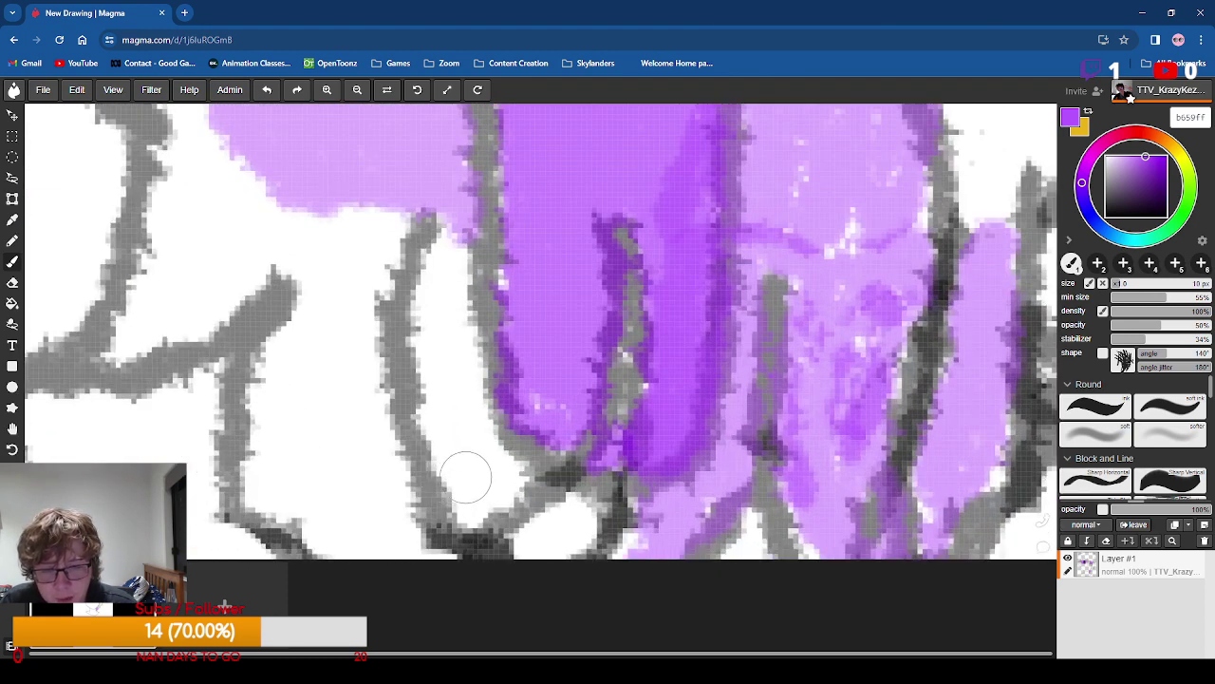
{"action": "scroll", "coordinate": [489, 465], "scroll_direction": "up", "scroll_amount": 4}
{"action": "mouse_move", "coordinate": [486, 463]}
{"action": "left_mouse_down"}
{"action": "mouse_move", "coordinate": [444, 422]}
{"action": "mouse_move", "coordinate": [404, 309]}
{"action": "mouse_move", "coordinate": [381, 136]}
{"action": "mouse_move", "coordinate": [388, 330]}
{"action": "mouse_move", "coordinate": [397, 235]}
{"action": "left_mouse_up"}
{"action": "mouse_move", "coordinate": [420, 280]}
{"action": "left_mouse_down"}
{"action": "mouse_move", "coordinate": [428, 419]}
{"action": "mouse_move", "coordinate": [451, 375]}
{"action": "mouse_move", "coordinate": [441, 271]}
{"action": "mouse_move", "coordinate": [451, 389]}
{"action": "mouse_move", "coordinate": [394, 130]}
{"action": "mouse_move", "coordinate": [407, 188]}
{"action": "mouse_move", "coordinate": [411, 101]}
{"action": "mouse_move", "coordinate": [446, 185]}
{"action": "left_mouse_up"}
{"action": "scroll", "coordinate": [446, 185], "scroll_direction": "down", "scroll_amount": 5}
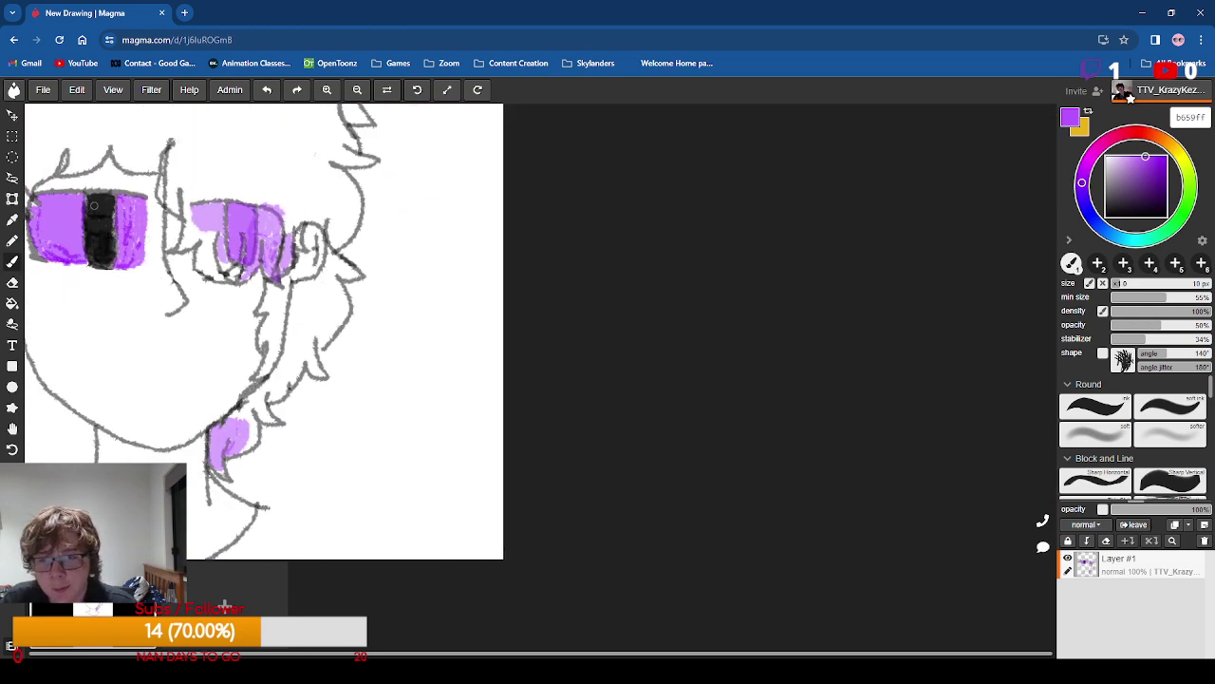
Extend the b659ff purple down the right eye's inner corner to the curved strand and cover the white gaps around the strand's tip.
{"action": "scroll", "coordinate": [256, 332], "scroll_direction": "down", "scroll_amount": 3}
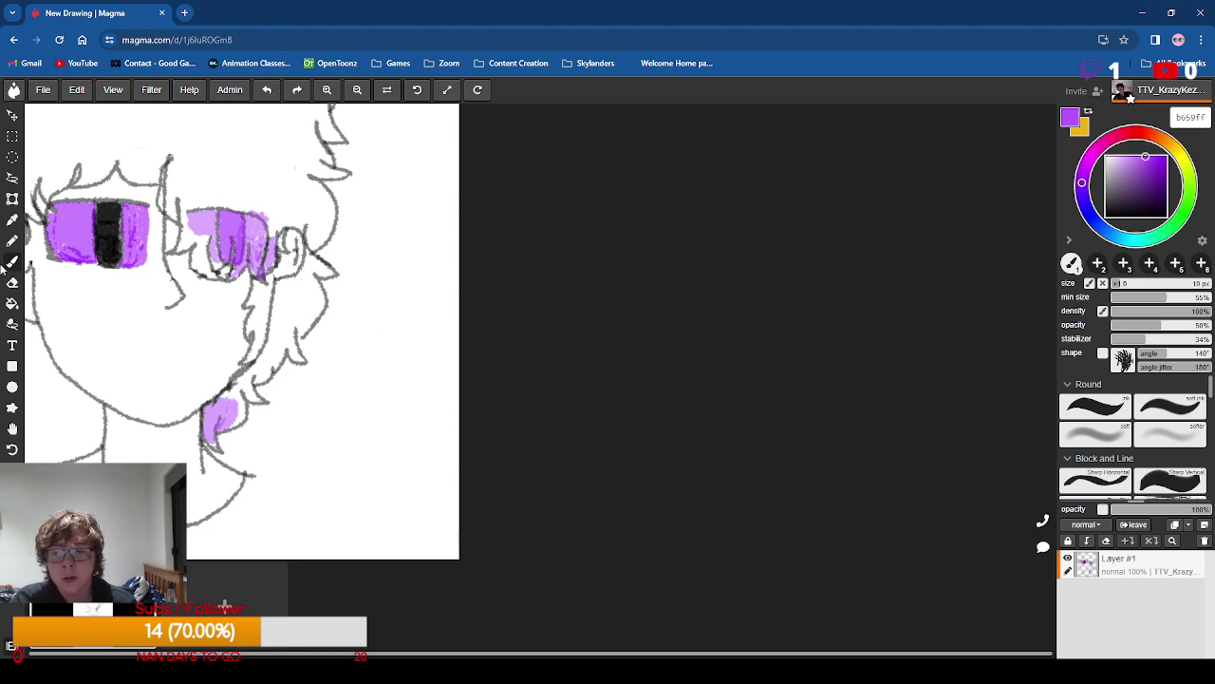
{"action": "scroll", "coordinate": [220, 244], "scroll_direction": "up", "scroll_amount": 2}
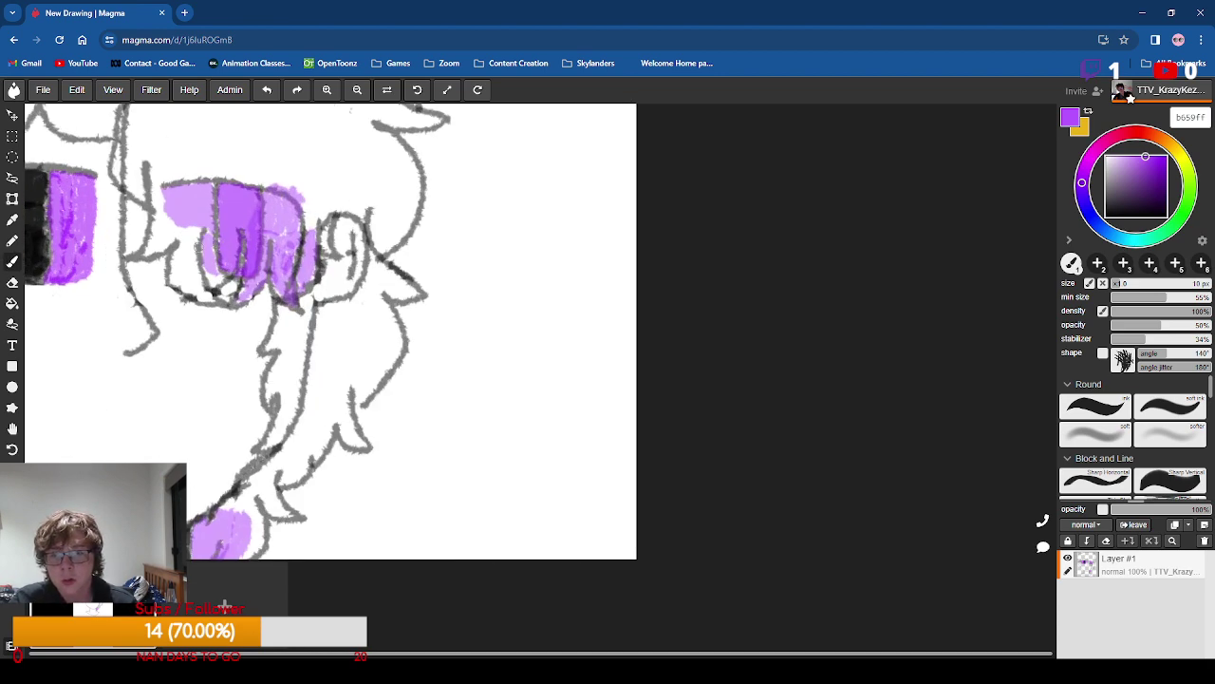
{"action": "scroll", "coordinate": [166, 235], "scroll_direction": "up", "scroll_amount": 4}
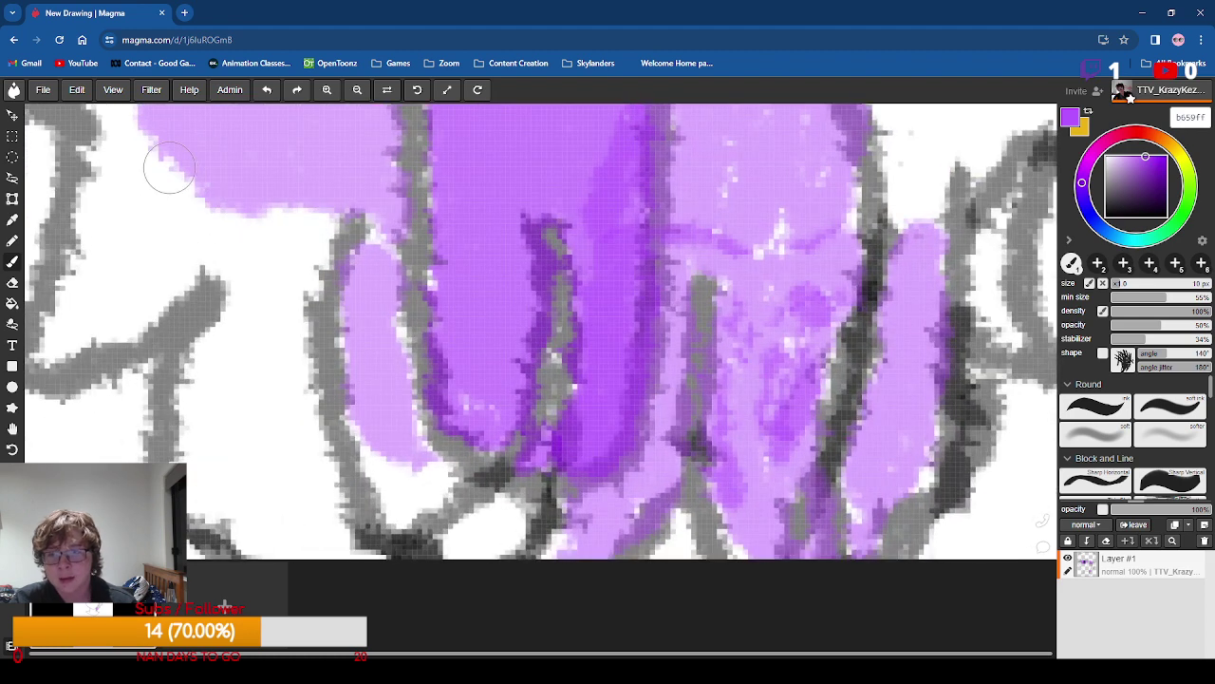
{"action": "mouse_move", "coordinate": [163, 185]}
{"action": "left_mouse_down"}
{"action": "mouse_move", "coordinate": [175, 230]}
{"action": "mouse_move", "coordinate": [241, 244]}
{"action": "mouse_move", "coordinate": [323, 213]}
{"action": "mouse_move", "coordinate": [325, 229]}
{"action": "mouse_move", "coordinate": [215, 224]}
{"action": "mouse_move", "coordinate": [182, 182]}
{"action": "mouse_move", "coordinate": [244, 373]}
{"action": "left_mouse_up"}
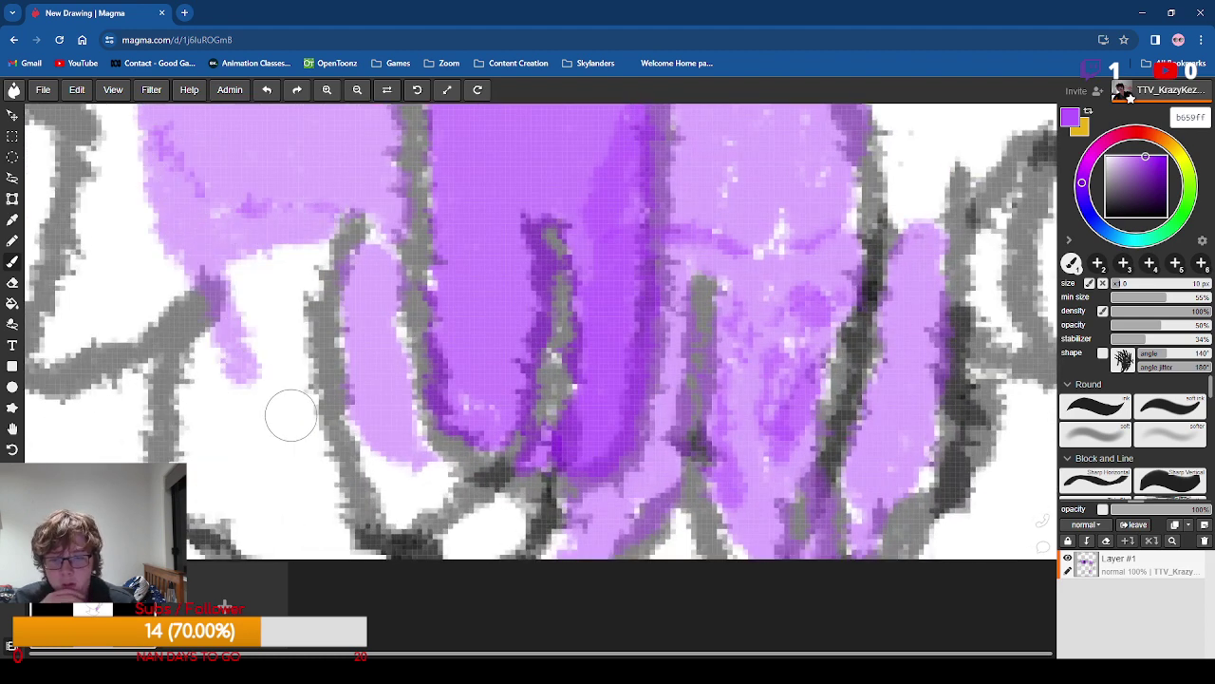
{"action": "mouse_move", "coordinate": [305, 435]}
{"action": "left_mouse_down"}
{"action": "mouse_move", "coordinate": [230, 340]}
{"action": "mouse_move", "coordinate": [244, 309]}
{"action": "mouse_move", "coordinate": [283, 402]}
{"action": "mouse_move", "coordinate": [288, 278]}
{"action": "mouse_move", "coordinate": [293, 325]}
{"action": "mouse_move", "coordinate": [301, 259]}
{"action": "mouse_move", "coordinate": [331, 248]}
{"action": "mouse_move", "coordinate": [245, 285]}
{"action": "mouse_move", "coordinate": [256, 312]}
{"action": "mouse_move", "coordinate": [233, 257]}
{"action": "mouse_move", "coordinate": [297, 253]}
{"action": "left_mouse_up"}
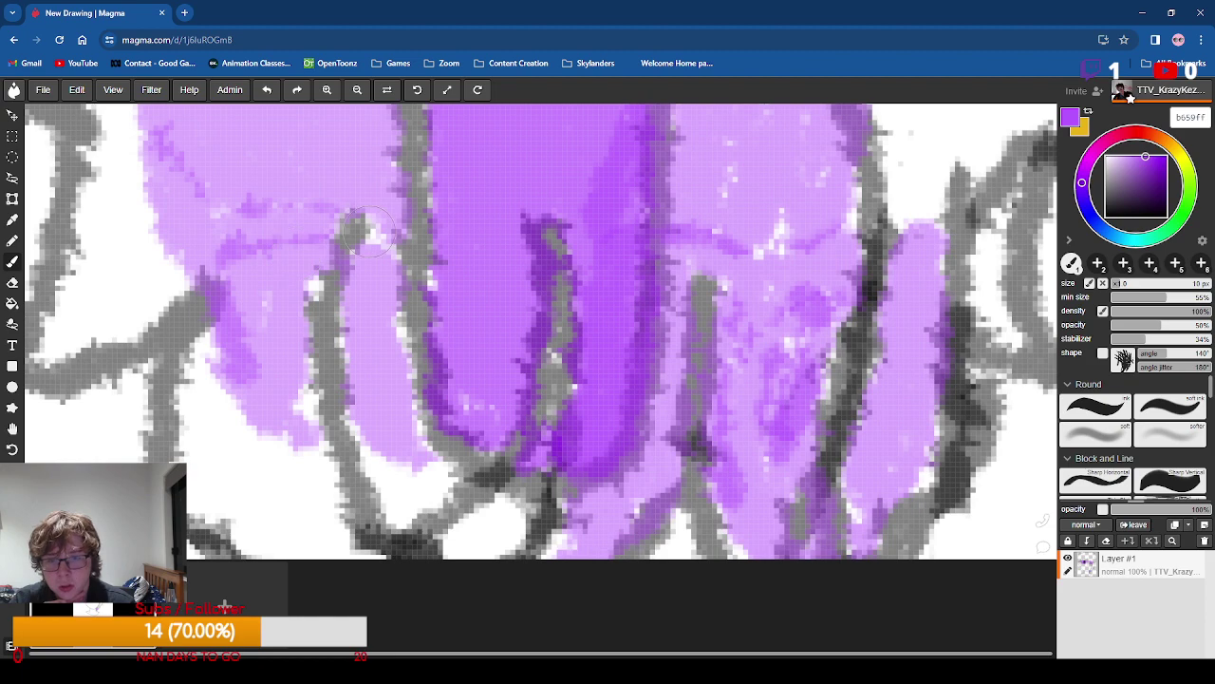
{"action": "mouse_move", "coordinate": [370, 231]}
{"action": "left_mouse_down"}
{"action": "mouse_move", "coordinate": [321, 289]}
{"action": "mouse_move", "coordinate": [308, 414]}
{"action": "left_mouse_up"}
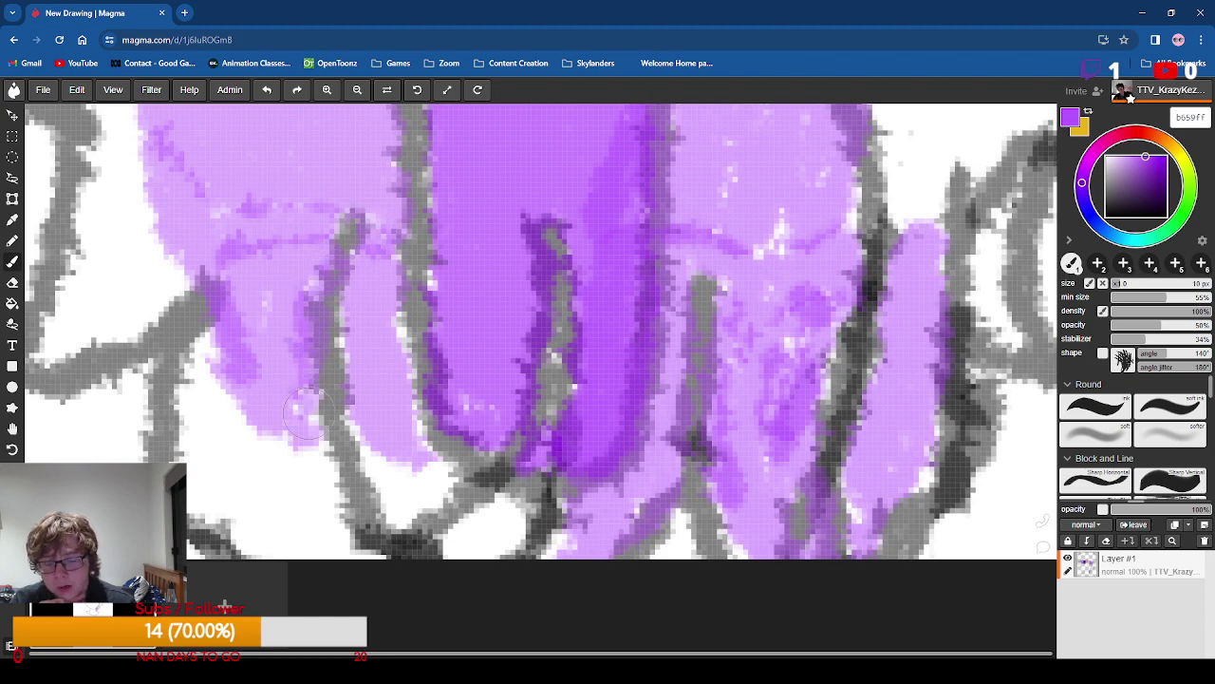
{"action": "scroll", "coordinate": [302, 410], "scroll_direction": "down", "scroll_amount": 6}
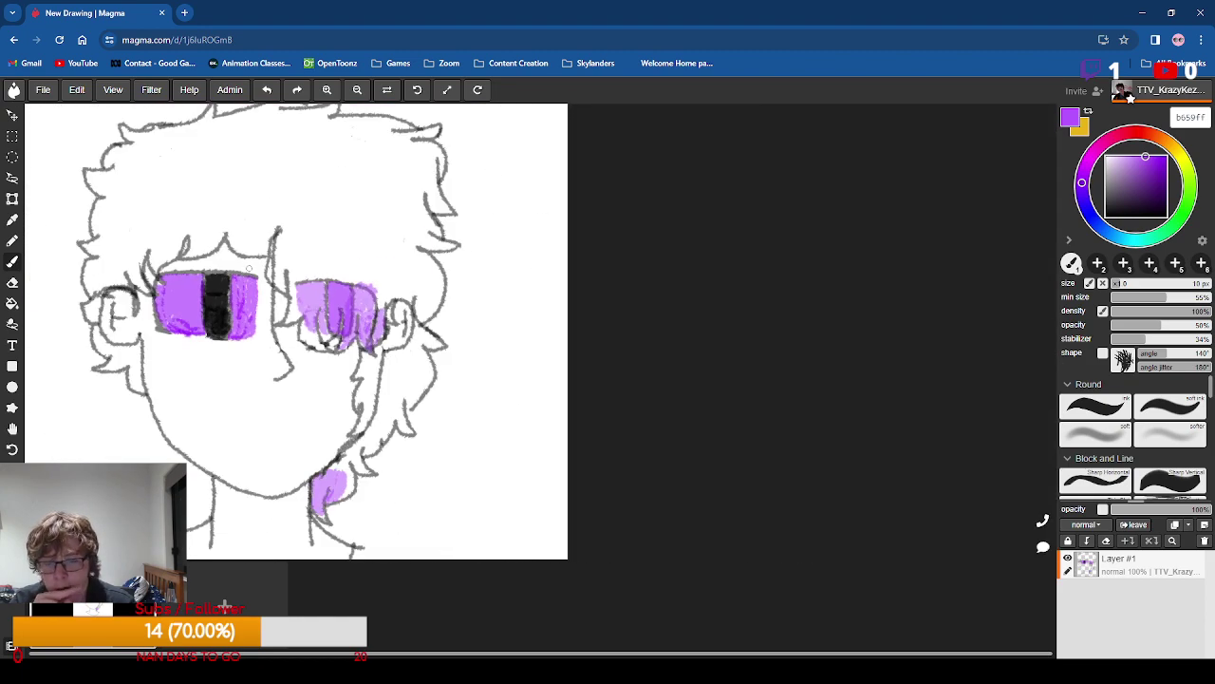
Paint b659ff along the fringe edge from its central peak to the tall middle strand, and around that strand's tip.
{"action": "scroll", "coordinate": [294, 332], "scroll_direction": "down", "scroll_amount": 2}
{"action": "scroll", "coordinate": [294, 333], "scroll_direction": "up", "scroll_amount": 5}
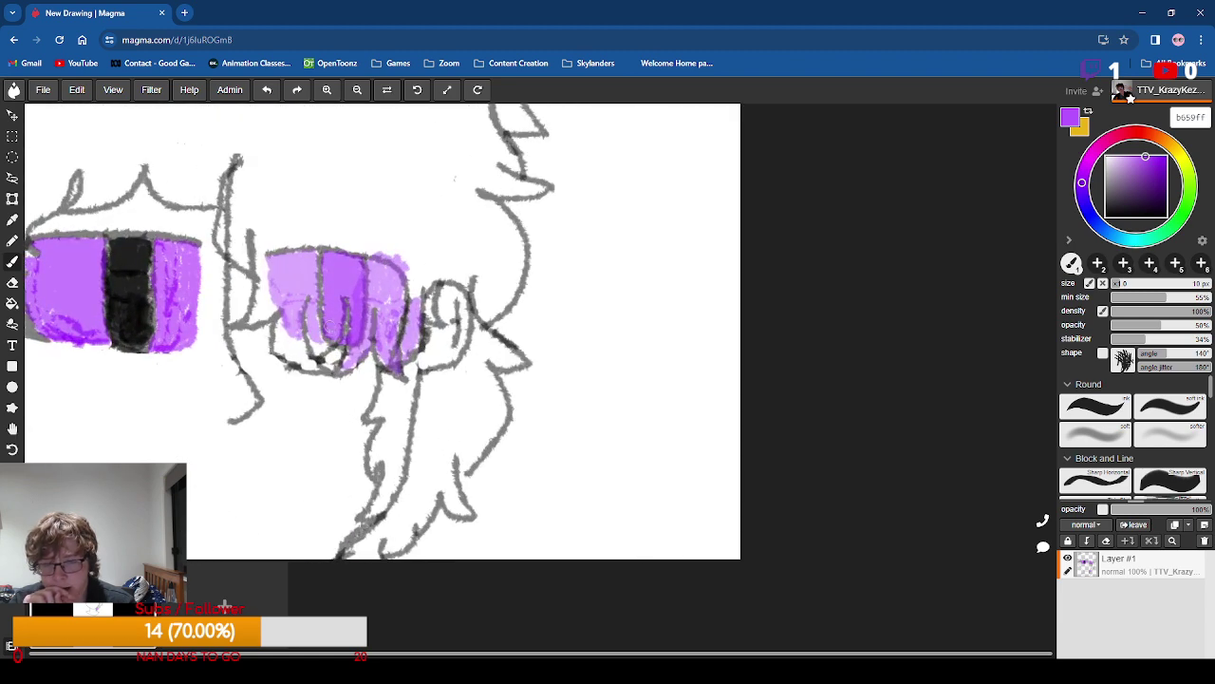
{"action": "scroll", "coordinate": [294, 332], "scroll_direction": "down", "scroll_amount": 6}
{"action": "scroll", "coordinate": [295, 332], "scroll_direction": "up", "scroll_amount": 4}
{"action": "scroll", "coordinate": [294, 333], "scroll_direction": "down", "scroll_amount": 3}
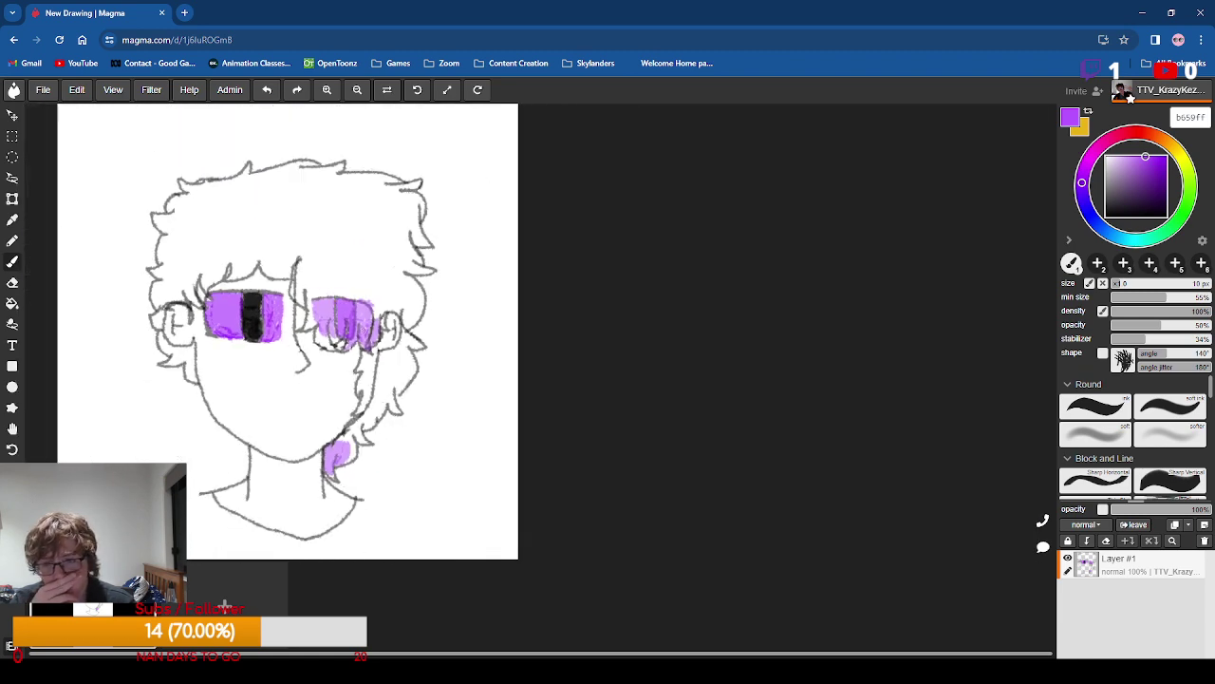
{"action": "scroll", "coordinate": [413, 407], "scroll_direction": "down", "scroll_amount": 5}
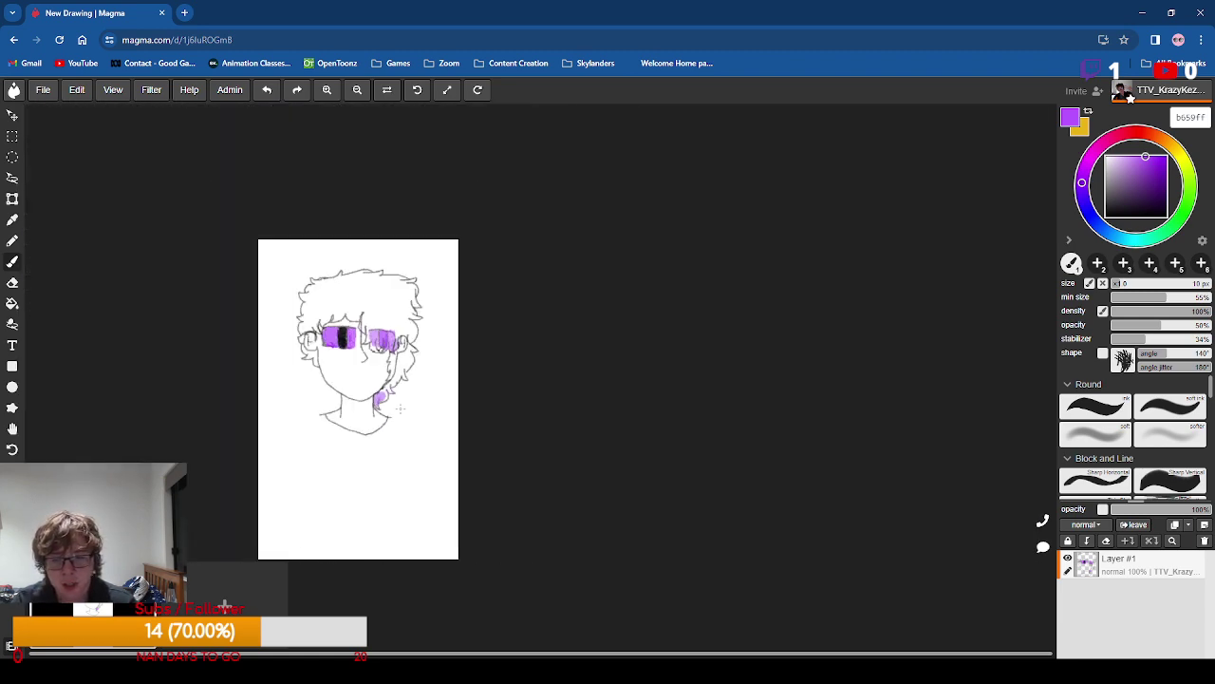
{"action": "scroll", "coordinate": [385, 378], "scroll_direction": "up", "scroll_amount": 8}
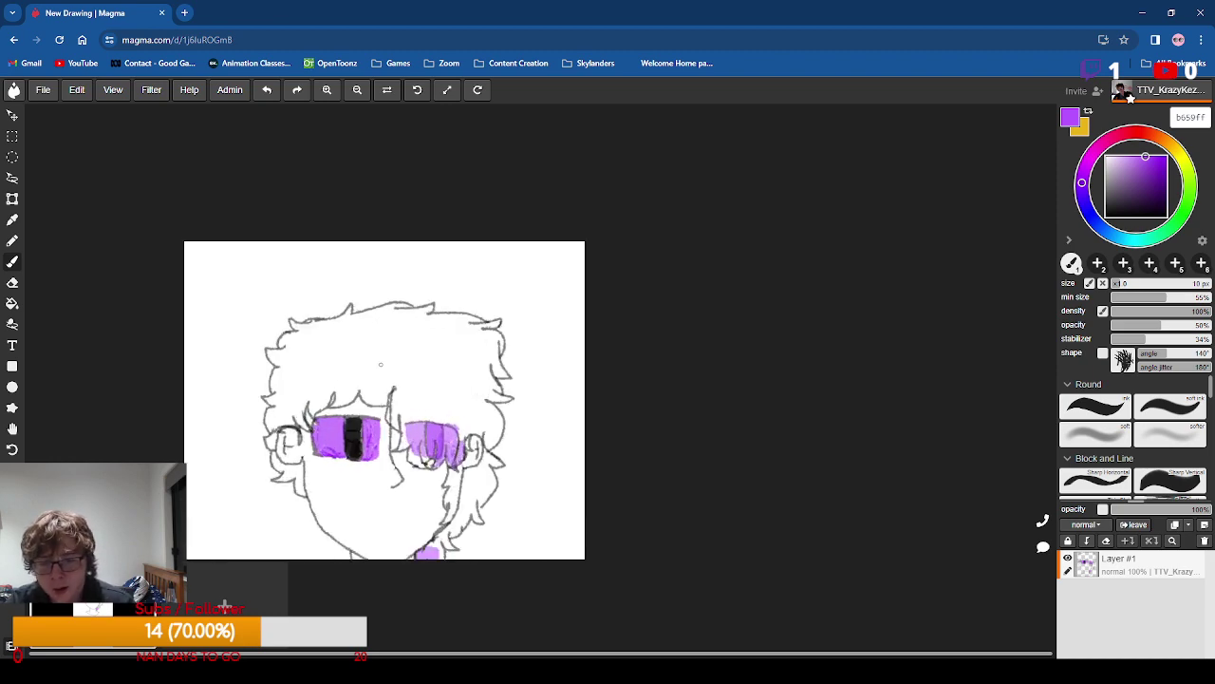
{"action": "scroll", "coordinate": [384, 377], "scroll_direction": "down", "scroll_amount": 4}
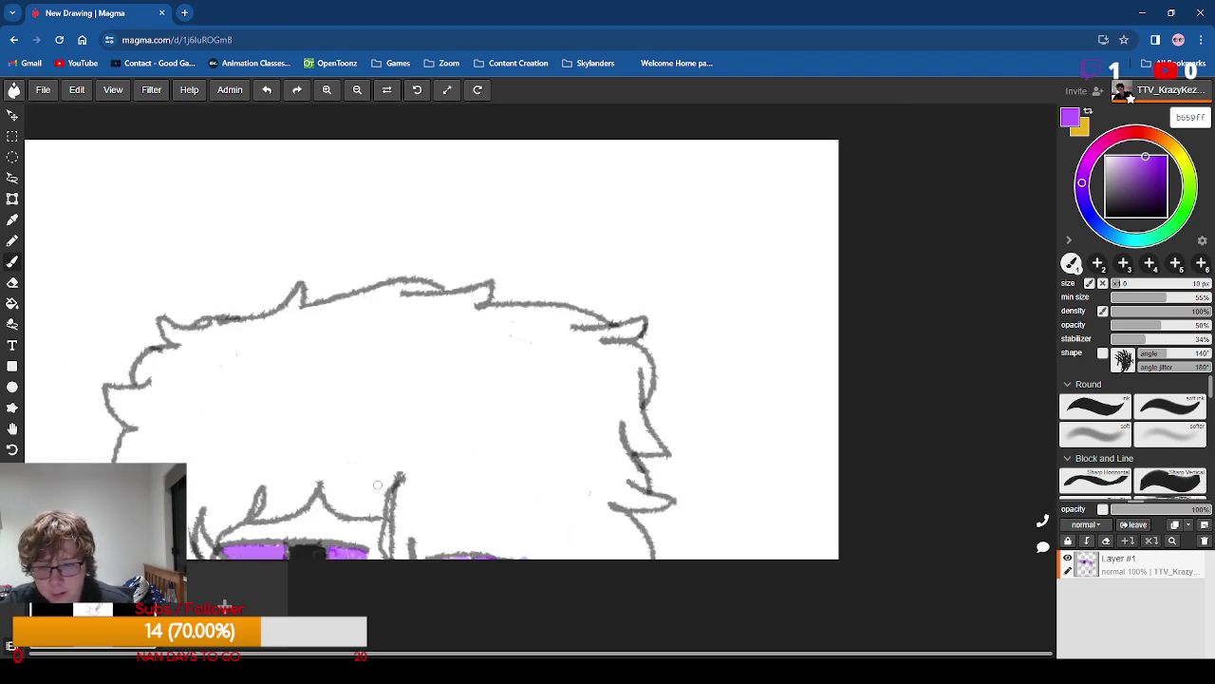
{"action": "scroll", "coordinate": [369, 506], "scroll_direction": "up", "scroll_amount": 8}
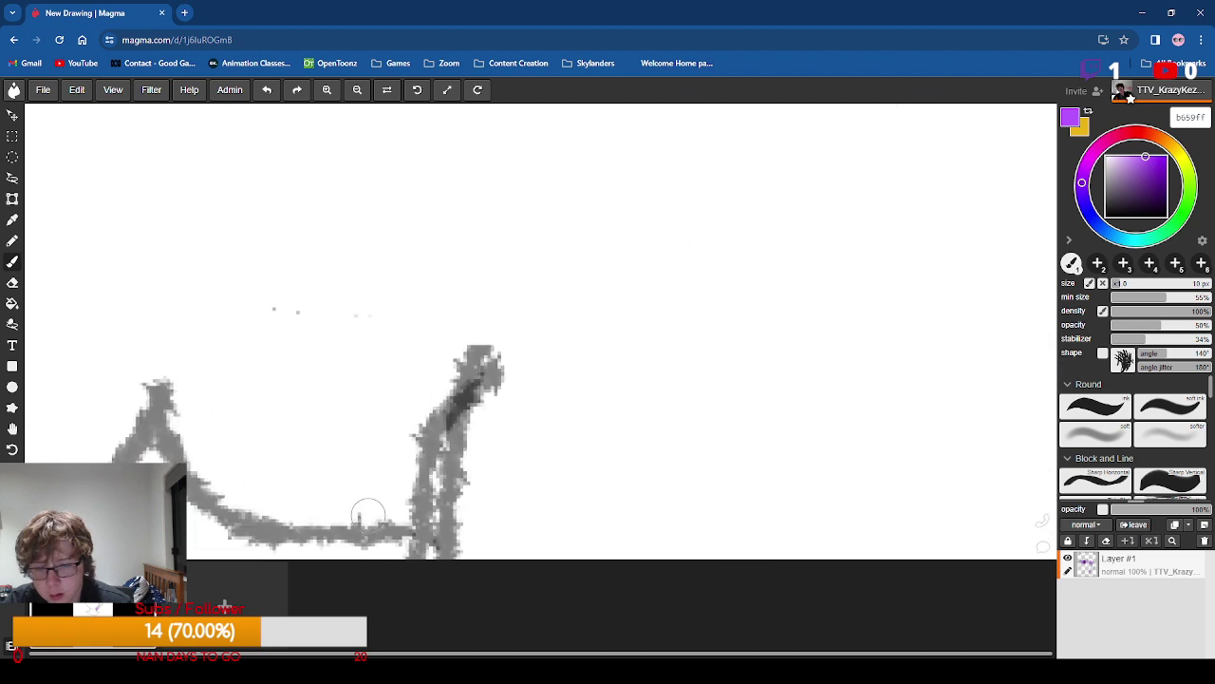
{"action": "mouse_move", "coordinate": [83, 329]}
{"action": "left_mouse_down"}
{"action": "mouse_move", "coordinate": [145, 410]}
{"action": "mouse_move", "coordinate": [437, 510]}
{"action": "mouse_move", "coordinate": [388, 515]}
{"action": "mouse_move", "coordinate": [203, 485]}
{"action": "mouse_move", "coordinate": [111, 436]}
{"action": "mouse_move", "coordinate": [86, 351]}
{"action": "mouse_move", "coordinate": [121, 424]}
{"action": "mouse_move", "coordinate": [209, 486]}
{"action": "mouse_move", "coordinate": [377, 489]}
{"action": "mouse_move", "coordinate": [317, 489]}
{"action": "mouse_move", "coordinate": [155, 451]}
{"action": "mouse_move", "coordinate": [131, 423]}
{"action": "mouse_move", "coordinate": [135, 458]}
{"action": "mouse_move", "coordinate": [173, 487]}
{"action": "mouse_move", "coordinate": [267, 508]}
{"action": "mouse_move", "coordinate": [423, 503]}
{"action": "mouse_move", "coordinate": [420, 489]}
{"action": "mouse_move", "coordinate": [190, 415]}
{"action": "mouse_move", "coordinate": [144, 382]}
{"action": "mouse_move", "coordinate": [106, 309]}
{"action": "left_mouse_up"}
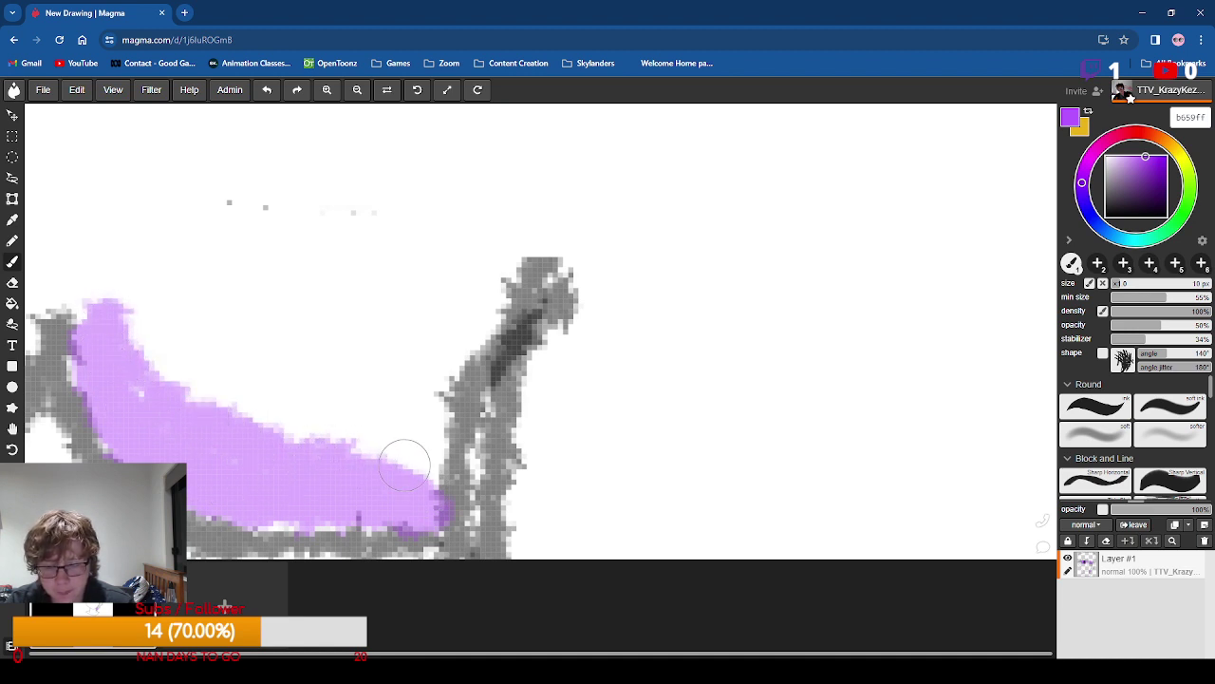
{"action": "mouse_move", "coordinate": [399, 467]}
{"action": "left_mouse_down"}
{"action": "mouse_move", "coordinate": [477, 310]}
{"action": "mouse_move", "coordinate": [542, 244]}
{"action": "mouse_move", "coordinate": [574, 251]}
{"action": "mouse_move", "coordinate": [578, 320]}
{"action": "mouse_move", "coordinate": [534, 374]}
{"action": "mouse_move", "coordinate": [512, 489]}
{"action": "mouse_move", "coordinate": [524, 550]}
{"action": "mouse_move", "coordinate": [549, 370]}
{"action": "mouse_move", "coordinate": [585, 245]}
{"action": "mouse_move", "coordinate": [524, 249]}
{"action": "mouse_move", "coordinate": [504, 322]}
{"action": "mouse_move", "coordinate": [432, 358]}
{"action": "mouse_move", "coordinate": [462, 274]}
{"action": "mouse_move", "coordinate": [489, 252]}
{"action": "mouse_move", "coordinate": [423, 346]}
{"action": "mouse_move", "coordinate": [437, 456]}
{"action": "mouse_move", "coordinate": [448, 403]}
{"action": "mouse_move", "coordinate": [578, 231]}
{"action": "mouse_move", "coordinate": [603, 285]}
{"action": "mouse_move", "coordinate": [533, 406]}
{"action": "mouse_move", "coordinate": [529, 537]}
{"action": "mouse_move", "coordinate": [561, 402]}
{"action": "left_mouse_up"}
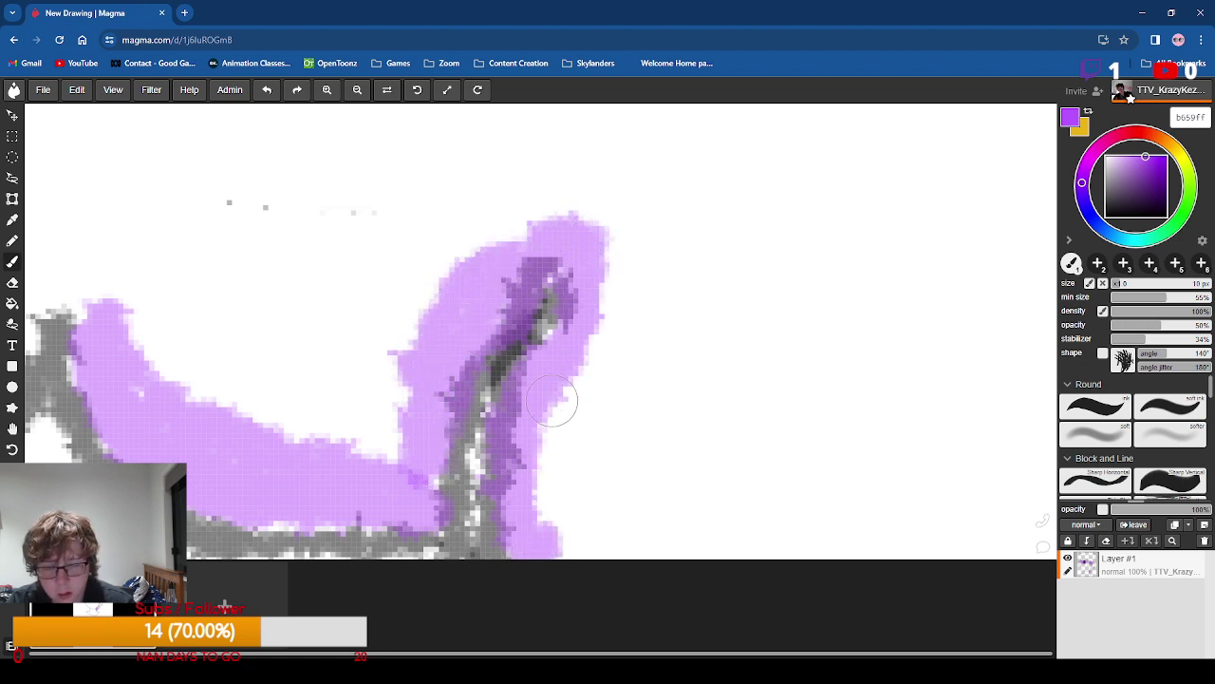
{"action": "scroll", "coordinate": [561, 401], "scroll_direction": "down", "scroll_amount": 3}
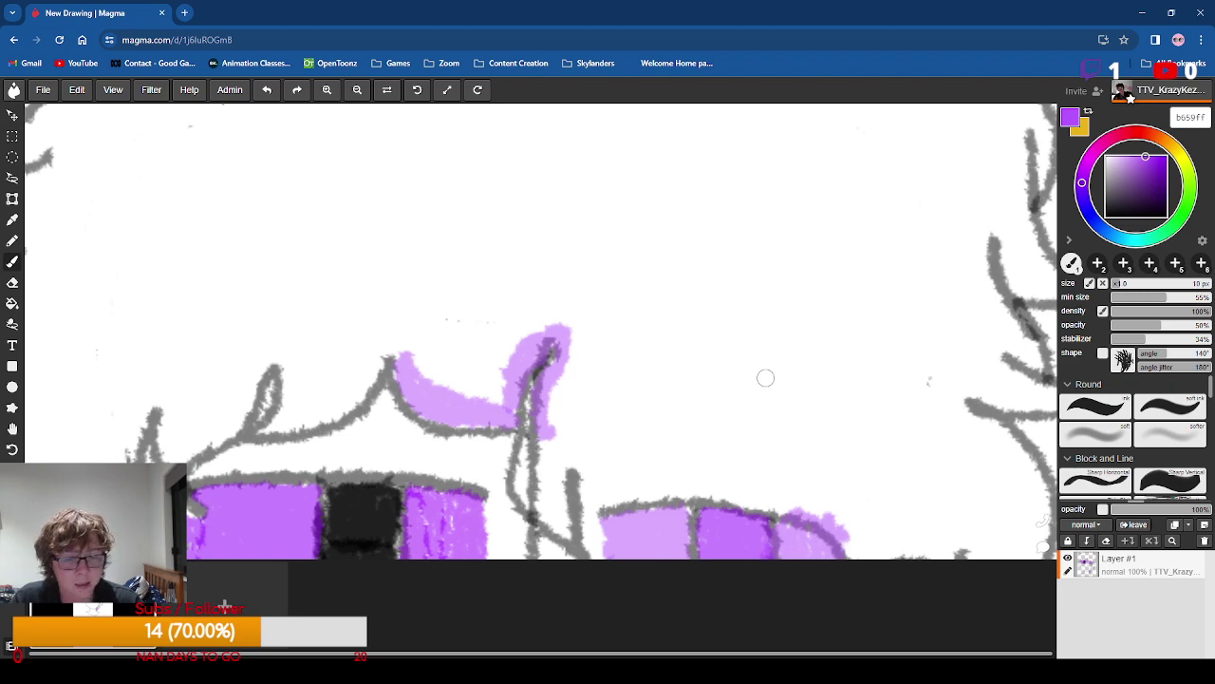
Erase the inner line of the middle hair strand from the fringe edge down to where the two strand lines cross.
{"action": "scroll", "coordinate": [765, 377], "scroll_direction": "down", "scroll_amount": 5}
{"action": "scroll", "coordinate": [665, 425], "scroll_direction": "up", "scroll_amount": 7}
{"action": "scroll", "coordinate": [664, 424], "scroll_direction": "up", "scroll_amount": 4}
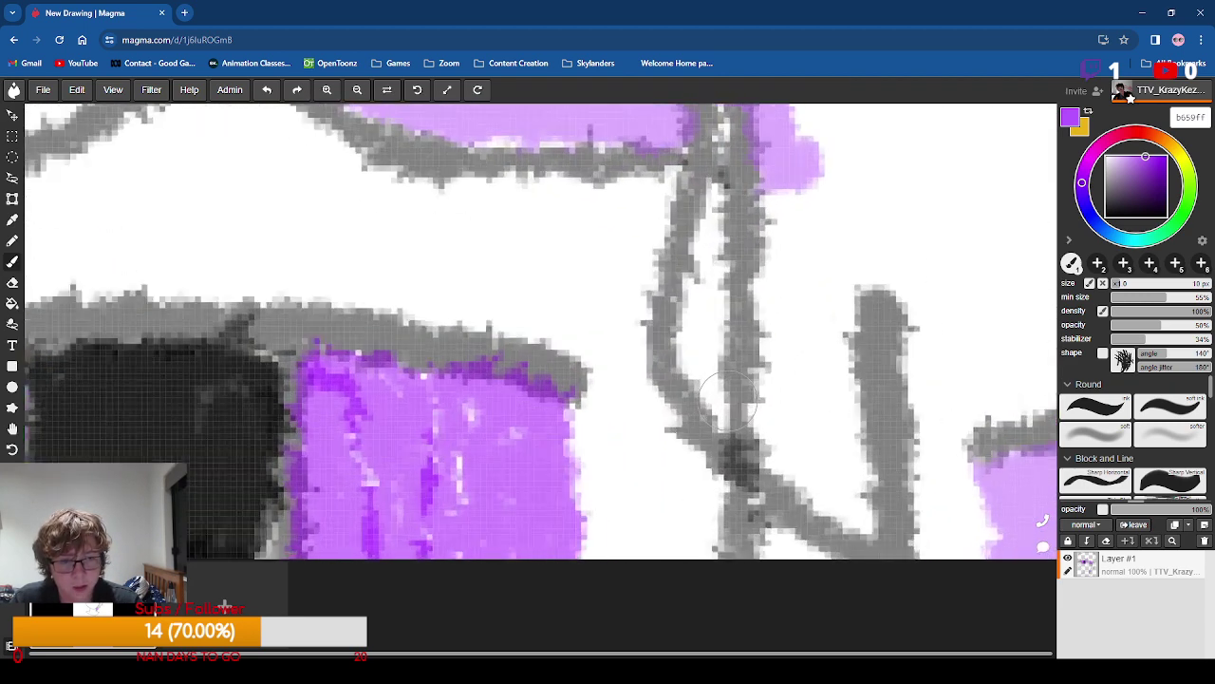
{"action": "scroll", "coordinate": [721, 409], "scroll_direction": "down", "scroll_amount": 2}
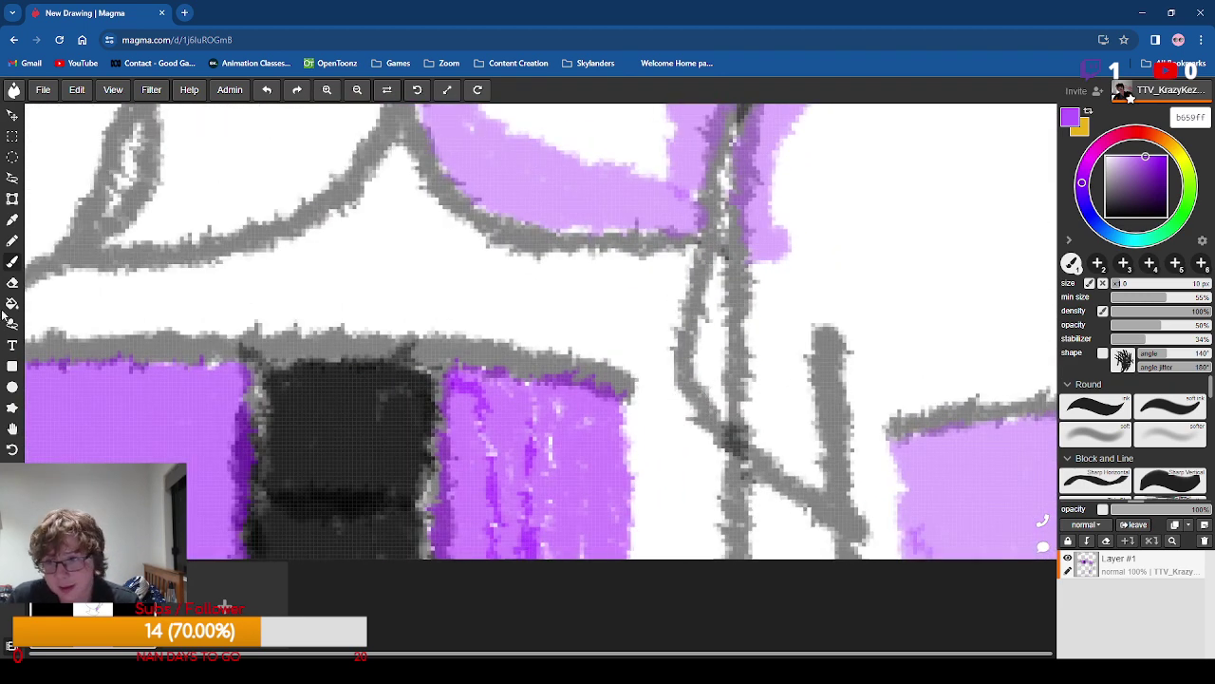
{"action": "left_click", "coordinate": [13, 283]}
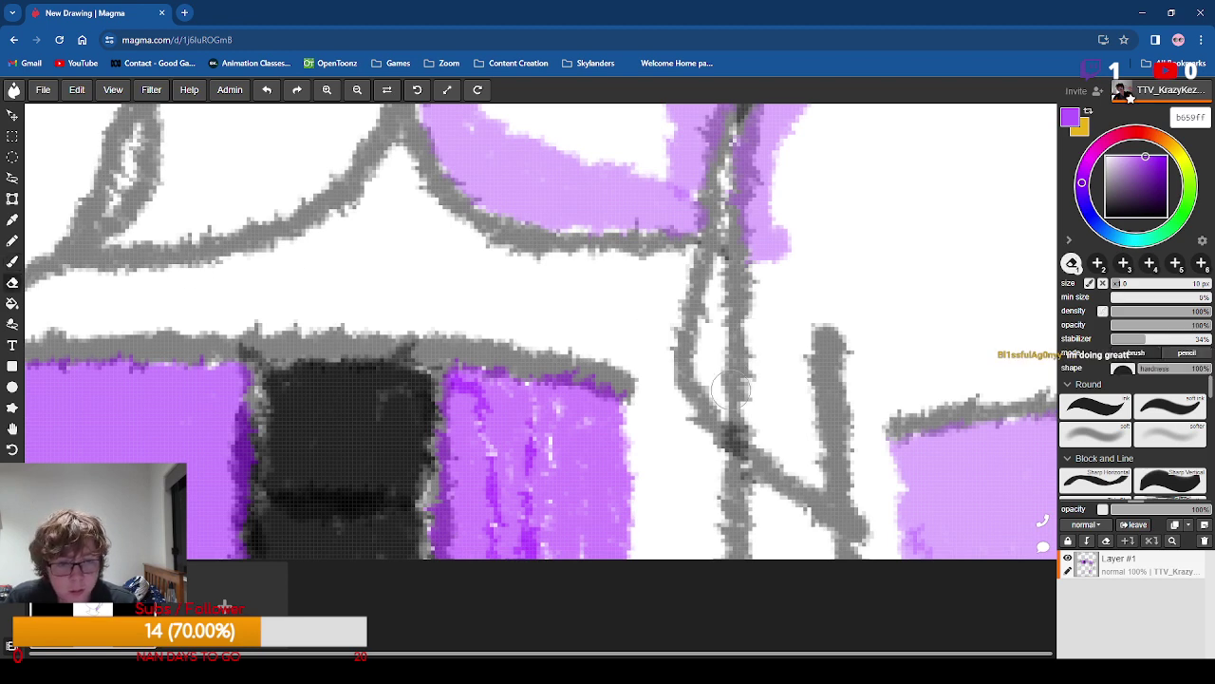
{"action": "mouse_move", "coordinate": [736, 422]}
{"action": "left_mouse_down"}
{"action": "mouse_move", "coordinate": [749, 316]}
{"action": "mouse_move", "coordinate": [735, 275]}
{"action": "mouse_move", "coordinate": [730, 320]}
{"action": "left_mouse_up"}
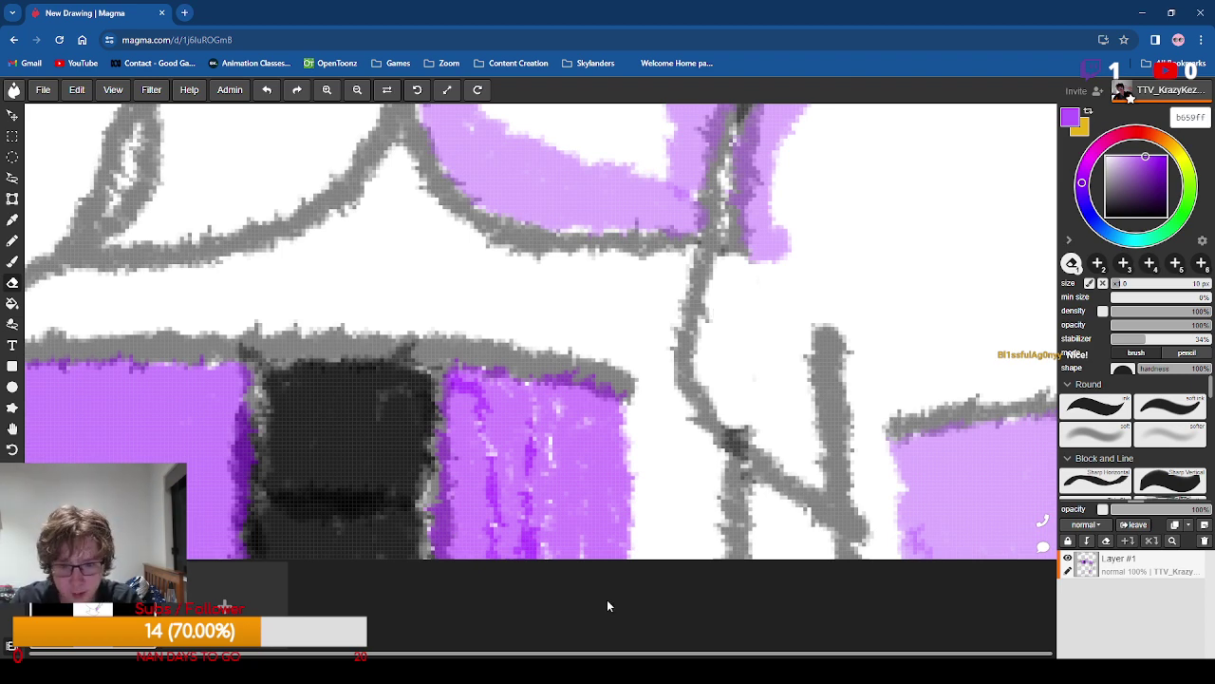
Return to My artworks and open the drawing of the brown-haired character in the purple hoodie.
{"action": "key", "text": "minus"}
{"action": "key", "text": "minus"}
{"action": "key", "text": "minus"}
{"action": "key", "text": "plus"}
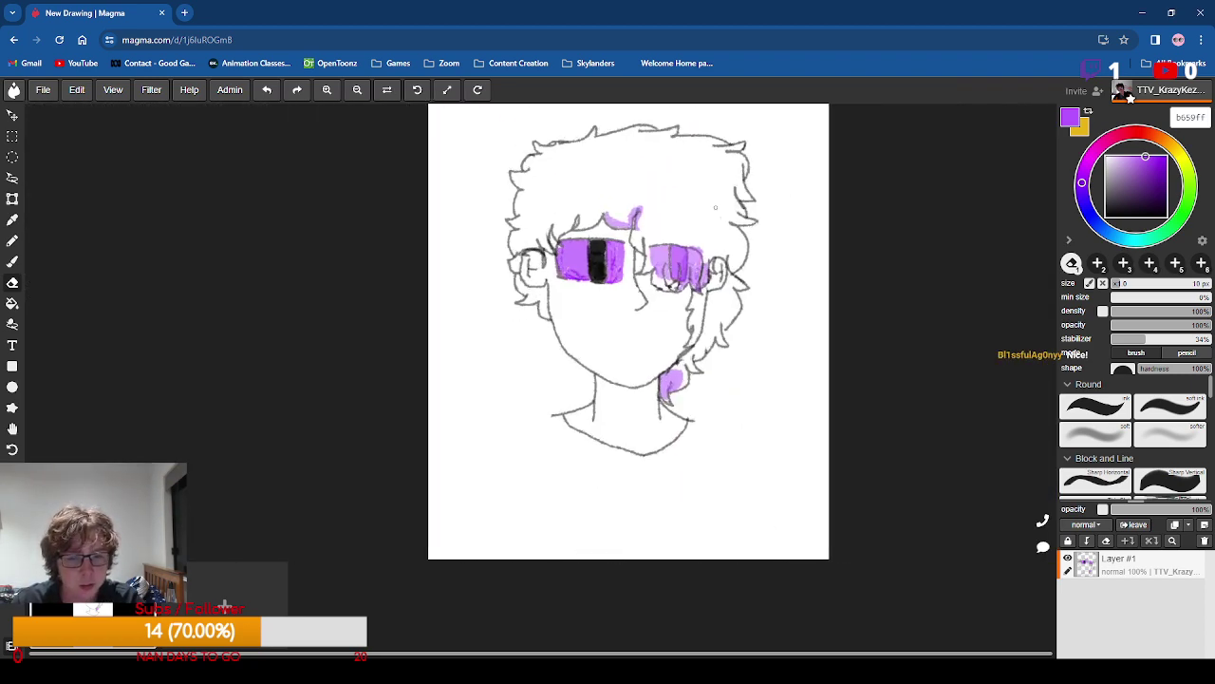
{"action": "key", "text": "minus"}
{"action": "key", "text": "plus"}
{"action": "scroll", "coordinate": [719, 201], "scroll_direction": "up", "scroll_amount": 1}
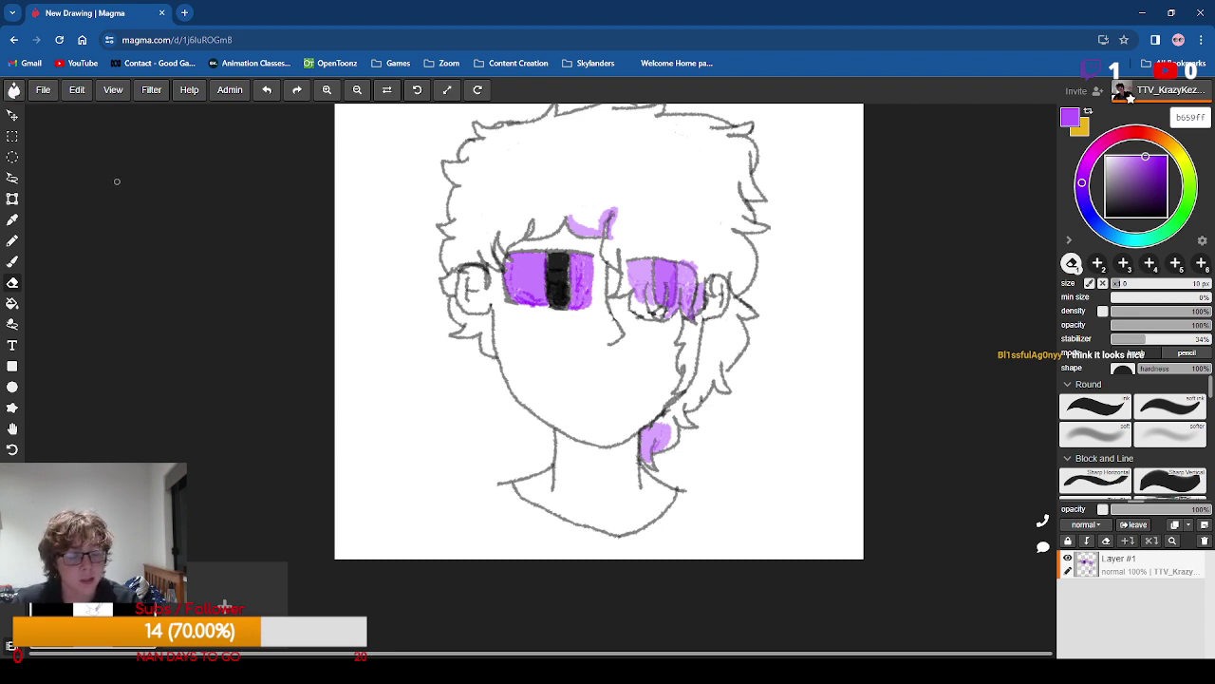
{"action": "left_click", "coordinate": [12, 92]}
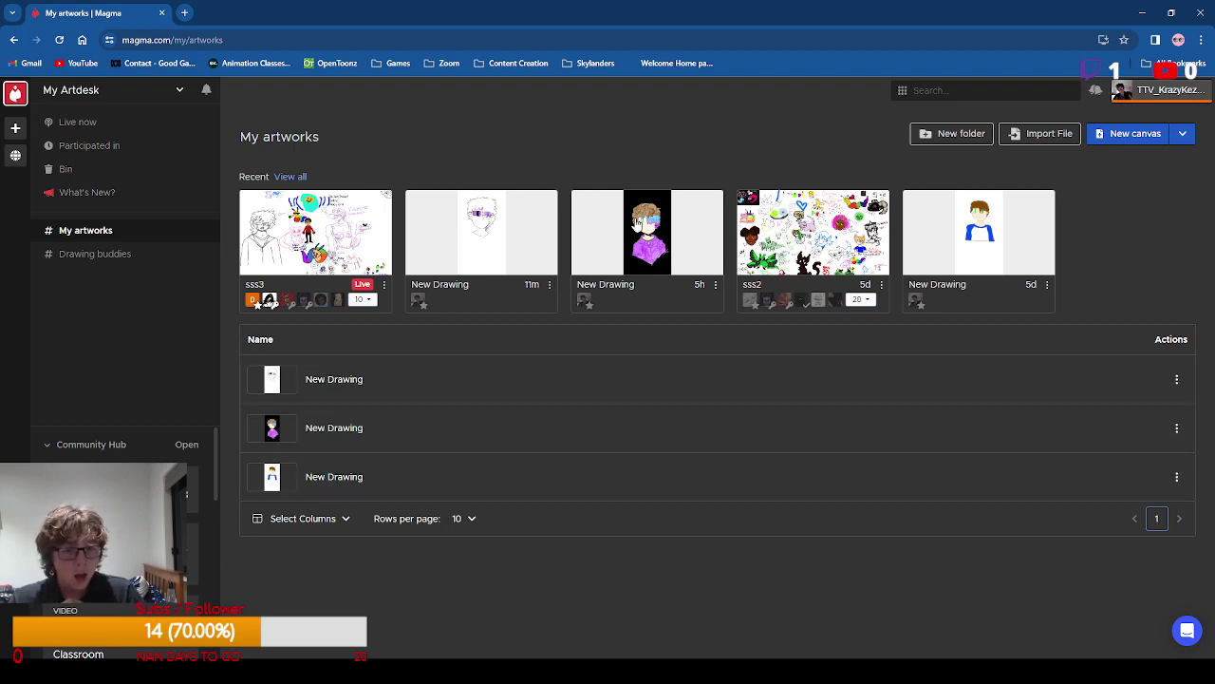
{"action": "left_click", "coordinate": [635, 226]}
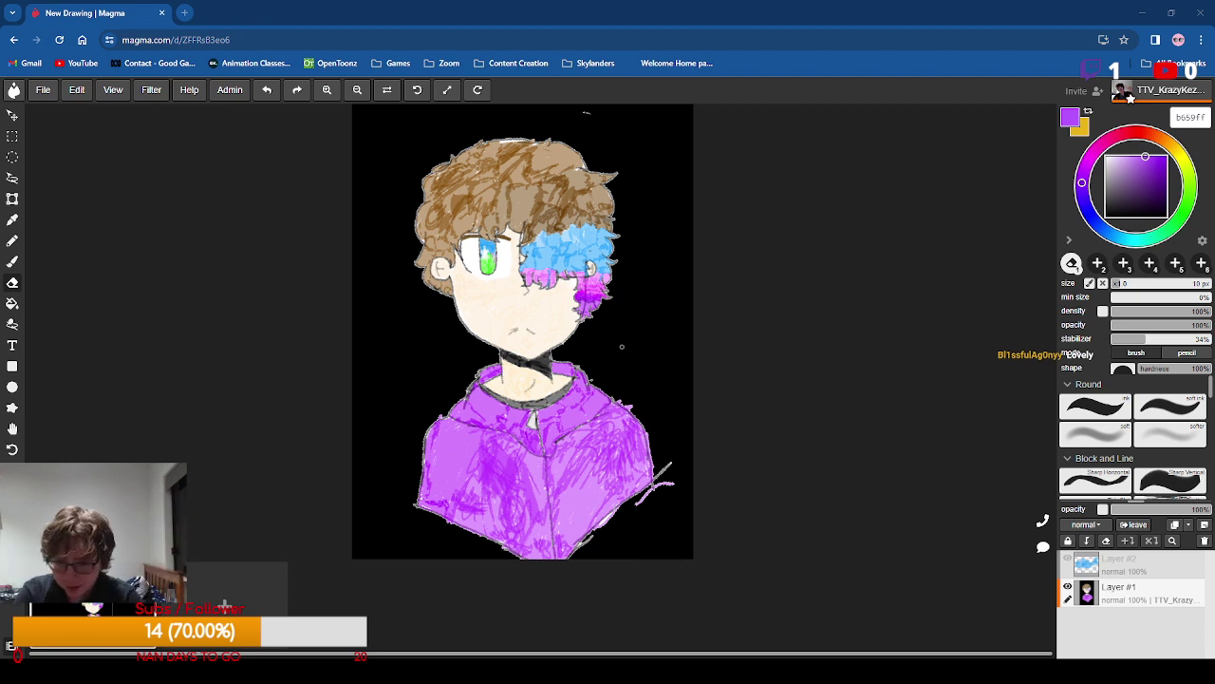
Return to My artworks and reopen the line portrait with the purple eyes, at the middle hair strand.
{"action": "left_click", "coordinate": [15, 90]}
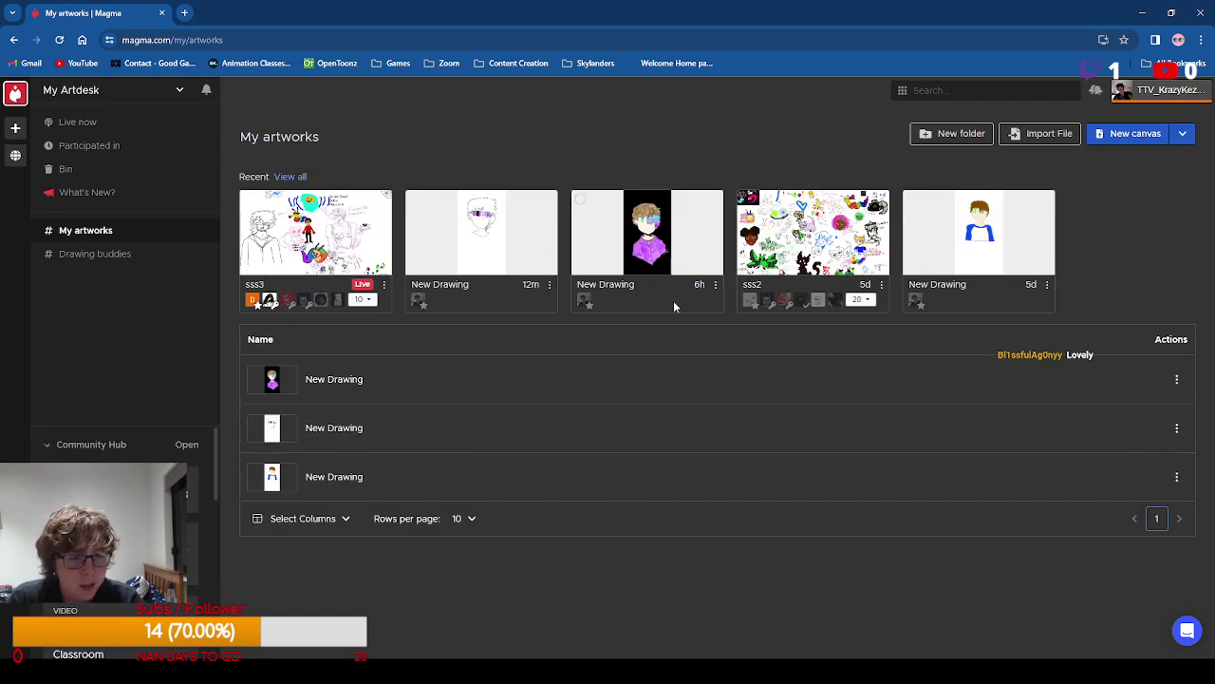
{"action": "left_click", "coordinate": [511, 236]}
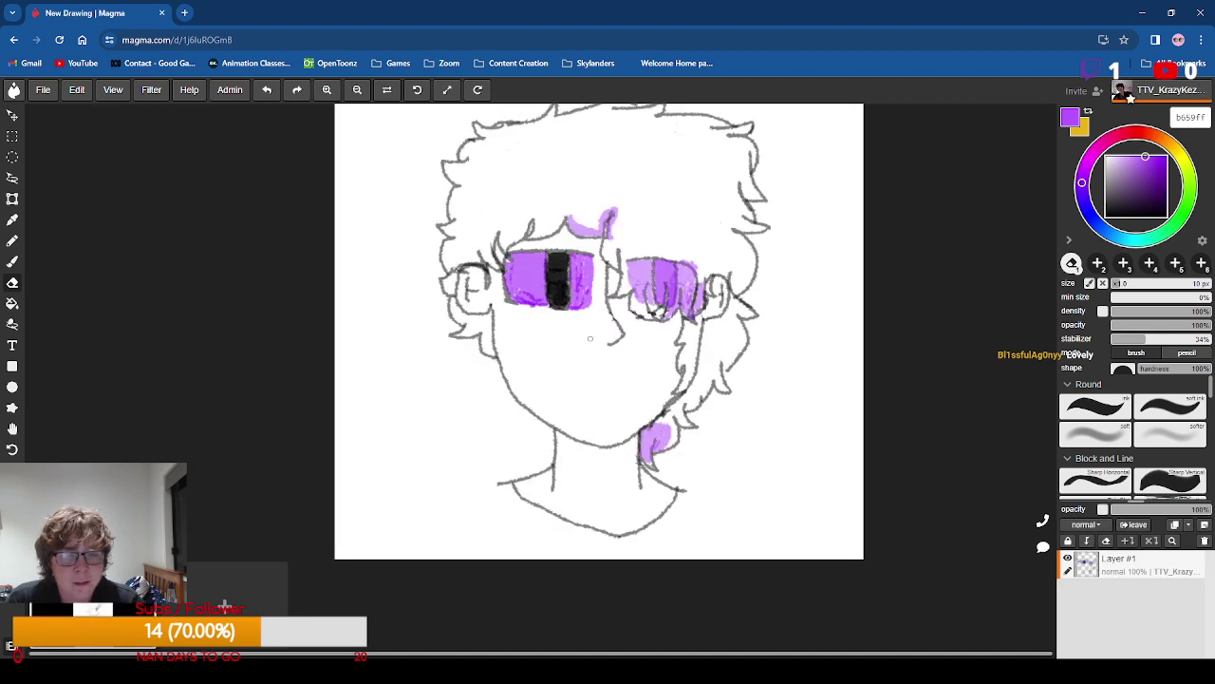
{"action": "scroll", "coordinate": [692, 364], "scroll_direction": "down", "scroll_amount": 5}
{"action": "scroll", "coordinate": [703, 462], "scroll_direction": "up", "scroll_amount": 10}
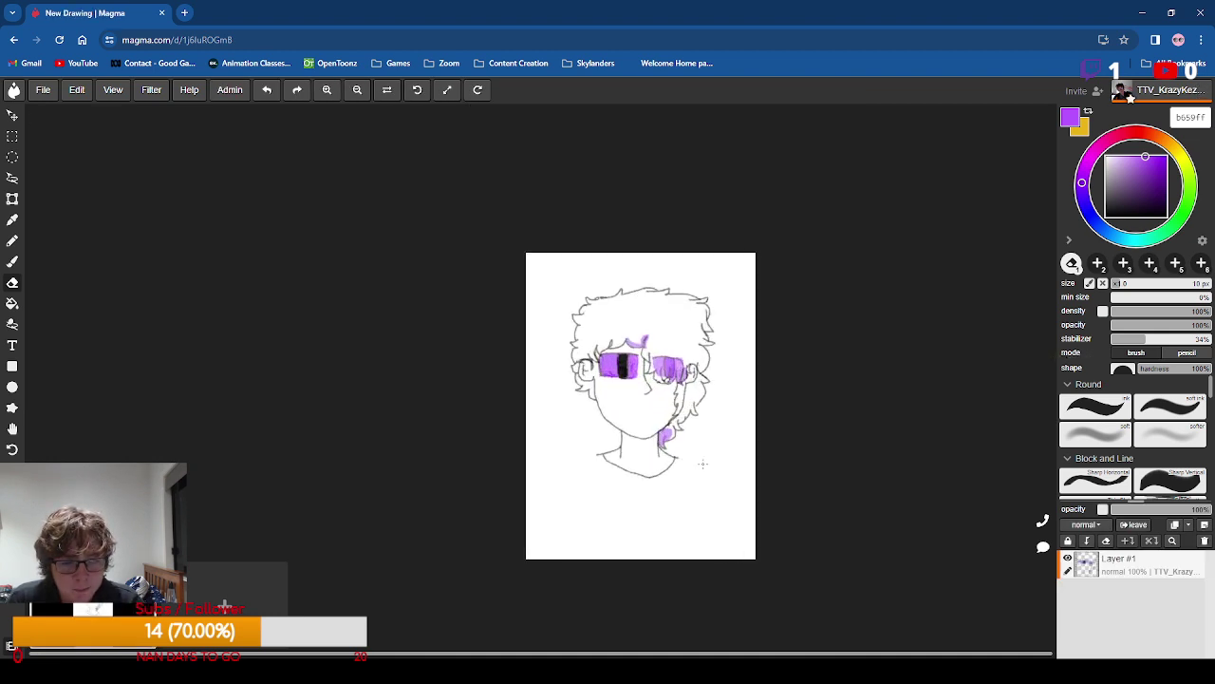
{"action": "scroll", "coordinate": [561, 366], "scroll_direction": "down", "scroll_amount": 6}
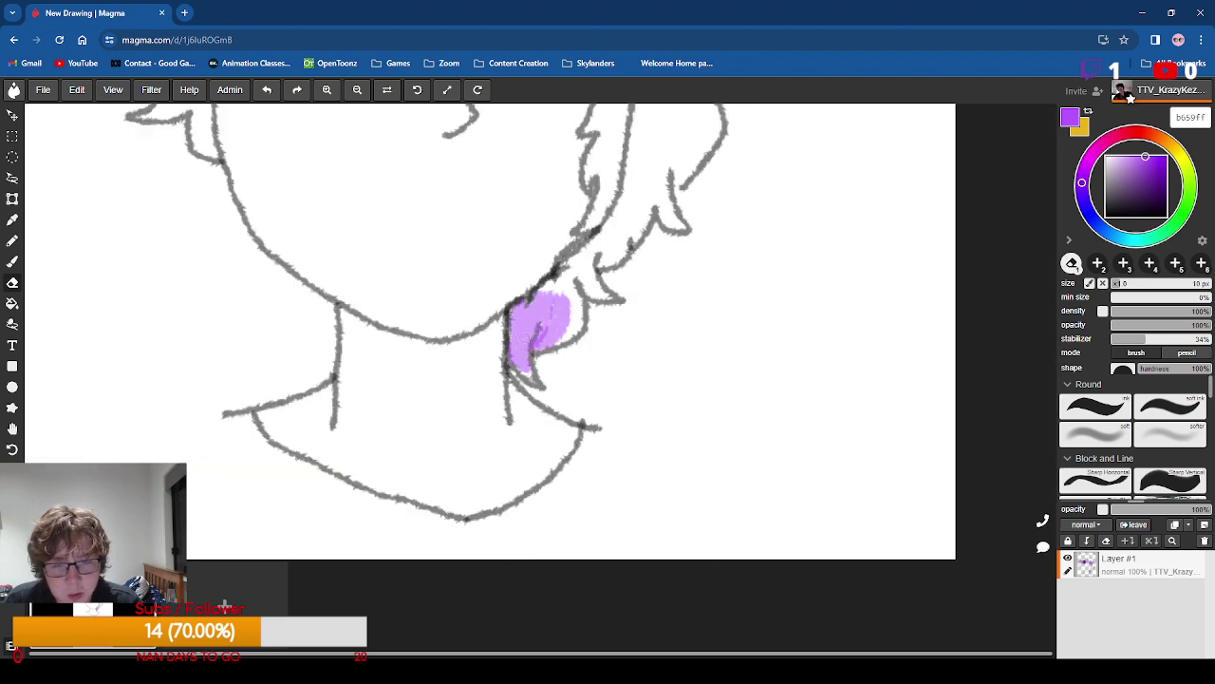
{"action": "scroll", "coordinate": [503, 214], "scroll_direction": "up", "scroll_amount": 5}
{"action": "scroll", "coordinate": [503, 214], "scroll_direction": "down", "scroll_amount": 4}
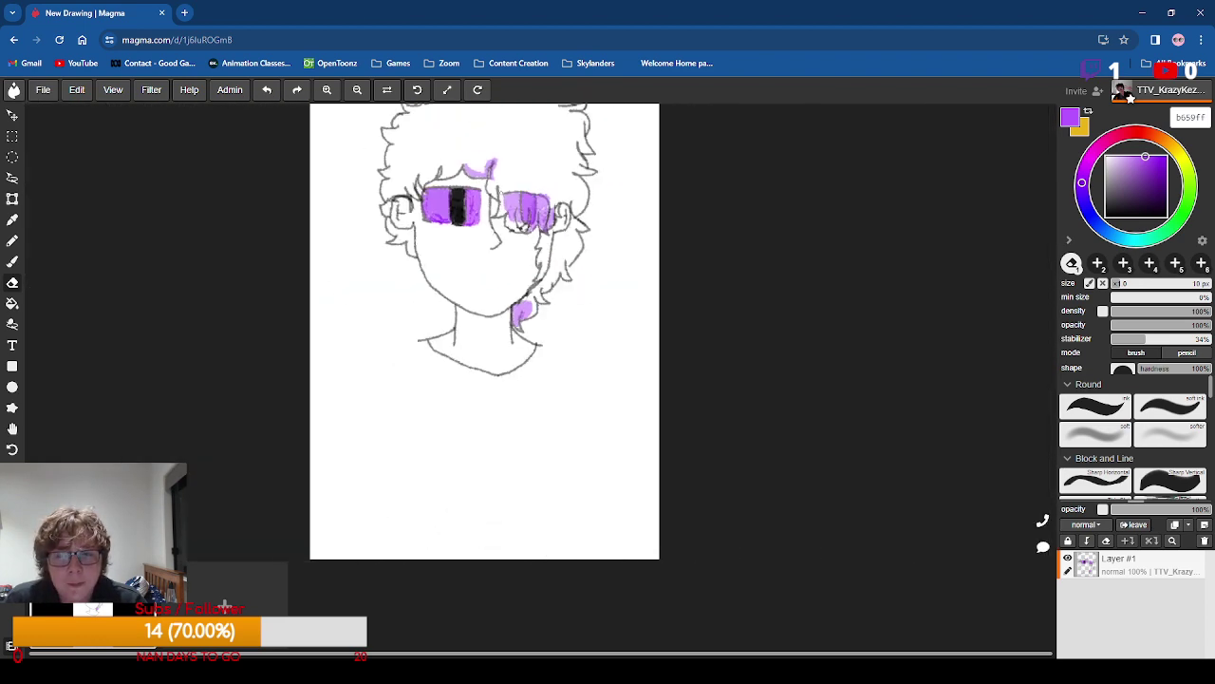
{"action": "scroll", "coordinate": [486, 241], "scroll_direction": "up", "scroll_amount": 8}
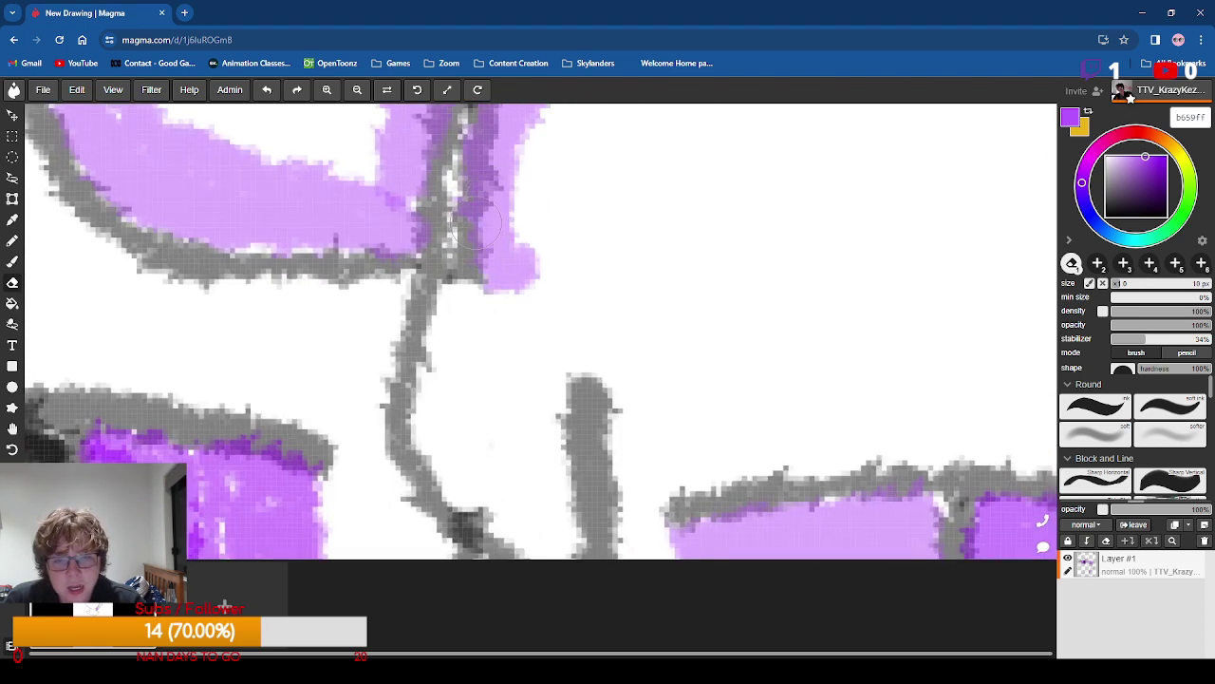
{"action": "scroll", "coordinate": [486, 241], "scroll_direction": "down", "scroll_amount": 5}
{"action": "scroll", "coordinate": [479, 233], "scroll_direction": "up", "scroll_amount": 3}
{"action": "scroll", "coordinate": [473, 184], "scroll_direction": "up", "scroll_amount": 5}
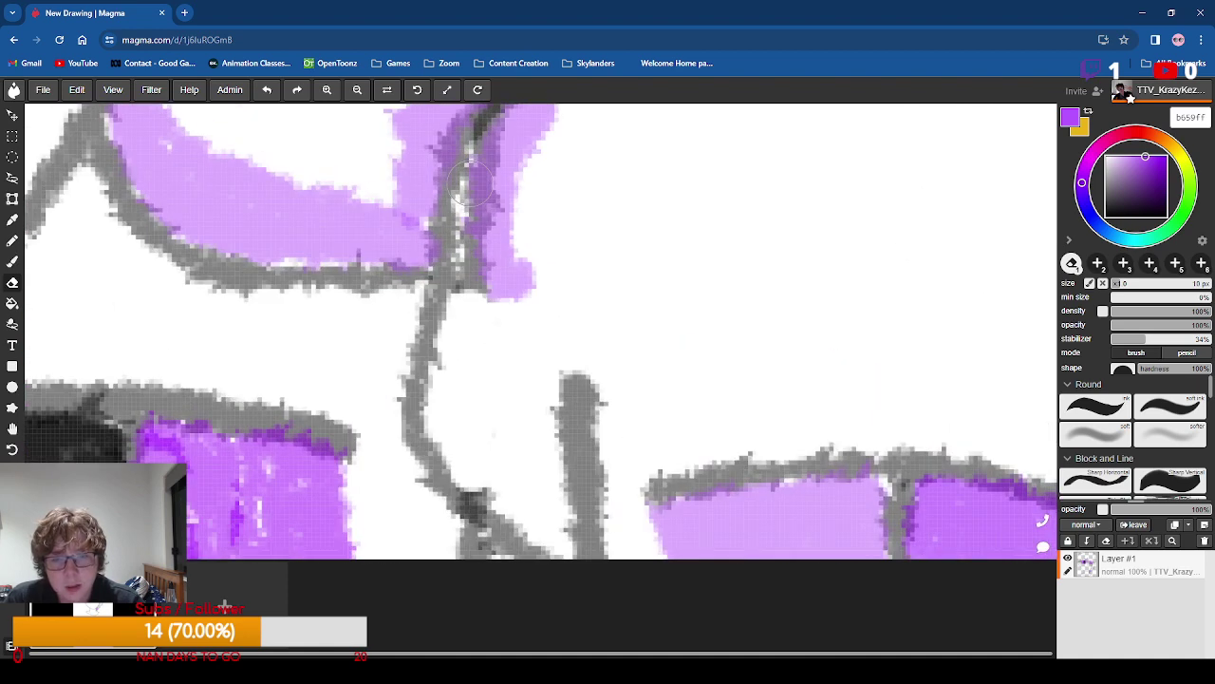
{"action": "left_click_drag", "start_coordinate": [471, 152], "coordinate": [467, 222]}
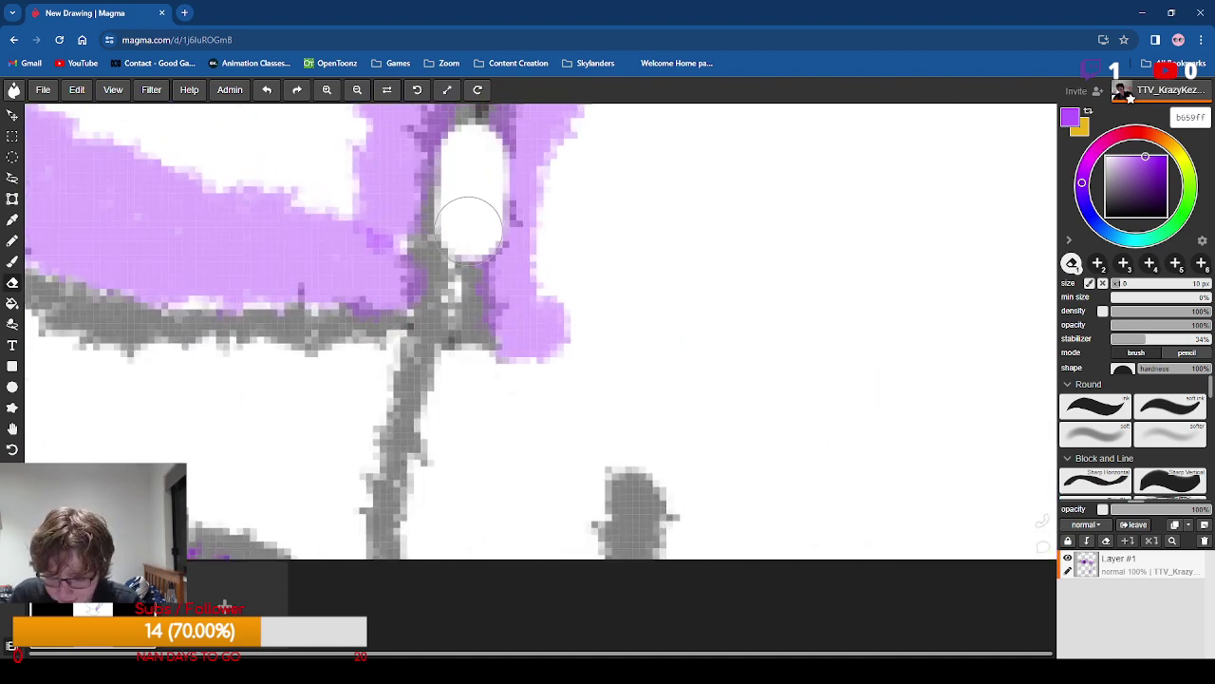
{"action": "left_click_drag", "start_coordinate": [467, 218], "coordinate": [467, 228]}
{"action": "key", "text": "ctrl+z"}
{"action": "key", "text": "ctrl+z"}
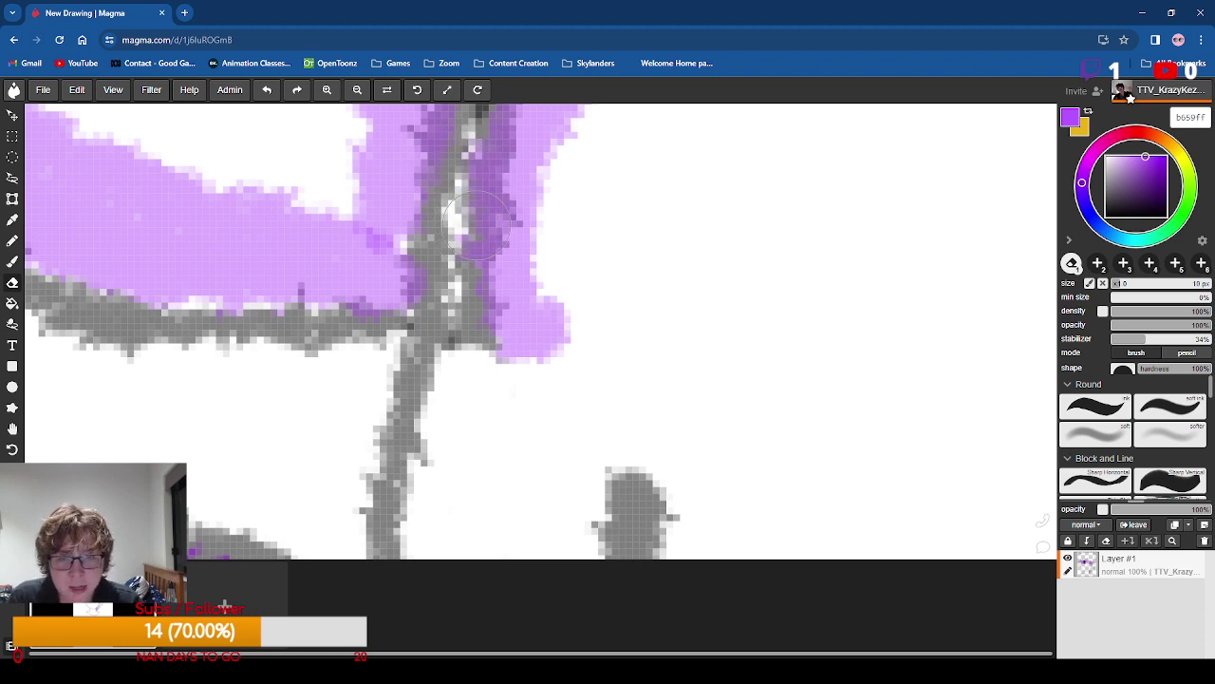
Erase the middle hair strand's inner line down to the fringe edge and paint b659ff over the cleared area and just below it.
{"action": "mouse_move", "coordinate": [471, 157]}
{"action": "left_mouse_down"}
{"action": "mouse_move", "coordinate": [482, 144]}
{"action": "mouse_move", "coordinate": [479, 211]}
{"action": "left_mouse_up"}
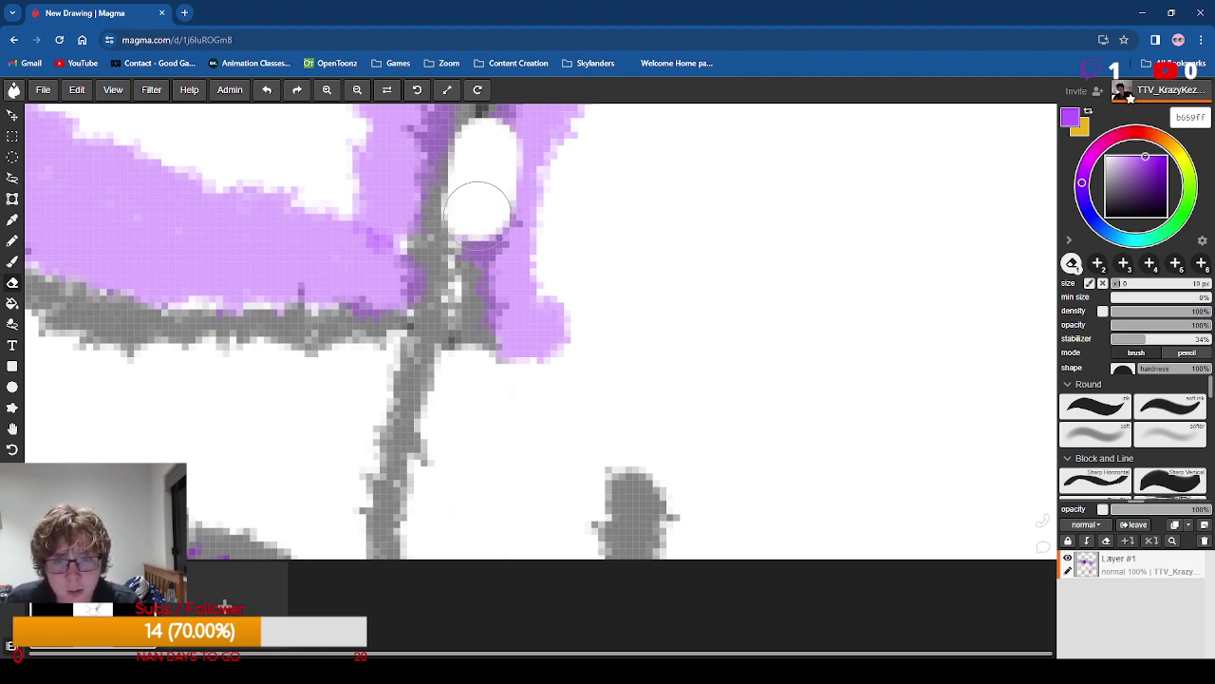
{"action": "left_click_drag", "start_coordinate": [474, 263], "coordinate": [483, 308]}
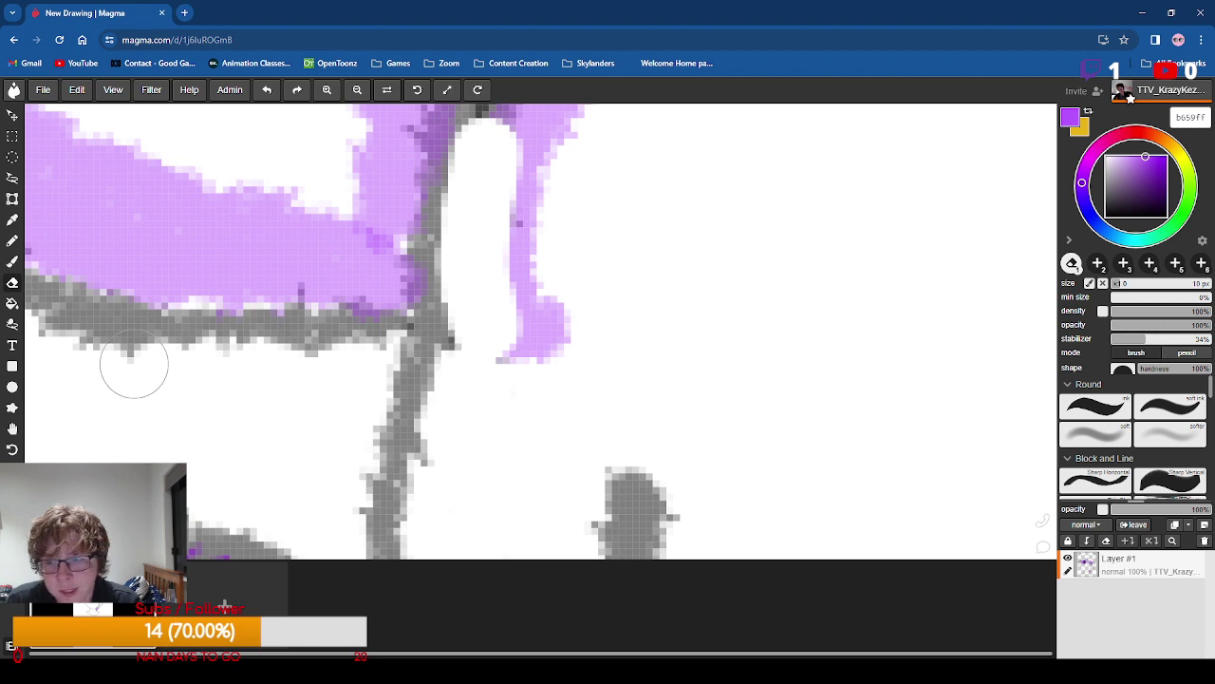
{"action": "left_click", "coordinate": [12, 261]}
{"action": "mouse_move", "coordinate": [484, 276]}
{"action": "left_mouse_down"}
{"action": "mouse_move", "coordinate": [510, 325]}
{"action": "mouse_move", "coordinate": [484, 239]}
{"action": "mouse_move", "coordinate": [519, 112]}
{"action": "mouse_move", "coordinate": [458, 322]}
{"action": "mouse_move", "coordinate": [476, 134]}
{"action": "mouse_move", "coordinate": [457, 177]}
{"action": "mouse_move", "coordinate": [475, 298]}
{"action": "mouse_move", "coordinate": [508, 410]}
{"action": "mouse_move", "coordinate": [526, 424]}
{"action": "mouse_move", "coordinate": [524, 326]}
{"action": "mouse_move", "coordinate": [523, 447]}
{"action": "mouse_move", "coordinate": [485, 321]}
{"action": "mouse_move", "coordinate": [455, 441]}
{"action": "mouse_move", "coordinate": [466, 462]}
{"action": "mouse_move", "coordinate": [461, 380]}
{"action": "left_mouse_up"}
{"action": "key", "text": "i"}
{"action": "key", "text": "b"}
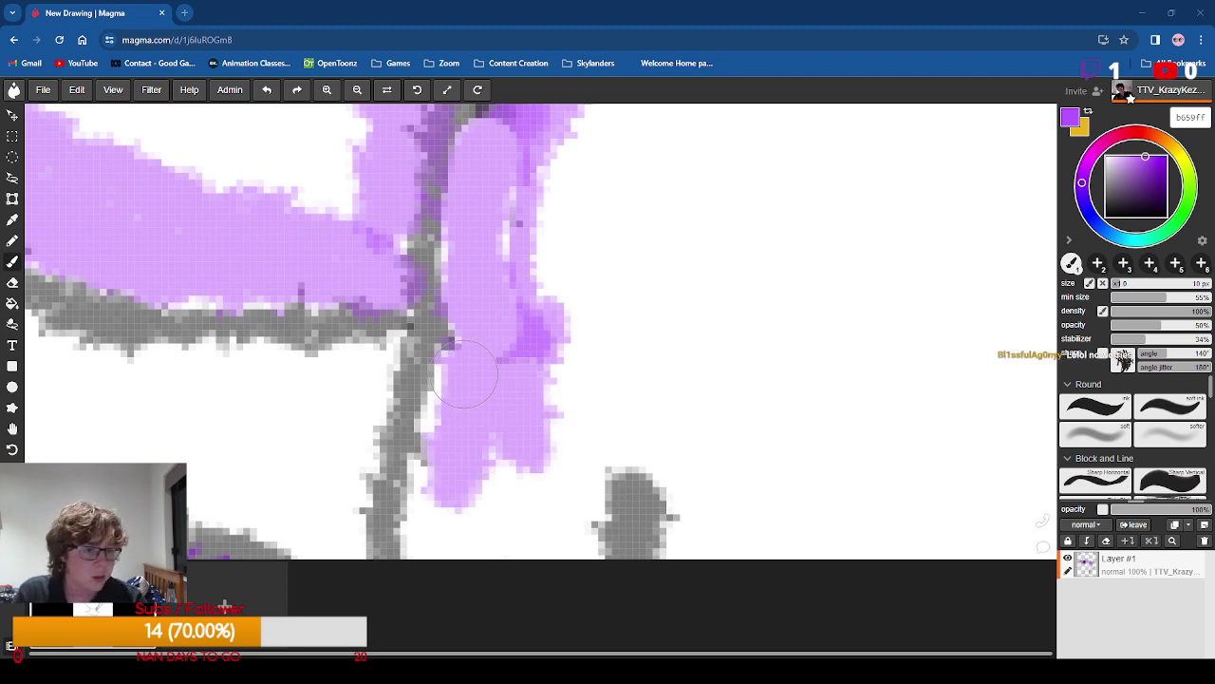
Fill the white gap at the right eye's lower inner corner with b659ff, over the end of the curved line.
{"action": "scroll", "coordinate": [465, 380], "scroll_direction": "down", "scroll_amount": 5}
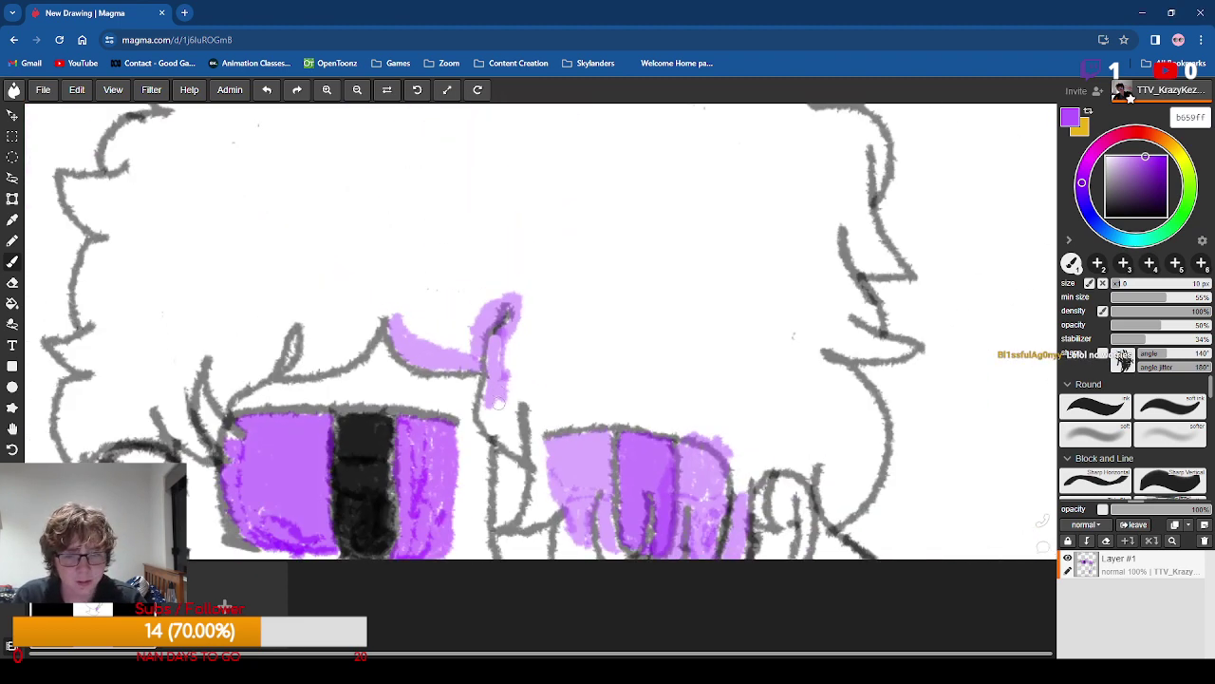
{"action": "scroll", "coordinate": [498, 442], "scroll_direction": "up", "scroll_amount": 3}
{"action": "scroll", "coordinate": [499, 442], "scroll_direction": "up", "scroll_amount": 2}
{"action": "scroll", "coordinate": [535, 474], "scroll_direction": "down", "scroll_amount": 6}
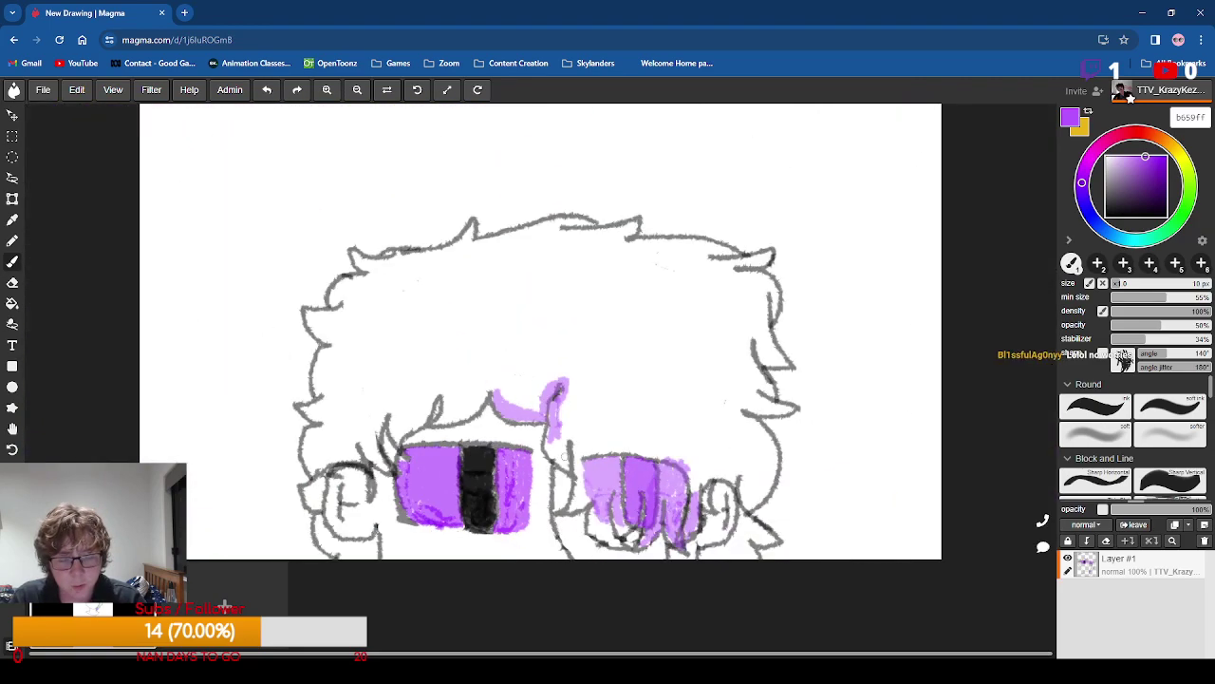
{"action": "scroll", "coordinate": [532, 447], "scroll_direction": "up", "scroll_amount": 5}
{"action": "scroll", "coordinate": [531, 446], "scroll_direction": "down", "scroll_amount": 4}
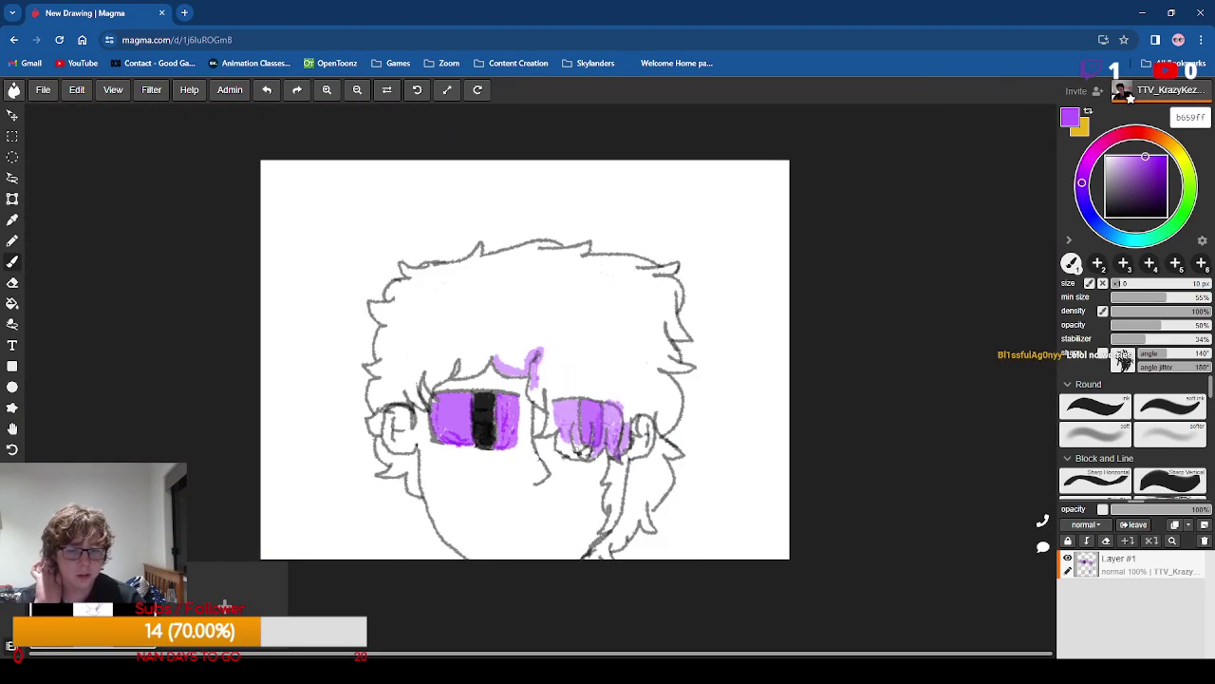
{"action": "scroll", "coordinate": [532, 446], "scroll_direction": "up", "scroll_amount": 2}
{"action": "scroll", "coordinate": [564, 443], "scroll_direction": "up", "scroll_amount": 3}
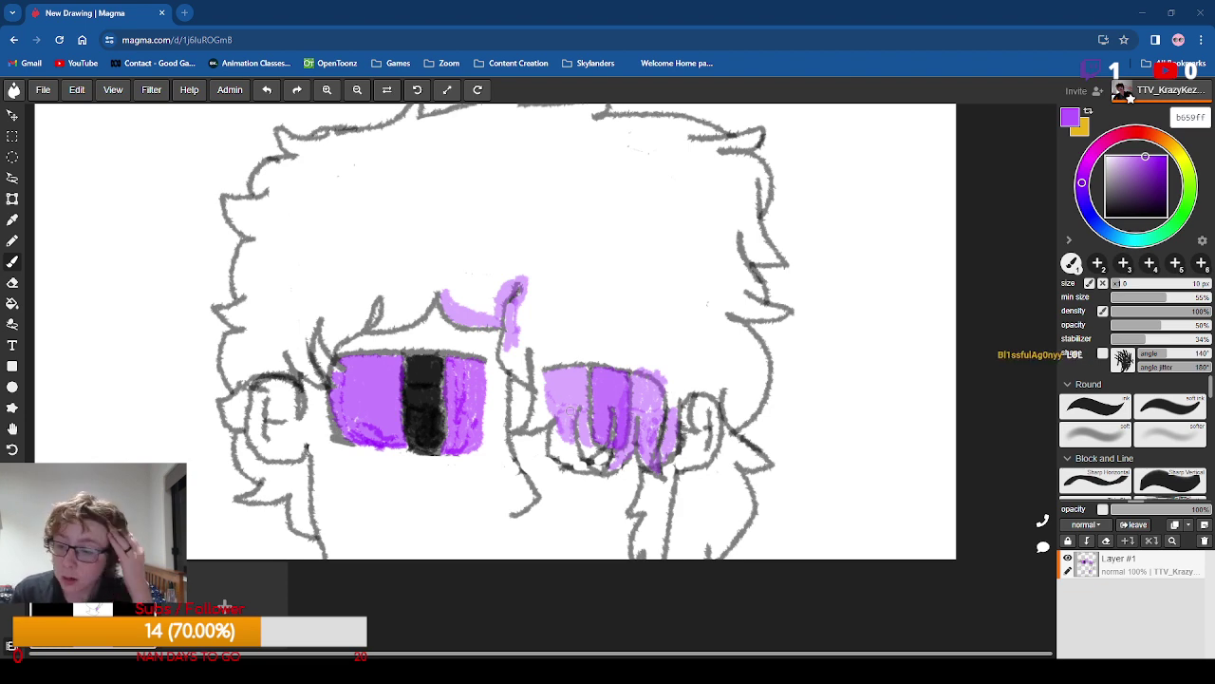
{"action": "key", "text": "minus"}
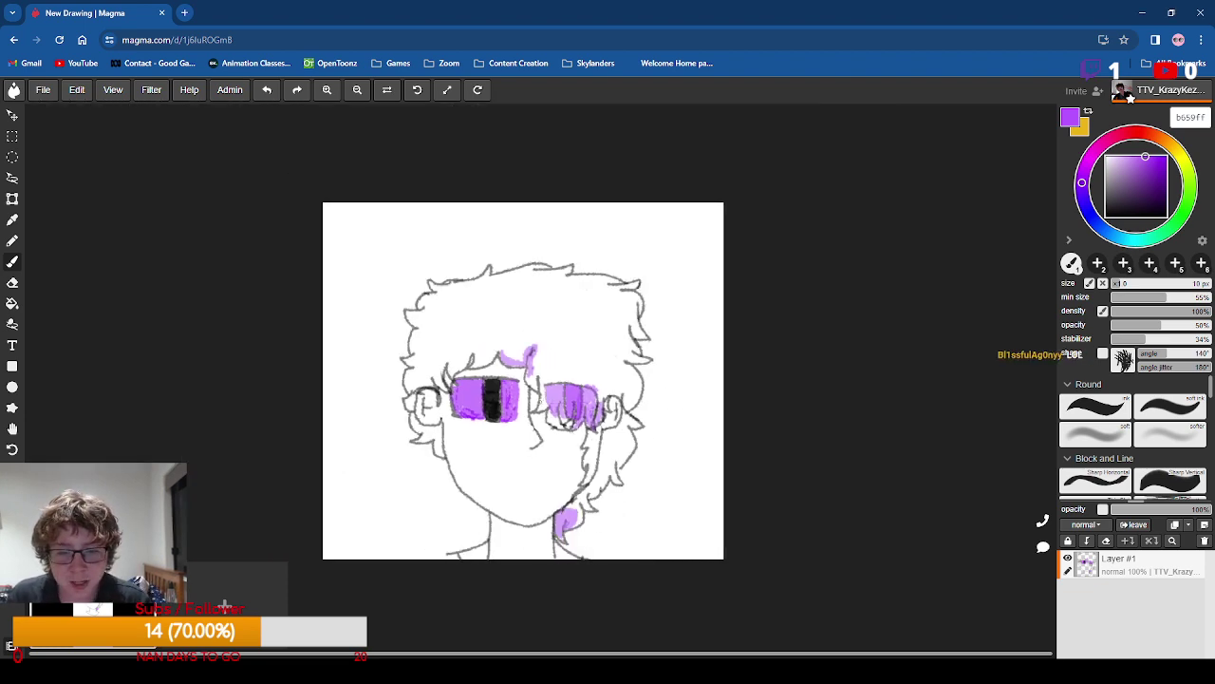
{"action": "scroll", "coordinate": [603, 475], "scroll_direction": "up", "scroll_amount": 10}
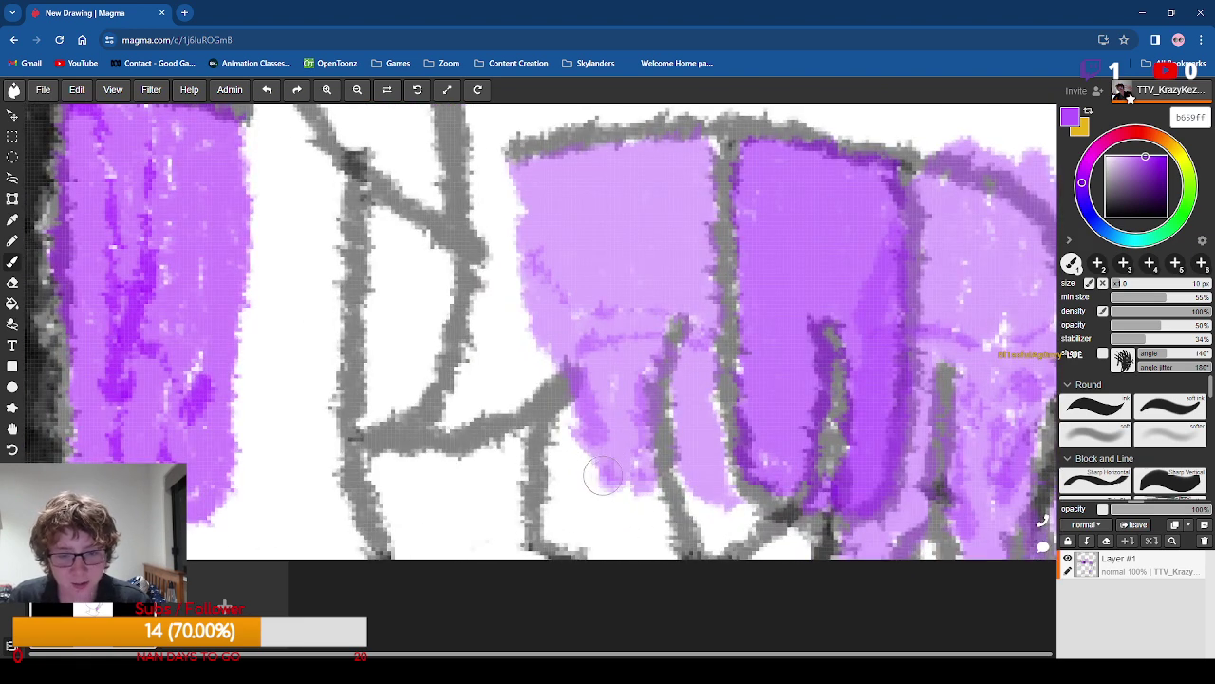
{"action": "mouse_move", "coordinate": [603, 475]}
{"action": "left_mouse_down"}
{"action": "mouse_move", "coordinate": [572, 439]}
{"action": "mouse_move", "coordinate": [535, 344]}
{"action": "mouse_move", "coordinate": [567, 373]}
{"action": "mouse_move", "coordinate": [555, 408]}
{"action": "left_mouse_up"}
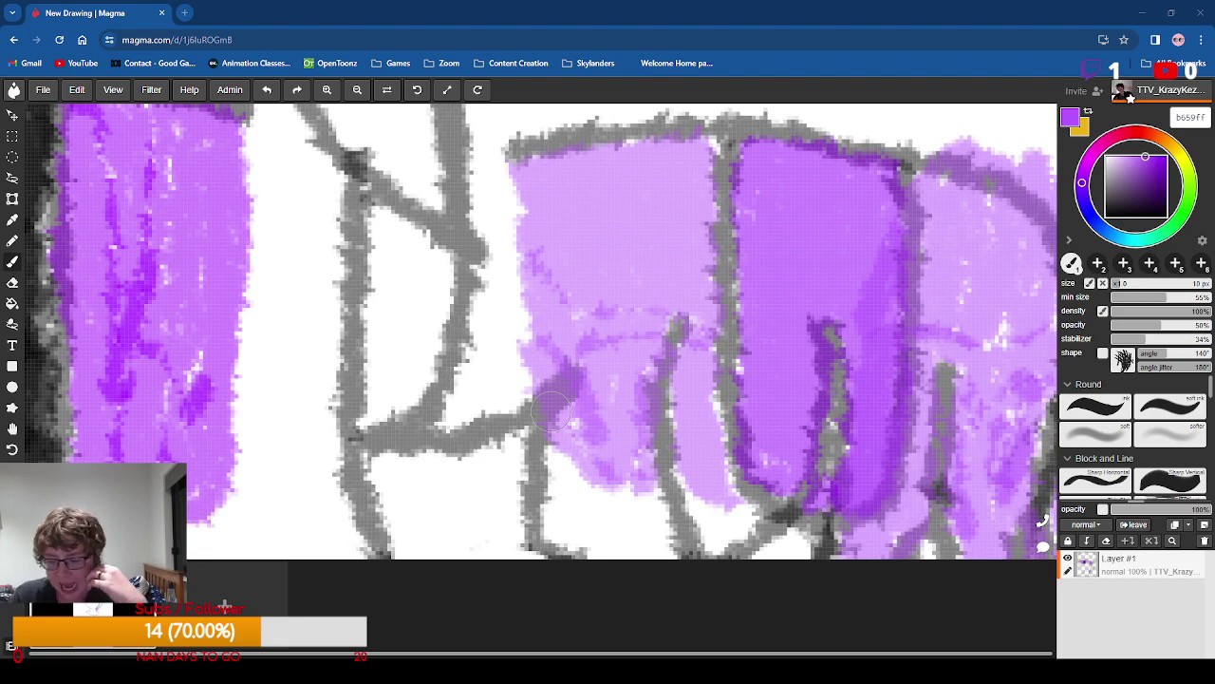
Paint b659ff down the lower part of the middle hair strand to the pointed corner where its lines meet.
{"action": "scroll", "coordinate": [551, 408], "scroll_direction": "down", "scroll_amount": 6}
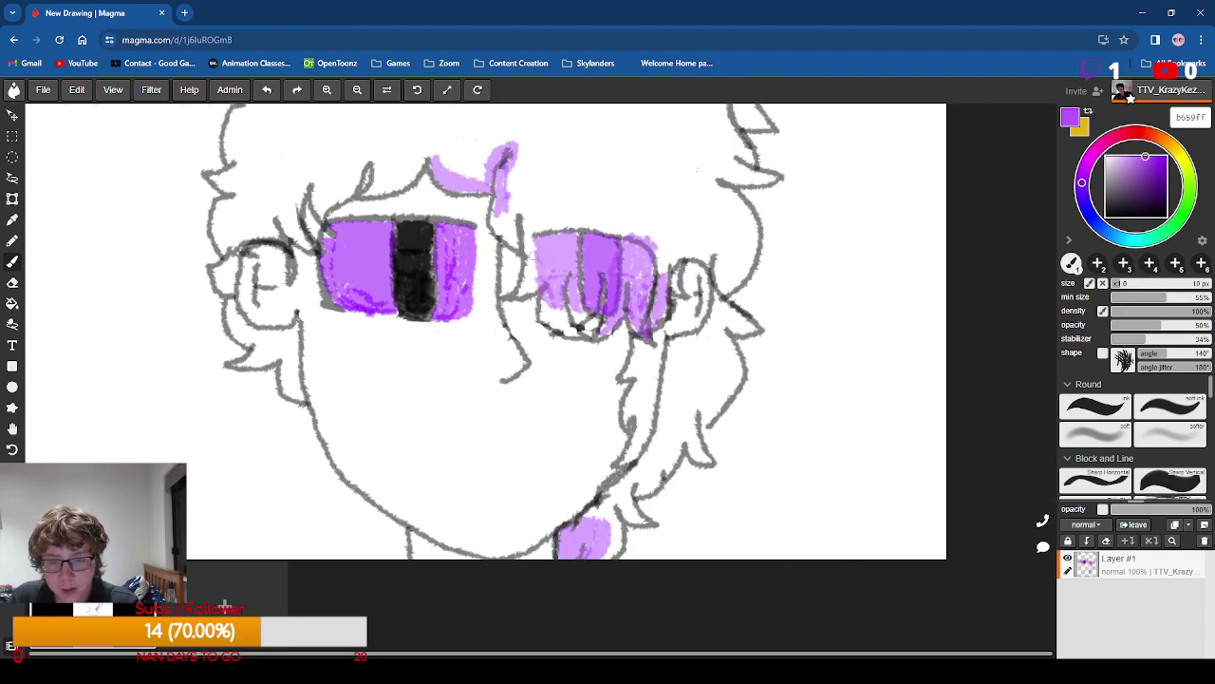
{"action": "scroll", "coordinate": [526, 241], "scroll_direction": "up", "scroll_amount": 4}
{"action": "scroll", "coordinate": [526, 241], "scroll_direction": "up", "scroll_amount": 2}
{"action": "mouse_move", "coordinate": [467, 245]}
{"action": "left_mouse_down"}
{"action": "mouse_move", "coordinate": [357, 116]}
{"action": "mouse_move", "coordinate": [395, 184]}
{"action": "mouse_move", "coordinate": [455, 222]}
{"action": "mouse_move", "coordinate": [384, 112]}
{"action": "left_mouse_up"}
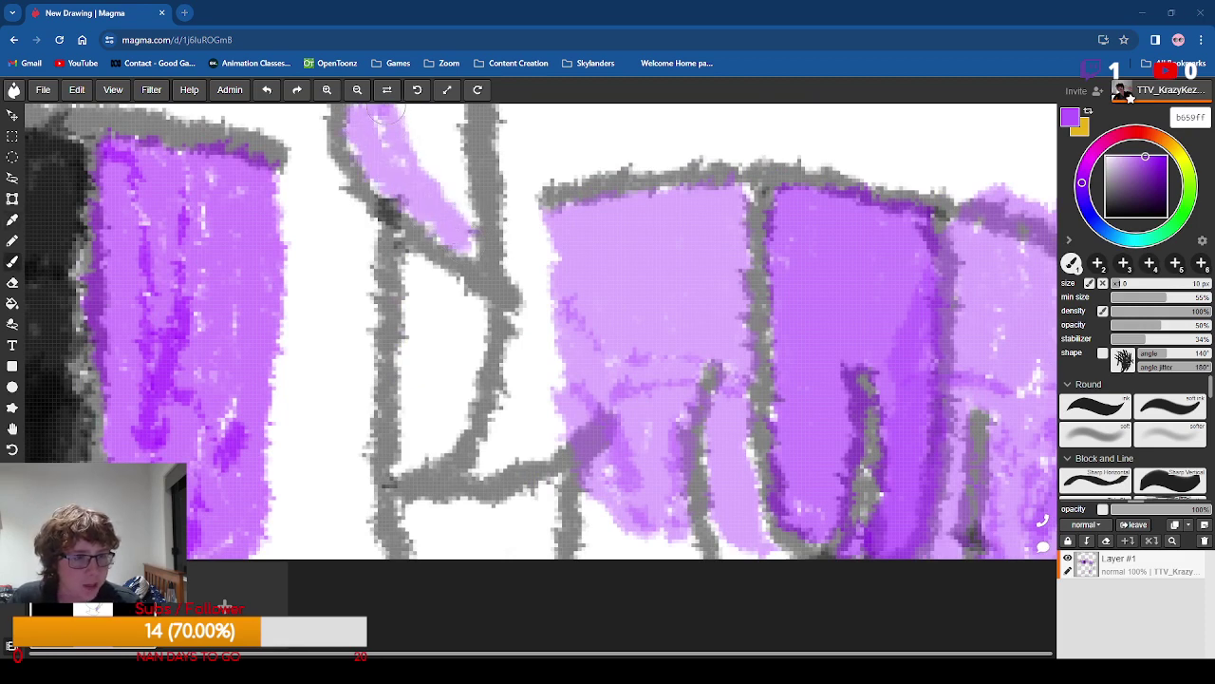
Widen the b659ff in the lower middle strand up to the top of the short vertical line beside the right eye.
{"action": "scroll", "coordinate": [541, 372], "scroll_direction": "down", "scroll_amount": 5}
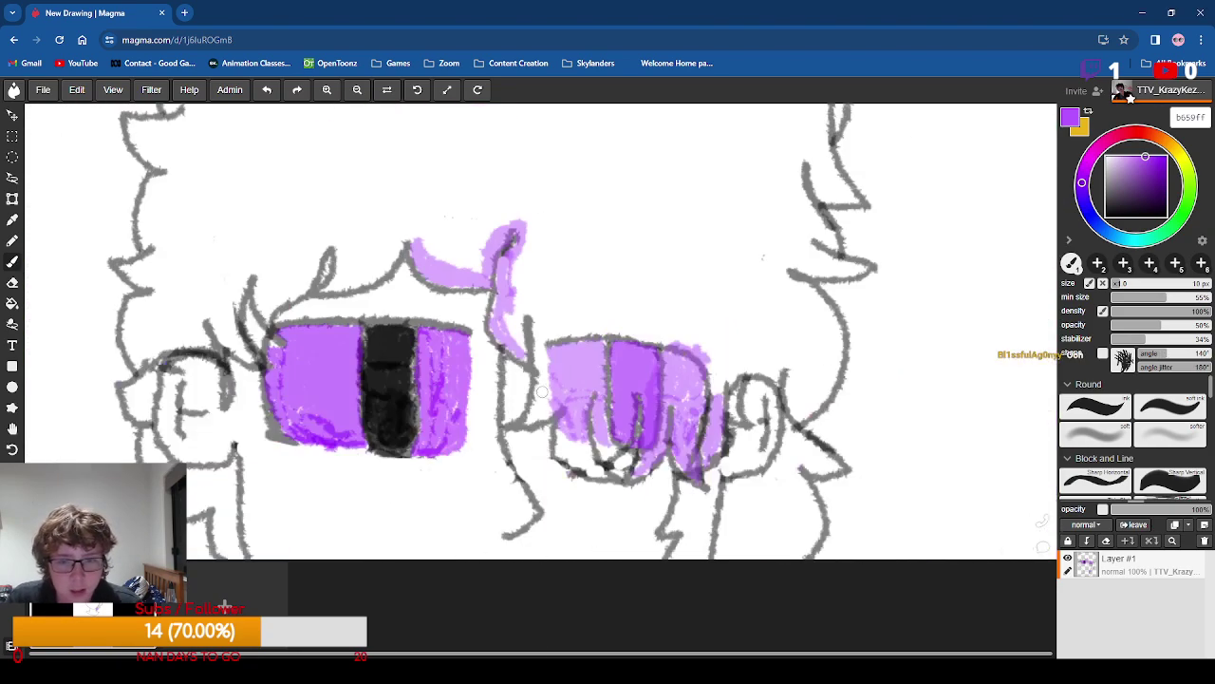
{"action": "scroll", "coordinate": [540, 372], "scroll_direction": "up", "scroll_amount": 3}
{"action": "scroll", "coordinate": [539, 371], "scroll_direction": "up", "scroll_amount": 2}
{"action": "scroll", "coordinate": [539, 371], "scroll_direction": "down", "scroll_amount": 5}
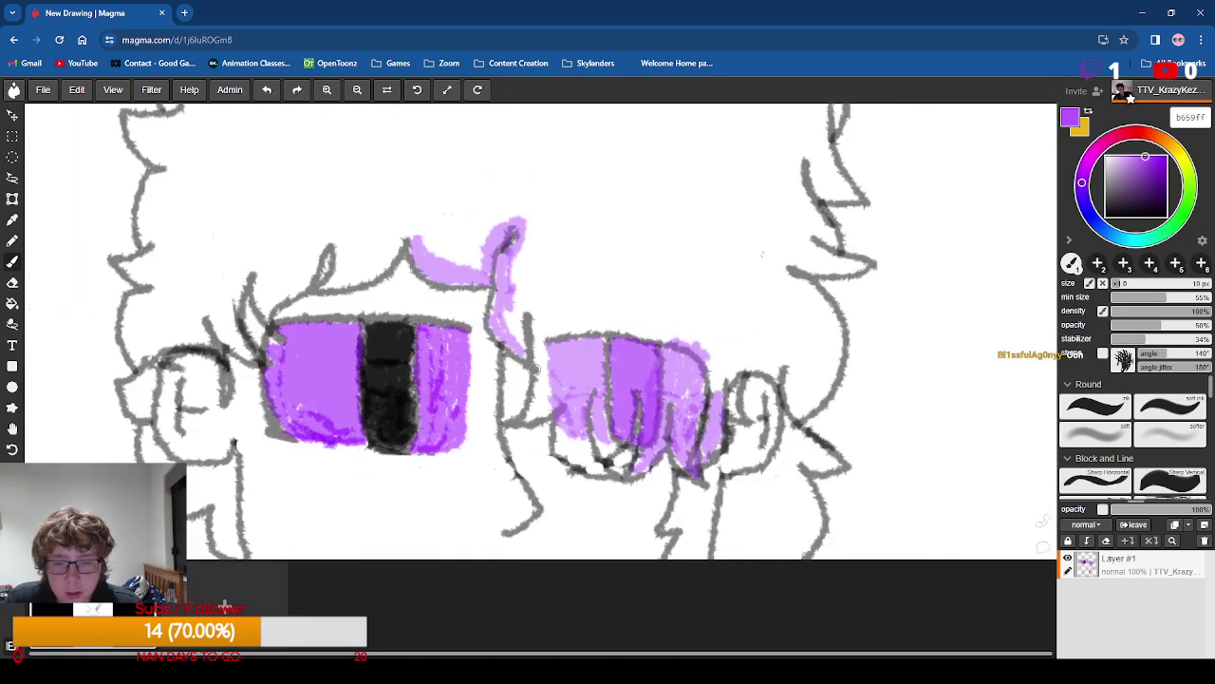
{"action": "scroll", "coordinate": [522, 337], "scroll_direction": "down", "scroll_amount": 3}
{"action": "scroll", "coordinate": [522, 336], "scroll_direction": "up", "scroll_amount": 4}
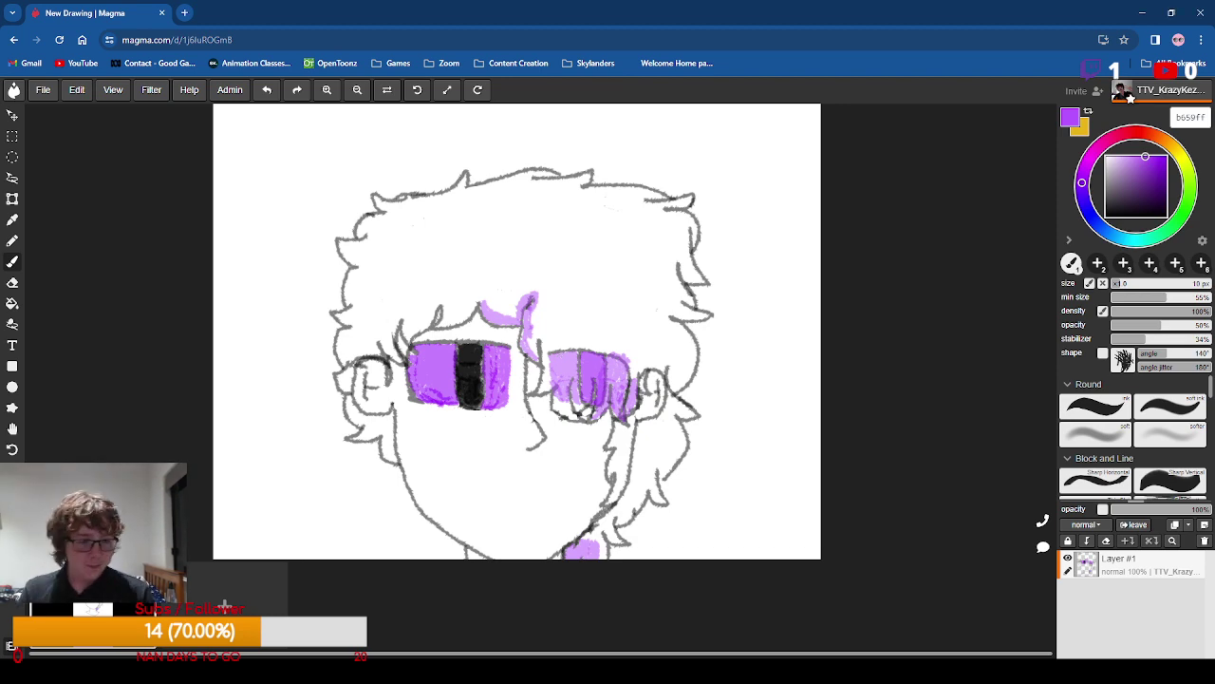
{"action": "scroll", "coordinate": [532, 361], "scroll_direction": "down", "scroll_amount": 2}
{"action": "scroll", "coordinate": [497, 293], "scroll_direction": "up", "scroll_amount": 6}
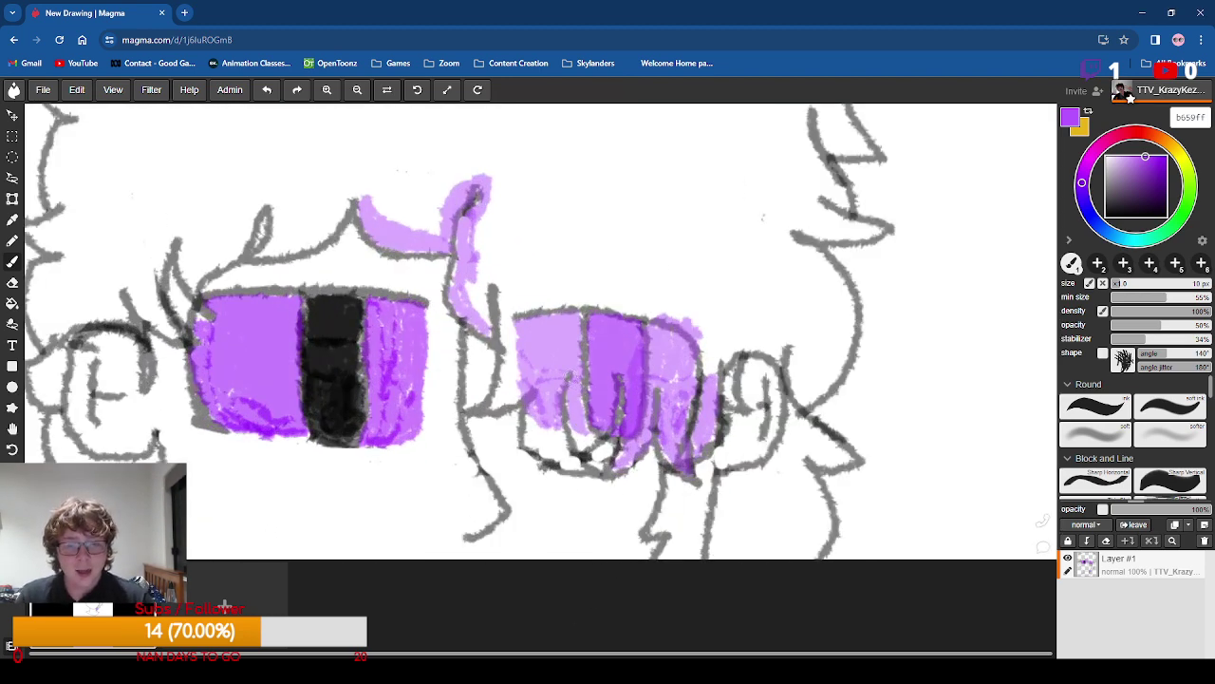
{"action": "scroll", "coordinate": [393, 222], "scroll_direction": "down", "scroll_amount": 1}
{"action": "mouse_move", "coordinate": [338, 179]}
{"action": "left_mouse_down"}
{"action": "mouse_move", "coordinate": [325, 248]}
{"action": "mouse_move", "coordinate": [364, 240]}
{"action": "mouse_move", "coordinate": [342, 185]}
{"action": "mouse_move", "coordinate": [365, 228]}
{"action": "mouse_move", "coordinate": [373, 143]}
{"action": "left_mouse_up"}
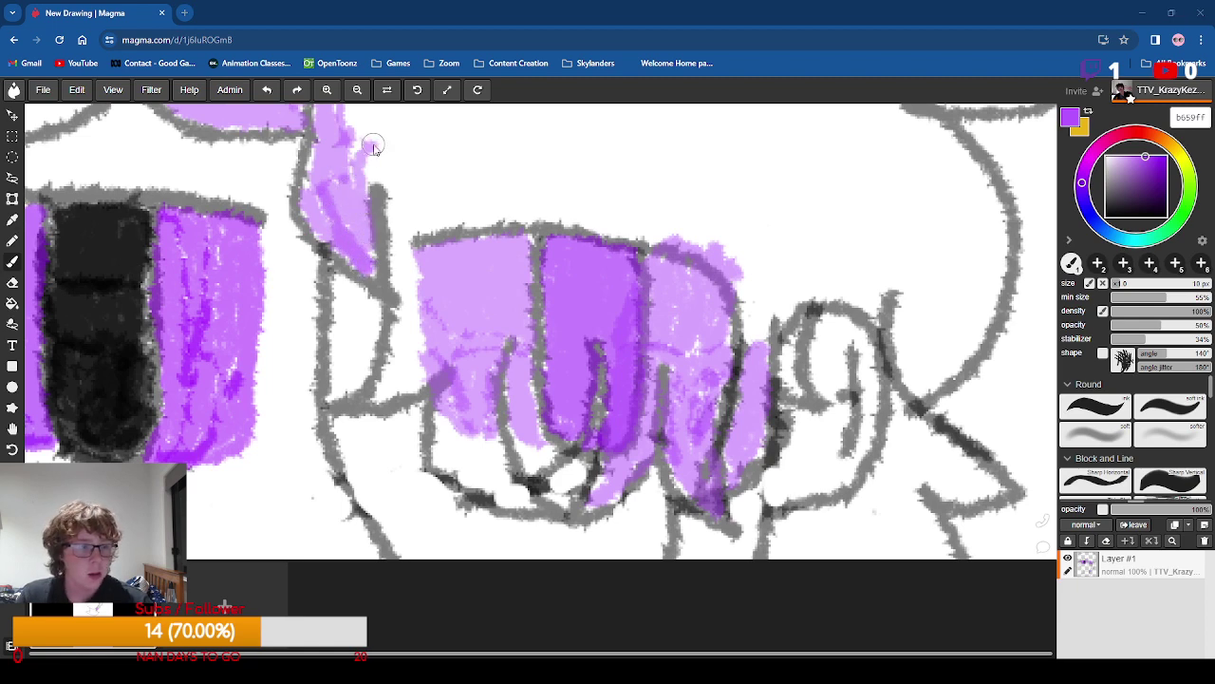
Paint a pointed b659ff tuft outward from the middle strand, above the right eye's inner corner.
{"action": "scroll", "coordinate": [384, 166], "scroll_direction": "down", "scroll_amount": 4}
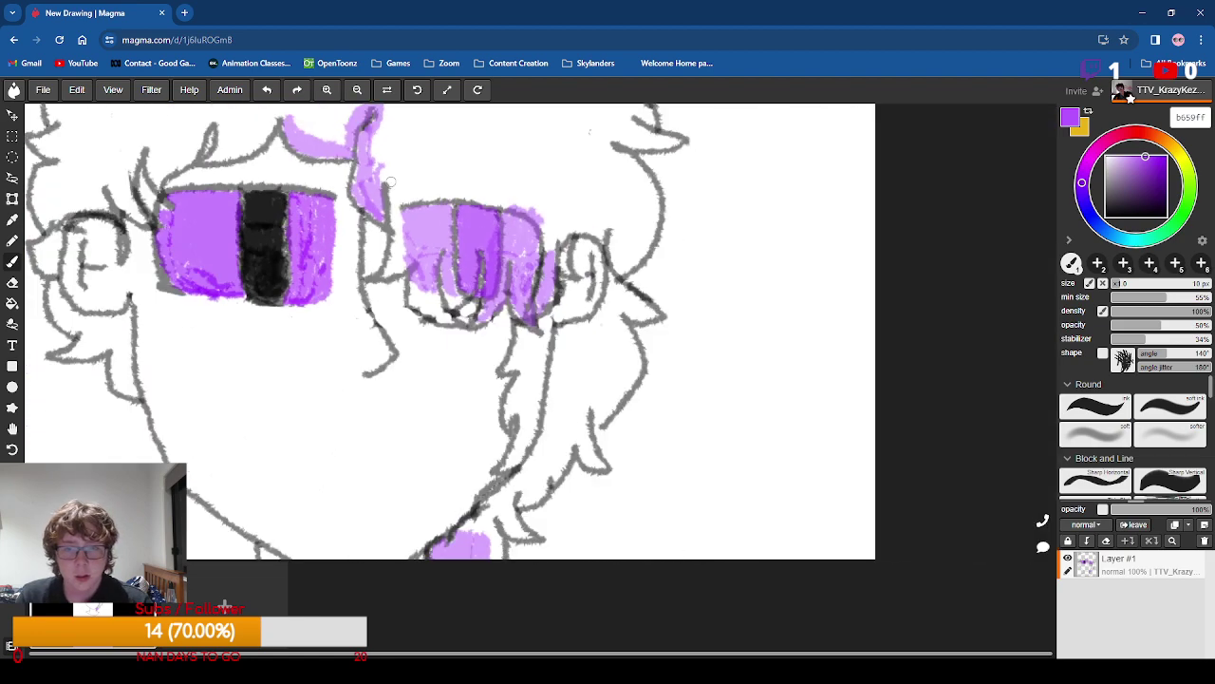
{"action": "scroll", "coordinate": [391, 181], "scroll_direction": "up", "scroll_amount": 3}
{"action": "scroll", "coordinate": [391, 182], "scroll_direction": "down", "scroll_amount": 4}
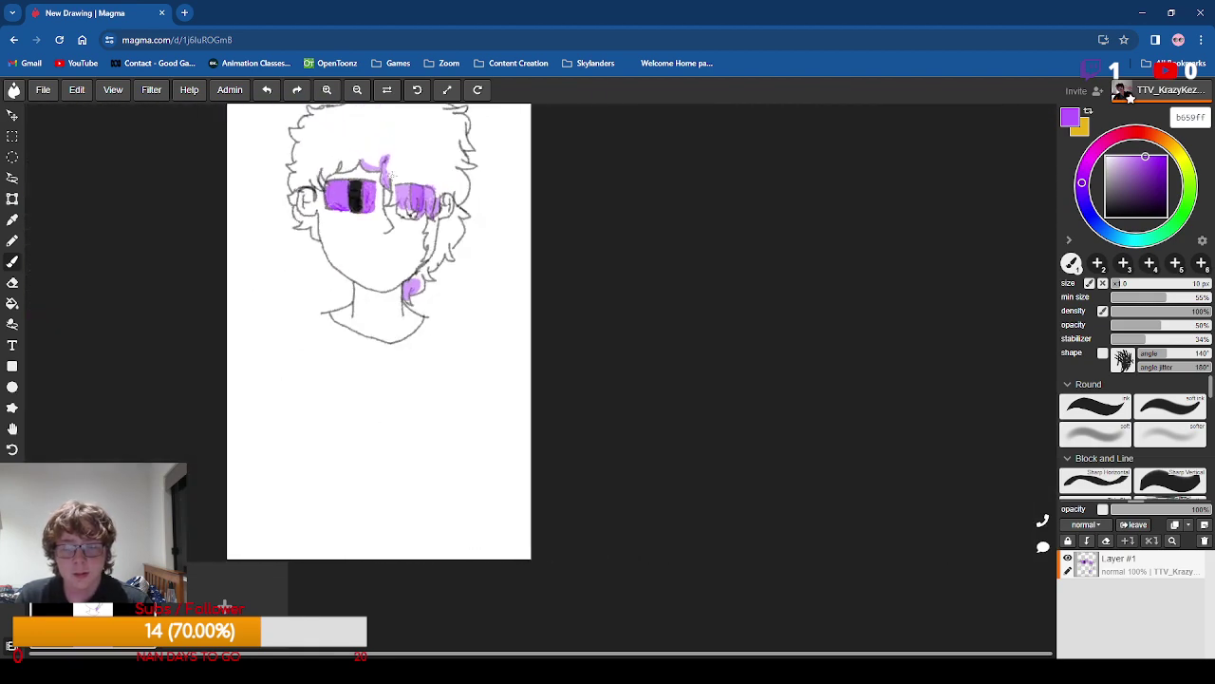
{"action": "scroll", "coordinate": [394, 166], "scroll_direction": "up", "scroll_amount": 4}
{"action": "scroll", "coordinate": [394, 166], "scroll_direction": "up", "scroll_amount": 2}
{"action": "mouse_move", "coordinate": [374, 234]}
{"action": "left_mouse_down"}
{"action": "mouse_move", "coordinate": [407, 168]}
{"action": "mouse_move", "coordinate": [368, 180]}
{"action": "mouse_move", "coordinate": [347, 217]}
{"action": "mouse_move", "coordinate": [360, 253]}
{"action": "mouse_move", "coordinate": [331, 222]}
{"action": "mouse_move", "coordinate": [353, 174]}
{"action": "mouse_move", "coordinate": [442, 139]}
{"action": "mouse_move", "coordinate": [359, 133]}
{"action": "left_mouse_up"}
{"action": "scroll", "coordinate": [358, 132], "scroll_direction": "down", "scroll_amount": 5}
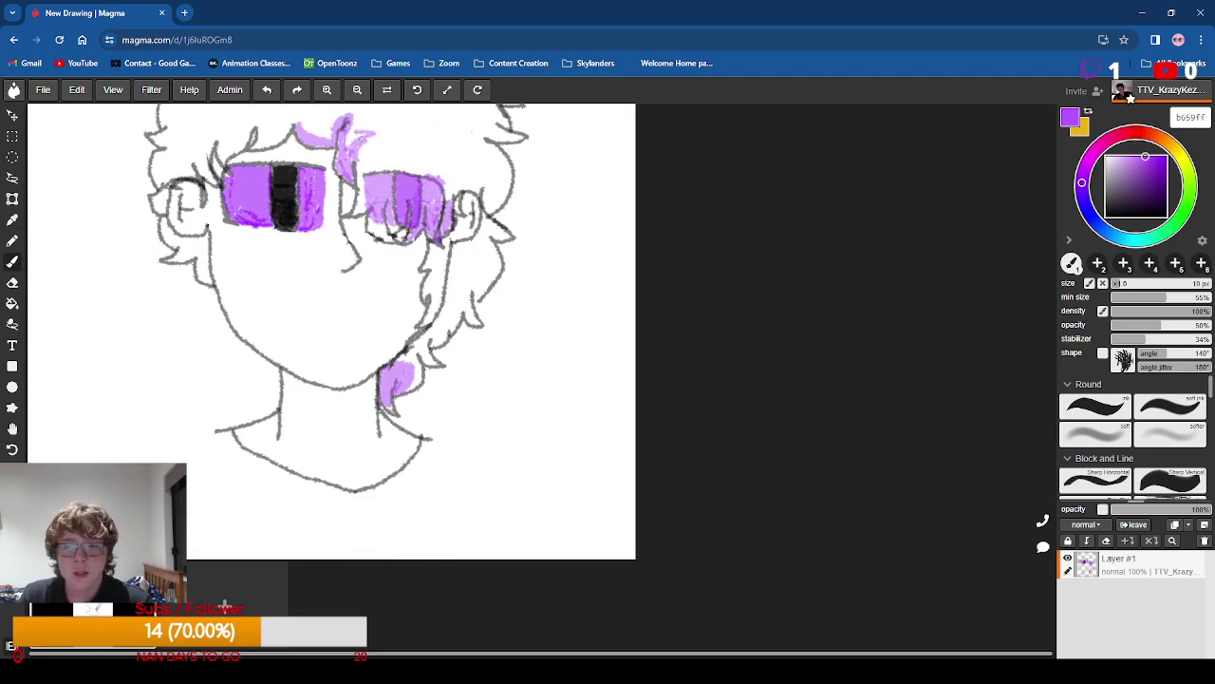
{"action": "scroll", "coordinate": [358, 132], "scroll_direction": "down", "scroll_amount": 2}
{"action": "scroll", "coordinate": [358, 132], "scroll_direction": "up", "scroll_amount": 2}
{"action": "scroll", "coordinate": [356, 137], "scroll_direction": "up", "scroll_amount": 5}
{"action": "mouse_move", "coordinate": [357, 139]}
{"action": "left_mouse_down"}
{"action": "mouse_move", "coordinate": [398, 117]}
{"action": "mouse_move", "coordinate": [365, 123]}
{"action": "mouse_move", "coordinate": [318, 171]}
{"action": "mouse_move", "coordinate": [332, 112]}
{"action": "mouse_move", "coordinate": [326, 134]}
{"action": "mouse_move", "coordinate": [321, 112]}
{"action": "mouse_move", "coordinate": [334, 114]}
{"action": "left_mouse_up"}
{"action": "scroll", "coordinate": [334, 114], "scroll_direction": "down", "scroll_amount": 5}
{"action": "scroll", "coordinate": [334, 114], "scroll_direction": "down", "scroll_amount": 3}
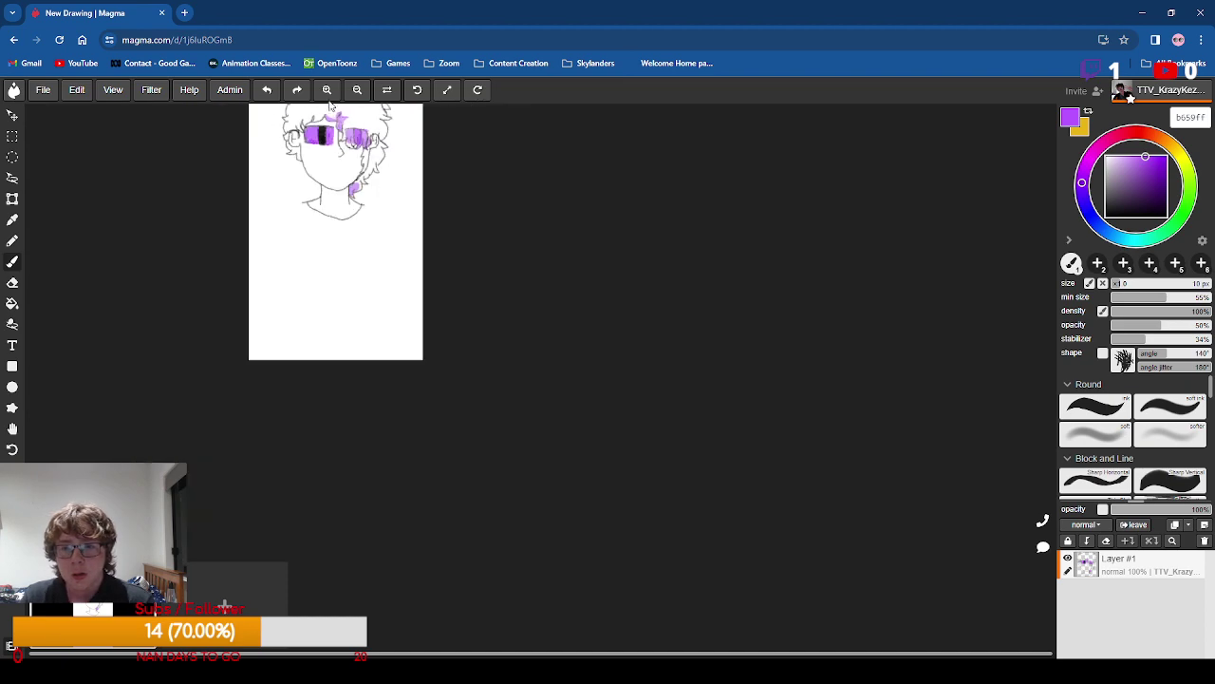
Thicken the b659ff band above the fringe edge, from the central peak to the middle strand.
{"action": "scroll", "coordinate": [332, 112], "scroll_direction": "up", "scroll_amount": 8}
{"action": "scroll", "coordinate": [315, 118], "scroll_direction": "up", "scroll_amount": 3}
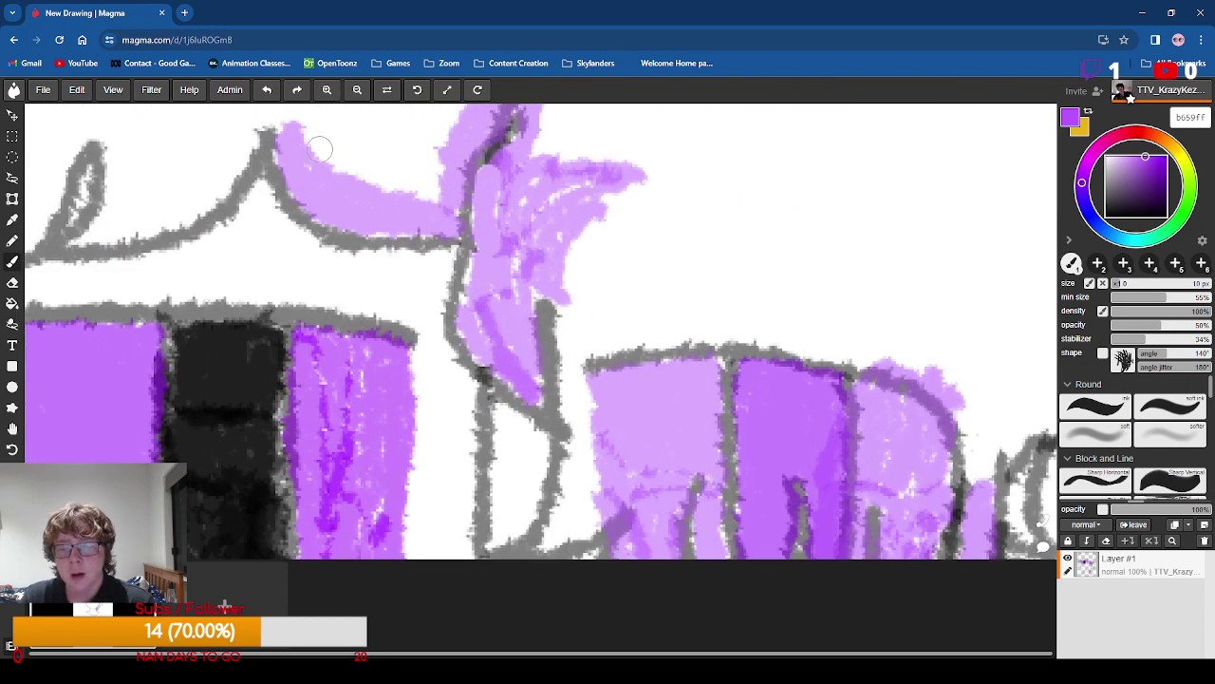
{"action": "mouse_move", "coordinate": [424, 191]}
{"action": "left_mouse_down"}
{"action": "mouse_move", "coordinate": [275, 106]}
{"action": "mouse_move", "coordinate": [289, 126]}
{"action": "left_mouse_up"}
{"action": "key", "text": "i"}
{"action": "key", "text": "b"}
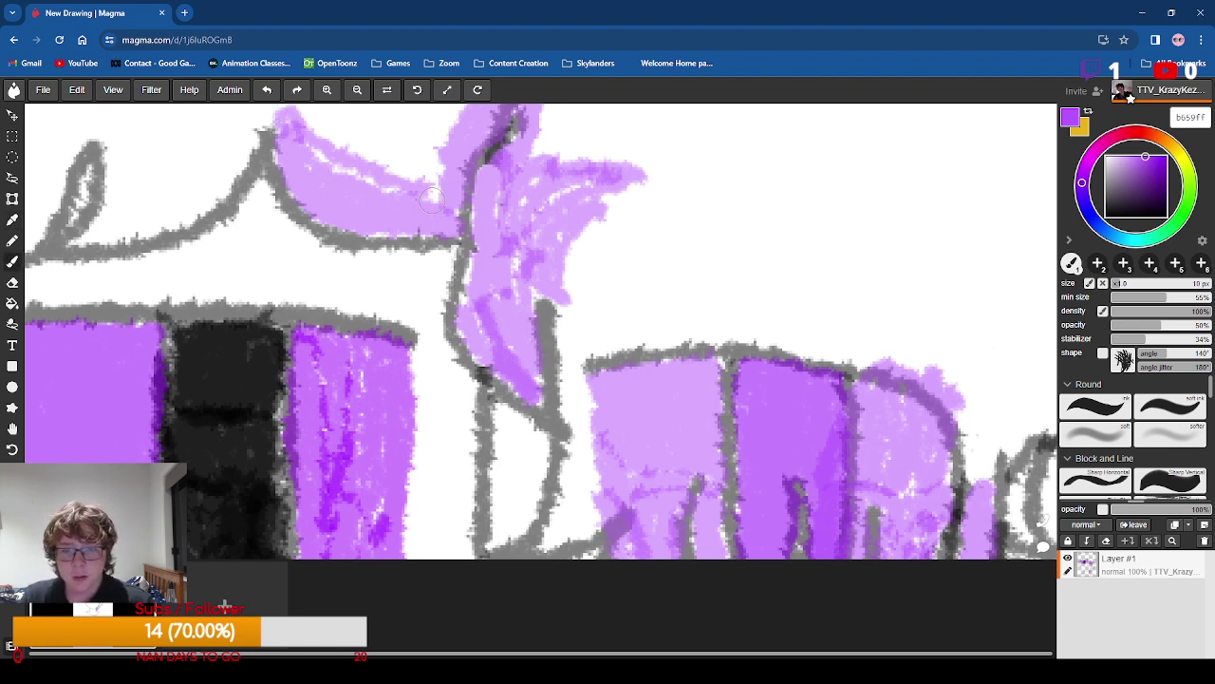
{"action": "scroll", "coordinate": [285, 147], "scroll_direction": "down", "scroll_amount": 2}
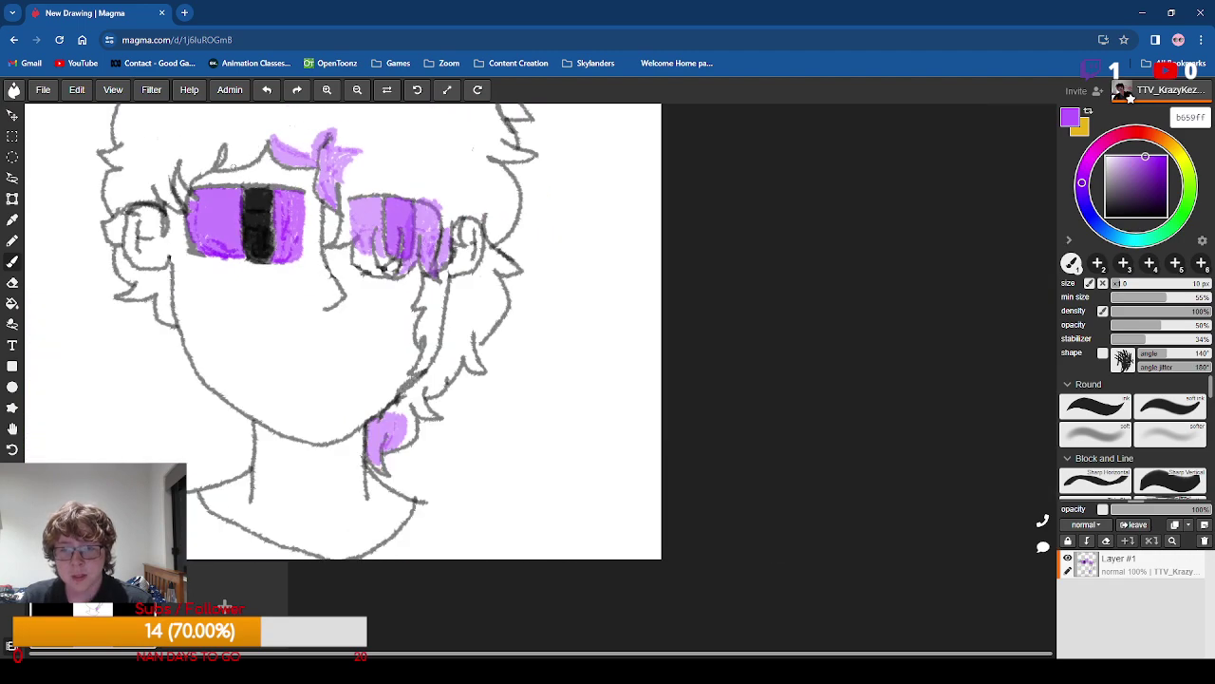
{"action": "scroll", "coordinate": [285, 237], "scroll_direction": "down", "scroll_amount": 3}
{"action": "scroll", "coordinate": [285, 237], "scroll_direction": "up", "scroll_amount": 4}
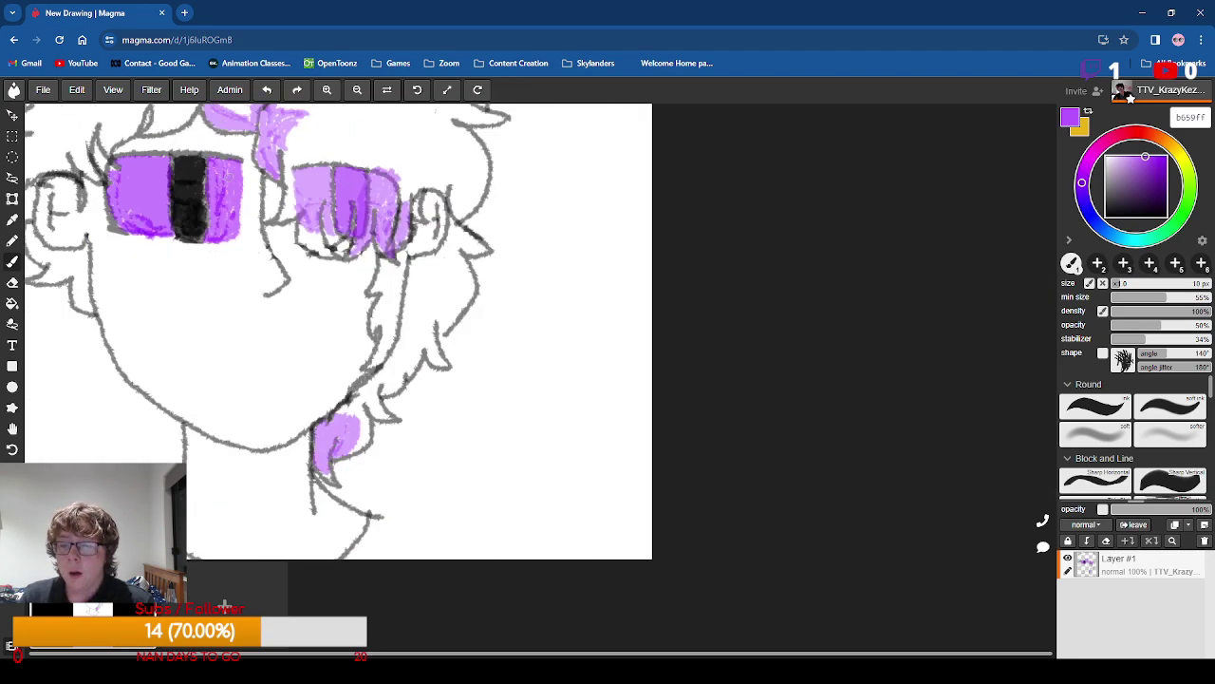
{"action": "scroll", "coordinate": [177, 149], "scroll_direction": "down", "scroll_amount": 4}
{"action": "scroll", "coordinate": [175, 142], "scroll_direction": "up", "scroll_amount": 6}
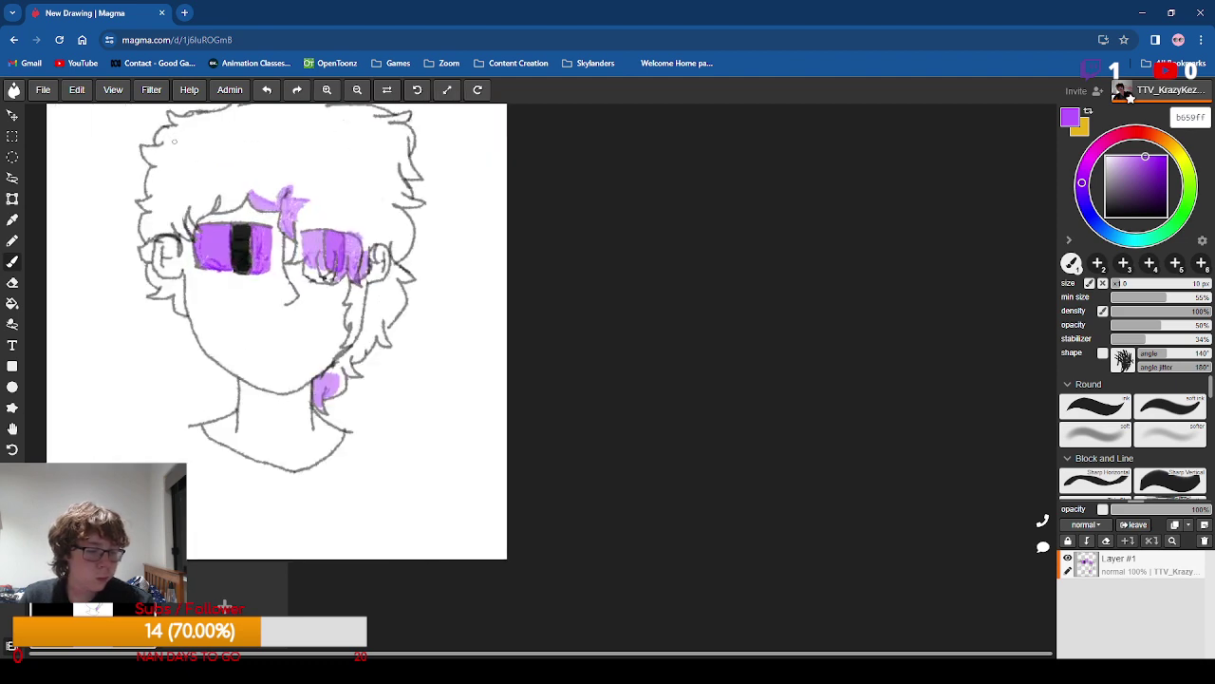
Paint b659ff along the fringe edge, from the small lock above the left eye towards the central peak.
{"action": "scroll", "coordinate": [231, 265], "scroll_direction": "up", "scroll_amount": 4}
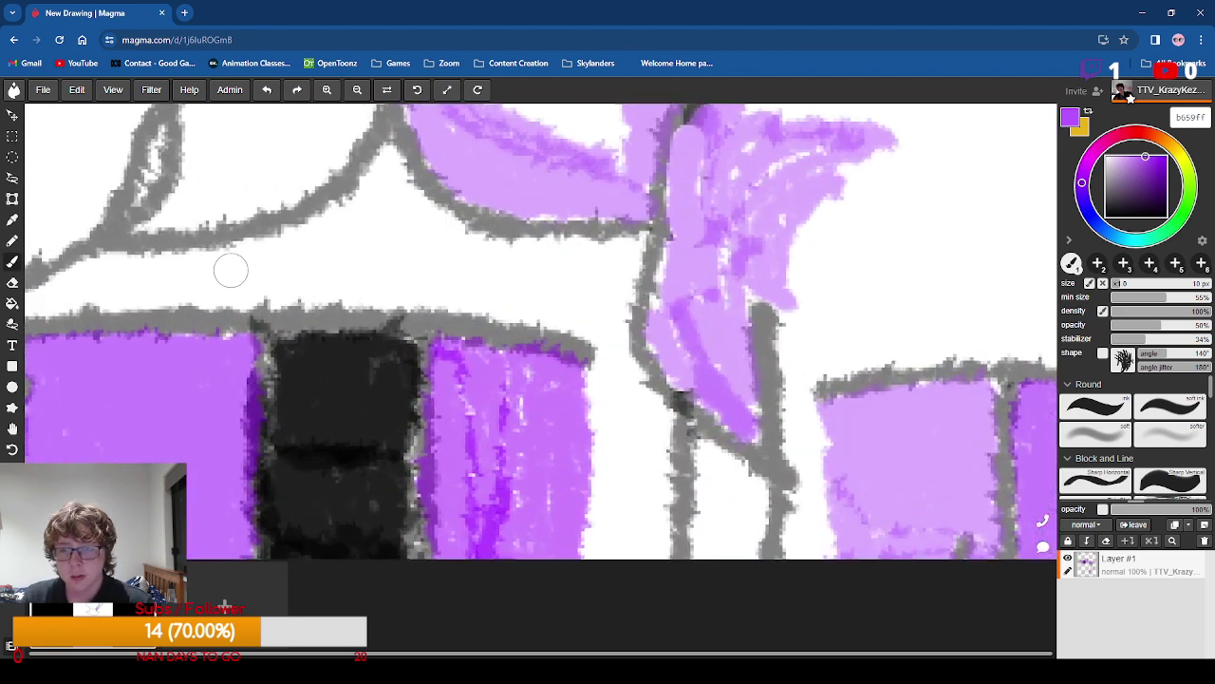
{"action": "mouse_move", "coordinate": [160, 214]}
{"action": "left_mouse_down"}
{"action": "mouse_move", "coordinate": [336, 166]}
{"action": "mouse_move", "coordinate": [366, 114]}
{"action": "mouse_move", "coordinate": [325, 151]}
{"action": "mouse_move", "coordinate": [156, 173]}
{"action": "mouse_move", "coordinate": [166, 197]}
{"action": "mouse_move", "coordinate": [307, 155]}
{"action": "mouse_move", "coordinate": [110, 222]}
{"action": "left_mouse_up"}
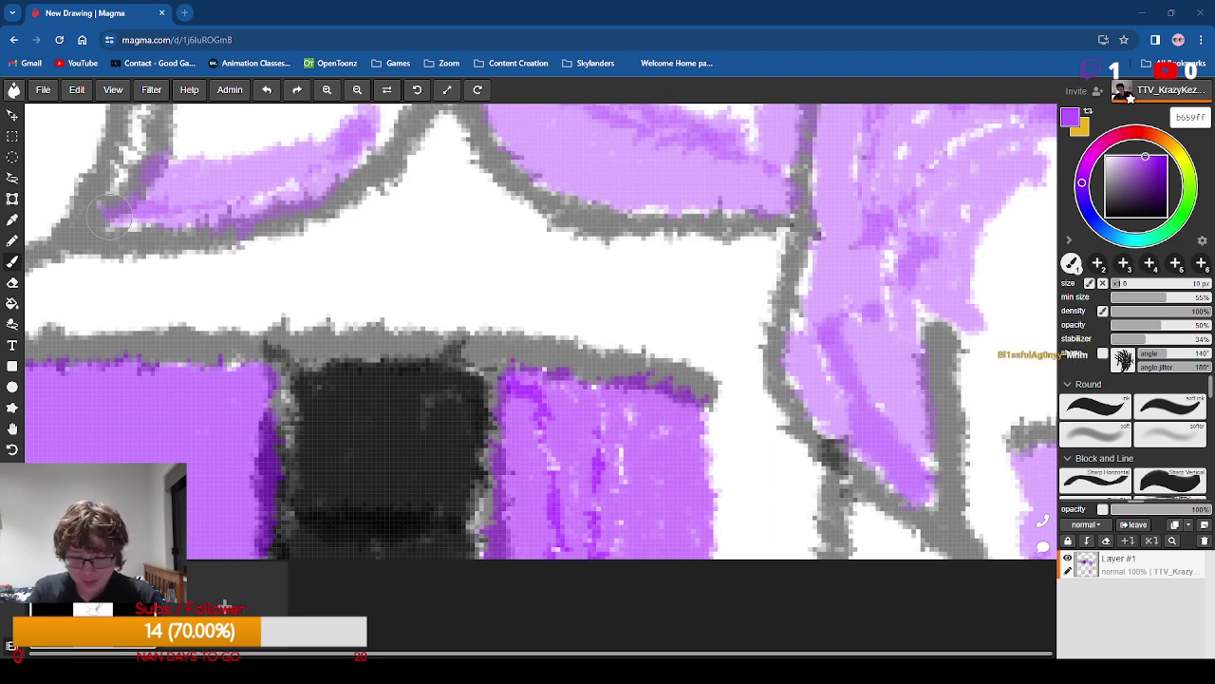
{"action": "scroll", "coordinate": [560, 236], "scroll_direction": "down", "scroll_amount": 5}
{"action": "scroll", "coordinate": [499, 195], "scroll_direction": "up", "scroll_amount": 3}
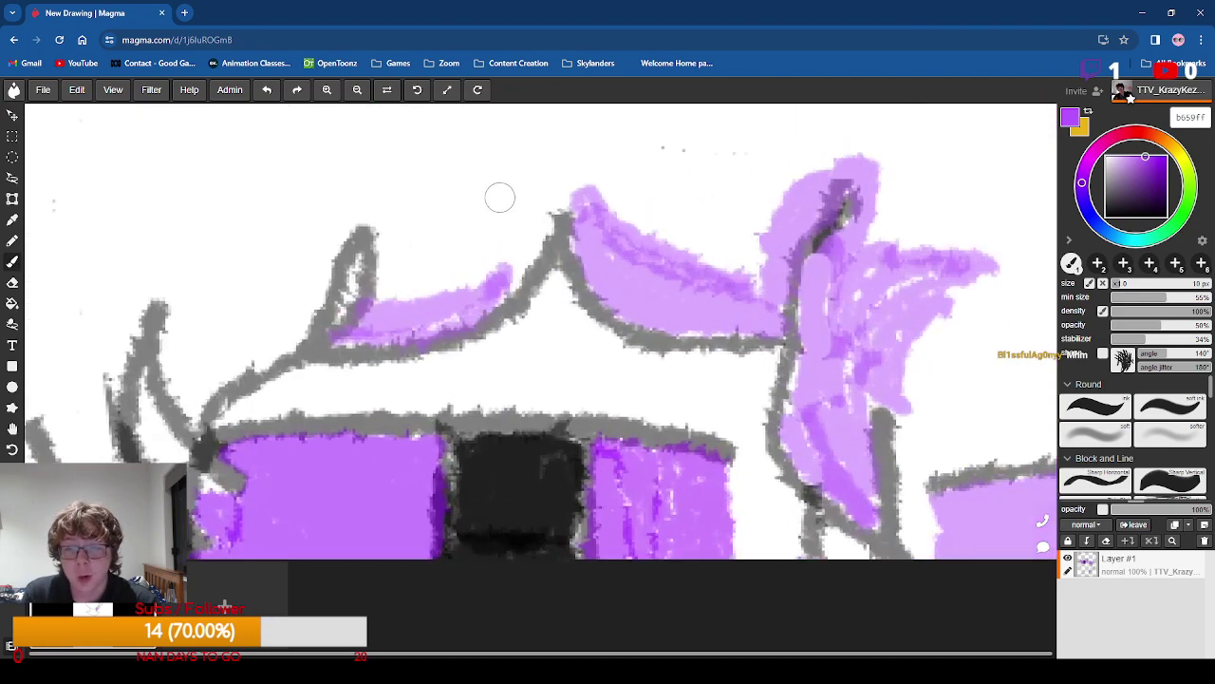
Build the b659ff fringe band up into jagged tufts over the central peak and out to the left eye's outer corner.
{"action": "scroll", "coordinate": [500, 197], "scroll_direction": "up", "scroll_amount": 2}
{"action": "mouse_move", "coordinate": [518, 285]}
{"action": "left_mouse_down"}
{"action": "mouse_move", "coordinate": [538, 190]}
{"action": "mouse_move", "coordinate": [534, 233]}
{"action": "mouse_move", "coordinate": [449, 311]}
{"action": "mouse_move", "coordinate": [333, 328]}
{"action": "mouse_move", "coordinate": [359, 325]}
{"action": "mouse_move", "coordinate": [516, 204]}
{"action": "mouse_move", "coordinate": [522, 178]}
{"action": "mouse_move", "coordinate": [464, 275]}
{"action": "mouse_move", "coordinate": [403, 304]}
{"action": "mouse_move", "coordinate": [345, 298]}
{"action": "mouse_move", "coordinate": [384, 285]}
{"action": "mouse_move", "coordinate": [469, 196]}
{"action": "mouse_move", "coordinate": [485, 208]}
{"action": "mouse_move", "coordinate": [440, 305]}
{"action": "mouse_move", "coordinate": [541, 199]}
{"action": "mouse_move", "coordinate": [539, 247]}
{"action": "mouse_move", "coordinate": [597, 157]}
{"action": "mouse_move", "coordinate": [607, 161]}
{"action": "mouse_move", "coordinate": [600, 220]}
{"action": "mouse_move", "coordinate": [637, 222]}
{"action": "mouse_move", "coordinate": [625, 214]}
{"action": "mouse_move", "coordinate": [688, 156]}
{"action": "mouse_move", "coordinate": [680, 166]}
{"action": "mouse_move", "coordinate": [769, 265]}
{"action": "mouse_move", "coordinate": [633, 191]}
{"action": "mouse_move", "coordinate": [637, 176]}
{"action": "mouse_move", "coordinate": [751, 240]}
{"action": "mouse_move", "coordinate": [802, 214]}
{"action": "mouse_move", "coordinate": [776, 300]}
{"action": "mouse_move", "coordinate": [821, 205]}
{"action": "mouse_move", "coordinate": [815, 280]}
{"action": "mouse_move", "coordinate": [793, 320]}
{"action": "mouse_move", "coordinate": [843, 246]}
{"action": "mouse_move", "coordinate": [797, 149]}
{"action": "mouse_move", "coordinate": [822, 217]}
{"action": "mouse_move", "coordinate": [746, 233]}
{"action": "mouse_move", "coordinate": [713, 213]}
{"action": "mouse_move", "coordinate": [705, 142]}
{"action": "mouse_move", "coordinate": [726, 128]}
{"action": "mouse_move", "coordinate": [688, 137]}
{"action": "mouse_move", "coordinate": [697, 201]}
{"action": "mouse_move", "coordinate": [723, 206]}
{"action": "mouse_move", "coordinate": [618, 191]}
{"action": "mouse_move", "coordinate": [628, 175]}
{"action": "mouse_move", "coordinate": [524, 116]}
{"action": "mouse_move", "coordinate": [585, 144]}
{"action": "mouse_move", "coordinate": [572, 170]}
{"action": "mouse_move", "coordinate": [500, 182]}
{"action": "mouse_move", "coordinate": [438, 140]}
{"action": "mouse_move", "coordinate": [465, 201]}
{"action": "mouse_move", "coordinate": [411, 169]}
{"action": "mouse_move", "coordinate": [368, 167]}
{"action": "mouse_move", "coordinate": [413, 197]}
{"action": "mouse_move", "coordinate": [430, 237]}
{"action": "mouse_move", "coordinate": [362, 269]}
{"action": "mouse_move", "coordinate": [431, 203]}
{"action": "mouse_move", "coordinate": [431, 252]}
{"action": "mouse_move", "coordinate": [362, 284]}
{"action": "mouse_move", "coordinate": [361, 214]}
{"action": "mouse_move", "coordinate": [315, 185]}
{"action": "mouse_move", "coordinate": [368, 271]}
{"action": "mouse_move", "coordinate": [351, 295]}
{"action": "mouse_move", "coordinate": [294, 218]}
{"action": "mouse_move", "coordinate": [253, 199]}
{"action": "mouse_move", "coordinate": [290, 254]}
{"action": "mouse_move", "coordinate": [228, 190]}
{"action": "mouse_move", "coordinate": [257, 285]}
{"action": "mouse_move", "coordinate": [178, 254]}
{"action": "mouse_move", "coordinate": [166, 280]}
{"action": "mouse_move", "coordinate": [280, 280]}
{"action": "mouse_move", "coordinate": [208, 402]}
{"action": "mouse_move", "coordinate": [176, 403]}
{"action": "mouse_move", "coordinate": [162, 369]}
{"action": "left_mouse_up"}
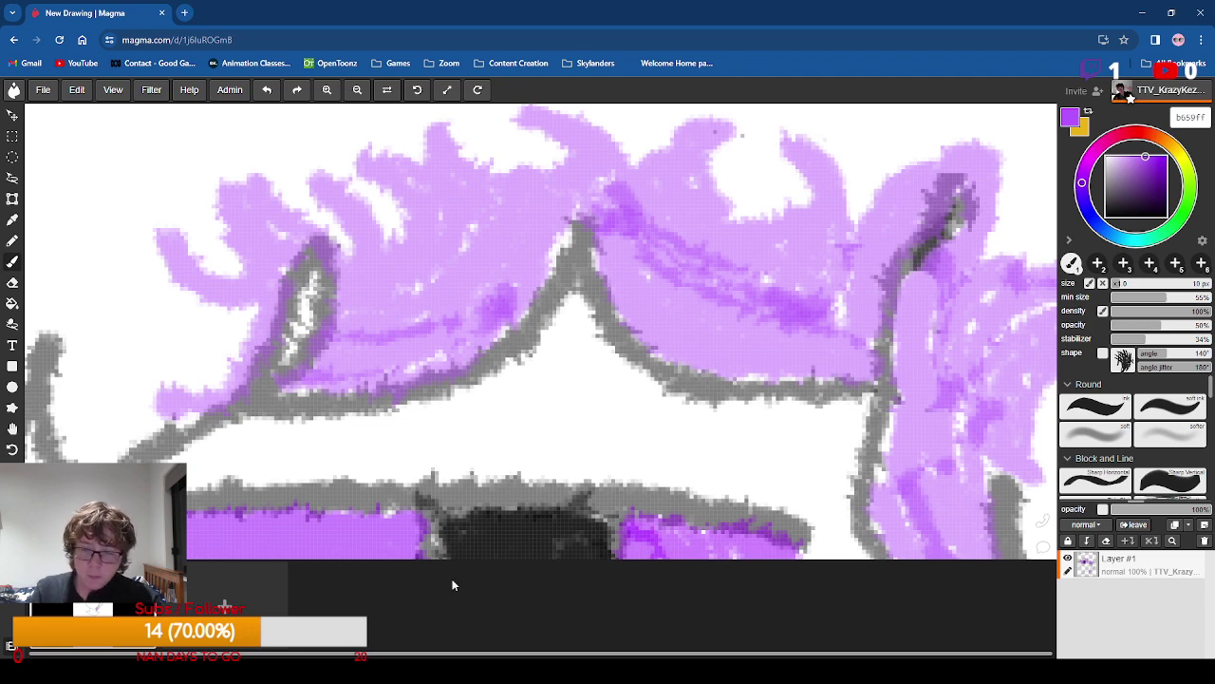
{"action": "mouse_move", "coordinate": [245, 349]}
{"action": "left_mouse_down"}
{"action": "mouse_move", "coordinate": [199, 391]}
{"action": "mouse_move", "coordinate": [145, 393]}
{"action": "mouse_move", "coordinate": [109, 344]}
{"action": "mouse_move", "coordinate": [192, 384]}
{"action": "mouse_move", "coordinate": [240, 316]}
{"action": "mouse_move", "coordinate": [213, 353]}
{"action": "mouse_move", "coordinate": [144, 360]}
{"action": "mouse_move", "coordinate": [75, 285]}
{"action": "mouse_move", "coordinate": [122, 384]}
{"action": "mouse_move", "coordinate": [221, 359]}
{"action": "mouse_move", "coordinate": [250, 306]}
{"action": "mouse_move", "coordinate": [215, 335]}
{"action": "mouse_move", "coordinate": [152, 350]}
{"action": "mouse_move", "coordinate": [104, 278]}
{"action": "mouse_move", "coordinate": [151, 323]}
{"action": "mouse_move", "coordinate": [220, 319]}
{"action": "mouse_move", "coordinate": [235, 312]}
{"action": "mouse_move", "coordinate": [158, 324]}
{"action": "mouse_move", "coordinate": [129, 297]}
{"action": "mouse_move", "coordinate": [188, 302]}
{"action": "mouse_move", "coordinate": [233, 283]}
{"action": "mouse_move", "coordinate": [242, 263]}
{"action": "mouse_move", "coordinate": [173, 287]}
{"action": "mouse_move", "coordinate": [130, 278]}
{"action": "mouse_move", "coordinate": [167, 318]}
{"action": "mouse_move", "coordinate": [197, 327]}
{"action": "mouse_move", "coordinate": [143, 360]}
{"action": "mouse_move", "coordinate": [206, 381]}
{"action": "mouse_move", "coordinate": [207, 393]}
{"action": "mouse_move", "coordinate": [107, 450]}
{"action": "mouse_move", "coordinate": [73, 417]}
{"action": "left_mouse_up"}
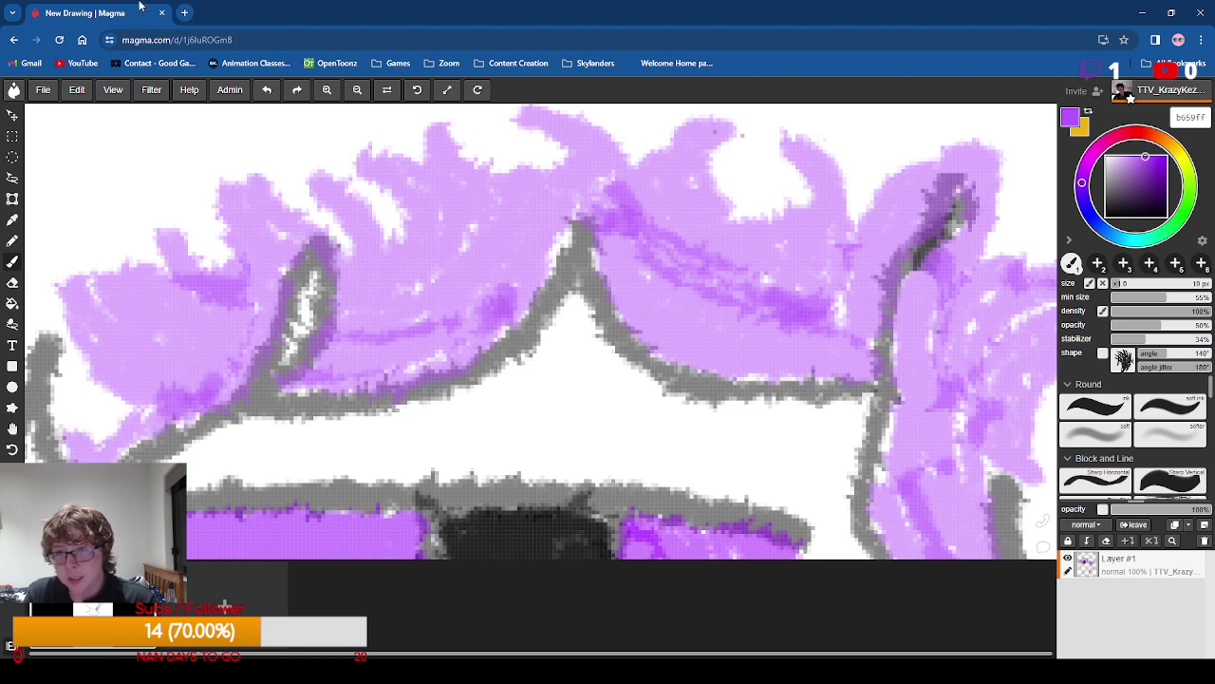
{"action": "mouse_move", "coordinate": [181, 418]}
{"action": "left_mouse_down"}
{"action": "mouse_move", "coordinate": [143, 421]}
{"action": "mouse_move", "coordinate": [100, 404]}
{"action": "mouse_move", "coordinate": [66, 311]}
{"action": "mouse_move", "coordinate": [94, 397]}
{"action": "mouse_move", "coordinate": [129, 408]}
{"action": "mouse_move", "coordinate": [91, 421]}
{"action": "mouse_move", "coordinate": [62, 355]}
{"action": "mouse_move", "coordinate": [79, 421]}
{"action": "mouse_move", "coordinate": [128, 446]}
{"action": "left_mouse_up"}
Paint b659ff tufts in the strand between the left eye's outer corner and the top of the left ear.
{"action": "scroll", "coordinate": [265, 258], "scroll_direction": "down", "scroll_amount": 10}
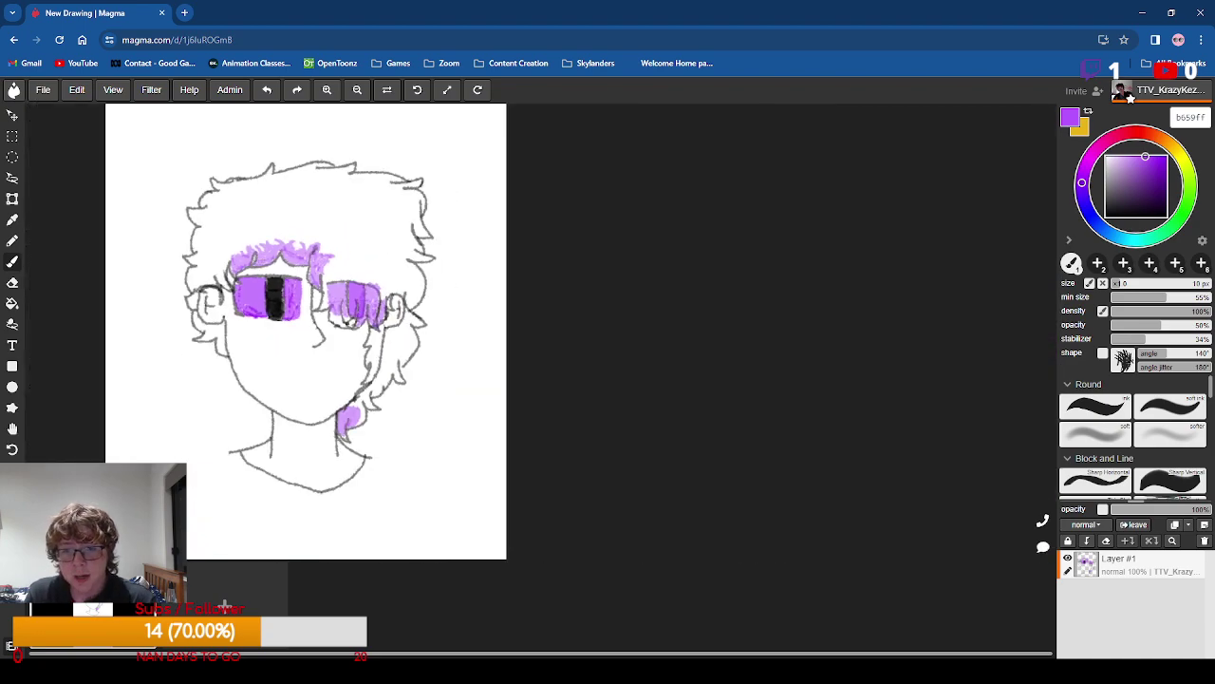
{"action": "scroll", "coordinate": [281, 256], "scroll_direction": "up", "scroll_amount": 8}
{"action": "scroll", "coordinate": [281, 256], "scroll_direction": "down", "scroll_amount": 4}
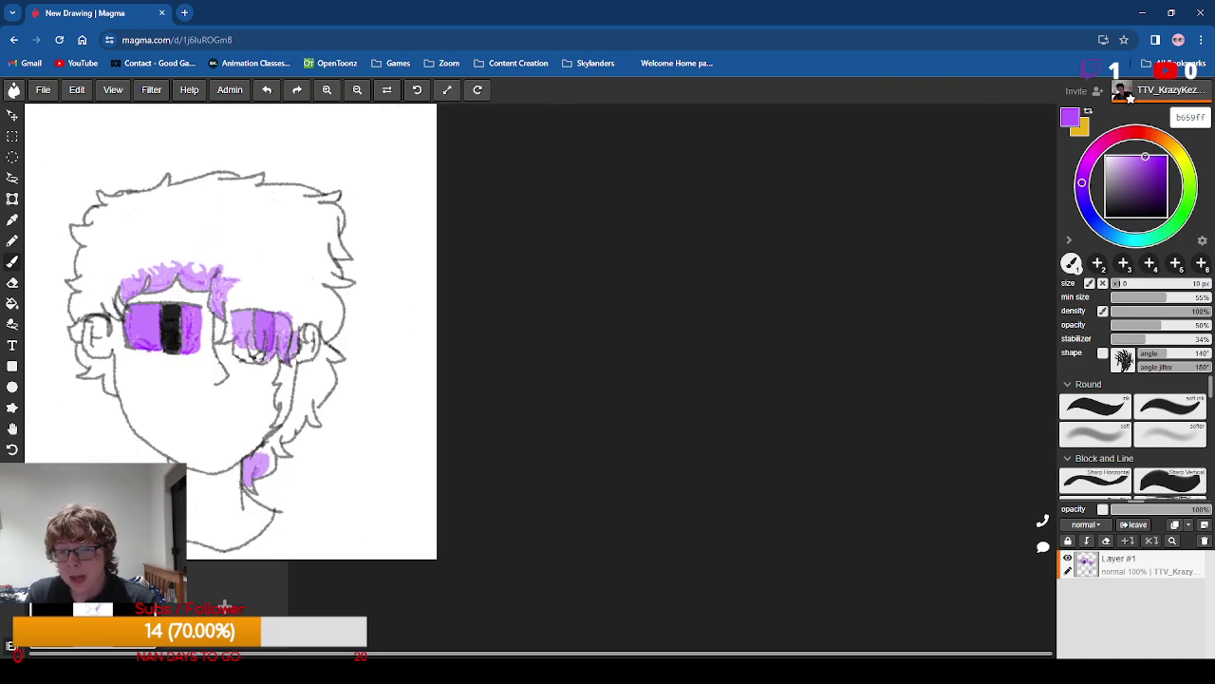
{"action": "scroll", "coordinate": [281, 256], "scroll_direction": "up", "scroll_amount": 2}
{"action": "scroll", "coordinate": [111, 303], "scroll_direction": "up", "scroll_amount": 5}
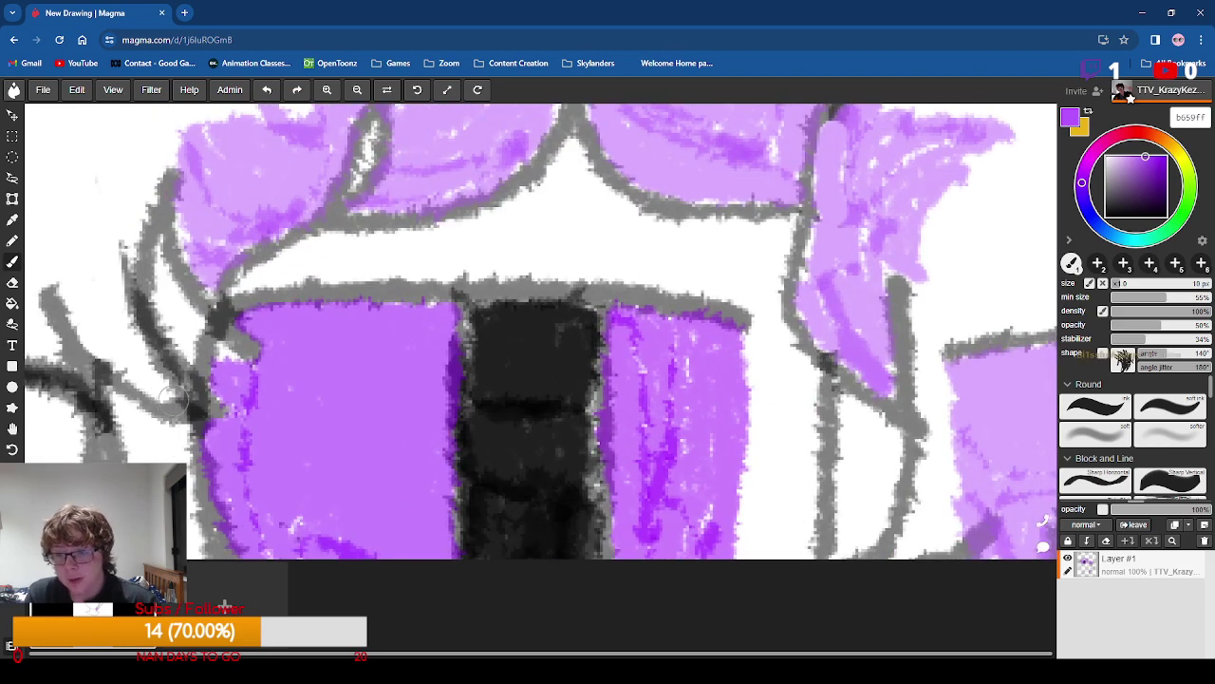
{"action": "mouse_move", "coordinate": [96, 329]}
{"action": "left_mouse_down"}
{"action": "mouse_move", "coordinate": [34, 229]}
{"action": "mouse_move", "coordinate": [72, 274]}
{"action": "mouse_move", "coordinate": [105, 364]}
{"action": "mouse_move", "coordinate": [71, 284]}
{"action": "mouse_move", "coordinate": [50, 165]}
{"action": "mouse_move", "coordinate": [91, 234]}
{"action": "mouse_move", "coordinate": [124, 341]}
{"action": "mouse_move", "coordinate": [160, 380]}
{"action": "mouse_move", "coordinate": [74, 257]}
{"action": "mouse_move", "coordinate": [55, 207]}
{"action": "mouse_move", "coordinate": [95, 276]}
{"action": "mouse_move", "coordinate": [117, 168]}
{"action": "mouse_move", "coordinate": [124, 305]}
{"action": "mouse_move", "coordinate": [110, 228]}
{"action": "mouse_move", "coordinate": [123, 162]}
{"action": "mouse_move", "coordinate": [117, 136]}
{"action": "mouse_move", "coordinate": [94, 126]}
{"action": "mouse_move", "coordinate": [144, 174]}
{"action": "mouse_move", "coordinate": [137, 245]}
{"action": "mouse_move", "coordinate": [136, 168]}
{"action": "mouse_move", "coordinate": [168, 115]}
{"action": "mouse_move", "coordinate": [190, 169]}
{"action": "left_mouse_up"}
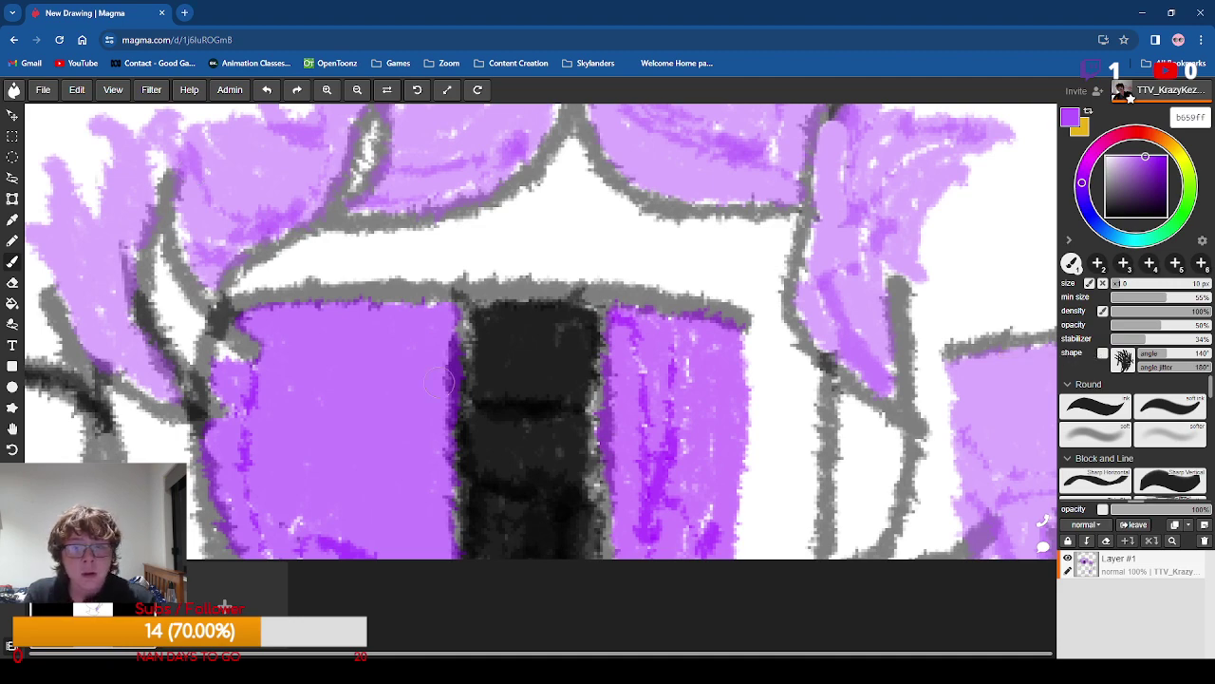
Fill the small hair lock on the outer side of the left ear with b659ff.
{"action": "scroll", "coordinate": [439, 382], "scroll_direction": "down", "scroll_amount": 6}
{"action": "scroll", "coordinate": [362, 313], "scroll_direction": "up", "scroll_amount": 2}
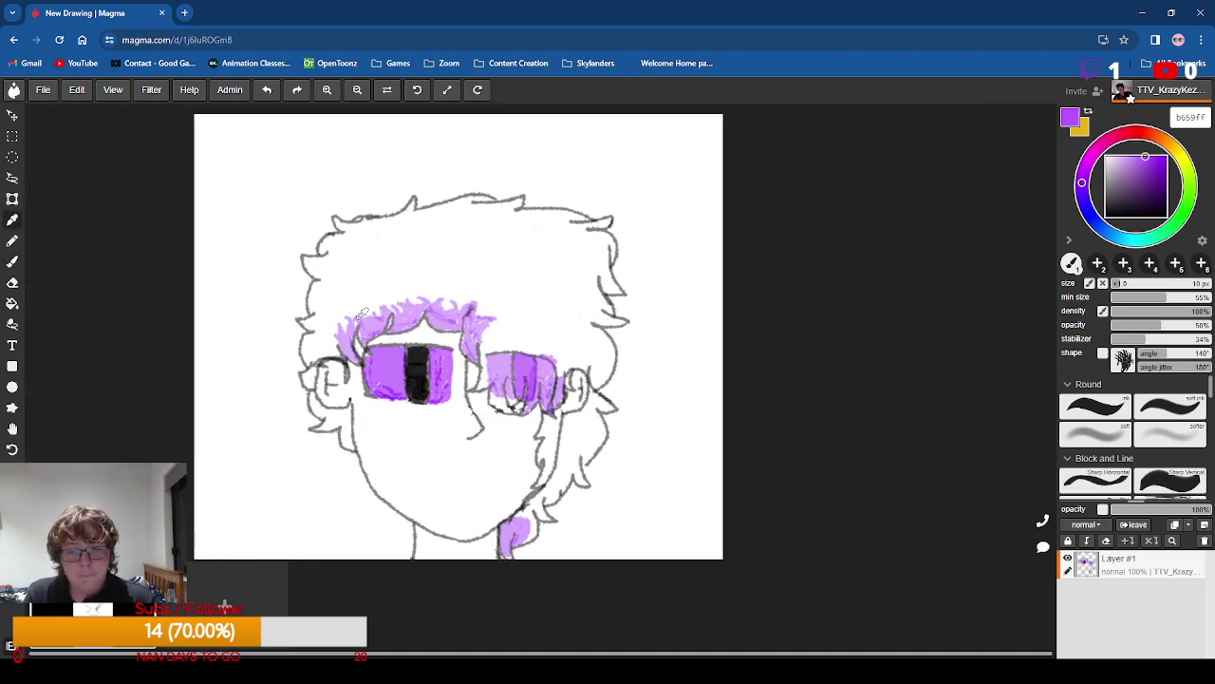
{"action": "key", "text": "b"}
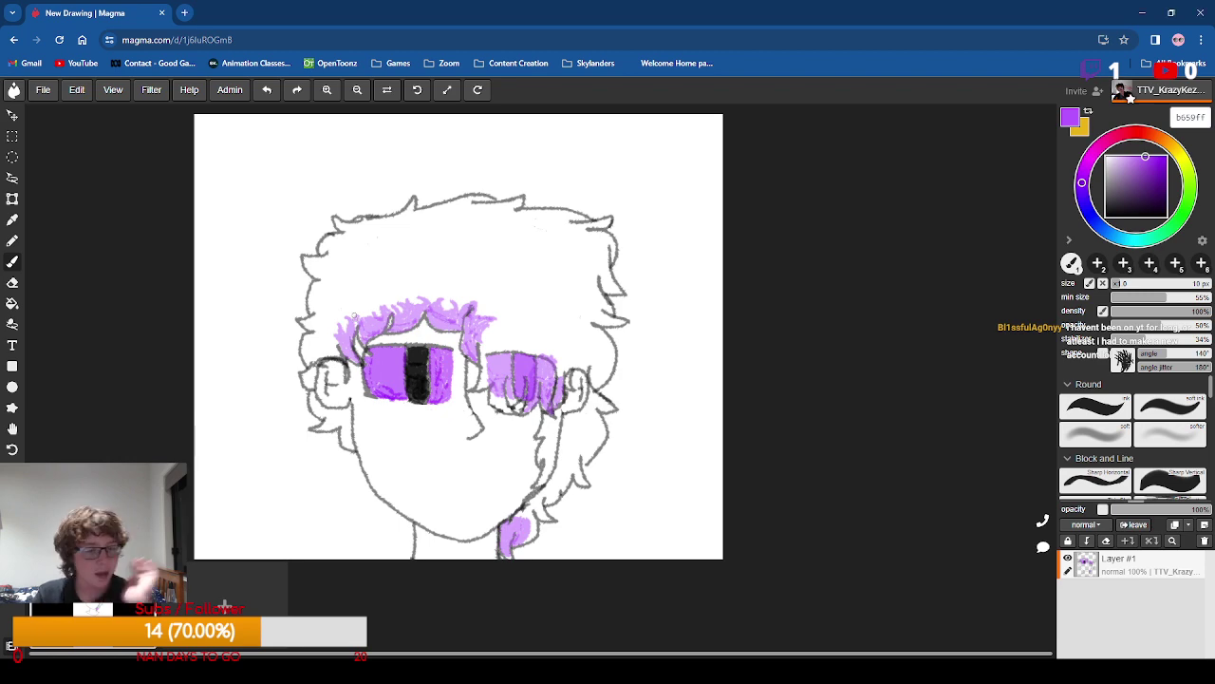
{"action": "scroll", "coordinate": [314, 256], "scroll_direction": "down", "scroll_amount": 2}
{"action": "scroll", "coordinate": [314, 256], "scroll_direction": "up", "scroll_amount": 6}
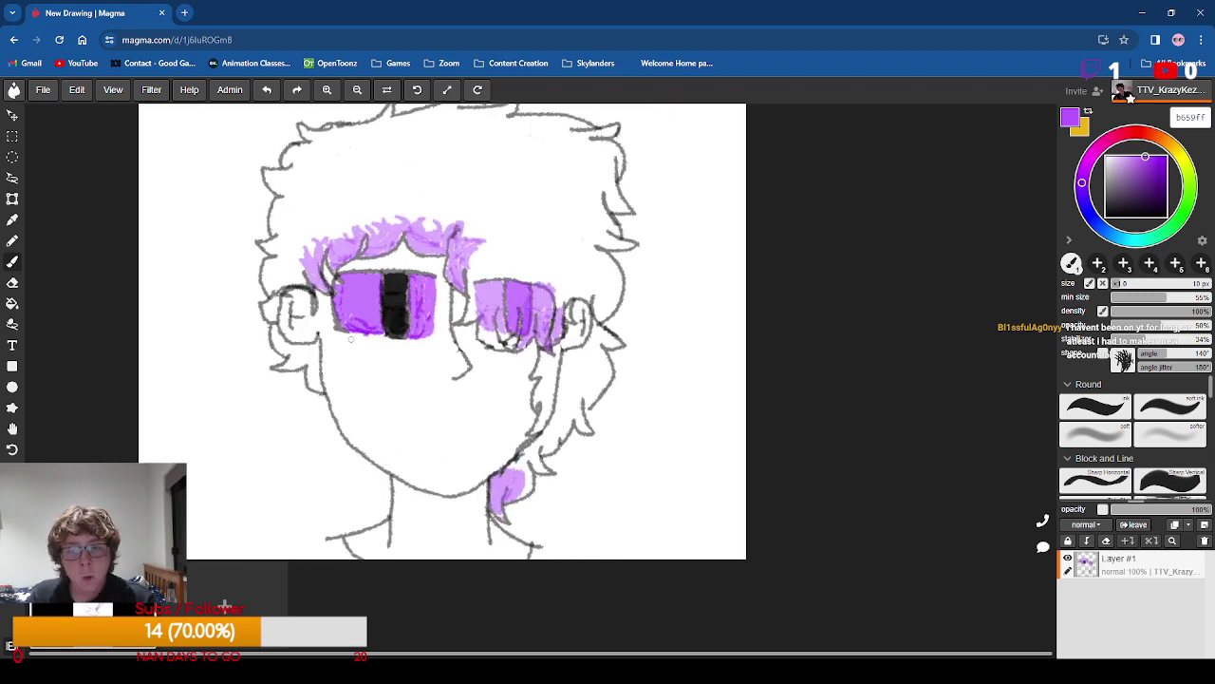
{"action": "scroll", "coordinate": [276, 245], "scroll_direction": "up", "scroll_amount": 4}
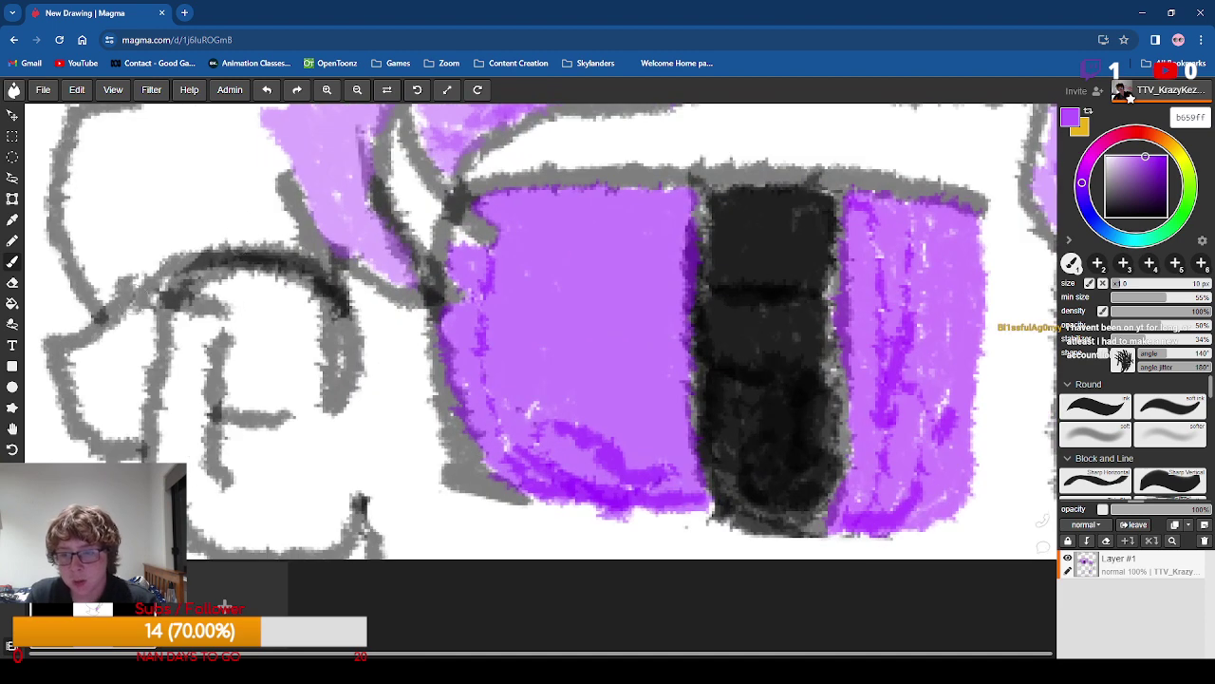
{"action": "mouse_move", "coordinate": [124, 413]}
{"action": "left_mouse_down"}
{"action": "mouse_move", "coordinate": [144, 293]}
{"action": "mouse_move", "coordinate": [124, 423]}
{"action": "mouse_move", "coordinate": [106, 422]}
{"action": "mouse_move", "coordinate": [71, 366]}
{"action": "mouse_move", "coordinate": [123, 325]}
{"action": "mouse_move", "coordinate": [124, 431]}
{"action": "mouse_move", "coordinate": [83, 355]}
{"action": "mouse_move", "coordinate": [102, 350]}
{"action": "mouse_move", "coordinate": [100, 406]}
{"action": "mouse_move", "coordinate": [111, 428]}
{"action": "mouse_move", "coordinate": [134, 435]}
{"action": "mouse_move", "coordinate": [152, 410]}
{"action": "mouse_move", "coordinate": [155, 337]}
{"action": "mouse_move", "coordinate": [138, 424]}
{"action": "mouse_move", "coordinate": [124, 433]}
{"action": "mouse_move", "coordinate": [88, 414]}
{"action": "mouse_move", "coordinate": [83, 385]}
{"action": "left_mouse_up"}
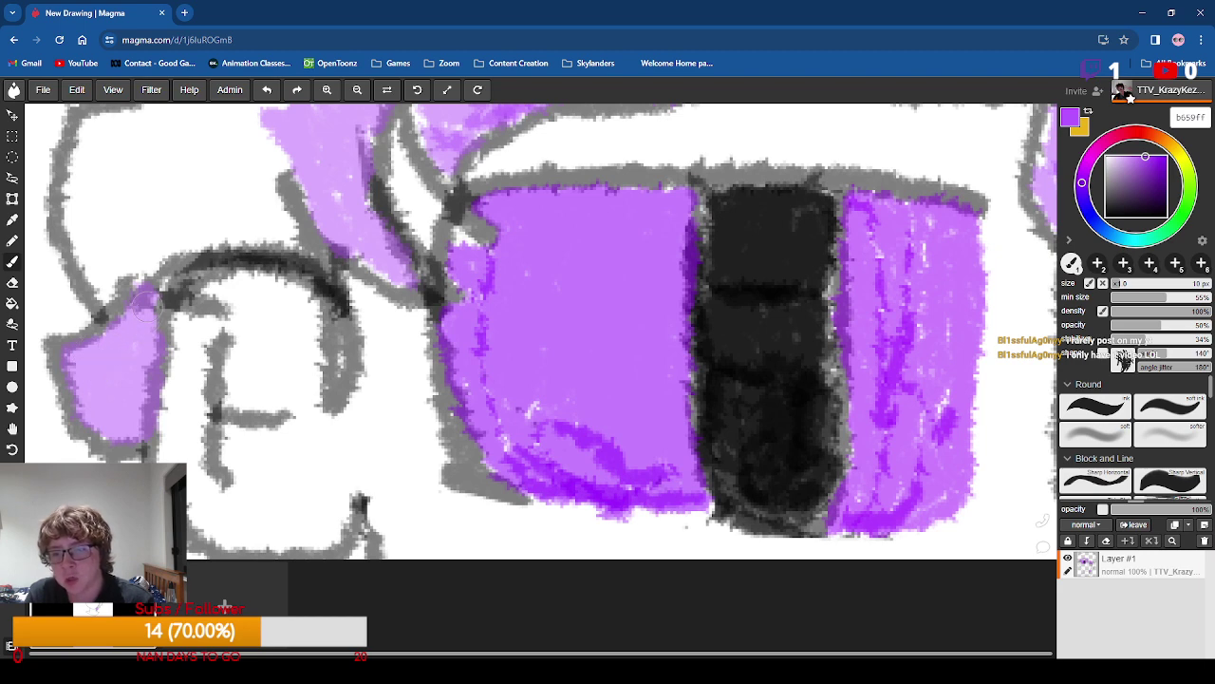
Fill the hair above the left ear with b659ff, from the outer hair outline to the strand beside the eye.
{"action": "mouse_move", "coordinate": [145, 304]}
{"action": "left_mouse_down"}
{"action": "mouse_move", "coordinate": [180, 187]}
{"action": "mouse_move", "coordinate": [147, 246]}
{"action": "mouse_move", "coordinate": [107, 270]}
{"action": "mouse_move", "coordinate": [143, 136]}
{"action": "mouse_move", "coordinate": [136, 249]}
{"action": "mouse_move", "coordinate": [149, 203]}
{"action": "mouse_move", "coordinate": [204, 155]}
{"action": "mouse_move", "coordinate": [206, 175]}
{"action": "mouse_move", "coordinate": [162, 215]}
{"action": "mouse_move", "coordinate": [181, 196]}
{"action": "mouse_move", "coordinate": [172, 141]}
{"action": "left_mouse_up"}
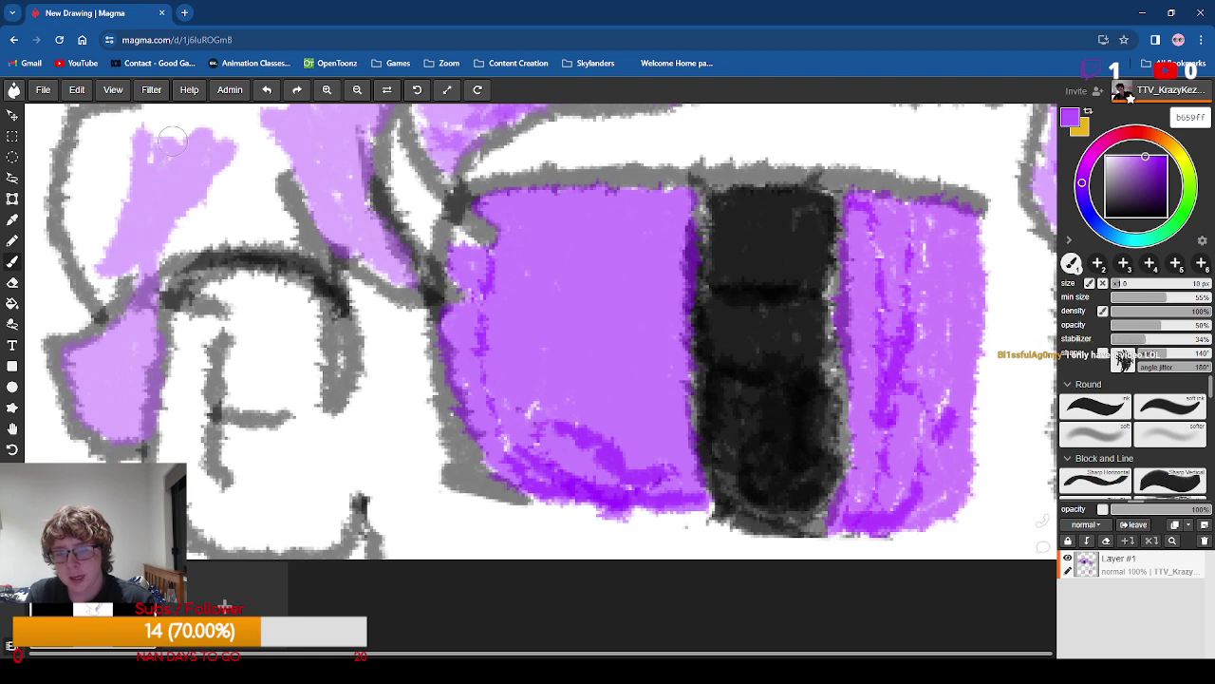
{"action": "mouse_move", "coordinate": [148, 206]}
{"action": "left_mouse_down"}
{"action": "mouse_move", "coordinate": [104, 222]}
{"action": "mouse_move", "coordinate": [111, 301]}
{"action": "mouse_move", "coordinate": [81, 221]}
{"action": "mouse_move", "coordinate": [99, 135]}
{"action": "mouse_move", "coordinate": [123, 111]}
{"action": "mouse_move", "coordinate": [96, 187]}
{"action": "mouse_move", "coordinate": [126, 244]}
{"action": "mouse_move", "coordinate": [115, 179]}
{"action": "mouse_move", "coordinate": [127, 126]}
{"action": "mouse_move", "coordinate": [69, 229]}
{"action": "mouse_move", "coordinate": [101, 268]}
{"action": "mouse_move", "coordinate": [78, 154]}
{"action": "mouse_move", "coordinate": [97, 122]}
{"action": "mouse_move", "coordinate": [119, 116]}
{"action": "mouse_move", "coordinate": [124, 203]}
{"action": "left_mouse_up"}
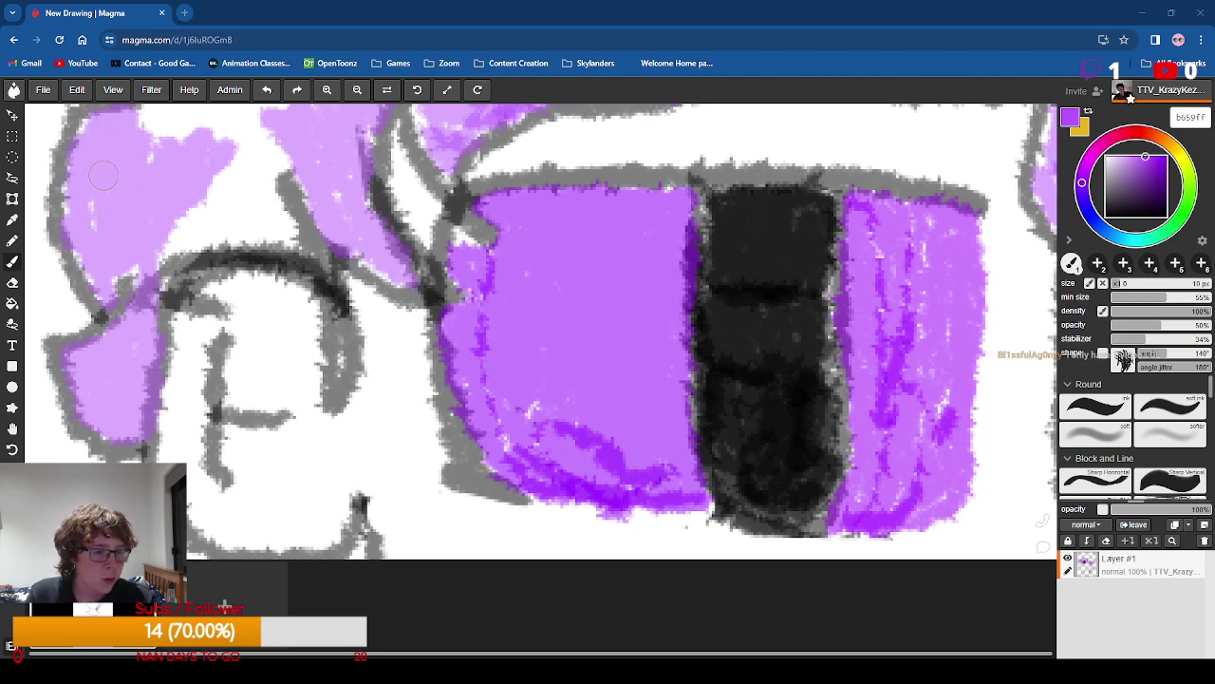
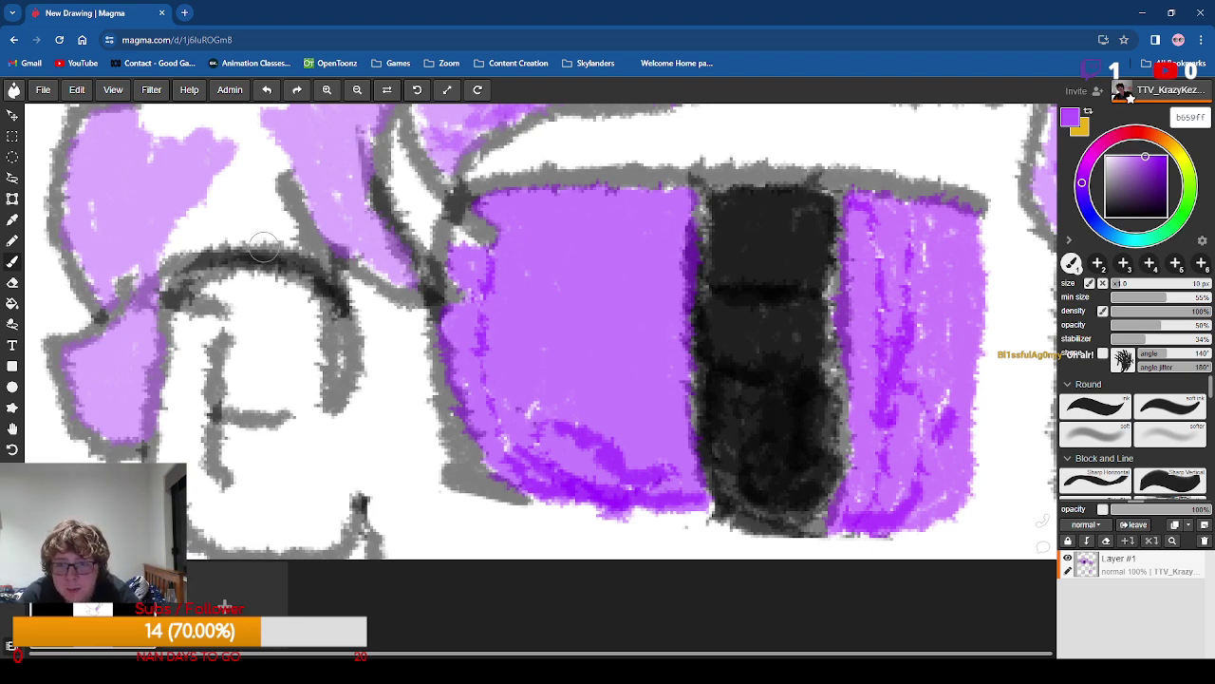
{"action": "mouse_move", "coordinate": [289, 249]}
{"action": "left_mouse_down"}
{"action": "mouse_move", "coordinate": [236, 187]}
{"action": "mouse_move", "coordinate": [227, 125]}
{"action": "mouse_move", "coordinate": [268, 192]}
{"action": "mouse_move", "coordinate": [273, 124]}
{"action": "mouse_move", "coordinate": [284, 166]}
{"action": "mouse_move", "coordinate": [271, 178]}
{"action": "mouse_move", "coordinate": [261, 134]}
{"action": "mouse_move", "coordinate": [280, 222]}
{"action": "mouse_move", "coordinate": [300, 248]}
{"action": "mouse_move", "coordinate": [205, 233]}
{"action": "mouse_move", "coordinate": [158, 259]}
{"action": "mouse_move", "coordinate": [205, 180]}
{"action": "mouse_move", "coordinate": [203, 230]}
{"action": "mouse_move", "coordinate": [221, 173]}
{"action": "mouse_move", "coordinate": [229, 206]}
{"action": "mouse_move", "coordinate": [258, 214]}
{"action": "mouse_move", "coordinate": [203, 187]}
{"action": "mouse_move", "coordinate": [175, 253]}
{"action": "mouse_move", "coordinate": [176, 213]}
{"action": "left_mouse_up"}
{"action": "scroll", "coordinate": [176, 213], "scroll_direction": "down", "scroll_amount": 5}
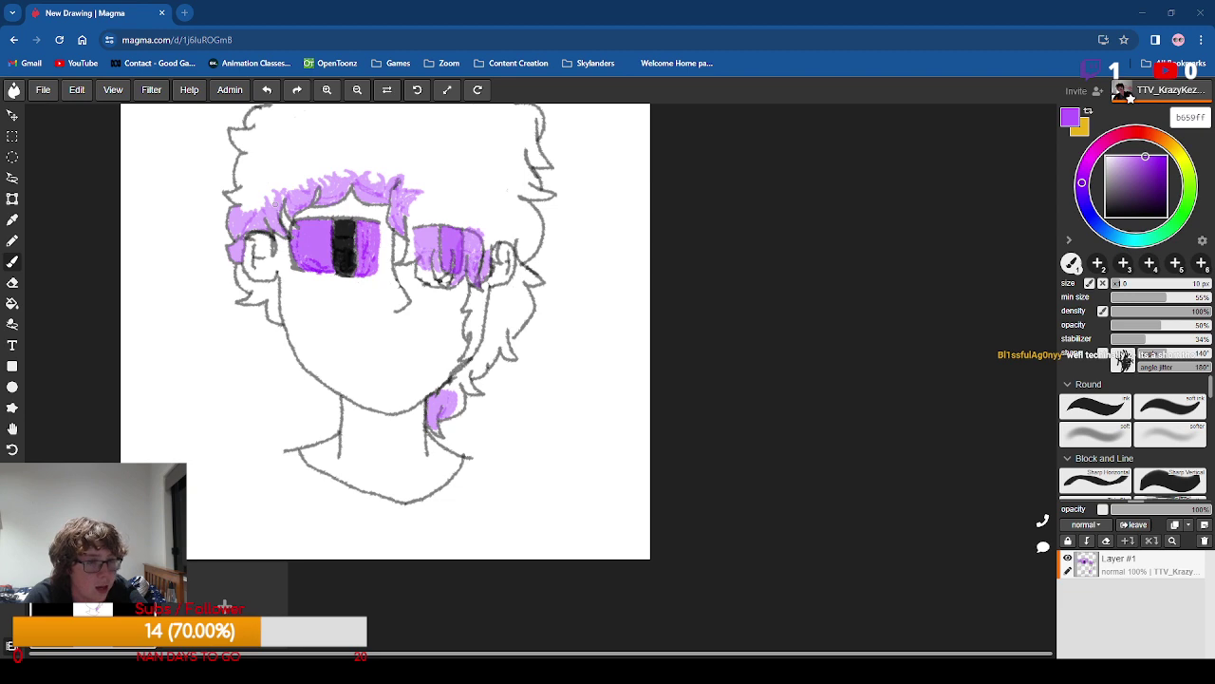
{"action": "scroll", "coordinate": [327, 284], "scroll_direction": "down", "scroll_amount": 4}
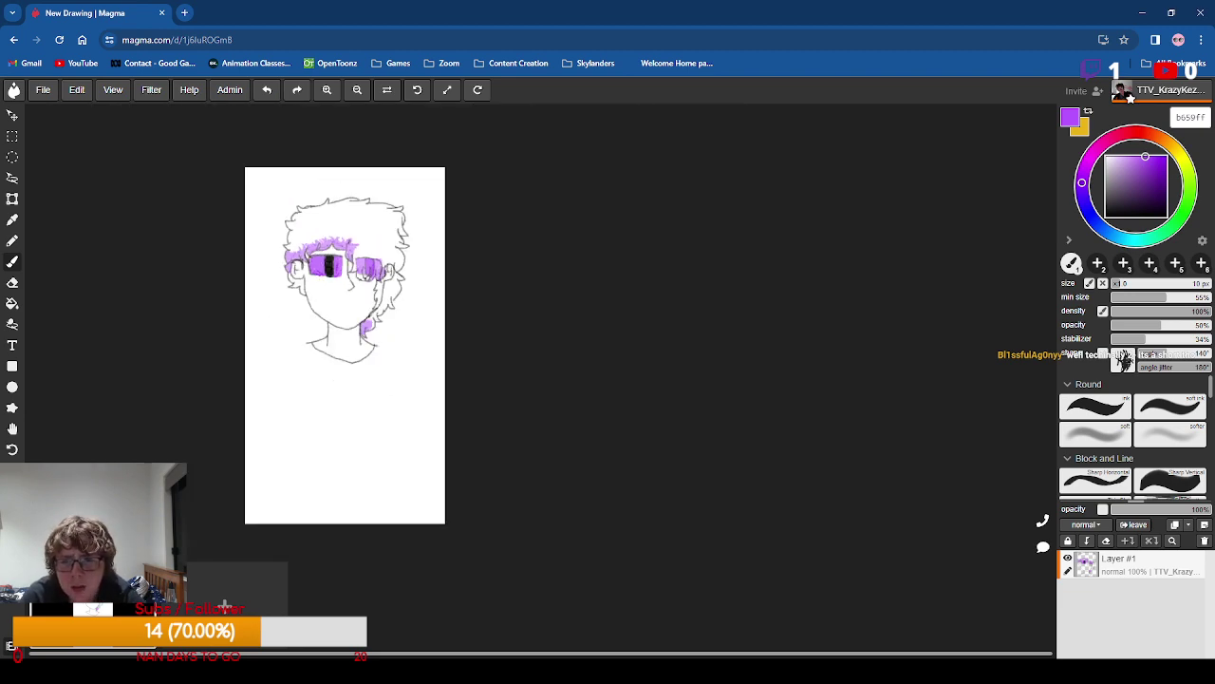
Set the brush colour to black (000000) and shade the lower gap between the nose-bridge strand and the right eye.
{"action": "scroll", "coordinate": [328, 284], "scroll_direction": "up", "scroll_amount": 7}
{"action": "scroll", "coordinate": [390, 271], "scroll_direction": "up", "scroll_amount": 3}
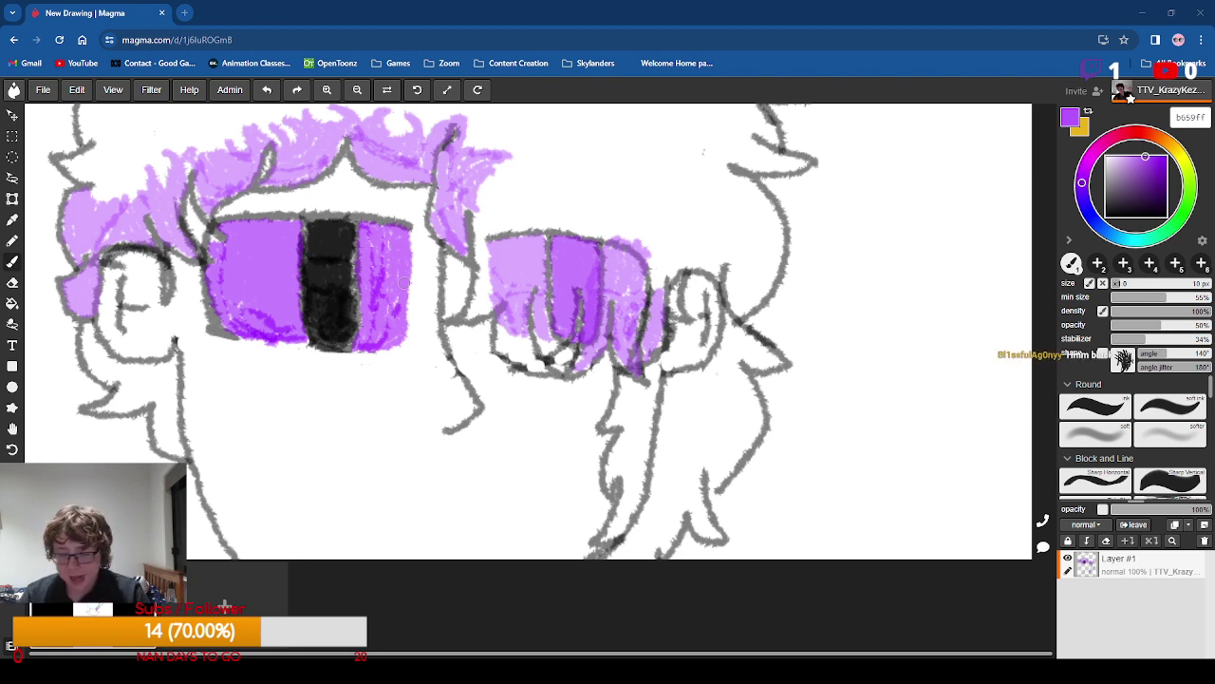
{"action": "scroll", "coordinate": [513, 333], "scroll_direction": "down", "scroll_amount": 3}
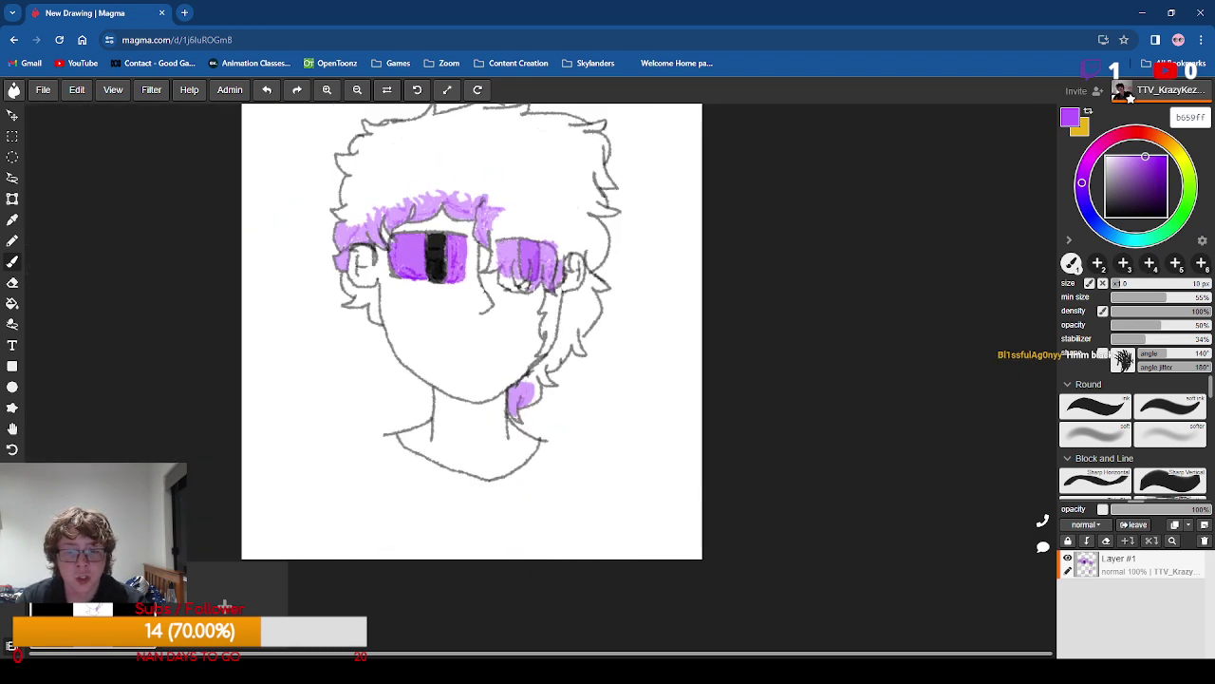
{"action": "scroll", "coordinate": [513, 333], "scroll_direction": "up", "scroll_amount": 3}
{"action": "scroll", "coordinate": [634, 181], "scroll_direction": "down", "scroll_amount": 3}
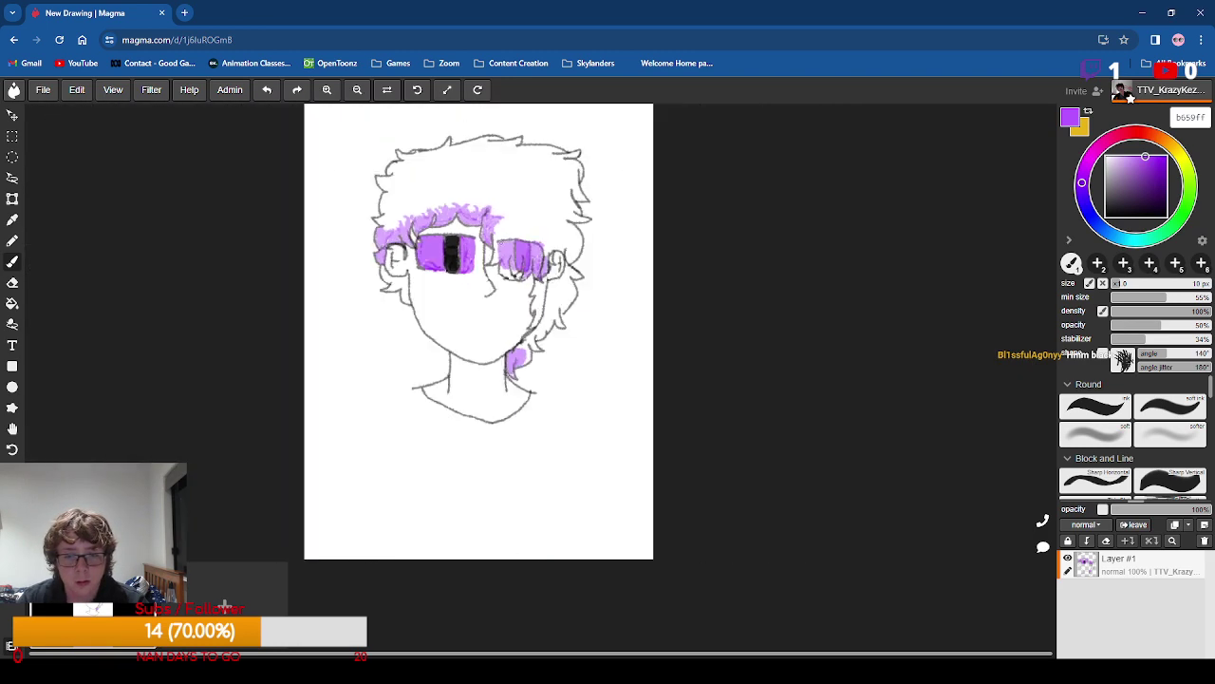
{"action": "scroll", "coordinate": [501, 243], "scroll_direction": "up", "scroll_amount": 5}
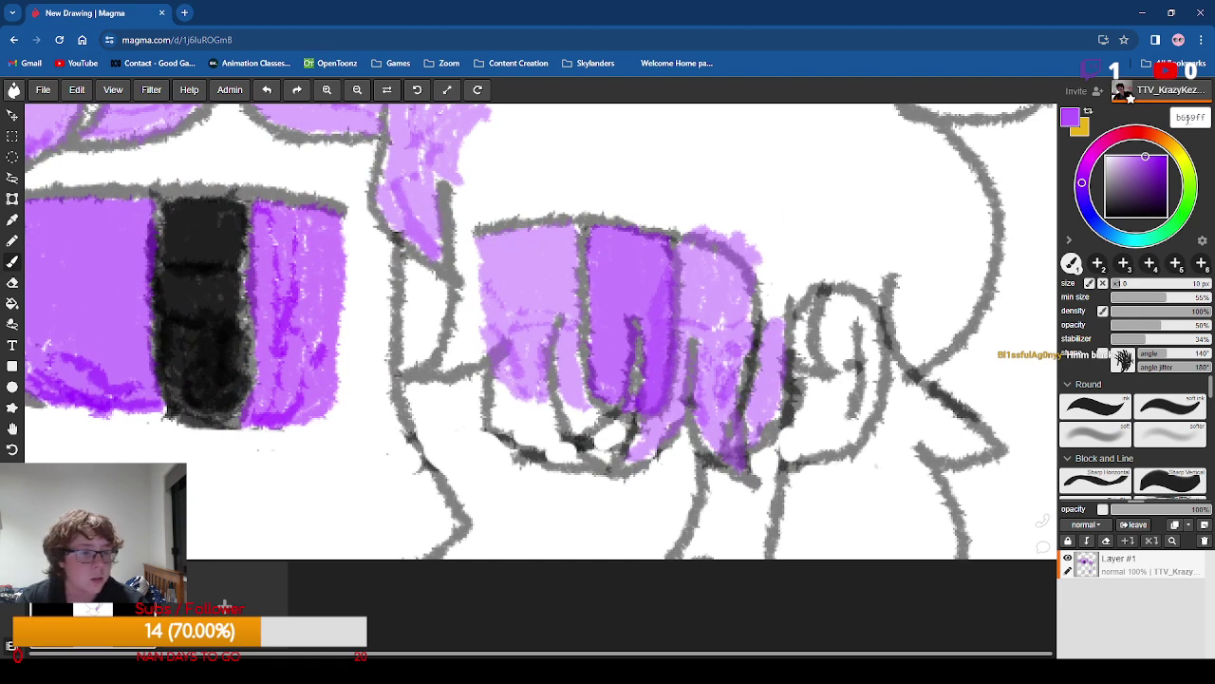
{"action": "left_click_drag", "start_coordinate": [1143, 190], "coordinate": [1175, 233]}
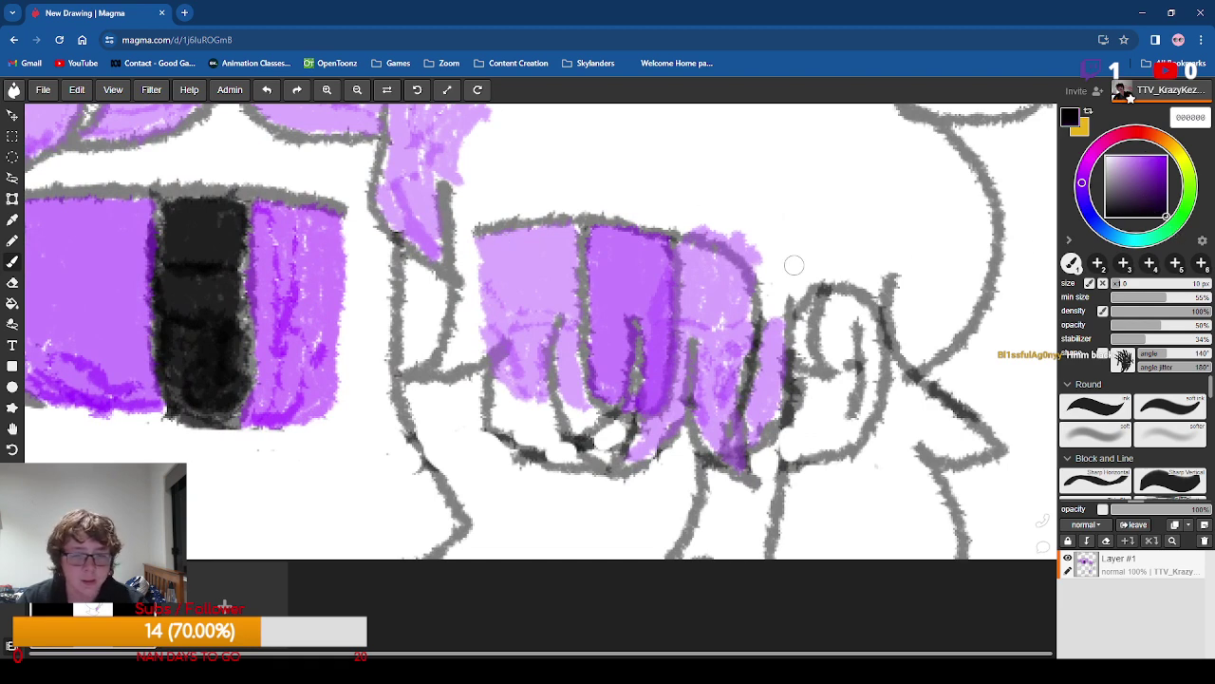
{"action": "scroll", "coordinate": [532, 285], "scroll_direction": "down", "scroll_amount": 8}
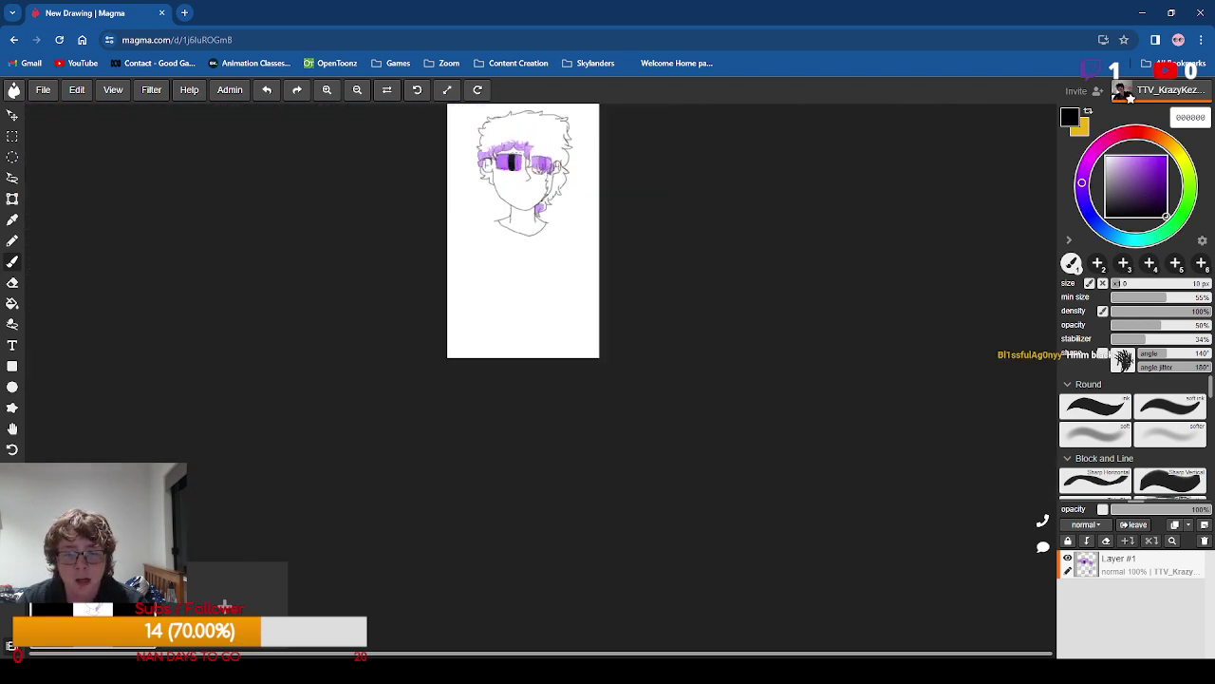
{"action": "scroll", "coordinate": [513, 151], "scroll_direction": "up", "scroll_amount": 8}
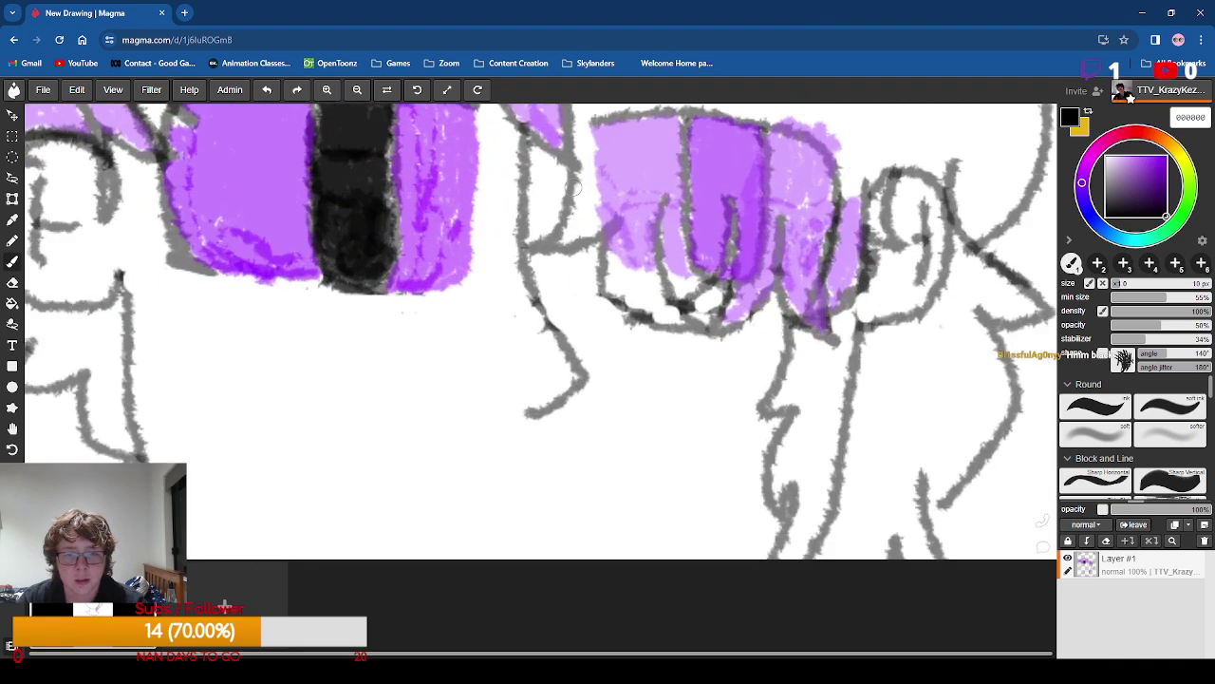
{"action": "scroll", "coordinate": [580, 239], "scroll_direction": "up", "scroll_amount": 3}
{"action": "mouse_move", "coordinate": [531, 256]}
{"action": "left_mouse_down"}
{"action": "mouse_move", "coordinate": [603, 225]}
{"action": "mouse_move", "coordinate": [594, 142]}
{"action": "mouse_move", "coordinate": [565, 205]}
{"action": "mouse_move", "coordinate": [598, 136]}
{"action": "mouse_move", "coordinate": [634, 213]}
{"action": "mouse_move", "coordinate": [612, 242]}
{"action": "mouse_move", "coordinate": [619, 137]}
{"action": "mouse_move", "coordinate": [607, 114]}
{"action": "mouse_move", "coordinate": [579, 119]}
{"action": "mouse_move", "coordinate": [588, 209]}
{"action": "mouse_move", "coordinate": [539, 209]}
{"action": "mouse_move", "coordinate": [508, 276]}
{"action": "mouse_move", "coordinate": [570, 143]}
{"action": "left_mouse_up"}
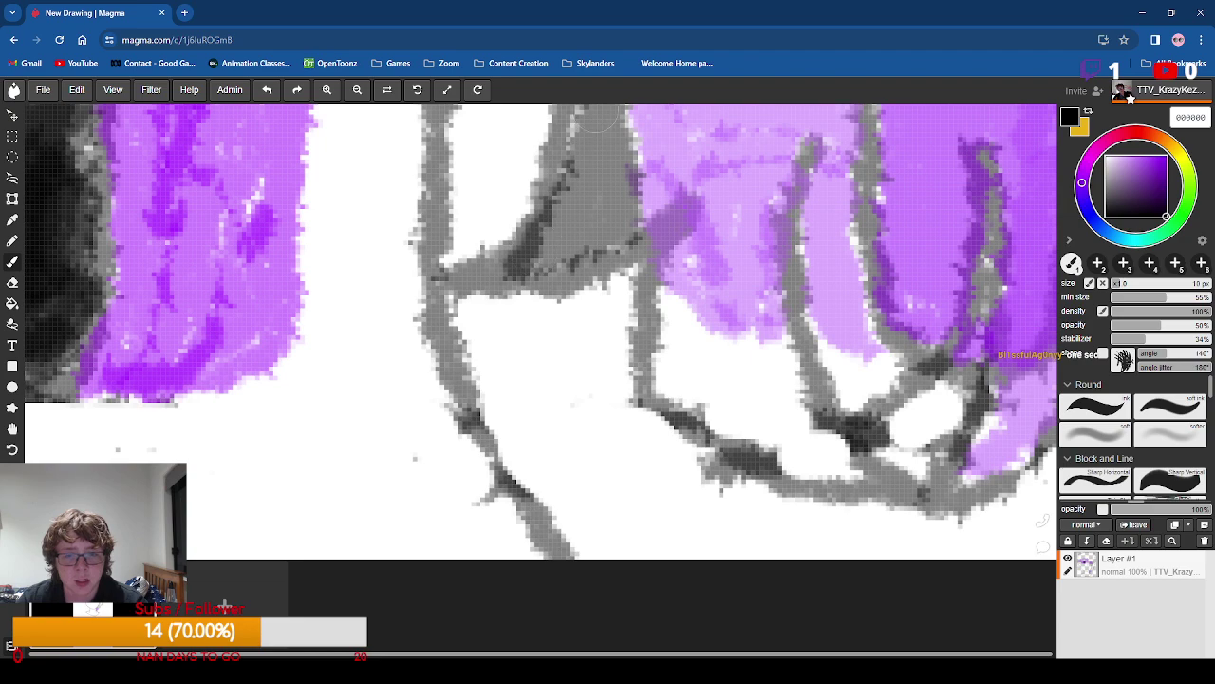
Extend the black shading up along the right eye's inner edge to its upper corner.
{"action": "scroll", "coordinate": [587, 117], "scroll_direction": "down", "scroll_amount": 2}
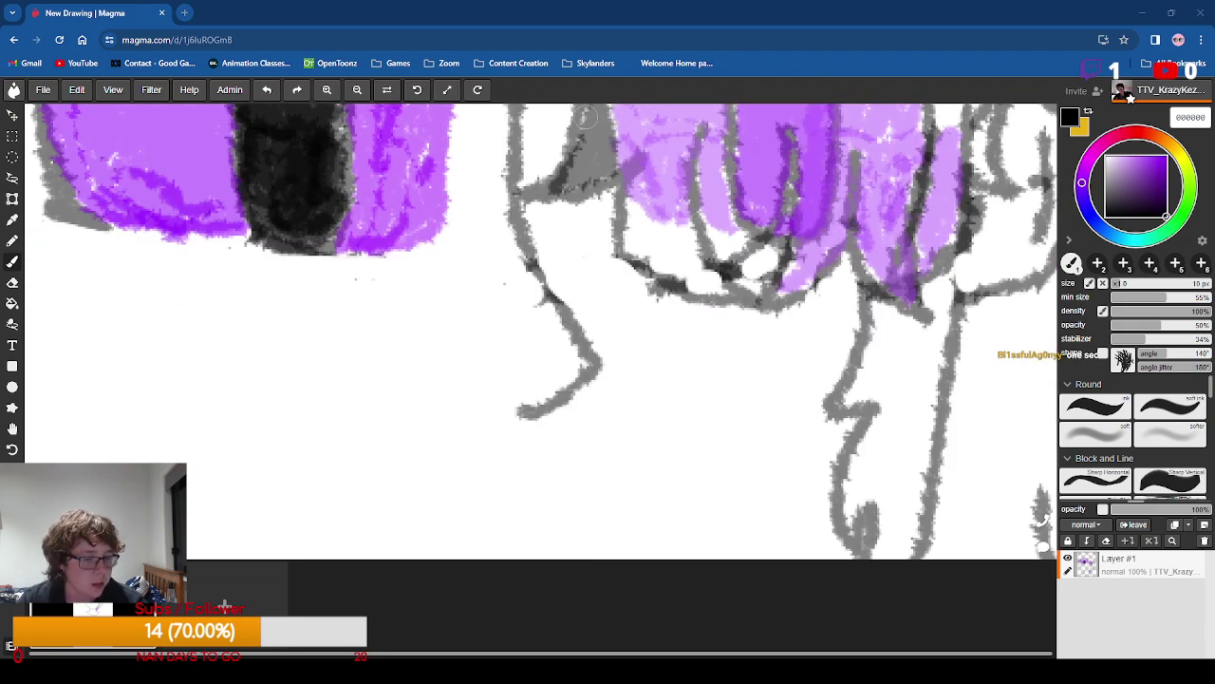
{"action": "scroll", "coordinate": [636, 165], "scroll_direction": "down", "scroll_amount": 2}
{"action": "scroll", "coordinate": [627, 152], "scroll_direction": "up", "scroll_amount": 2}
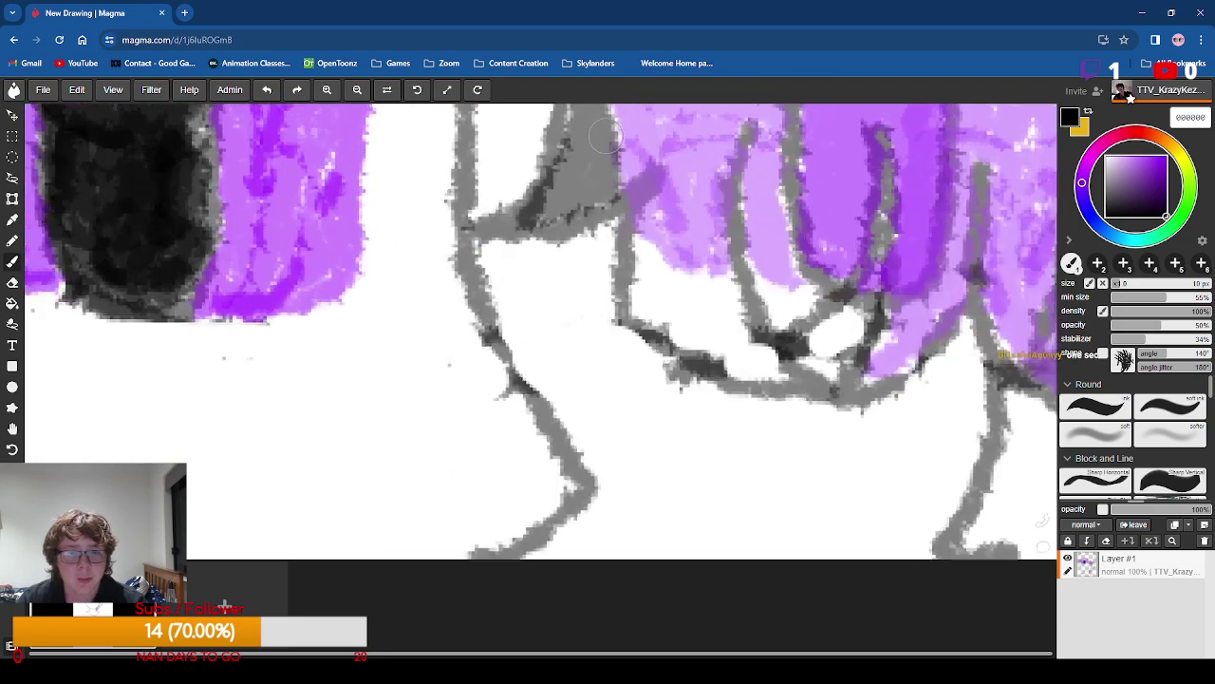
{"action": "scroll", "coordinate": [605, 130], "scroll_direction": "down", "scroll_amount": 2}
{"action": "scroll", "coordinate": [608, 130], "scroll_direction": "down", "scroll_amount": 3}
{"action": "scroll", "coordinate": [617, 133], "scroll_direction": "up", "scroll_amount": 5}
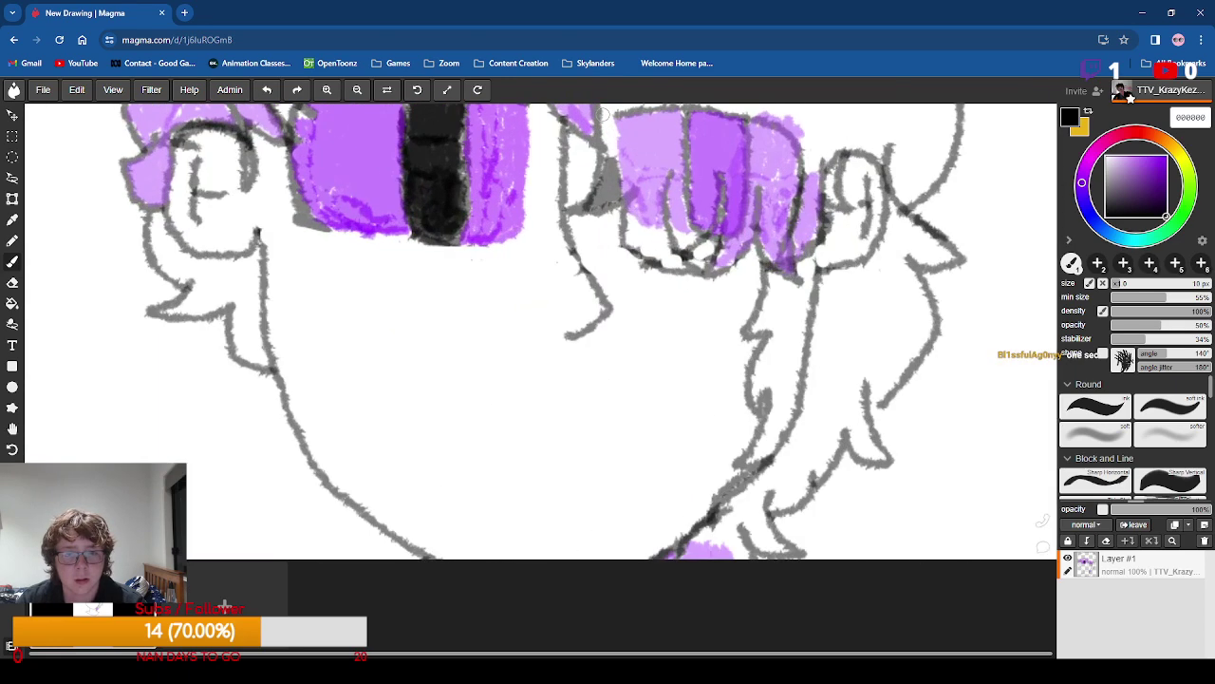
{"action": "mouse_move", "coordinate": [619, 109]}
{"action": "left_mouse_down"}
{"action": "mouse_move", "coordinate": [633, 269]}
{"action": "mouse_move", "coordinate": [666, 337]}
{"action": "mouse_move", "coordinate": [655, 342]}
{"action": "mouse_move", "coordinate": [615, 130]}
{"action": "mouse_move", "coordinate": [615, 234]}
{"action": "mouse_move", "coordinate": [600, 134]}
{"action": "mouse_move", "coordinate": [610, 118]}
{"action": "mouse_move", "coordinate": [630, 127]}
{"action": "mouse_move", "coordinate": [651, 203]}
{"action": "left_mouse_up"}
{"action": "scroll", "coordinate": [651, 202], "scroll_direction": "down", "scroll_amount": 7}
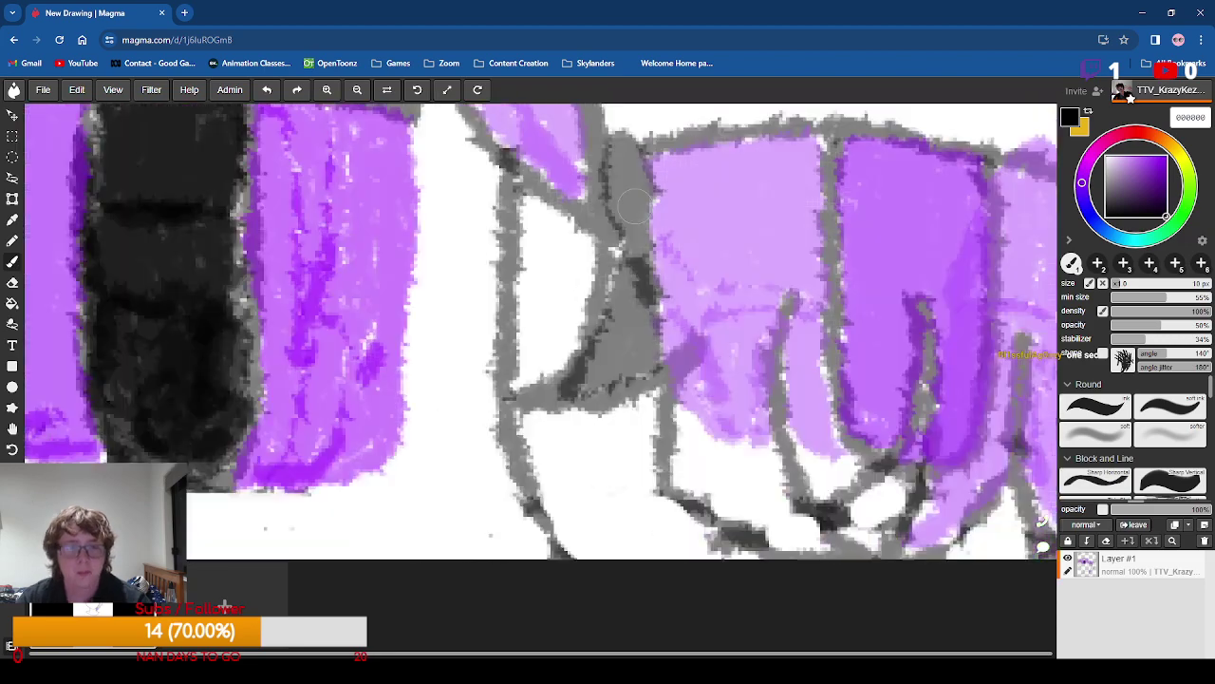
{"action": "scroll", "coordinate": [632, 228], "scroll_direction": "up", "scroll_amount": 6}
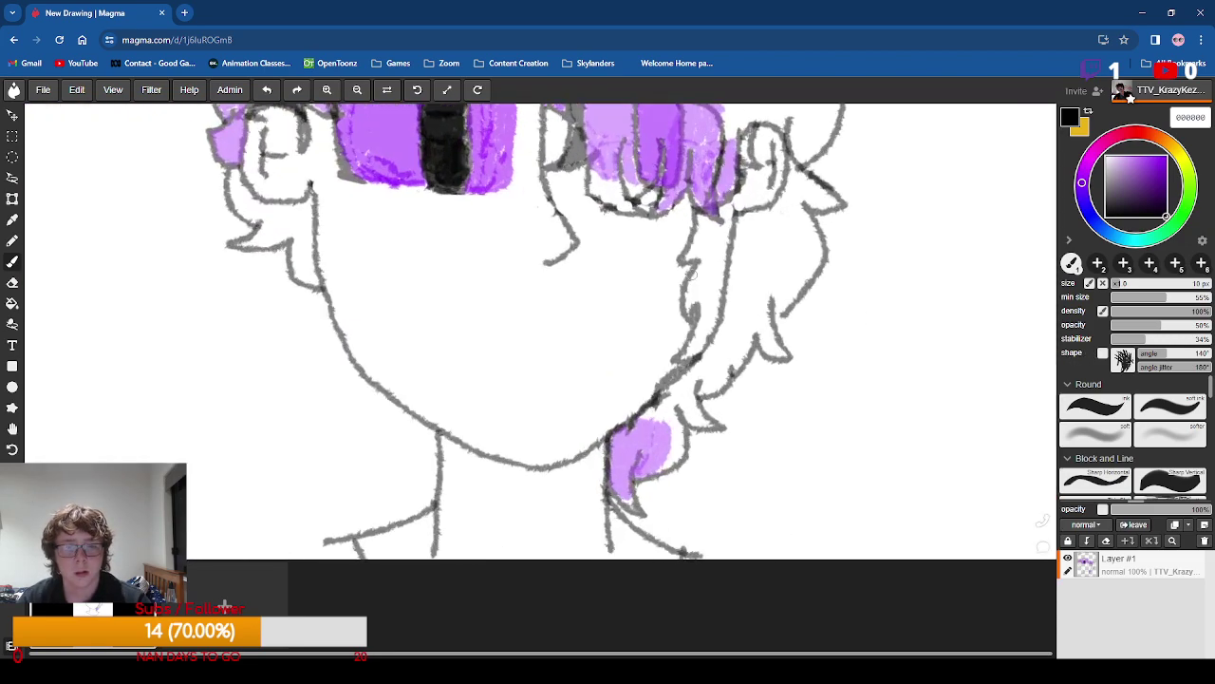
{"action": "scroll", "coordinate": [632, 228], "scroll_direction": "down", "scroll_amount": 3}
{"action": "scroll", "coordinate": [599, 165], "scroll_direction": "down", "scroll_amount": 2}
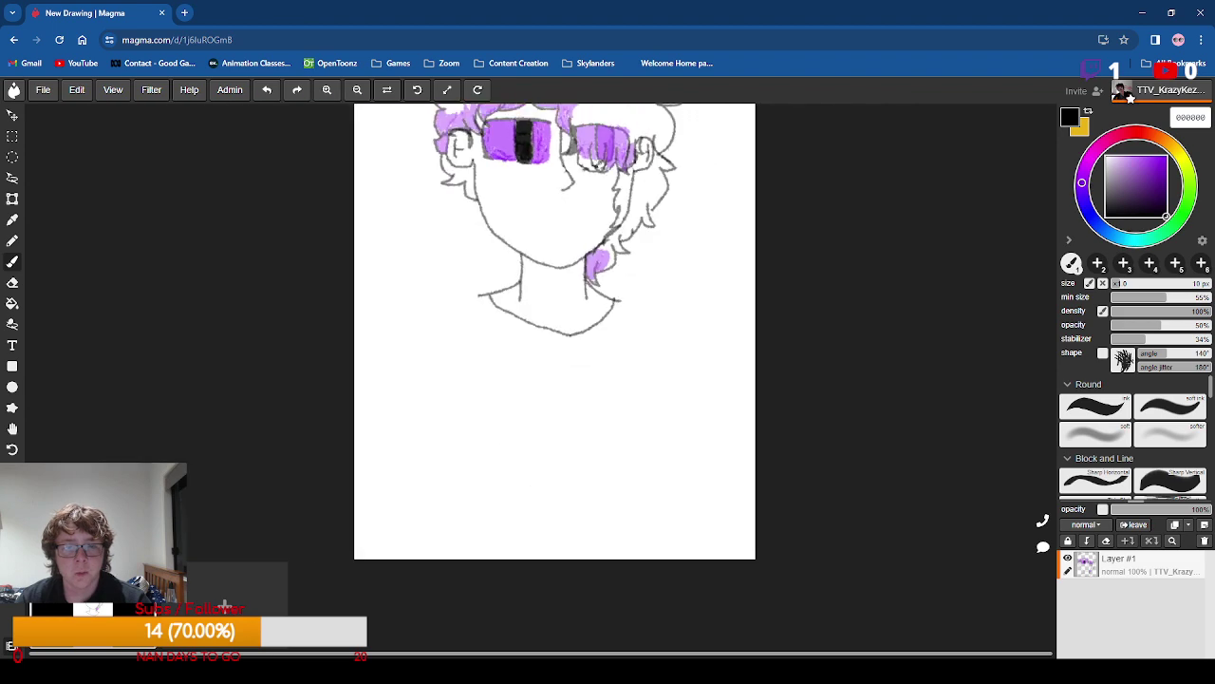
{"action": "scroll", "coordinate": [569, 173], "scroll_direction": "up", "scroll_amount": 6}
{"action": "key", "text": "b"}
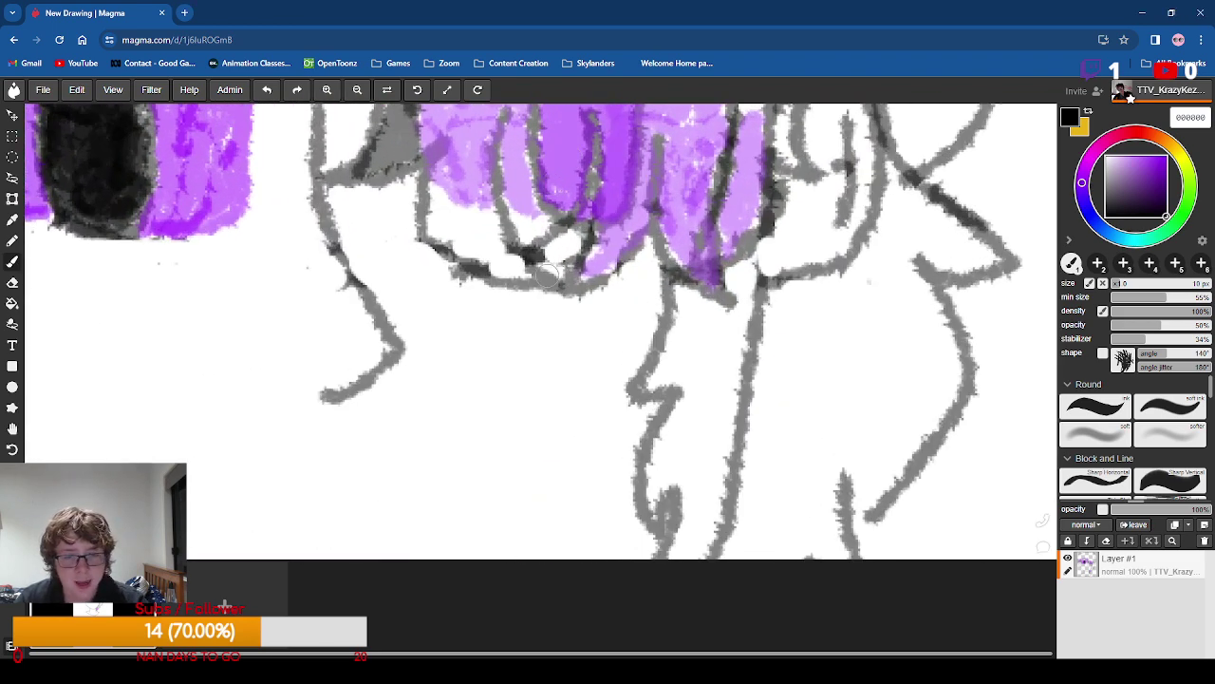
{"action": "mouse_move", "coordinate": [546, 275]}
{"action": "left_mouse_down"}
{"action": "mouse_move", "coordinate": [472, 242]}
{"action": "mouse_move", "coordinate": [475, 209]}
{"action": "mouse_move", "coordinate": [517, 249]}
{"action": "mouse_move", "coordinate": [498, 252]}
{"action": "mouse_move", "coordinate": [474, 219]}
{"action": "left_mouse_up"}
{"action": "key", "text": "i"}
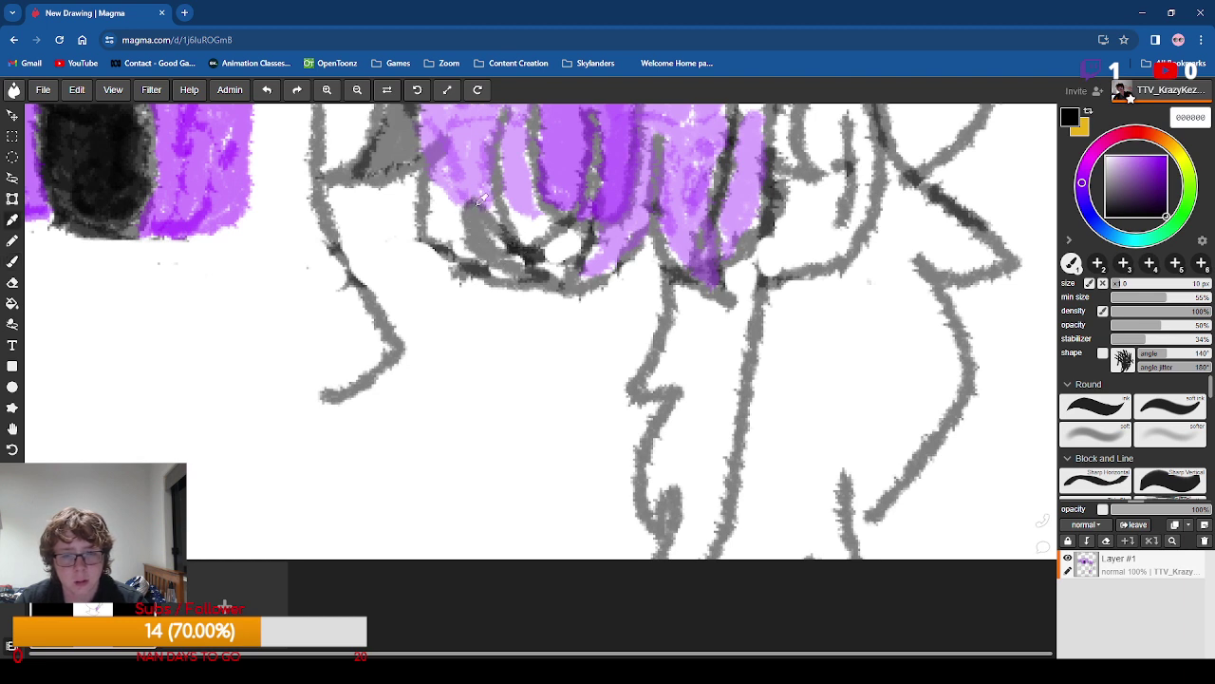
{"action": "key", "text": "b"}
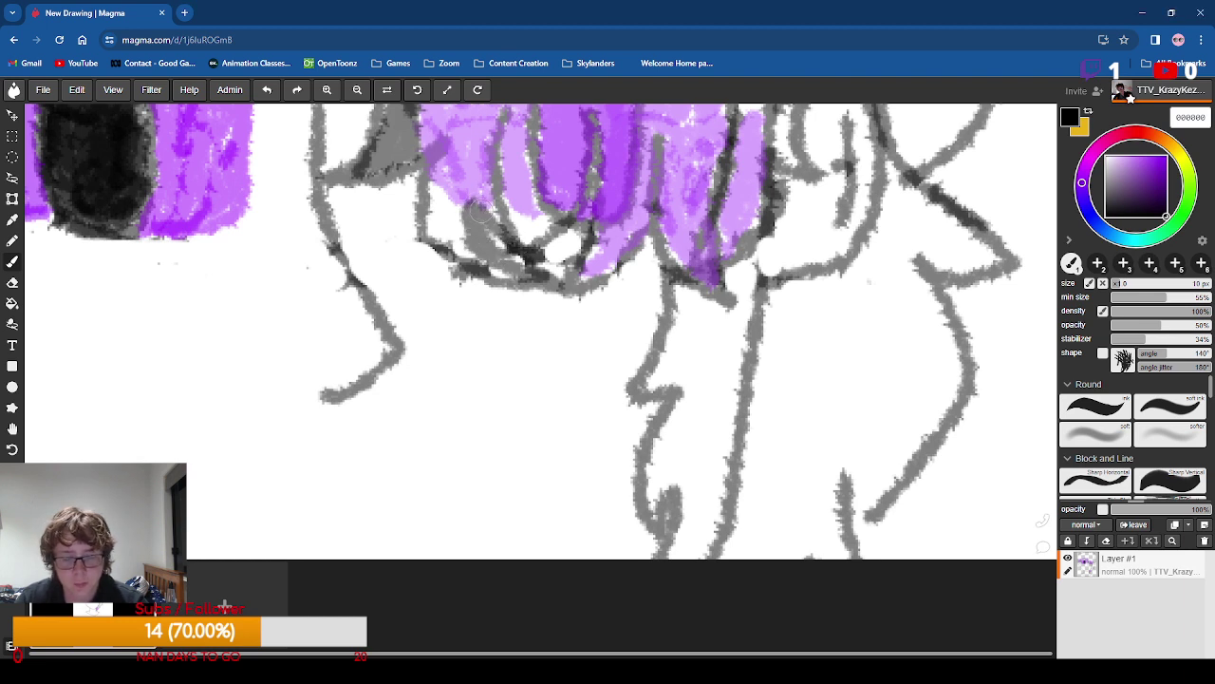
{"action": "key", "text": "ctrl+z"}
Set the brush colour to b659ff and fill the white lower inner corner of the right eye.
{"action": "left_click", "coordinate": [1146, 164]}
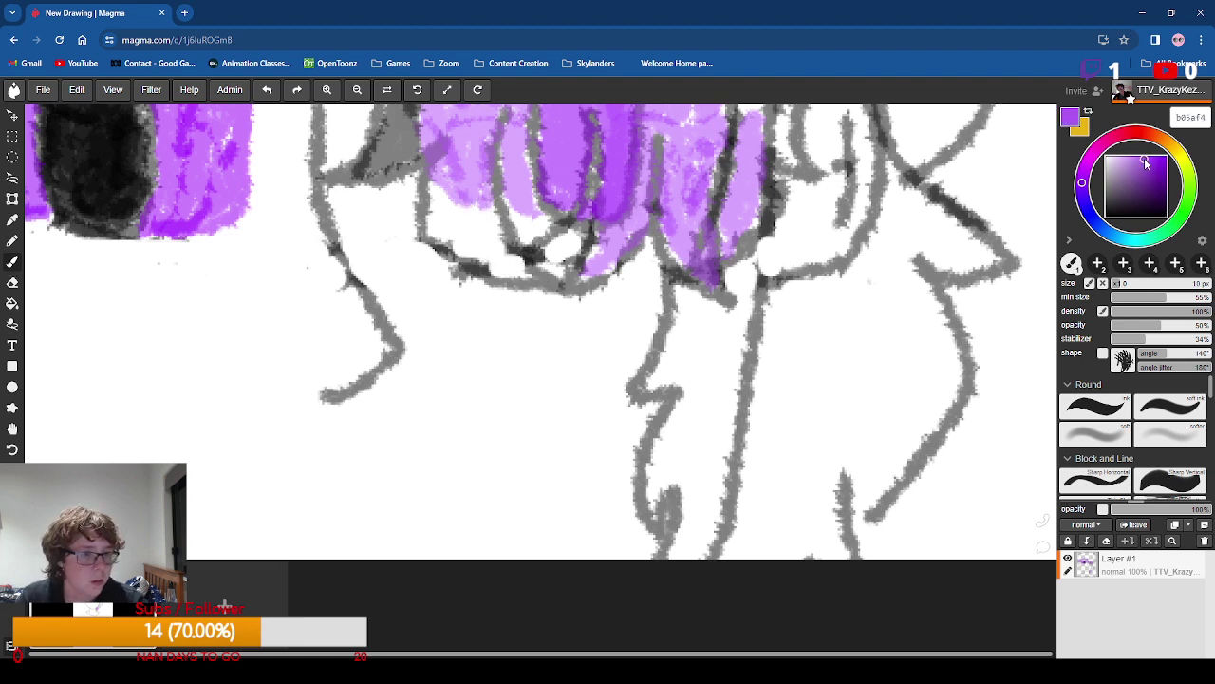
{"action": "mouse_move", "coordinate": [439, 194]}
{"action": "left_mouse_down"}
{"action": "mouse_move", "coordinate": [523, 273]}
{"action": "mouse_move", "coordinate": [498, 253]}
{"action": "mouse_move", "coordinate": [468, 177]}
{"action": "mouse_move", "coordinate": [503, 252]}
{"action": "mouse_move", "coordinate": [438, 225]}
{"action": "mouse_move", "coordinate": [416, 186]}
{"action": "mouse_move", "coordinate": [481, 249]}
{"action": "mouse_move", "coordinate": [437, 239]}
{"action": "mouse_move", "coordinate": [412, 206]}
{"action": "mouse_move", "coordinate": [412, 179]}
{"action": "mouse_move", "coordinate": [457, 243]}
{"action": "mouse_move", "coordinate": [436, 169]}
{"action": "mouse_move", "coordinate": [474, 219]}
{"action": "left_mouse_up"}
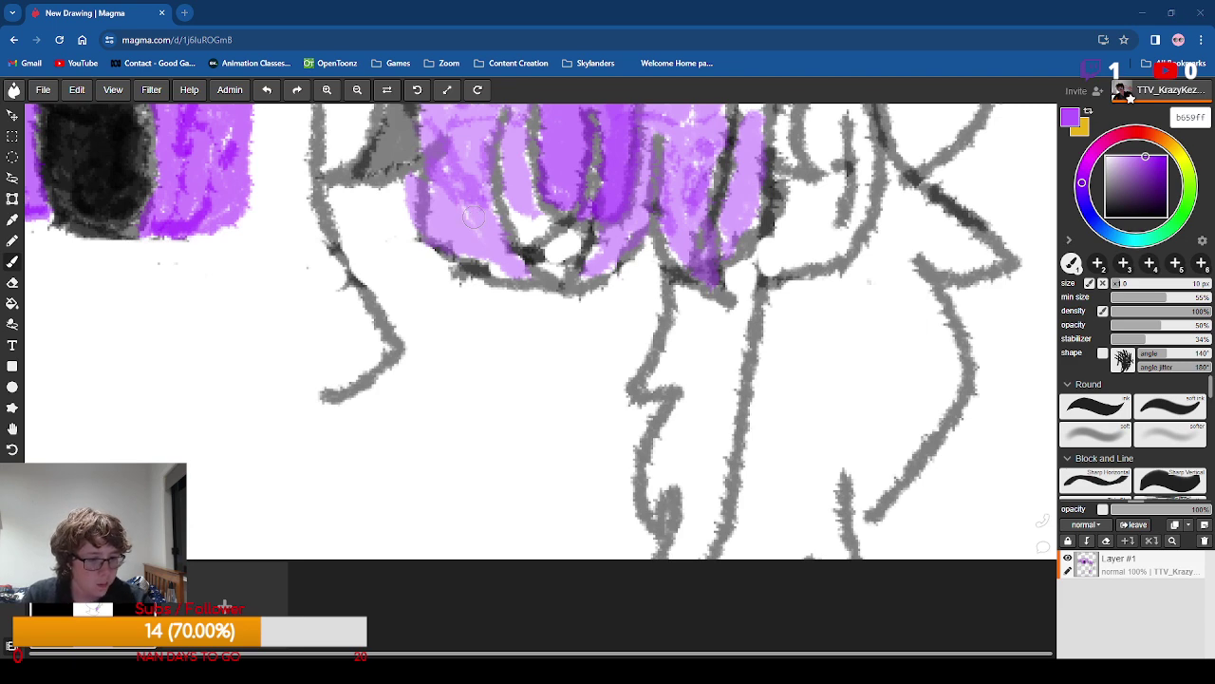
Fill the lowest hair lock beside the neck with b659ff, from its pointed tip up along the right jawline.
{"action": "scroll", "coordinate": [472, 216], "scroll_direction": "down", "scroll_amount": 6}
{"action": "scroll", "coordinate": [513, 190], "scroll_direction": "up", "scroll_amount": 3}
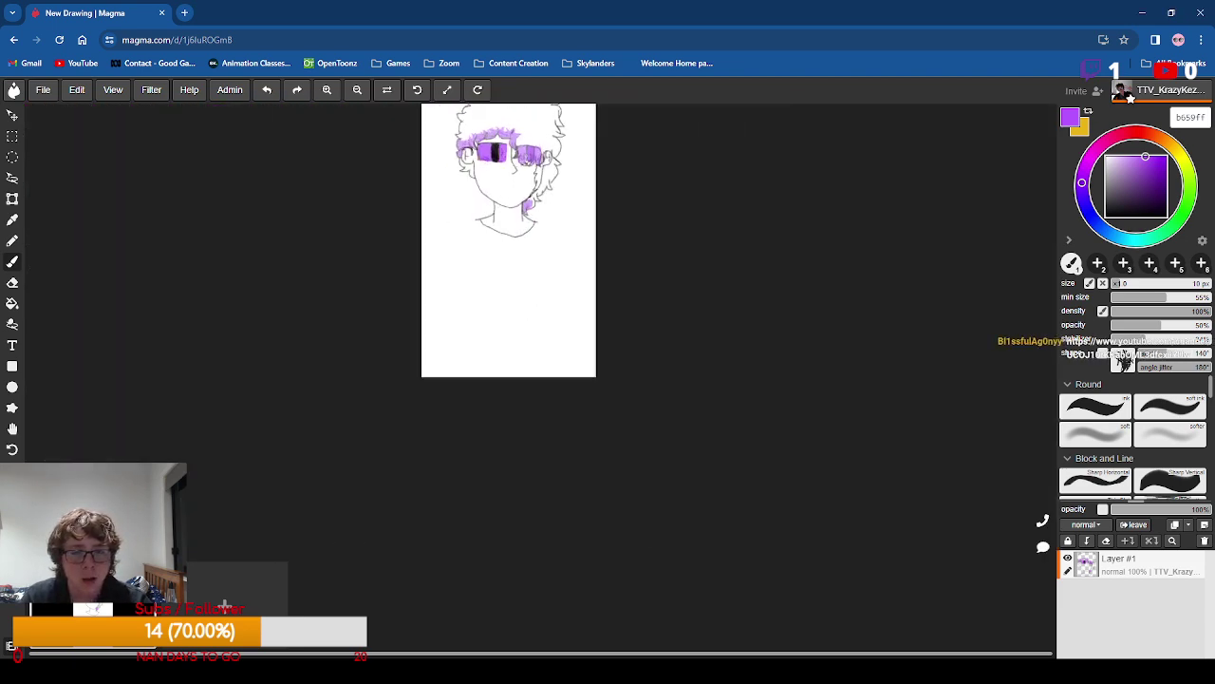
{"action": "scroll", "coordinate": [513, 238], "scroll_direction": "down", "scroll_amount": 2}
{"action": "scroll", "coordinate": [513, 237], "scroll_direction": "up", "scroll_amount": 8}
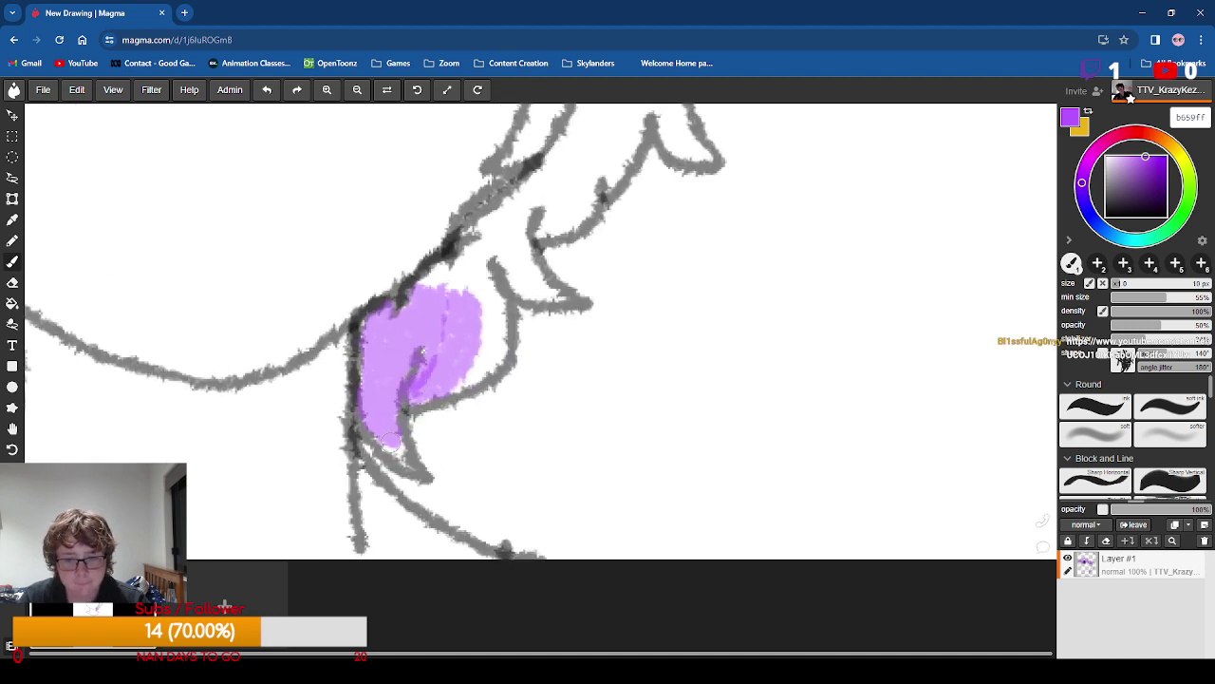
{"action": "mouse_move", "coordinate": [389, 439]}
{"action": "left_mouse_down"}
{"action": "mouse_move", "coordinate": [403, 463]}
{"action": "mouse_move", "coordinate": [380, 407]}
{"action": "left_mouse_up"}
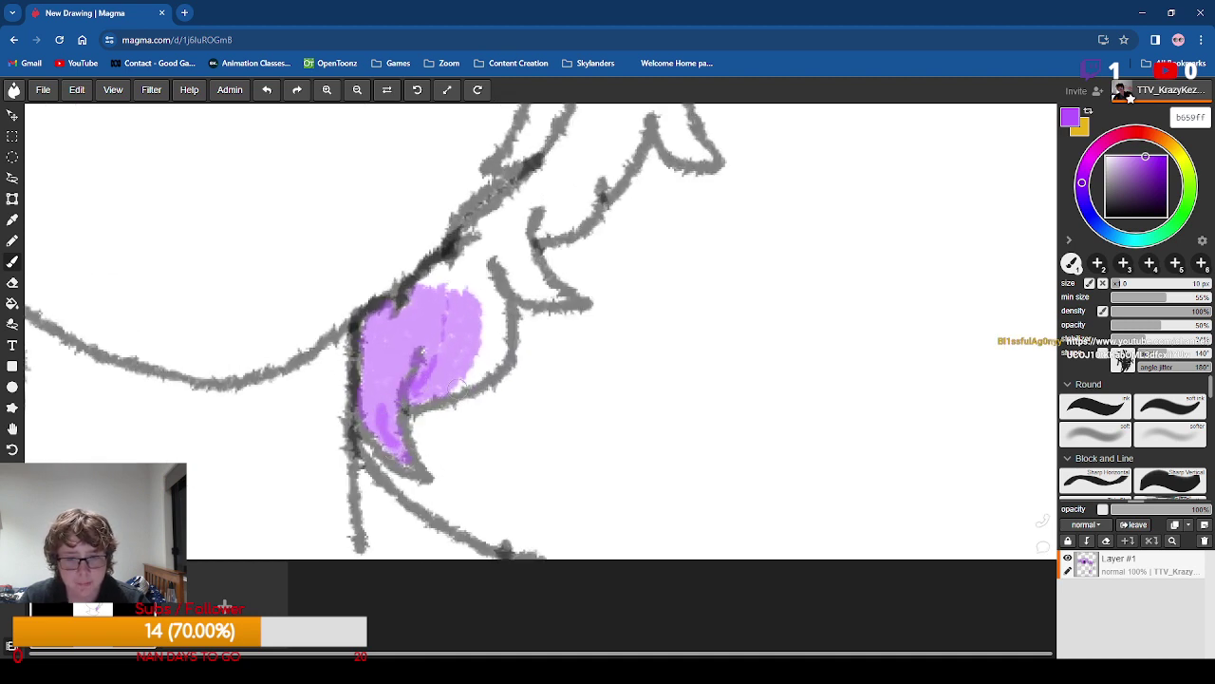
{"action": "mouse_move", "coordinate": [455, 386]}
{"action": "left_mouse_down"}
{"action": "mouse_move", "coordinate": [495, 359]}
{"action": "mouse_move", "coordinate": [491, 230]}
{"action": "mouse_move", "coordinate": [496, 348]}
{"action": "mouse_move", "coordinate": [484, 367]}
{"action": "mouse_move", "coordinate": [479, 226]}
{"action": "mouse_move", "coordinate": [465, 276]}
{"action": "mouse_move", "coordinate": [409, 282]}
{"action": "mouse_move", "coordinate": [465, 249]}
{"action": "mouse_move", "coordinate": [457, 278]}
{"action": "mouse_move", "coordinate": [478, 279]}
{"action": "mouse_move", "coordinate": [444, 273]}
{"action": "left_mouse_up"}
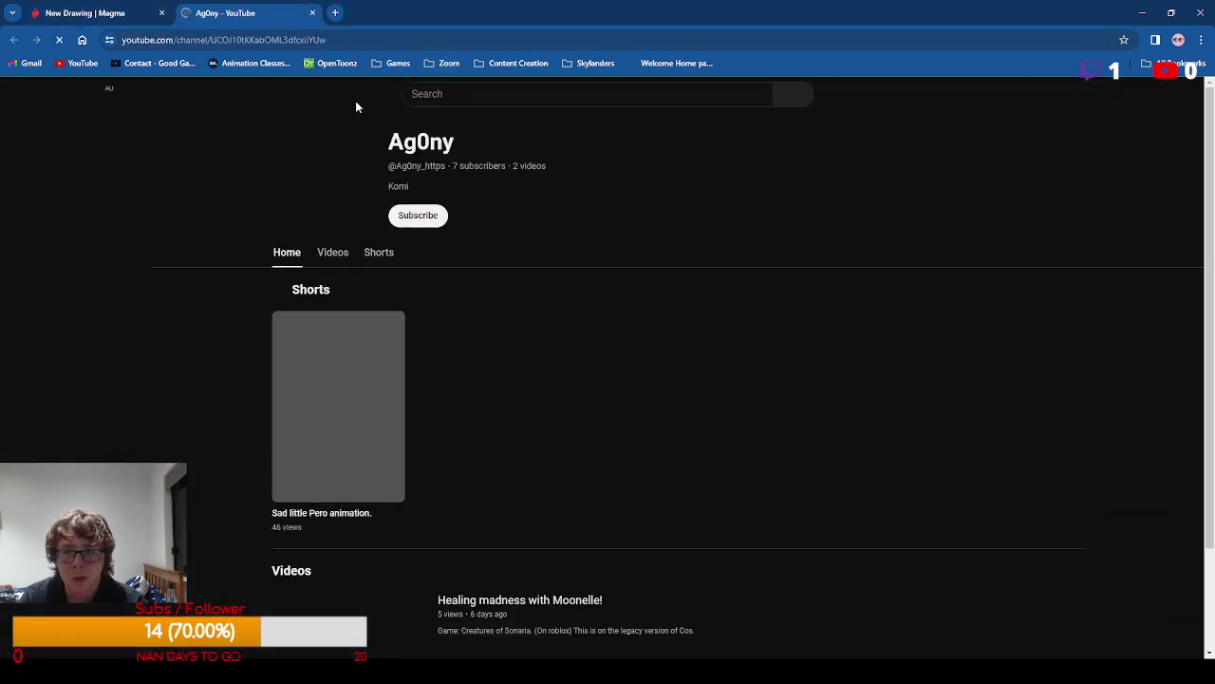
Subscribe to the opened YouTube channel and look over its home page.
{"action": "left_click", "coordinate": [415, 214]}
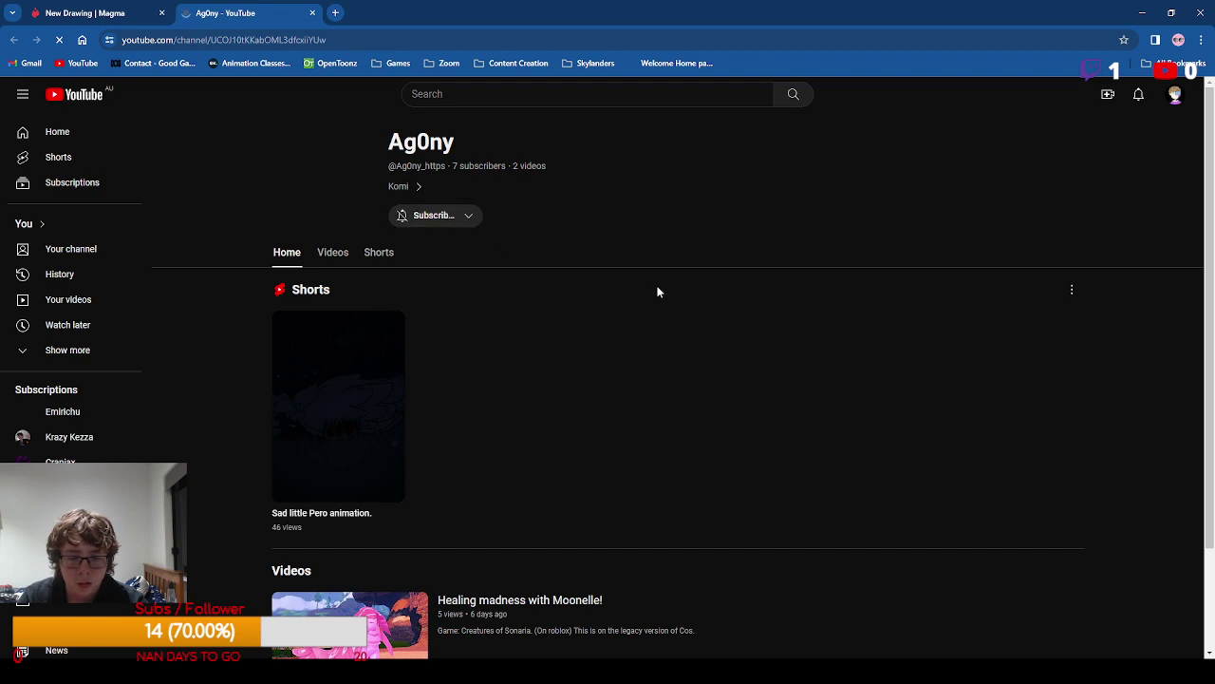
{"action": "scroll", "coordinate": [658, 291], "scroll_direction": "down", "scroll_amount": 2}
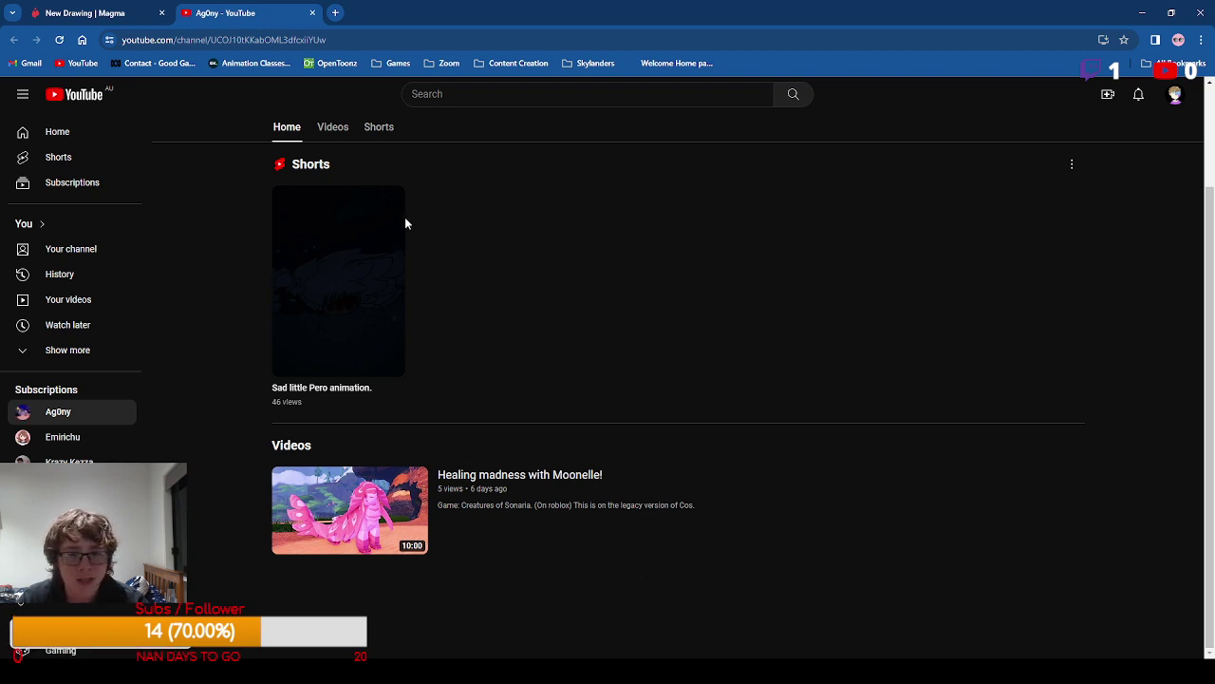
{"action": "scroll", "coordinate": [406, 223], "scroll_direction": "up", "scroll_amount": 2}
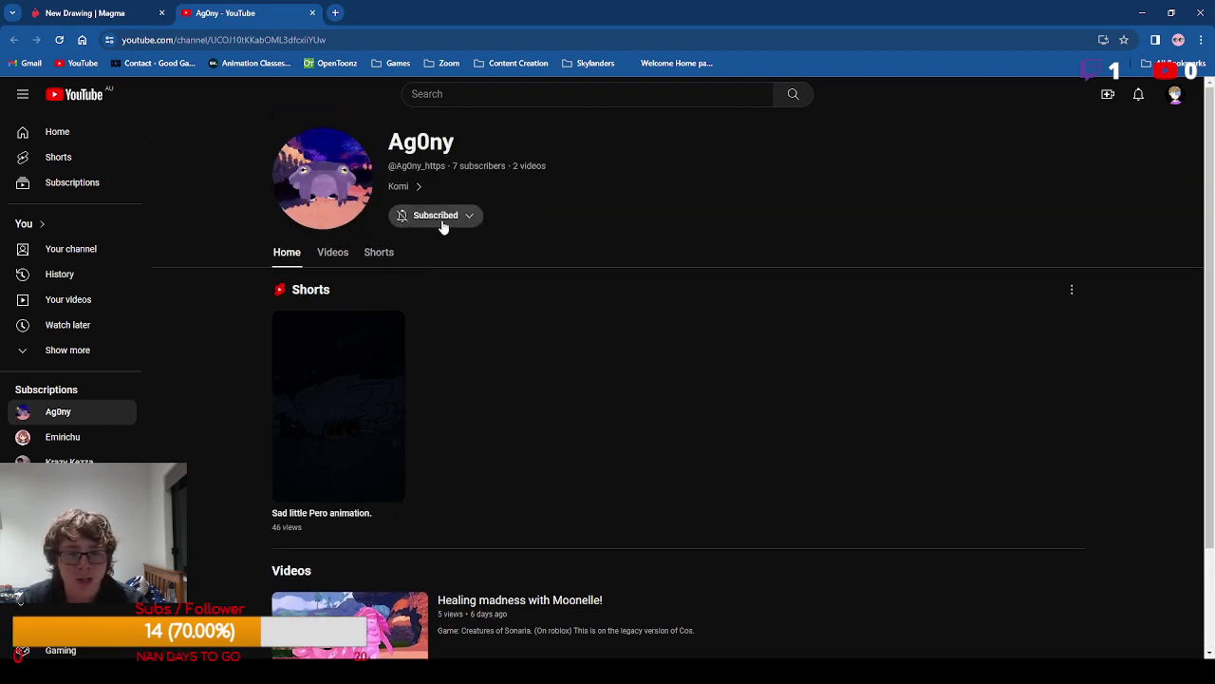
Switch to the other YouTube account and subscribe to the same channel from it.
{"action": "left_click", "coordinate": [1174, 94]}
{"action": "left_click", "coordinate": [1093, 225]}
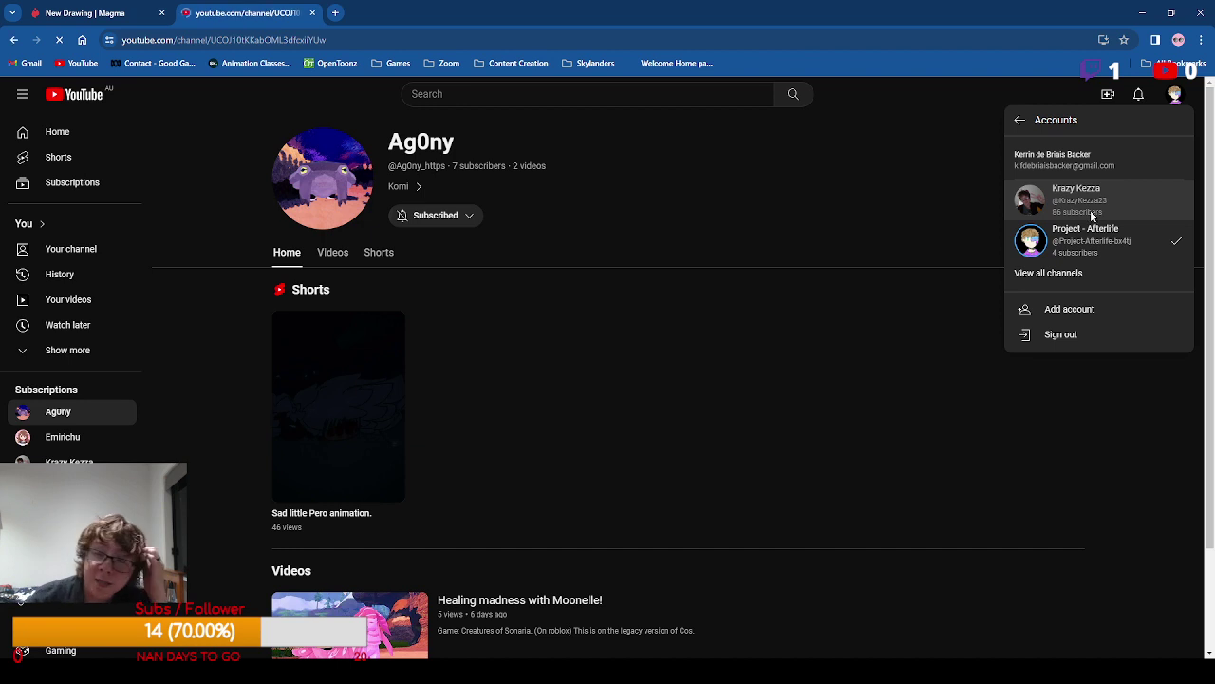
{"action": "left_click", "coordinate": [1092, 216]}
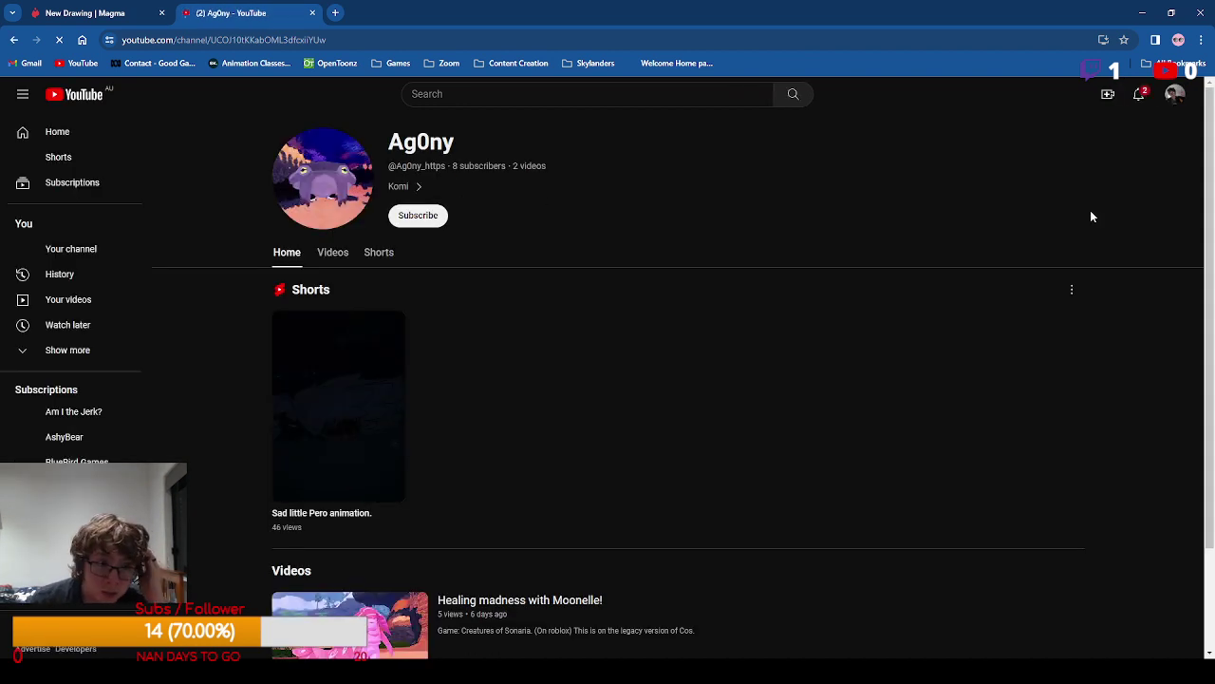
{"action": "left_click", "coordinate": [442, 221]}
Look at the YouTube notifications, close the YouTube page and return to the Magma drawing.
{"action": "left_click", "coordinate": [1138, 95]}
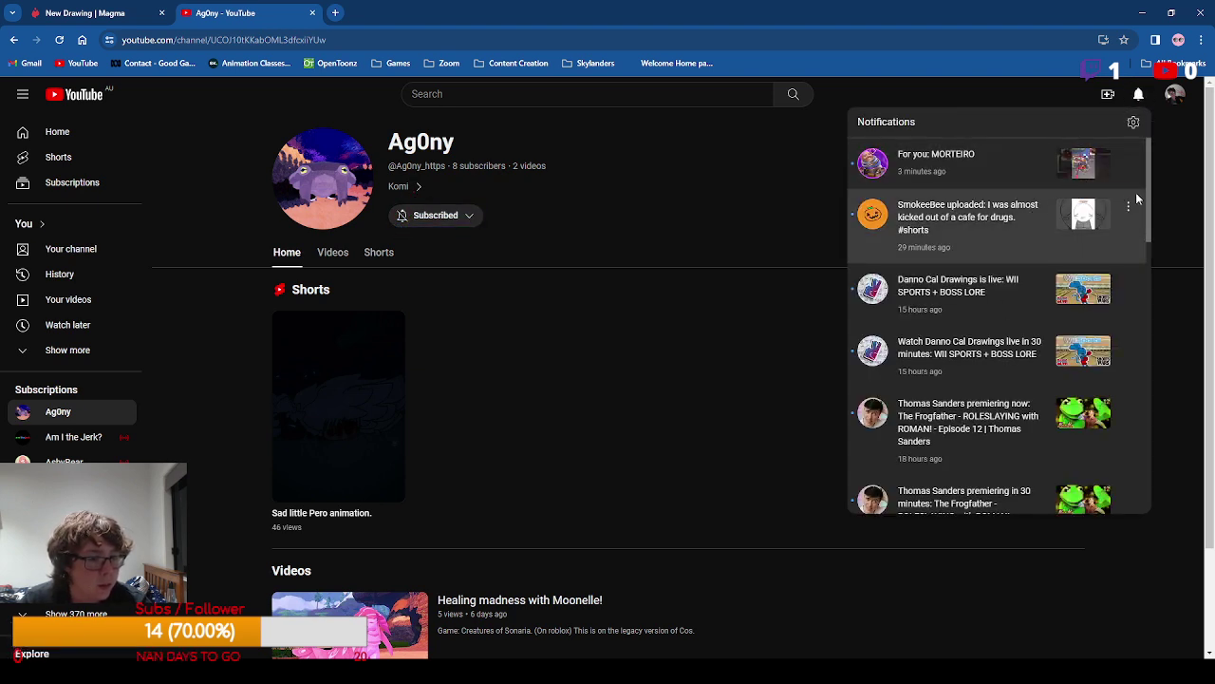
{"action": "left_click", "coordinate": [1170, 194]}
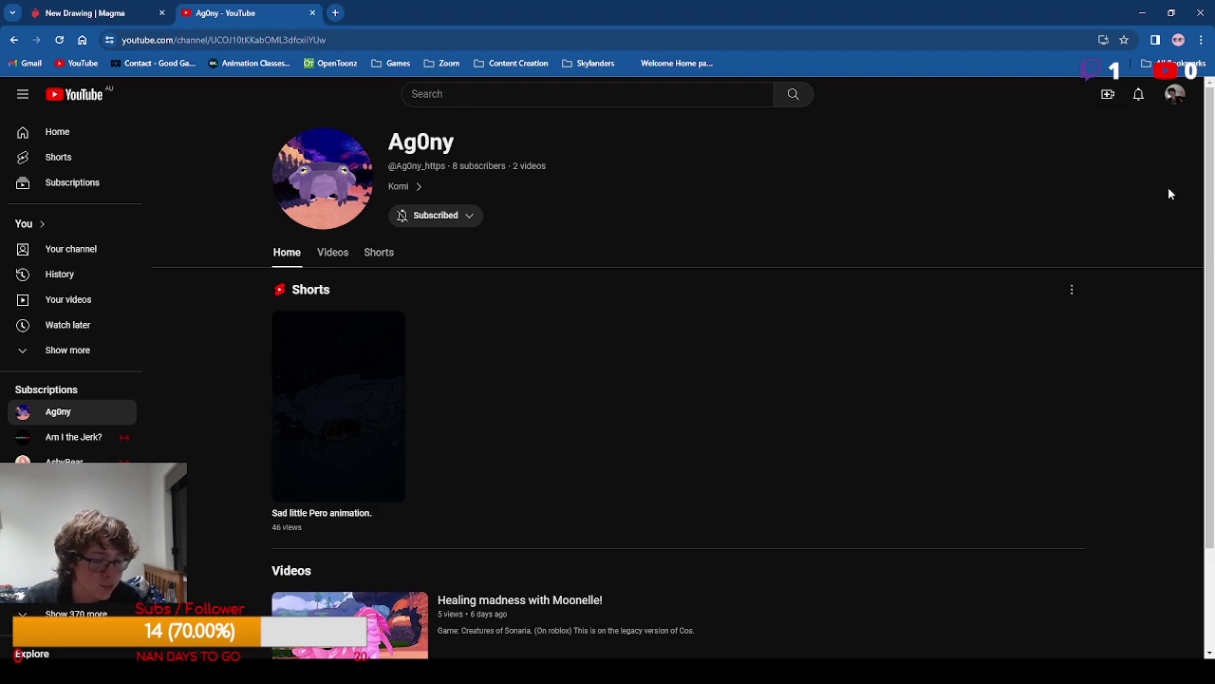
{"action": "left_click", "coordinate": [314, 14]}
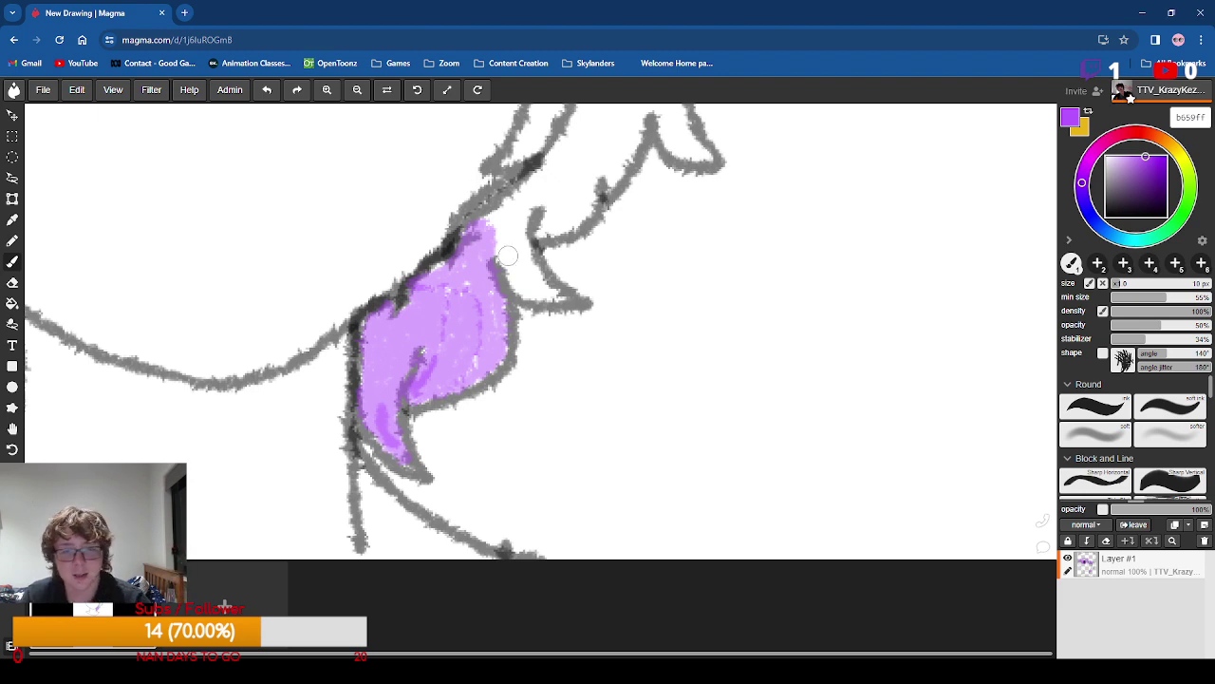
Fill the pointed hair lock beside the right jaw and the hair section just above it with b659ff.
{"action": "scroll", "coordinate": [525, 278], "scroll_direction": "down", "scroll_amount": 8}
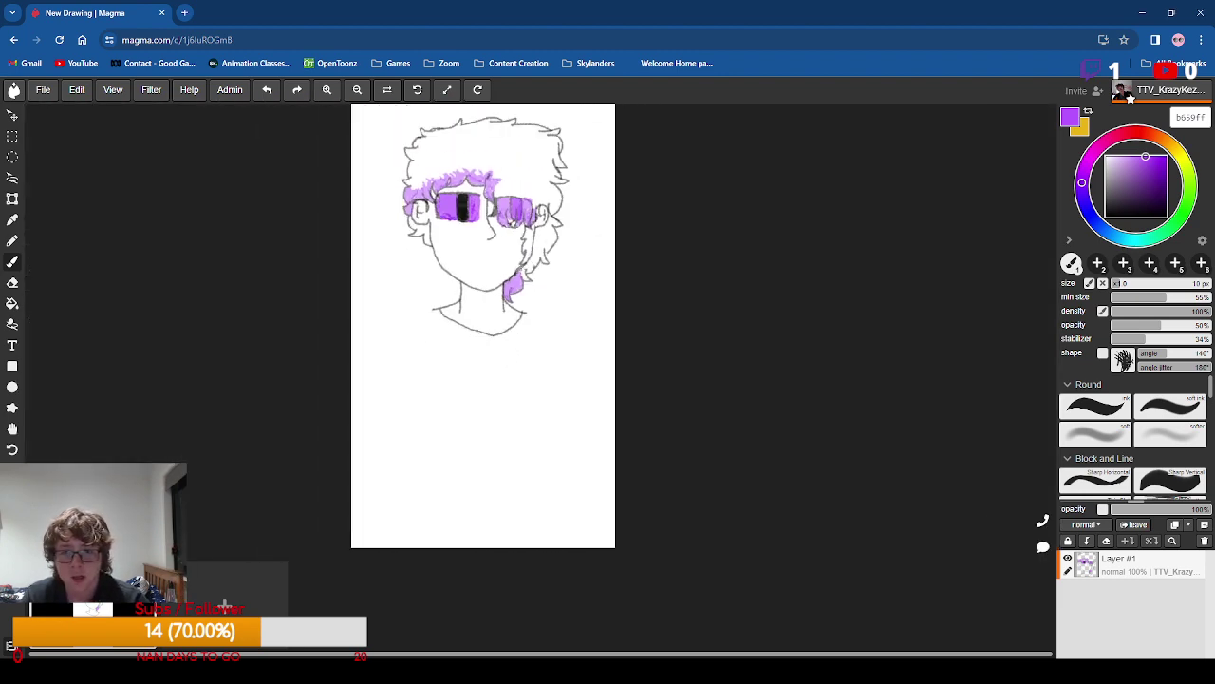
{"action": "scroll", "coordinate": [518, 289], "scroll_direction": "up", "scroll_amount": 8}
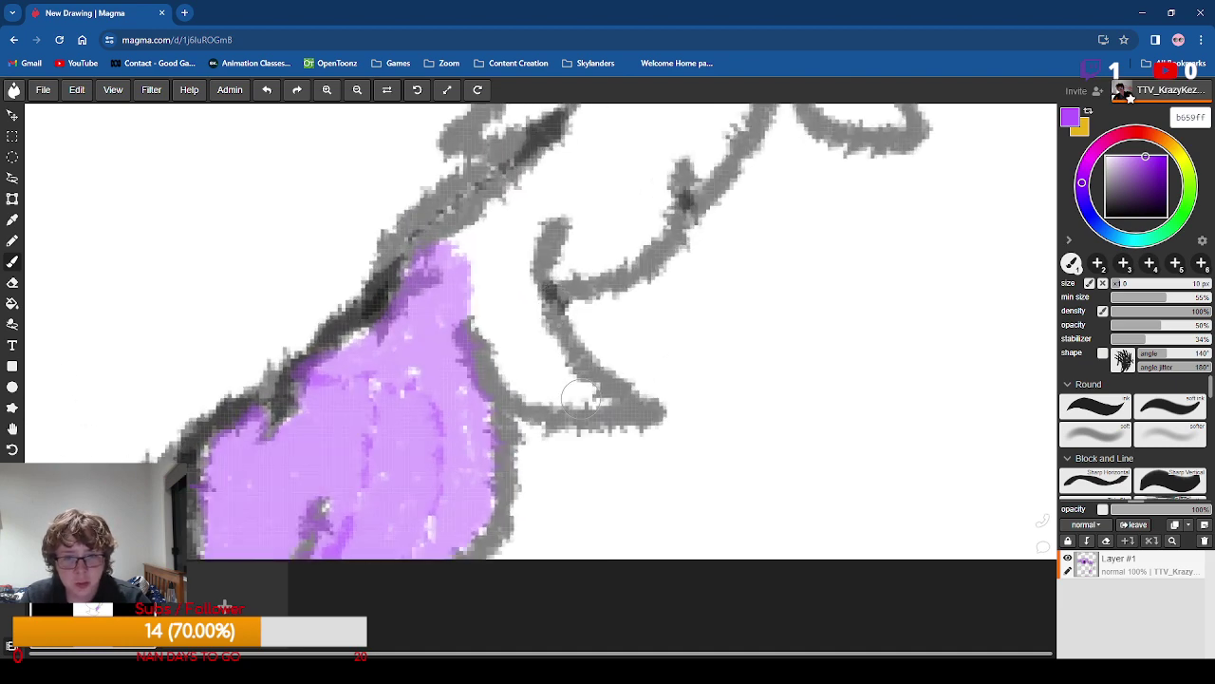
{"action": "mouse_move", "coordinate": [579, 396]}
{"action": "left_mouse_down"}
{"action": "mouse_move", "coordinate": [504, 312]}
{"action": "mouse_move", "coordinate": [503, 254]}
{"action": "mouse_move", "coordinate": [511, 318]}
{"action": "mouse_move", "coordinate": [562, 365]}
{"action": "mouse_move", "coordinate": [514, 227]}
{"action": "mouse_move", "coordinate": [536, 385]}
{"action": "left_mouse_up"}
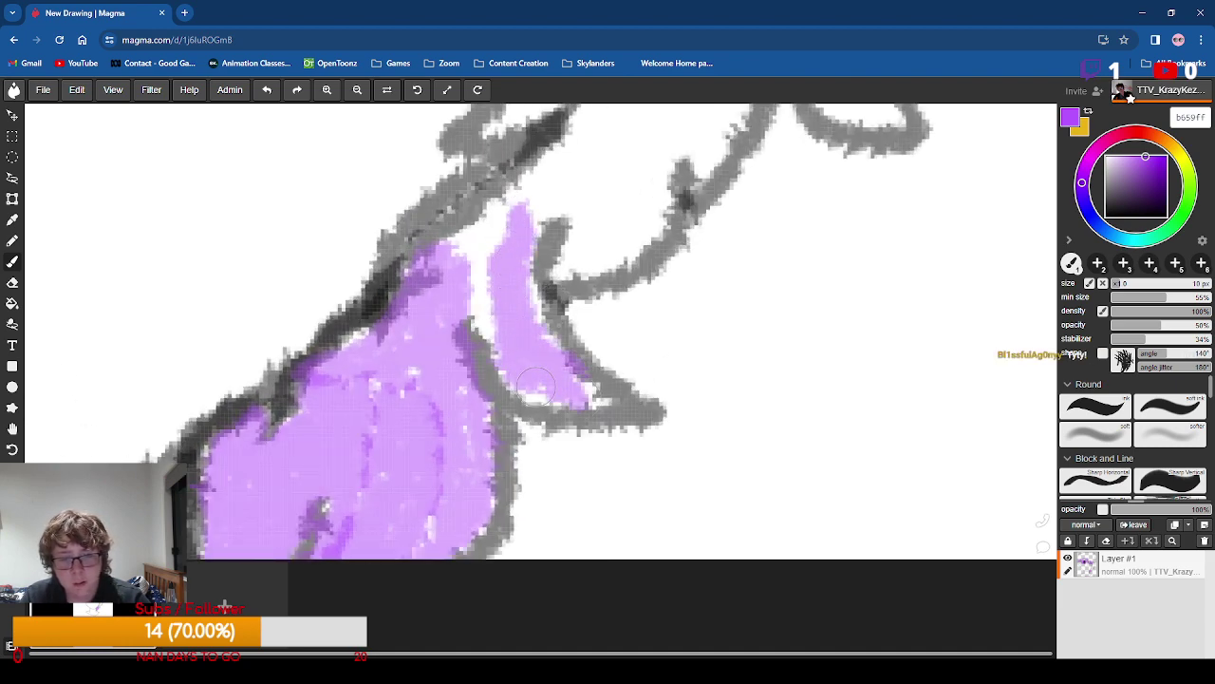
{"action": "left_click_drag", "start_coordinate": [534, 385], "coordinate": [489, 225]}
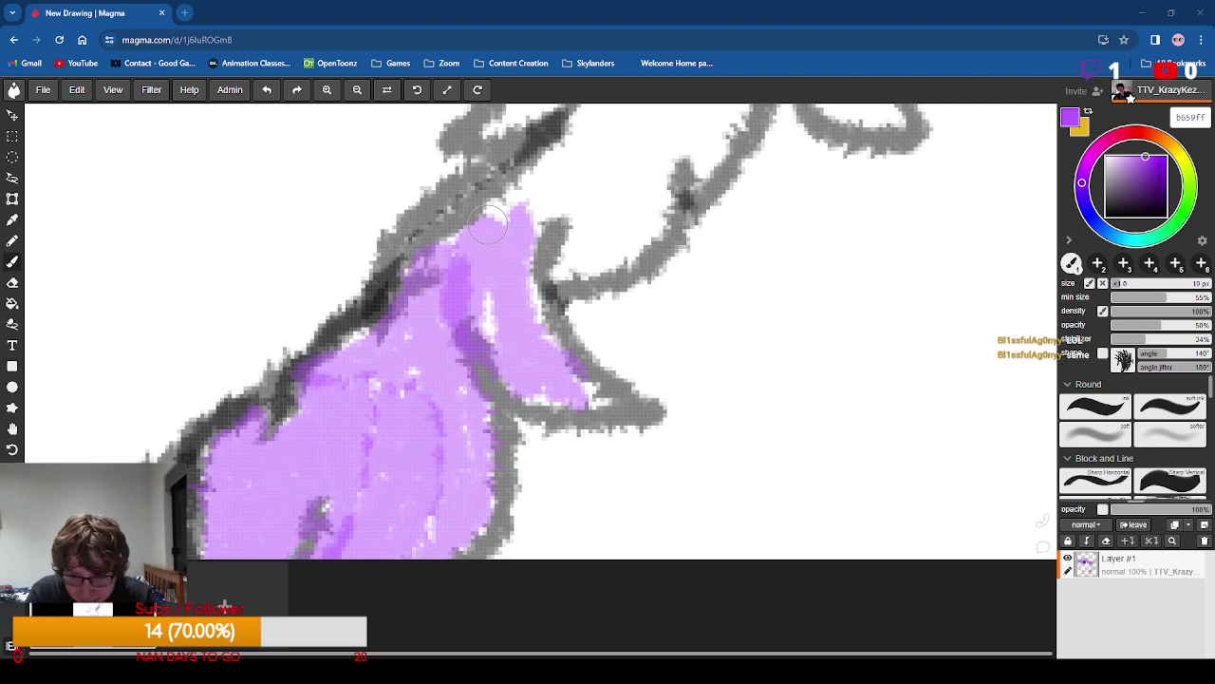
{"action": "mouse_move", "coordinate": [569, 263]}
{"action": "left_mouse_down"}
{"action": "mouse_move", "coordinate": [655, 206]}
{"action": "mouse_move", "coordinate": [669, 141]}
{"action": "mouse_move", "coordinate": [653, 205]}
{"action": "mouse_move", "coordinate": [567, 253]}
{"action": "mouse_move", "coordinate": [627, 111]}
{"action": "mouse_move", "coordinate": [627, 241]}
{"action": "mouse_move", "coordinate": [670, 118]}
{"action": "mouse_move", "coordinate": [644, 194]}
{"action": "mouse_move", "coordinate": [639, 126]}
{"action": "mouse_move", "coordinate": [602, 126]}
{"action": "mouse_move", "coordinate": [512, 195]}
{"action": "mouse_move", "coordinate": [518, 216]}
{"action": "mouse_move", "coordinate": [536, 174]}
{"action": "mouse_move", "coordinate": [646, 209]}
{"action": "mouse_move", "coordinate": [578, 268]}
{"action": "mouse_move", "coordinate": [566, 204]}
{"action": "mouse_move", "coordinate": [534, 235]}
{"action": "mouse_move", "coordinate": [536, 324]}
{"action": "mouse_move", "coordinate": [606, 395]}
{"action": "mouse_move", "coordinate": [521, 369]}
{"action": "mouse_move", "coordinate": [490, 336]}
{"action": "mouse_move", "coordinate": [475, 285]}
{"action": "left_mouse_up"}
Erase the lower end of the face outline where it crosses the hair beside the right jaw.
{"action": "scroll", "coordinate": [475, 285], "scroll_direction": "down", "scroll_amount": 5}
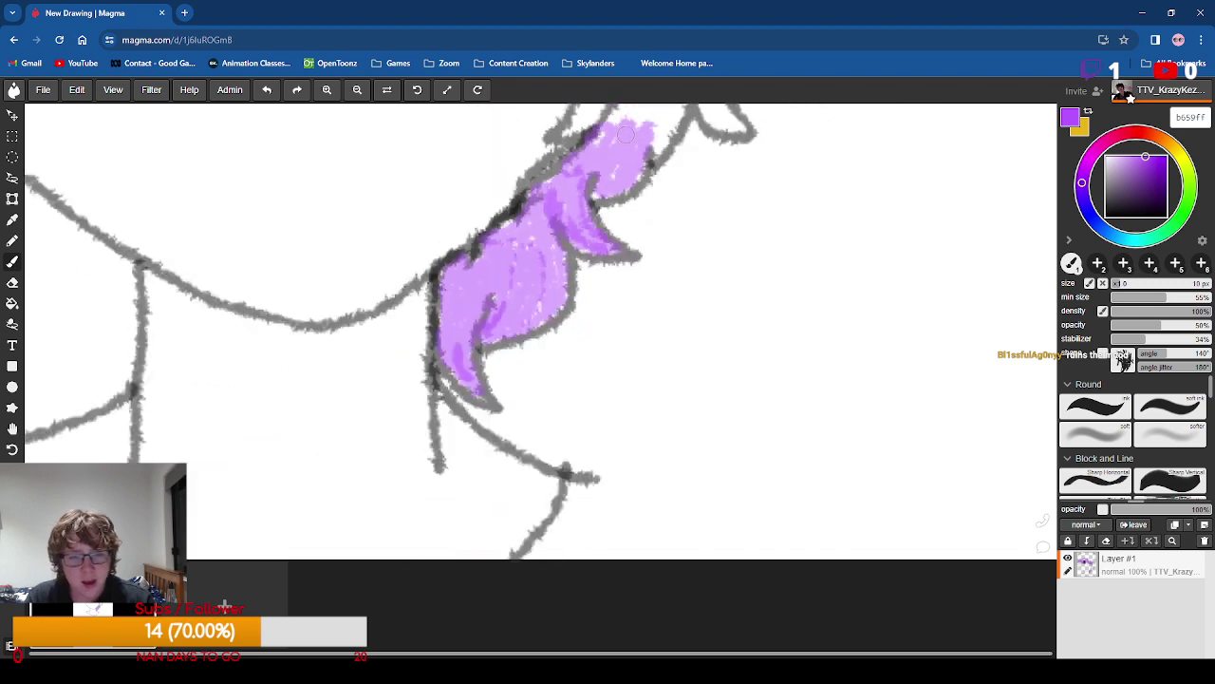
{"action": "scroll", "coordinate": [636, 171], "scroll_direction": "up", "scroll_amount": 1}
{"action": "scroll", "coordinate": [636, 171], "scroll_direction": "down", "scroll_amount": 4}
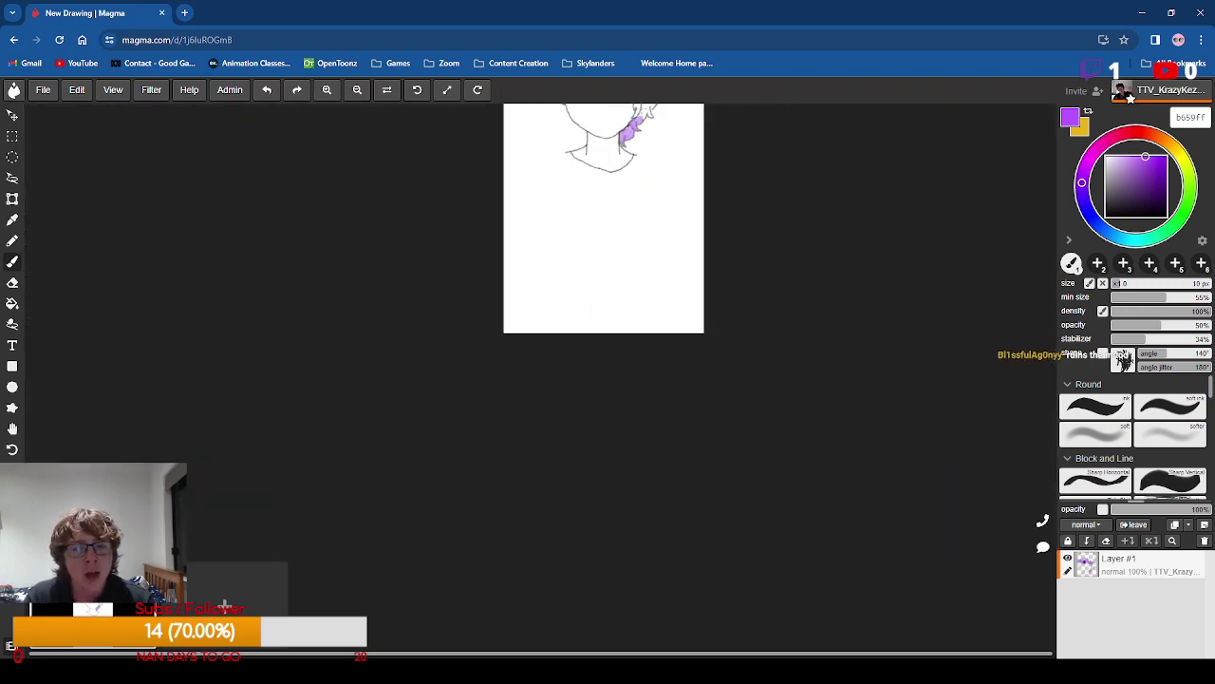
{"action": "scroll", "coordinate": [636, 171], "scroll_direction": "up", "scroll_amount": 4}
{"action": "scroll", "coordinate": [626, 143], "scroll_direction": "up", "scroll_amount": 4}
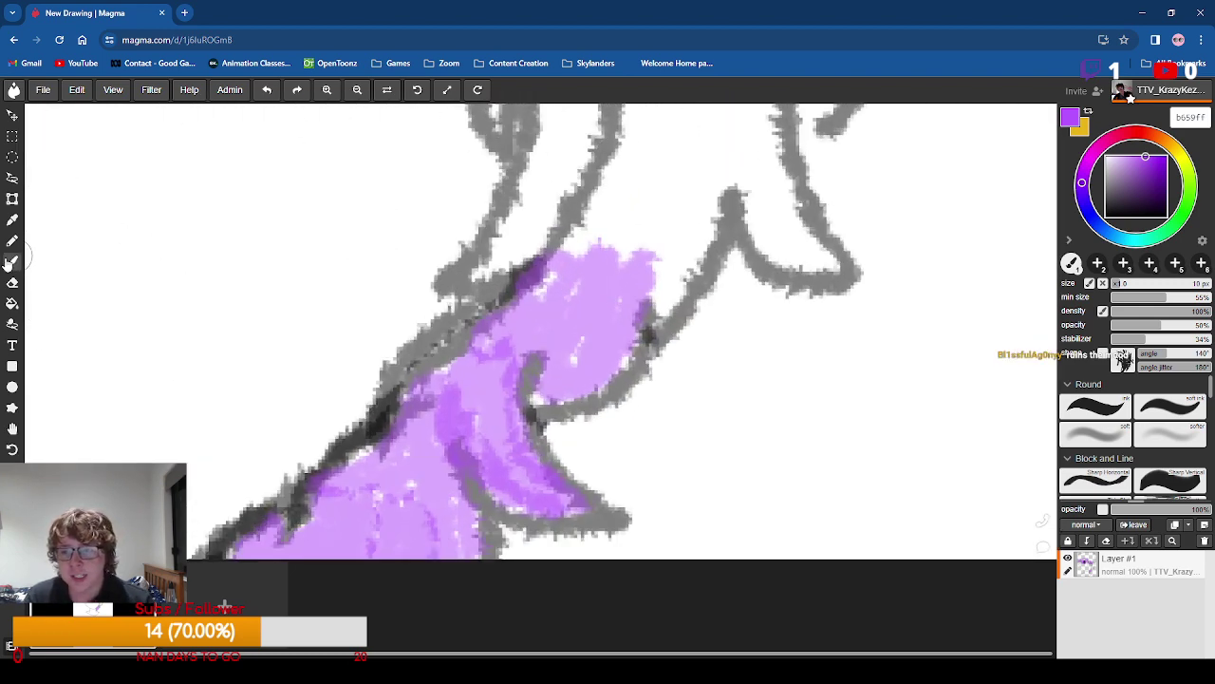
{"action": "left_click", "coordinate": [13, 302]}
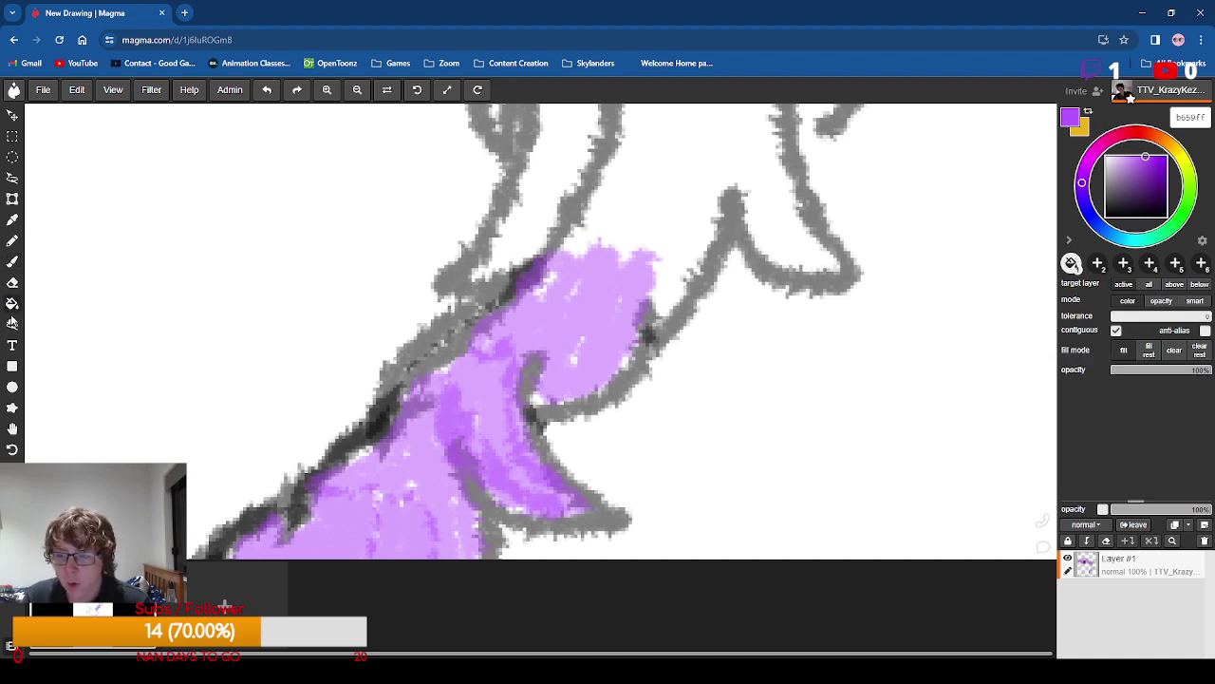
{"action": "left_click", "coordinate": [12, 282]}
{"action": "mouse_move", "coordinate": [536, 249]}
{"action": "left_mouse_down"}
{"action": "mouse_move", "coordinate": [565, 223]}
{"action": "mouse_move", "coordinate": [595, 127]}
{"action": "mouse_move", "coordinate": [595, 194]}
{"action": "mouse_move", "coordinate": [602, 126]}
{"action": "mouse_move", "coordinate": [614, 157]}
{"action": "left_mouse_up"}
Erase the rest of the face outline inside the right side hair, up towards the right ear.
{"action": "scroll", "coordinate": [613, 157], "scroll_direction": "down", "scroll_amount": 3}
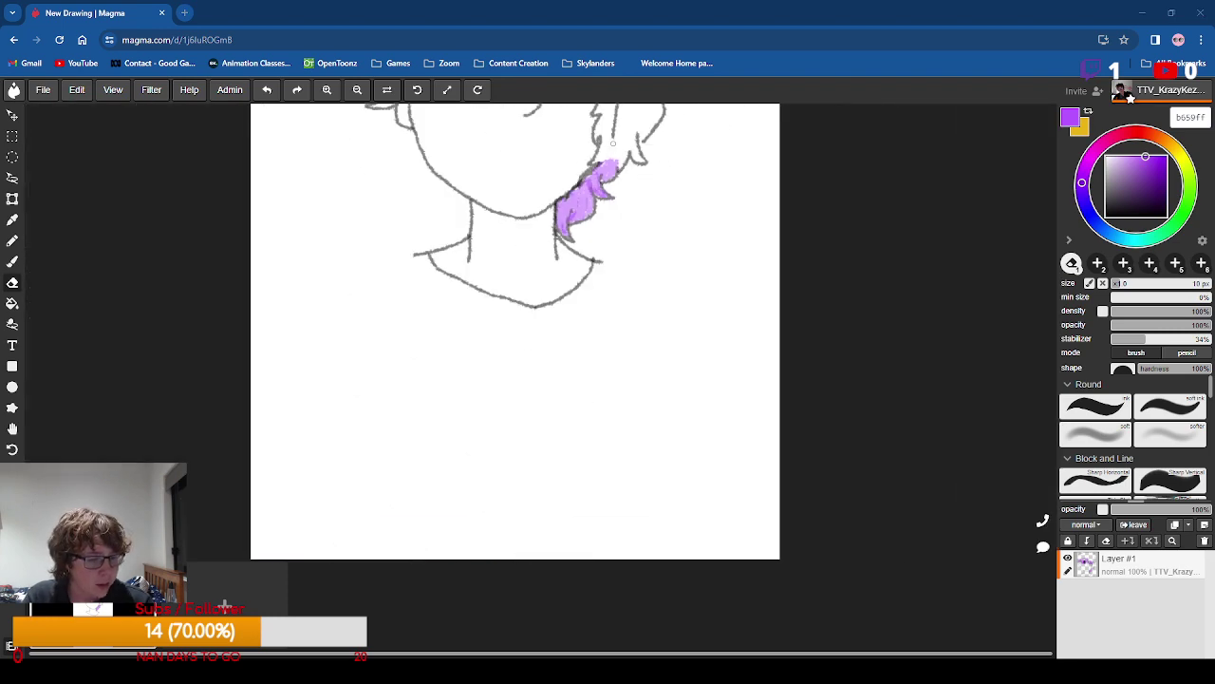
{"action": "scroll", "coordinate": [615, 136], "scroll_direction": "down", "scroll_amount": 3}
{"action": "scroll", "coordinate": [615, 136], "scroll_direction": "up", "scroll_amount": 5}
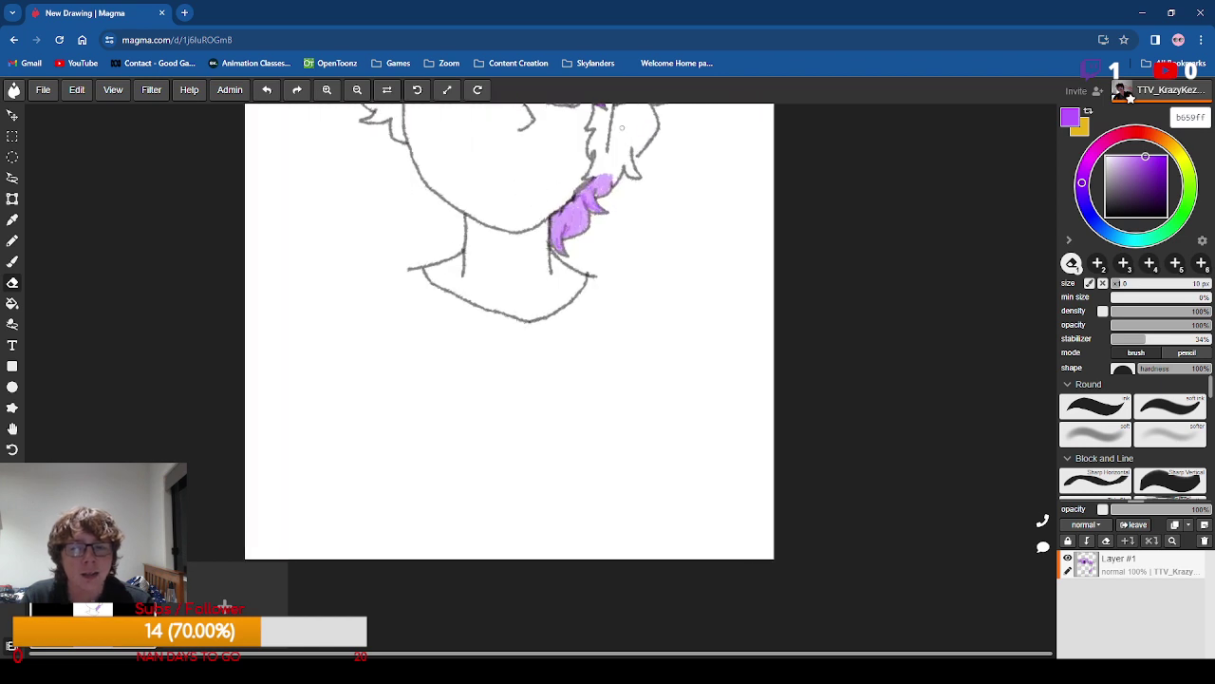
{"action": "scroll", "coordinate": [613, 131], "scroll_direction": "down", "scroll_amount": 3}
{"action": "scroll", "coordinate": [613, 131], "scroll_direction": "up", "scroll_amount": 6}
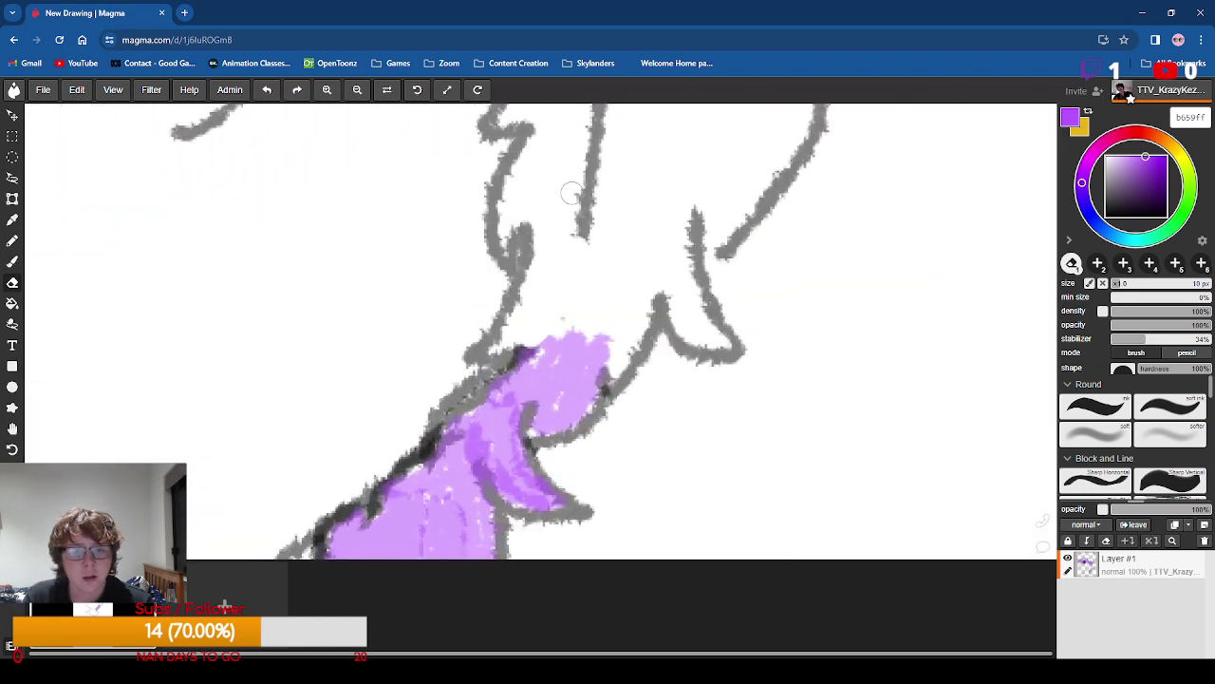
{"action": "mouse_move", "coordinate": [598, 158]}
{"action": "left_mouse_down"}
{"action": "mouse_move", "coordinate": [587, 194]}
{"action": "mouse_move", "coordinate": [567, 113]}
{"action": "mouse_move", "coordinate": [577, 119]}
{"action": "mouse_move", "coordinate": [572, 244]}
{"action": "left_mouse_up"}
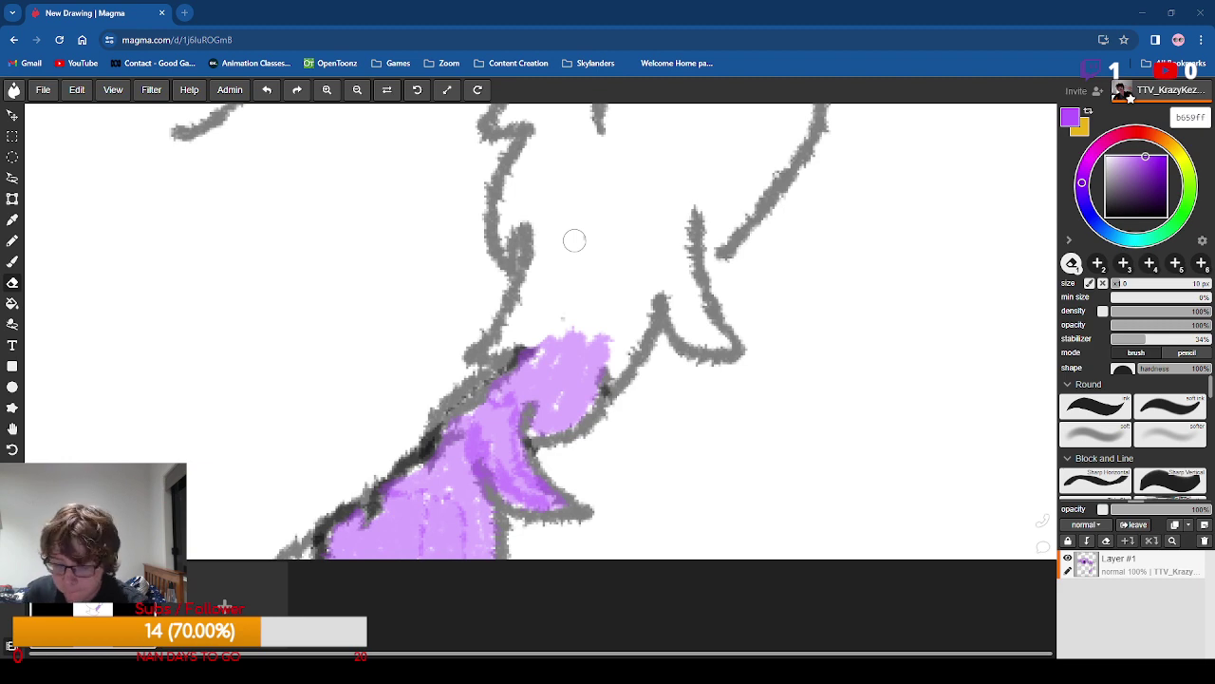
{"action": "scroll", "coordinate": [584, 180], "scroll_direction": "down", "scroll_amount": 6}
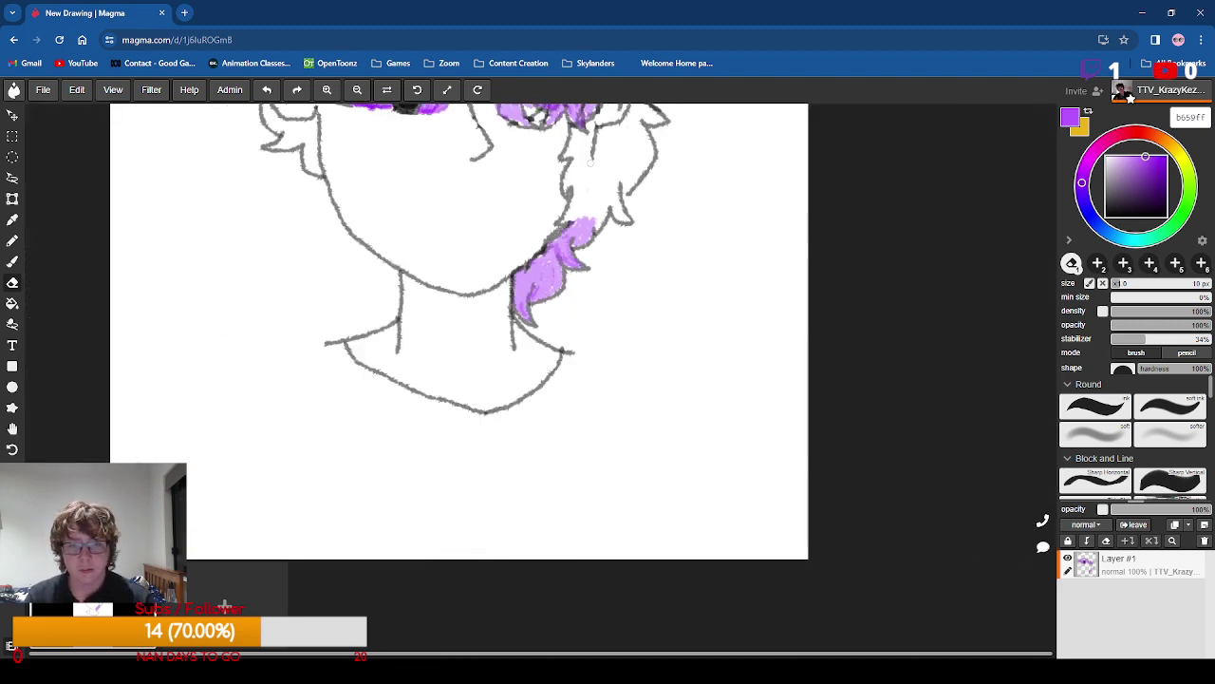
{"action": "scroll", "coordinate": [582, 133], "scroll_direction": "up", "scroll_amount": 6}
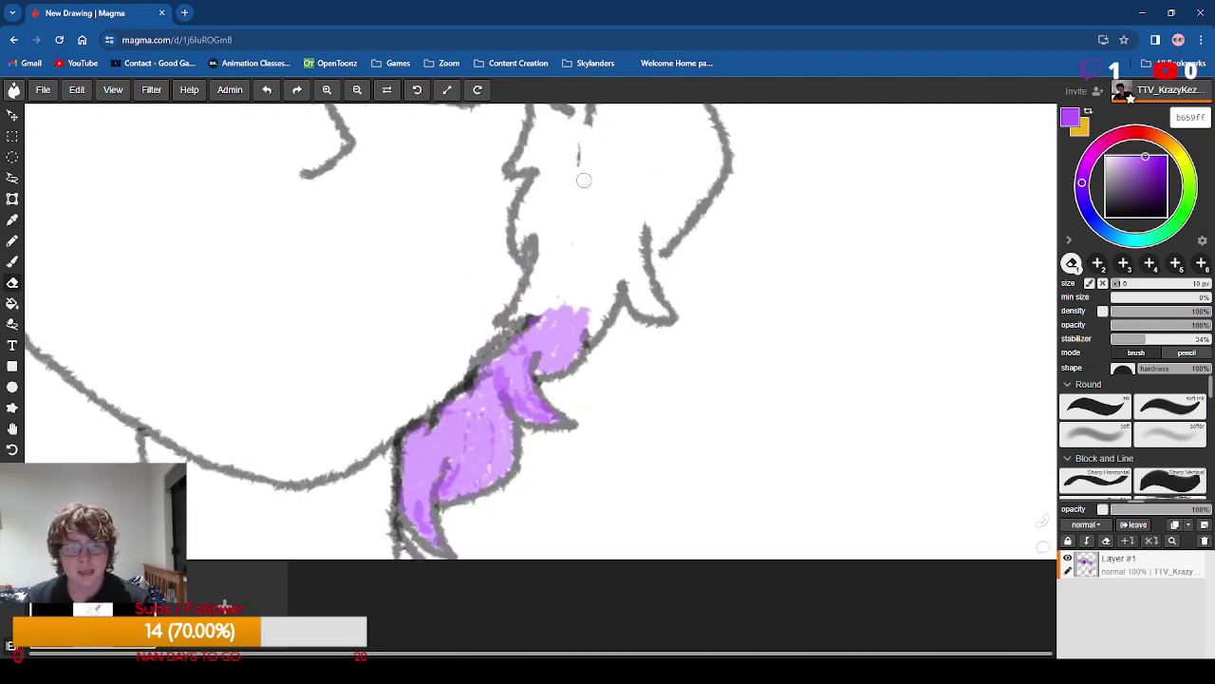
{"action": "scroll", "coordinate": [595, 109], "scroll_direction": "down", "scroll_amount": 6}
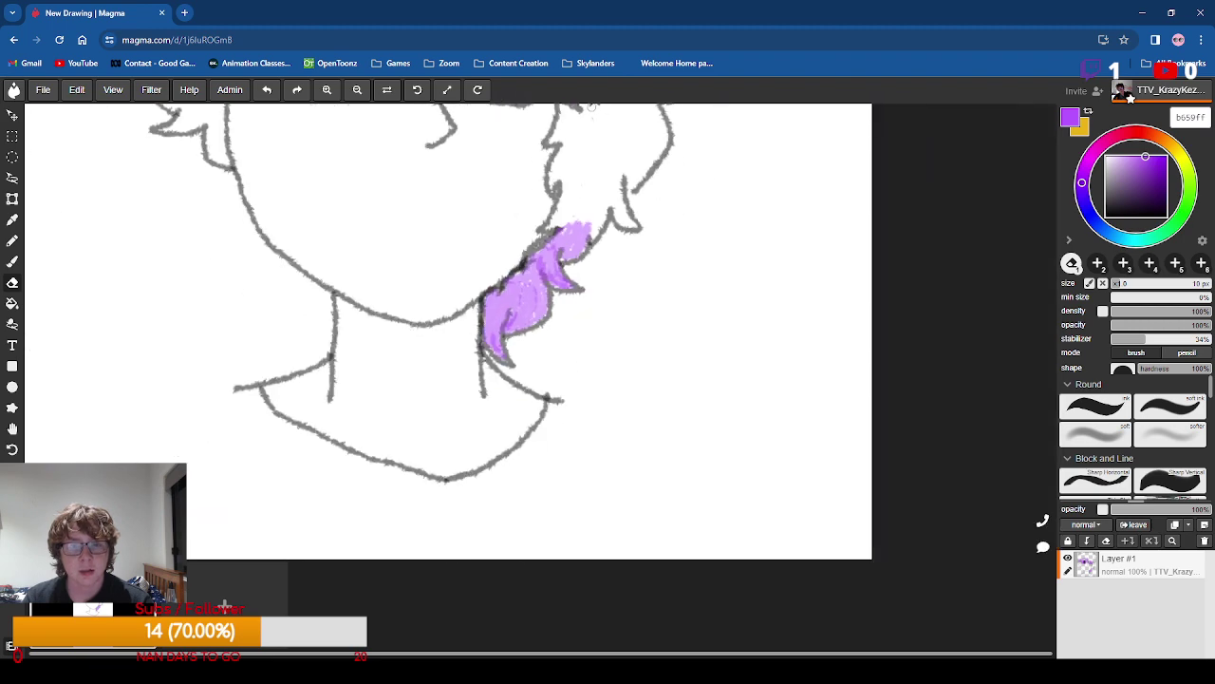
{"action": "scroll", "coordinate": [596, 108], "scroll_direction": "up", "scroll_amount": 10}
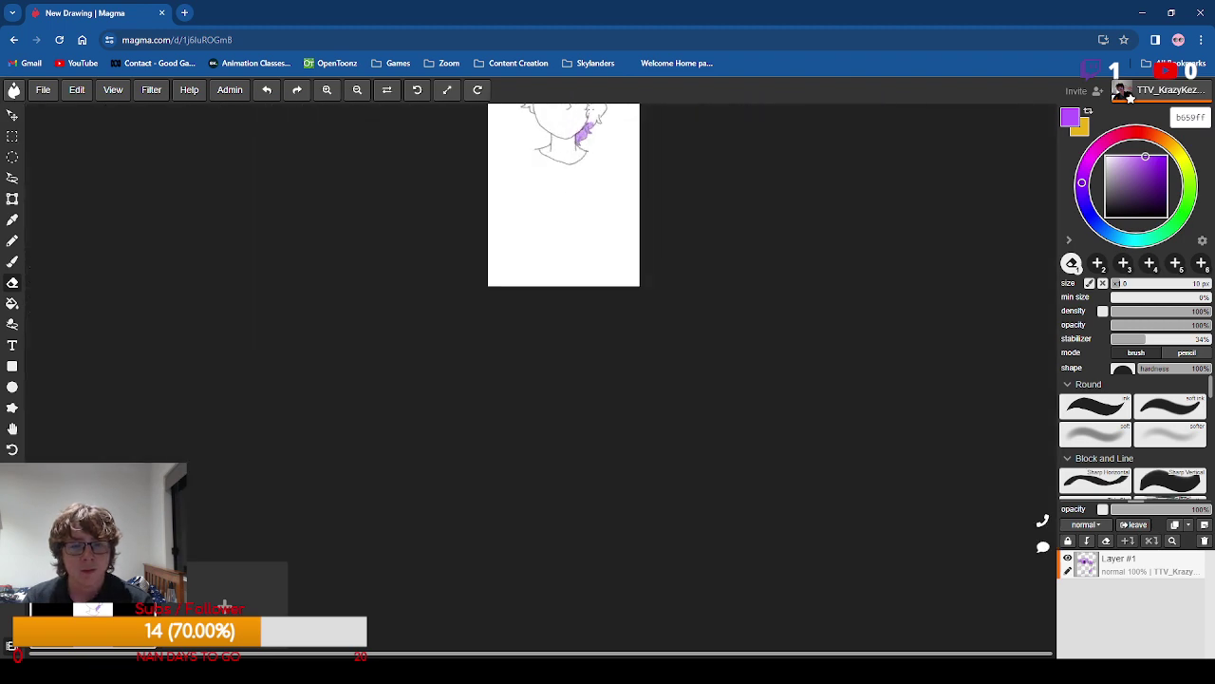
{"action": "scroll", "coordinate": [596, 108], "scroll_direction": "down", "scroll_amount": 4}
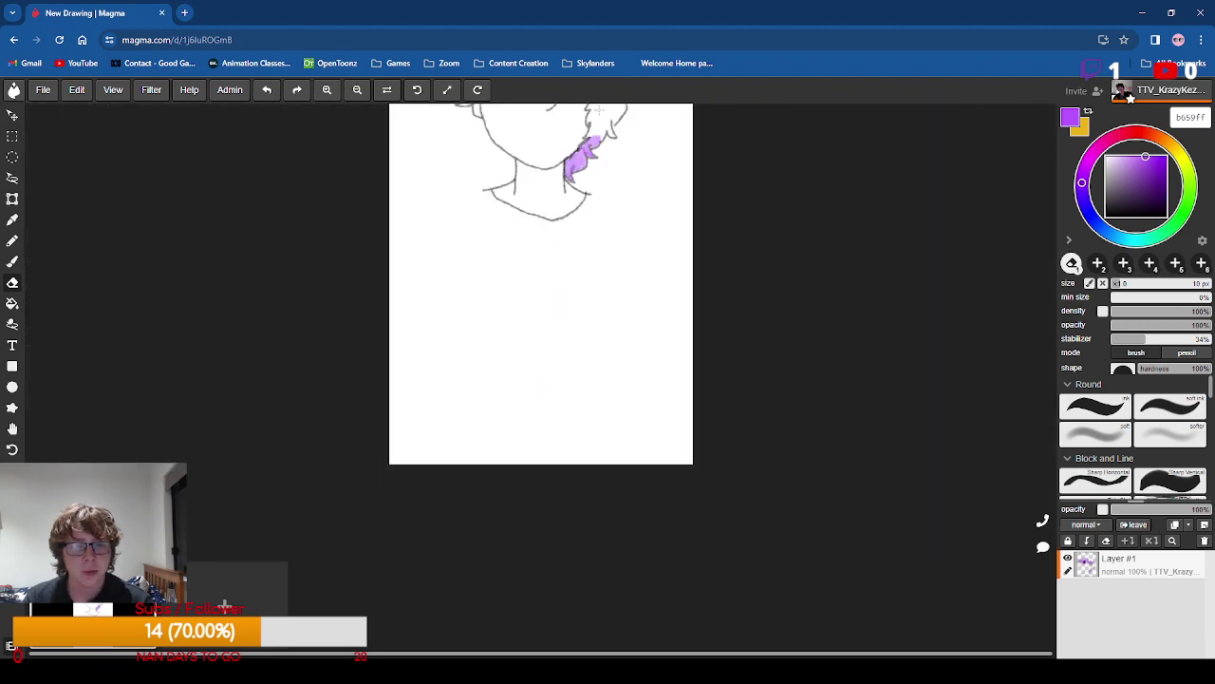
{"action": "scroll", "coordinate": [598, 109], "scroll_direction": "up", "scroll_amount": 10}
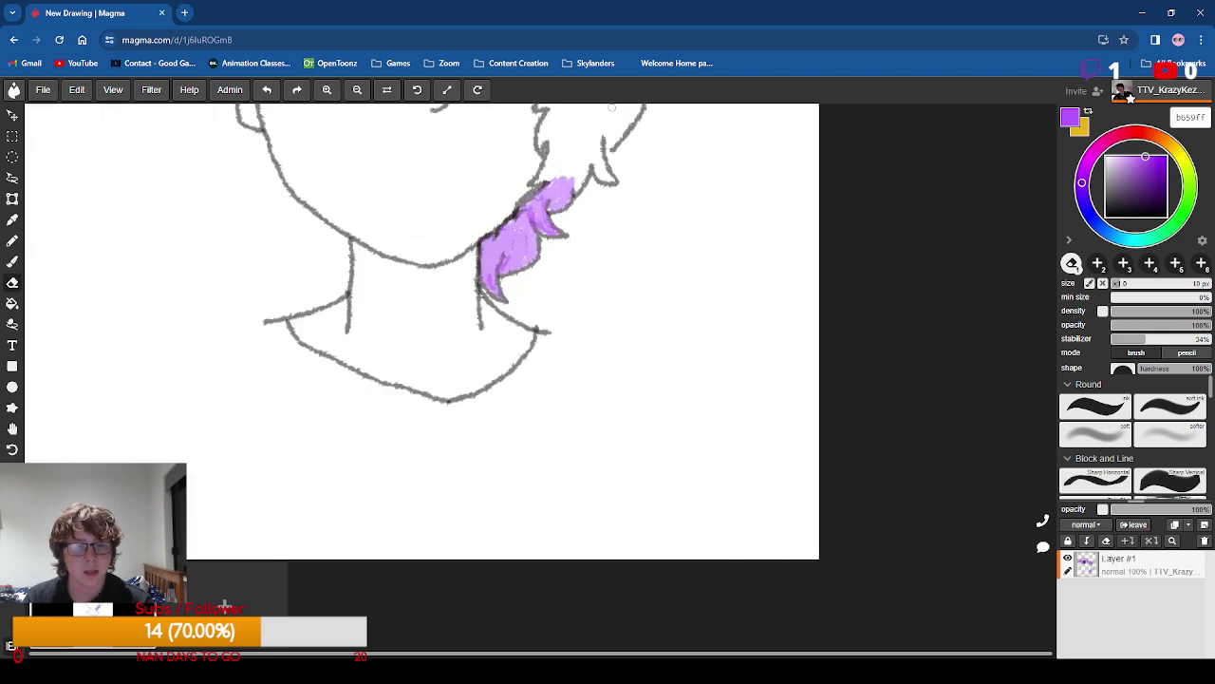
{"action": "scroll", "coordinate": [614, 111], "scroll_direction": "down", "scroll_amount": 12}
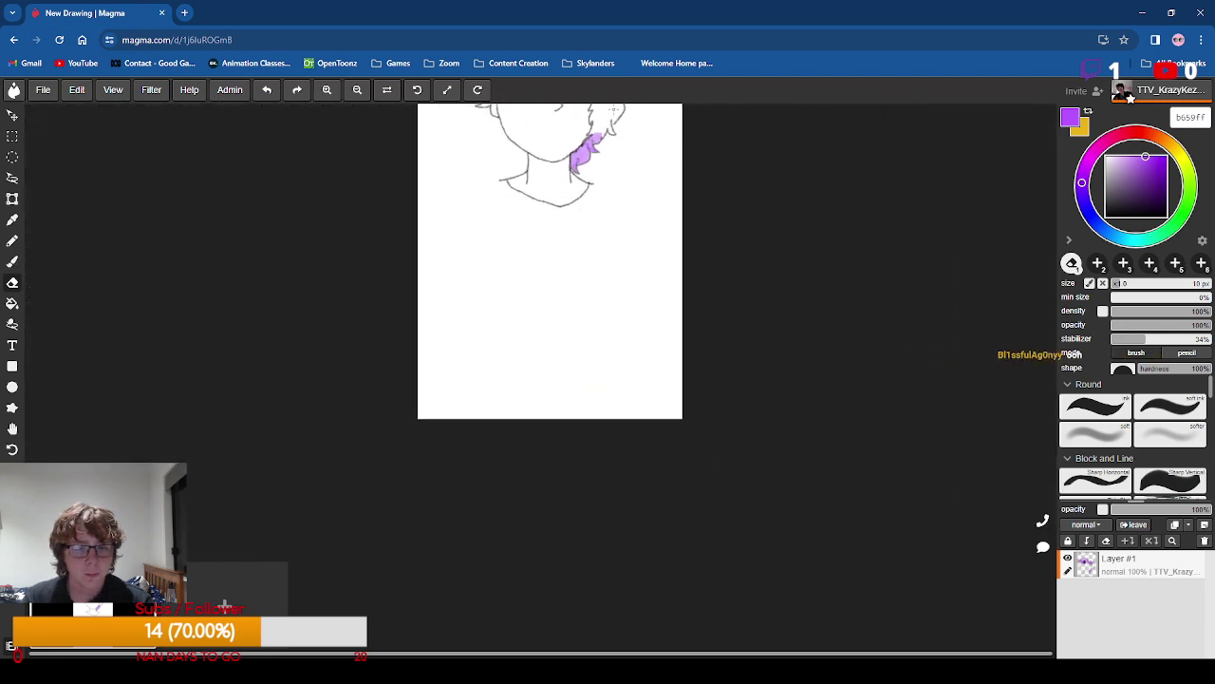
{"action": "scroll", "coordinate": [702, 128], "scroll_direction": "up", "scroll_amount": 6}
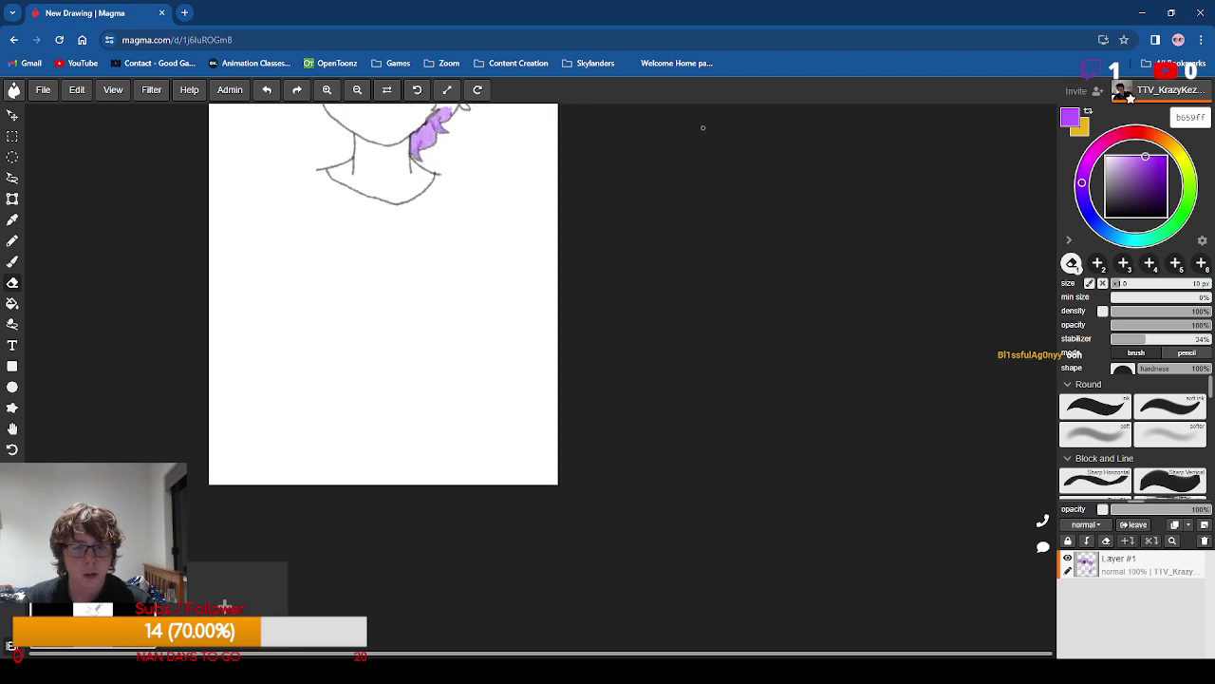
{"action": "scroll", "coordinate": [444, 112], "scroll_direction": "down", "scroll_amount": 7}
{"action": "scroll", "coordinate": [446, 112], "scroll_direction": "down", "scroll_amount": 5}
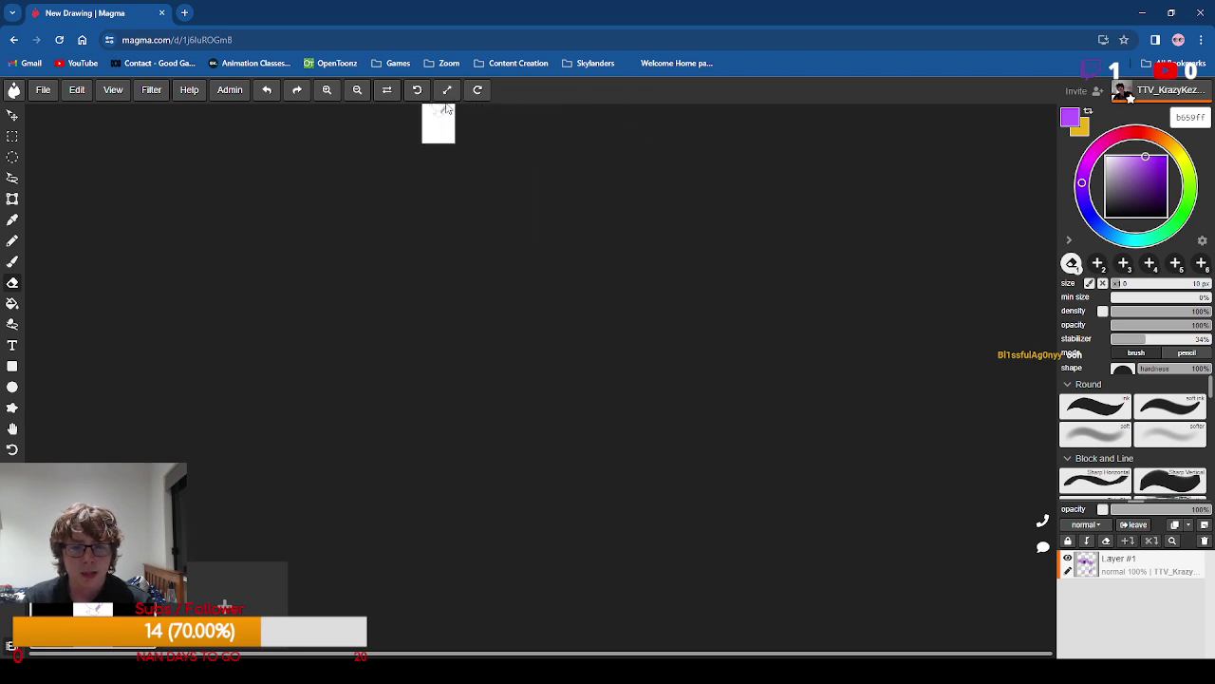
{"action": "scroll", "coordinate": [438, 111], "scroll_direction": "up", "scroll_amount": 7}
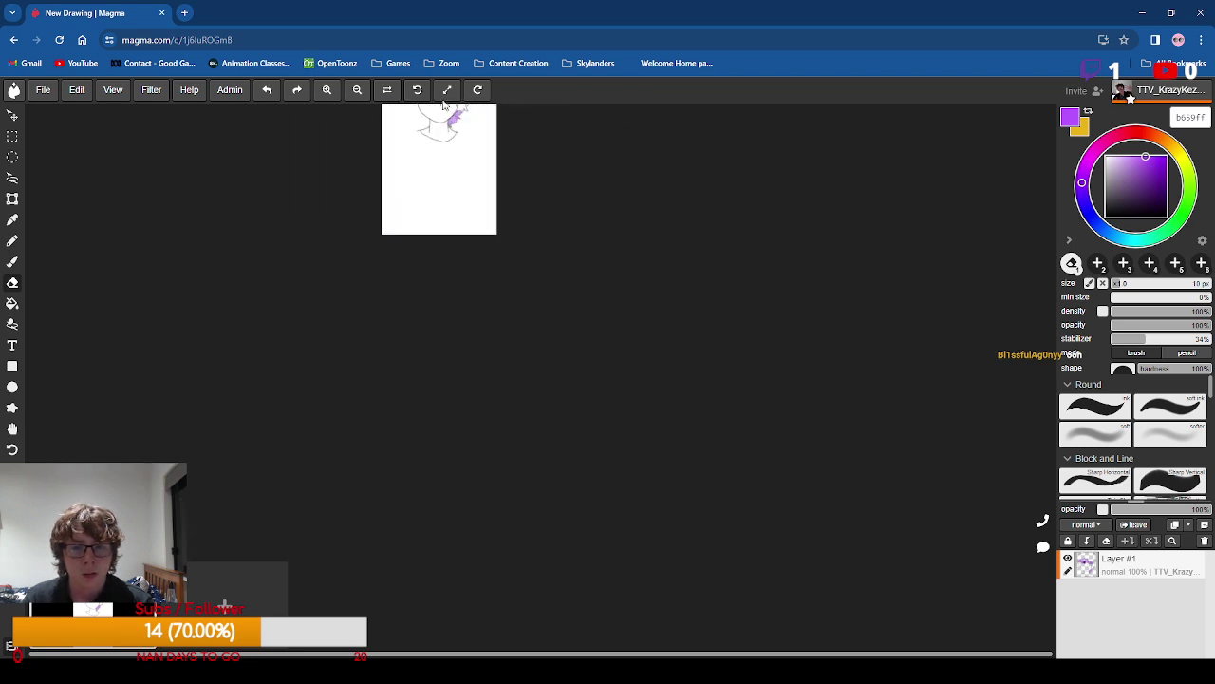
Brush b659ff upward from the existing purple in the right side hair, filling across to its inner outline and ending in jagged tips.
{"action": "scroll", "coordinate": [581, 205], "scroll_direction": "up", "scroll_amount": 5}
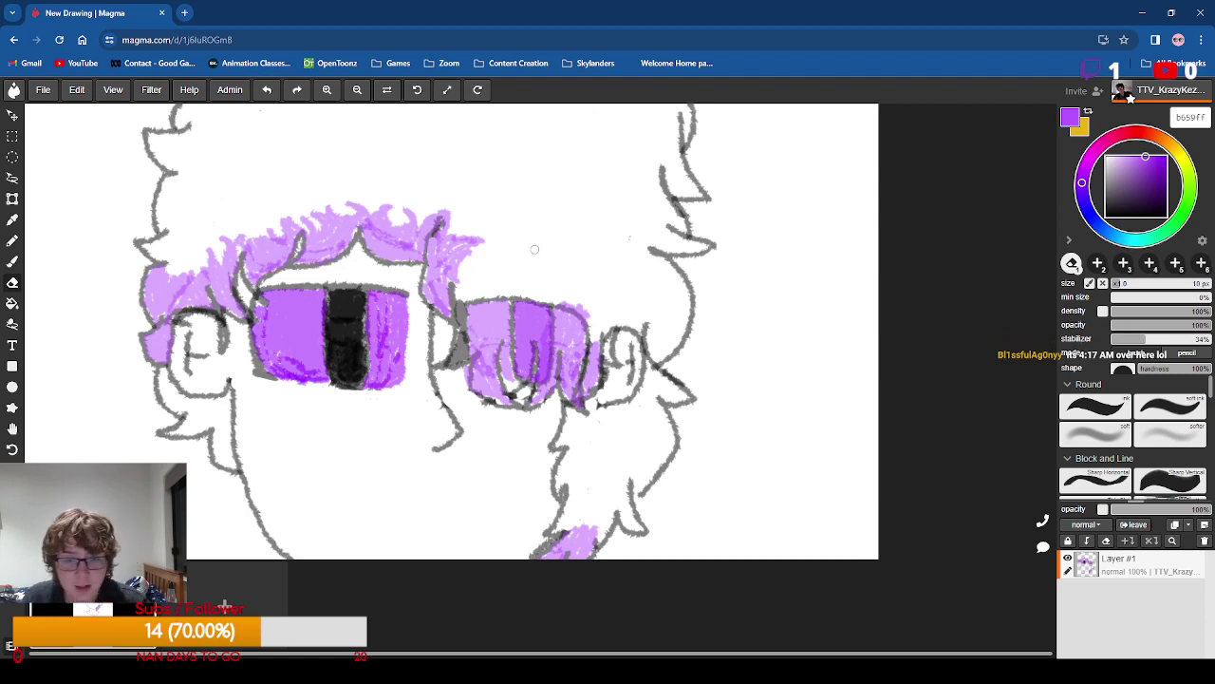
{"action": "scroll", "coordinate": [534, 249], "scroll_direction": "down", "scroll_amount": 4}
{"action": "scroll", "coordinate": [555, 355], "scroll_direction": "up", "scroll_amount": 6}
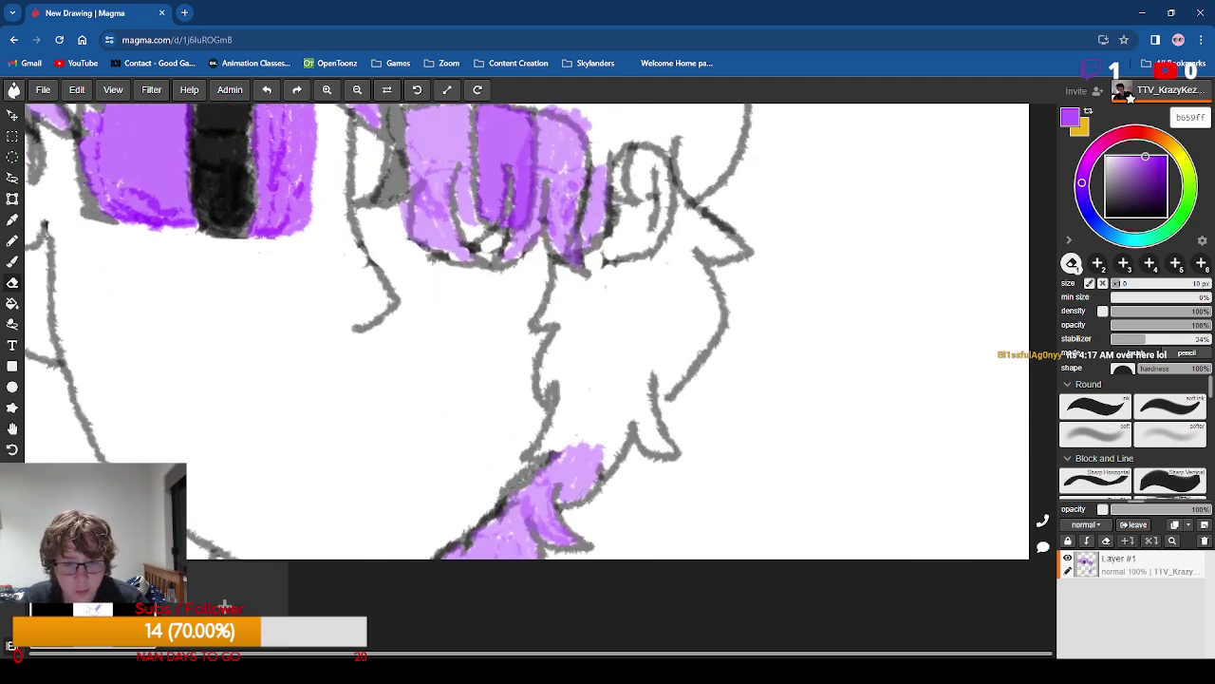
{"action": "left_click", "coordinate": [12, 261]}
{"action": "mouse_move", "coordinate": [628, 417]}
{"action": "left_mouse_down"}
{"action": "mouse_move", "coordinate": [669, 282]}
{"action": "mouse_move", "coordinate": [636, 404]}
{"action": "mouse_move", "coordinate": [666, 352]}
{"action": "mouse_move", "coordinate": [653, 233]}
{"action": "mouse_move", "coordinate": [632, 371]}
{"action": "mouse_move", "coordinate": [617, 243]}
{"action": "mouse_move", "coordinate": [600, 404]}
{"action": "mouse_move", "coordinate": [633, 356]}
{"action": "mouse_move", "coordinate": [614, 326]}
{"action": "mouse_move", "coordinate": [537, 391]}
{"action": "left_mouse_up"}
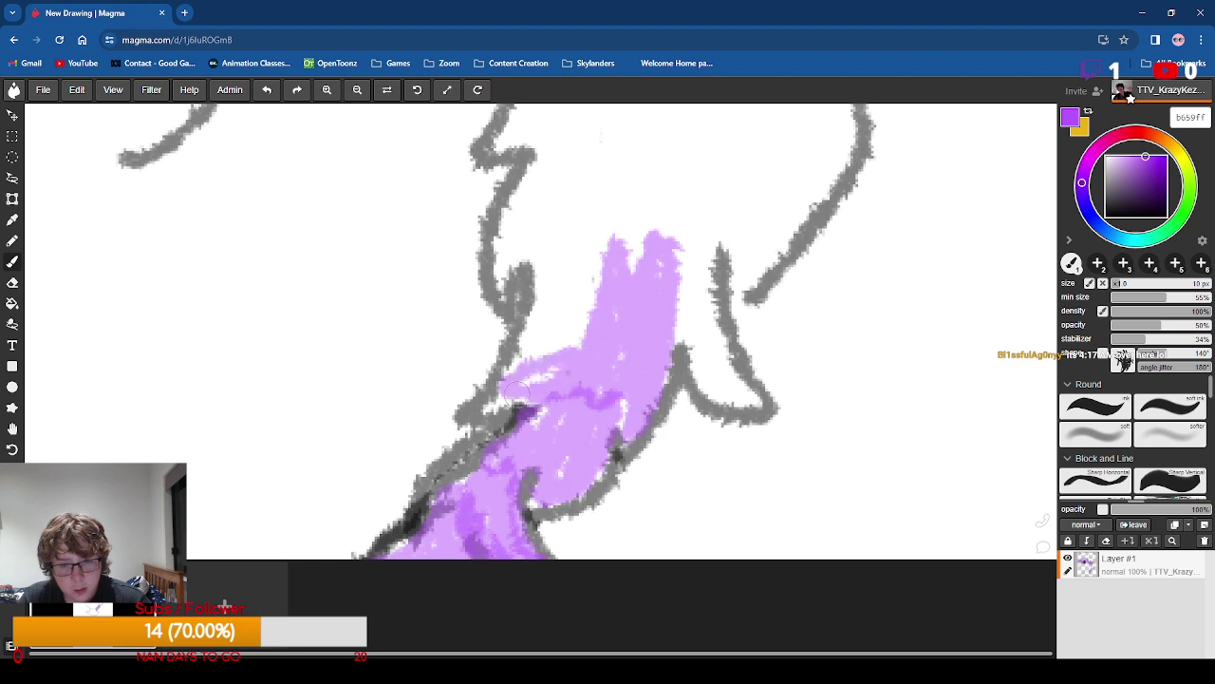
{"action": "mouse_move", "coordinate": [516, 396]}
{"action": "left_mouse_down"}
{"action": "mouse_move", "coordinate": [578, 357]}
{"action": "mouse_move", "coordinate": [580, 272]}
{"action": "left_mouse_up"}
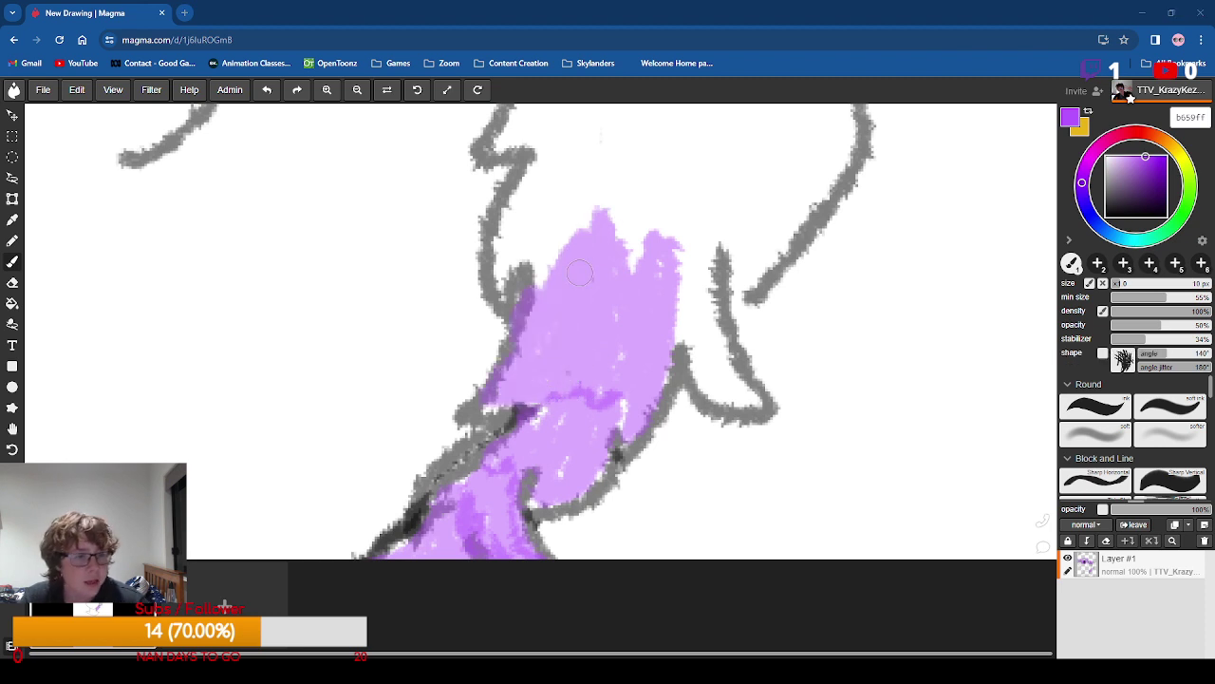